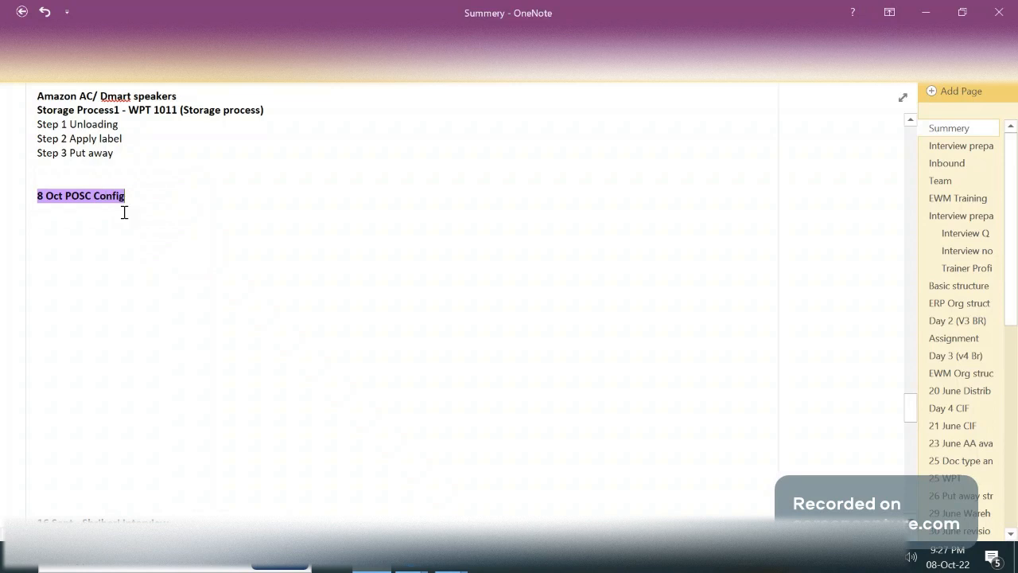
# Add the line "Storage process" below the "8 Oct POSC Config" heading
pyautogui.doubleClick(109, 198)
pyautogui.click(99, 208)
pyautogui.press('Return')
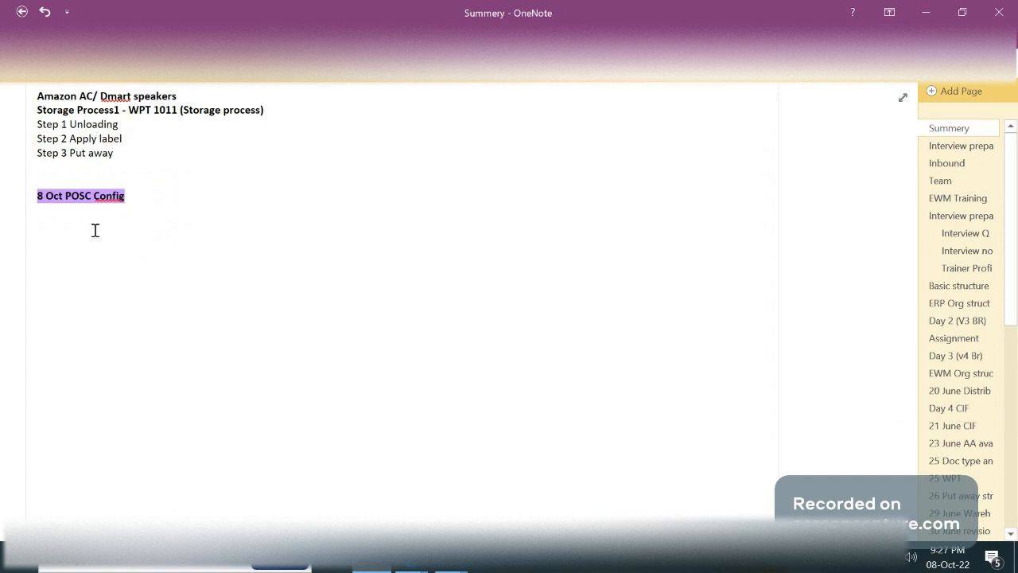
pyautogui.write('1.')
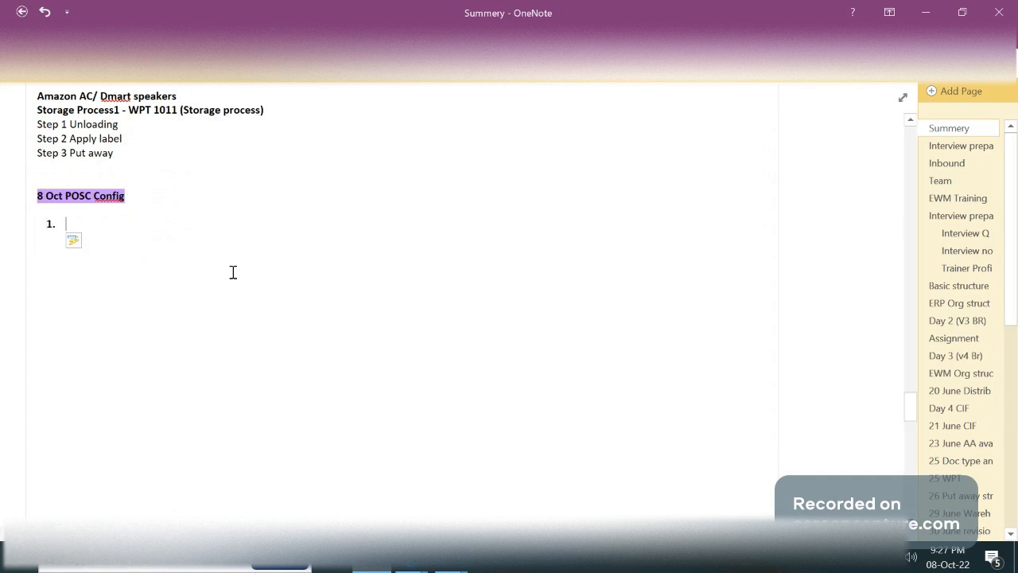
pyautogui.press('BackSpace')
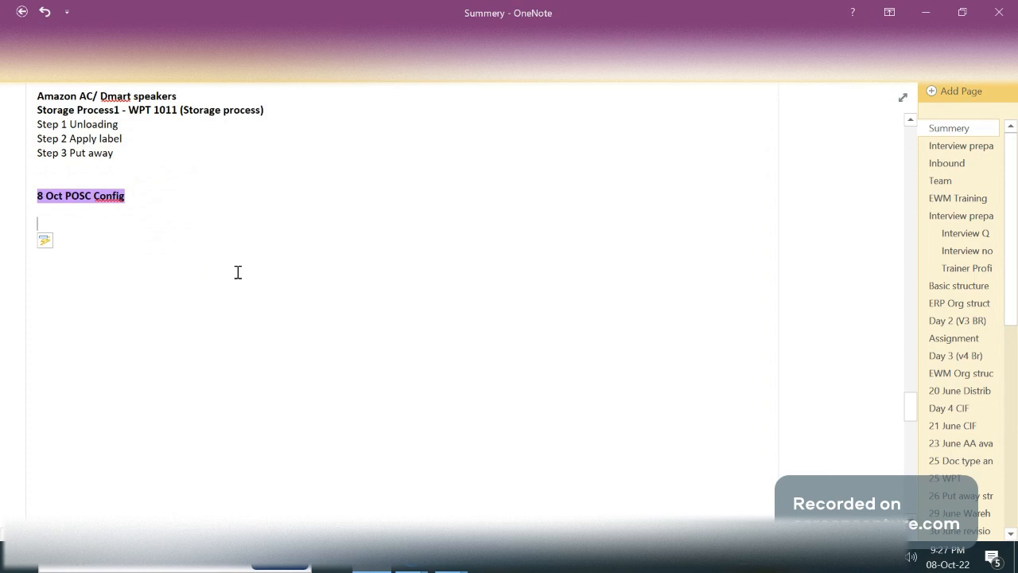
pyautogui.write('Storage proces')
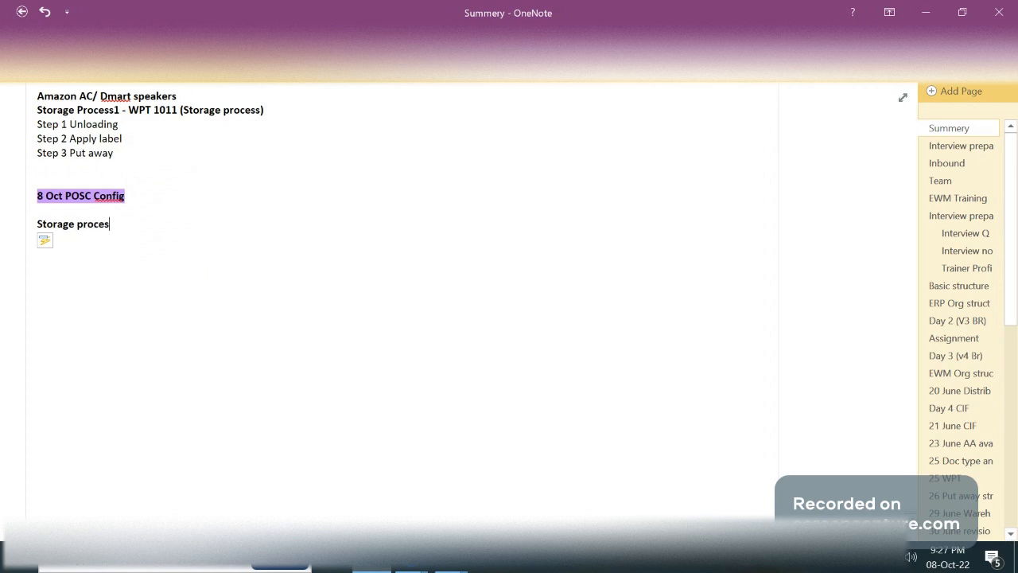
pyautogui.write('s')
# Add the line "Step 1 Unloading (IB01)" under "Storage process"
pyautogui.press('Return')
pyautogui.write('Step')
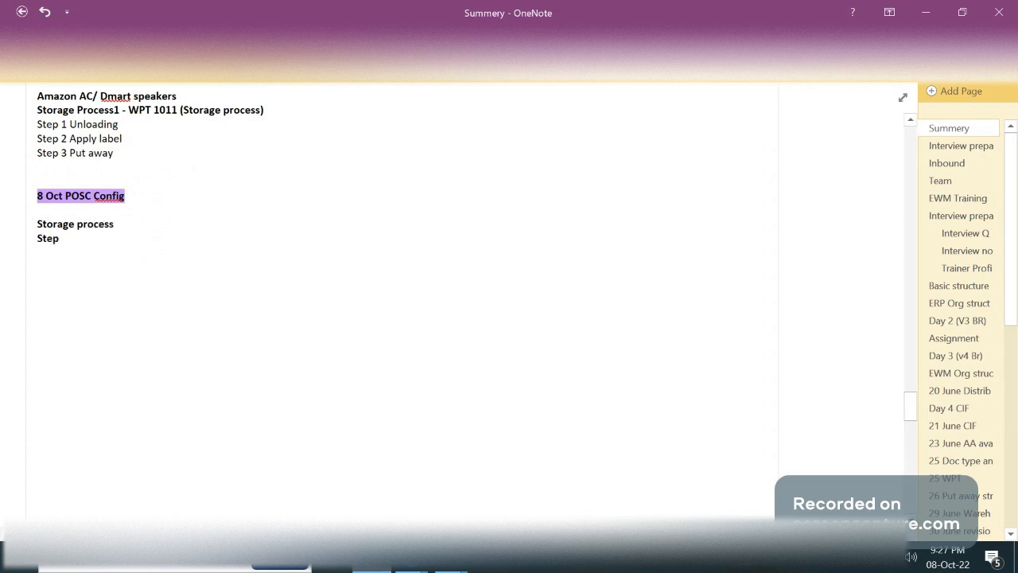
pyautogui.write(' 1 Un')
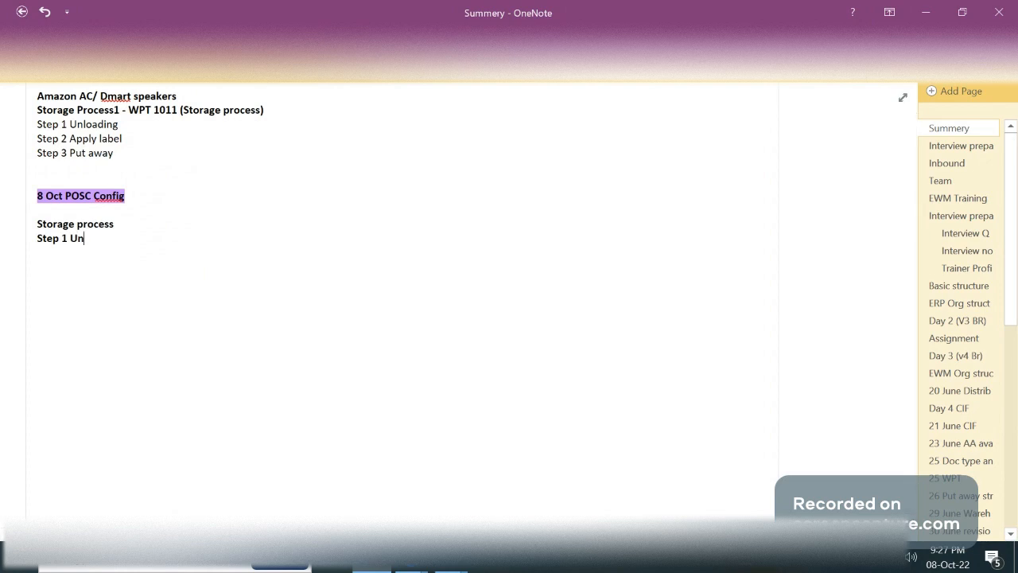
pyautogui.write('loading (IB01)')
# Add the line "Step 2 labeling (LABL)" below Step 1, with the spelling of "labeling" corrected
pyautogui.press('Return')
pyautogui.write('St')
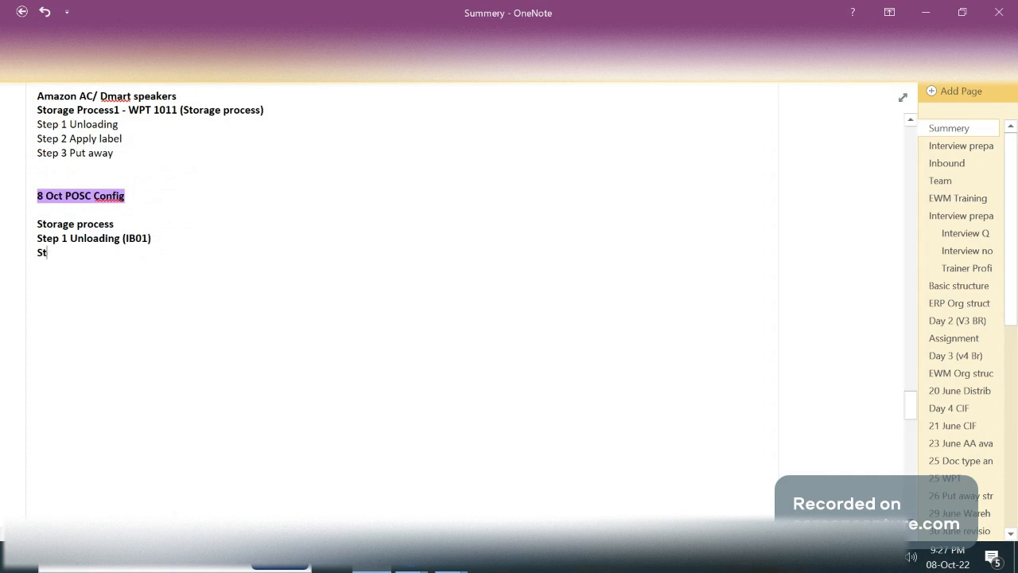
pyautogui.write('ep 2 P')
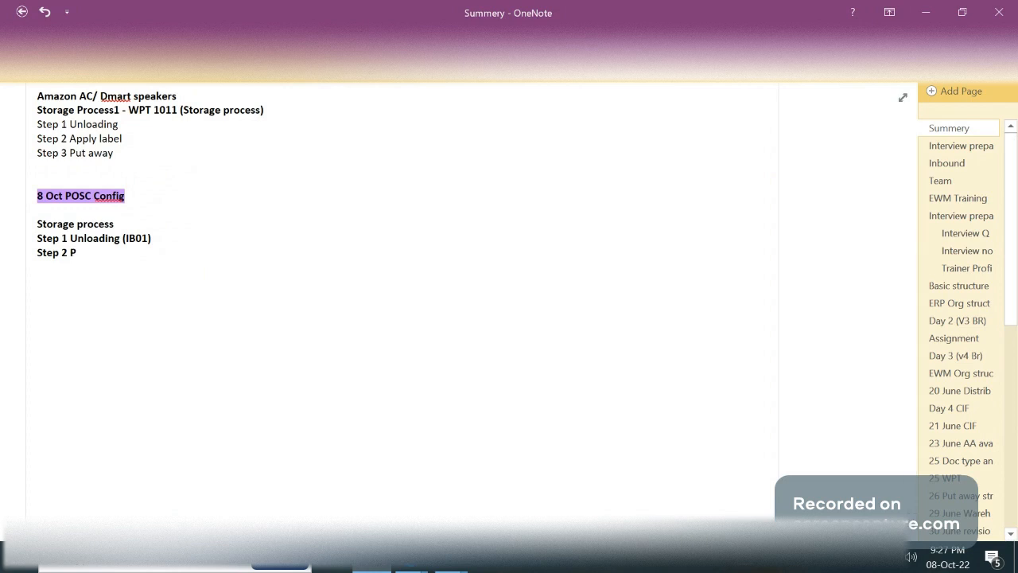
pyautogui.press('BackSpace')
pyautogui.write('la')
pyautogui.press('BackSpace')
pyautogui.write('ebeling (LA')
pyautogui.press('BackSpace')
pyautogui.write('BL)')
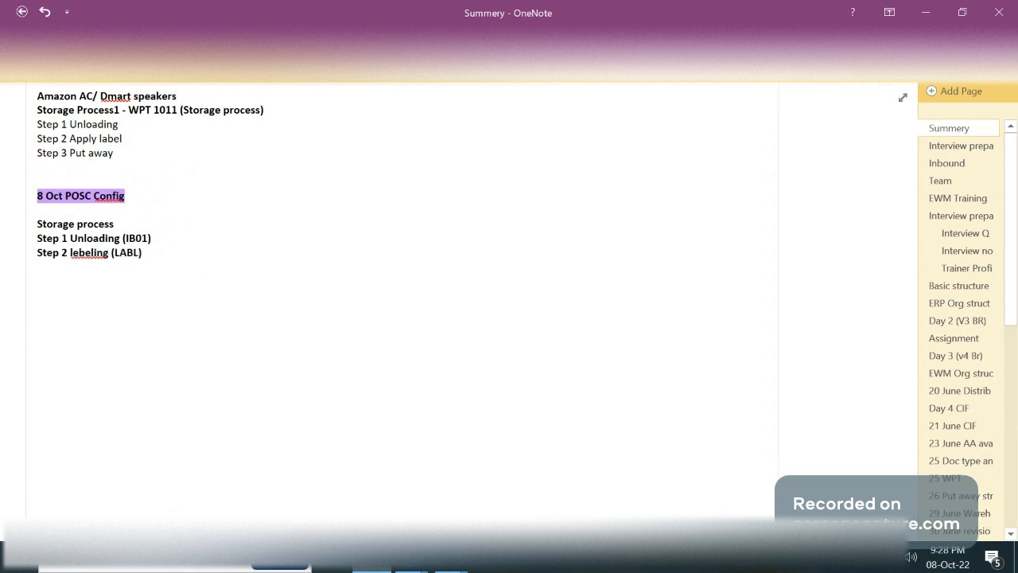
pyautogui.rightClick(81, 253)
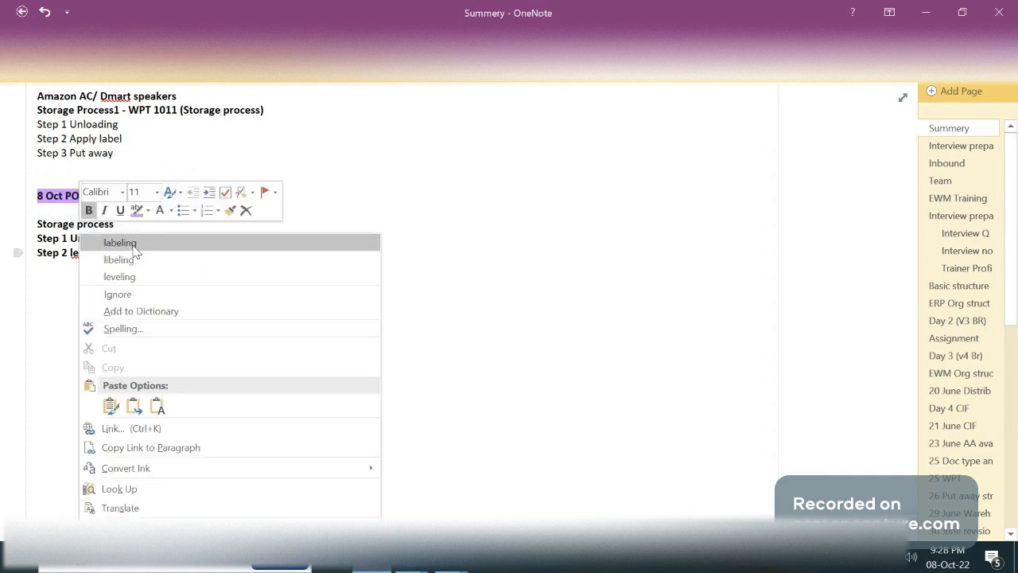
pyautogui.click(120, 242)
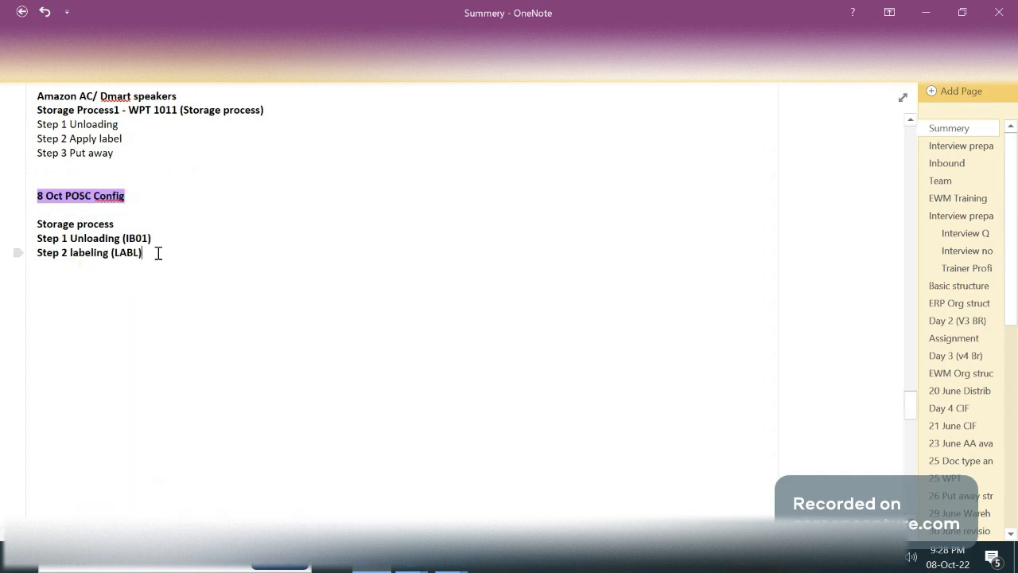
# Add the line "Step 3 Putaway (IB03)" below the labeling step
pyautogui.press('Return')
pyautogui.write('Step 3 Putaway (')
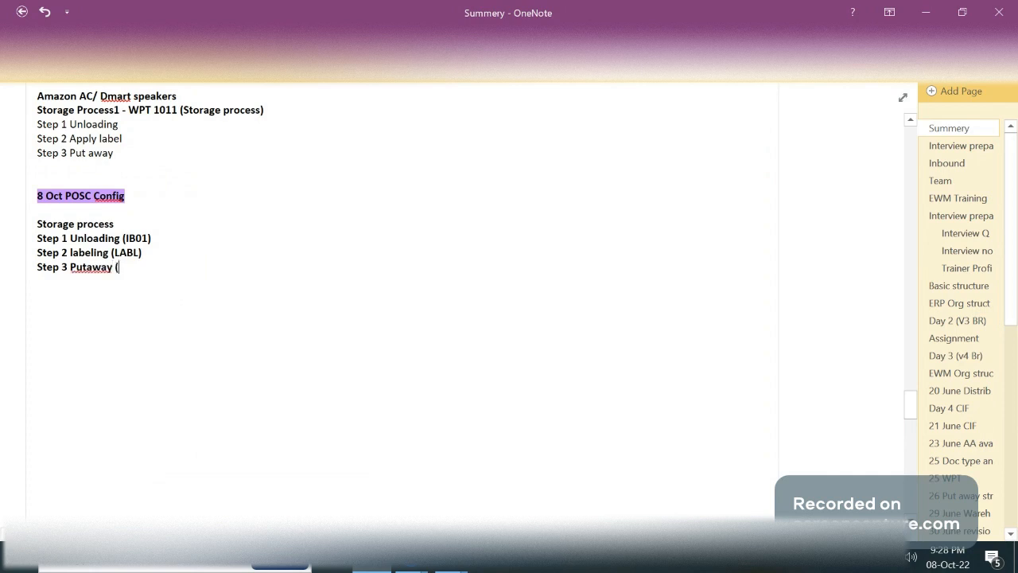
pyautogui.write('IB03')
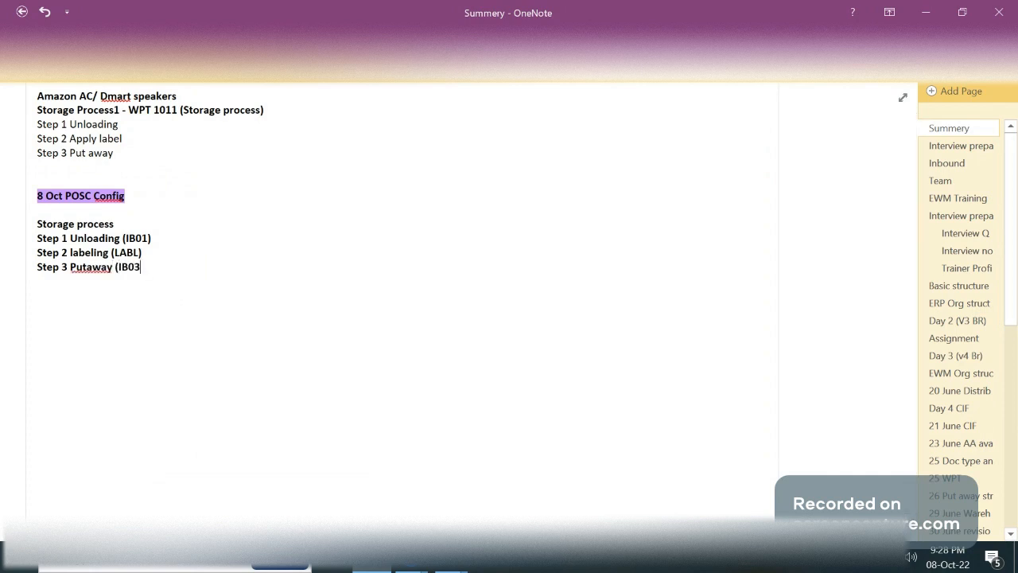
pyautogui.write(')')
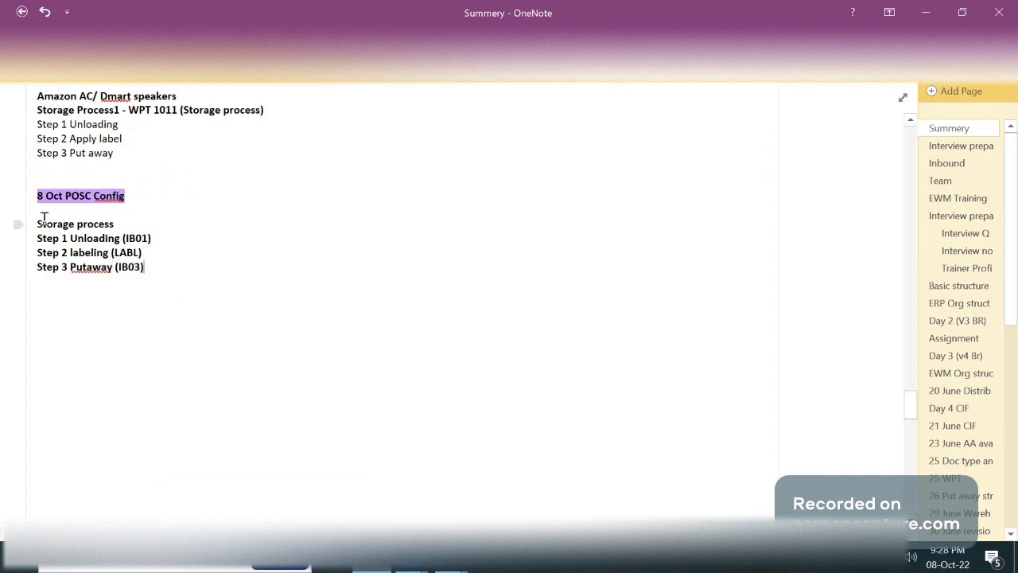
# Append "(LABL) -> WPT" to the "Storage process" line above the three new steps
pyautogui.click(142, 221)
pyautogui.write('(Label)')
pyautogui.doubleClick(140, 224)
pyautogui.write('LB')
pyautogui.press('BackSpace')
pyautogui.write('ABL) -> WPT')
pyautogui.moveTo(145, 268); pyautogui.dragTo(37, 224)
pyautogui.click(169, 288)
pyautogui.moveTo(33, 218); pyautogui.dragTo(175, 273)
pyautogui.click(207, 276)
# Append "=> WT1 Door to GR Zone" to the Step 1 Unloading (IB01) line
pyautogui.click(200, 298)
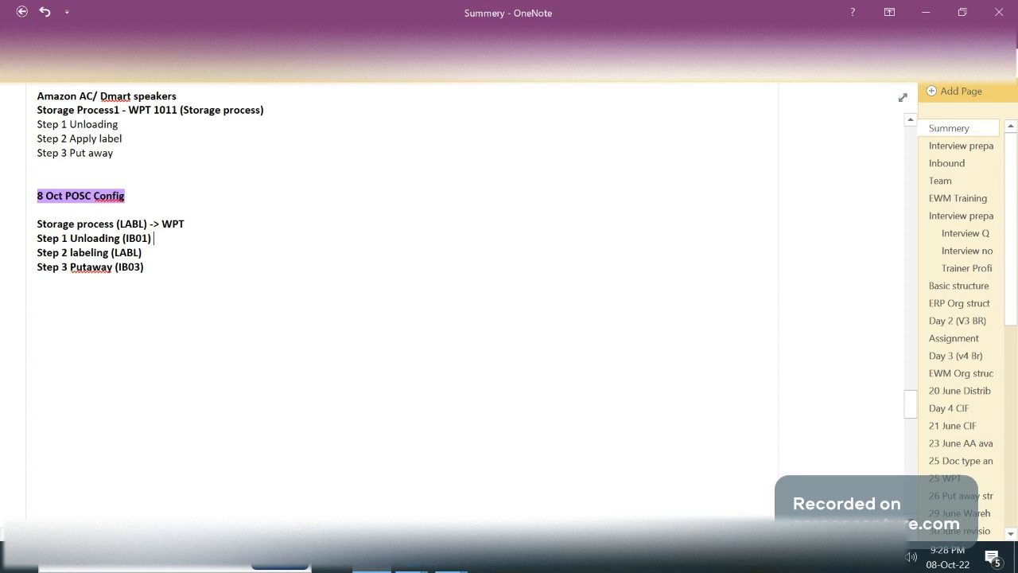
pyautogui.write('=> WT1')
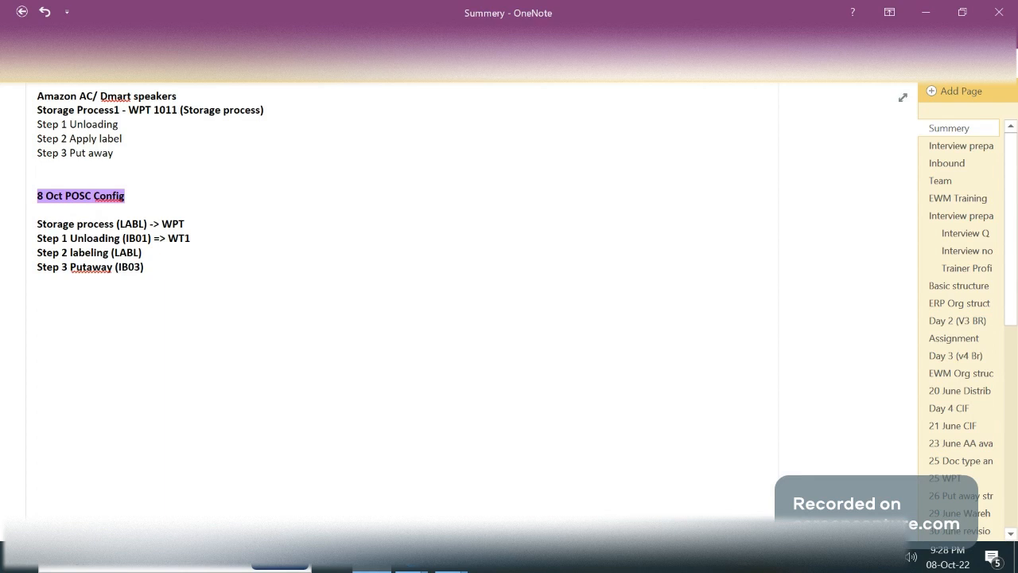
pyautogui.write('D oor1')
pyautogui.press('BackSpace')
pyautogui.write('to GR Zone')
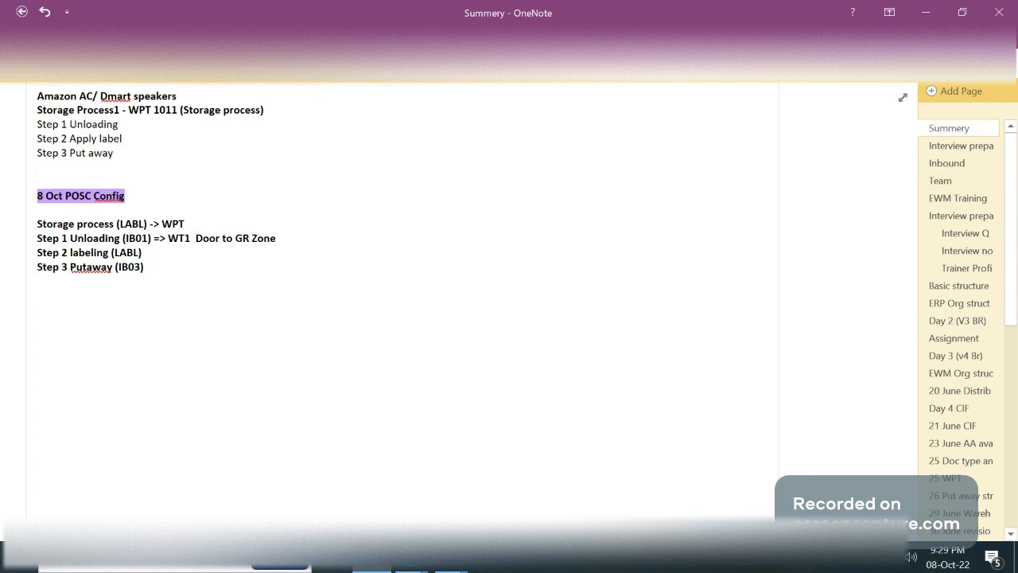
# Append "=> WT2 GR Zone to LABL" to the Step 2 labeling line
pyautogui.click(229, 253)
pyautogui.write('+')
pyautogui.press('BackSpace')
pyautogui.write('=>  WT')
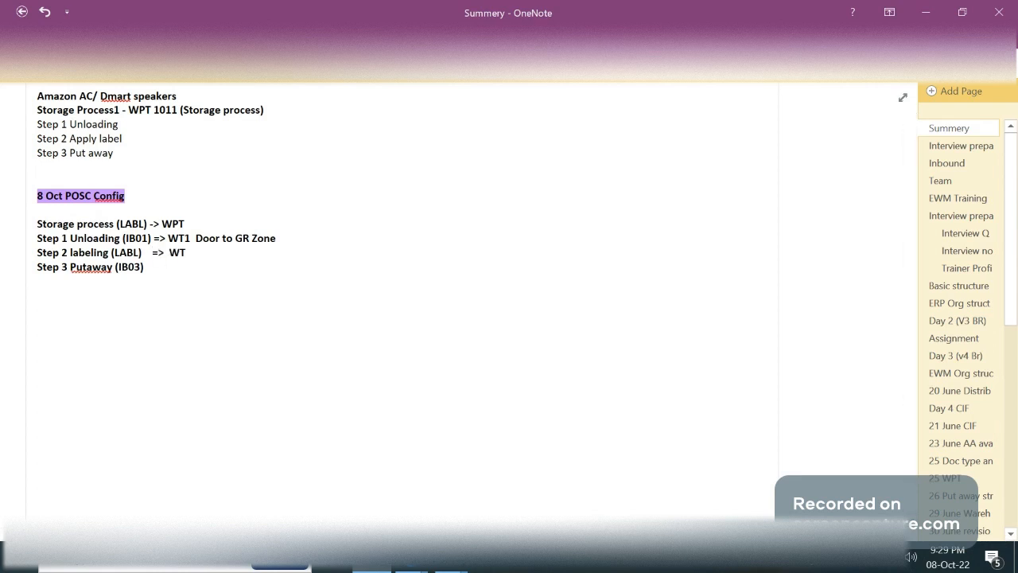
pyautogui.write('2  GR Zone to LAB')
pyautogui.doubleClick(272, 255)
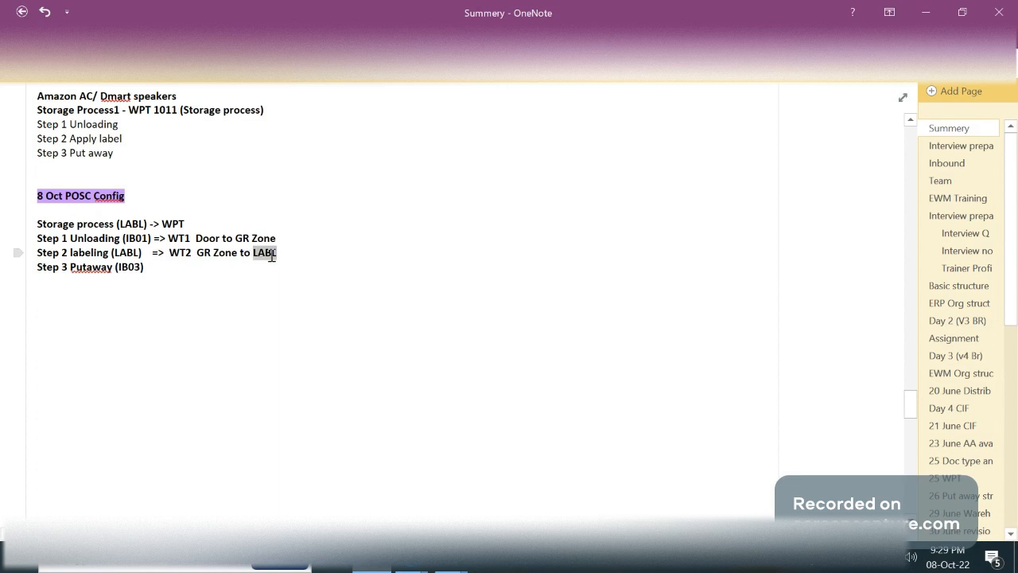
pyautogui.click(280, 256)
pyautogui.doubleClick(263, 252)
pyautogui.click(283, 252)
pyautogui.doubleClick(272, 253)
pyautogui.click(276, 252)
pyautogui.doubleClick(264, 253)
# Append "=> WT3 LABL to Putaway bin" to the Step 3 Putaway (IB03) line
pyautogui.click(186, 277)
pyautogui.write('=>  W')
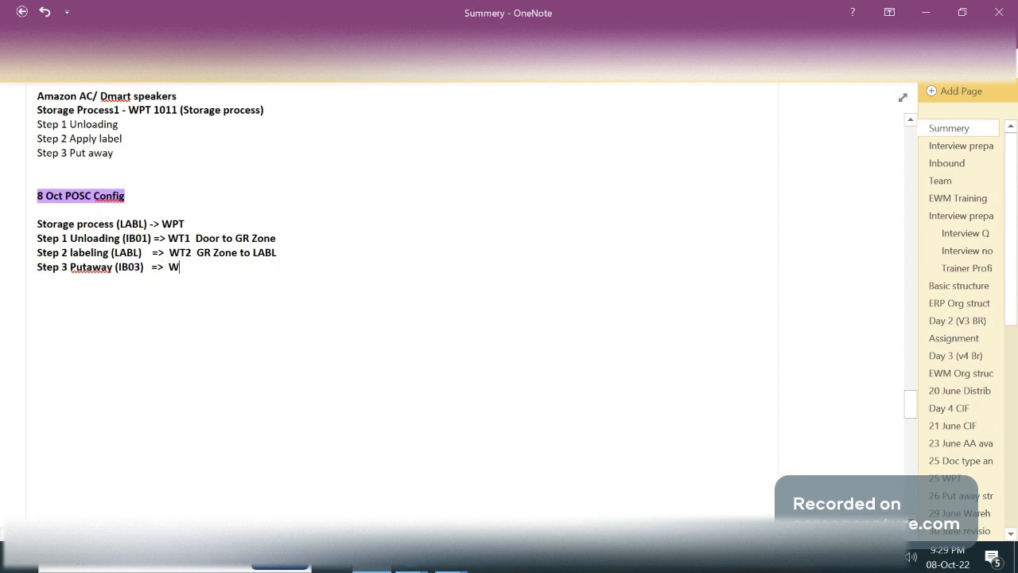
pyautogui.write('T3 ')
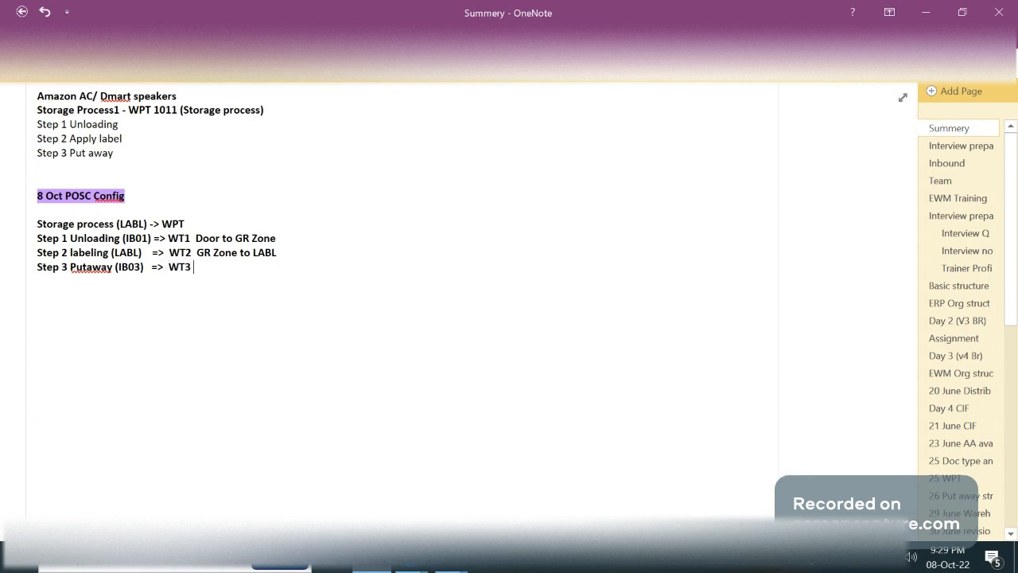
pyautogui.write('LABL to Putaway bin ')
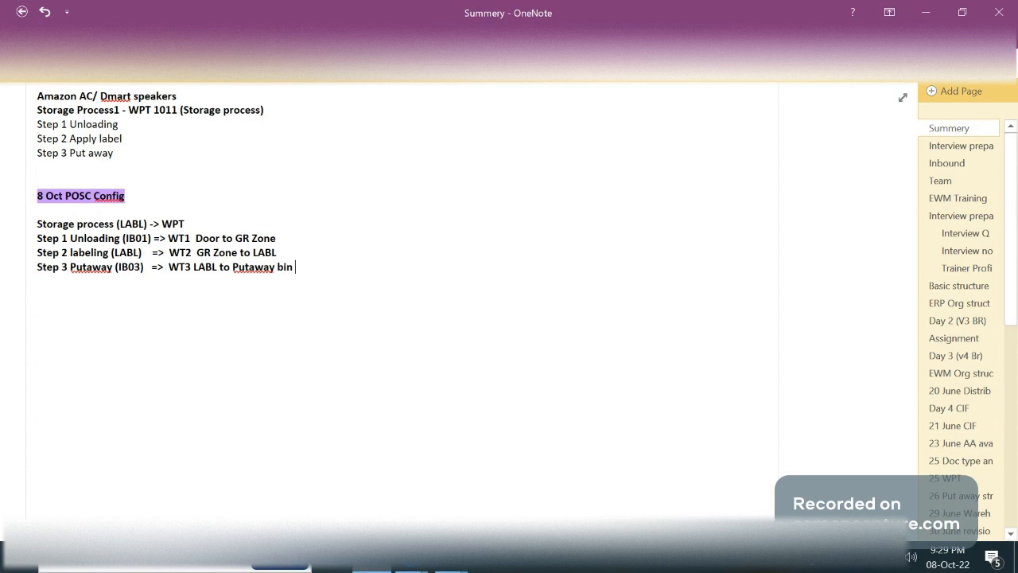
pyautogui.write('based on startegy')
# Complete the Step 3 line with "based on strategy", spelled correctly, and start a new line below it
pyautogui.press('Return')
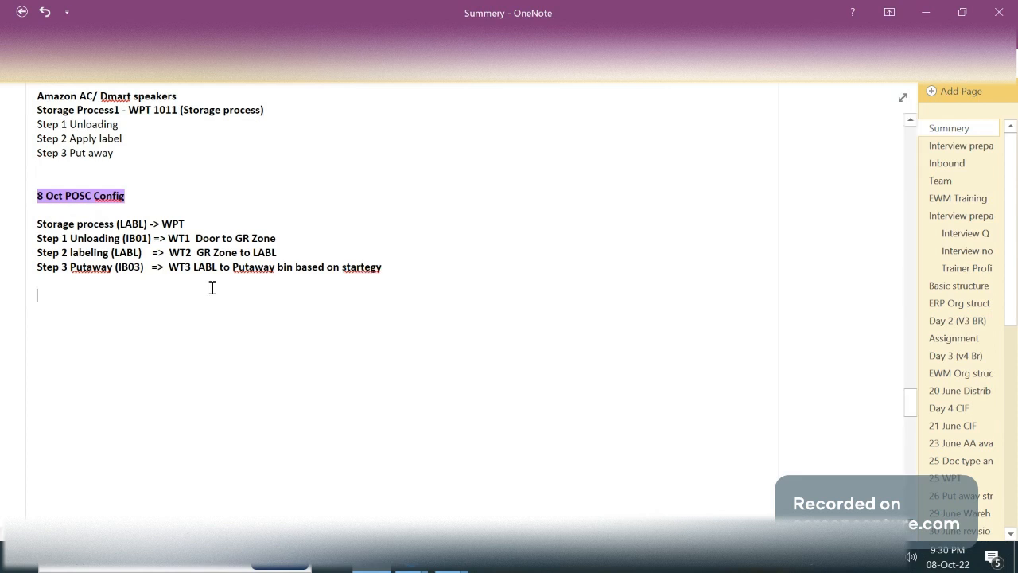
pyautogui.rightClick(366, 265)
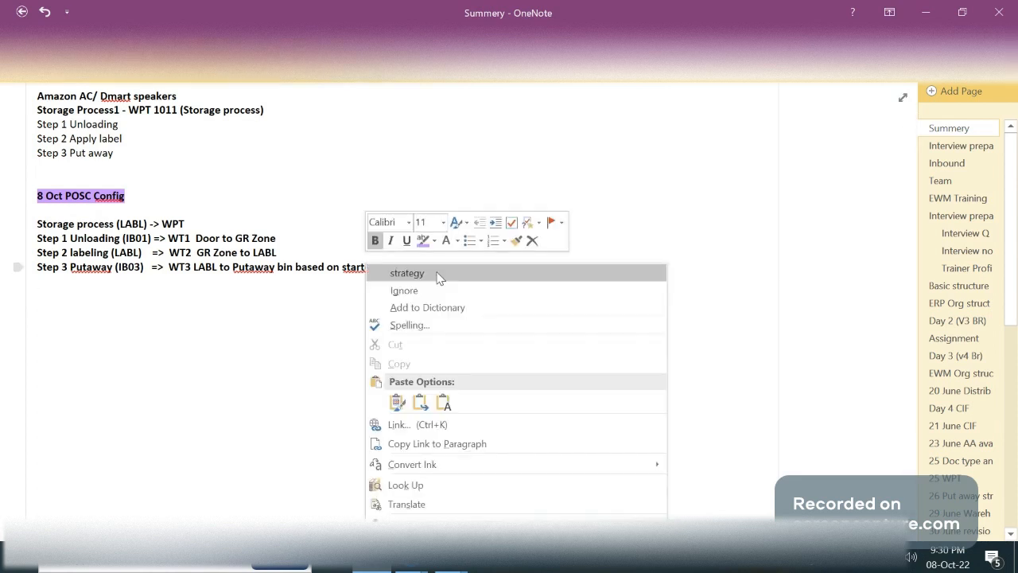
pyautogui.click(406, 273)
# Add the entries "Door" and "Work center" below the storage process steps, separated by blank lines
pyautogui.doubleClick(211, 238)
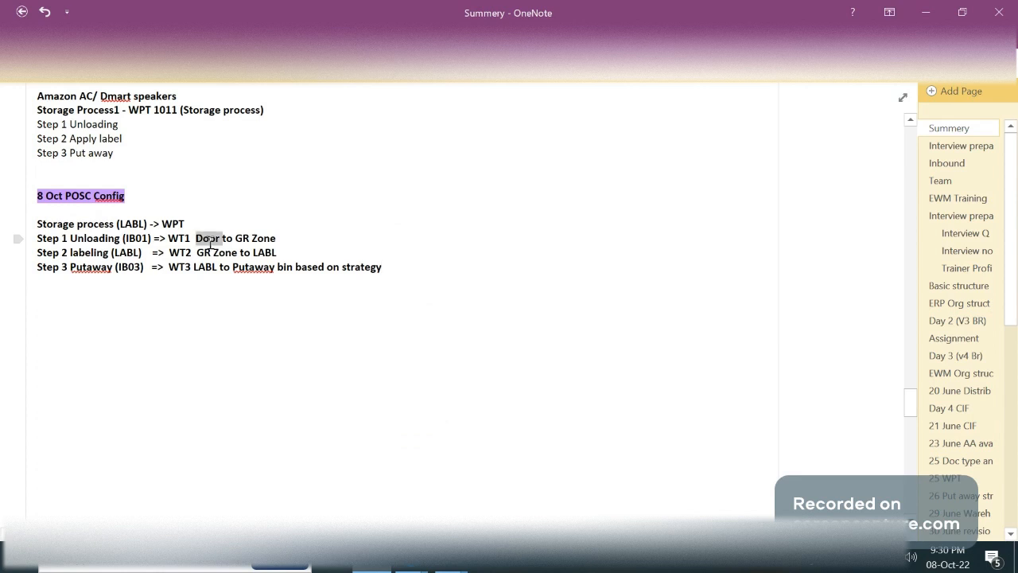
pyautogui.doubleClick(263, 253)
pyautogui.click(135, 316)
pyautogui.write('Door')
pyautogui.press('Return')
pyautogui.press('Return')
pyautogui.press('Return')
pyautogui.write('W')
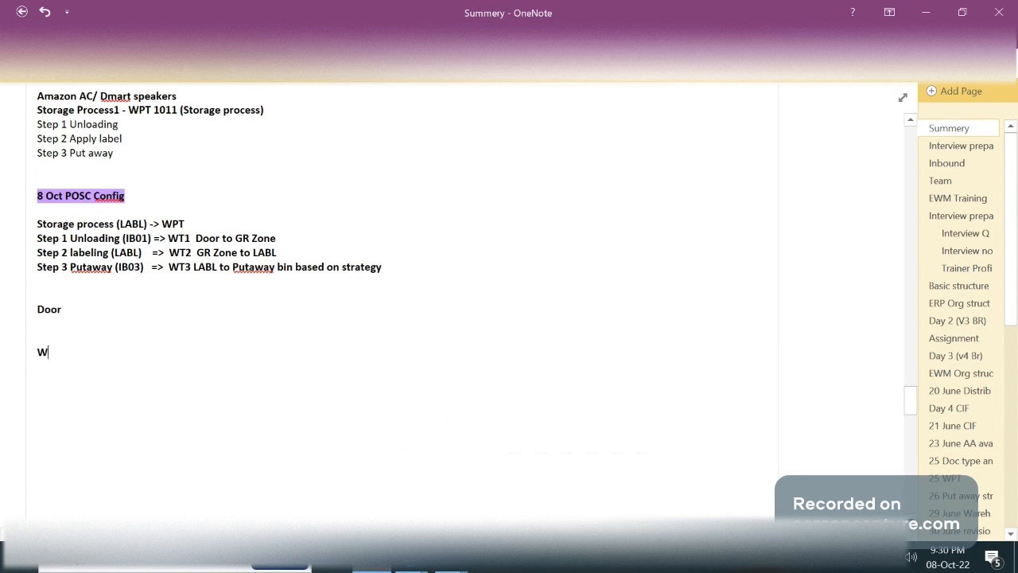
pyautogui.write('ork center')
# Switch to the untitled diagram in diagrams.net and draw a large rectangle across the canvas
pyautogui.moveTo(410, 558)
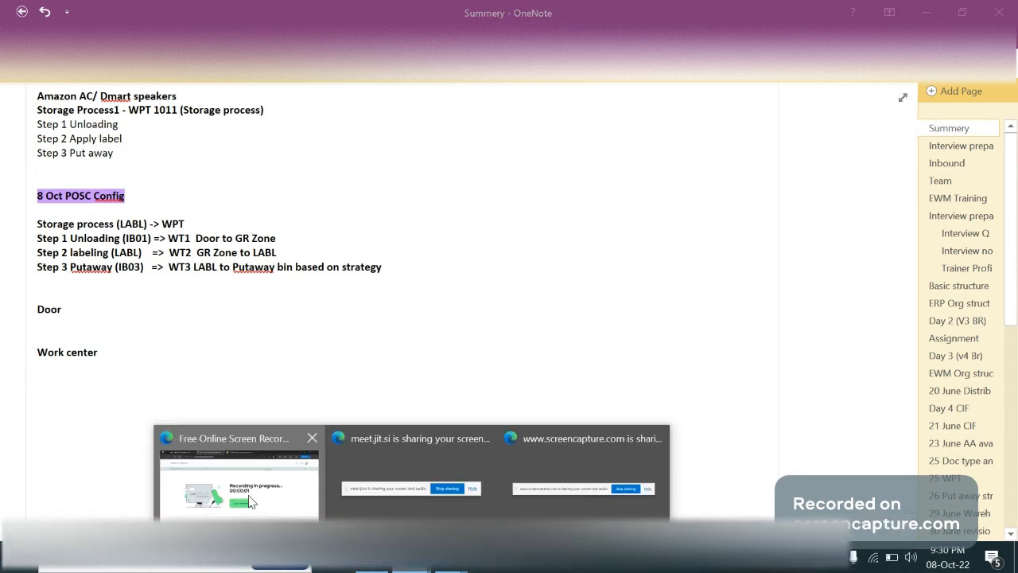
pyautogui.click(239, 483)
pyautogui.click(490, 12)
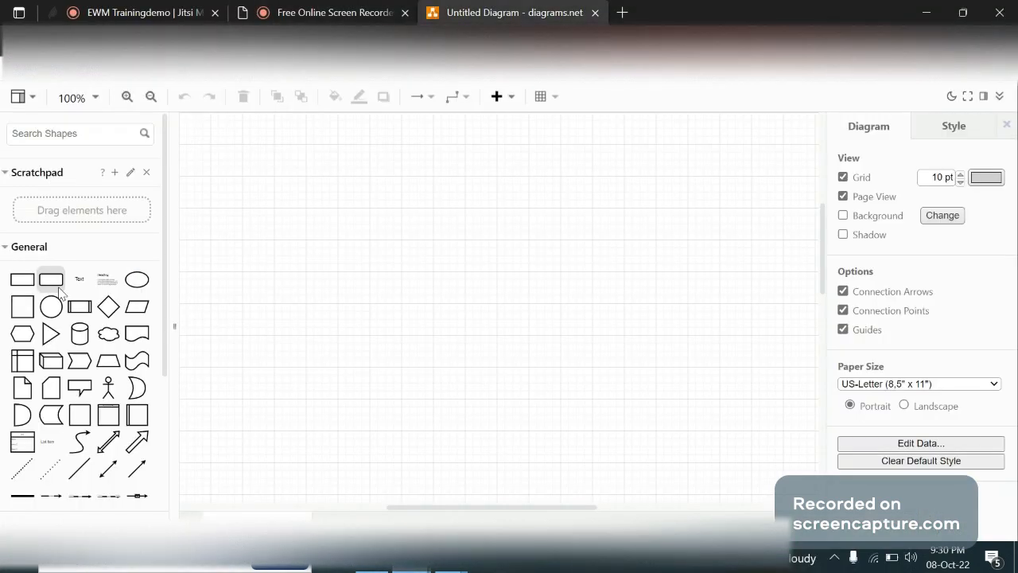
pyautogui.click(23, 279)
pyautogui.moveTo(526, 306); pyautogui.dragTo(752, 424)
# Place four narrow, evenly spaced rectangles in a column across the upper part of the large rectangle's left edge
pyautogui.moveTo(21, 277)
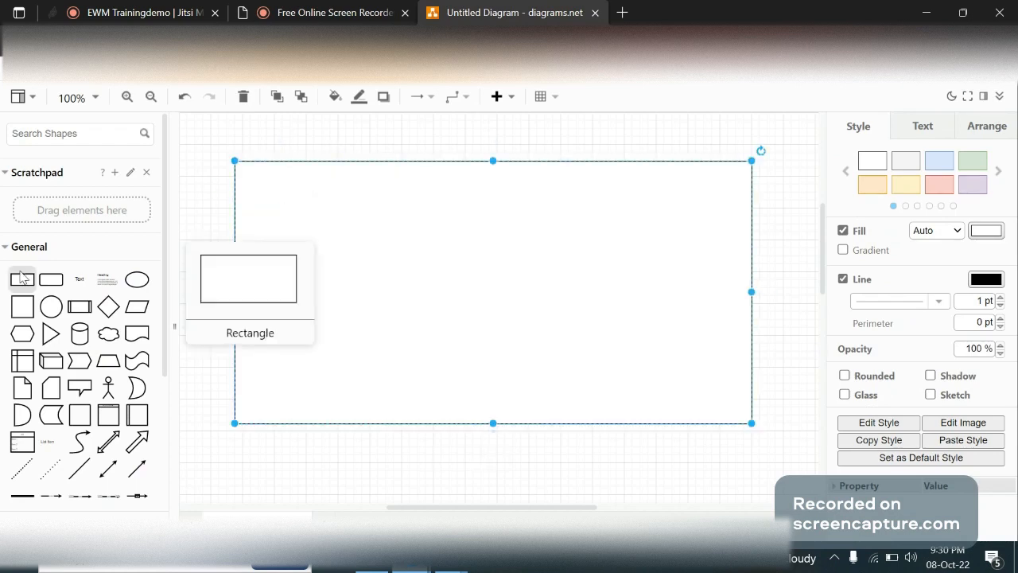
pyautogui.moveTo(21, 277); pyautogui.dragTo(243, 206)
pyautogui.moveTo(242, 225); pyautogui.dragTo(257, 241)
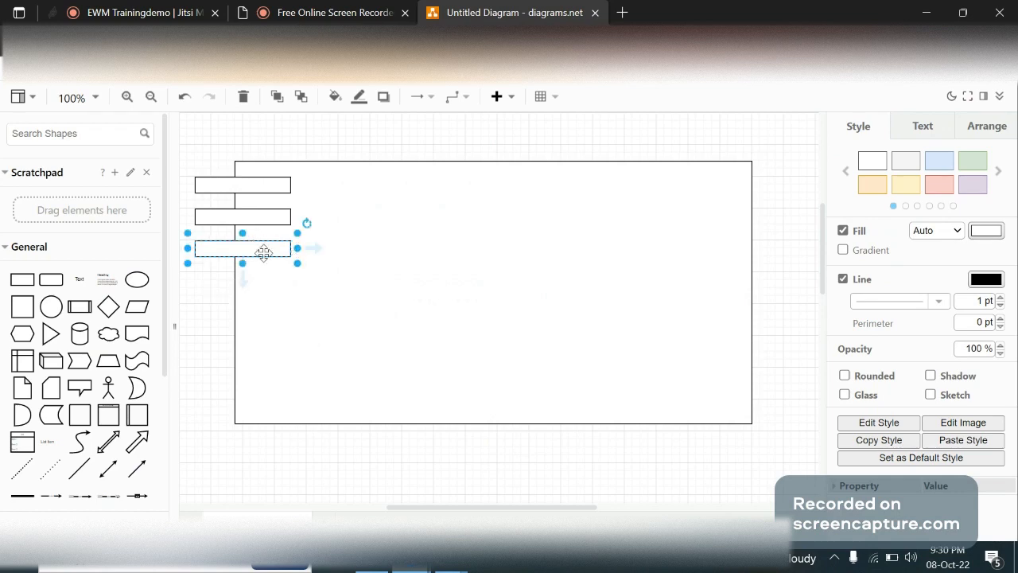
pyautogui.moveTo(263, 253); pyautogui.dragTo(262, 283)
# Copy the four narrow rectangles together onto the lower part of the large rectangle's right edge
pyautogui.click(262, 189)
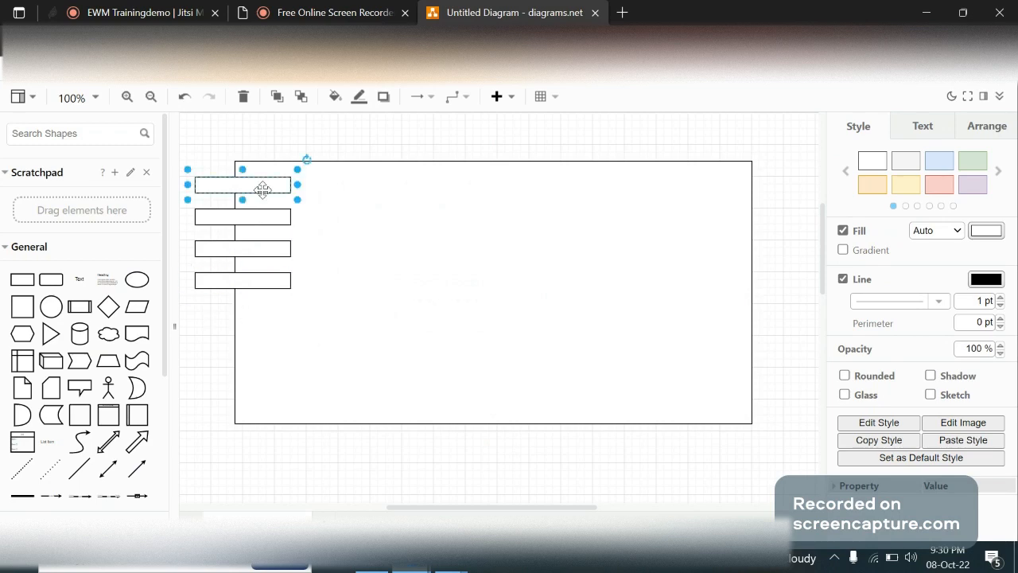
pyautogui.keyDown('shift'); pyautogui.click(263, 212); pyautogui.keyUp('shift')
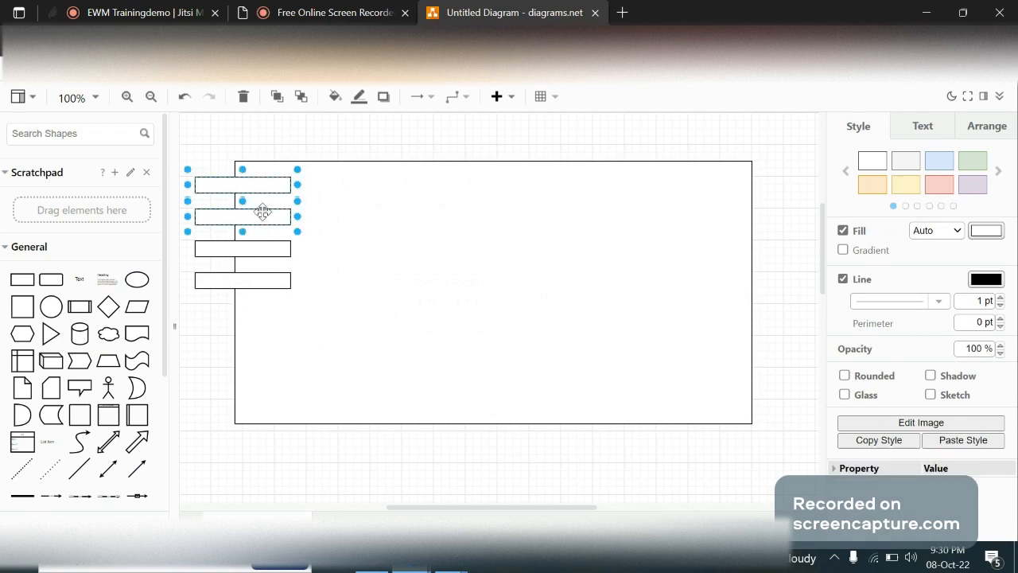
pyautogui.keyDown('shift'); pyautogui.click(263, 247); pyautogui.keyUp('shift')
pyautogui.keyDown('shift'); pyautogui.click(257, 279); pyautogui.keyUp('shift')
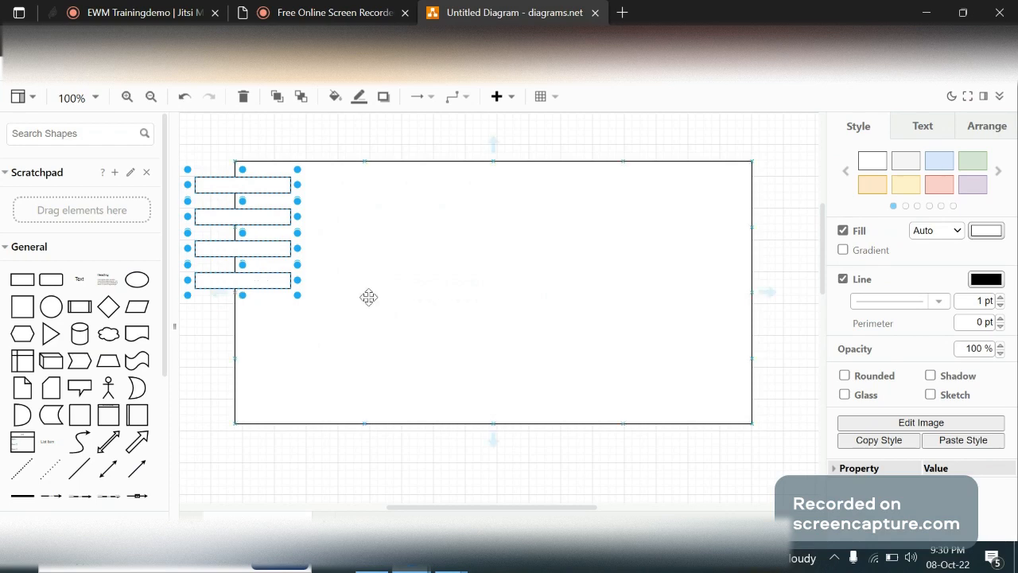
pyautogui.moveTo(256, 224); pyautogui.dragTo(749, 333)
pyautogui.click(581, 454)
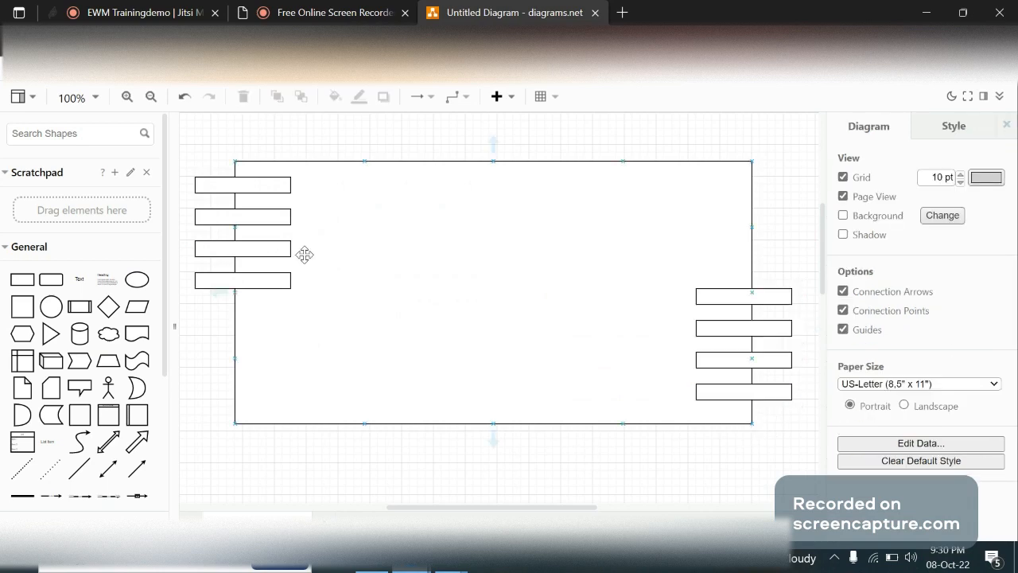
pyautogui.click(705, 352)
# Search Google Images for "warehouse yard management" in a new browser tab
pyautogui.click(623, 12)
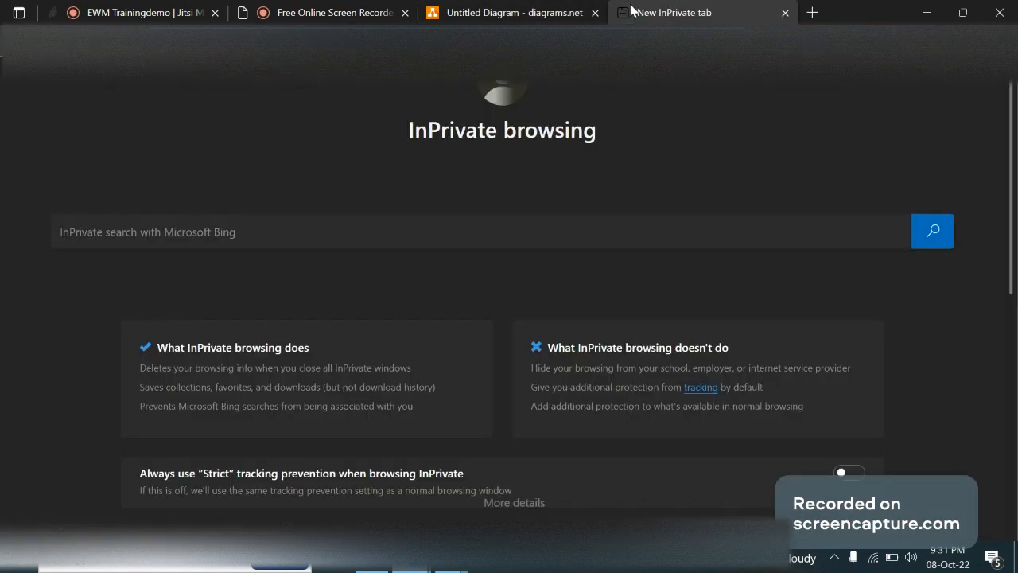
pyautogui.write('wareho')
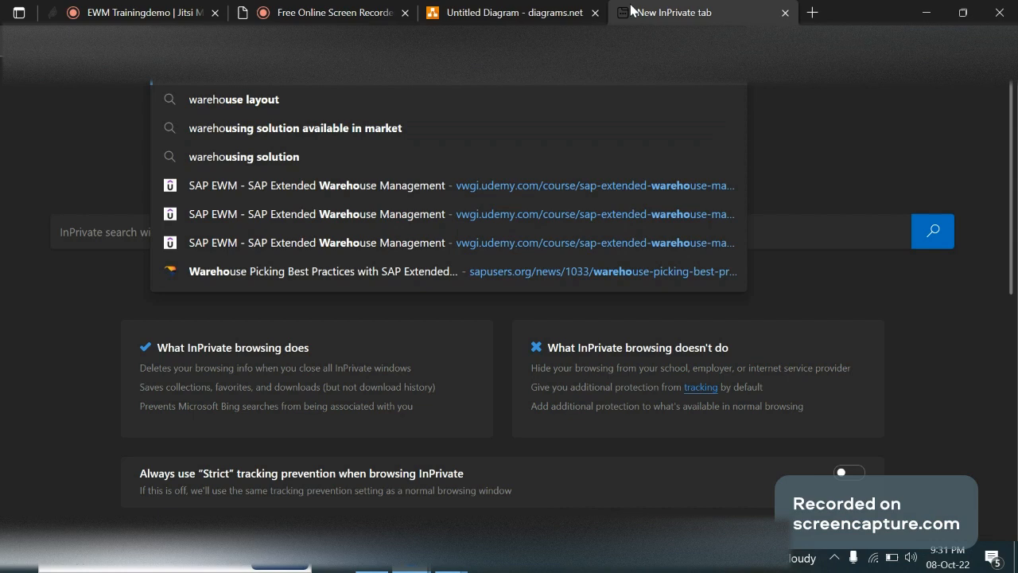
pyautogui.write('use la')
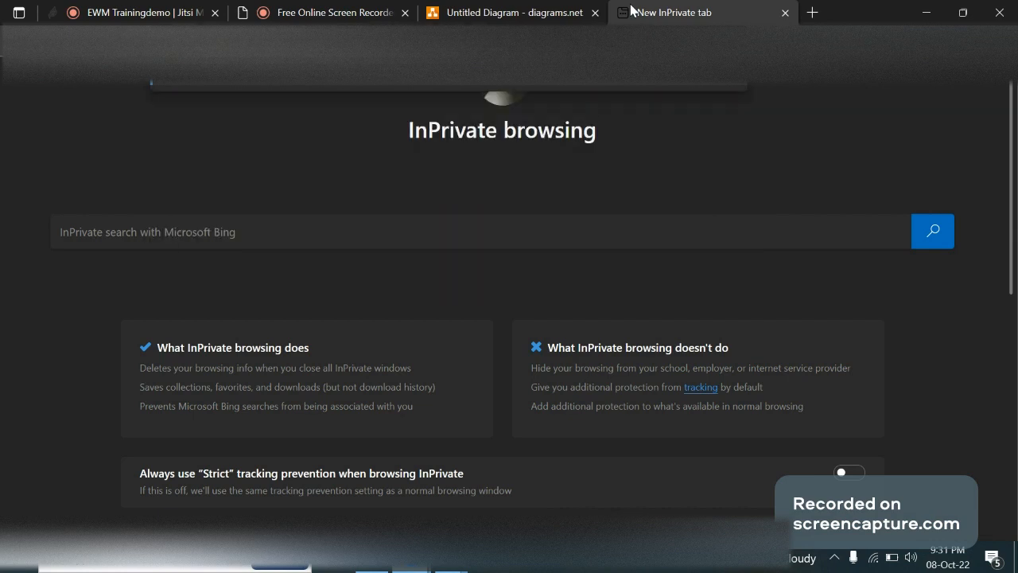
pyautogui.press('Return')
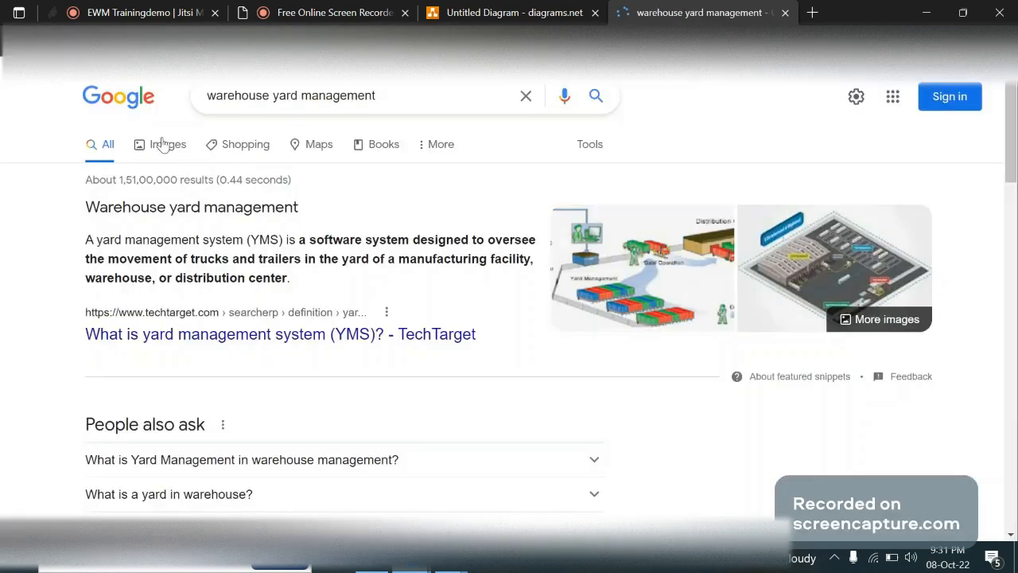
pyautogui.click(161, 143)
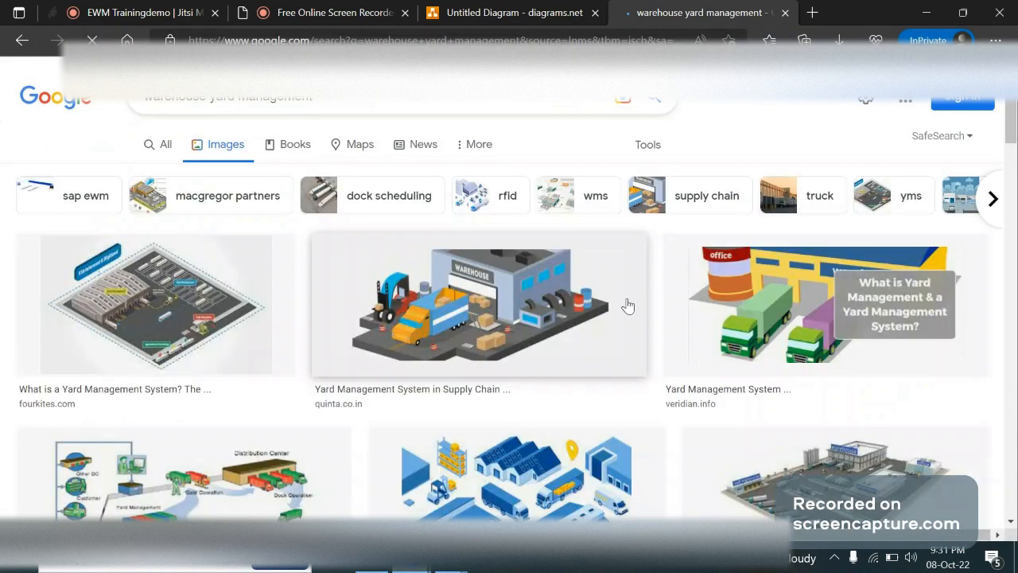
# Open the numbered dock doors image and the isometric yard image with orange trucks in separate tabs and view each one
pyautogui.moveTo(1012, 122); pyautogui.dragTo(1015, 179)
pyautogui.keyDown('ctrl'); pyautogui.click(98, 326); pyautogui.keyUp('ctrl')
pyautogui.keyDown('ctrl'); pyautogui.click(826, 330); pyautogui.keyUp('ctrl')
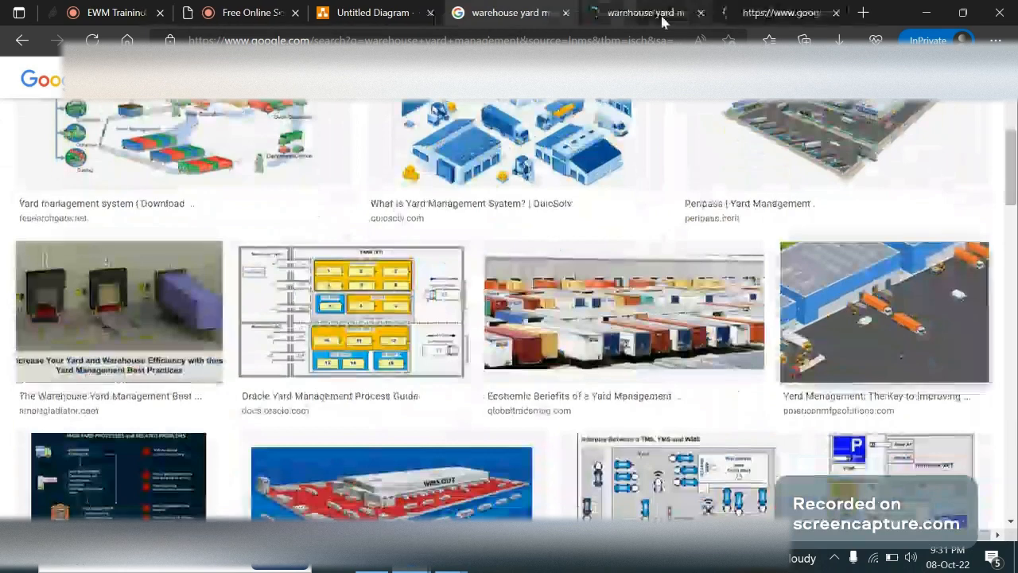
pyautogui.click(661, 18)
pyautogui.scroll(1, 616, 183)
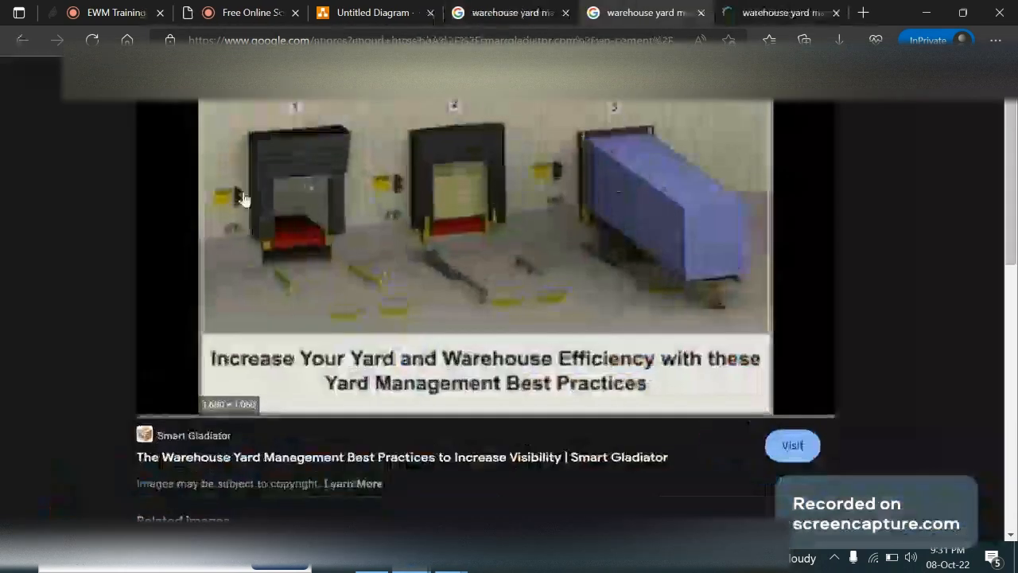
pyautogui.scroll(-1, 446, 170)
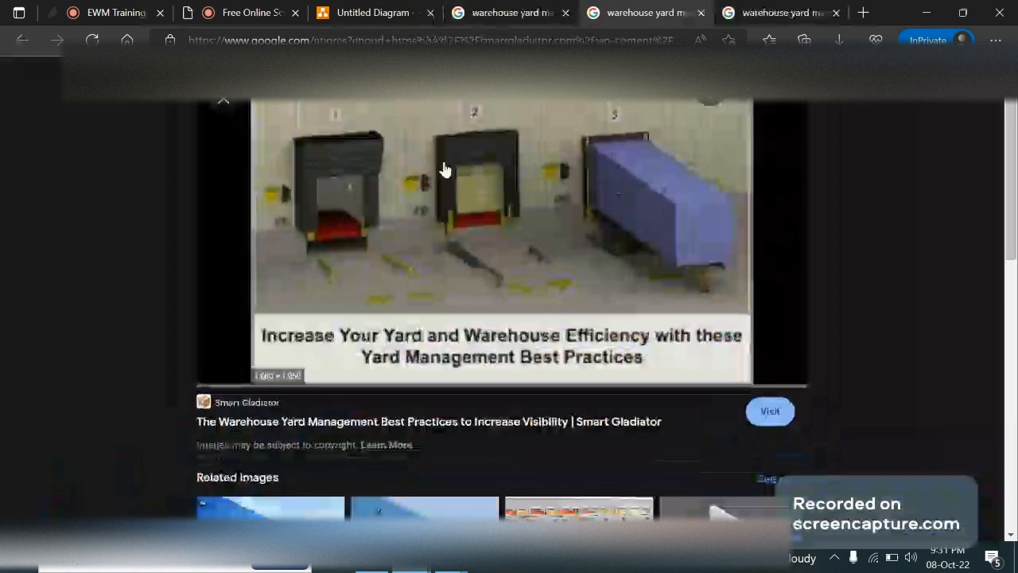
pyautogui.click(778, 9)
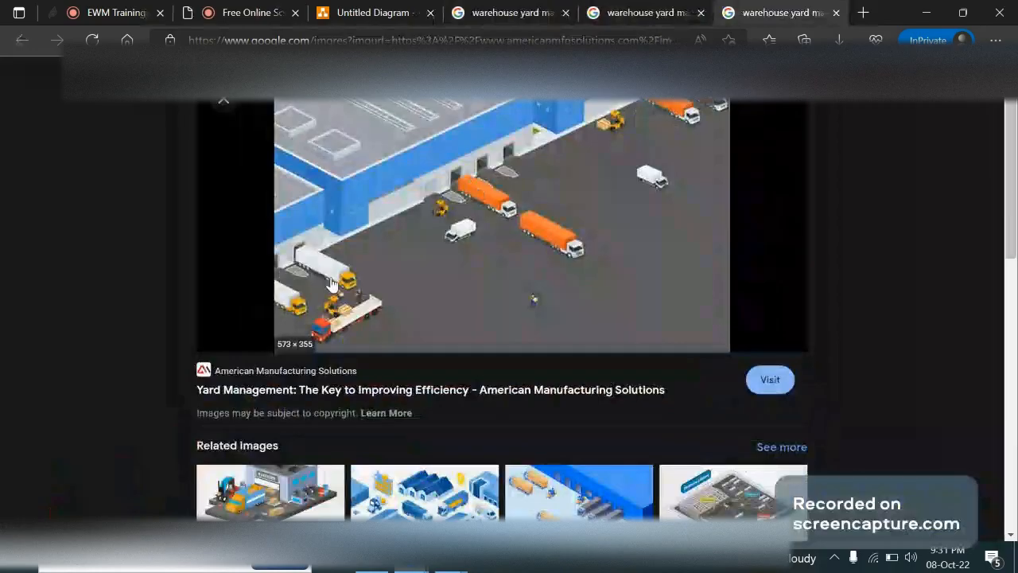
# Switch to the OneNote Summery page and add "Storage Type", "Section" and "Bin" on separate lines directly below "Door"
pyautogui.hotkey('alt', 'Tab')
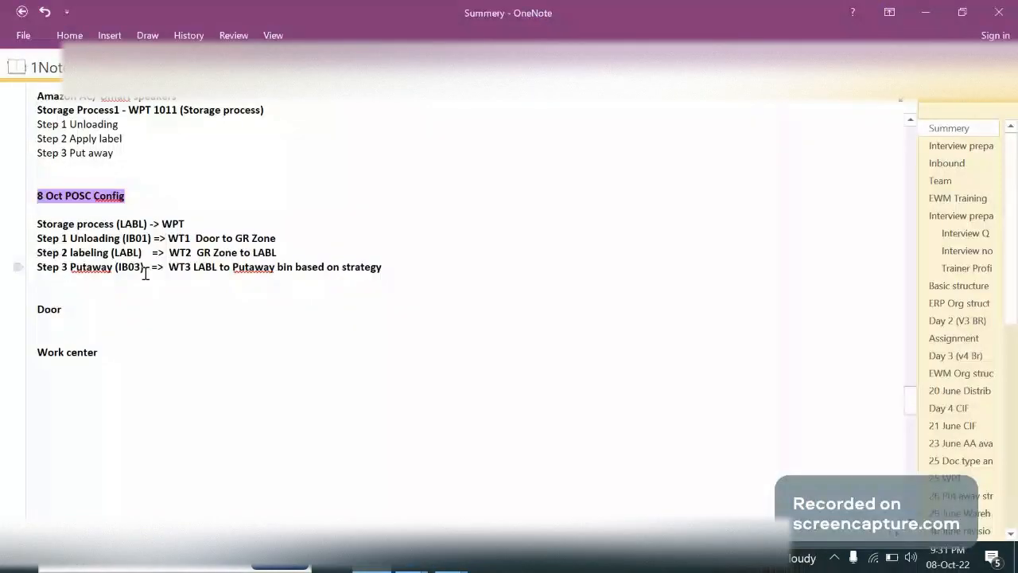
pyautogui.write('Storage Ty')
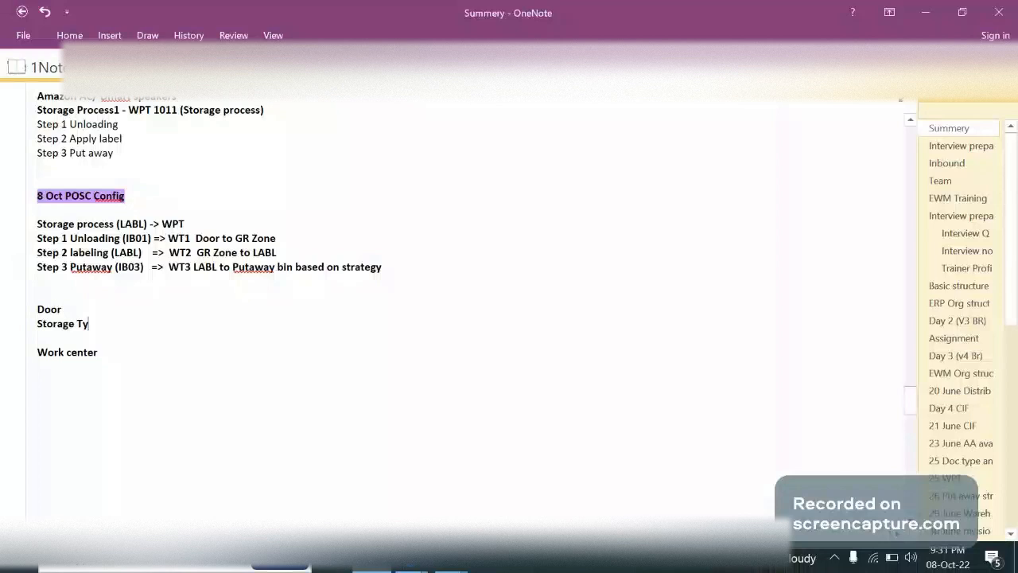
pyautogui.write('pe')
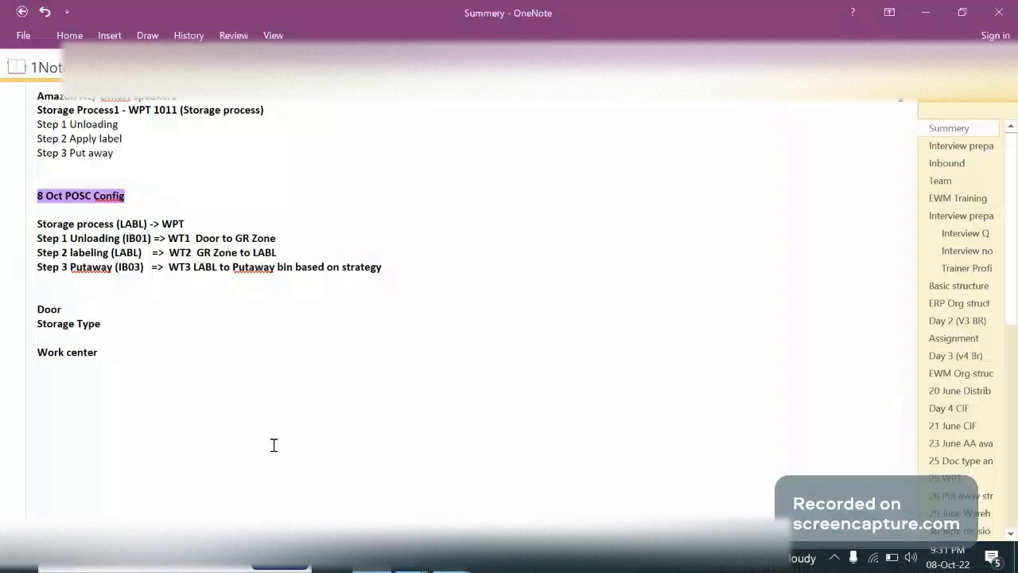
pyautogui.press('Return')
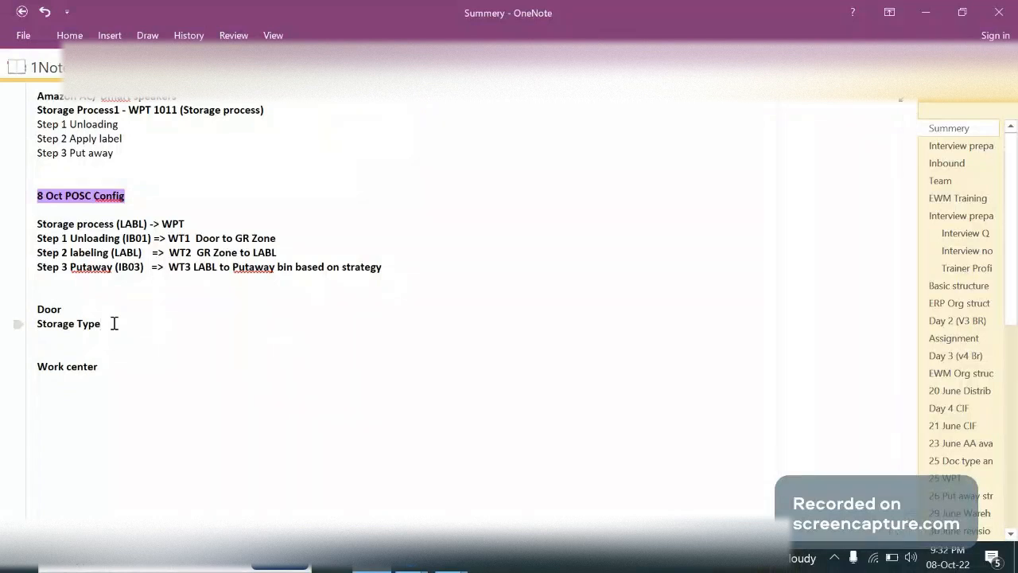
pyautogui.press('Return')
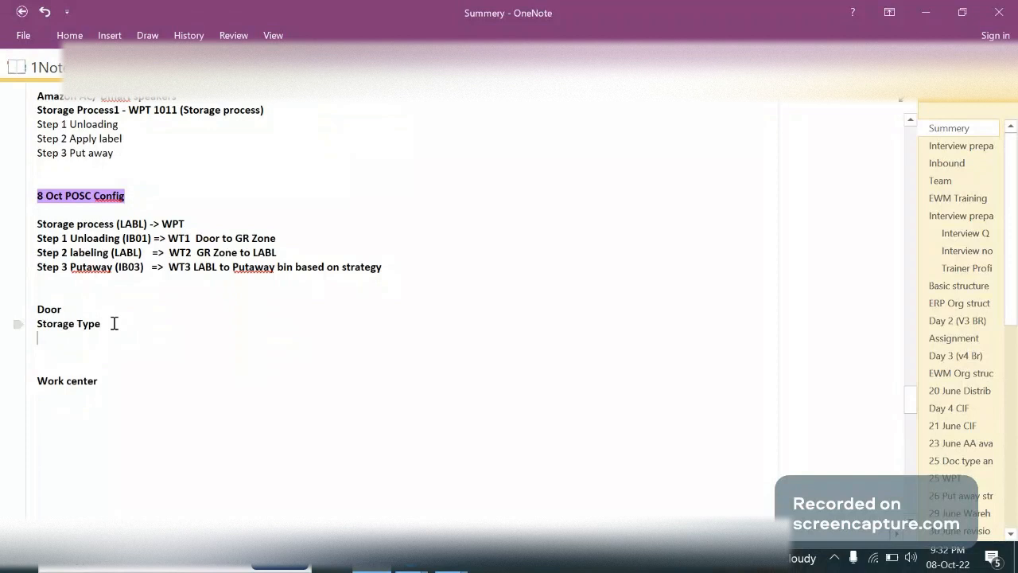
pyautogui.write('Section')
pyautogui.press('Return')
pyautogui.write('Bi')
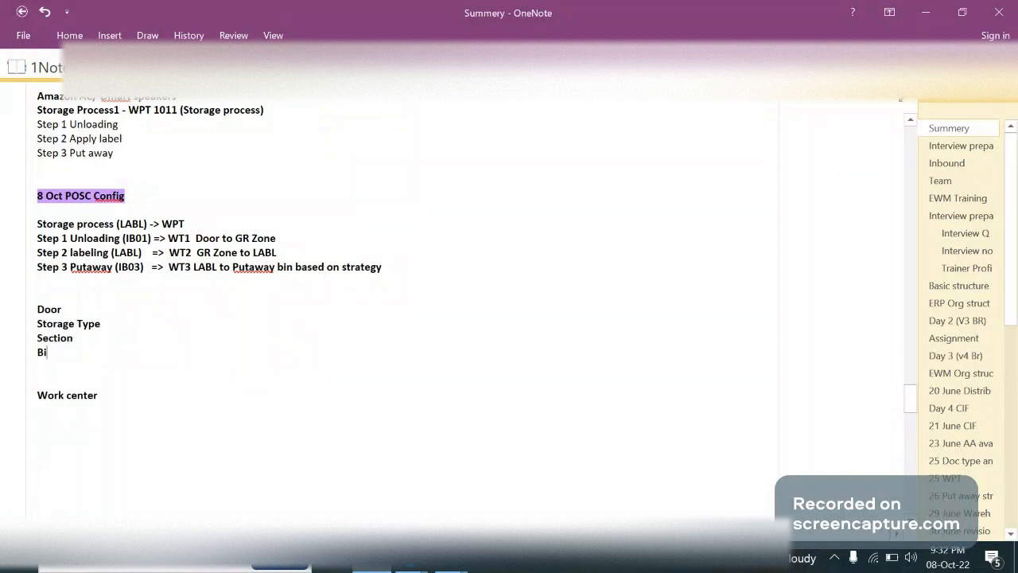
pyautogui.write('n')
# Compare the "Door" note with the dock doors in the yard image and the door rectangles on the diagram's left edge
pyautogui.moveTo(31, 304); pyautogui.dragTo(71, 311)
pyautogui.hotkey('alt', 'Tab')
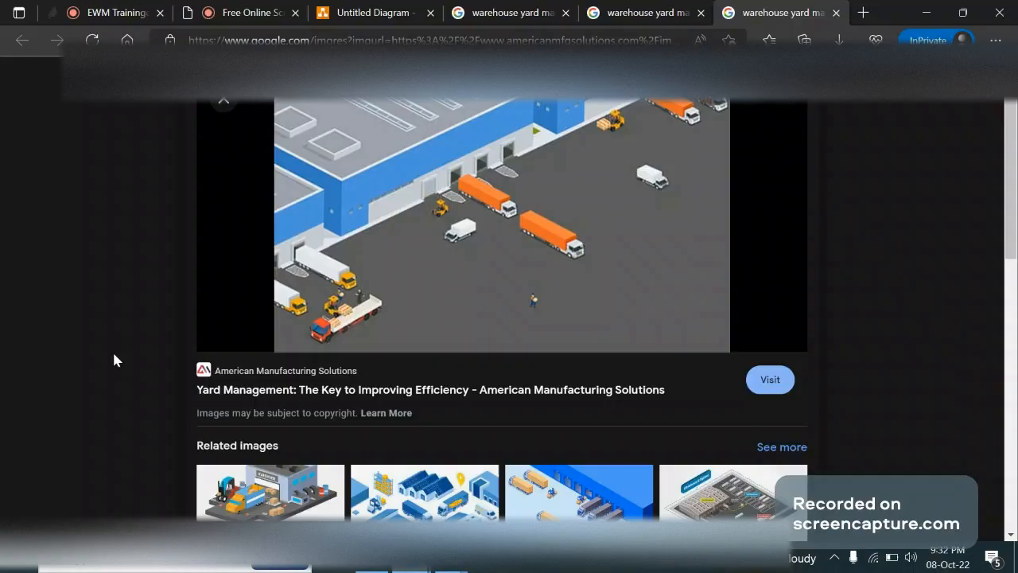
pyautogui.hotkey('alt', 'Tab')
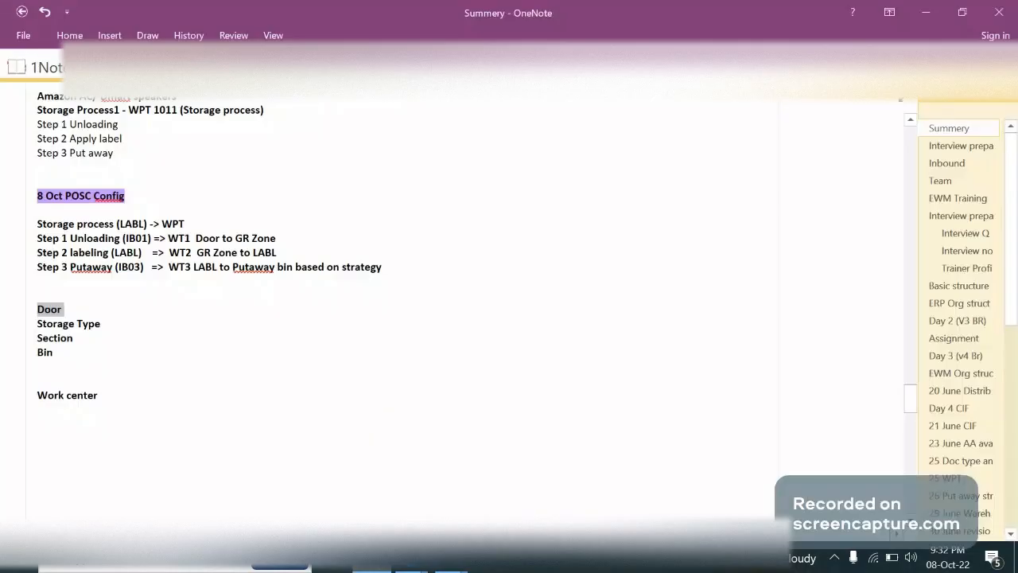
pyautogui.hotkey('alt', 'Tab')
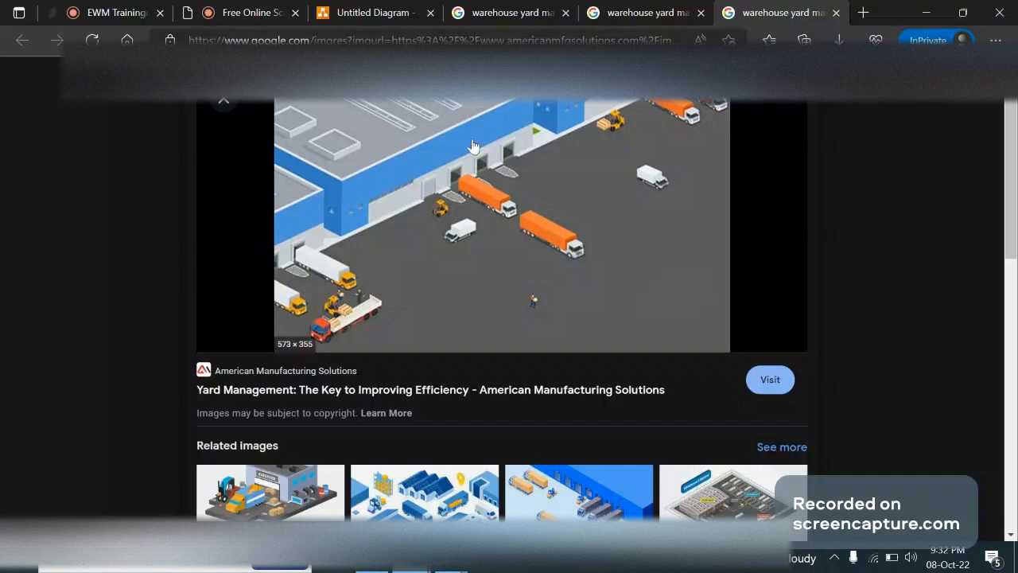
pyautogui.click(371, 16)
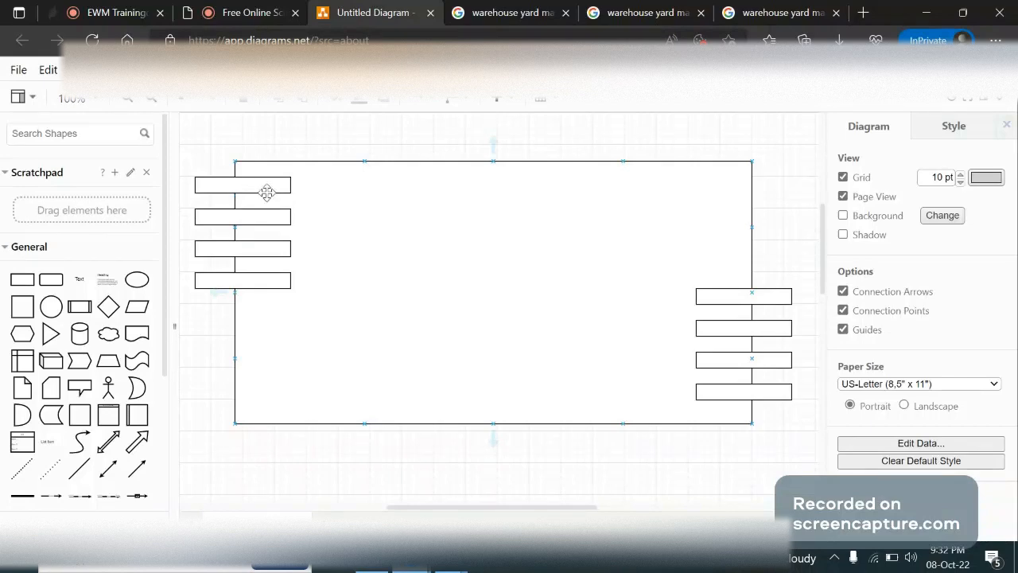
pyautogui.click(267, 253)
pyautogui.click(267, 283)
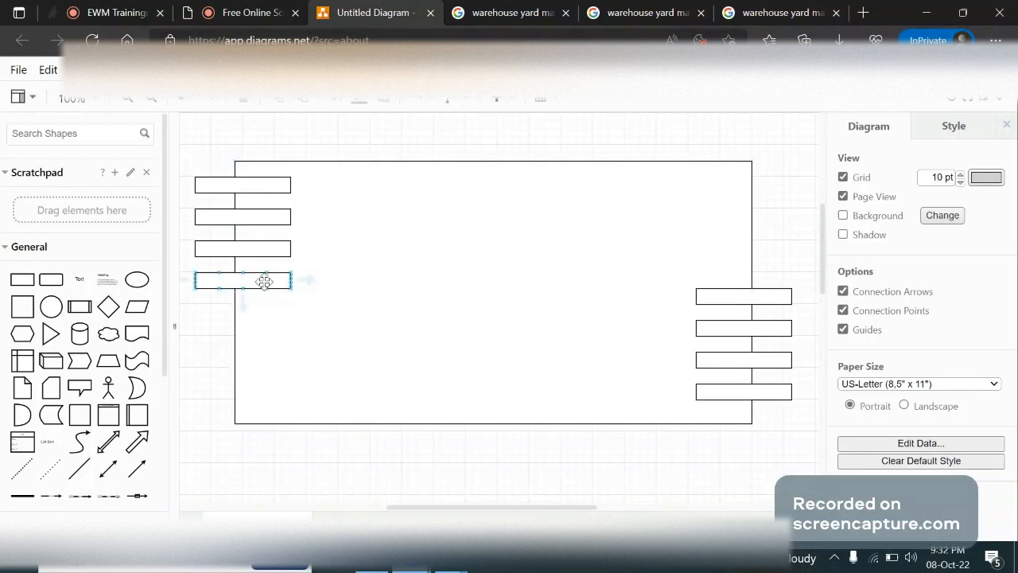
# Return to the OneNote page and insert a blank line below "Bin"
pyautogui.hotkey('alt', 'Tab')
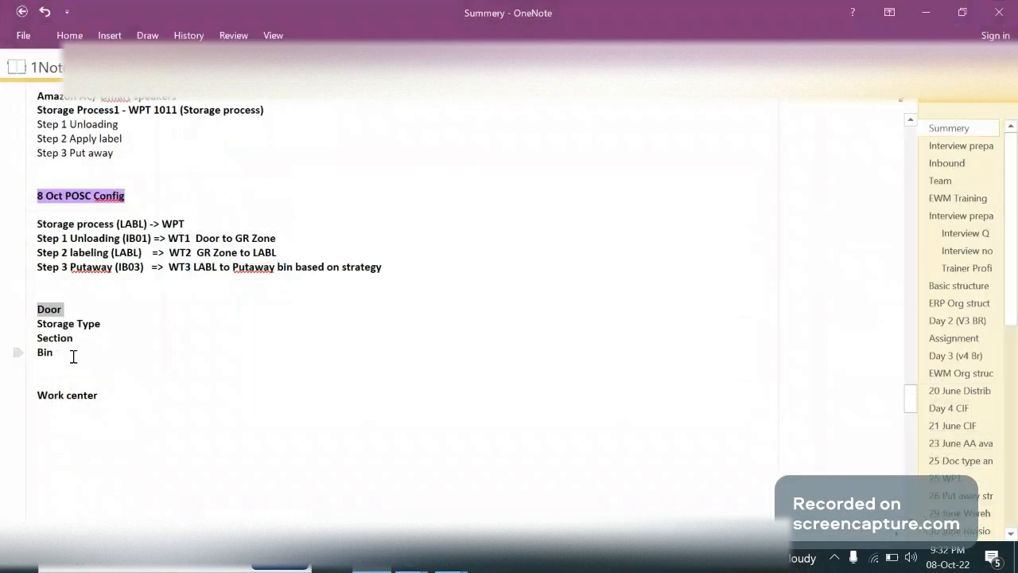
pyautogui.click(68, 311)
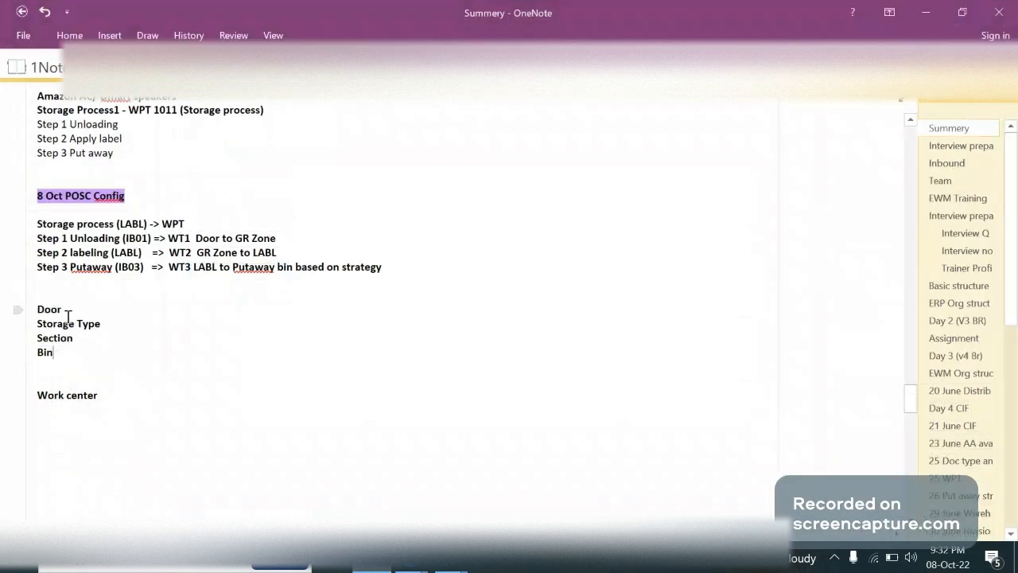
pyautogui.click(67, 360)
pyautogui.press('Return')
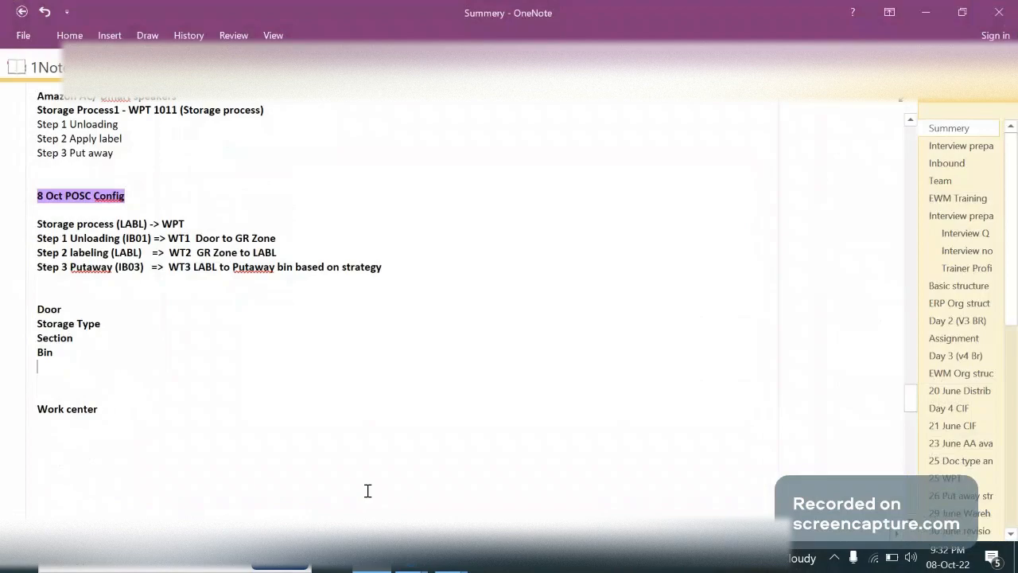
# Switch to SAP GUI and open the SAP Reference IMG through transaction /nspro
pyautogui.moveTo(410, 567)
pyautogui.click(437, 487)
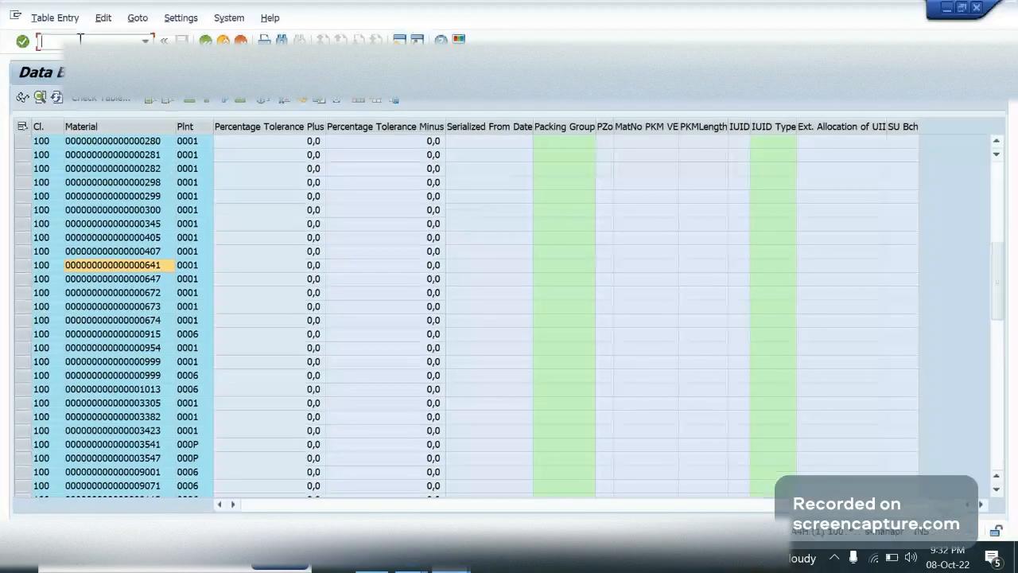
pyautogui.write('/nspro')
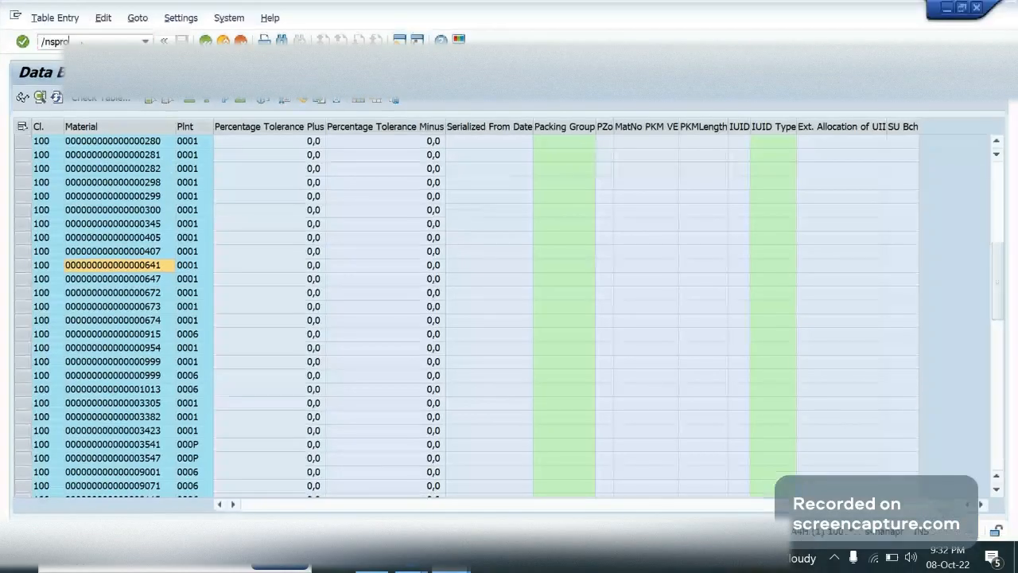
pyautogui.press('Return')
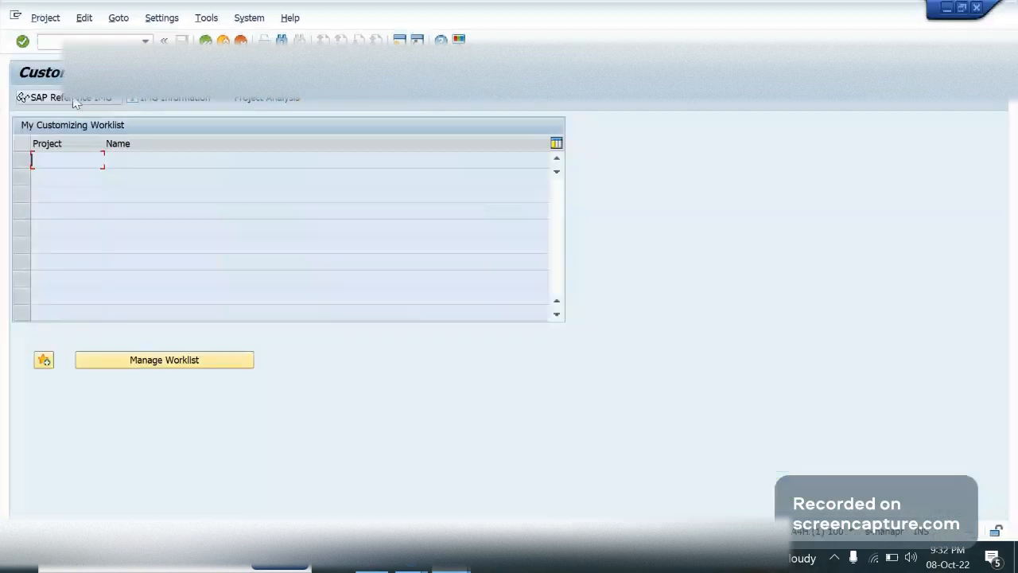
pyautogui.click(76, 101)
# Expand SCM Extended Warehouse Management, Extended Warehouse Management and its Master Data node in the implementation guide
pyautogui.press('Down')
pyautogui.press('Down')
pyautogui.press('Down')
pyautogui.press('Down')
pyautogui.press('Down')
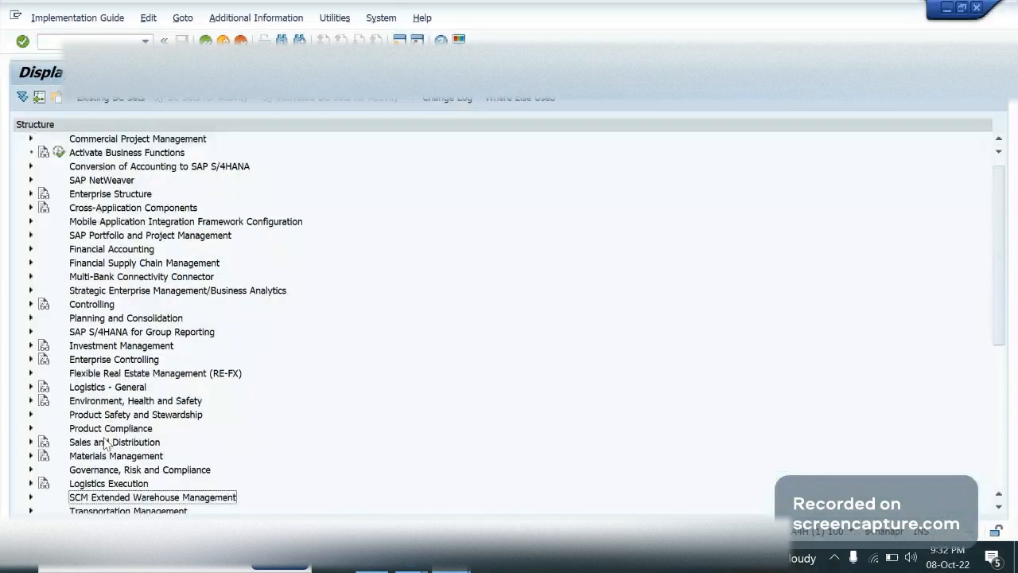
pyautogui.press('Right')
pyautogui.press('Down')
pyautogui.press('Right')
pyautogui.press('Down')
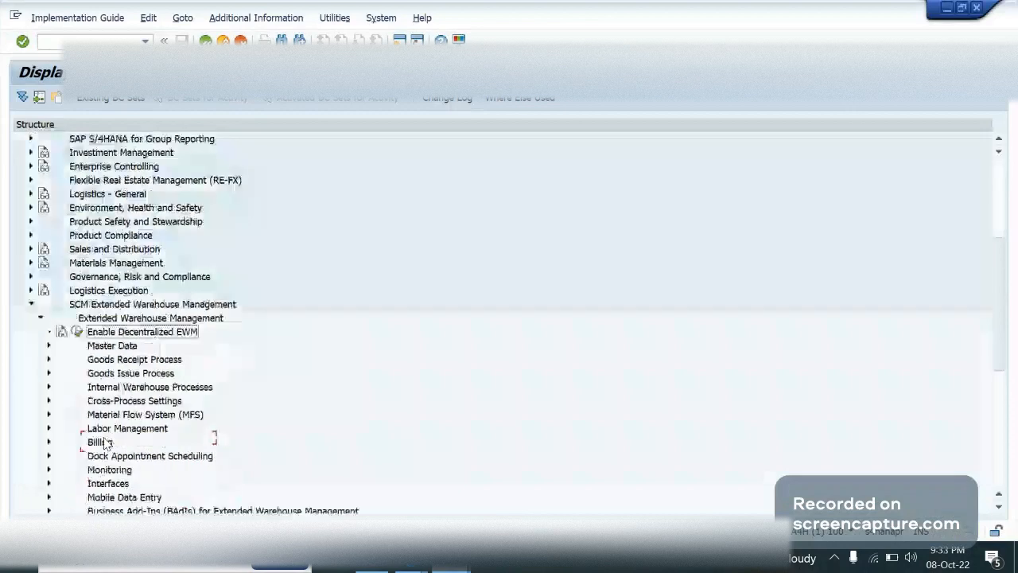
pyautogui.press('Down')
pyautogui.press('Right')
# Expand the Warehouse Door node under Master Data and open the Define Warehouse Door activity
pyautogui.press('Down')
pyautogui.press('Down')
pyautogui.press('Down')
pyautogui.press('Down')
pyautogui.press('Down')
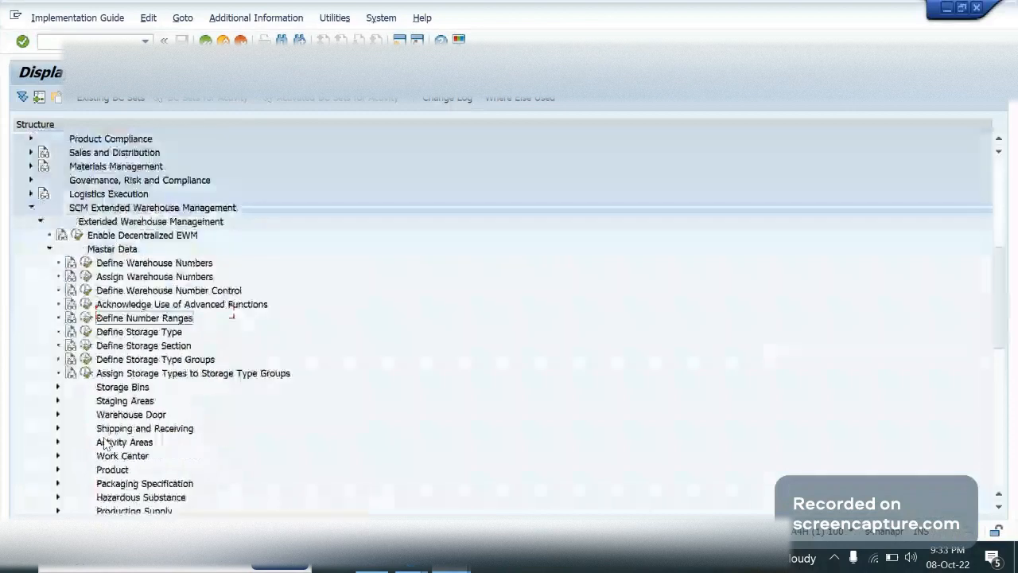
pyautogui.press('Down')
pyautogui.press('Down')
pyautogui.press('Down')
pyautogui.press('Down')
pyautogui.press('Down')
pyautogui.press('Down')
pyautogui.press('Down')
pyautogui.press('Down')
pyautogui.press('Down')
pyautogui.press('Down')
pyautogui.press('Down')
pyautogui.press('Down')
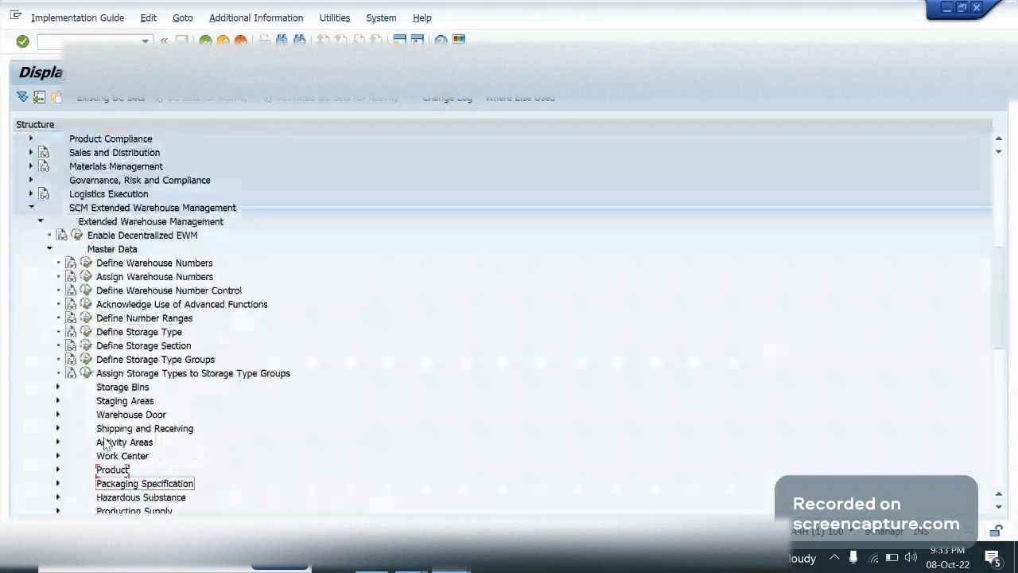
pyautogui.press('Down')
pyautogui.press('Down')
pyautogui.press('Down')
pyautogui.press('Down')
pyautogui.press('Up')
pyautogui.press('Up')
pyautogui.press('Up')
pyautogui.press('Up')
pyautogui.press('Up')
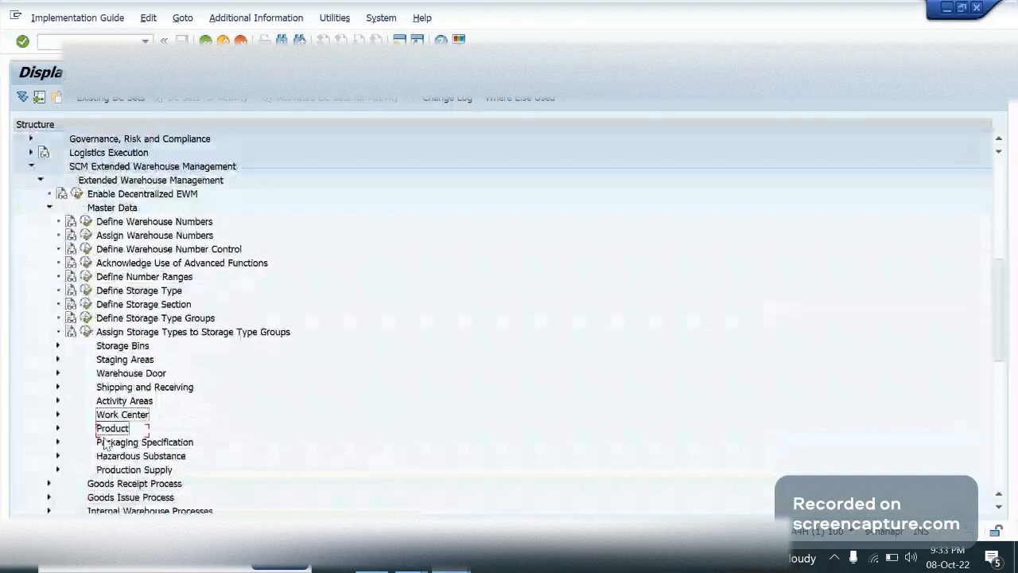
pyautogui.press('Up')
pyautogui.press('Up')
pyautogui.press('Up')
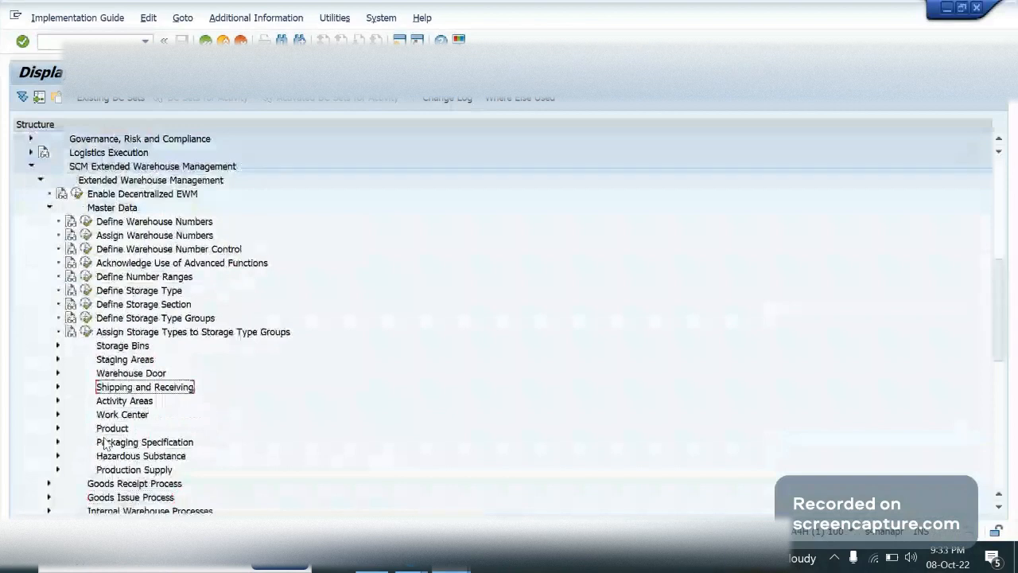
pyautogui.press('Up')
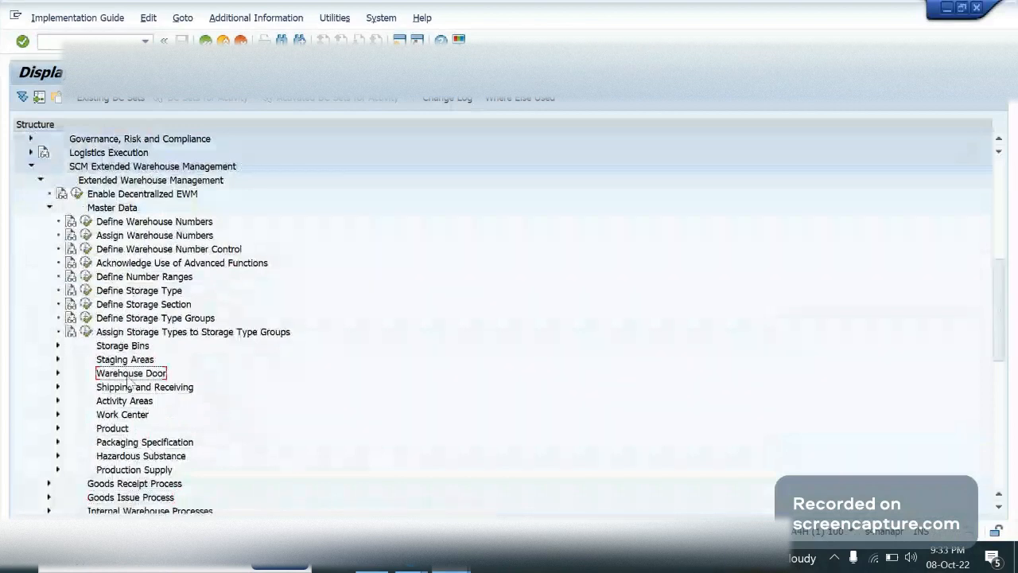
pyautogui.press('Right')
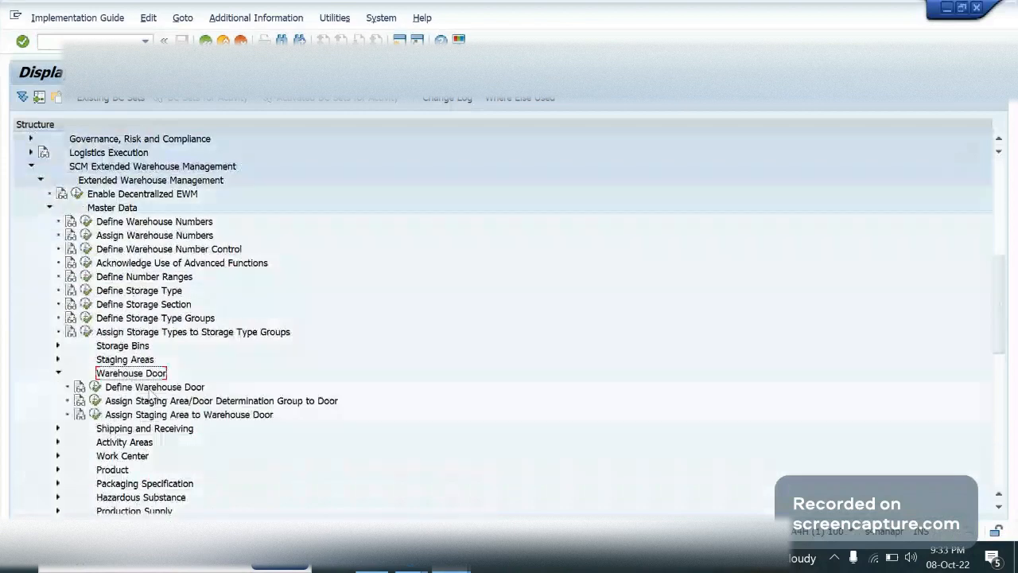
pyautogui.click(95, 387)
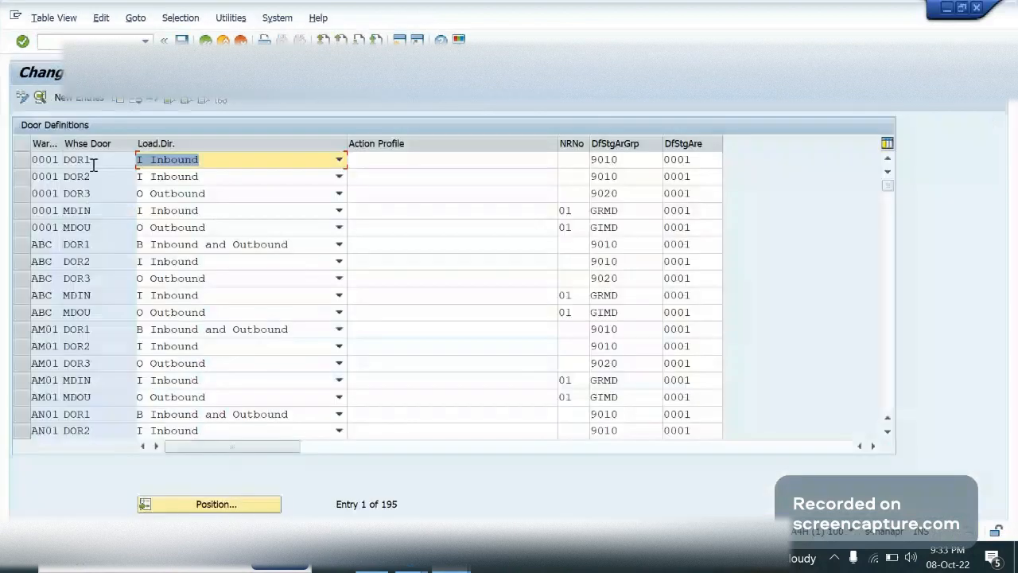
# Position the door definitions list at warehouse GA09 and select its DOR1 entry
pyautogui.click(184, 505)
pyautogui.write('ga')
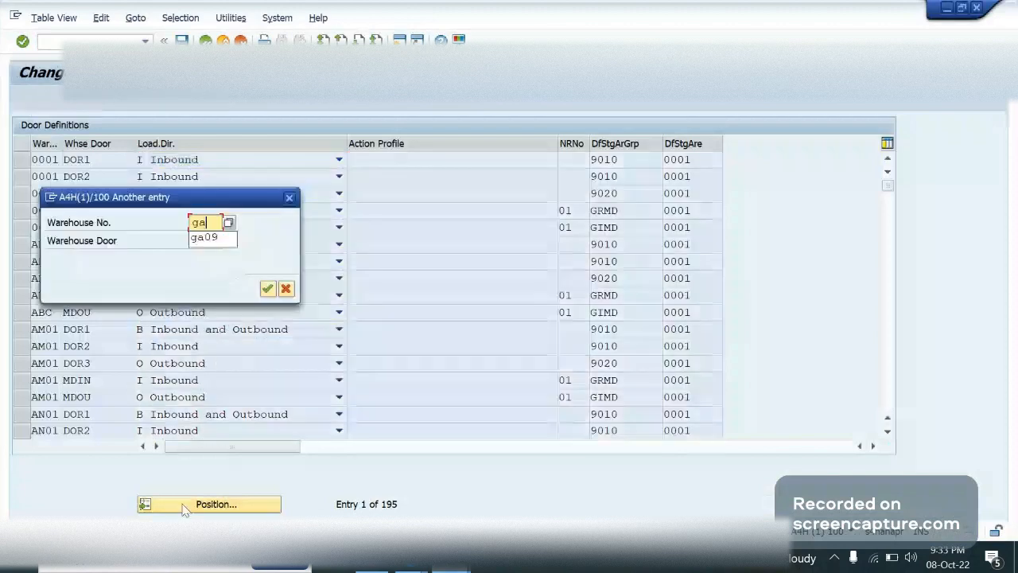
pyautogui.press('Return')
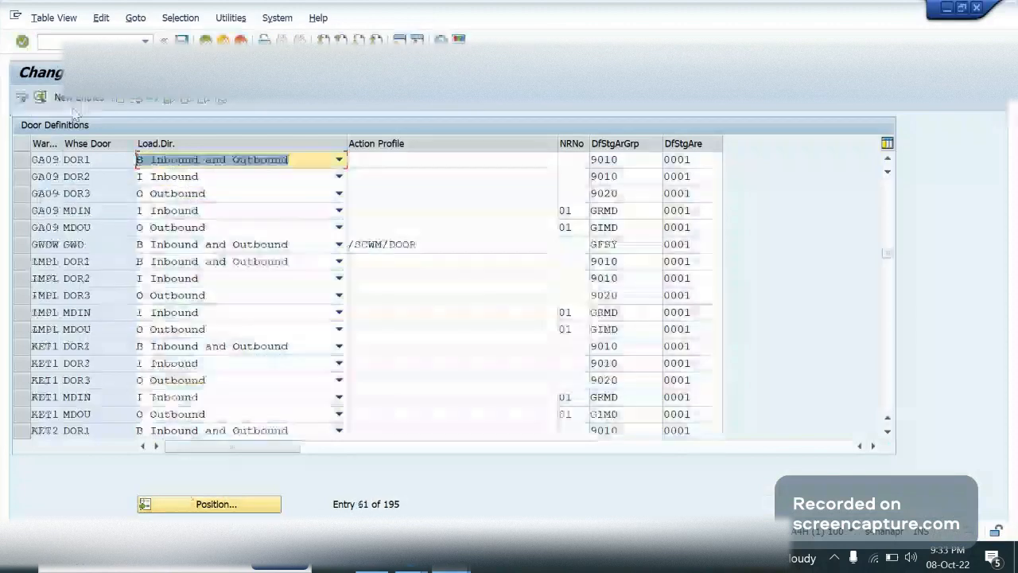
pyautogui.click(23, 160)
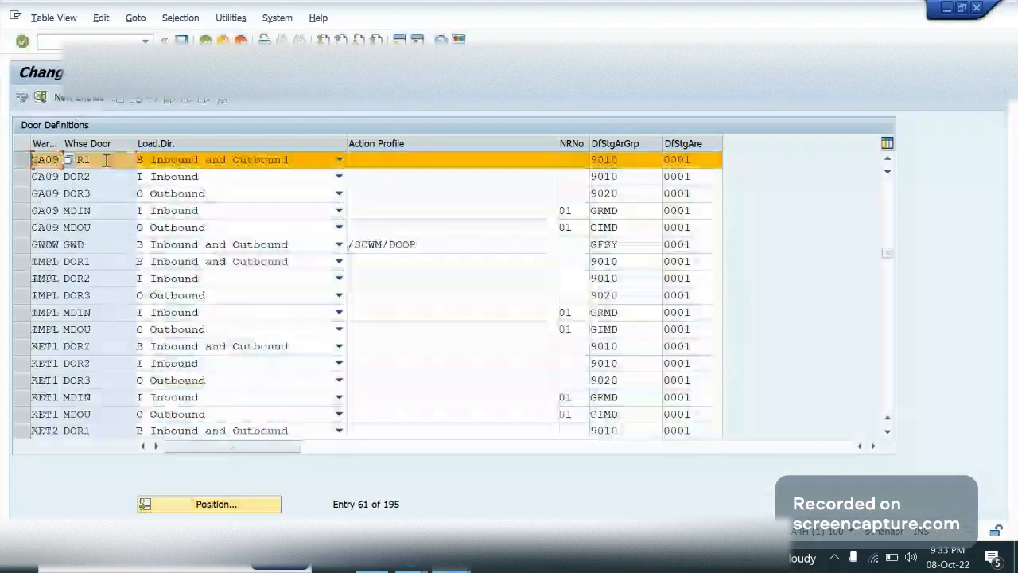
pyautogui.click(106, 160)
# Narrow the Load.Dir. column and review the Action Profile and Whse Door fields of GA09 DOR1
pyautogui.moveTo(347, 144); pyautogui.dragTo(319, 144)
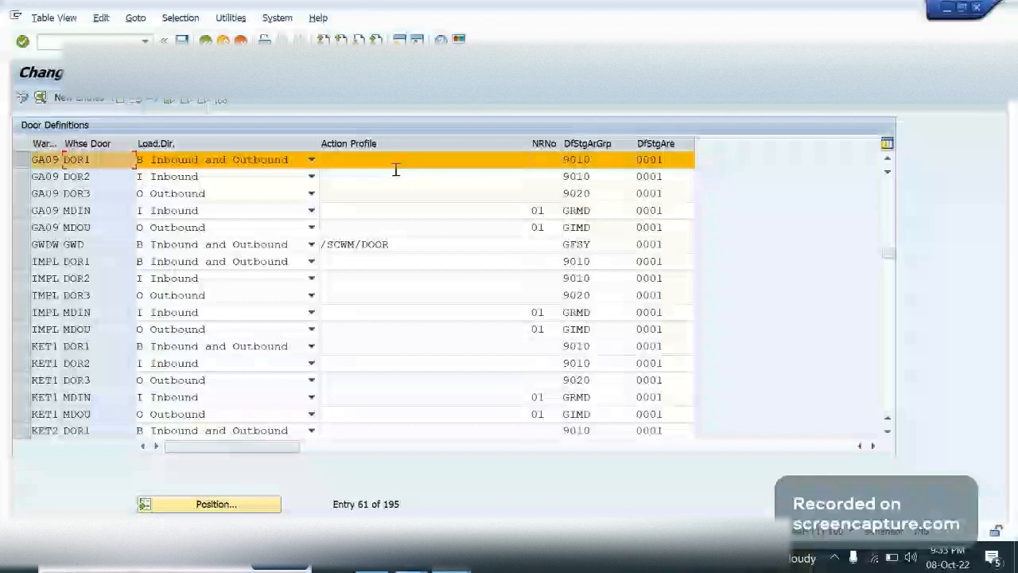
pyautogui.click(402, 165)
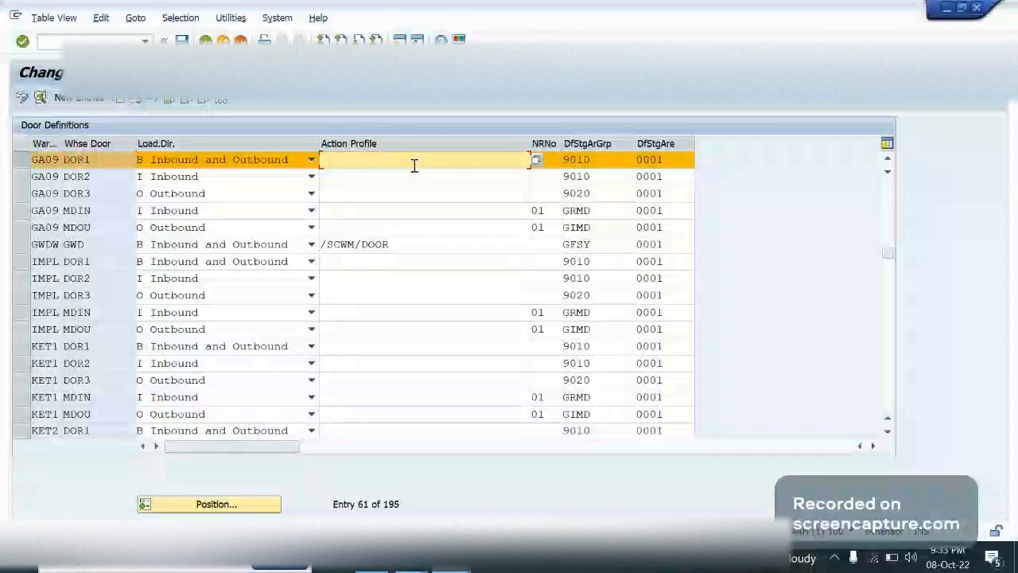
pyautogui.click(63, 161)
pyautogui.click(125, 160)
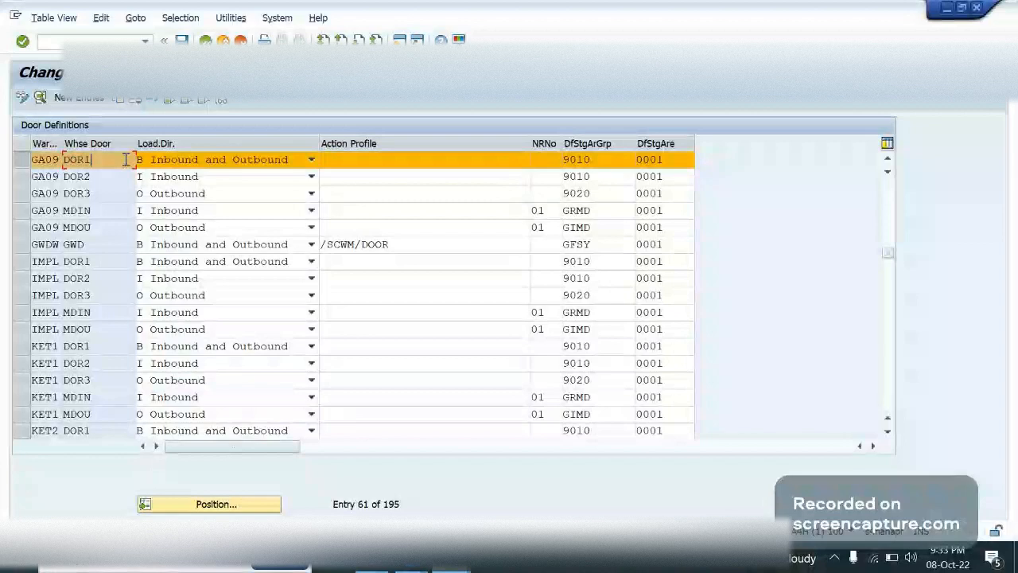
# Review the doors in the diagrams.net layout and, back in SAP GUI, view the loading direction options for GA09 DOR1
pyautogui.hotkey('alt', 'Tab')
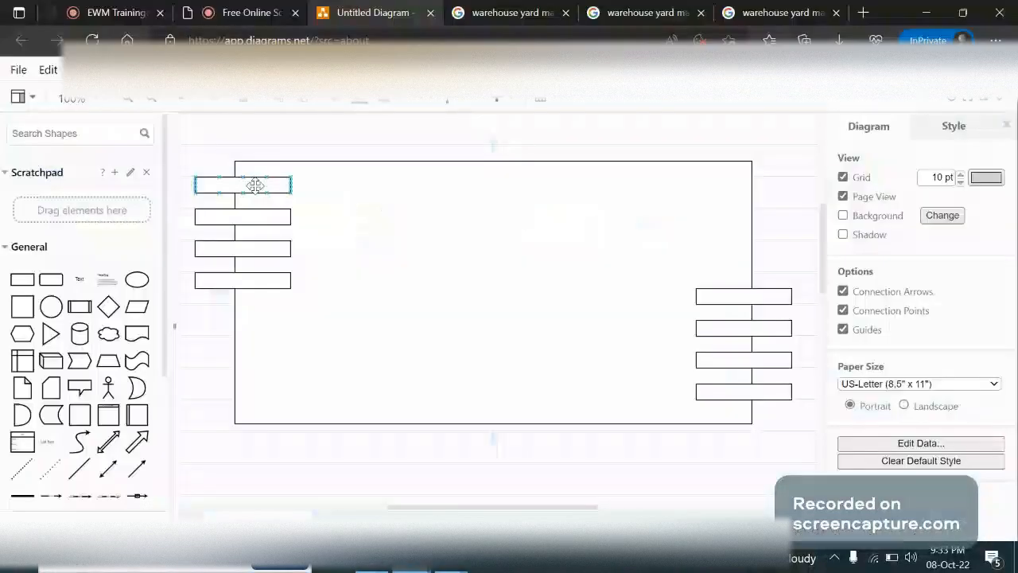
pyautogui.click(292, 234)
pyautogui.click(284, 278)
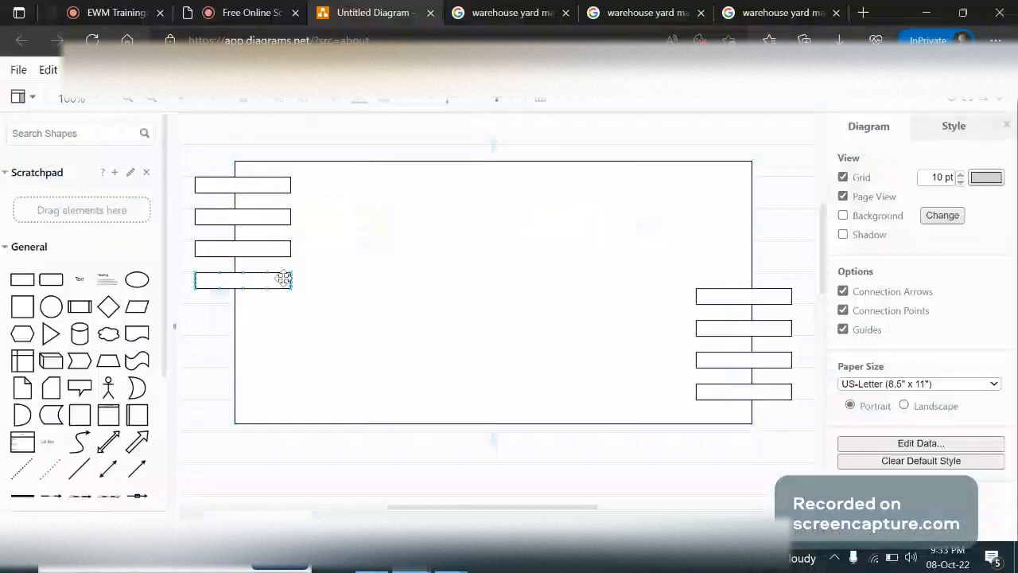
pyautogui.hotkey('alt', 'Tab')
pyautogui.press('Tab')
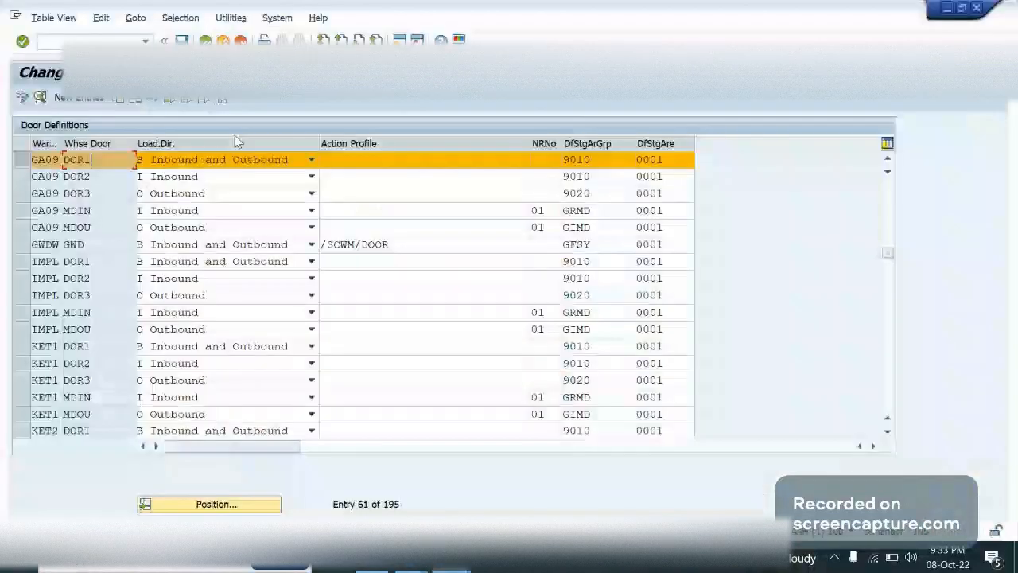
pyautogui.click(219, 163)
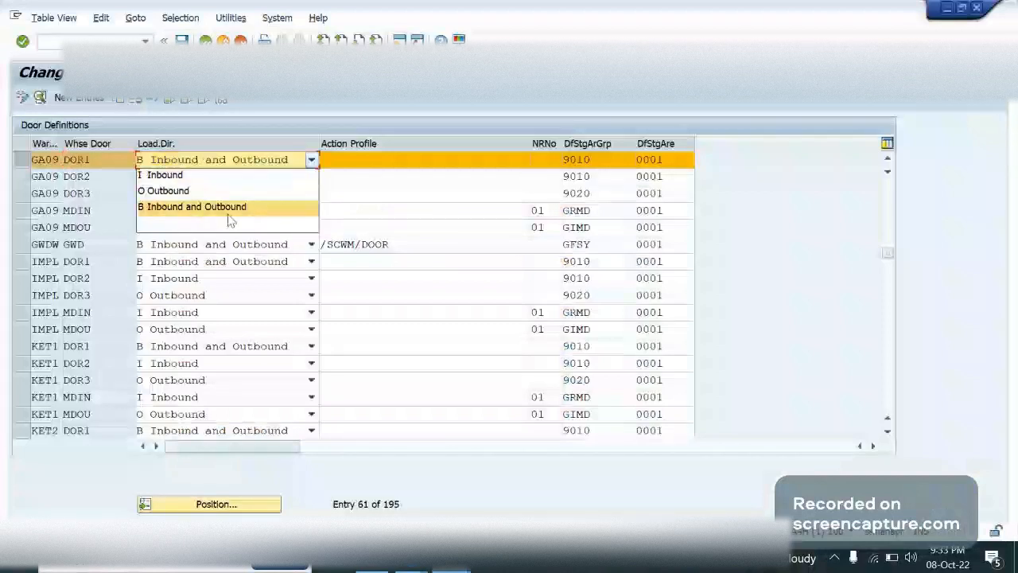
pyautogui.click(474, 118)
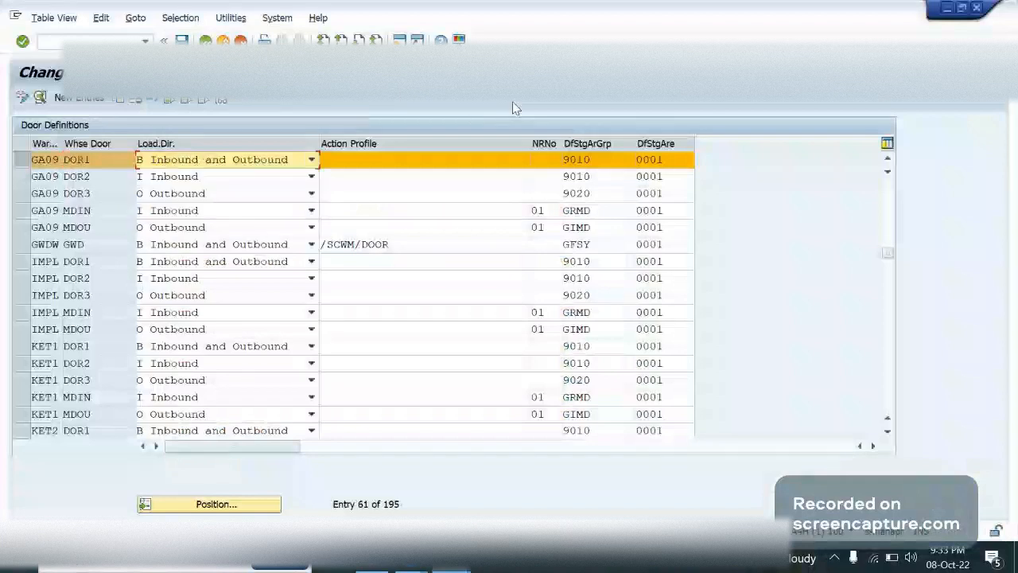
# Copy the action profile /SCWM/DOOR from the GWDW door entry into the Action Profile of GA09 DOR1
pyautogui.click(406, 245)
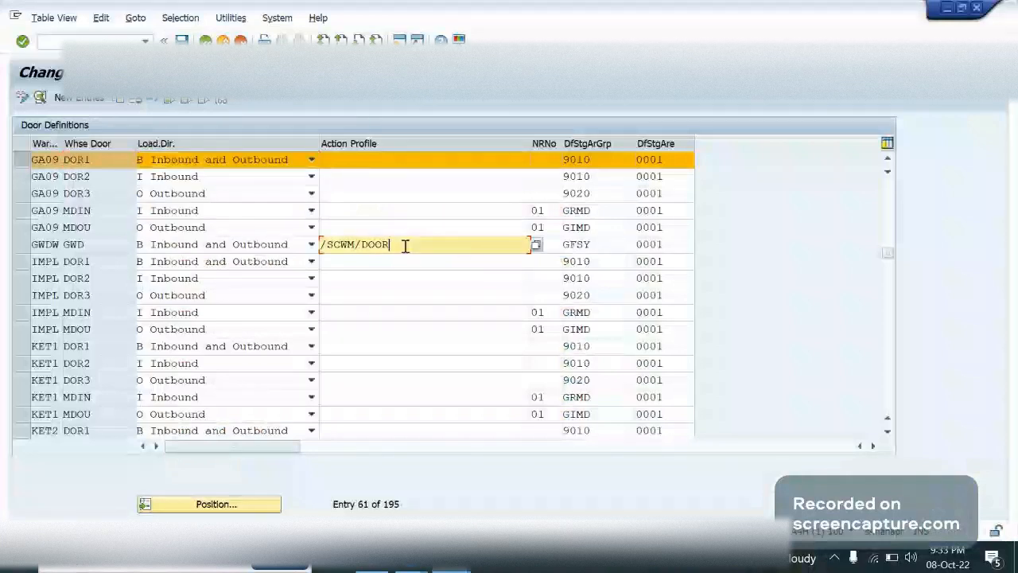
pyautogui.moveTo(406, 245); pyautogui.dragTo(322, 249)
pyautogui.hotkey('ctrl', 'c')
pyautogui.click(322, 249)
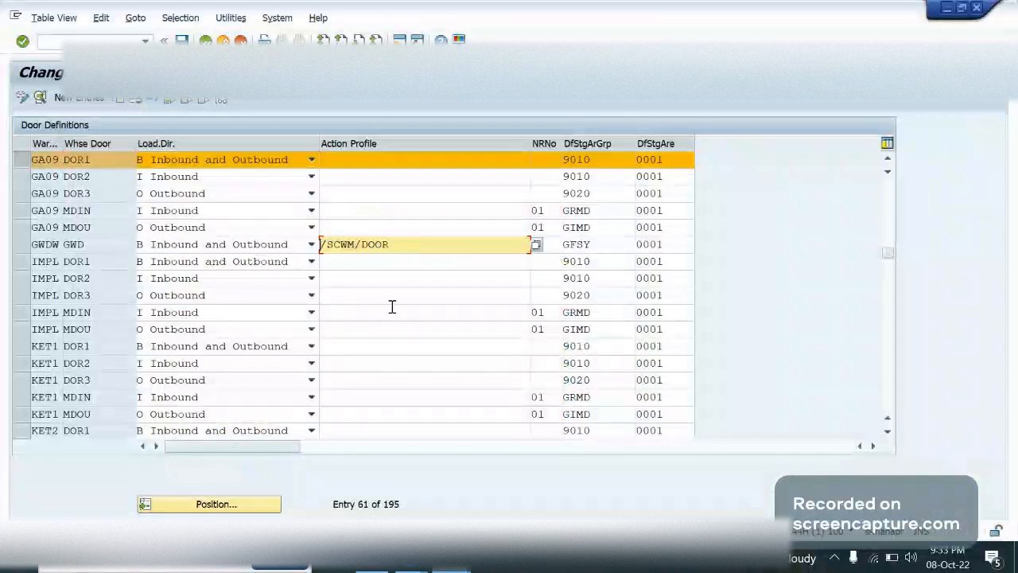
pyautogui.click(367, 170)
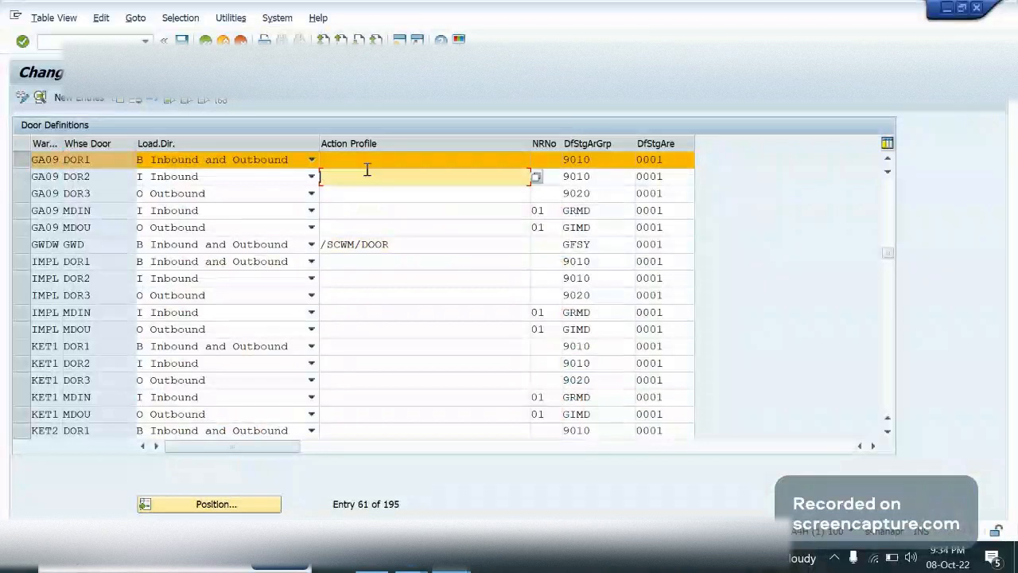
pyautogui.click(371, 161)
pyautogui.hotkey('ctrl', 'v')
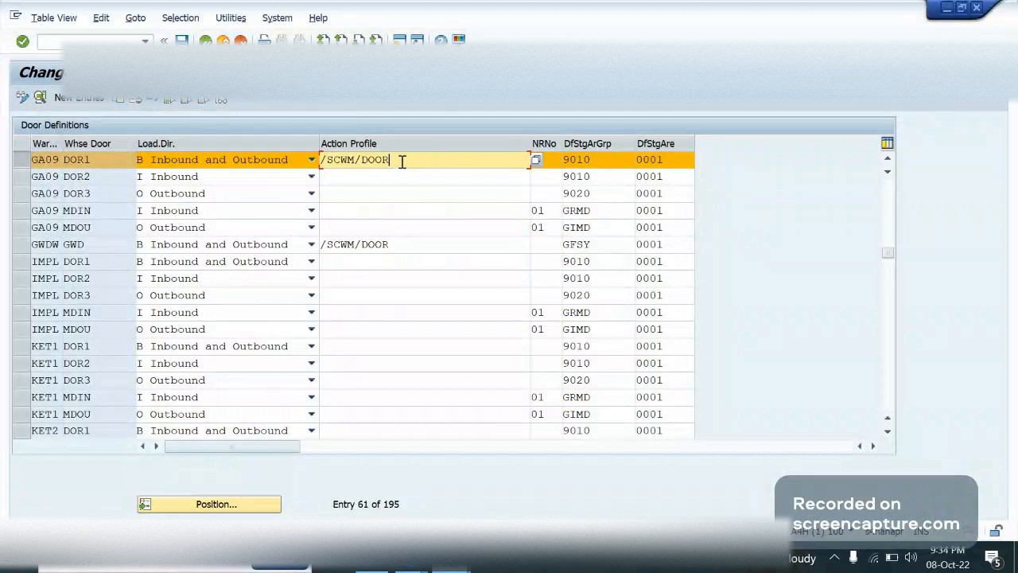
pyautogui.click(447, 171)
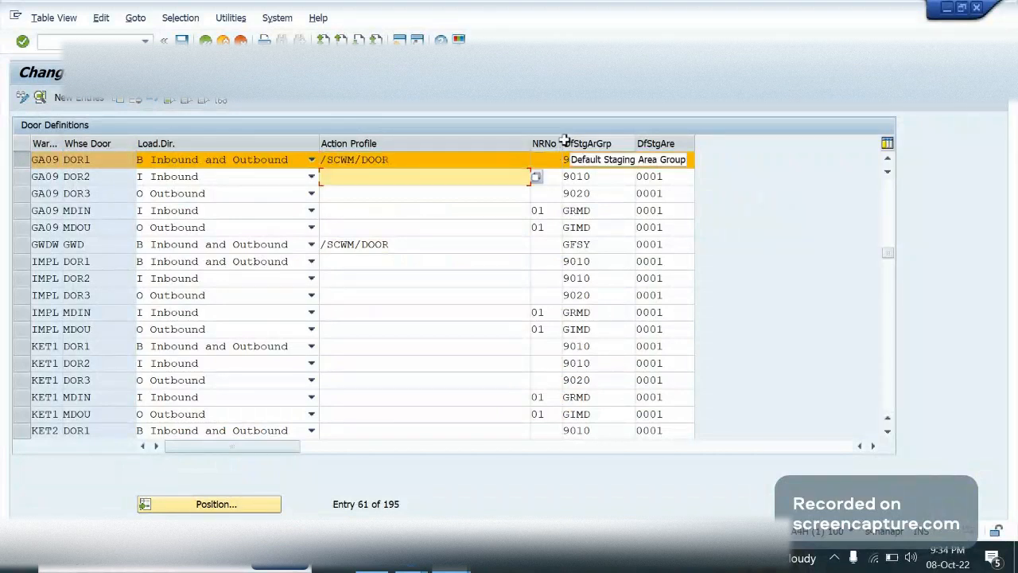
pyautogui.click(491, 153)
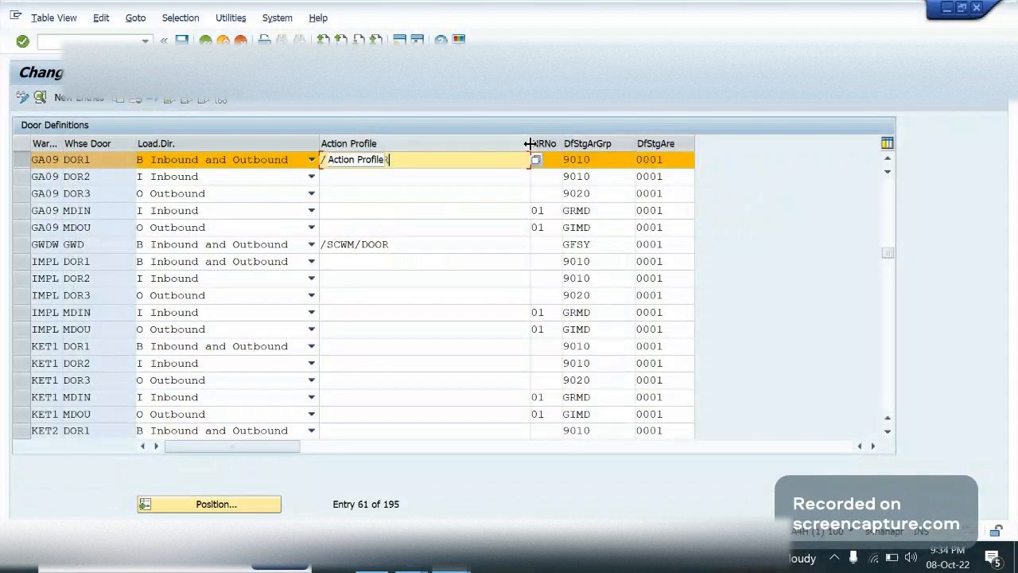
# Set the number range of GA09 DOR1 to 01 and adjust the Action Profile and default staging area column widths
pyautogui.moveTo(530, 143); pyautogui.dragTo(440, 151)
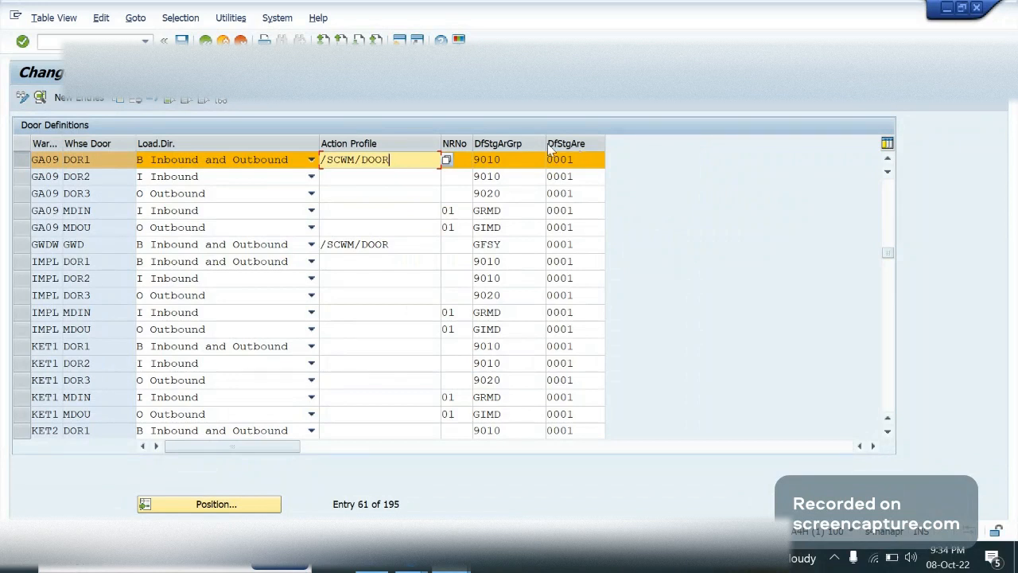
pyautogui.click(447, 161)
pyautogui.click(568, 151)
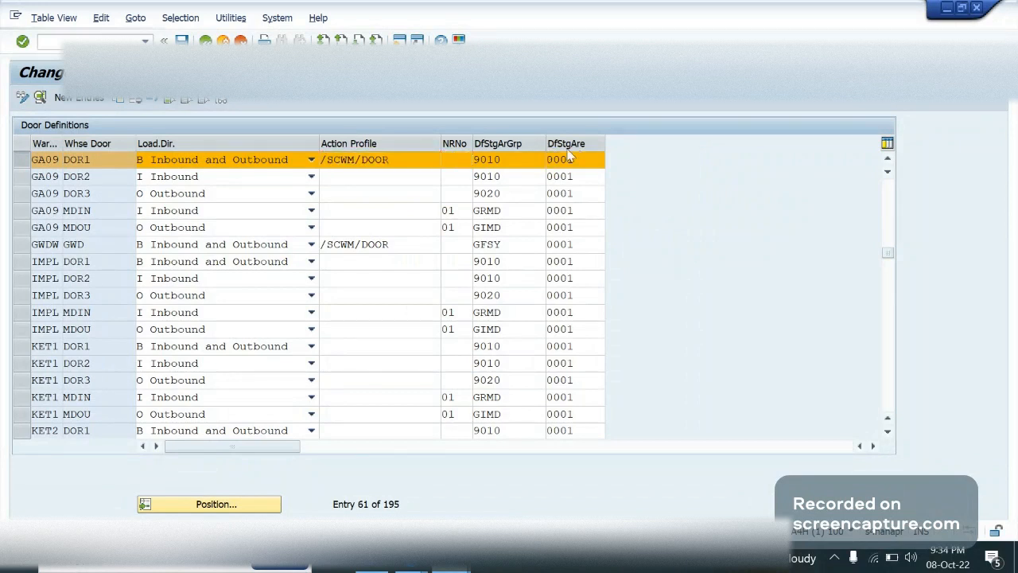
pyautogui.press('F1')
pyautogui.press('Escape')
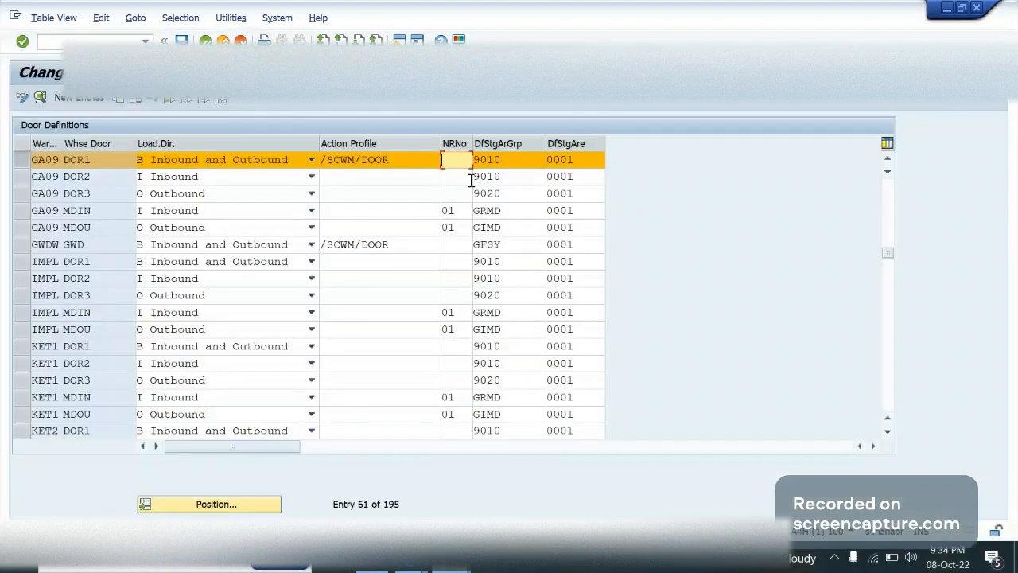
pyautogui.write('01')
pyautogui.click(537, 157)
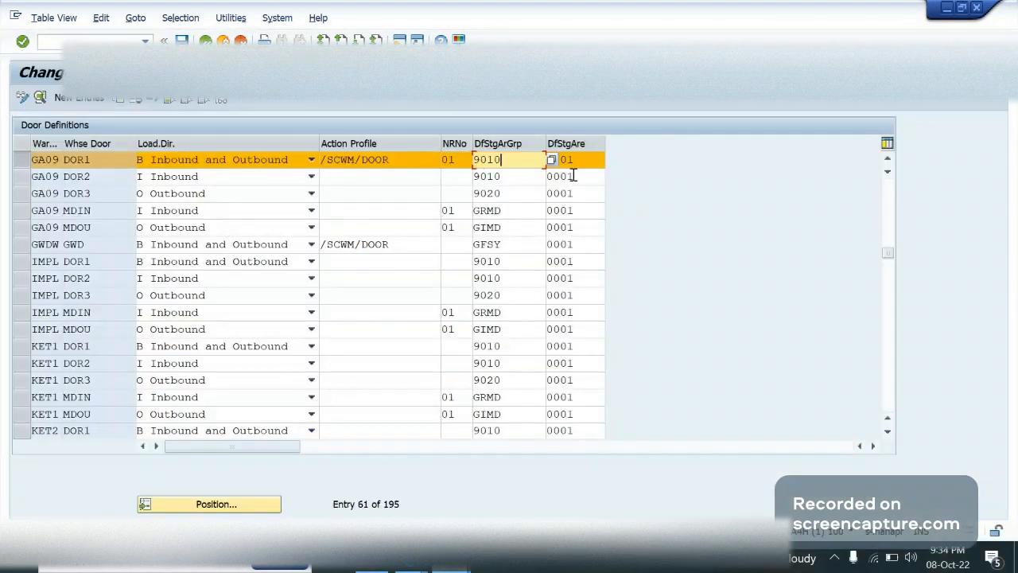
pyautogui.moveTo(586, 141); pyautogui.dragTo(703, 139)
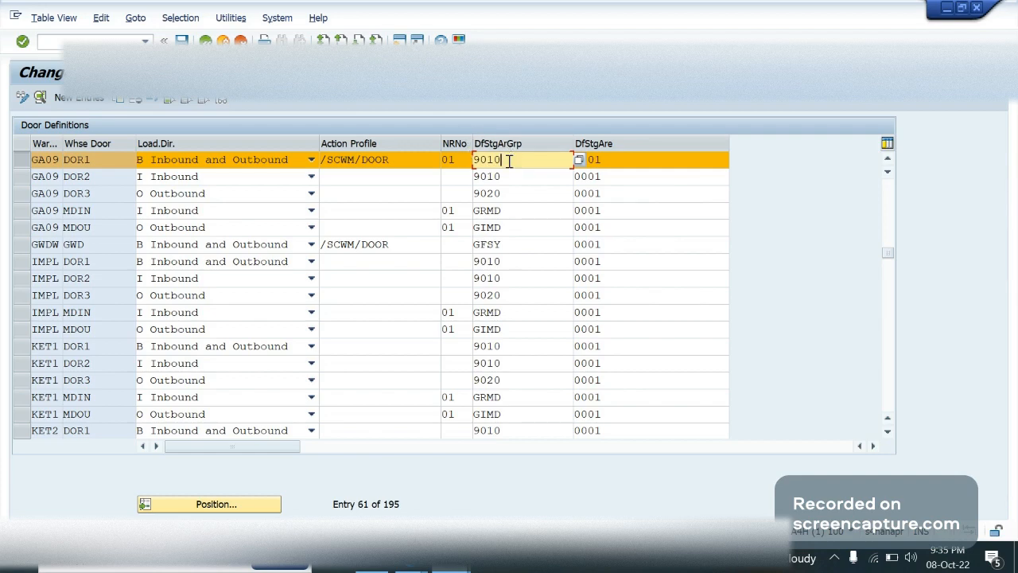
# Switch to the diagrams.net layout and add a rectangle labelled "GR Zone" inside the warehouse beside the left-hand doors
pyautogui.click(372, 562)
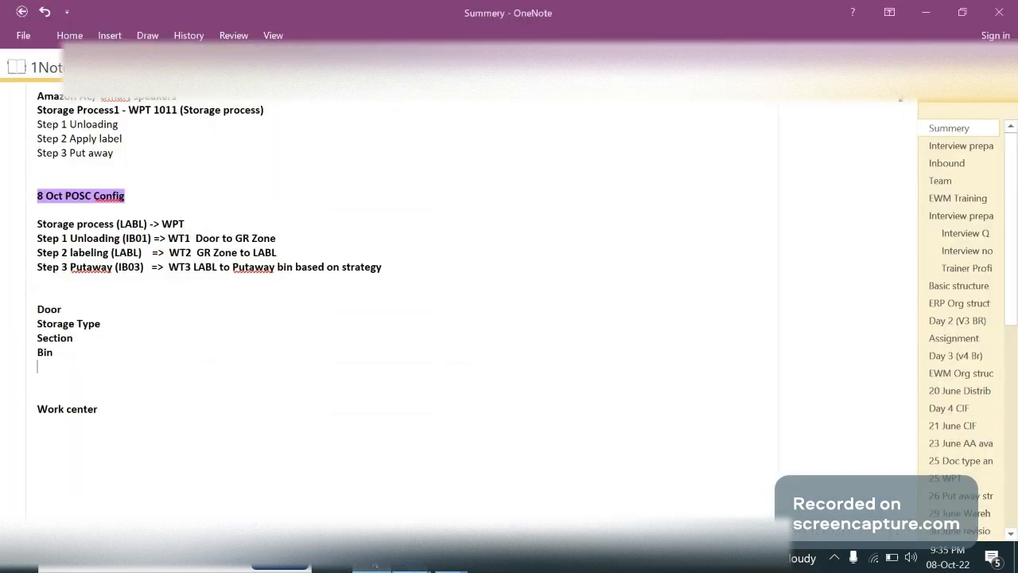
pyautogui.click(450, 562)
pyautogui.click(412, 561)
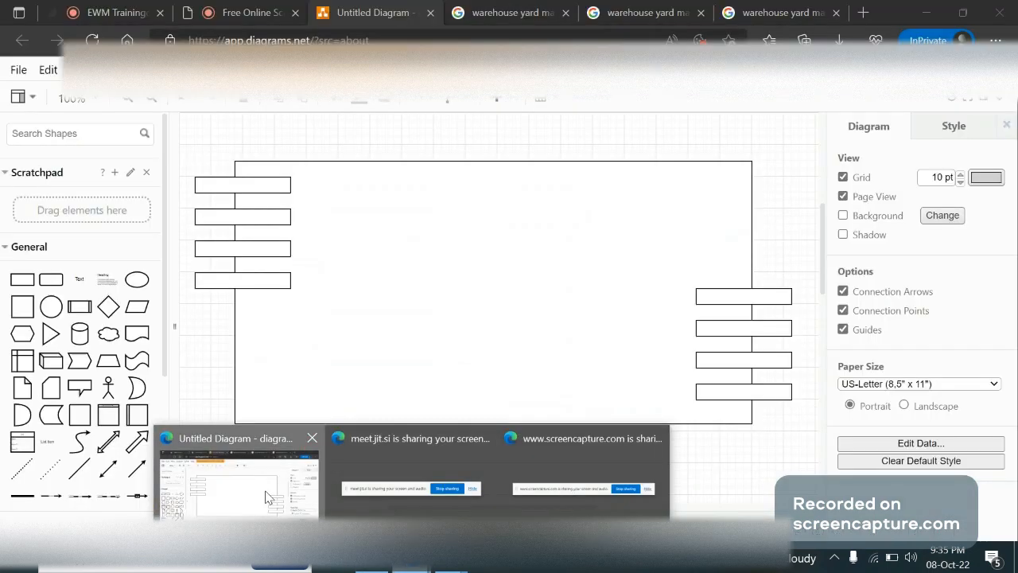
pyautogui.click(270, 487)
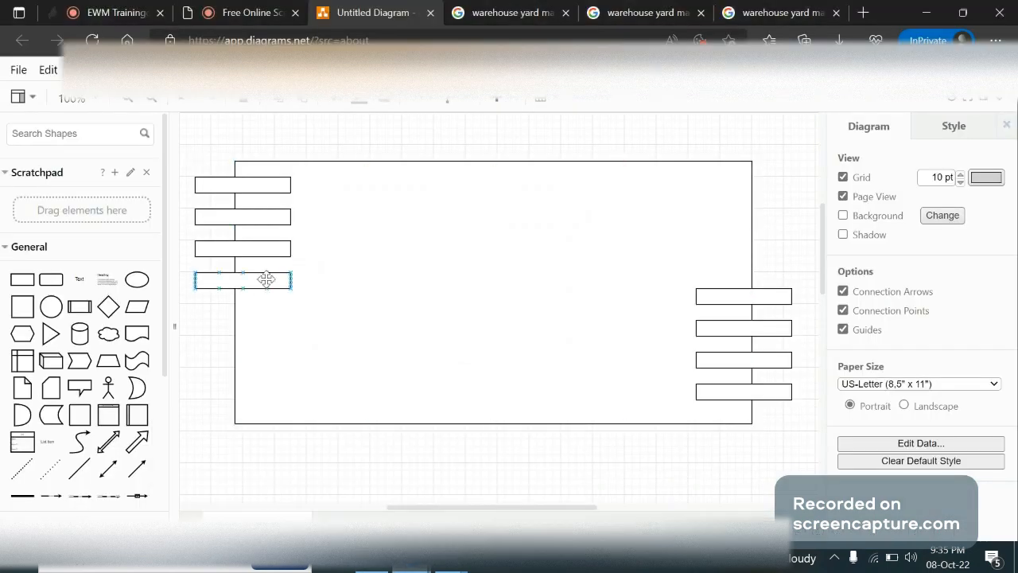
pyautogui.click(22, 280)
pyautogui.moveTo(489, 311); pyautogui.dragTo(362, 288)
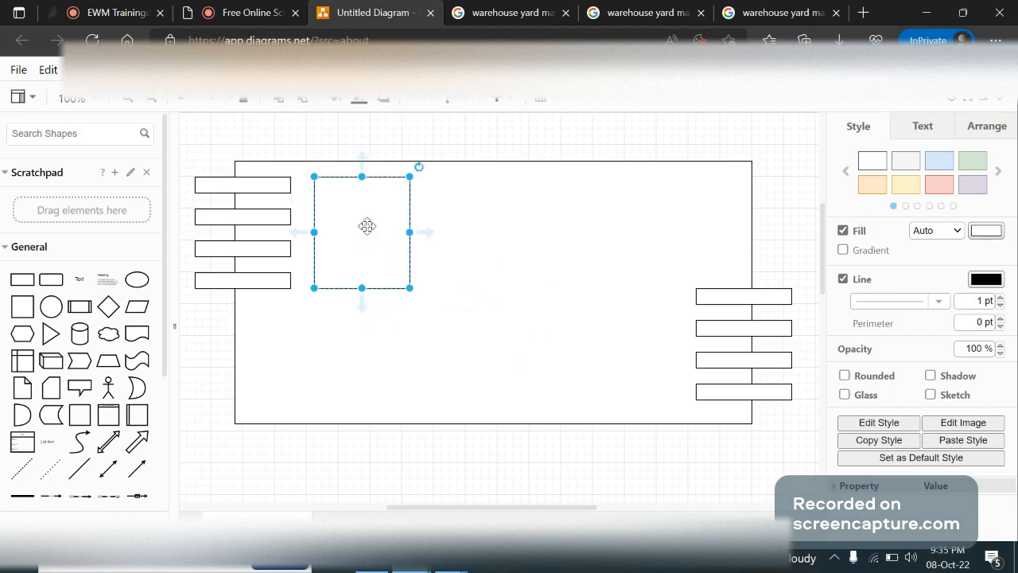
pyautogui.doubleClick(366, 226)
pyautogui.write('GR Zone')
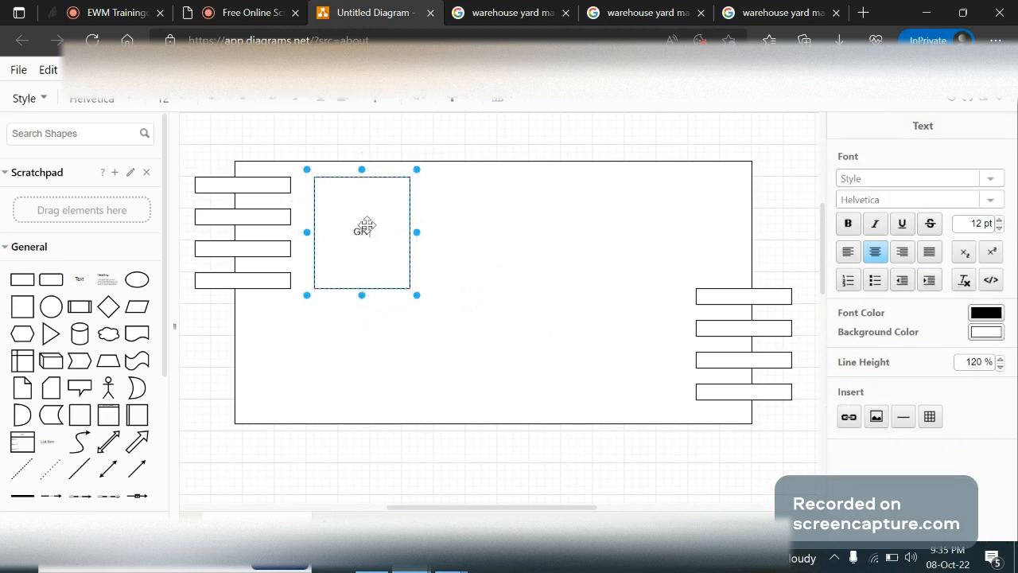
pyautogui.click(512, 268)
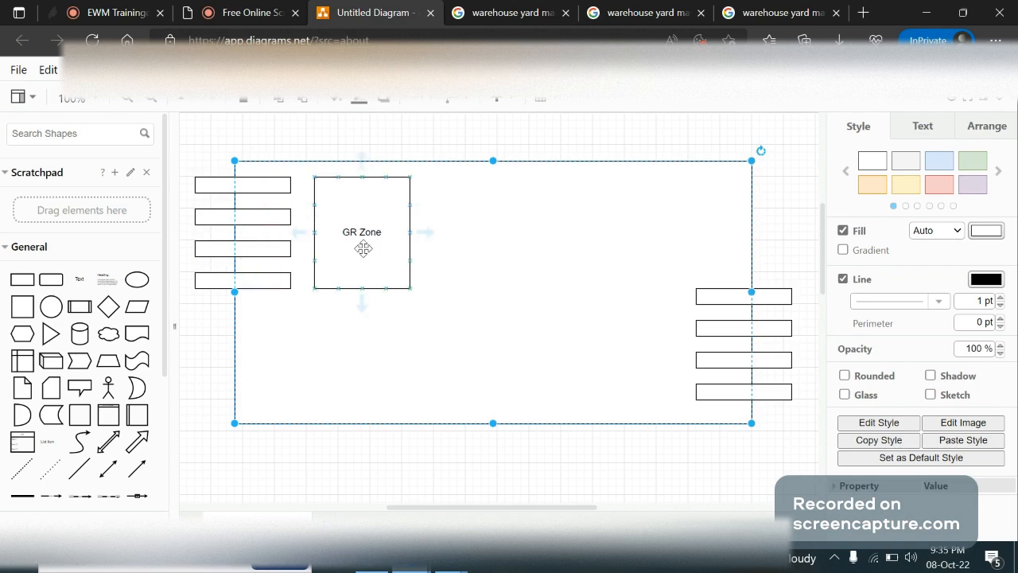
# Shrink the GR Zone rectangle to the height of a door and add a taller copy below it labelled "GR Zone 2"
pyautogui.click(361, 276)
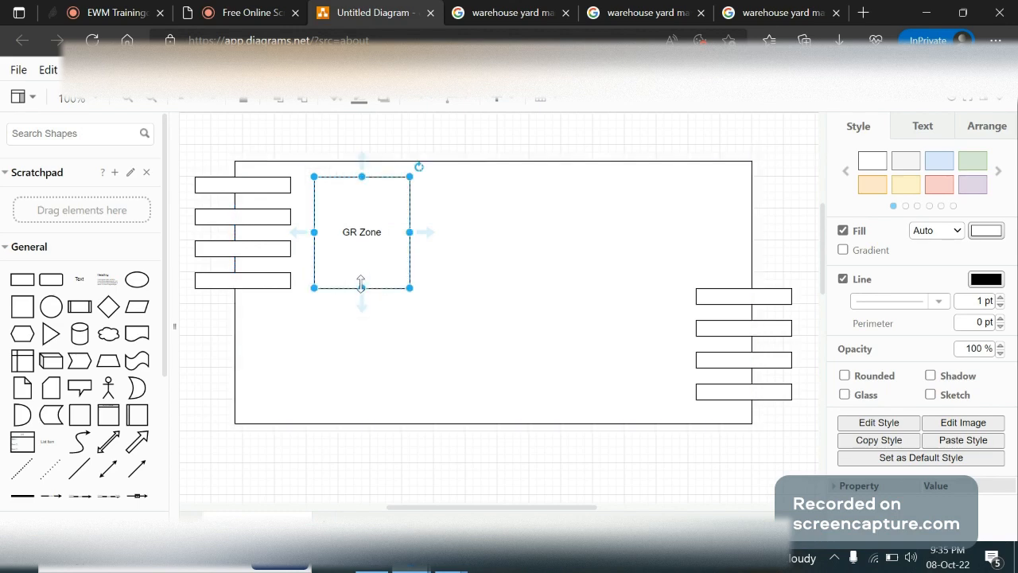
pyautogui.moveTo(361, 286); pyautogui.dragTo(357, 266)
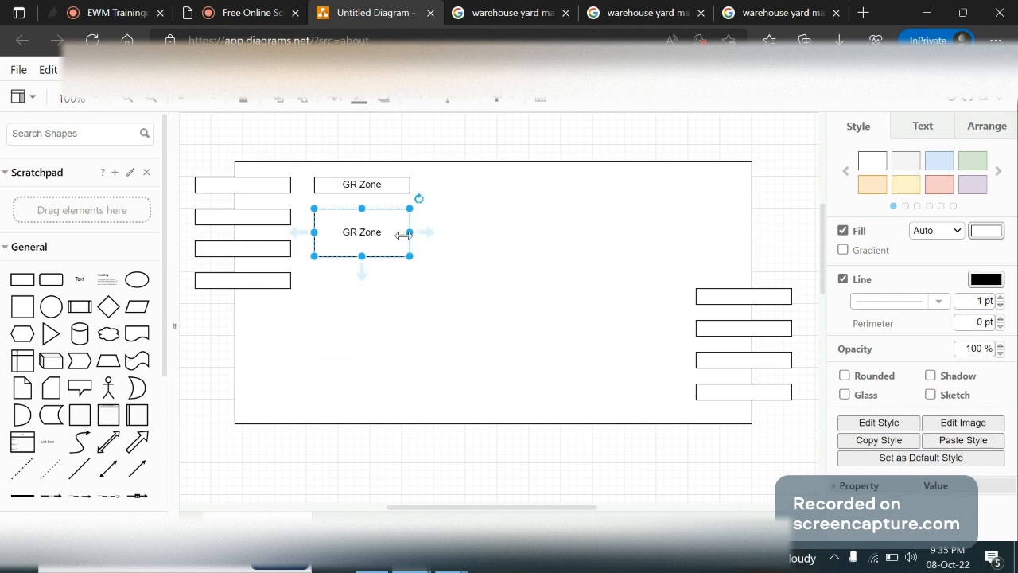
pyautogui.doubleClick(393, 234)
pyautogui.press('Escape')
pyautogui.doubleClick(378, 237)
pyautogui.click(369, 237)
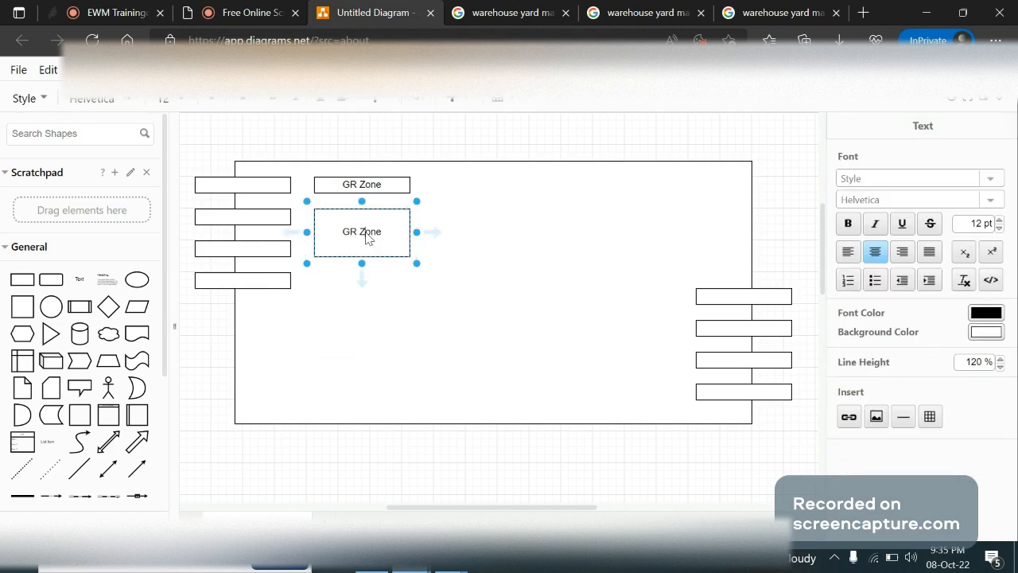
pyautogui.write('2')
pyautogui.click(396, 167)
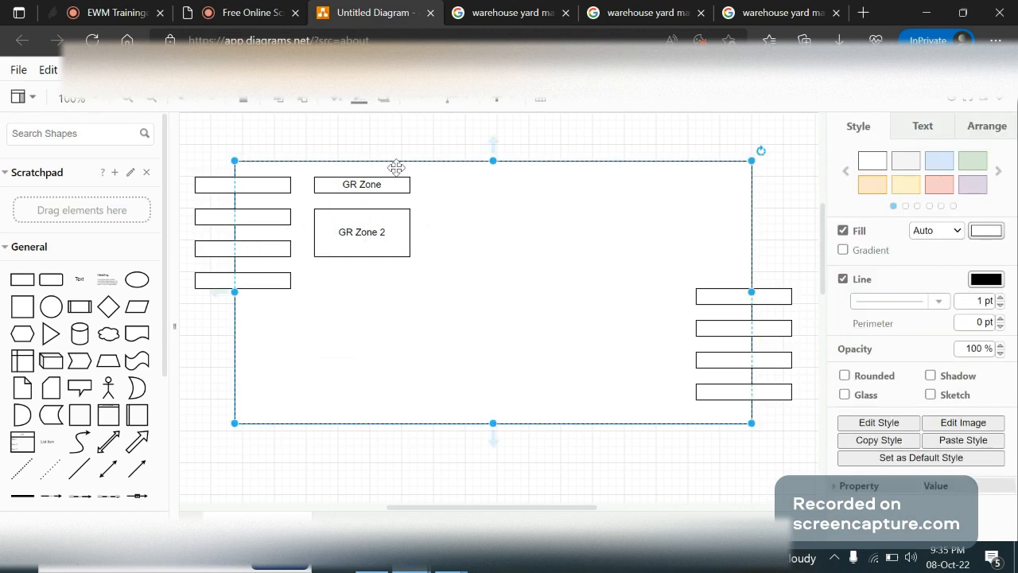
# Duplicate the GR Zone rectangle, place the copy below GR Zone 2 and label it "GR Zone 3"
pyautogui.click(395, 183)
pyautogui.hotkey('ctrl', 'd')
pyautogui.moveTo(389, 195); pyautogui.dragTo(381, 280)
pyautogui.doubleClick(381, 280)
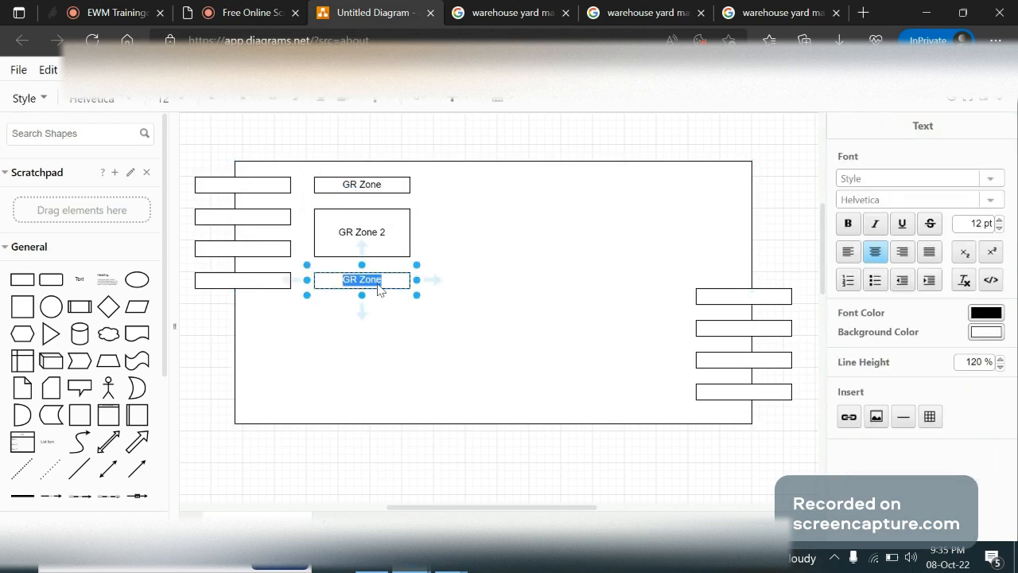
pyautogui.click(373, 286)
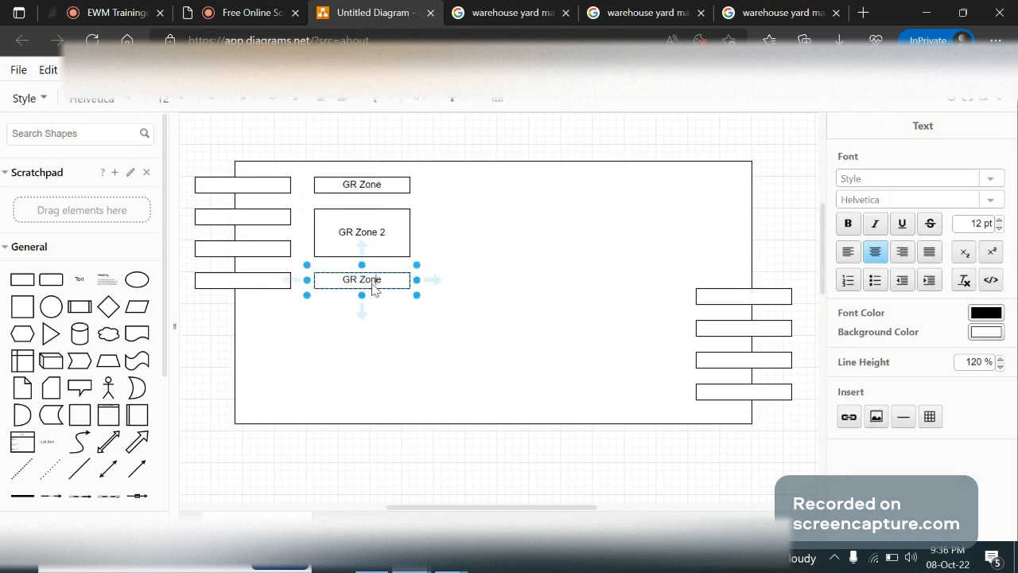
pyautogui.write('3')
pyautogui.click(537, 350)
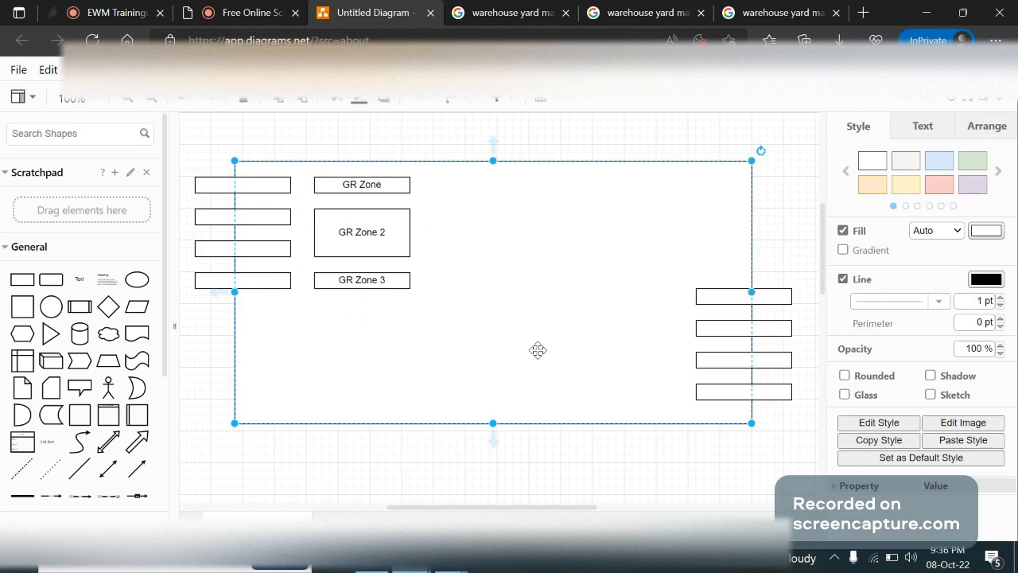
# Switch to the SAP door definitions, examine the default staging area group and area of GA09 DOR1, and read the Default Staging Area field help
pyautogui.click(606, 143)
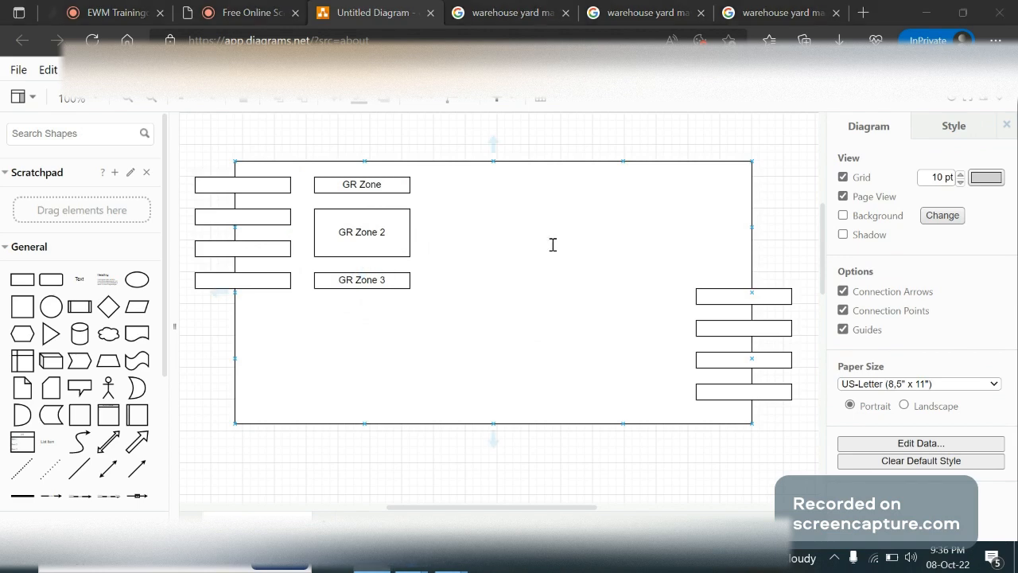
pyautogui.hotkey('alt', 'Tab')
pyautogui.press('Tab')
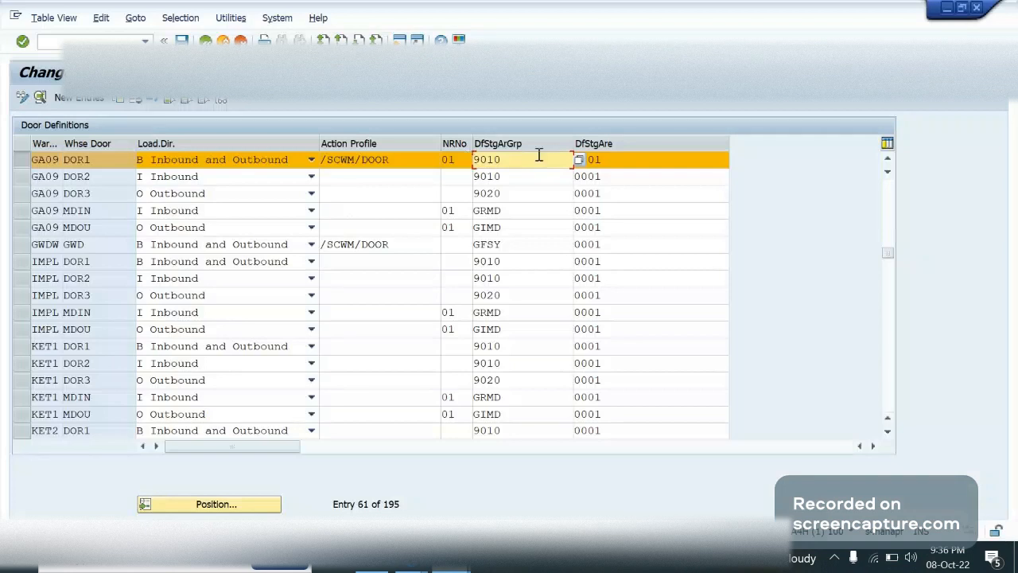
pyautogui.doubleClick(513, 164)
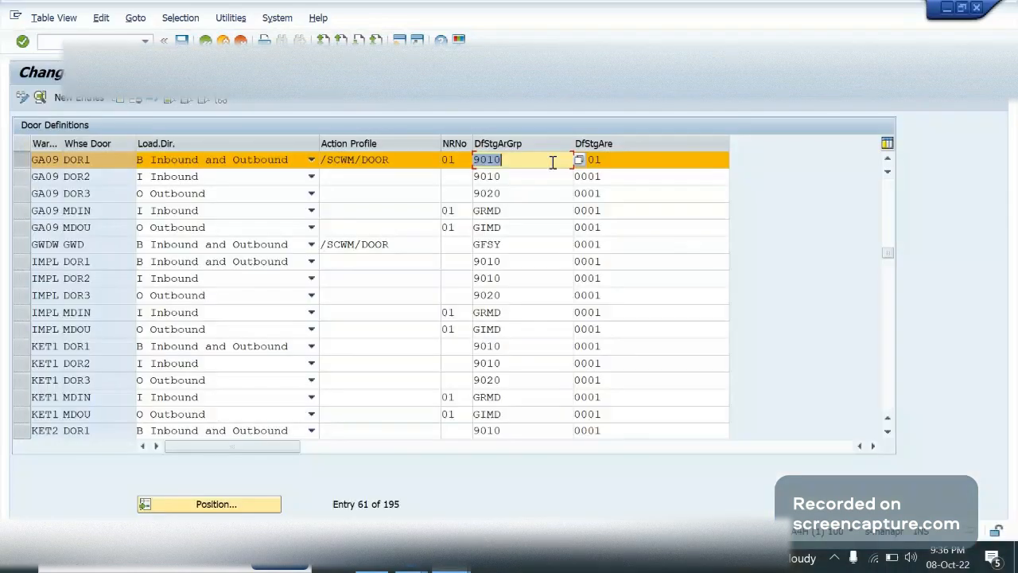
pyautogui.click(553, 161)
pyautogui.click(649, 161)
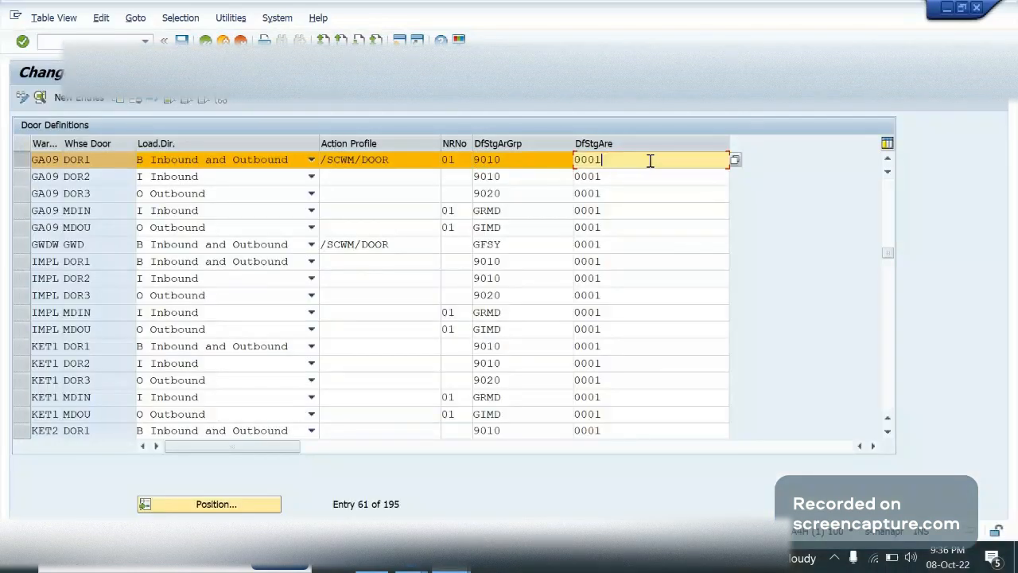
pyautogui.press('F1')
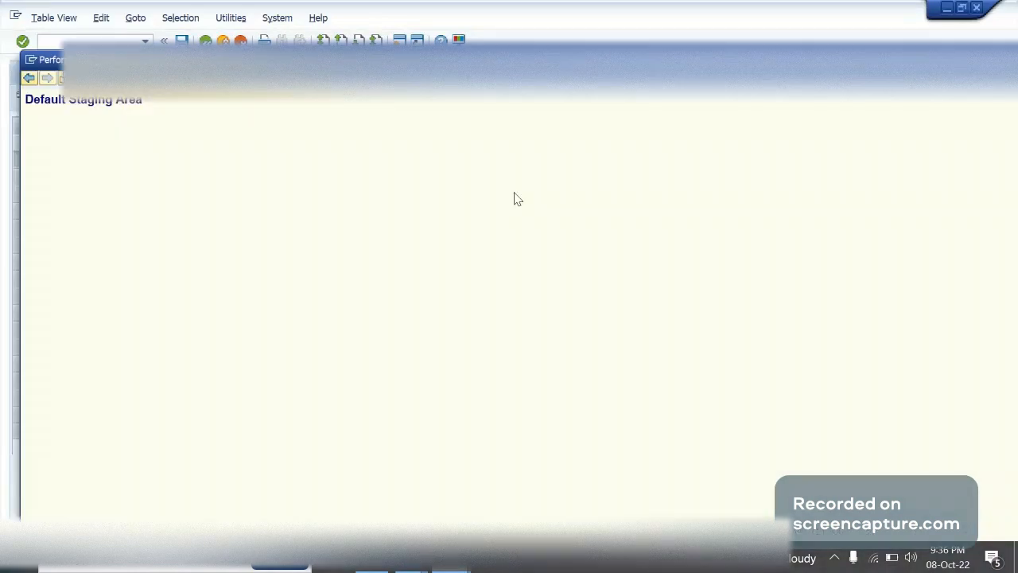
pyautogui.press('Escape')
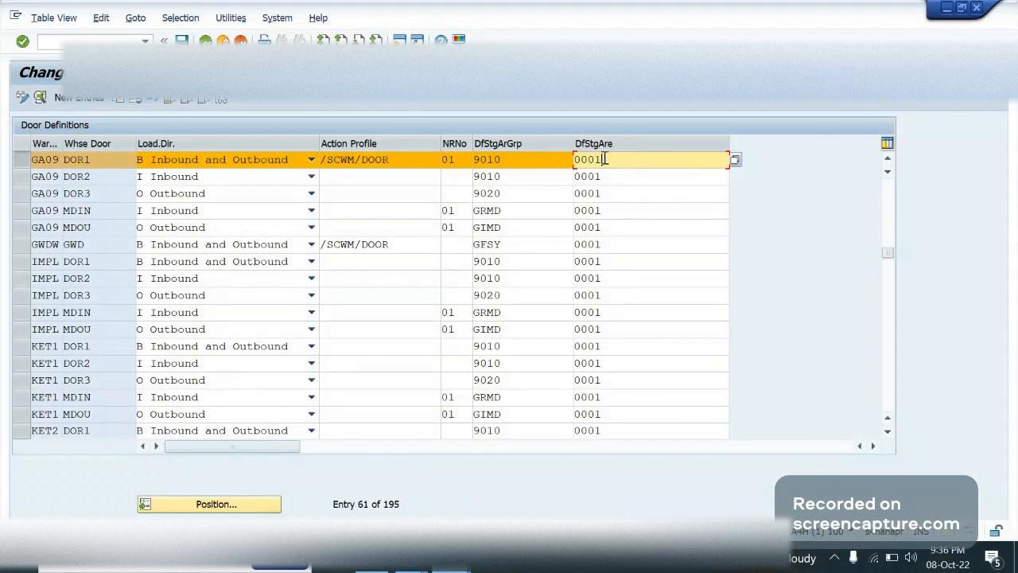
# Copy the action profile /SCWM/DOOR from GA09 DOR1 to GA09 DOR2 and set the number range of DOR2 to 02
pyautogui.moveTo(406, 162); pyautogui.dragTo(320, 160)
pyautogui.hotkey('ctrl', 'c')
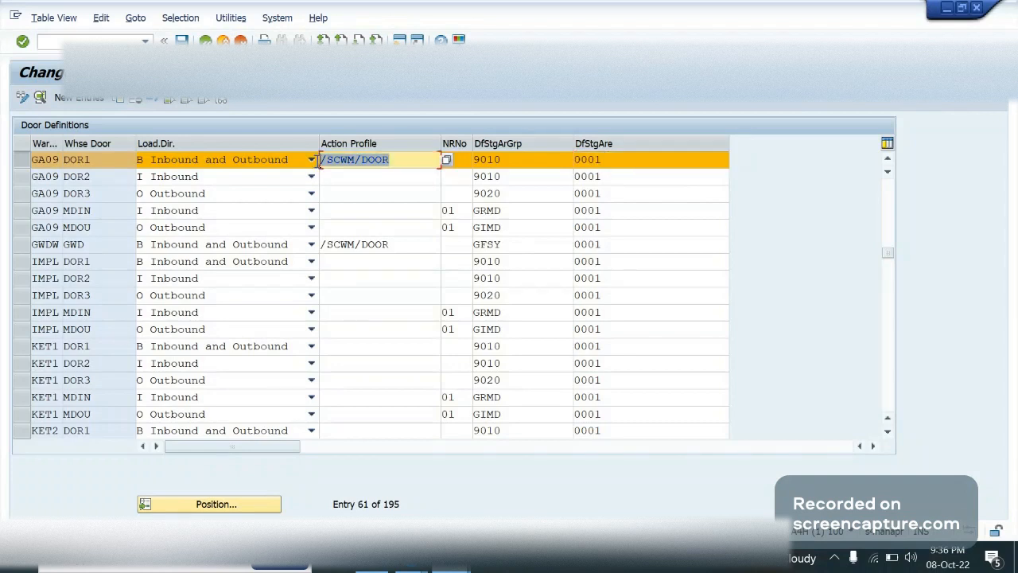
pyautogui.click(321, 160)
pyautogui.click(348, 177)
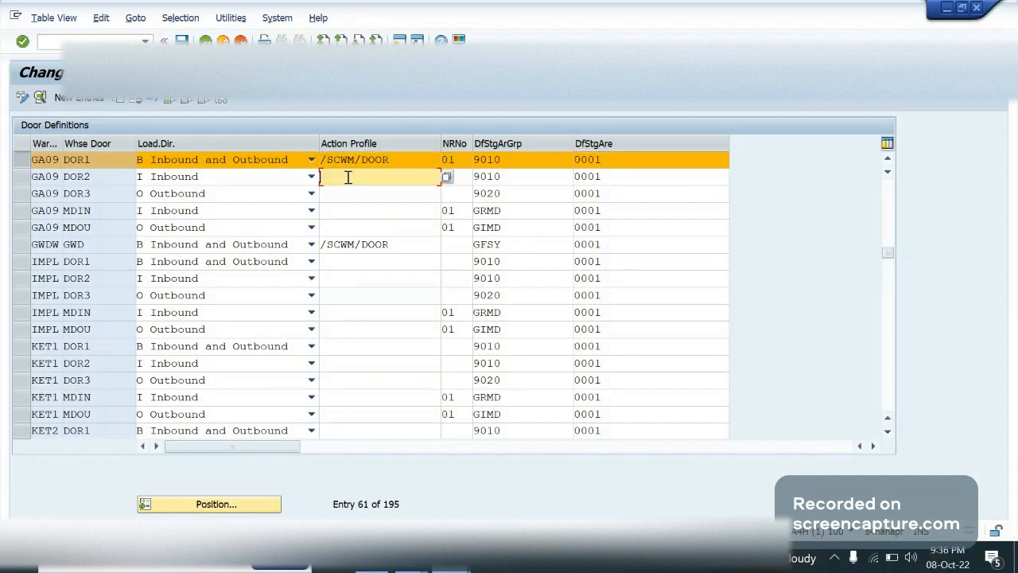
pyautogui.hotkey('ctrl', 'v')
pyautogui.click(469, 177)
pyautogui.write('02')
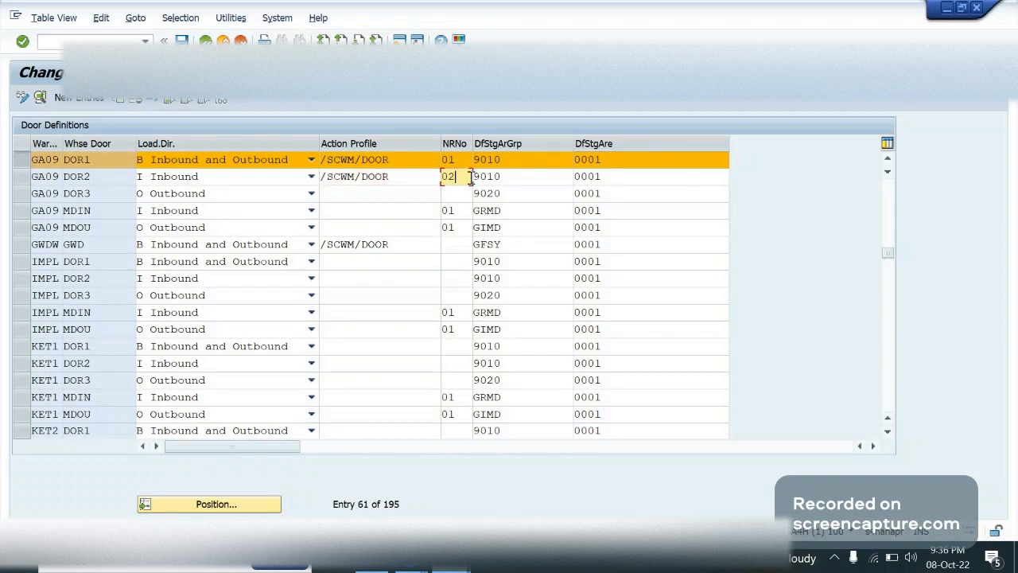
pyautogui.press('Tab')
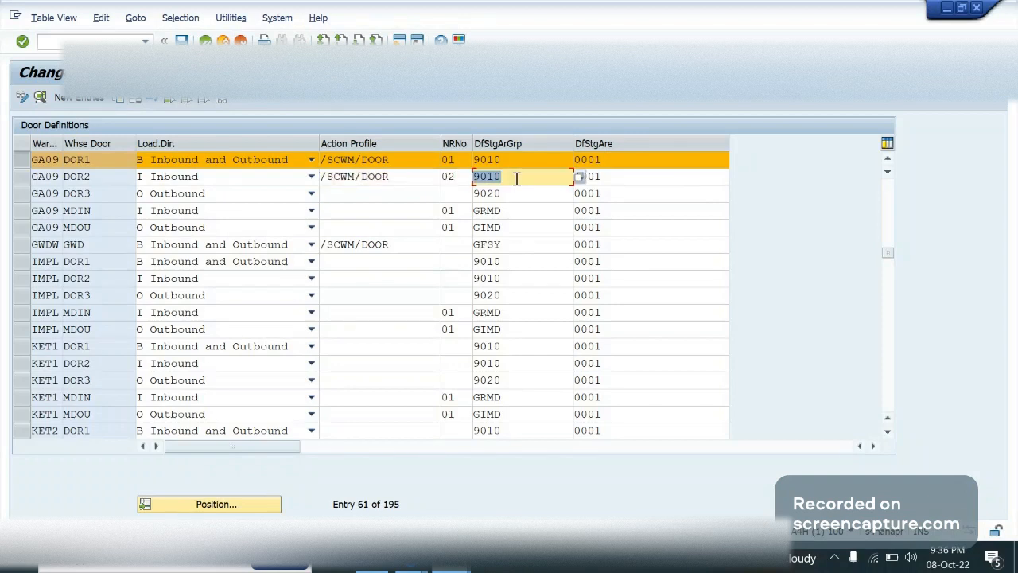
# Try default staging area group 9011 for GA09 DOR2
pyautogui.click(527, 181)
pyautogui.press('BackSpace')
pyautogui.write('1')
pyautogui.click(651, 190)
# Consult GR Zone 2 in the diagrams.net layout and reset the default staging area group of GA09 DOR2 in SAP to 9010
pyautogui.hotkey('alt', 'Tab')
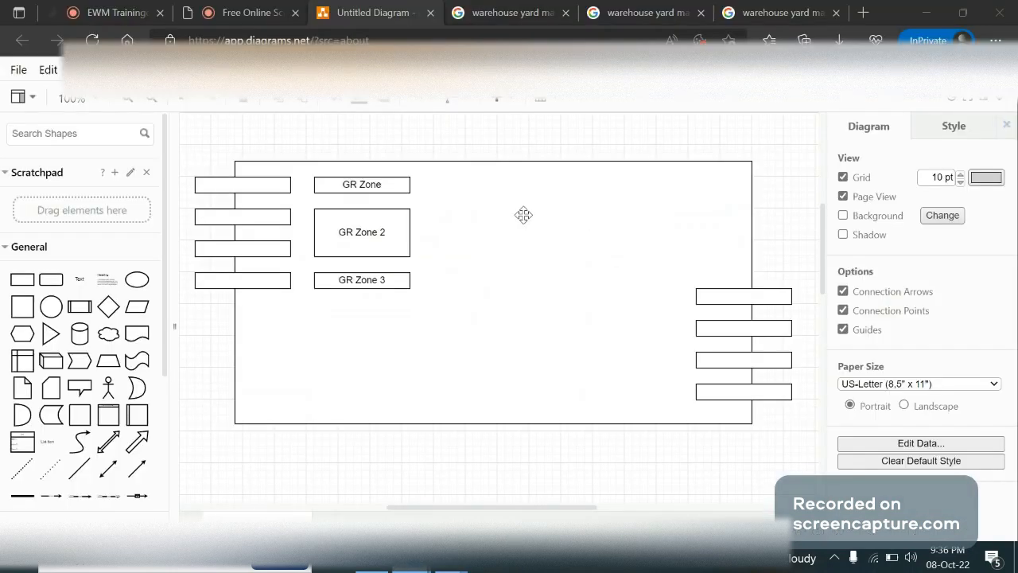
pyautogui.click(342, 242)
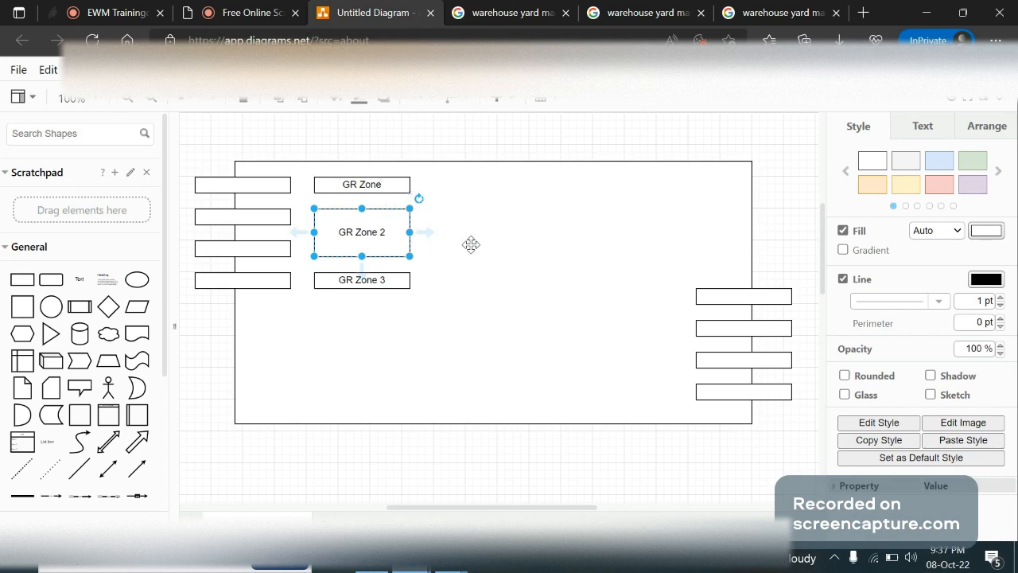
pyautogui.hotkey('alt', 'Tab')
pyautogui.click(583, 193)
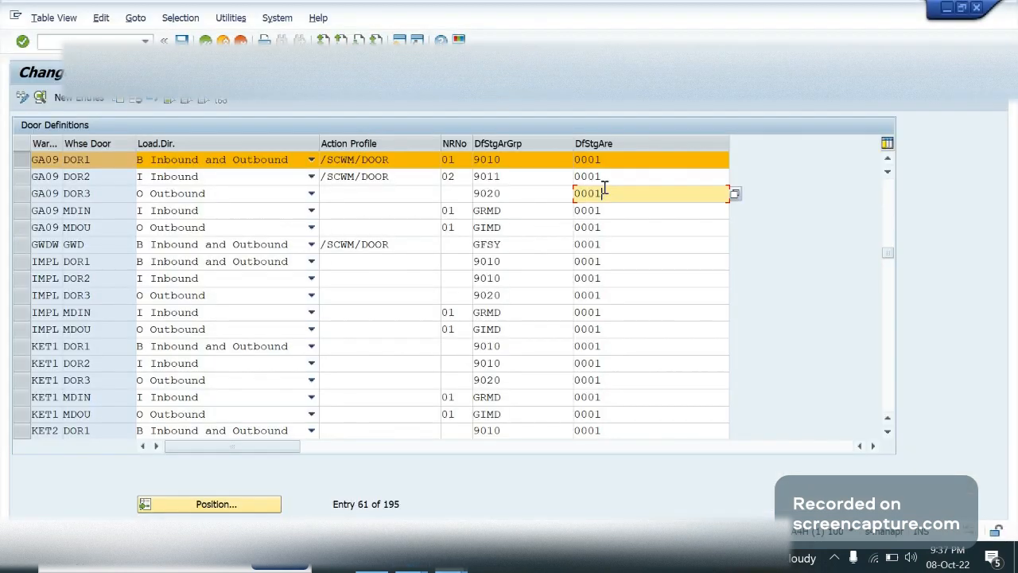
pyautogui.click(527, 177)
pyautogui.press('BackSpace')
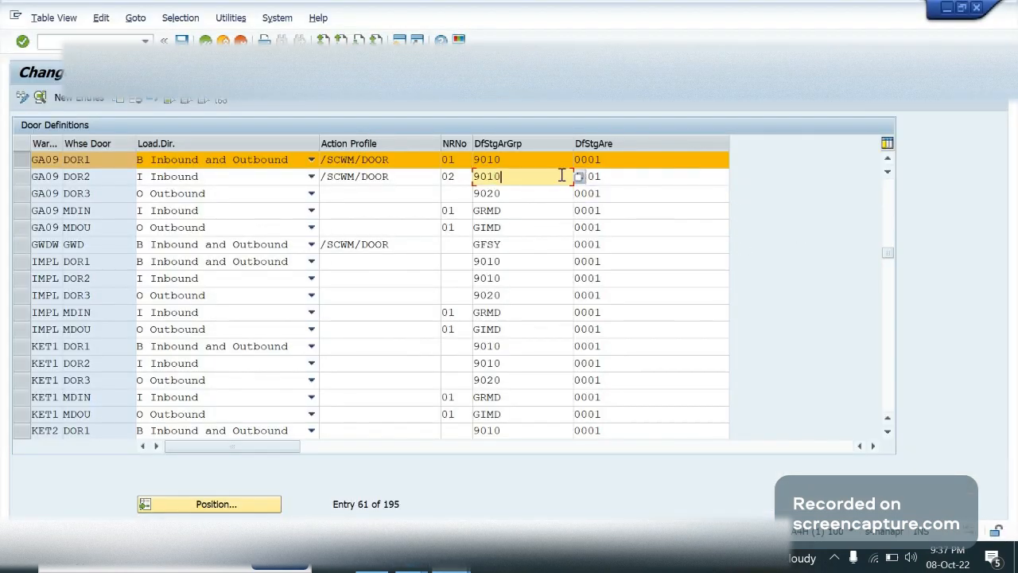
pyautogui.hotkey('alt', 'Tab')
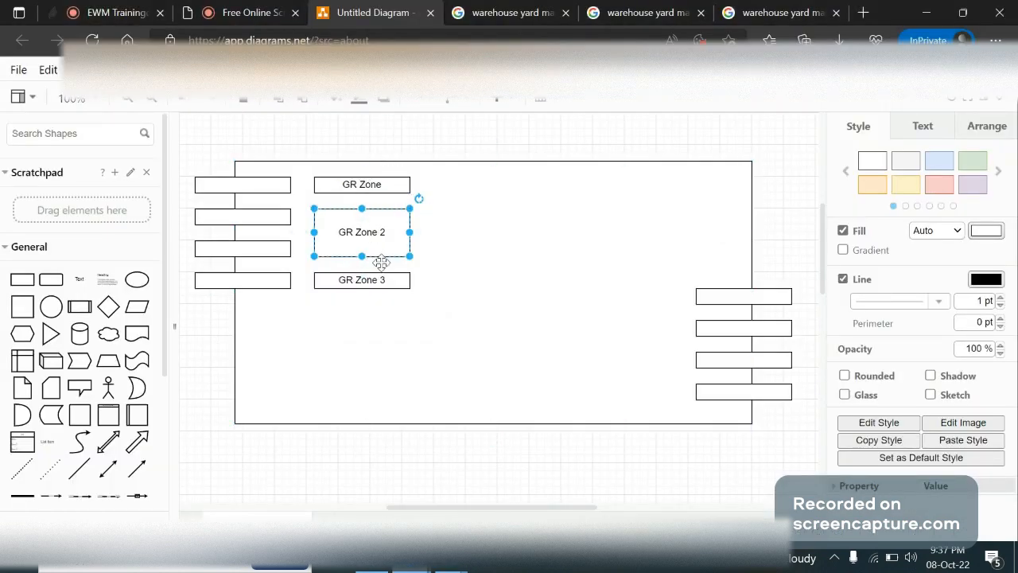
pyautogui.hotkey('alt', 'Tab')
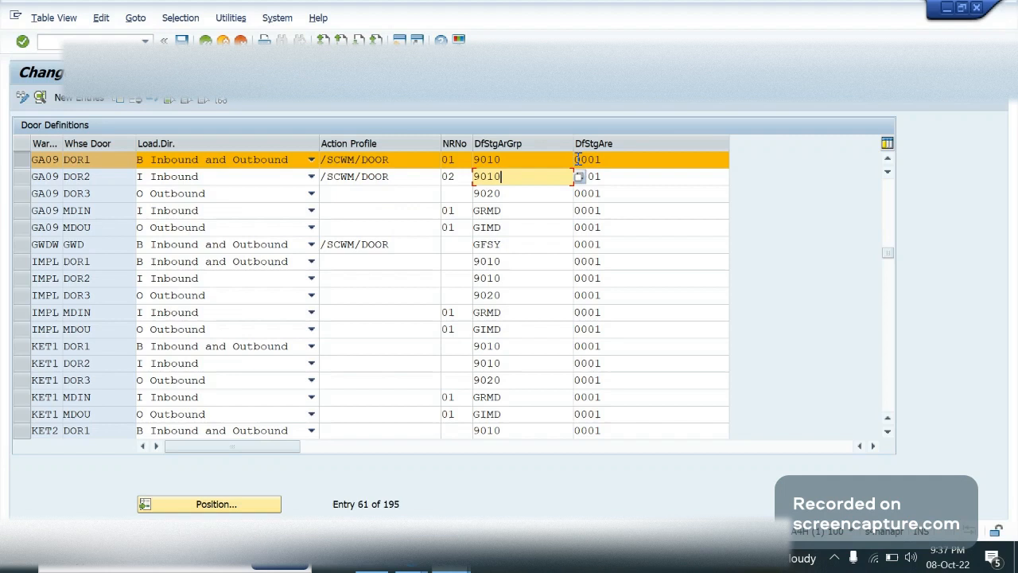
pyautogui.click(523, 173)
# Open Staging Area and Door Determination (Inbound) for warehouse SRR1 in the other SAP session and start new entries
pyautogui.hotkey('alt', 'Tab')
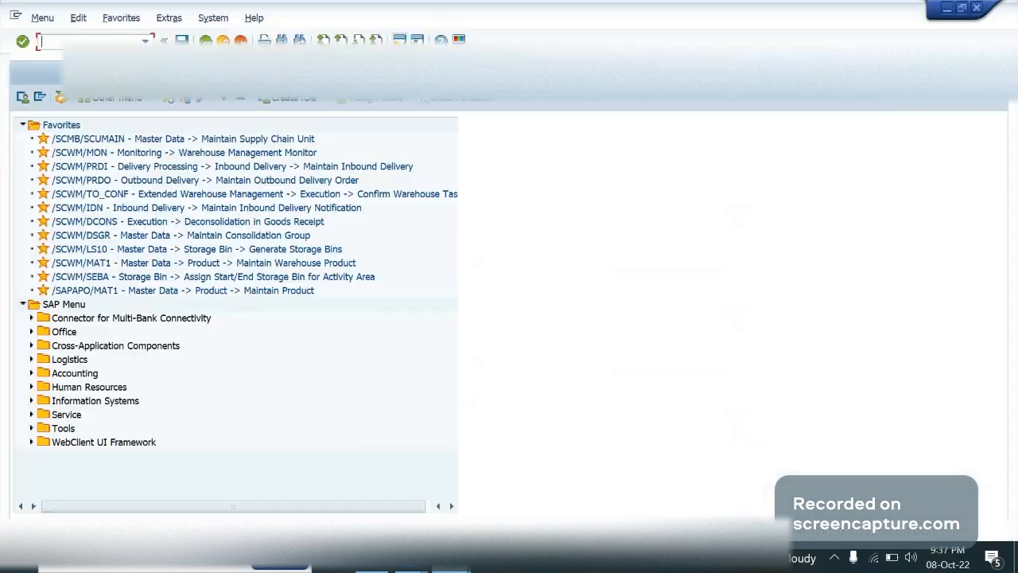
pyautogui.write('/')
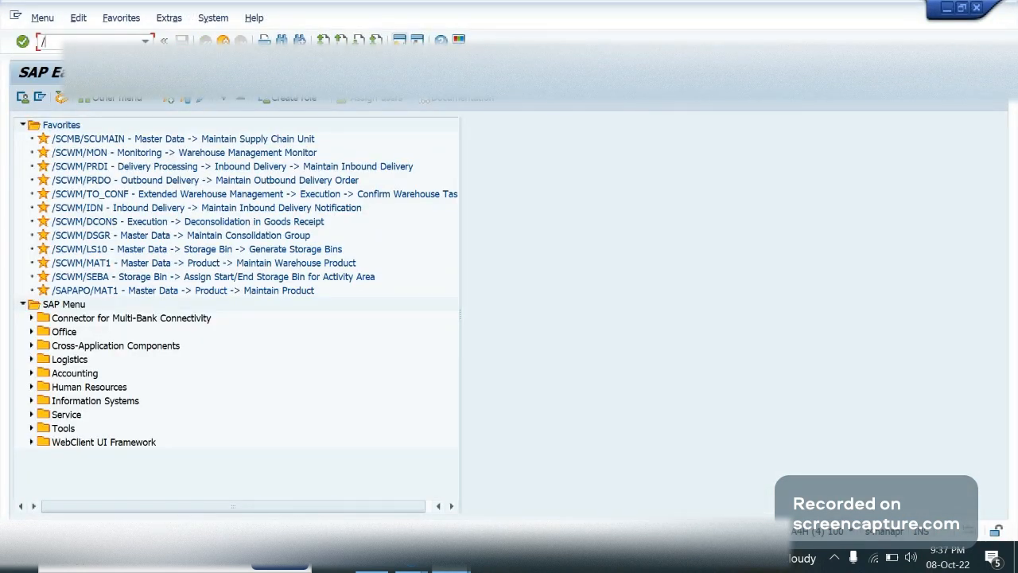
pyautogui.write('n/scwm/stadt')
pyautogui.write('t_in')
pyautogui.press('Return')
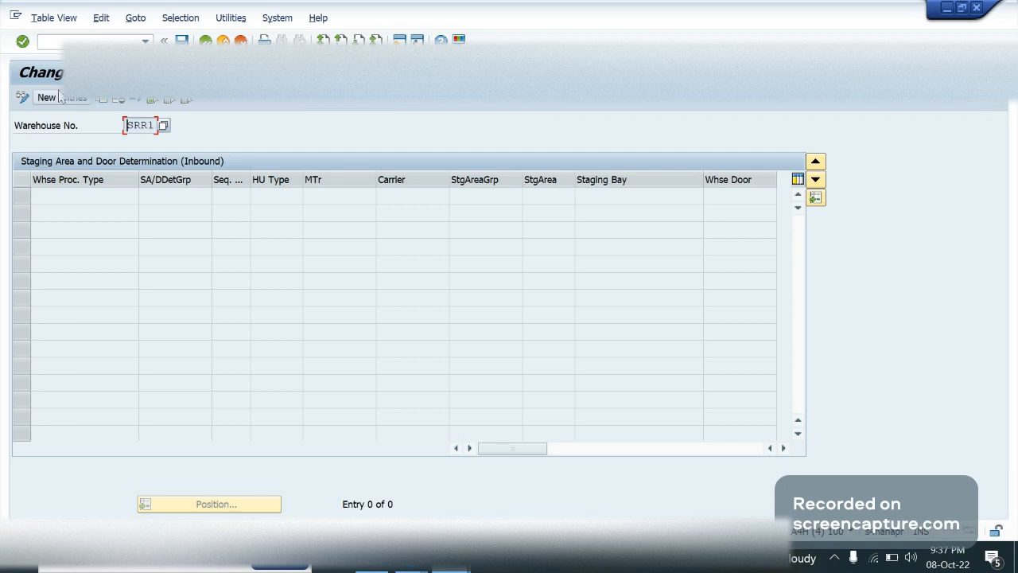
pyautogui.click(59, 96)
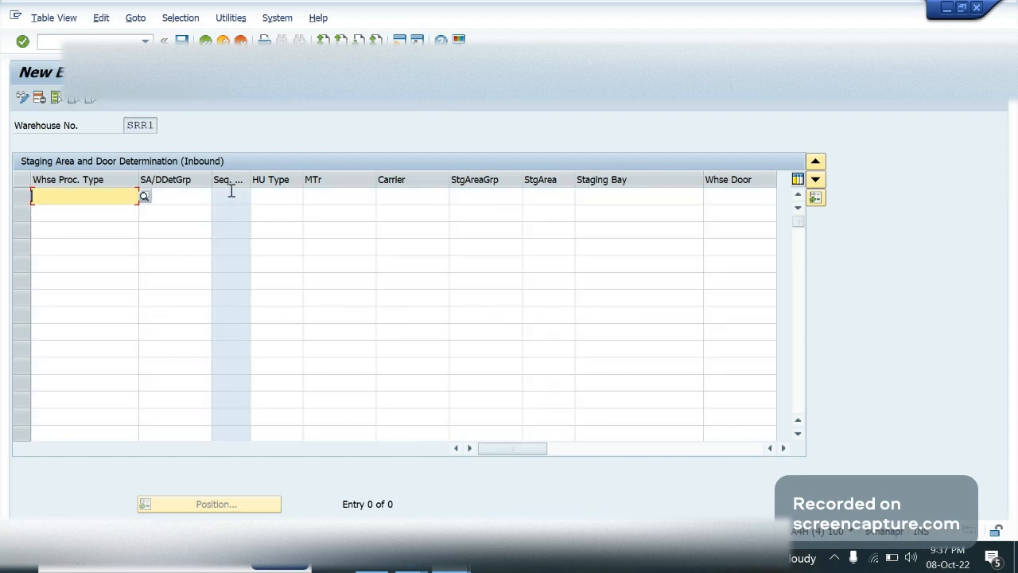
# Examine the inbound determination fields from warehouse process type to warehouse door and compare them with the door definitions
pyautogui.click(181, 202)
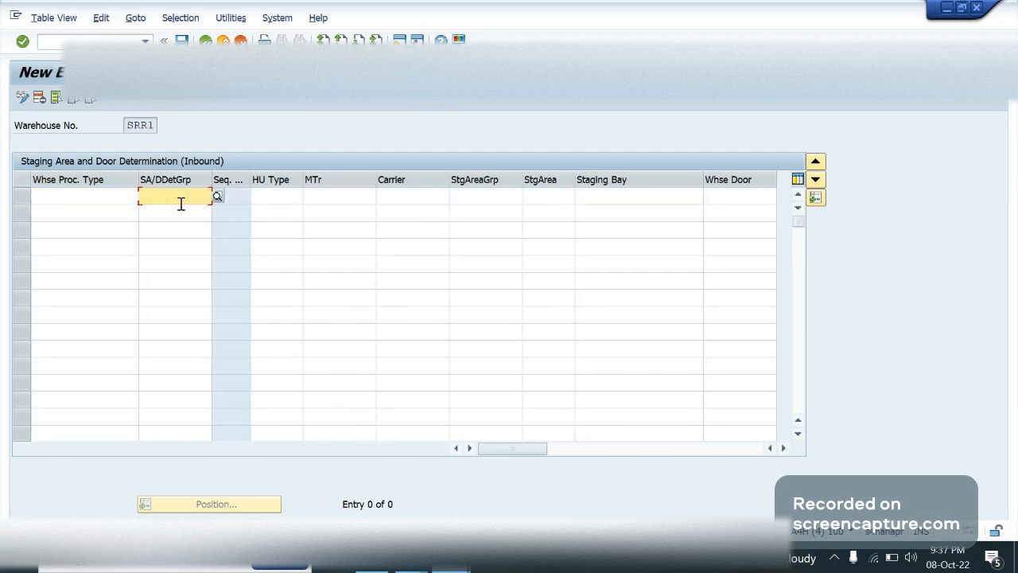
pyautogui.click(94, 193)
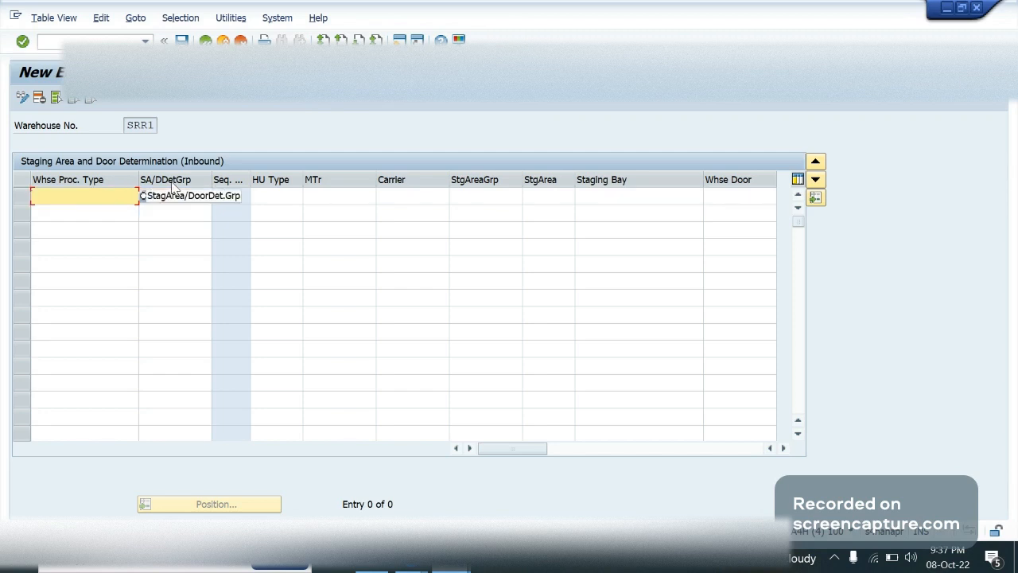
pyautogui.click(179, 194)
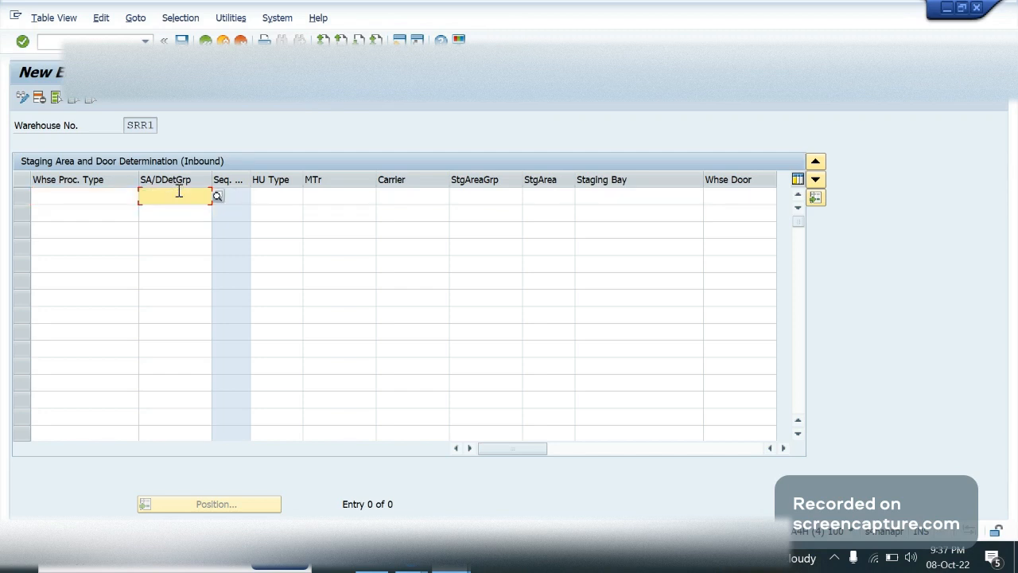
pyautogui.click(285, 197)
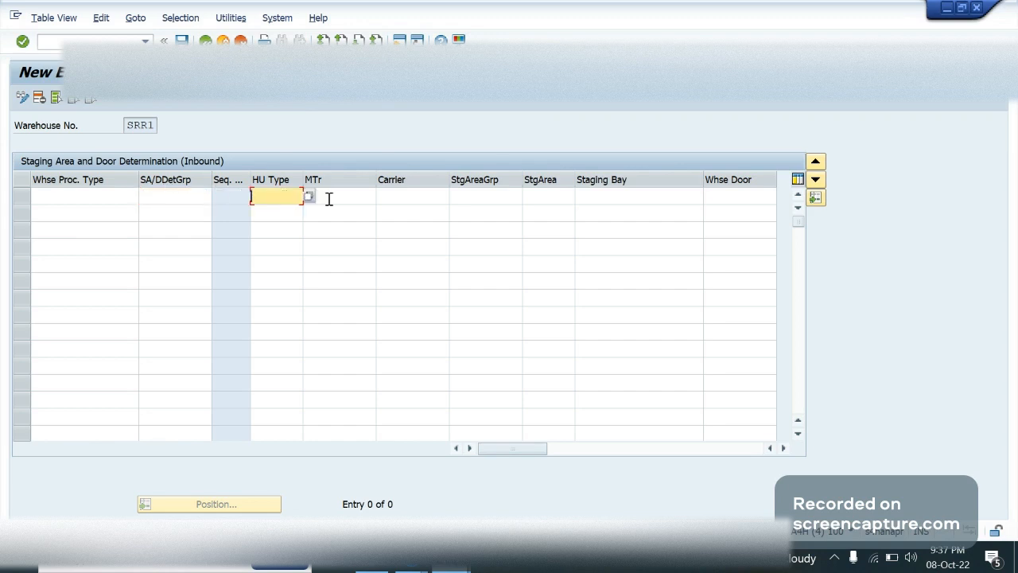
pyautogui.click(329, 198)
pyautogui.click(418, 200)
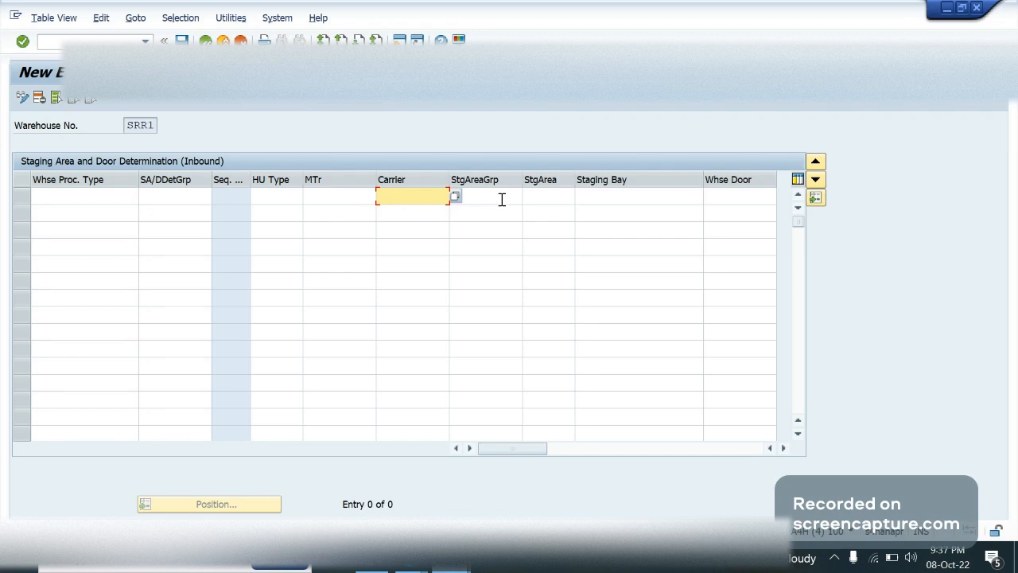
pyautogui.click(609, 196)
pyautogui.click(725, 199)
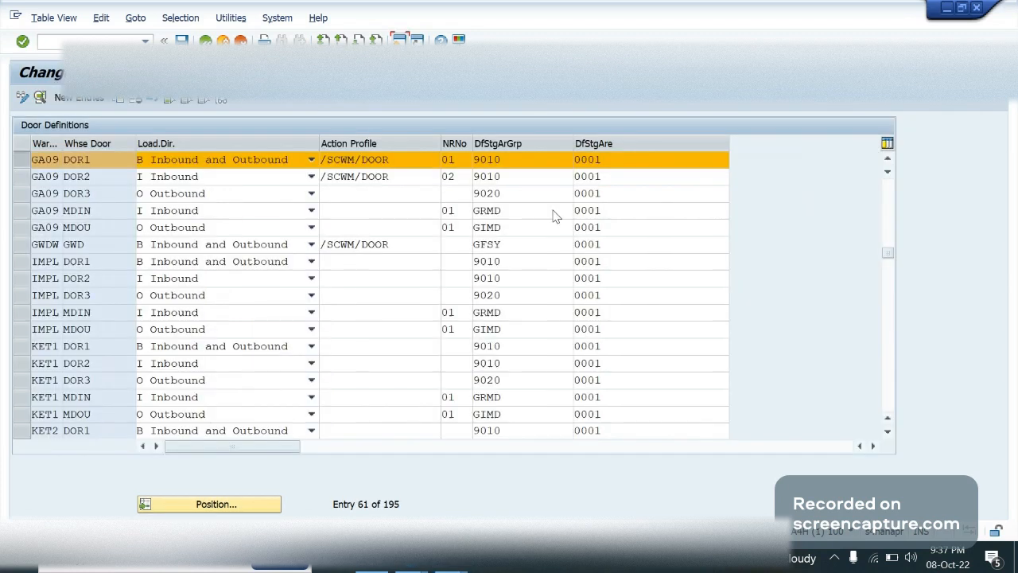
pyautogui.click(516, 176)
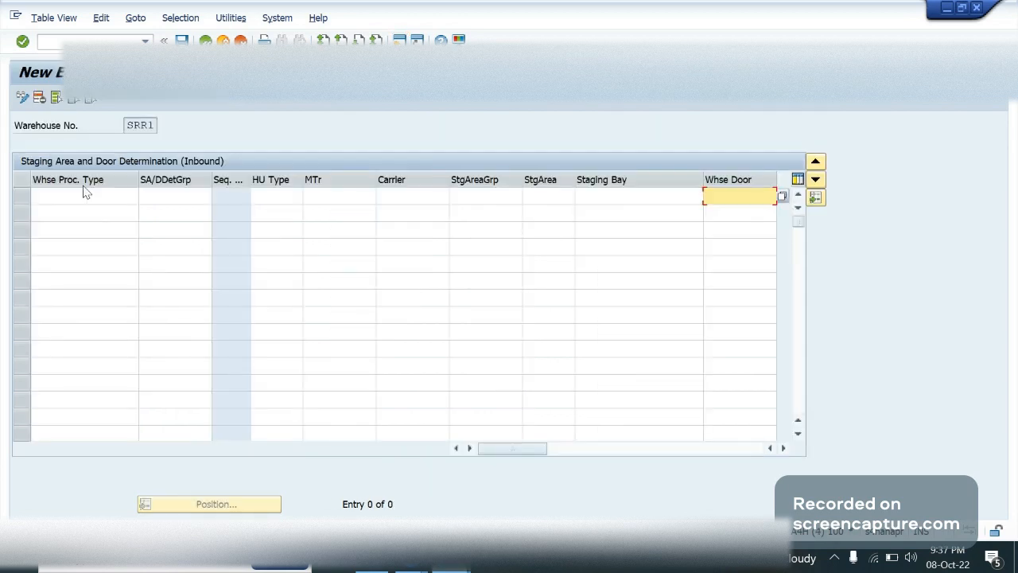
# Enter a determination row with warehouse process type 1010 and warehouse door D001
pyautogui.click(86, 191)
pyautogui.write('1010')
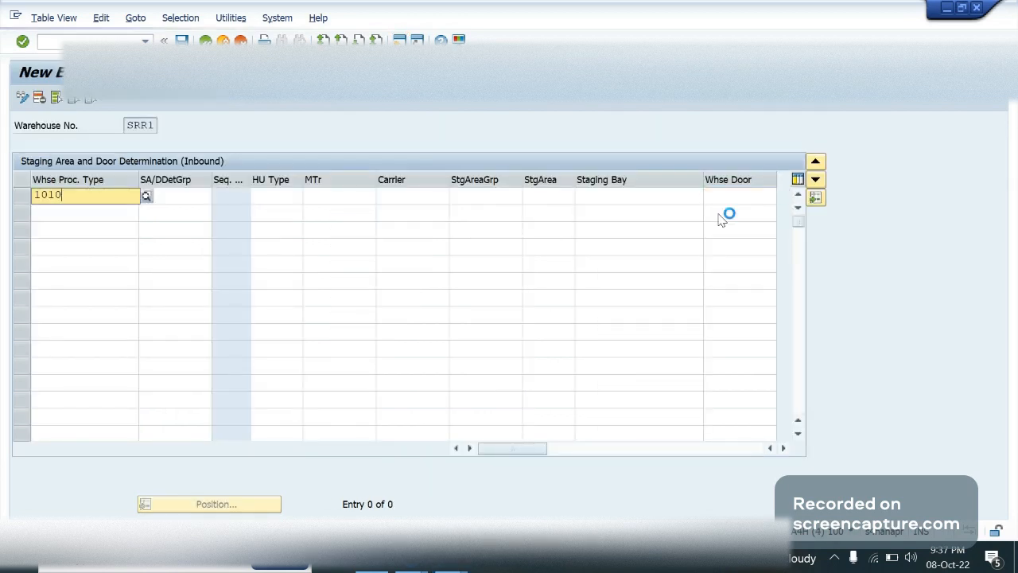
pyautogui.click(734, 198)
pyautogui.write('D0')
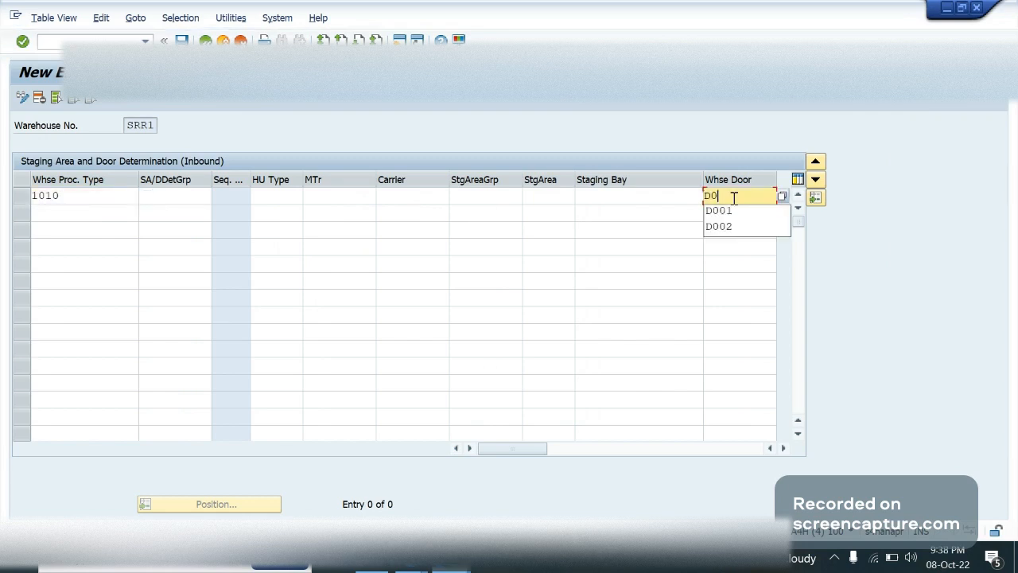
pyautogui.write('01')
# Fill the second determination row with warehouse process type 1011 and the placeholder "door" as warehouse door
pyautogui.click(78, 209)
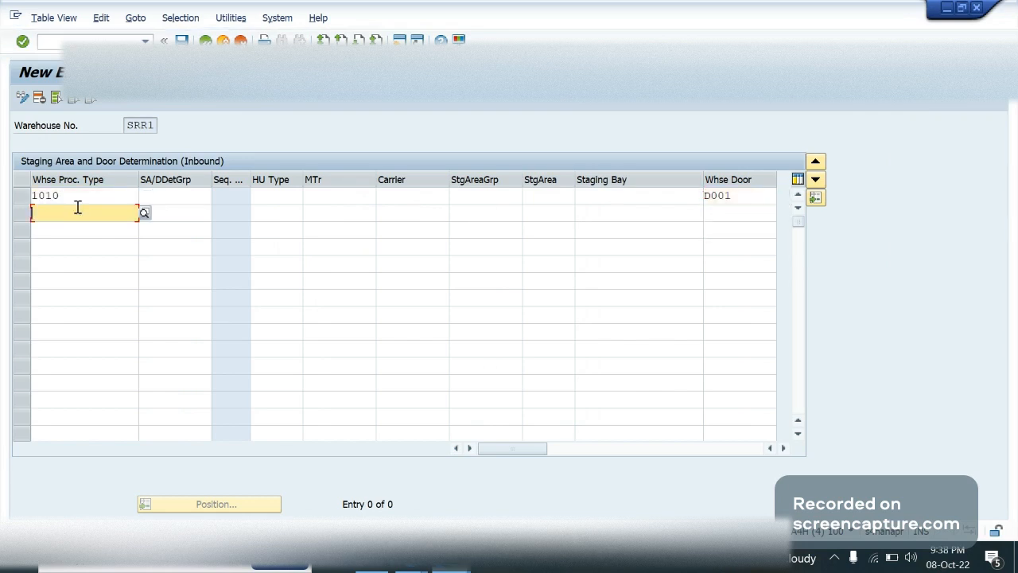
pyautogui.write('1011')
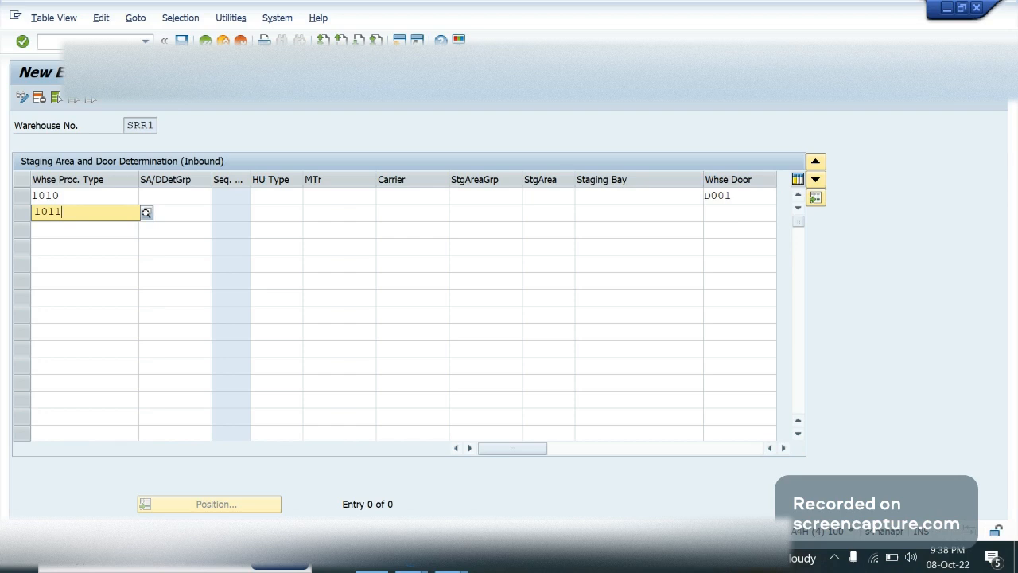
pyautogui.click(733, 222)
pyautogui.click(720, 211)
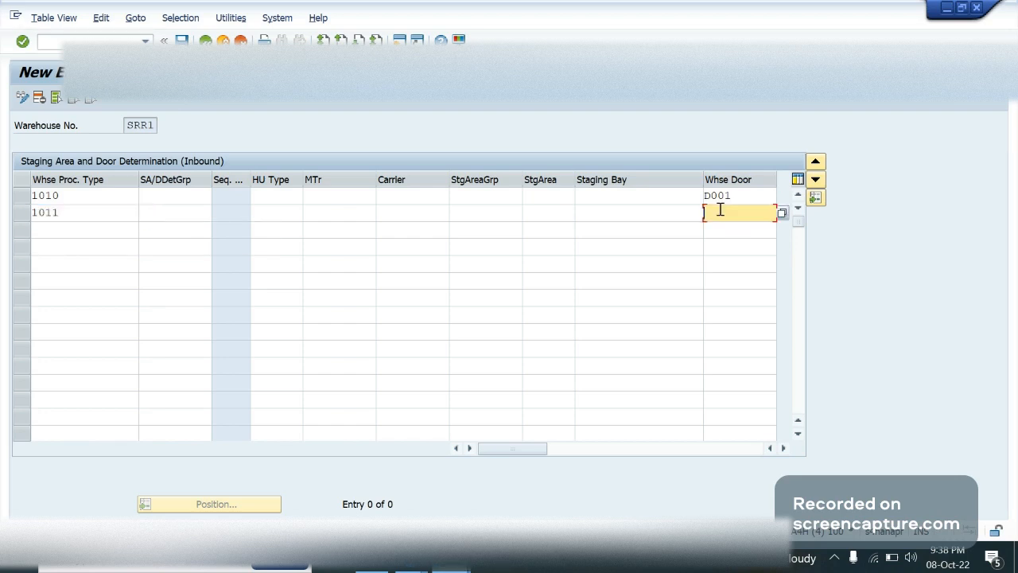
pyautogui.write('door')
# Add a third determination row with warehouse process type 1011, HU type E1 and "door" as warehouse door
pyautogui.click(75, 229)
pyautogui.write('1011')
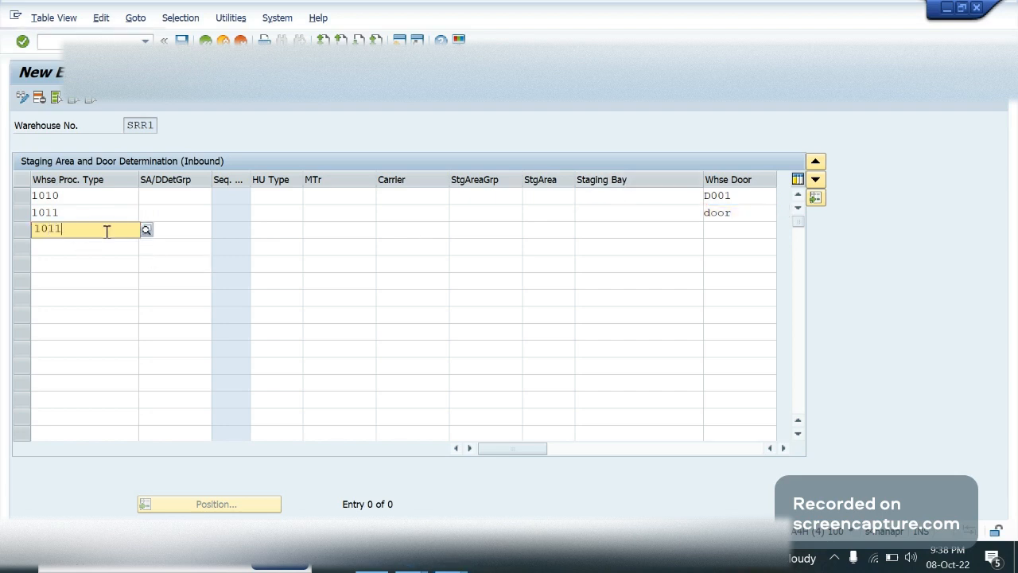
pyautogui.click(278, 229)
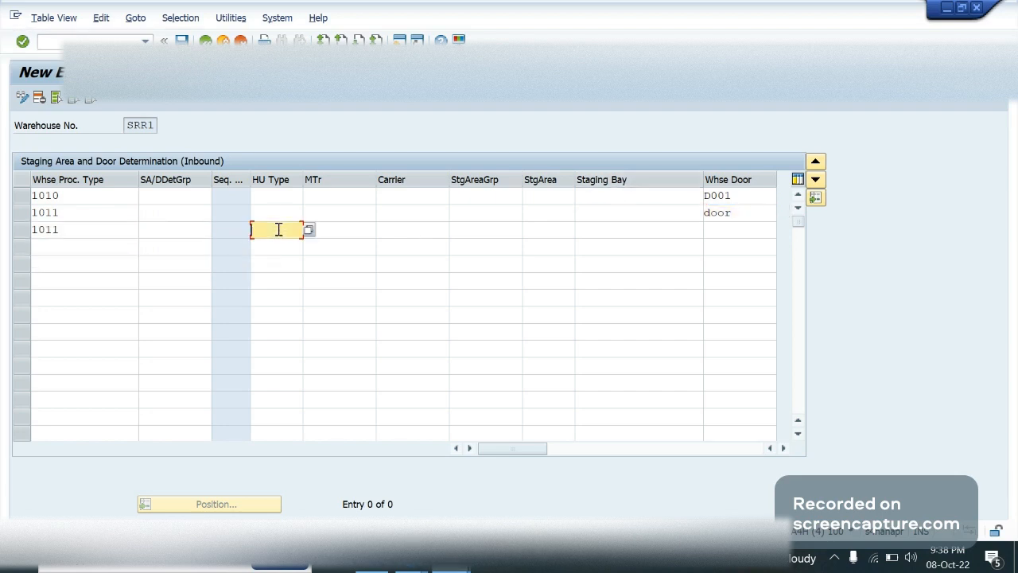
pyautogui.write('E1')
pyautogui.click(739, 229)
pyautogui.write('door')
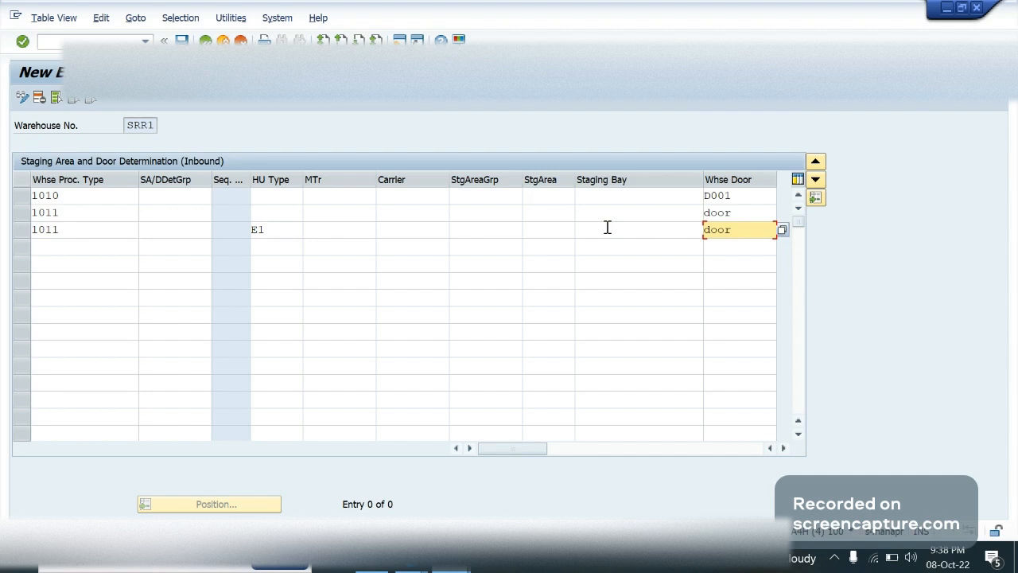
# Set the warehouse door to doo3 in the third determination row and doo2 in the second
pyautogui.press('BackSpace')
pyautogui.write('3')
pyautogui.press('Up')
pyautogui.press('BackSpace')
pyautogui.write('2')
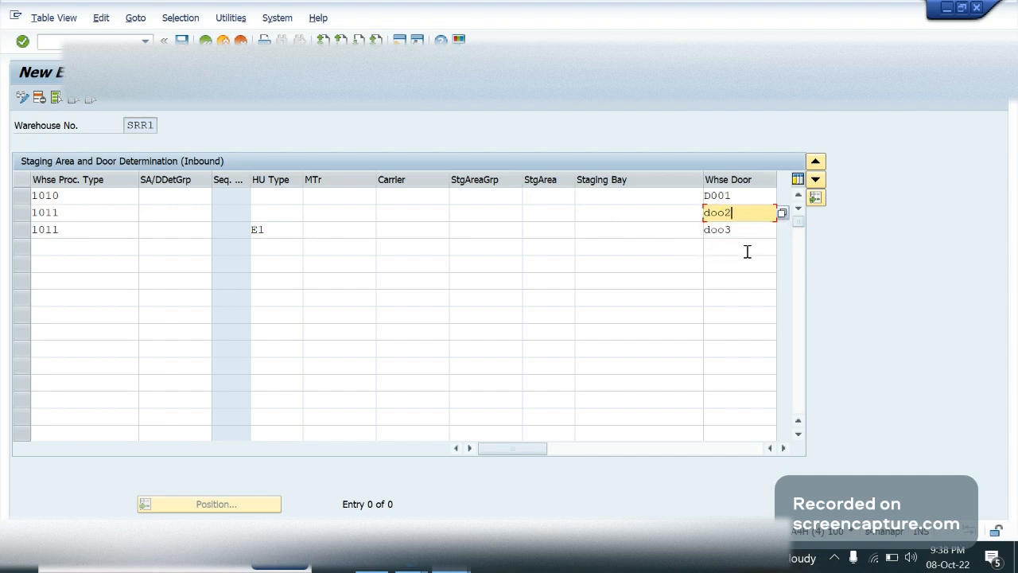
# Add a fourth determination row with warehouse process type 1010, HU type E1 and warehouse door "door", and narrow the Staging Bay column
pyautogui.click(106, 247)
pyautogui.write('1010')
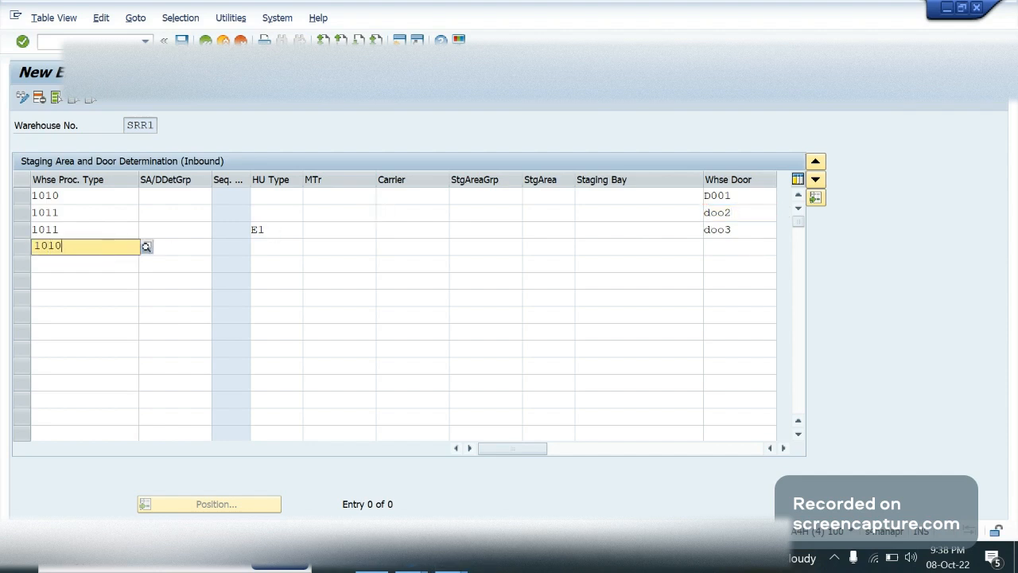
pyautogui.click(278, 247)
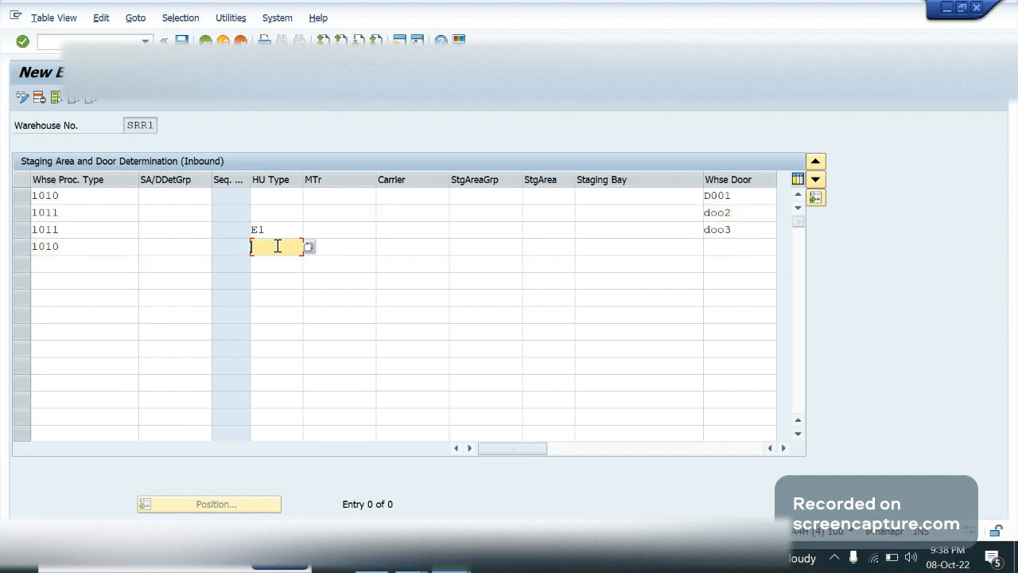
pyautogui.write('E1')
pyautogui.click(763, 241)
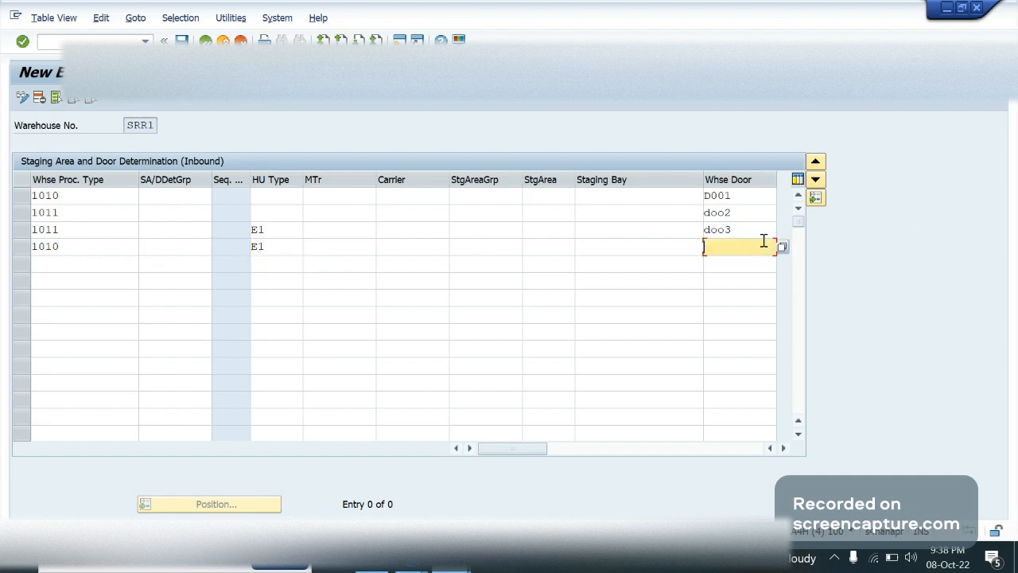
pyautogui.write('door')
pyautogui.moveTo(700, 179); pyautogui.dragTo(655, 179)
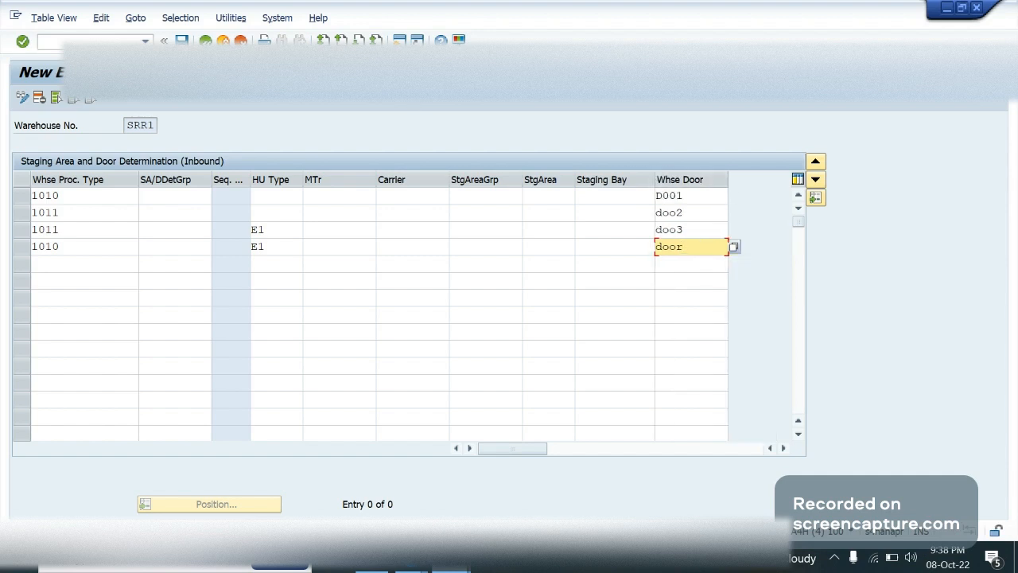
# Check the default staging area group in the door definitions and enter 9010 as staging area in the first determination row
pyautogui.click(630, 197)
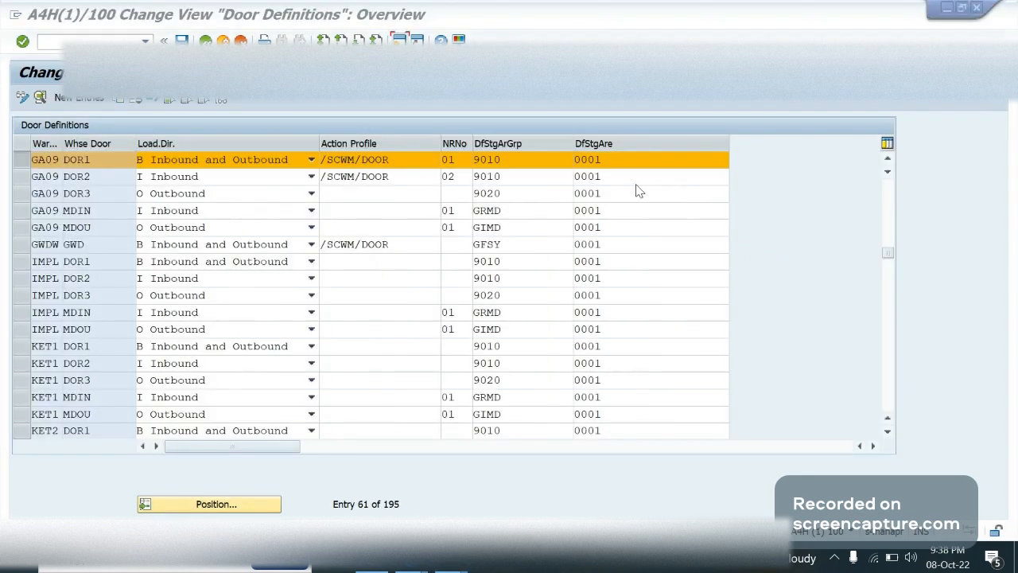
pyautogui.click(568, 177)
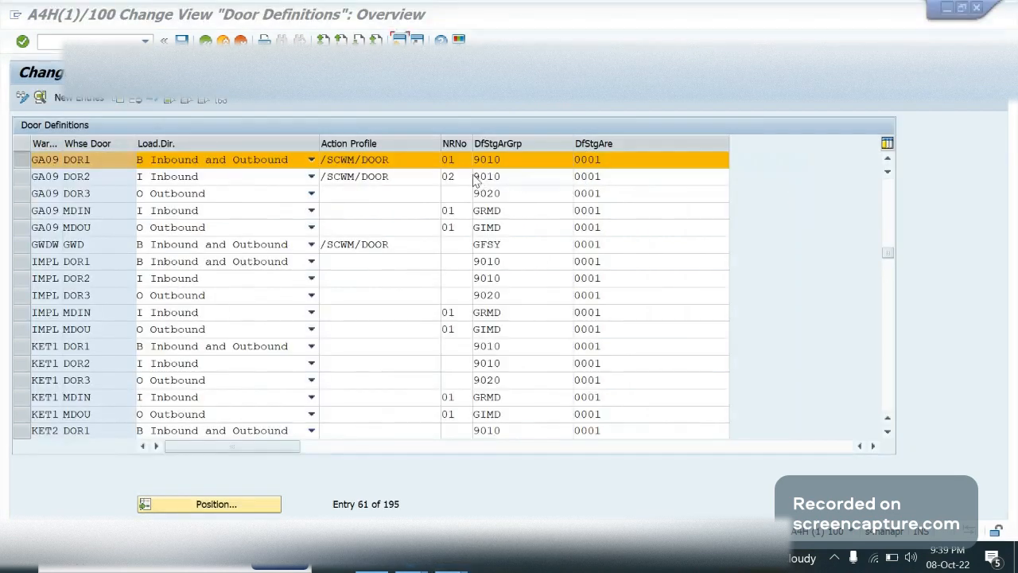
pyautogui.click(513, 175)
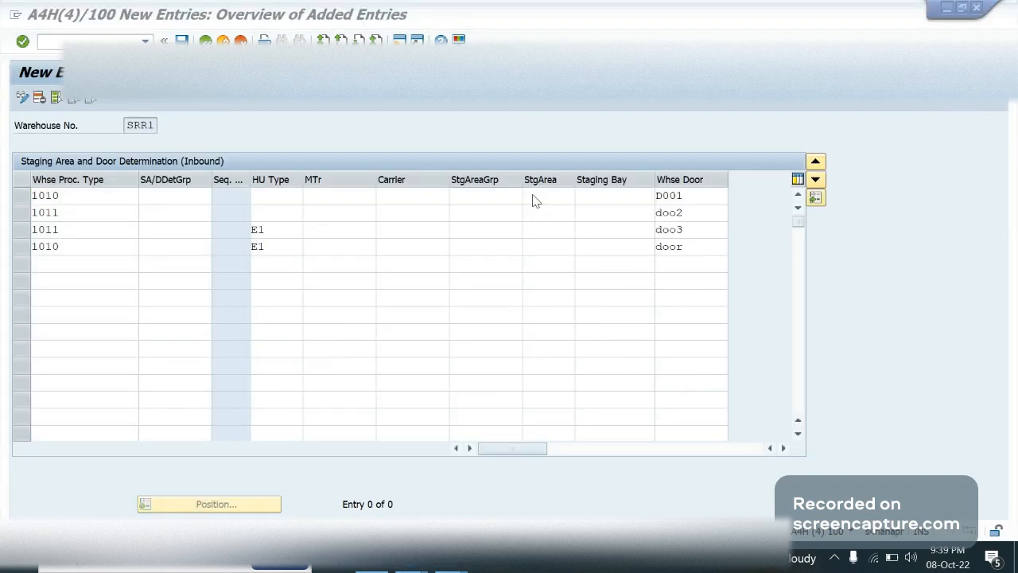
pyautogui.click(591, 193)
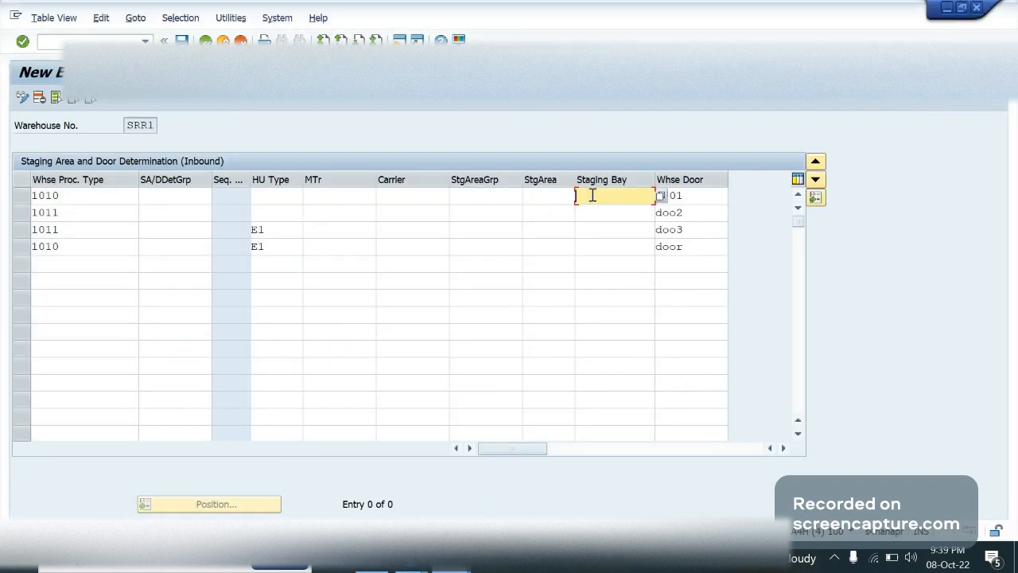
pyautogui.click(554, 197)
pyautogui.write('9010')
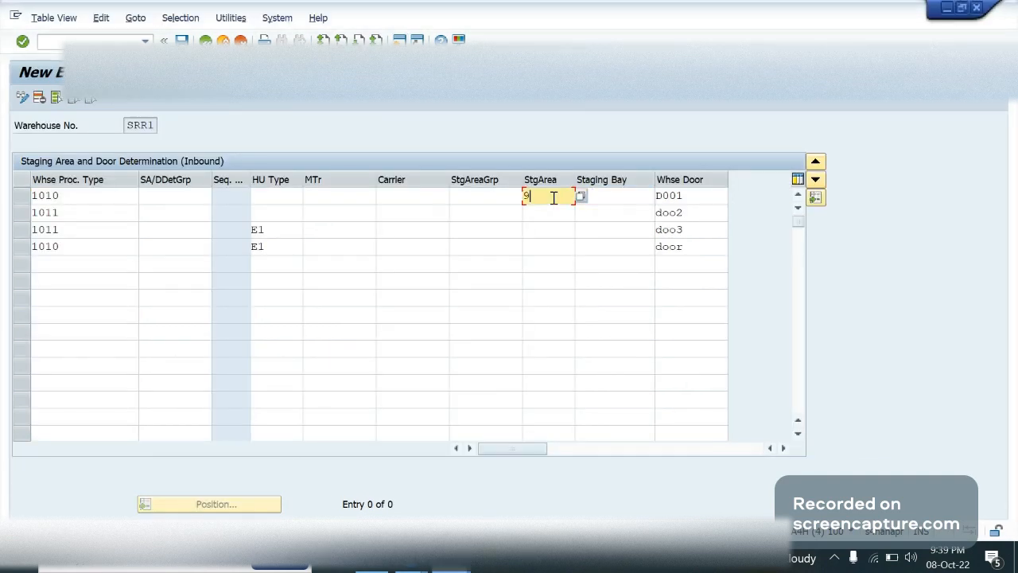
# Review the first determination row's staging bay, warehouse door, warehouse process type and staging area
pyautogui.click(622, 199)
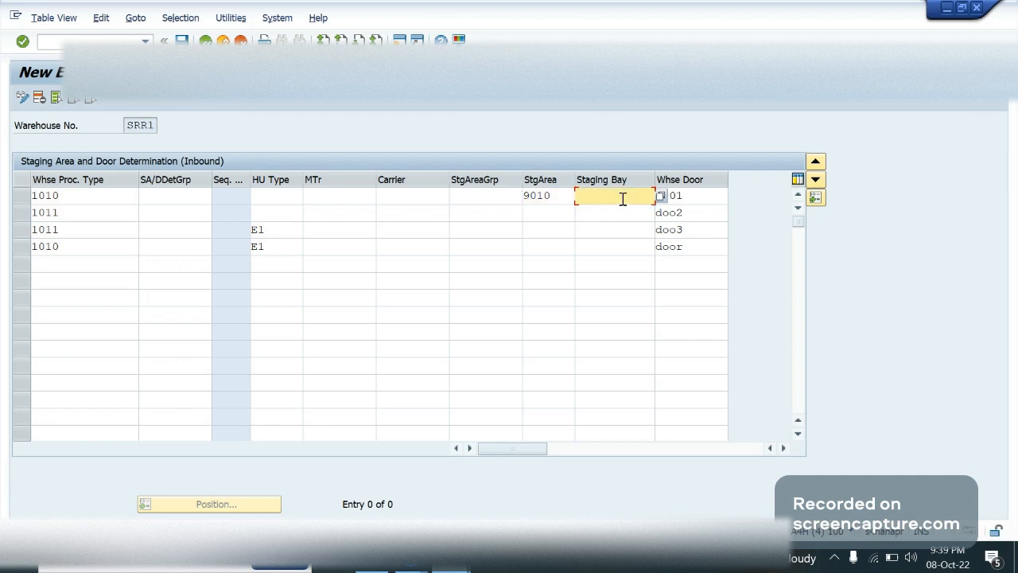
pyautogui.click(698, 197)
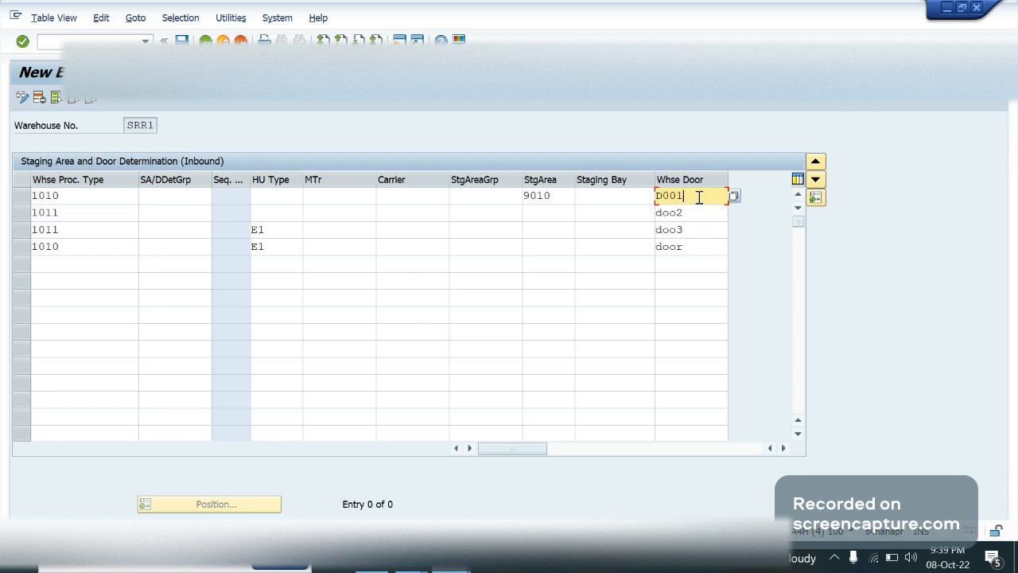
pyautogui.click(78, 195)
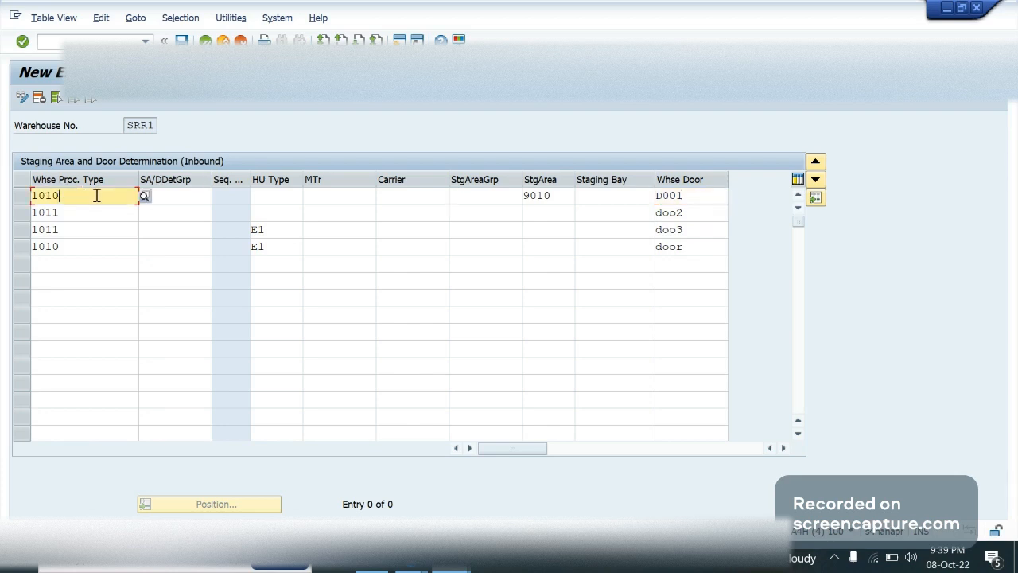
pyautogui.moveTo(97, 195); pyautogui.dragTo(32, 197)
pyautogui.click(32, 197)
pyautogui.click(564, 200)
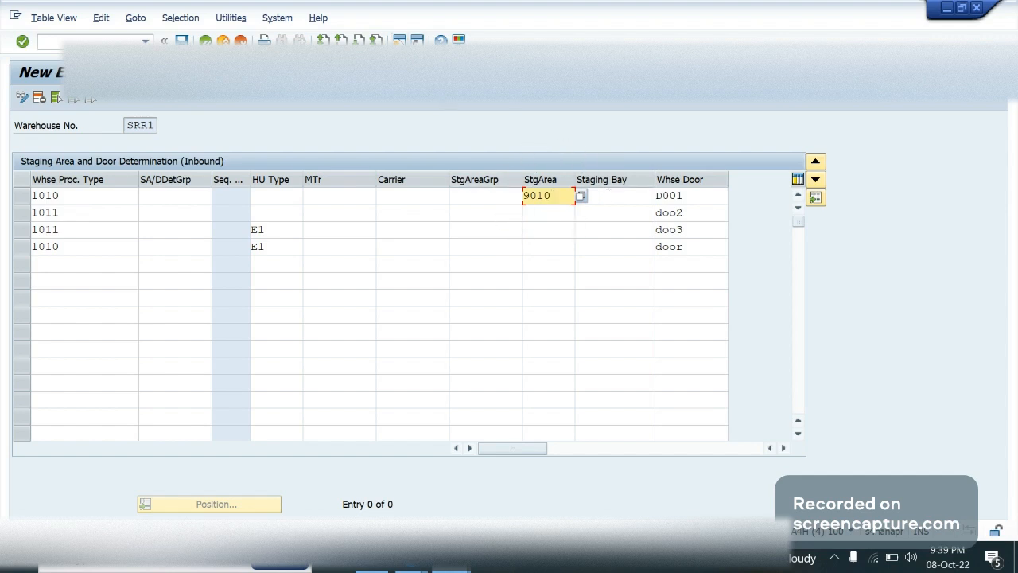
# Start a new session and display the SAP Customizing Implementation Guide with transaction /nspro
pyautogui.click(399, 40)
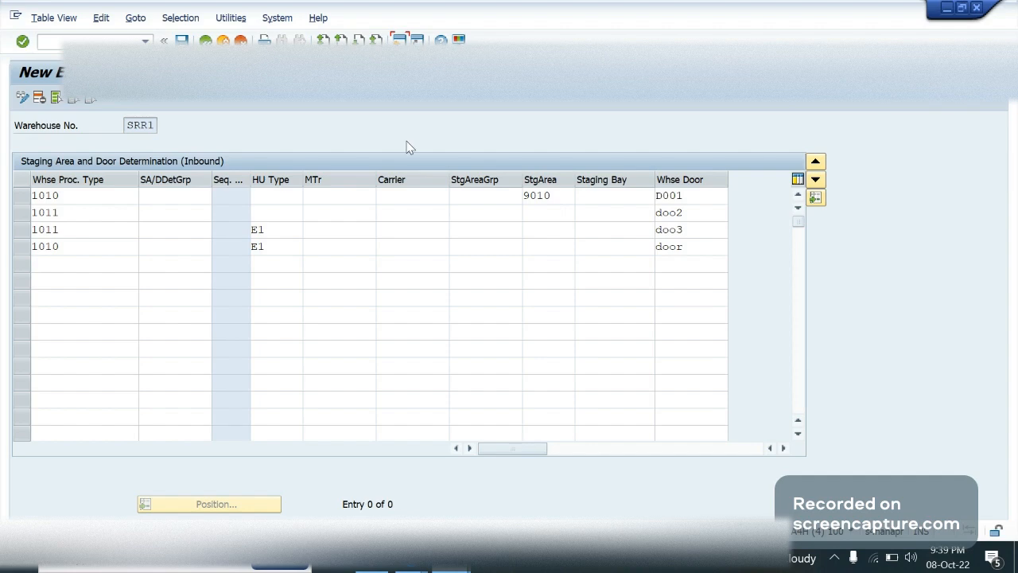
pyautogui.write('/nspro')
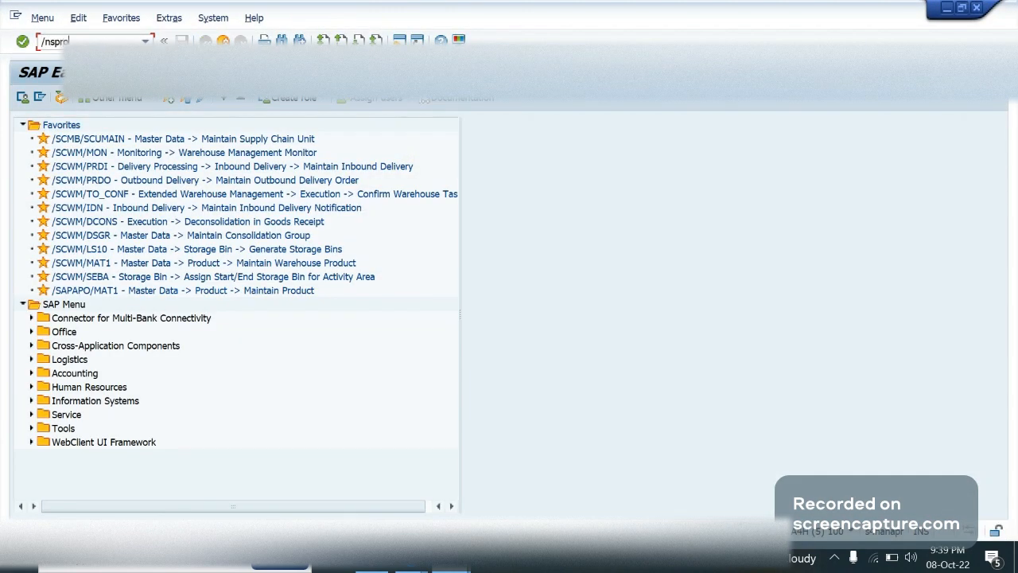
pyautogui.press('Return')
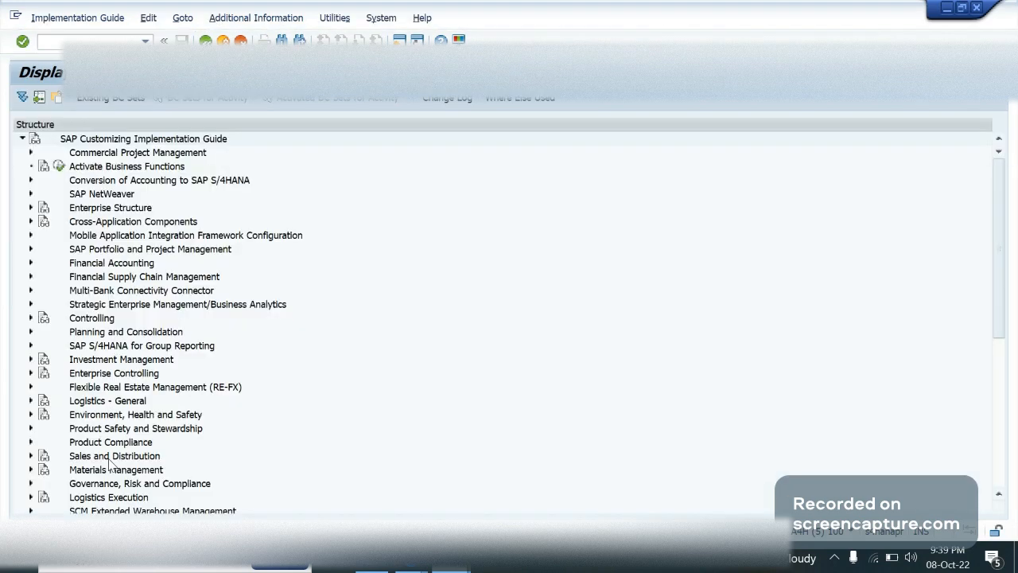
# Expand SCM Extended Warehouse Management and its Extended Warehouse Management node in the implementation guide
pyautogui.press('Down')
pyautogui.press('Down')
pyautogui.press('Right')
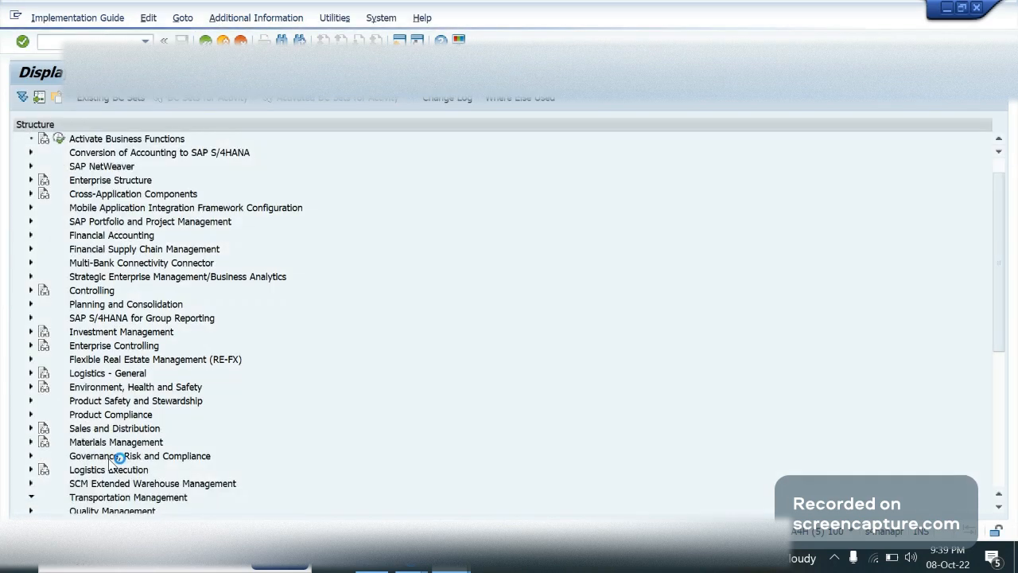
pyautogui.press('Right')
pyautogui.press('Down')
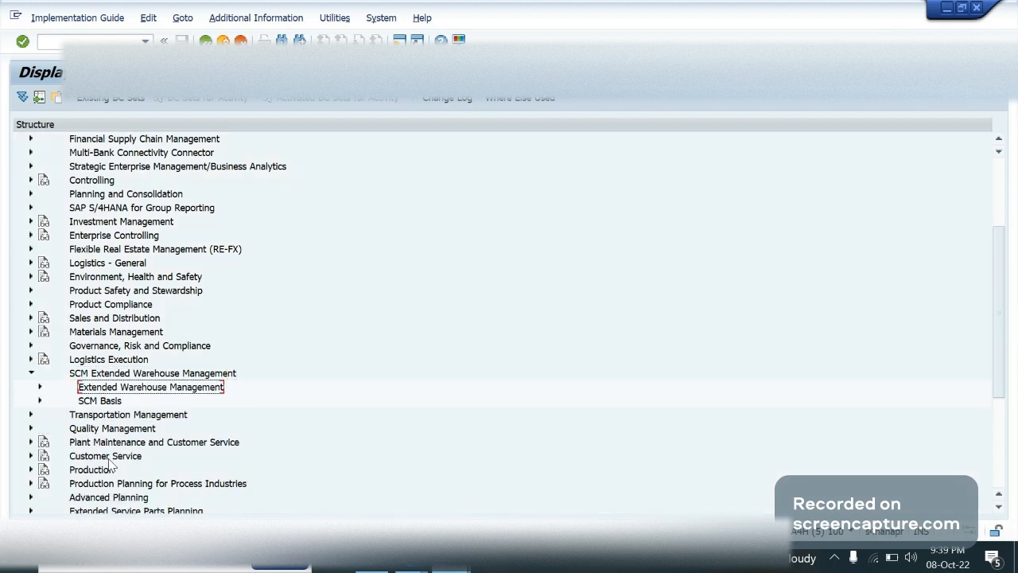
pyautogui.press('Right')
pyautogui.press('Down')
pyautogui.press('Down')
pyautogui.press('Down')
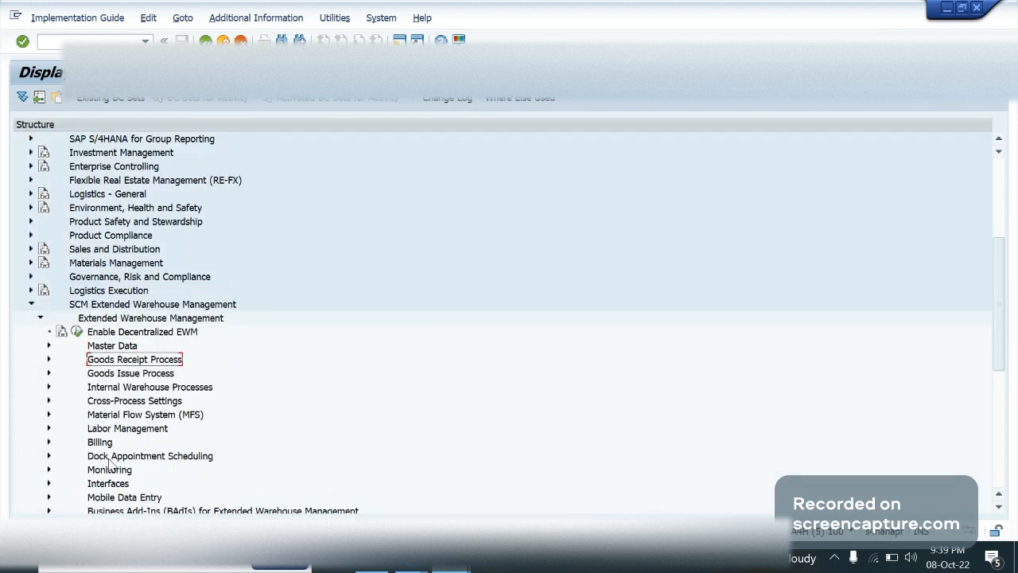
pyautogui.press('Up')
pyautogui.press('Right')
pyautogui.press('Down')
pyautogui.press('Down')
pyautogui.press('Down')
pyautogui.press('Down')
pyautogui.press('Down')
pyautogui.press('Down')
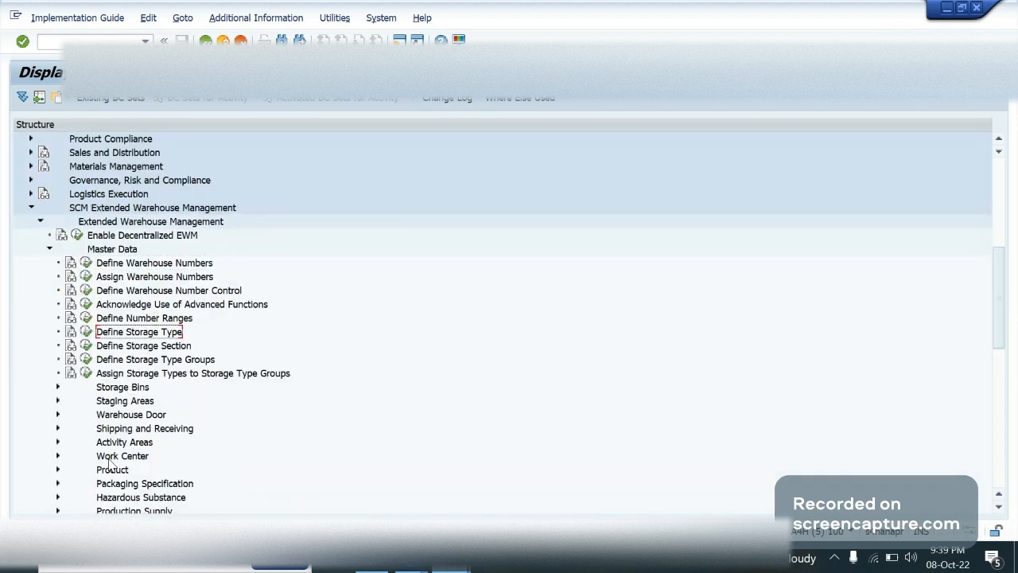
pyautogui.press('Up')
pyautogui.press('Left')
pyautogui.press('Left')
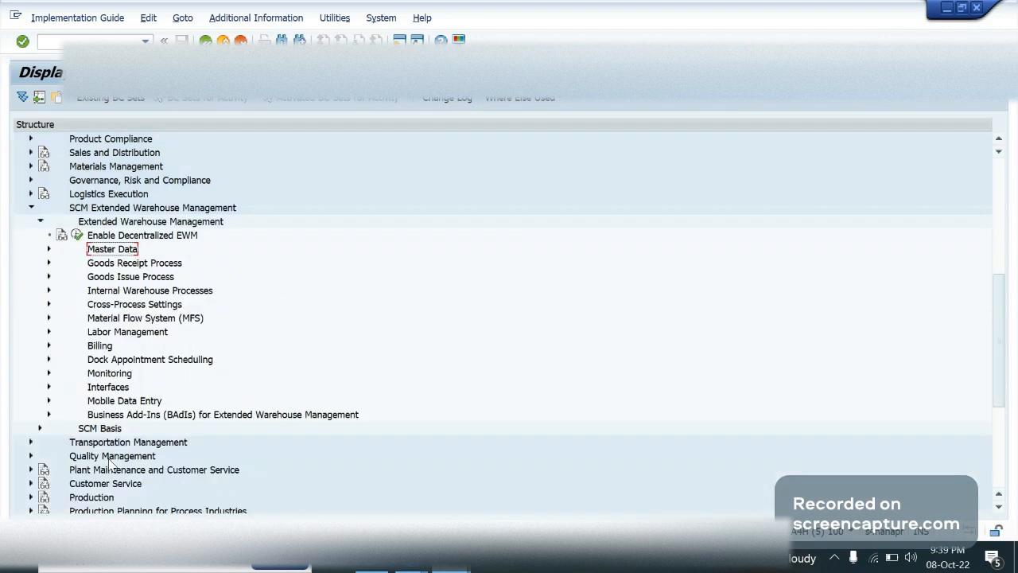
# Expand Cross-Process Settings and its Warehouse Task node under Extended Warehouse Management
pyautogui.press('Down')
pyautogui.press('Down')
pyautogui.press('Down')
pyautogui.press('Down')
pyautogui.press('Right')
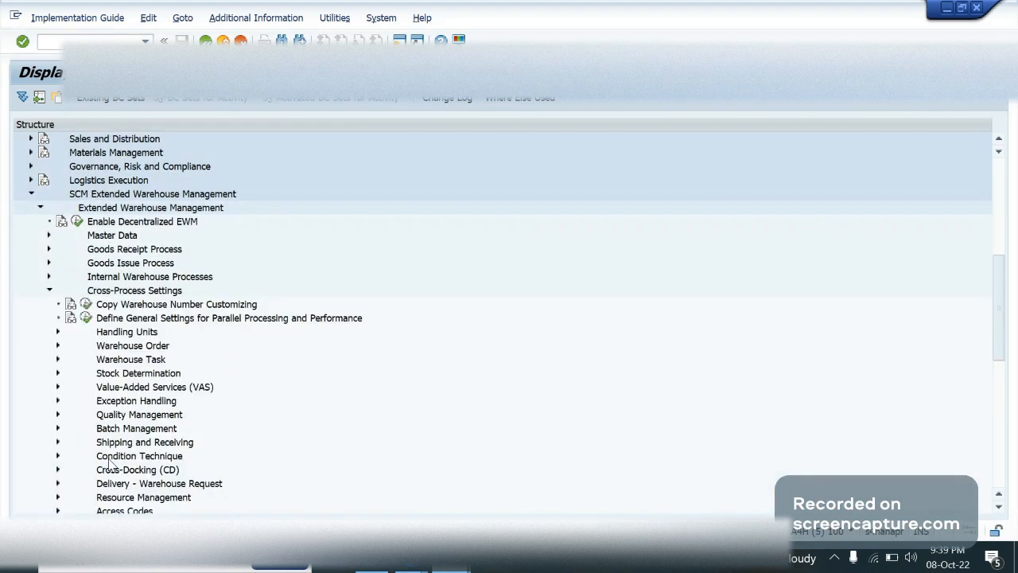
# View the Determine Warehouse Process Type entries for warehouse GA09, then return to the implementation guide
pyautogui.press('Down')
pyautogui.press('Down')
pyautogui.press('Down')
pyautogui.press('Down')
pyautogui.press('Down')
pyautogui.press('Right')
pyautogui.press('Down')
pyautogui.press('Down')
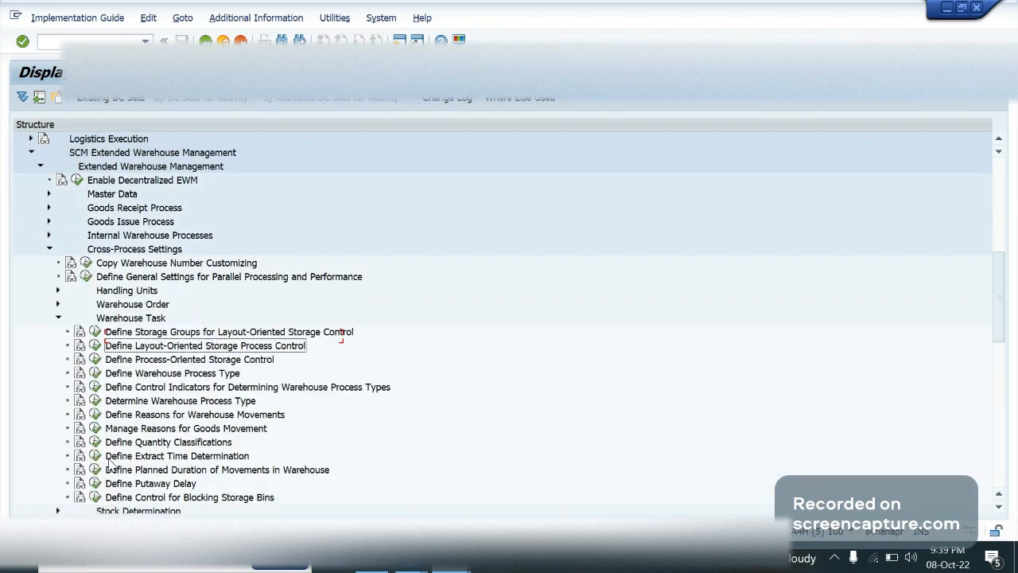
pyautogui.press('Down')
pyautogui.press('Down')
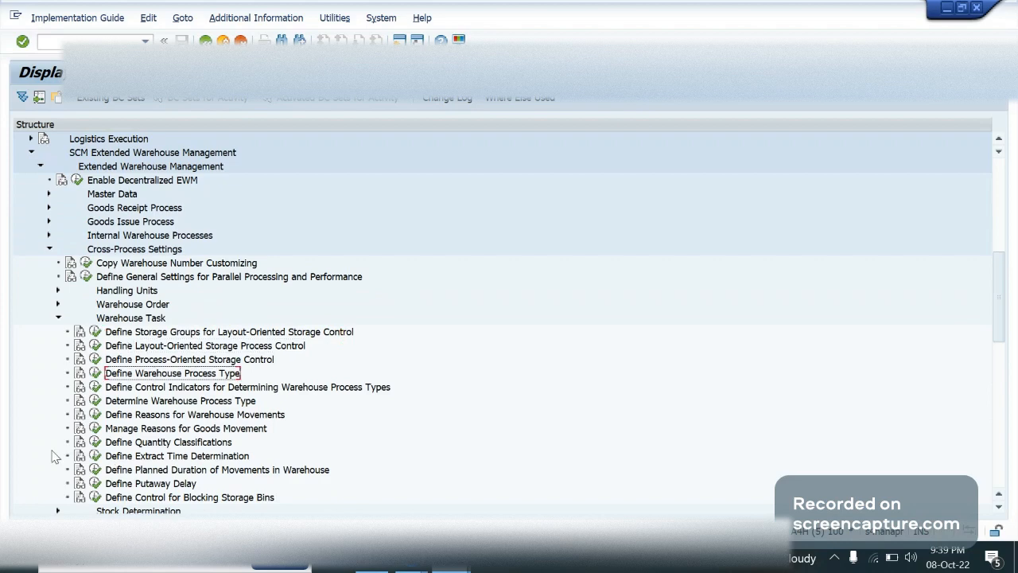
pyautogui.click(95, 400)
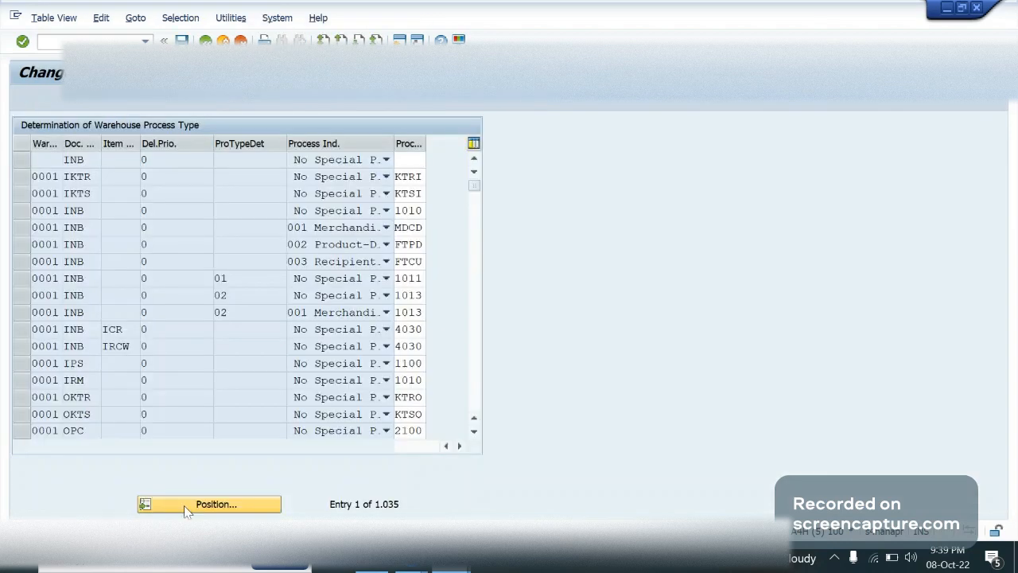
pyautogui.click(184, 505)
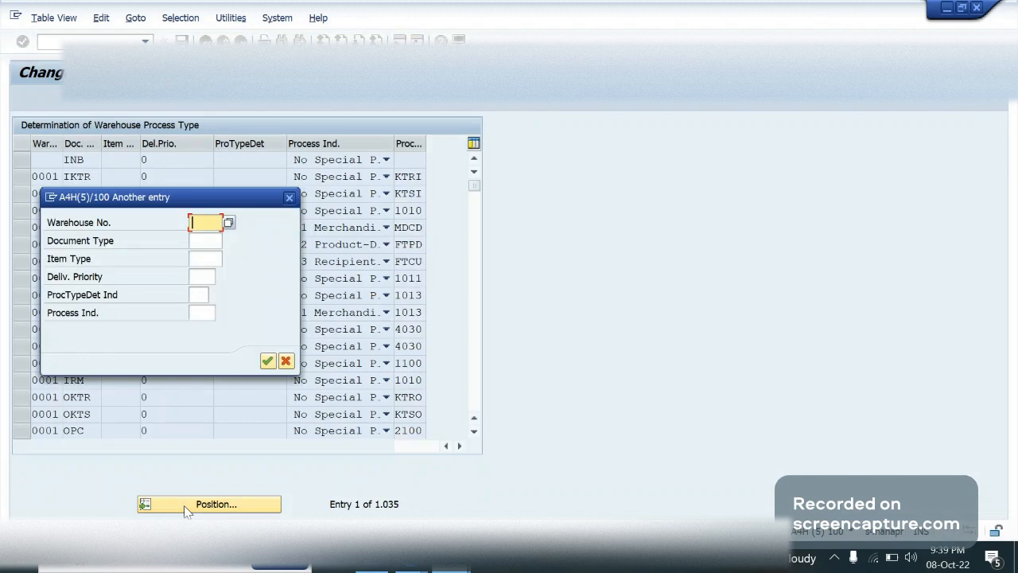
pyautogui.write('ga09')
pyautogui.press('Return')
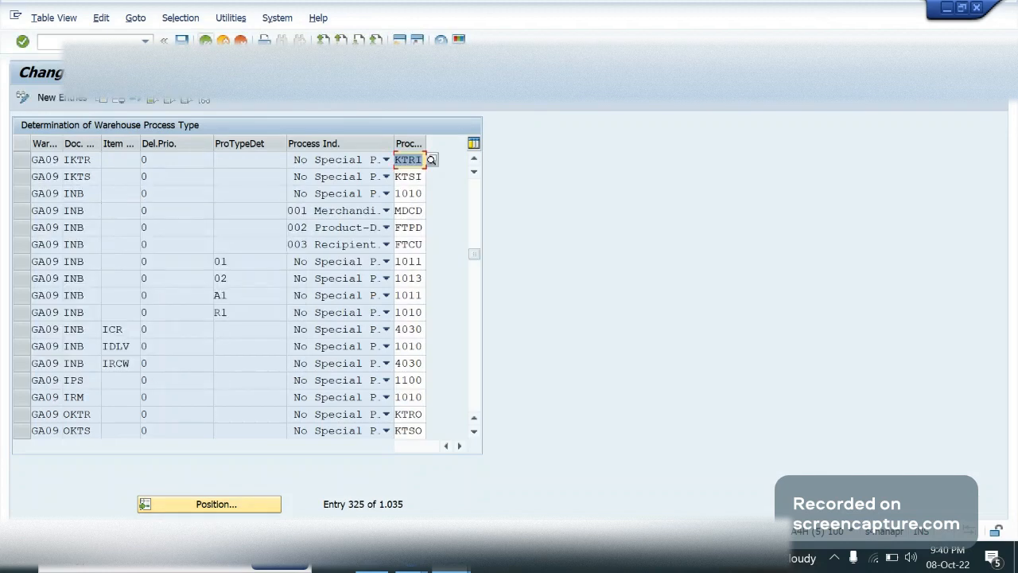
pyautogui.click(206, 40)
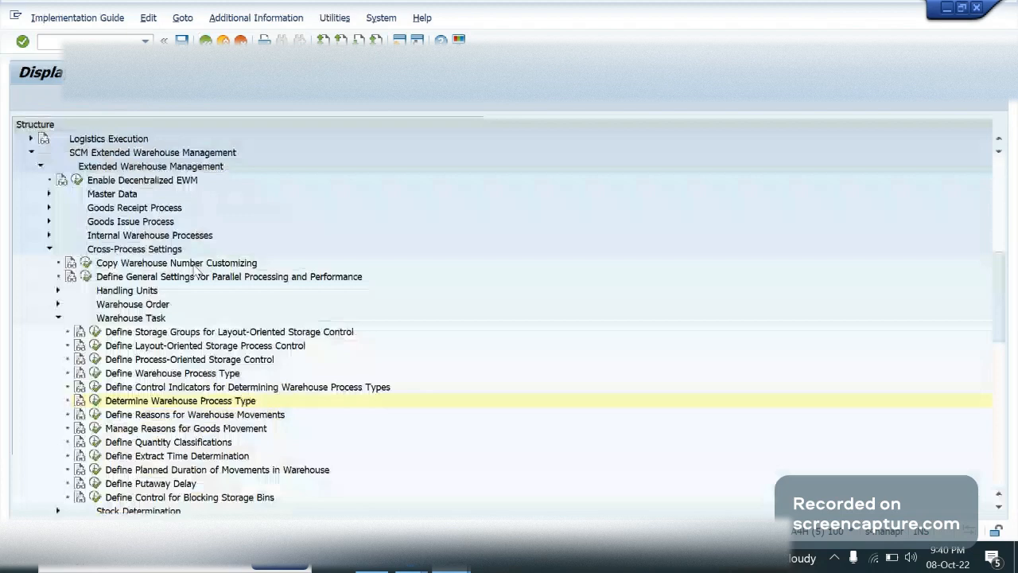
# Examine the source storage type and source bin of warehouse process type 1010 for warehouse 0001 under Define Warehouse Process Type
pyautogui.click(95, 373)
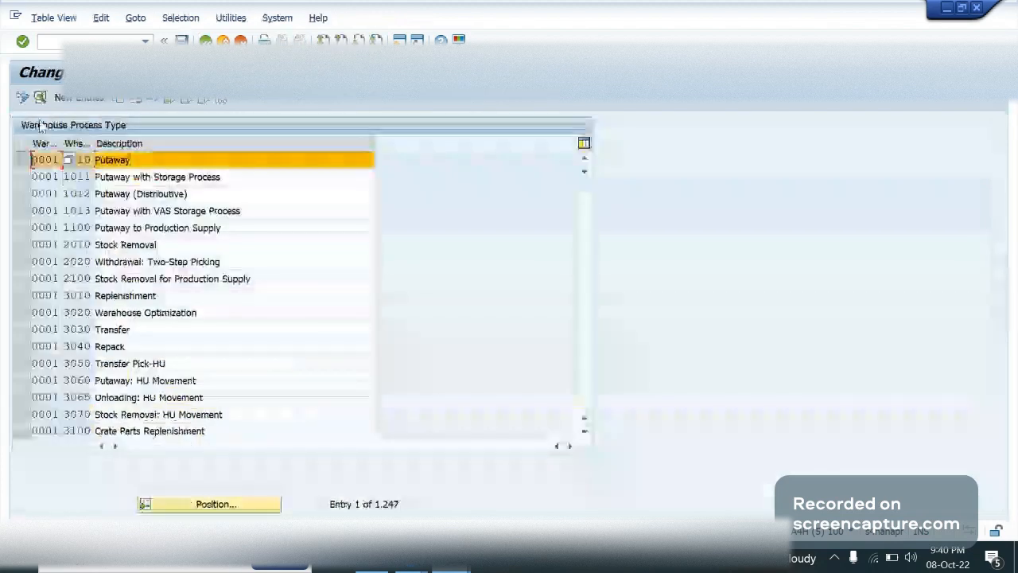
pyautogui.doubleClick(77, 159)
pyautogui.click(655, 393)
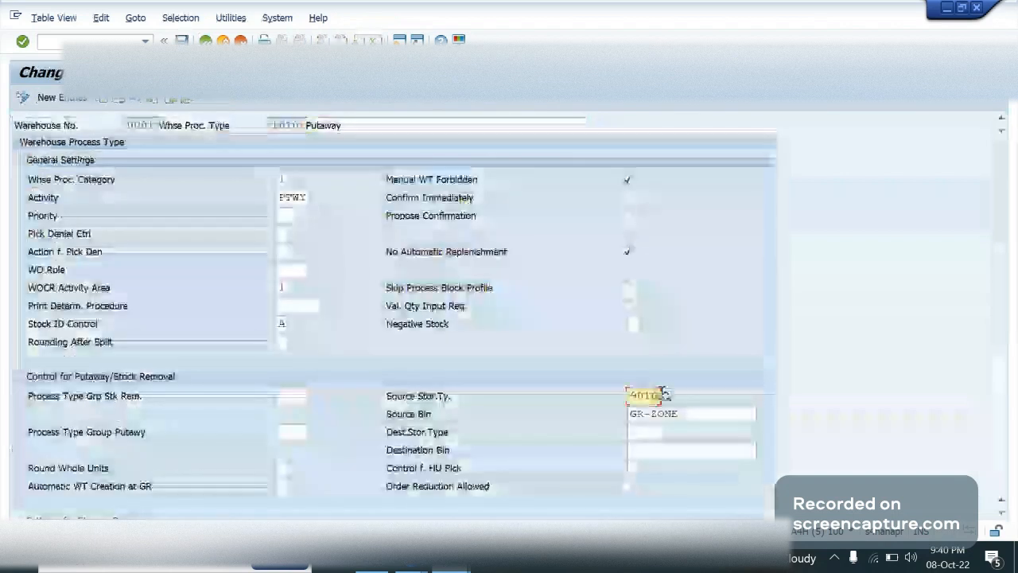
pyautogui.click(694, 410)
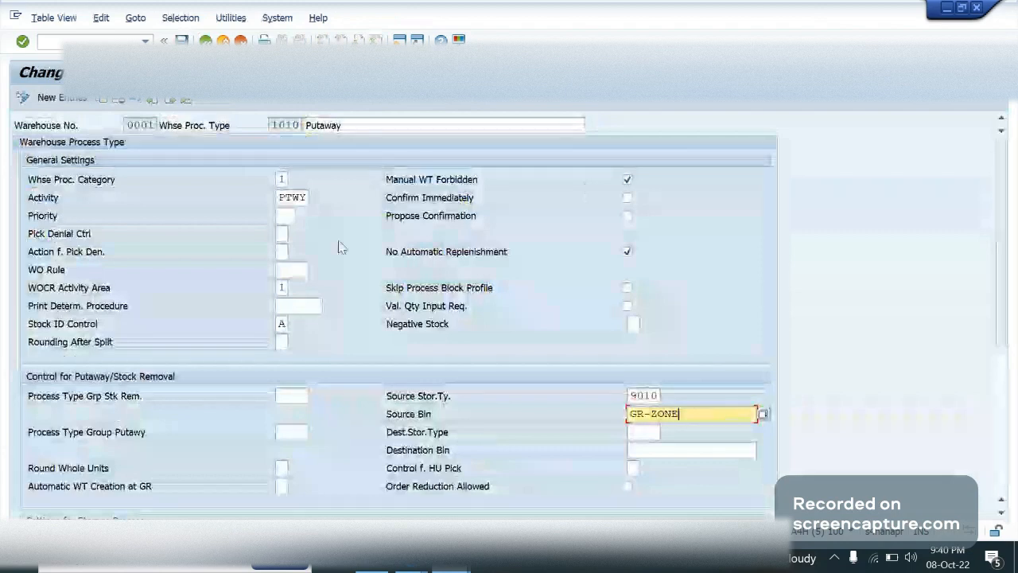
pyautogui.click(280, 125)
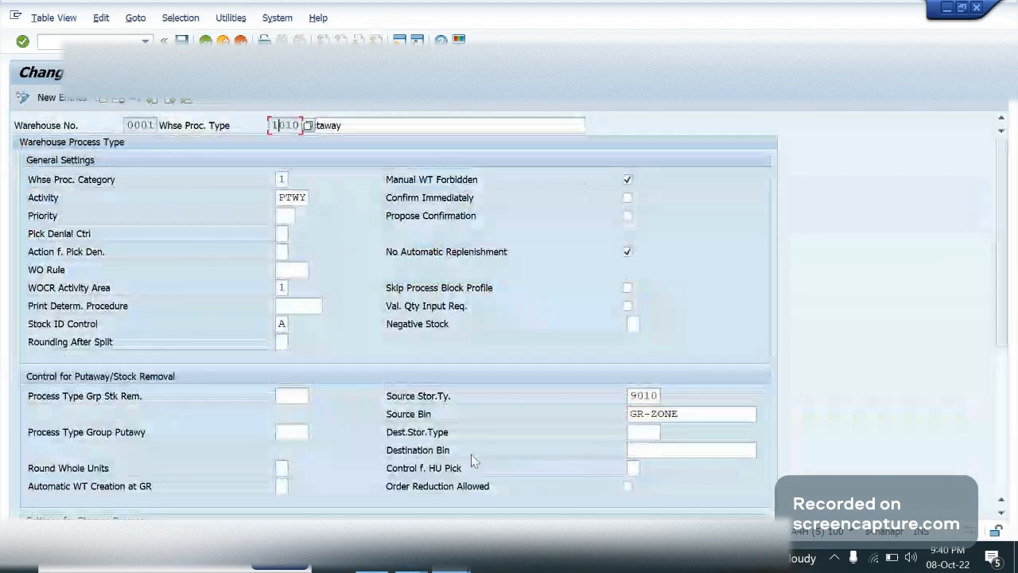
# Compare the GR zones in the warehouse diagram with the source bin of warehouse process type 1010
pyautogui.moveTo(404, 570)
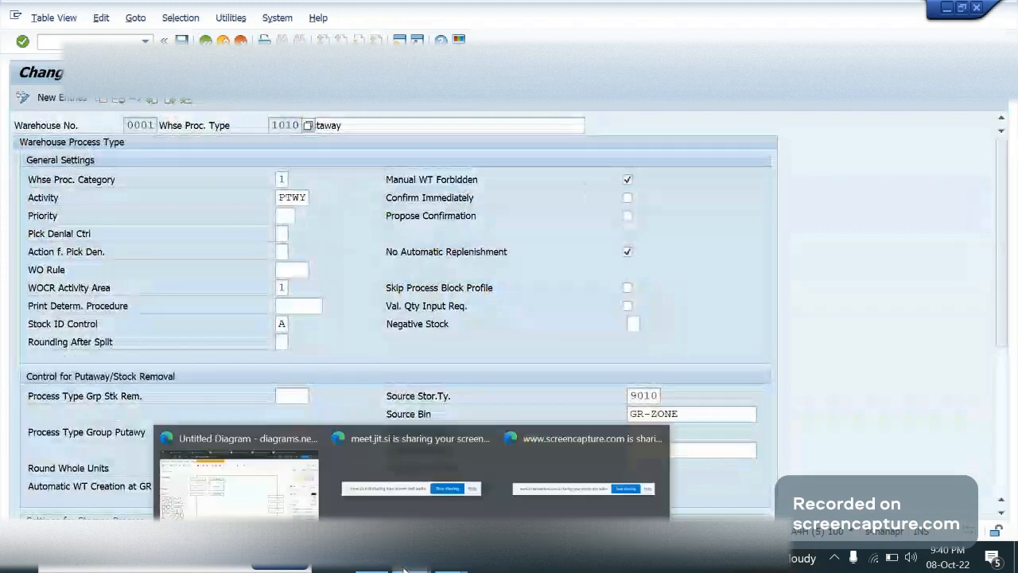
pyautogui.click(238, 477)
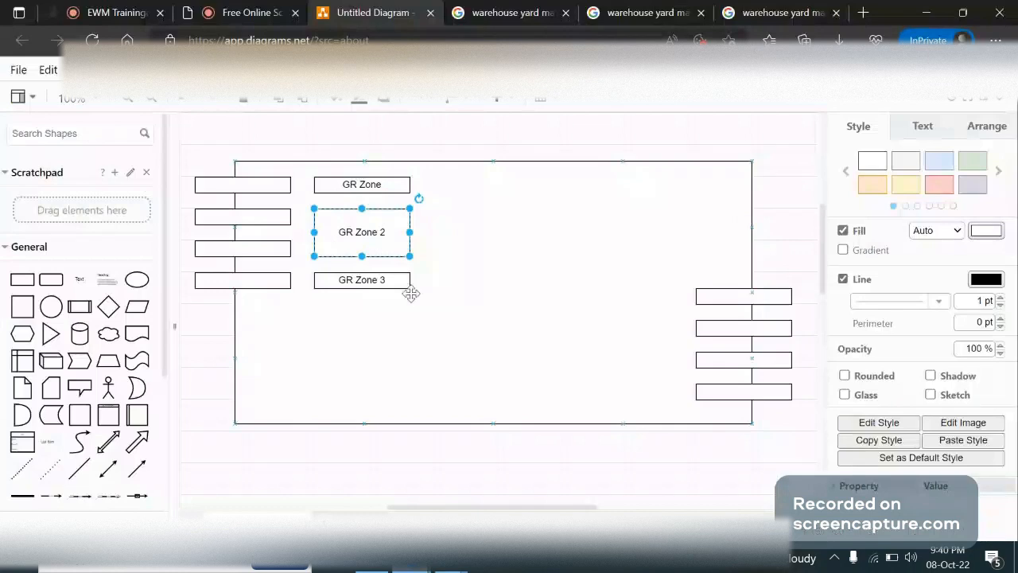
pyautogui.hotkey('alt', 'Tab')
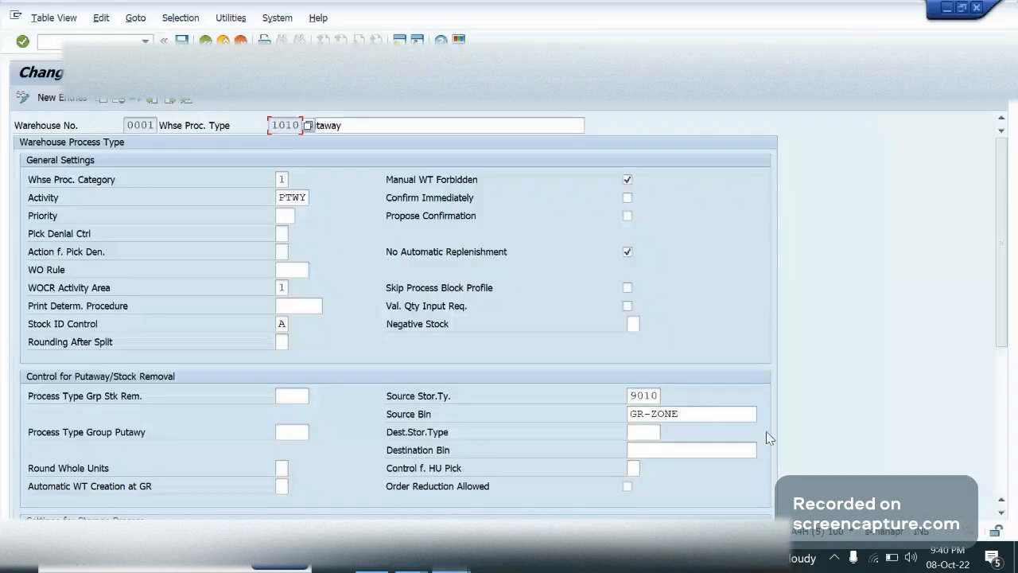
pyautogui.moveTo(736, 419); pyautogui.dragTo(610, 417)
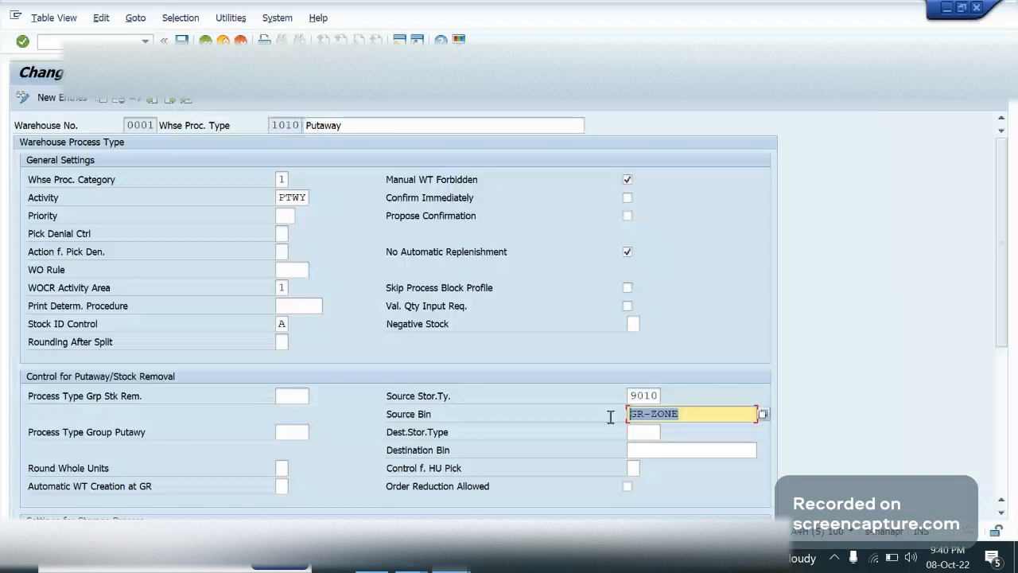
pyautogui.click(720, 412)
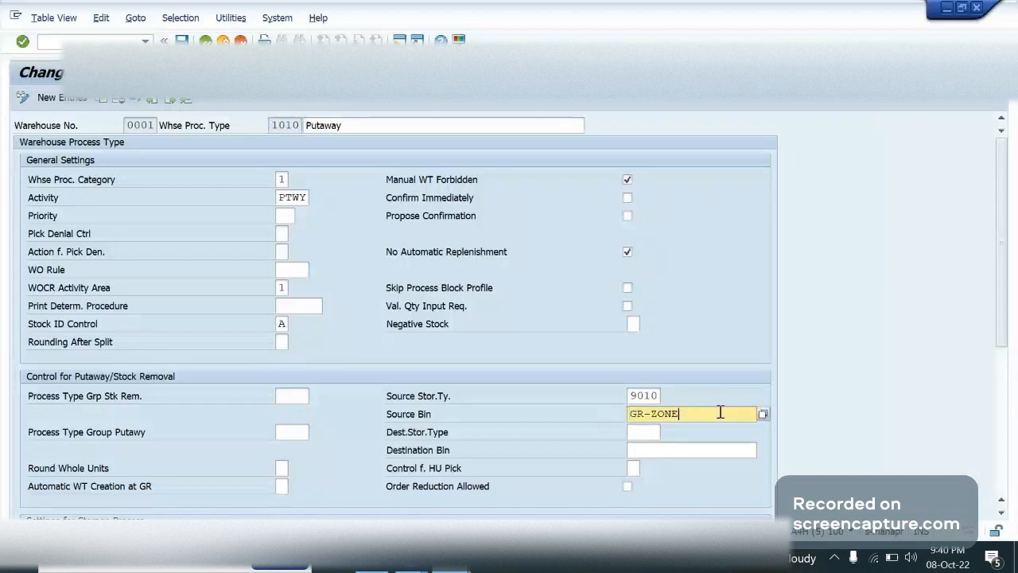
pyautogui.hotkey('alt', 'Tab')
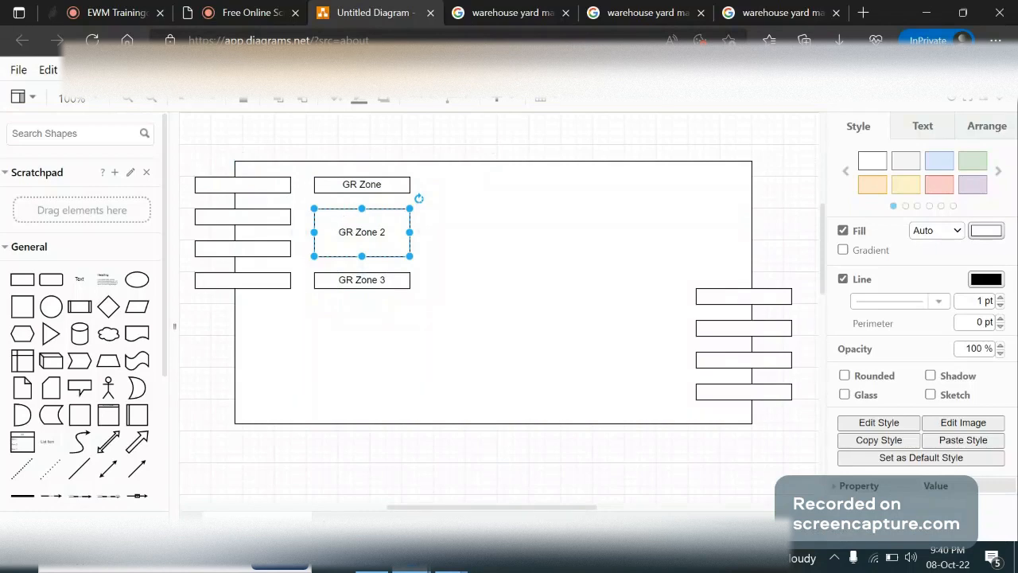
# Return to the inbound staging area and door determination entries for warehouse SRR1 and examine process type 1010 in the first entry
pyautogui.moveTo(452, 566)
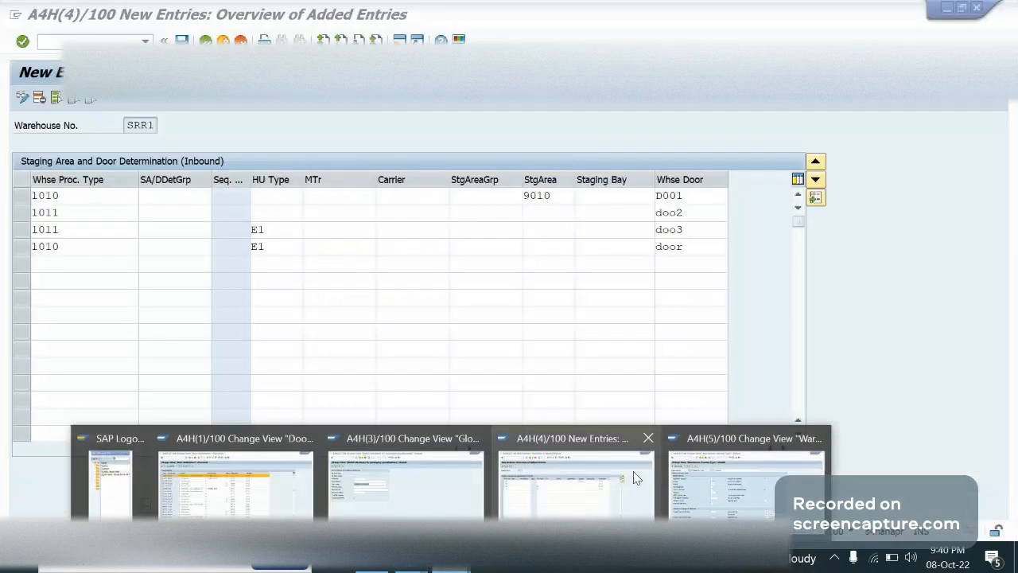
pyautogui.click(636, 477)
pyautogui.click(614, 245)
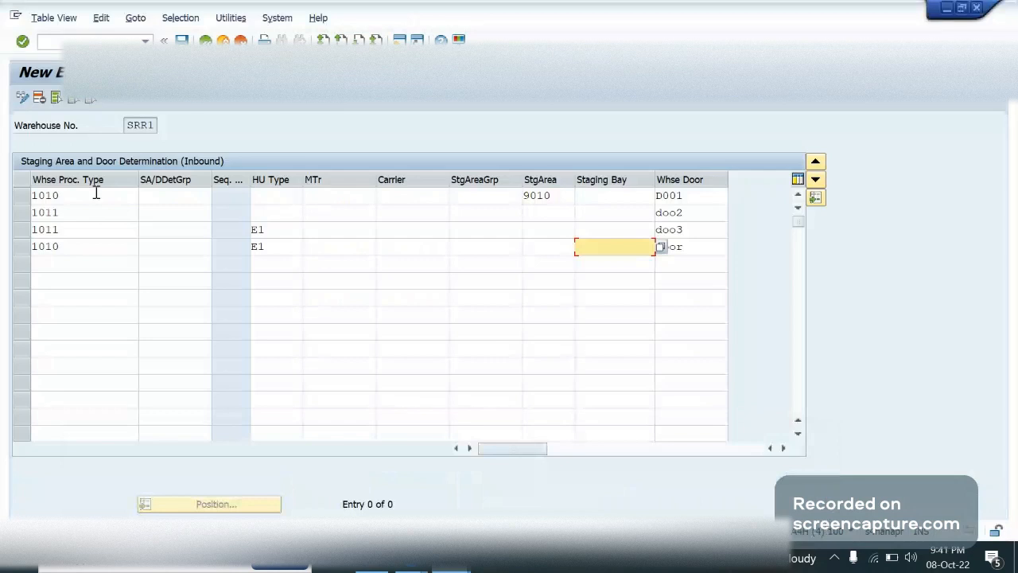
pyautogui.moveTo(96, 195); pyautogui.dragTo(24, 199)
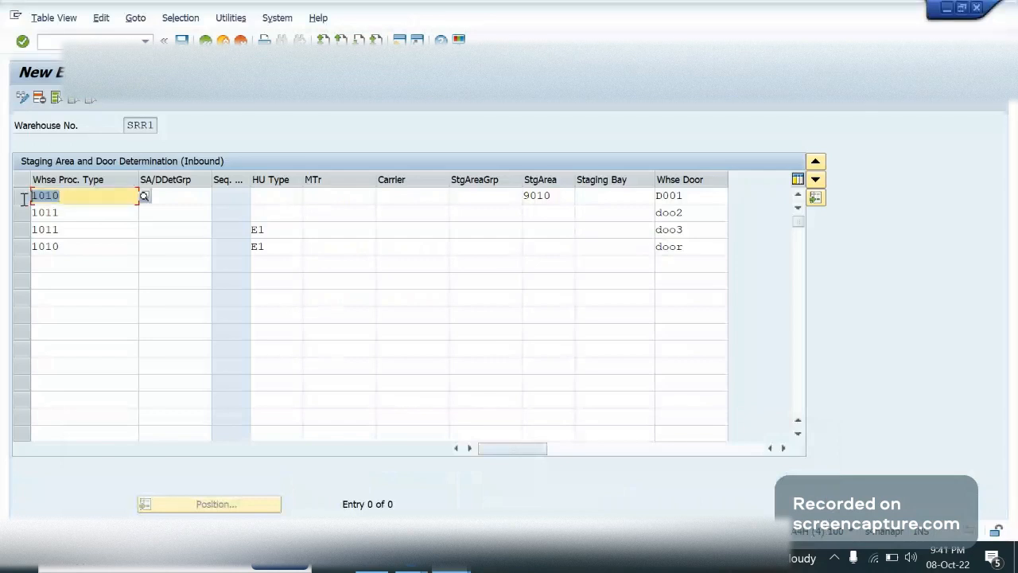
pyautogui.click(93, 197)
pyautogui.moveTo(93, 196); pyautogui.dragTo(26, 198)
pyautogui.click(81, 198)
# Enter staging bay GR-Zone1 and door D001 in the first 1010 entry, which uses staging area 9010
pyautogui.click(554, 196)
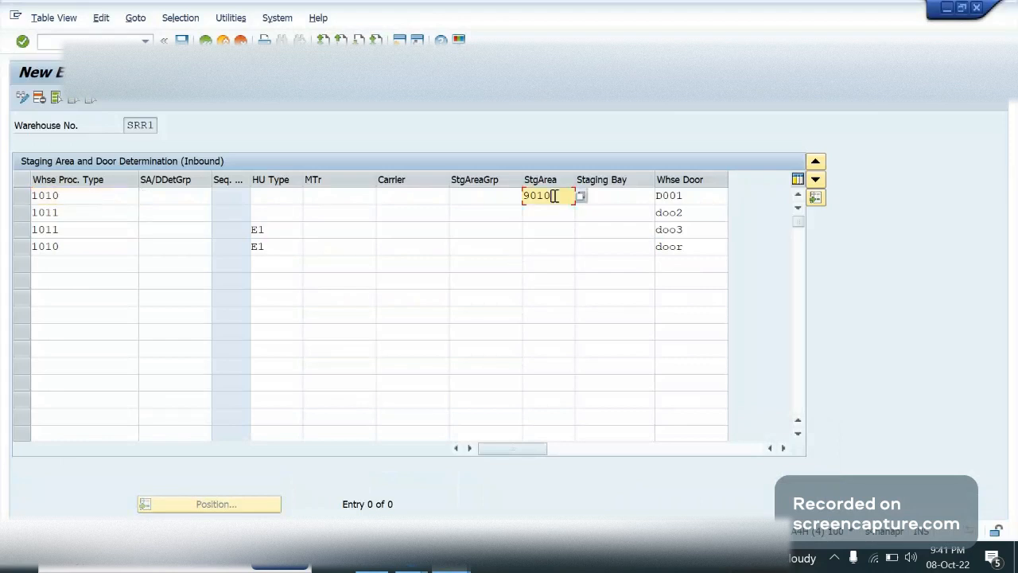
pyautogui.click(609, 195)
pyautogui.write('GR')
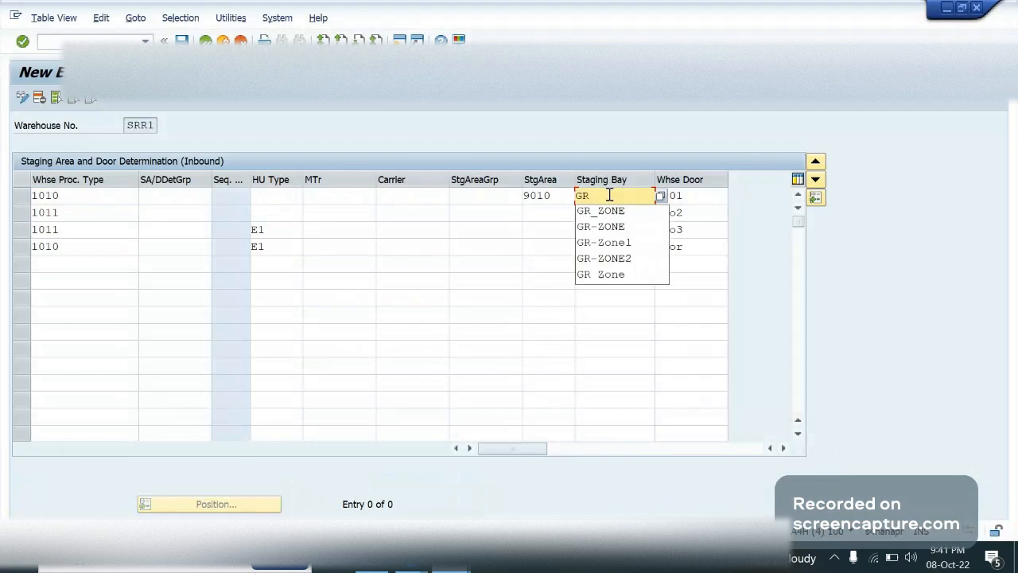
pyautogui.write('-')
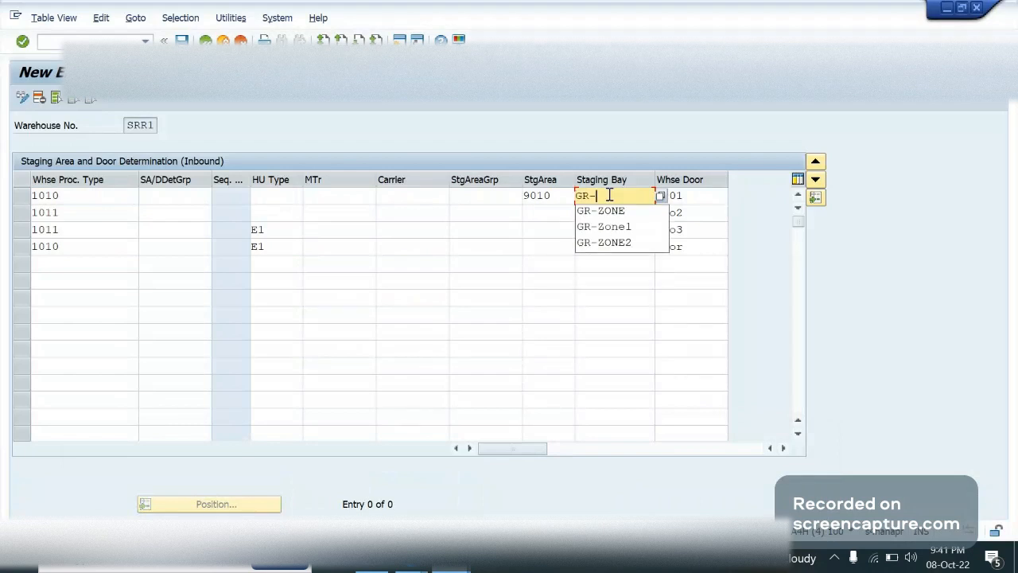
pyautogui.write('ZONE1')
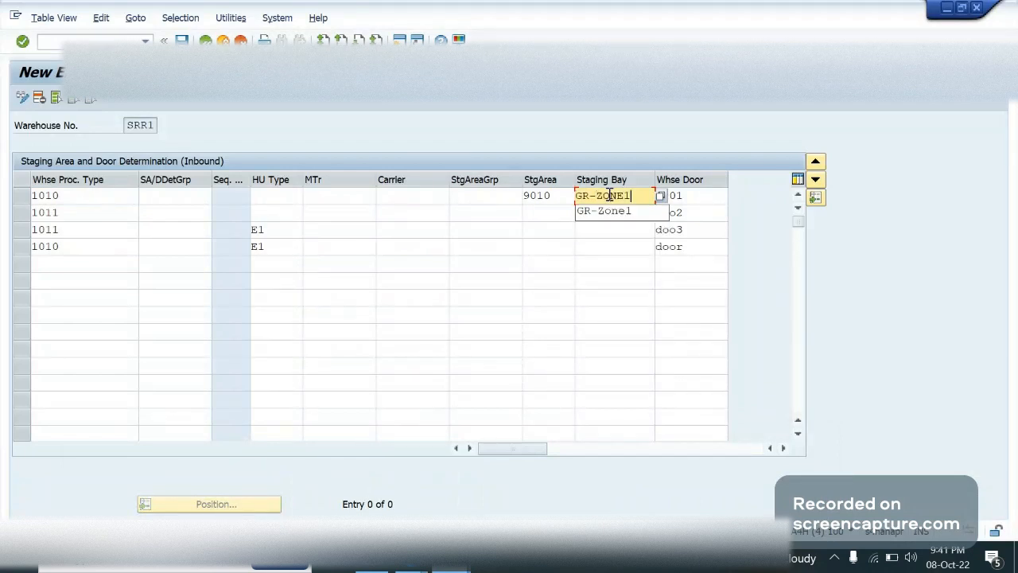
pyautogui.press('Down')
pyautogui.press('Return')
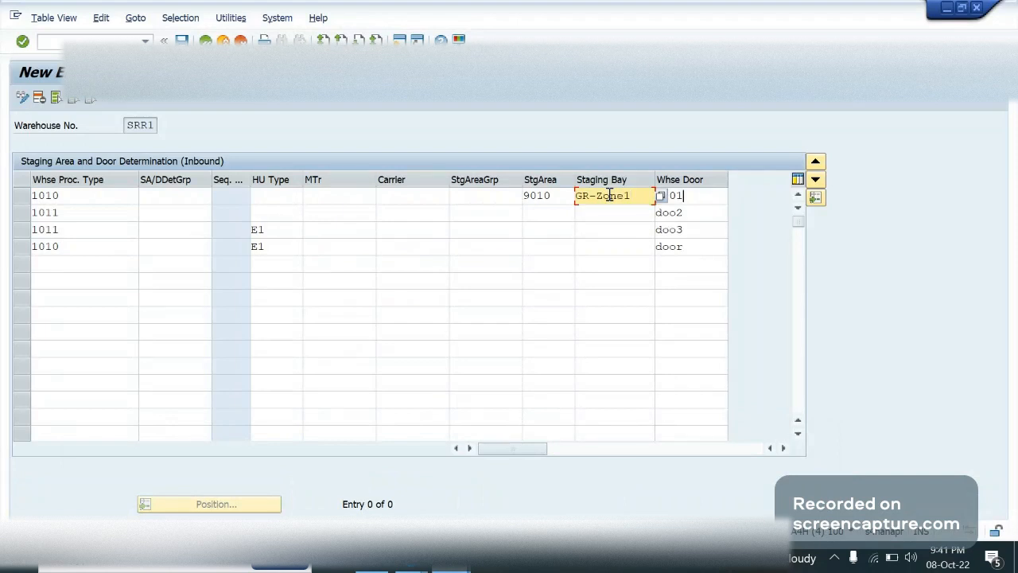
pyautogui.write('D001')
pyautogui.press('Tab')
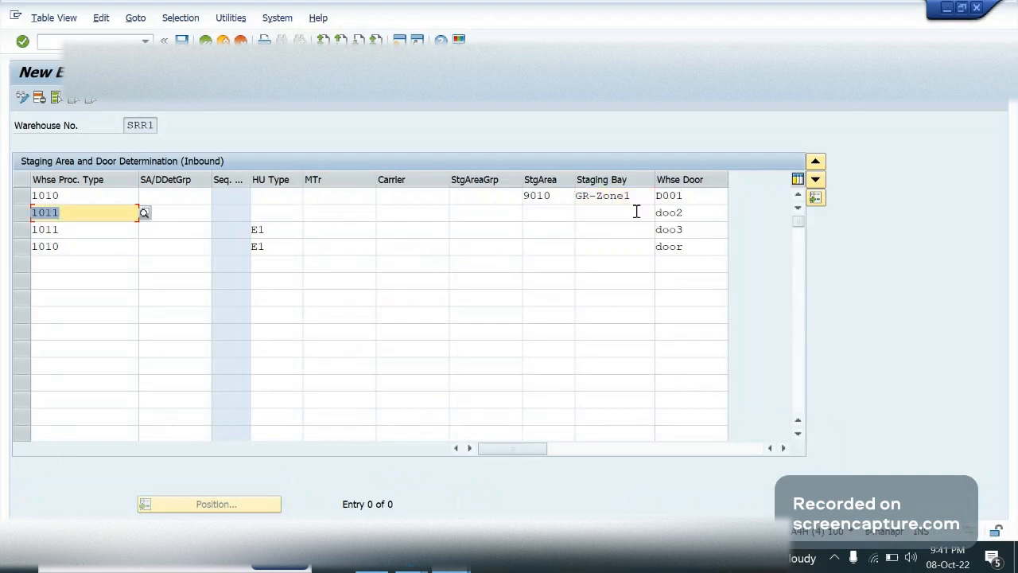
# Enter staging bay GRZOne 2 in the 1011 entry assigned to door doo2
pyautogui.click(636, 212)
pyautogui.write('GRZOne 2')
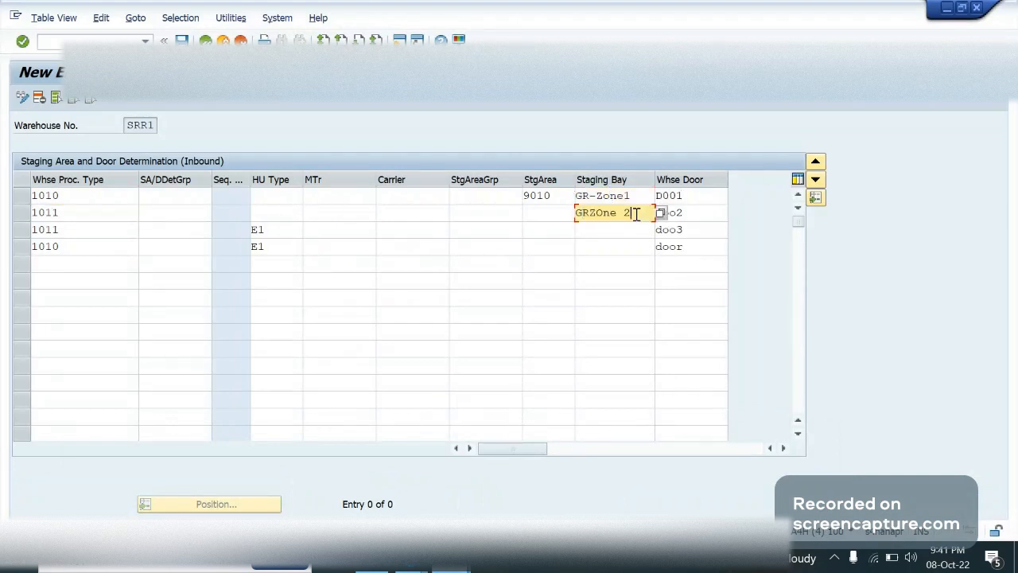
# Enter staging area 9011 and staging bay GR3 in the 1011 entry with HU type E1
pyautogui.click(539, 229)
pyautogui.write('90')
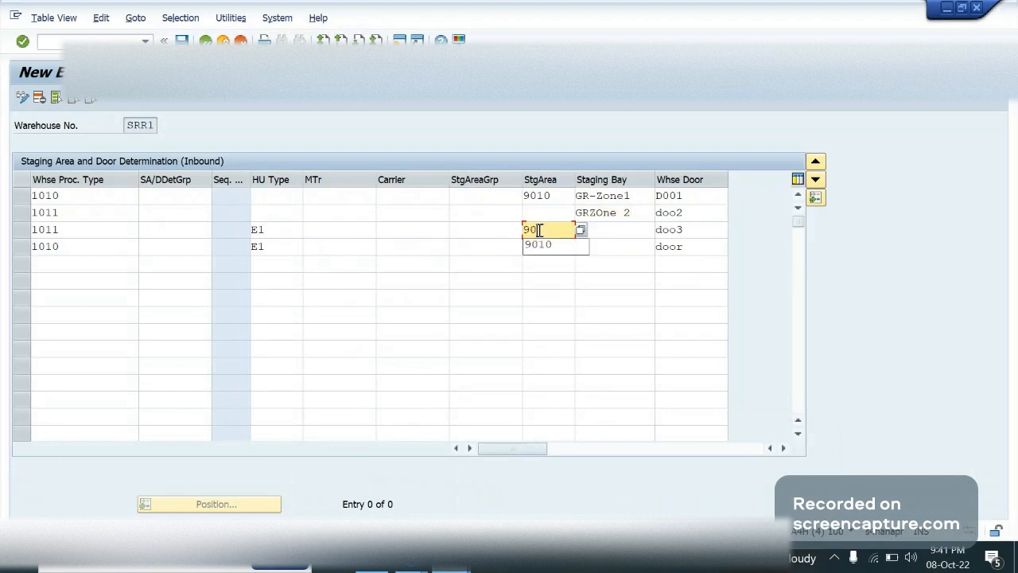
pyautogui.write('11')
pyautogui.click(623, 228)
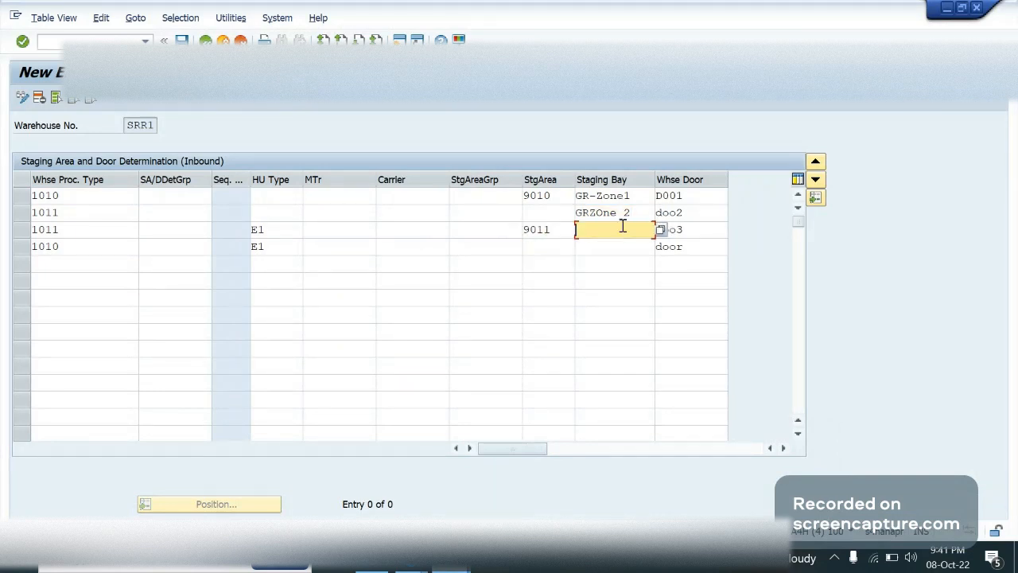
pyautogui.write('G')
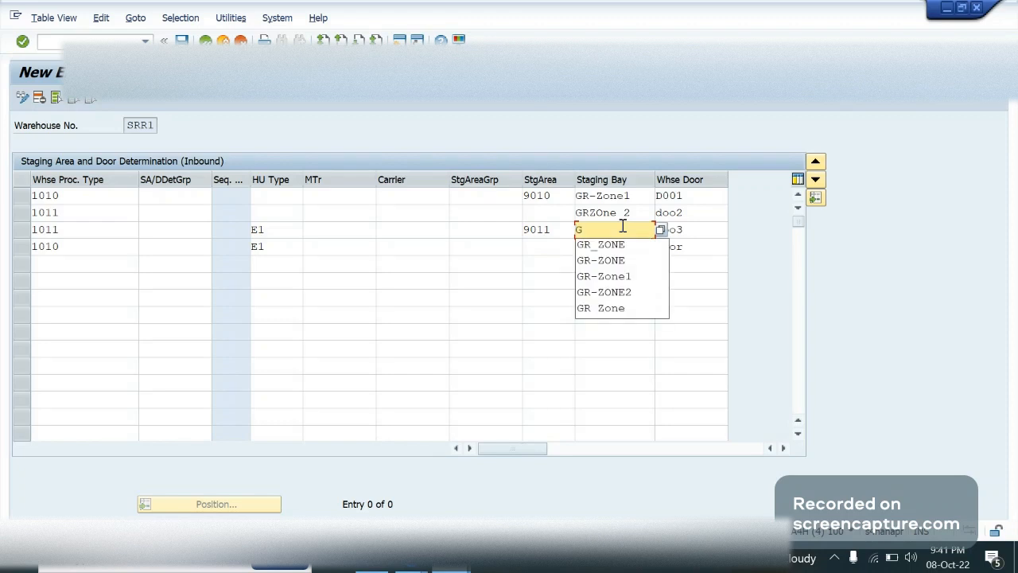
pyautogui.write('R3')
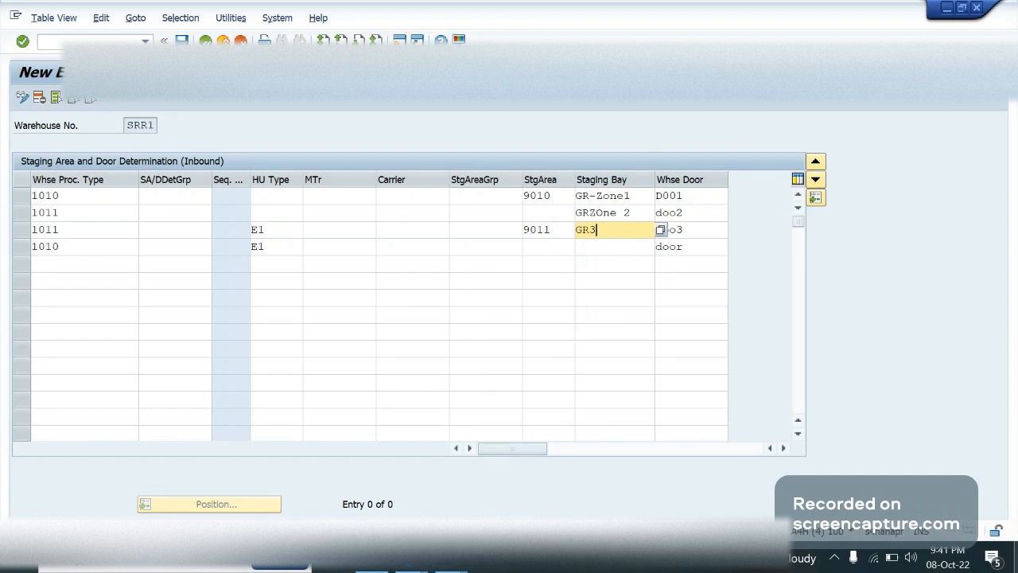
# Open the presentation 1 Warehouse Setup.pptx from the EWM Training folder in File Explorer
pyautogui.click(411, 558)
pyautogui.press('super+d')
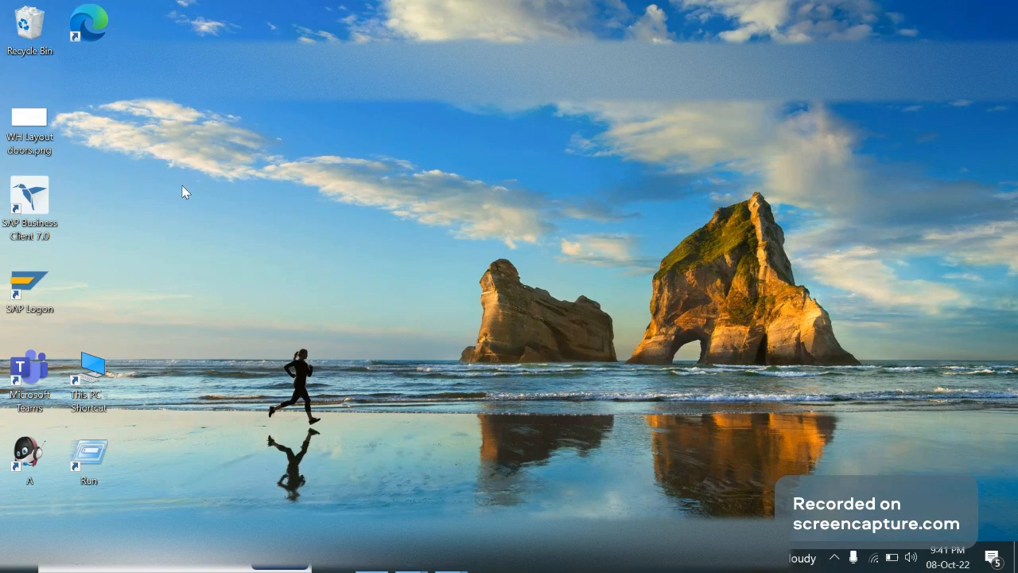
pyautogui.press('super+e')
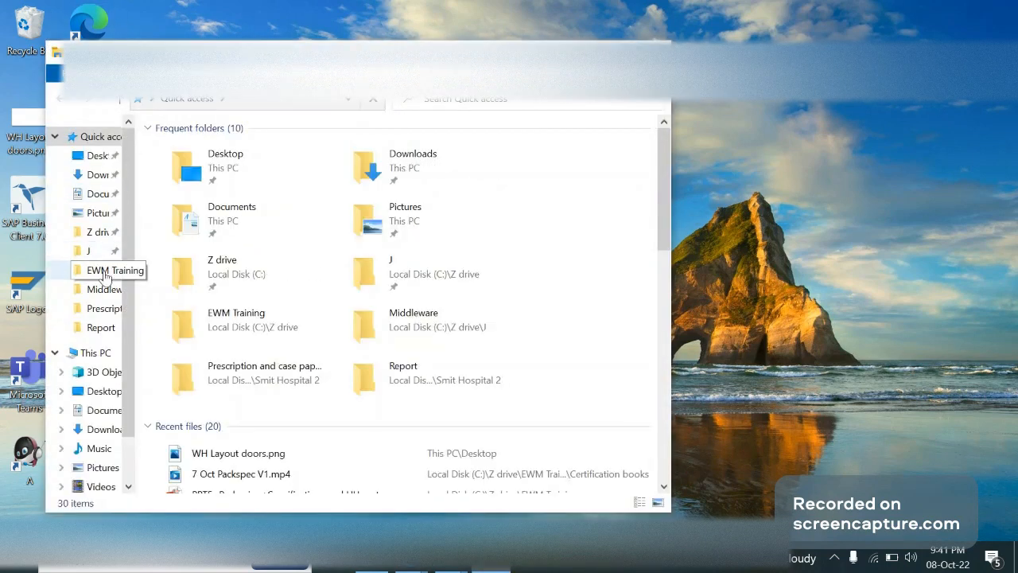
pyautogui.click(104, 271)
pyautogui.press('super+Up')
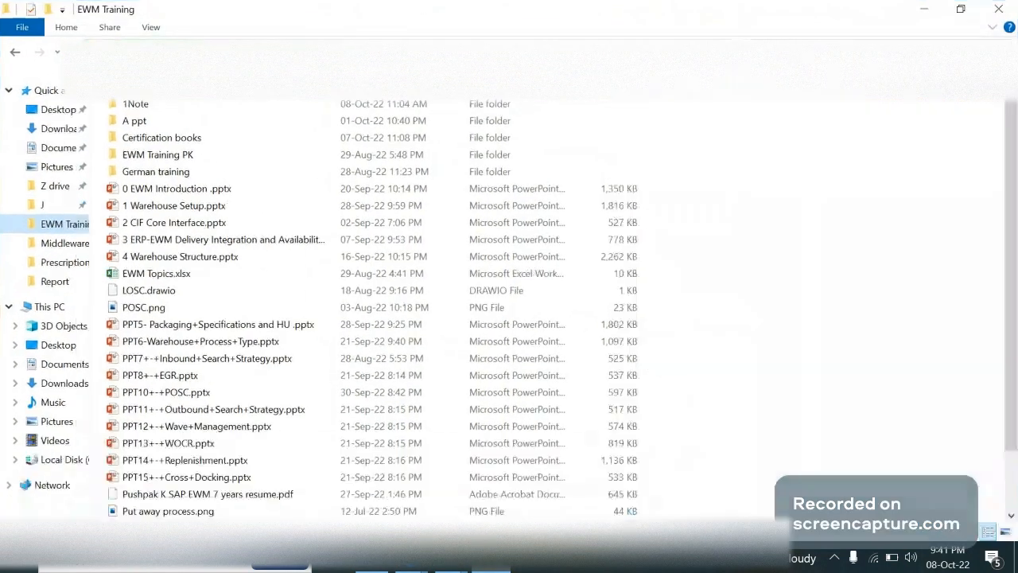
pyautogui.click(174, 208)
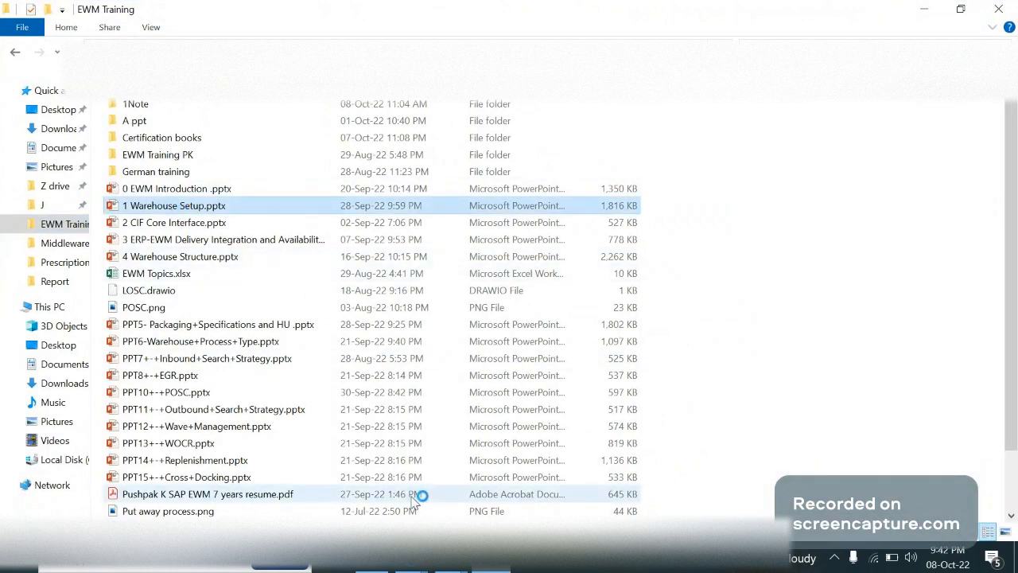
pyautogui.press('Return')
pyautogui.moveTo(411, 563)
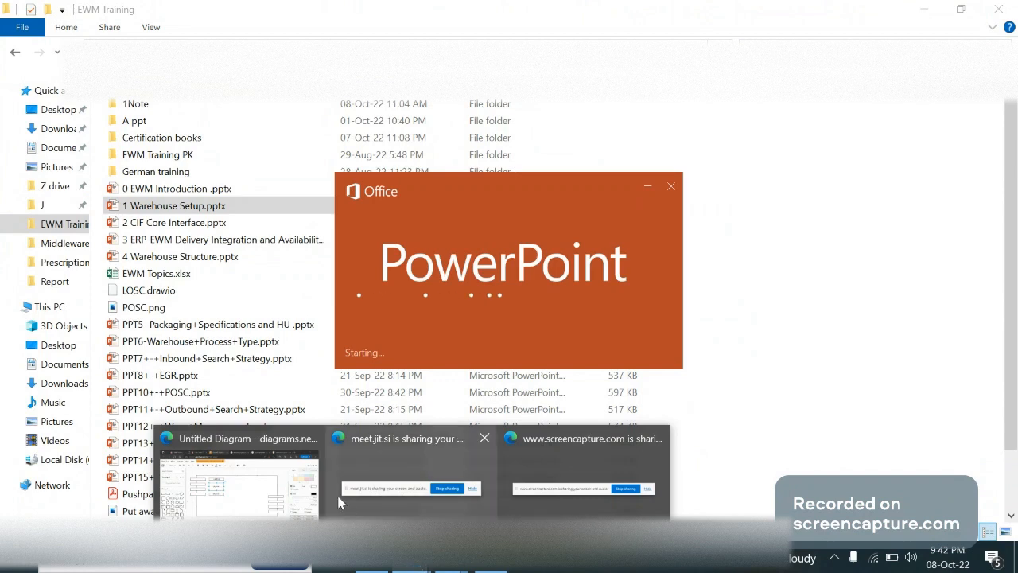
pyautogui.moveTo(336, 493)
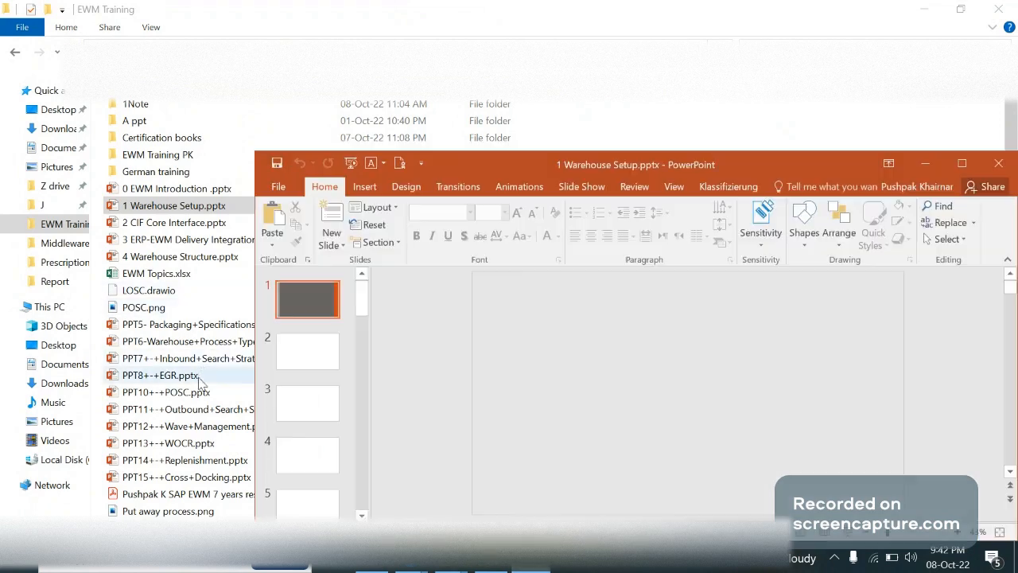
# Switch to the Warehouse Setup presentation in PowerPoint, maximize it and display the warehouse illustration on slide 8
pyautogui.click(200, 391)
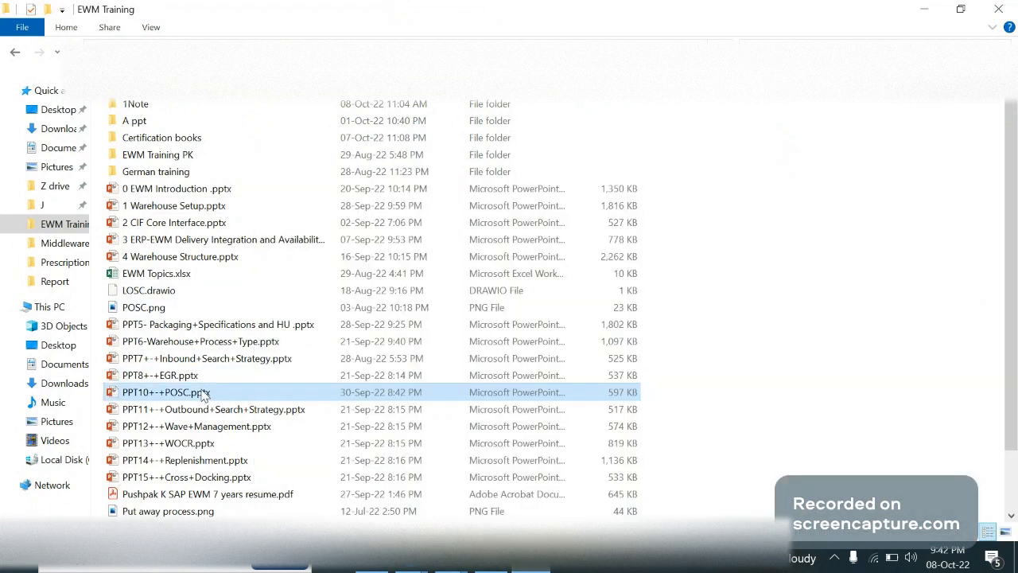
pyautogui.click(534, 567)
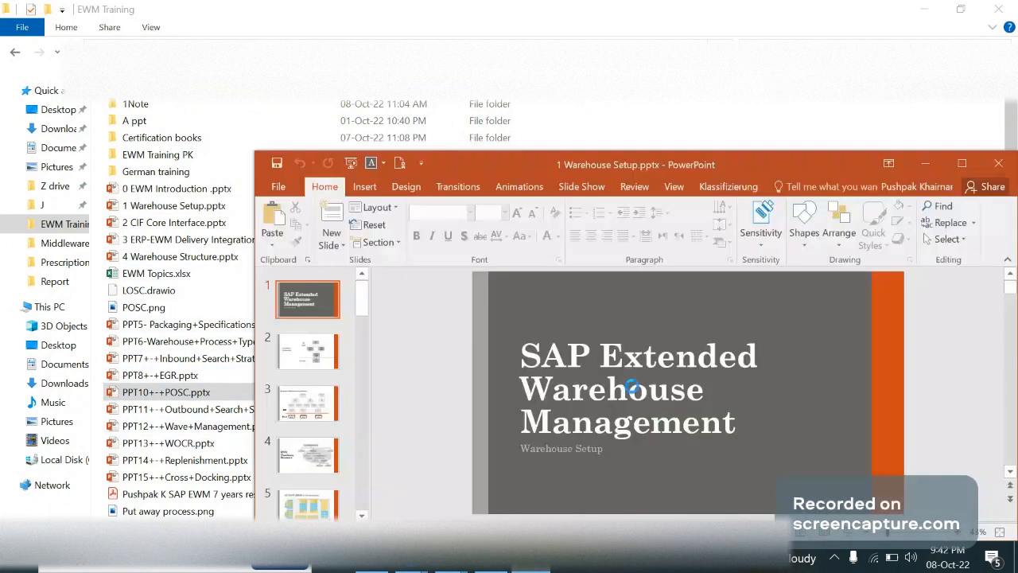
pyautogui.doubleClick(787, 166)
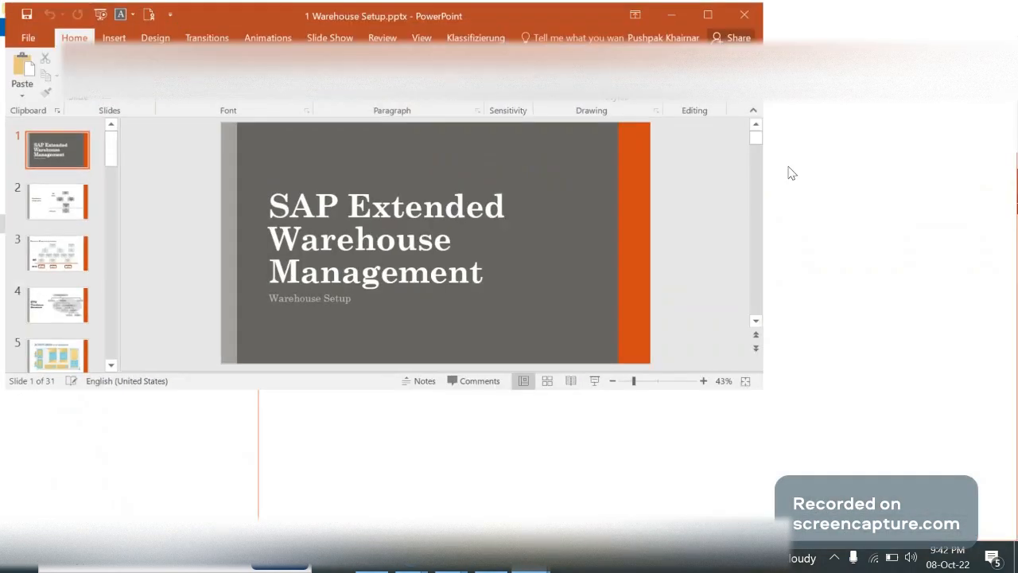
pyautogui.moveTo(146, 164); pyautogui.dragTo(146, 250)
pyautogui.click(74, 164)
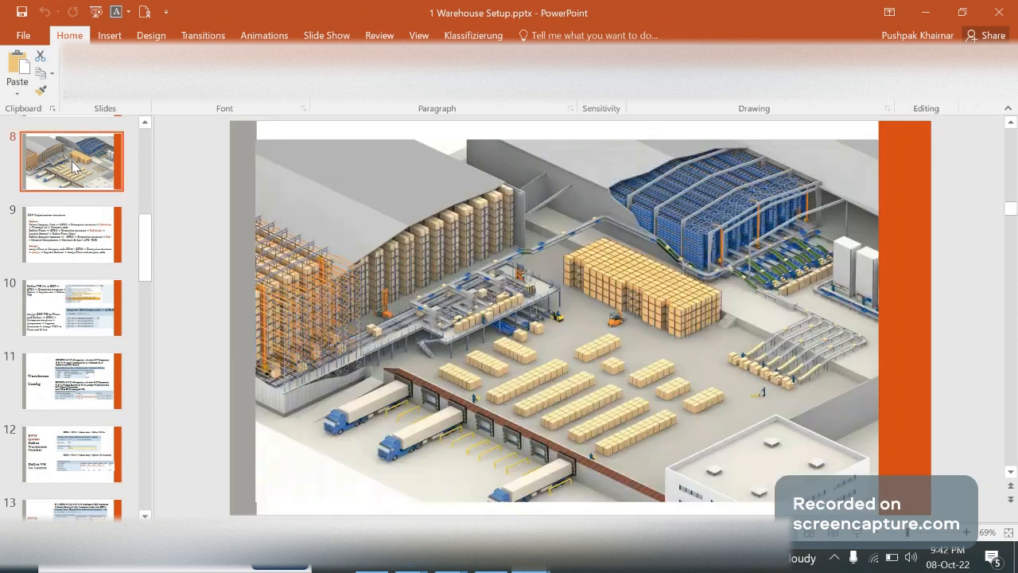
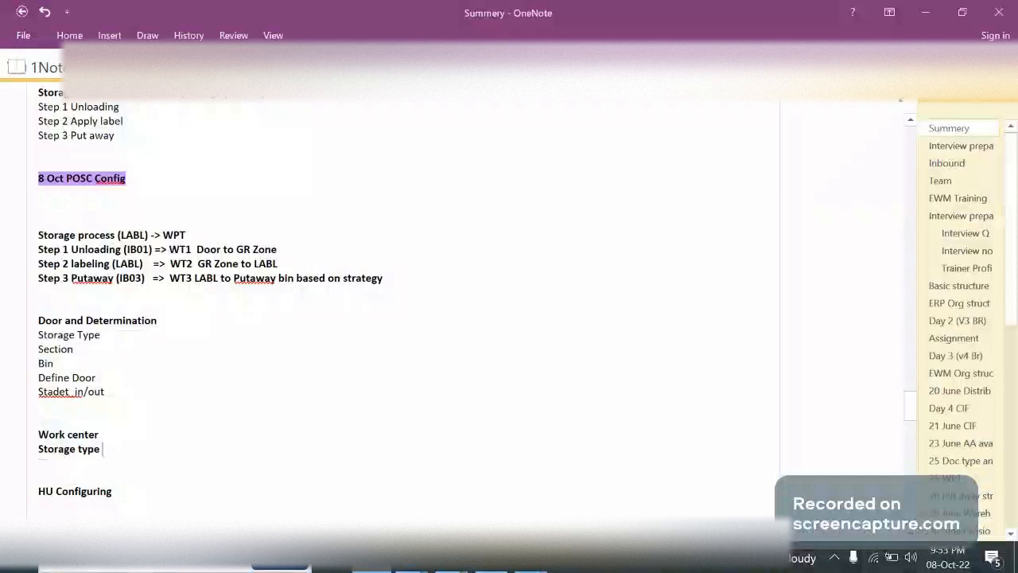
# Add (WC) to the Work center's storage type line and (DOOR) to the Storage Type line under Door and Determination
pyautogui.write('WC)')
pyautogui.click(117, 333)
pyautogui.write('(DOOR)')
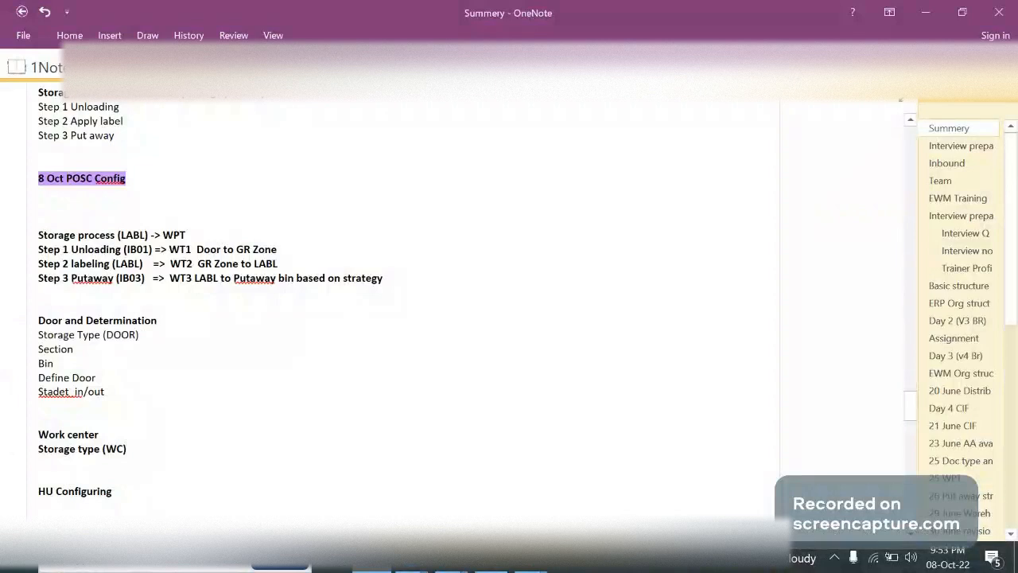
# Add the lines Section and Bin below Storage type (WC) in the Work center notes
pyautogui.click(138, 451)
pyautogui.press('Return')
pyautogui.write('Section')
pyautogui.press('Down')
pyautogui.write('Bin')
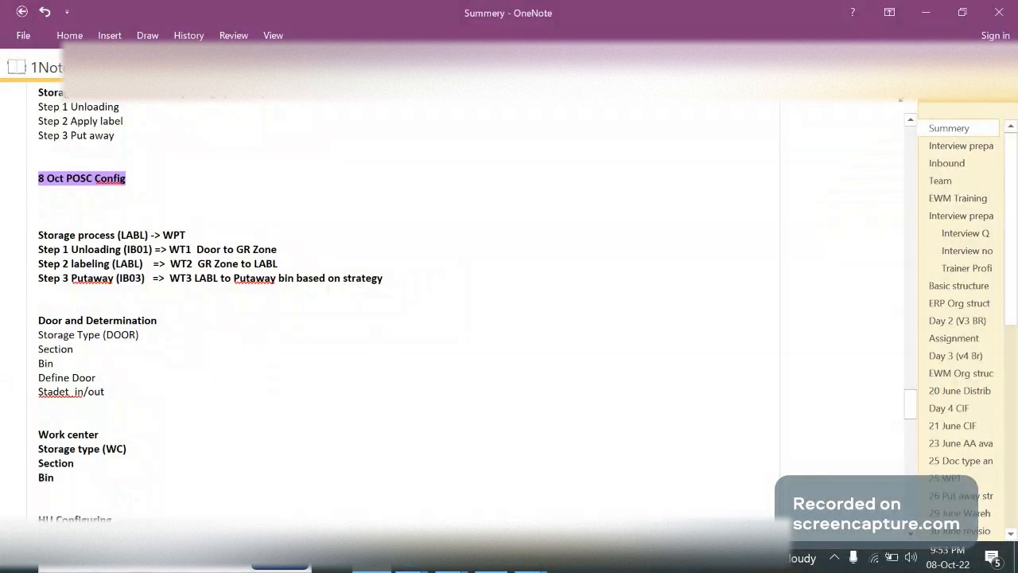
# Add the line Define WC below Bin in the Work center notes
pyautogui.press('Return')
pyautogui.write('Define')
pyautogui.moveTo(79, 477); pyautogui.dragTo(39, 450)
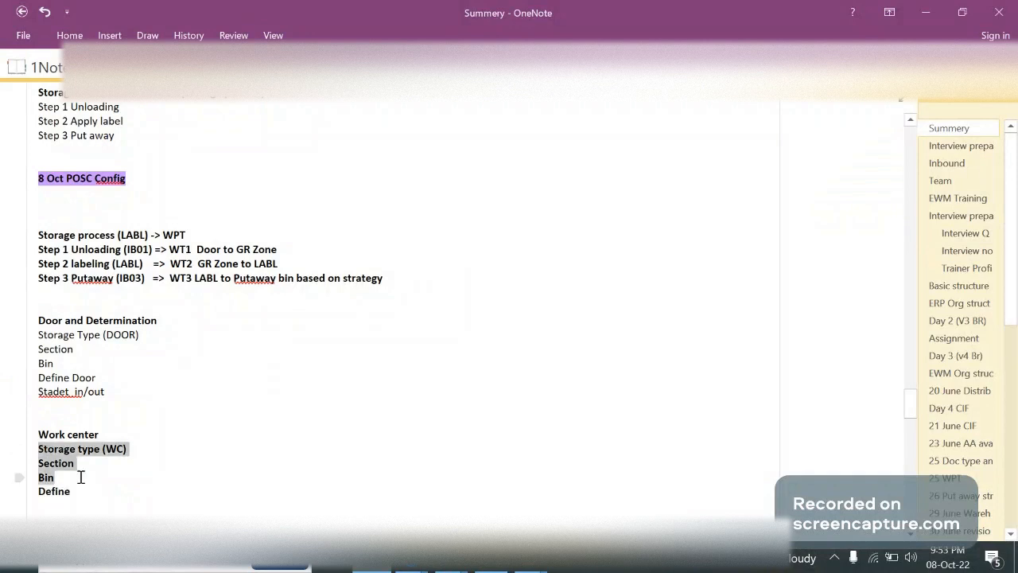
pyautogui.click(84, 491)
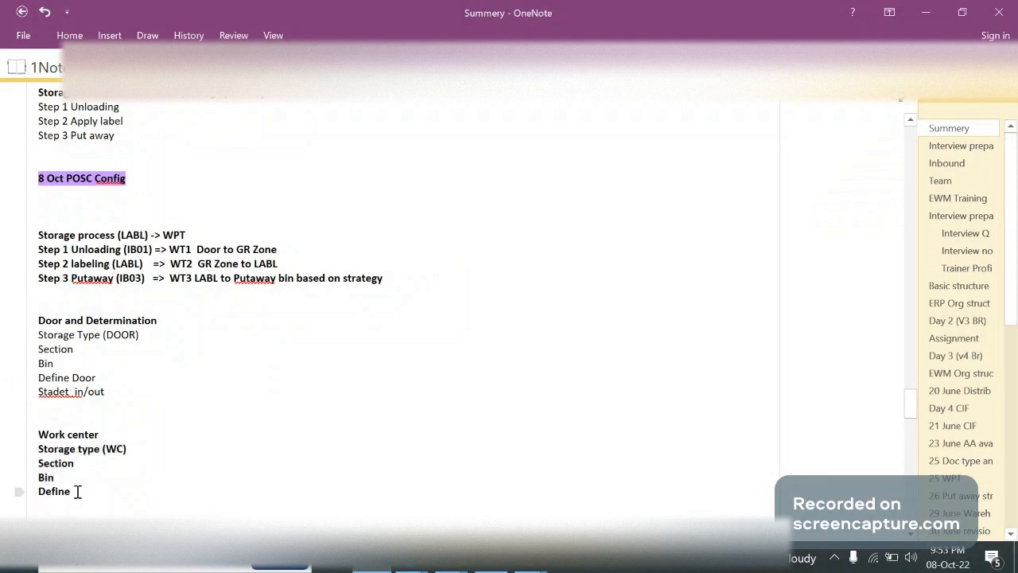
pyautogui.write('WC')
pyautogui.press('Return')
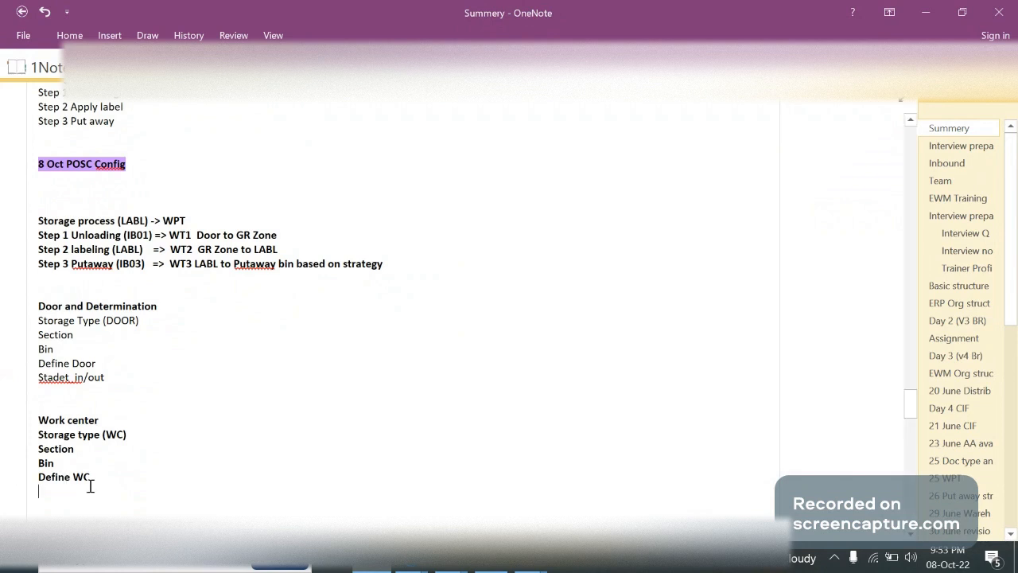
# Switch to SAP, open the Specify Work Center Layout activity and narrow the Description column to examine the layouts
pyautogui.hotkey('alt', 'Tab')
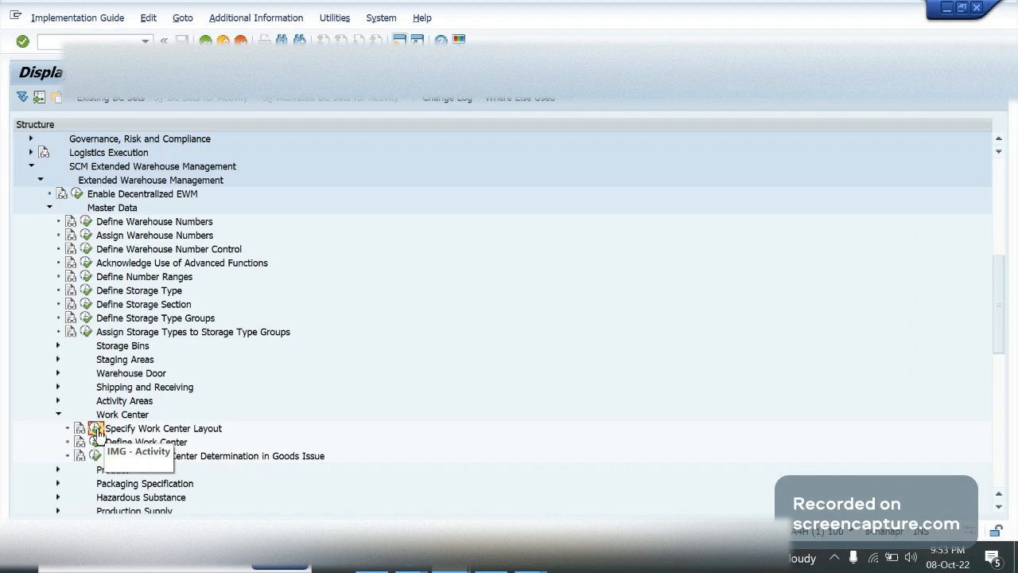
pyautogui.click(190, 431)
pyautogui.click(94, 430)
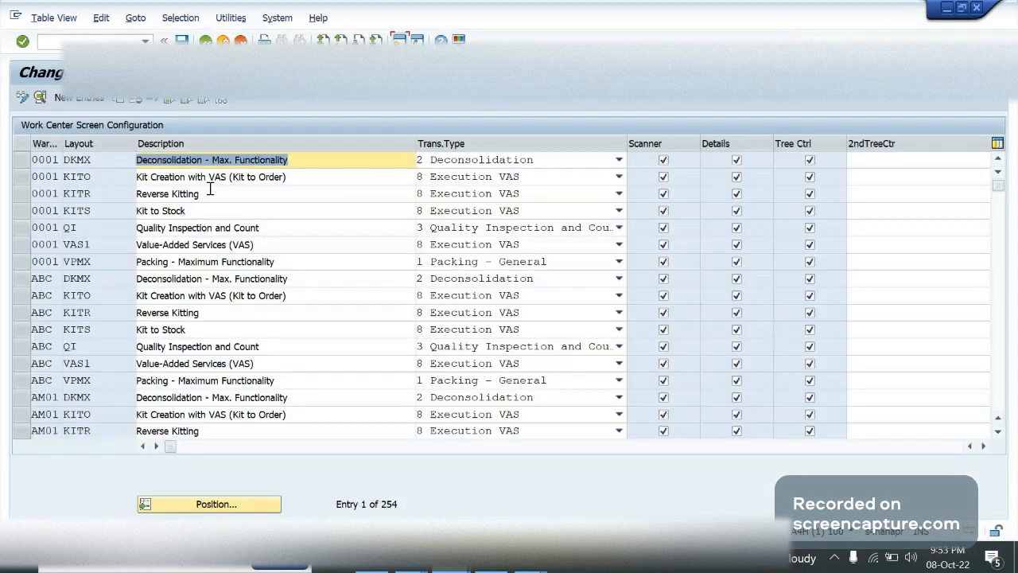
pyautogui.click(94, 210)
pyautogui.click(96, 239)
pyautogui.click(101, 189)
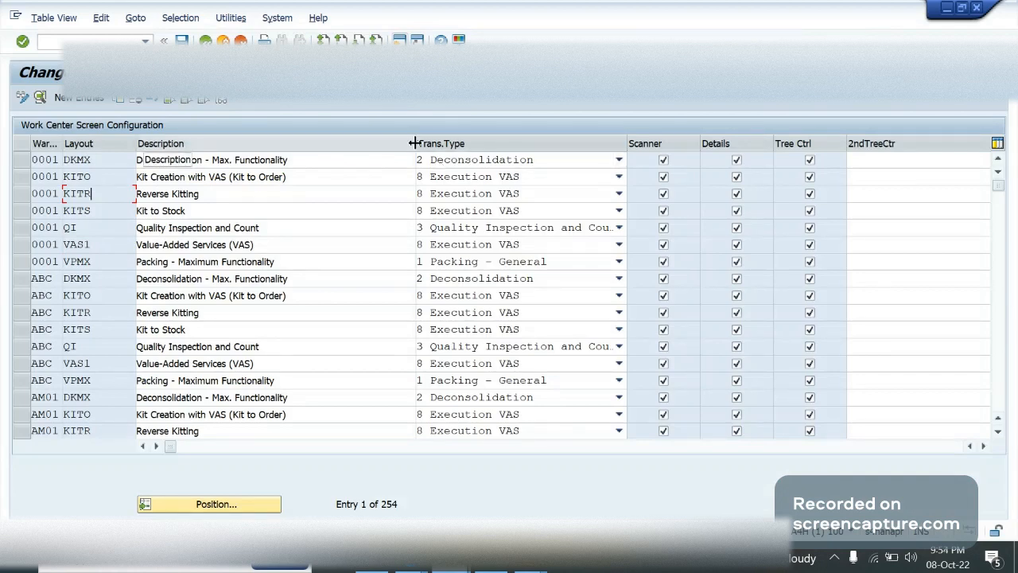
pyautogui.moveTo(417, 146); pyautogui.dragTo(299, 151)
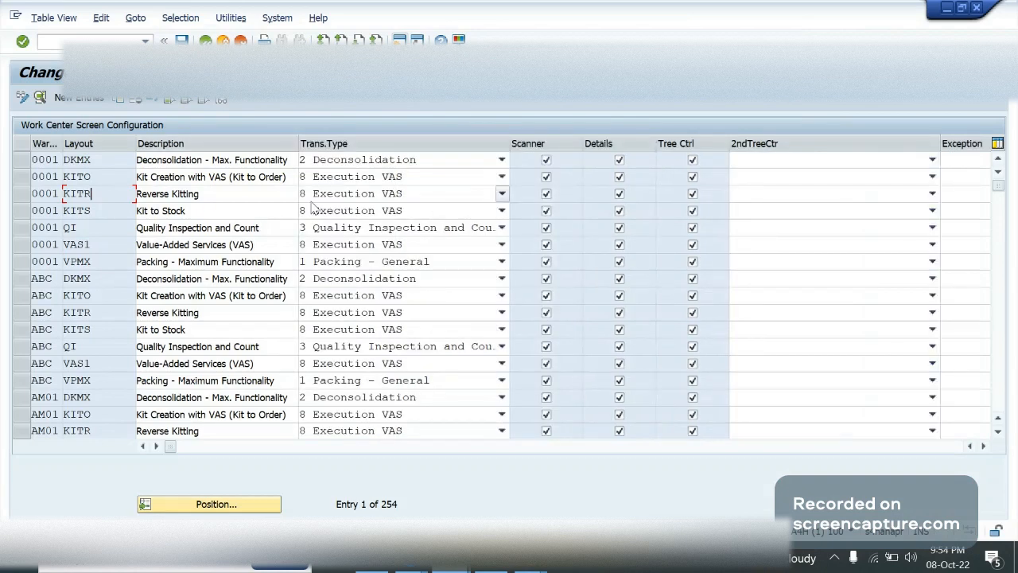
# Try transaction type 8 Execution VAS for the DKMX layout of warehouse 0001 and review the other available types
pyautogui.click(410, 163)
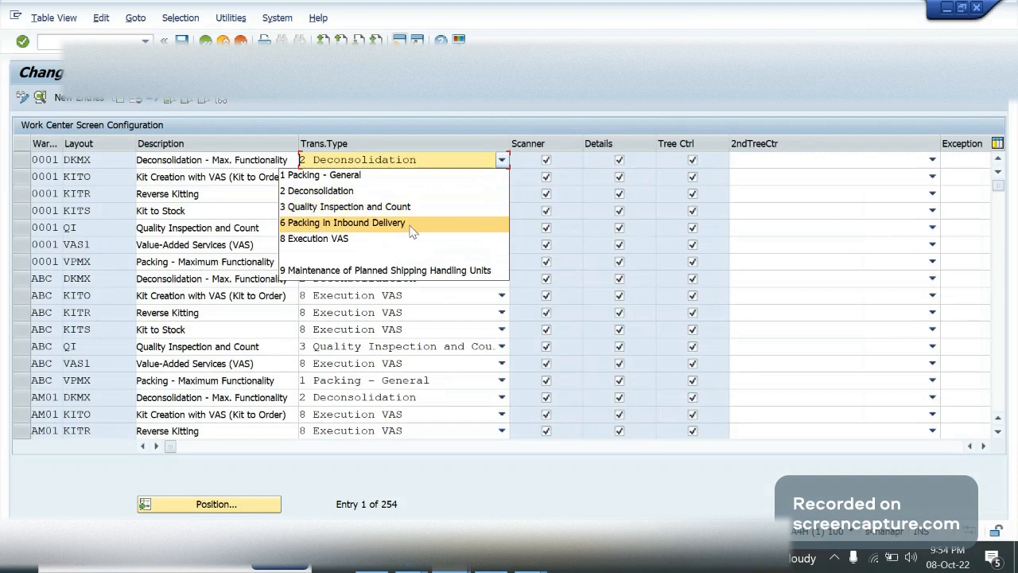
pyautogui.click(323, 240)
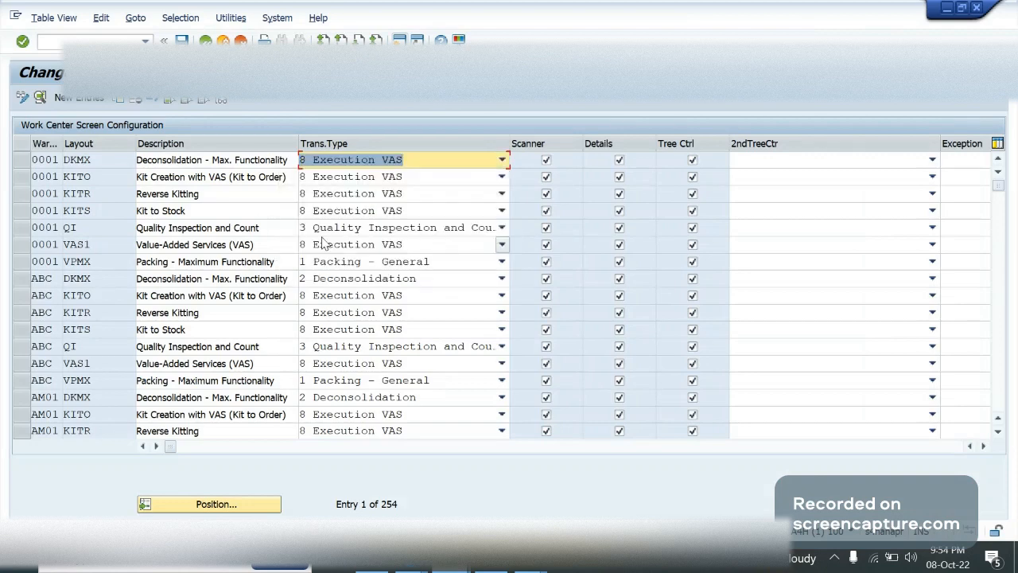
pyautogui.click(433, 164)
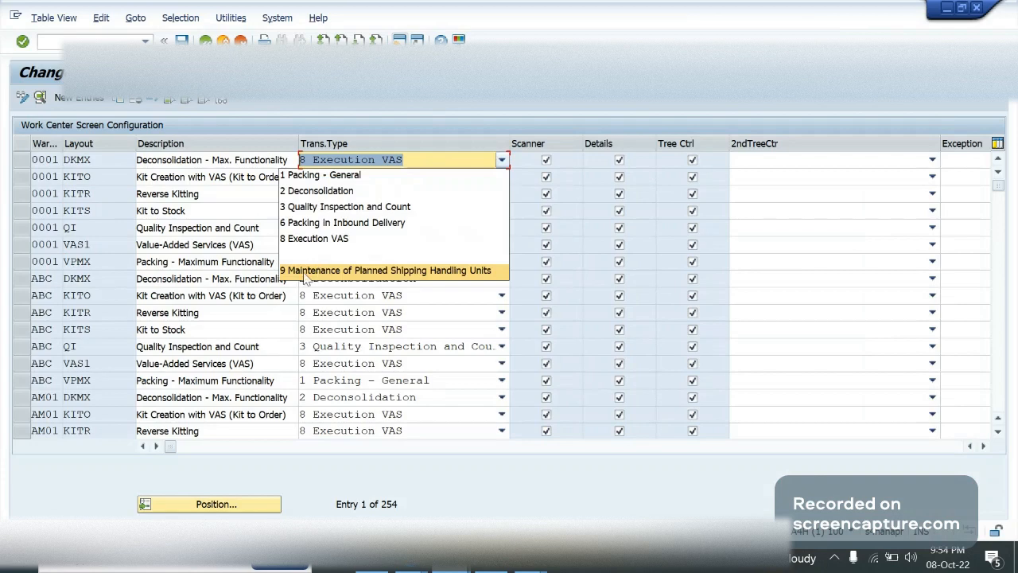
pyautogui.click(402, 302)
pyautogui.click(401, 303)
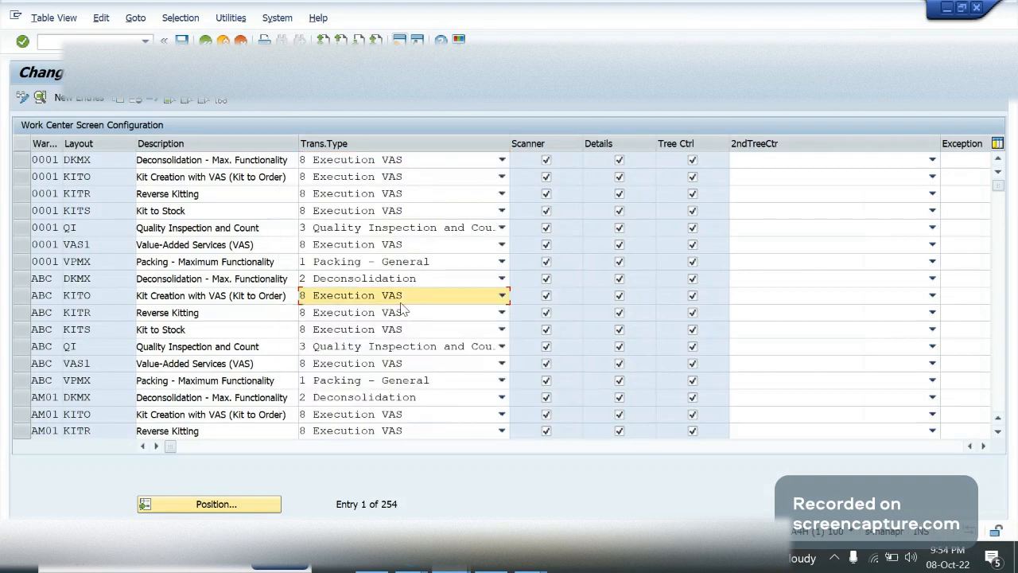
# Check the transaction type options for the KITR layout of warehouse 0001 and exit the layout configuration without saving
pyautogui.press('F1')
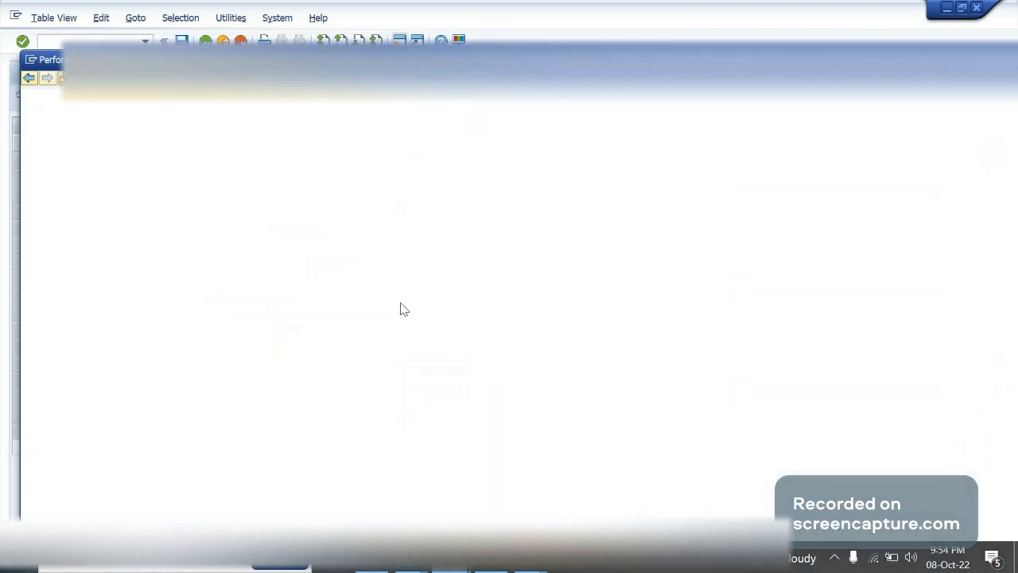
pyautogui.press('Escape')
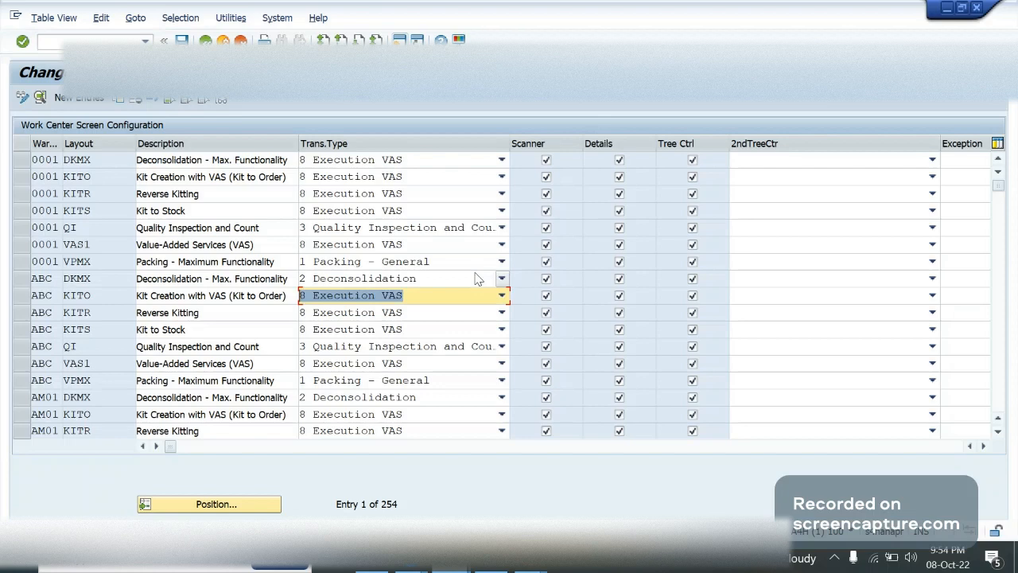
pyautogui.click(406, 199)
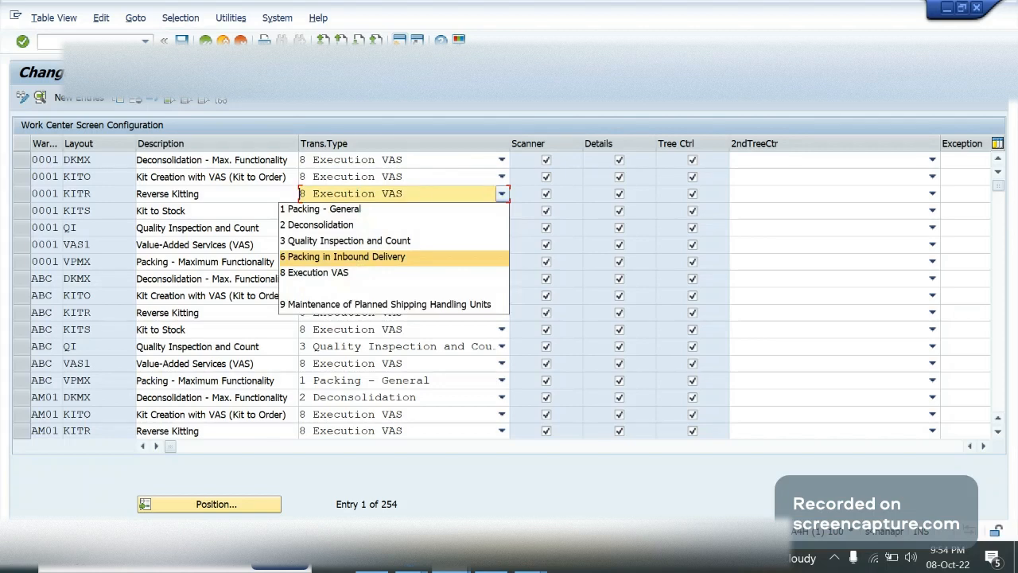
pyautogui.press('Escape')
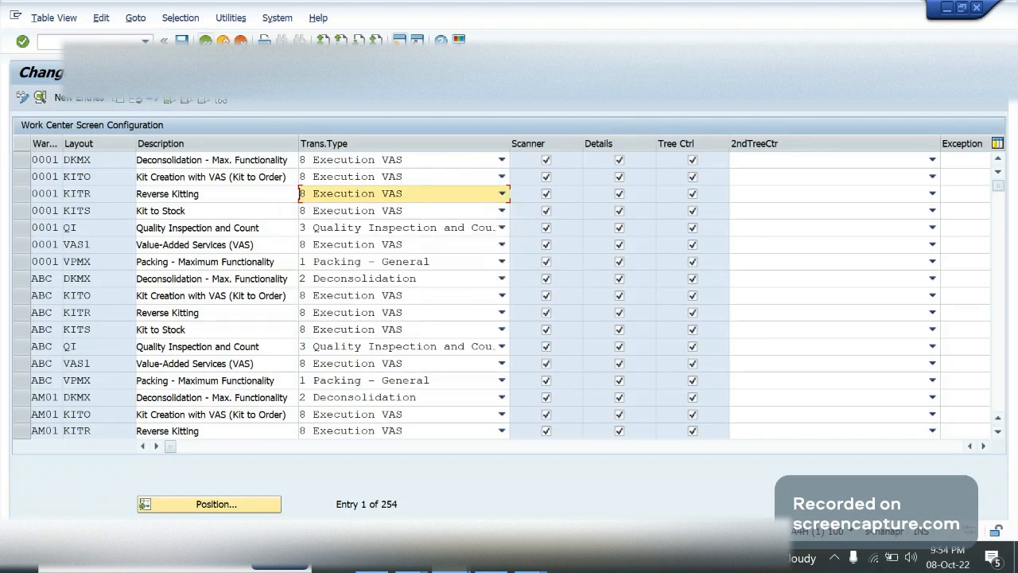
pyautogui.press('F3')
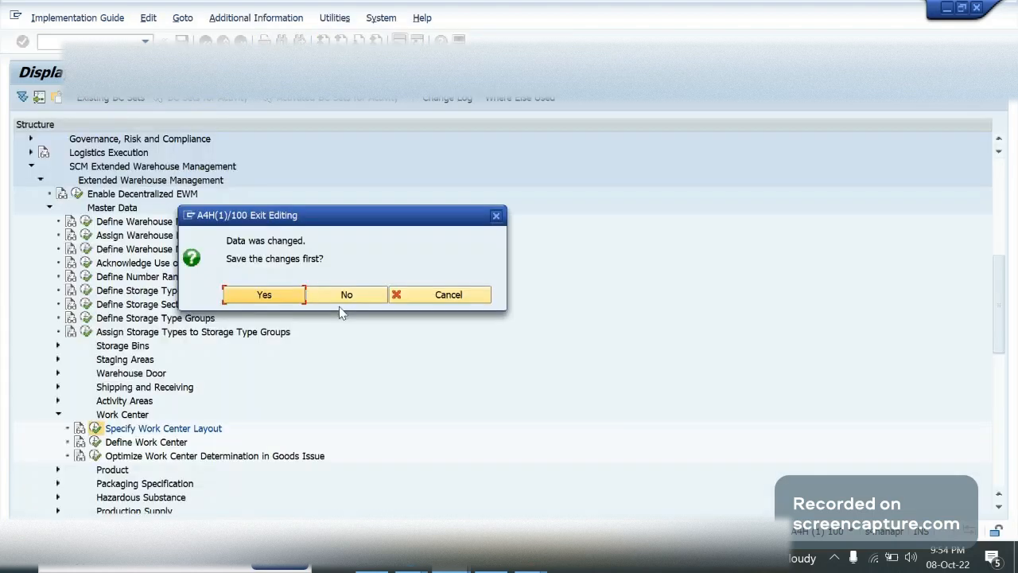
pyautogui.click(341, 301)
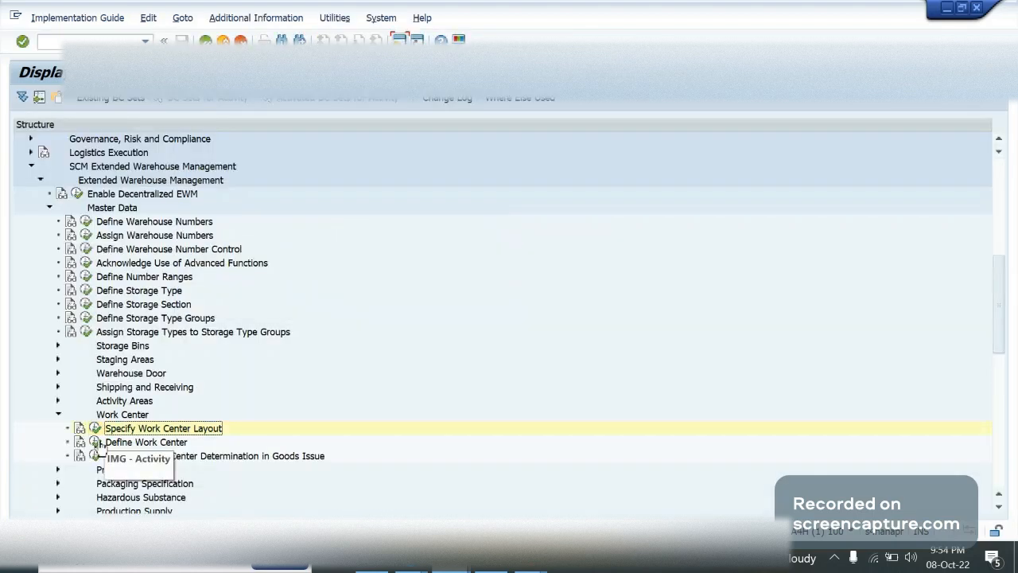
# Open the Define Work Center activity and position the table at the entries for warehouse GA09
pyautogui.doubleClick(167, 443)
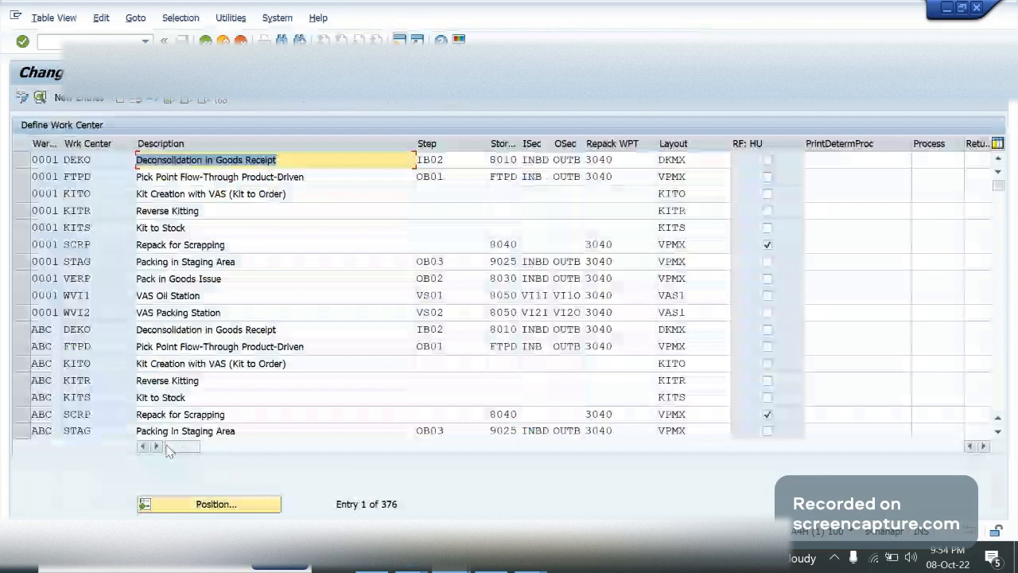
pyautogui.click(100, 166)
pyautogui.click(107, 194)
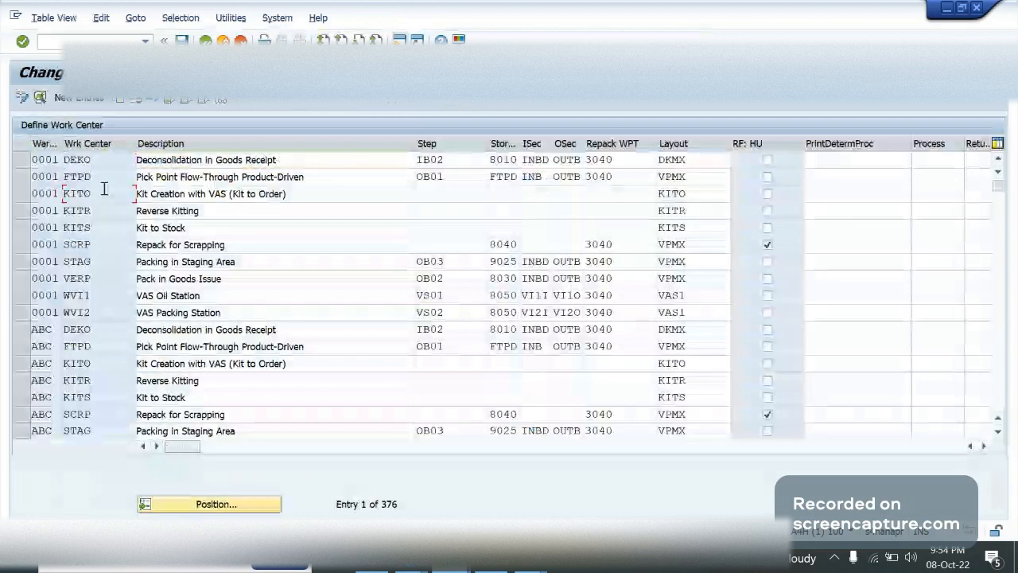
pyautogui.click(215, 508)
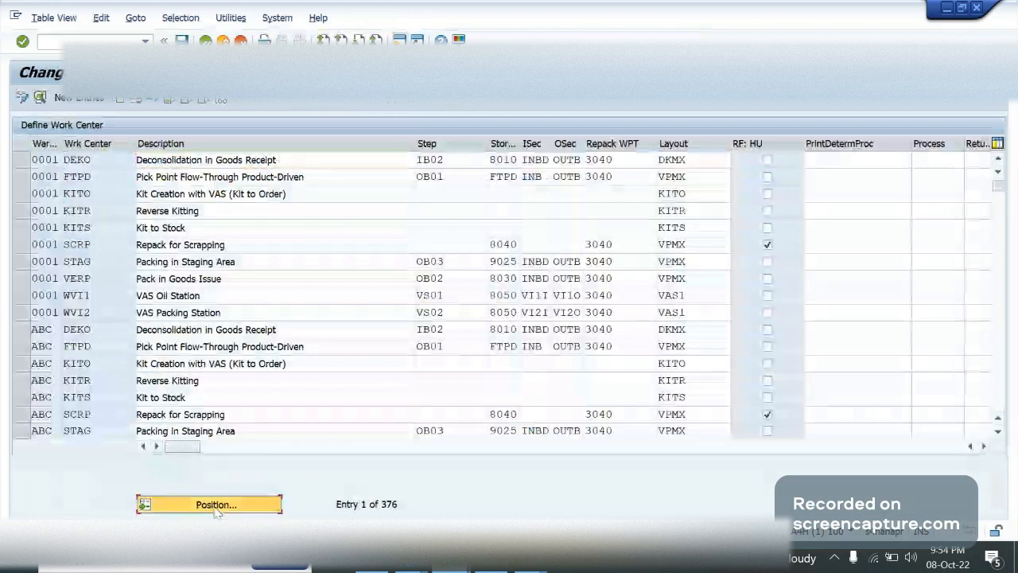
pyautogui.write('ga09')
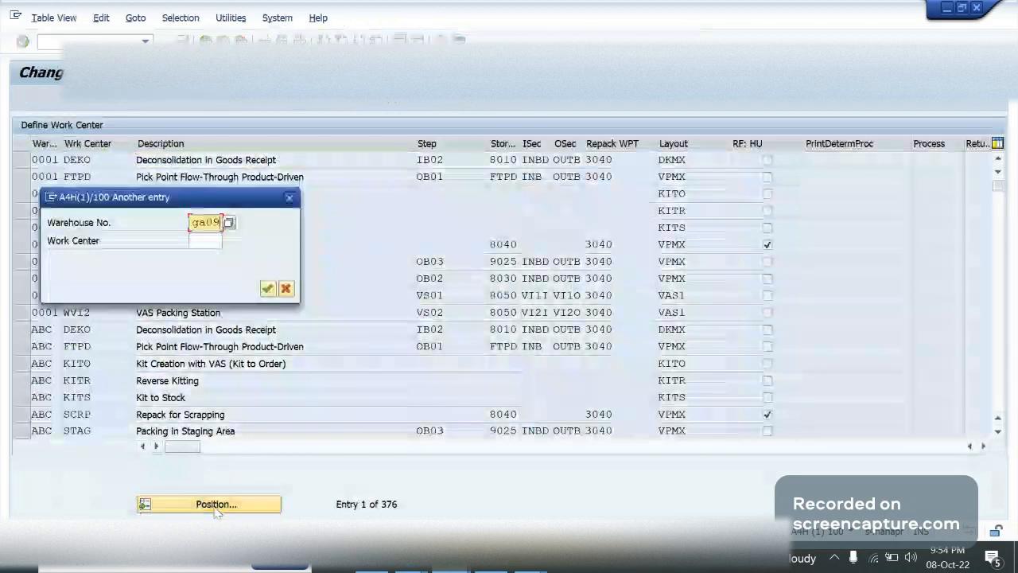
pyautogui.press('Return')
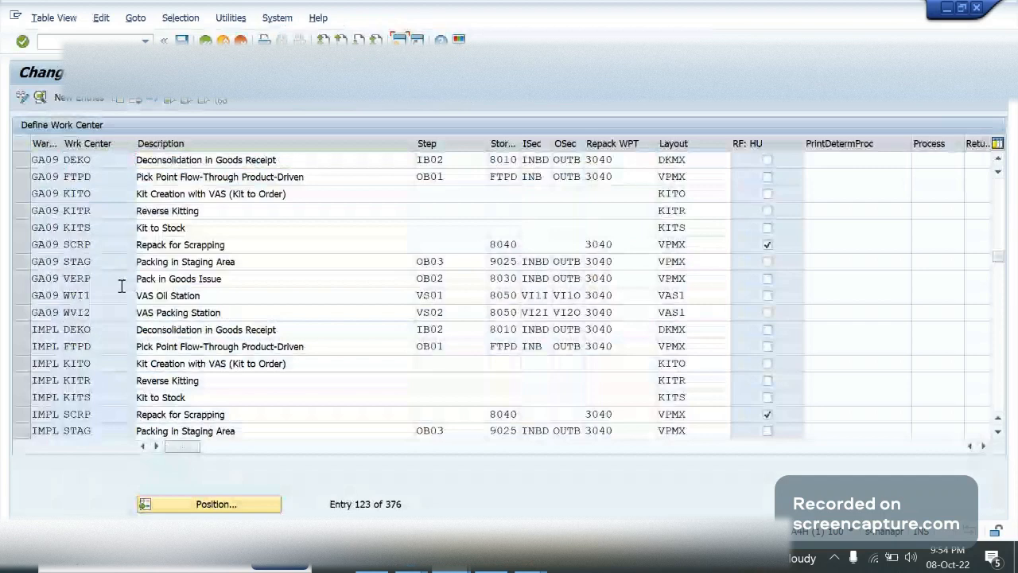
# Examine the work center code, description and step of the GA09 entry DEKO
pyautogui.click(22, 161)
pyautogui.click(106, 166)
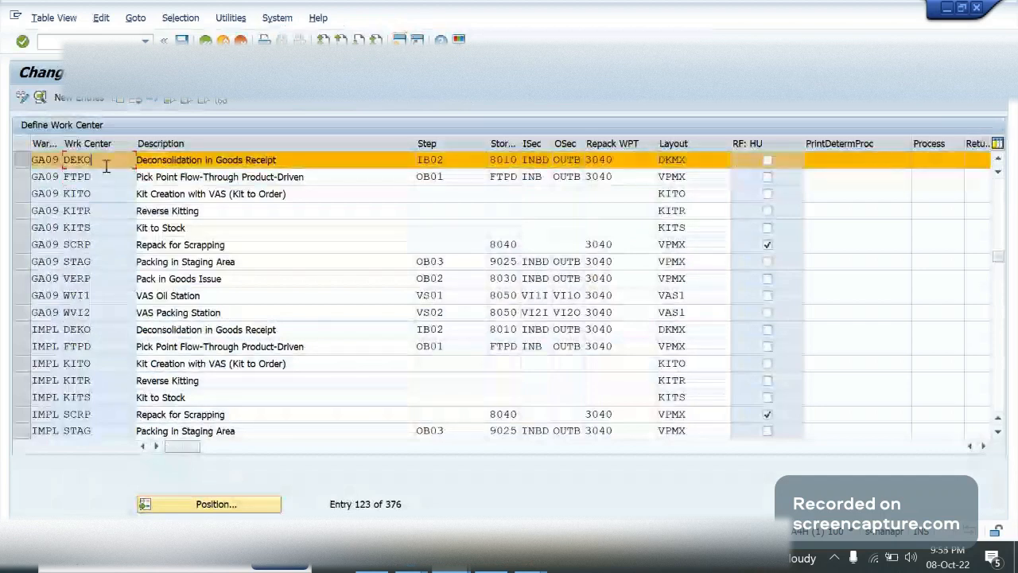
pyautogui.moveTo(101, 159); pyautogui.dragTo(65, 159)
pyautogui.click(104, 173)
pyautogui.click(116, 161)
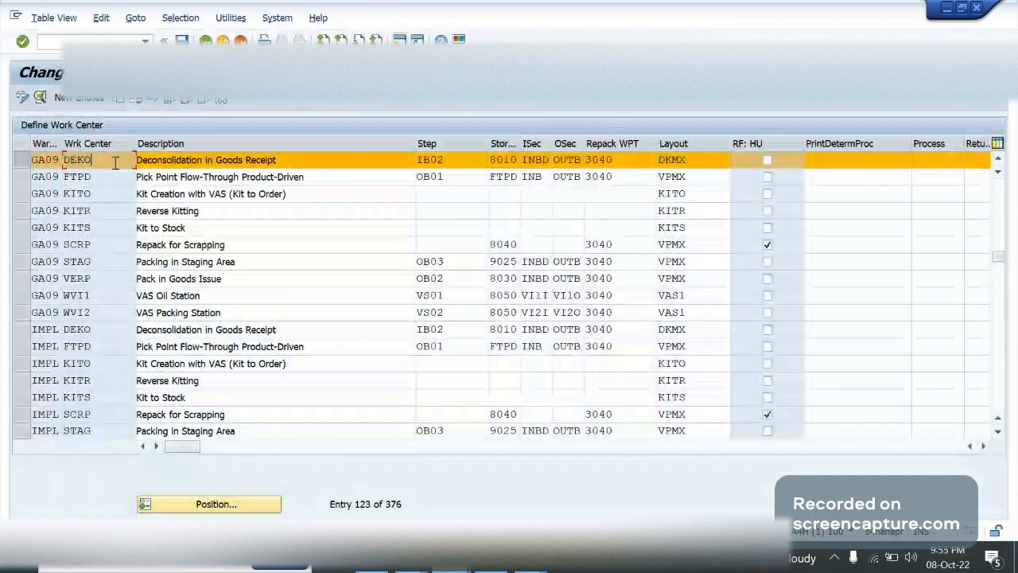
pyautogui.click(132, 161)
pyautogui.click(304, 162)
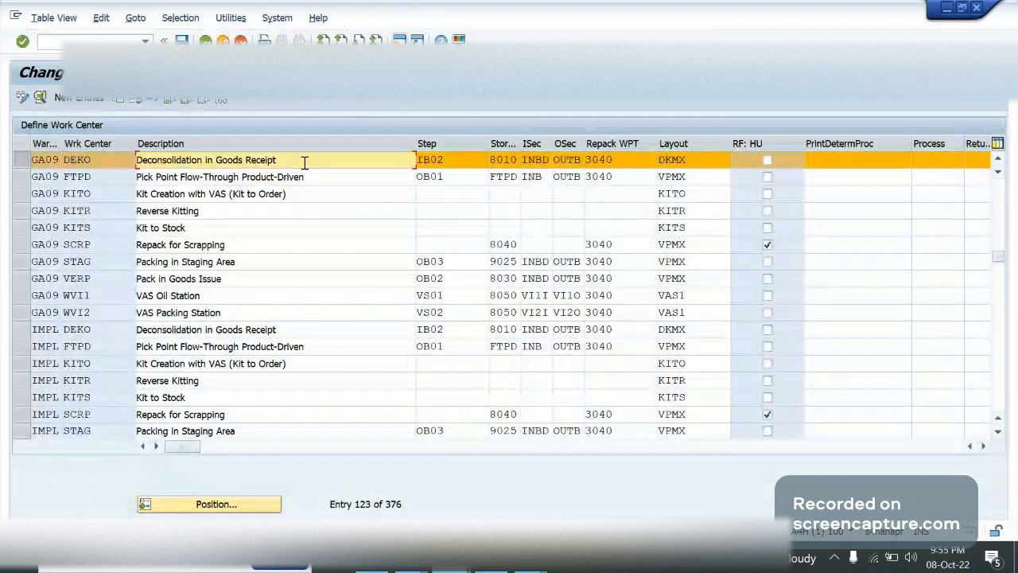
pyautogui.click(460, 160)
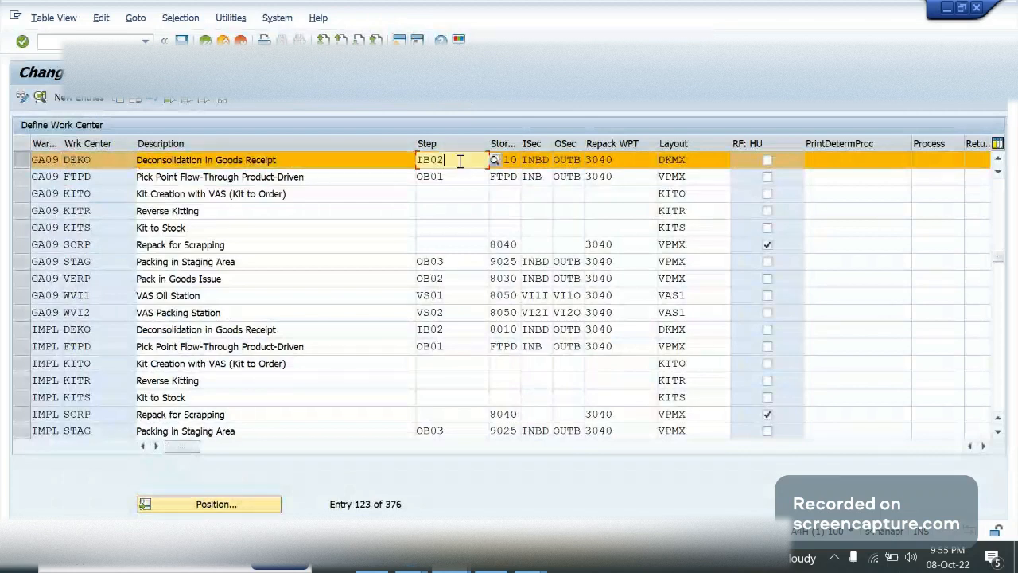
# Review the unloading, labeling and putaway steps in the OneNote notes and return to the SAP work center table
pyautogui.hotkey('alt', 'Tab')
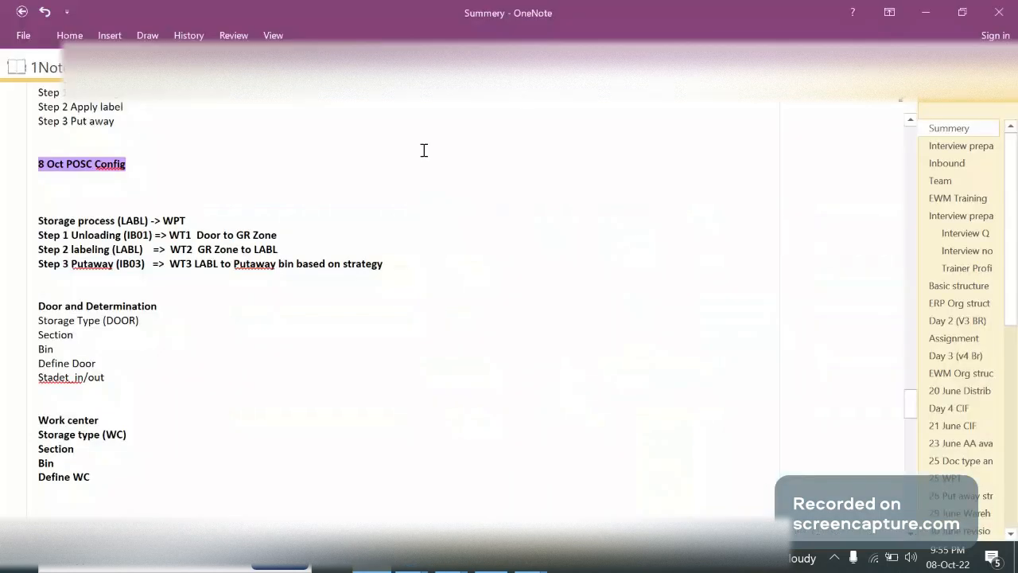
pyautogui.doubleClick(94, 235)
pyautogui.doubleClick(92, 249)
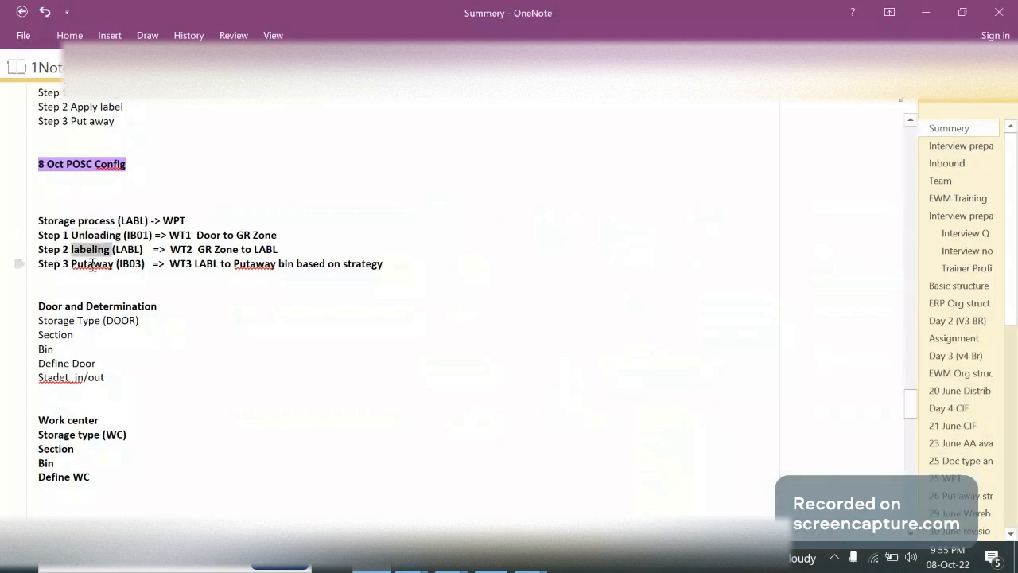
pyautogui.doubleClick(92, 263)
pyautogui.hotkey('alt', 'Tab')
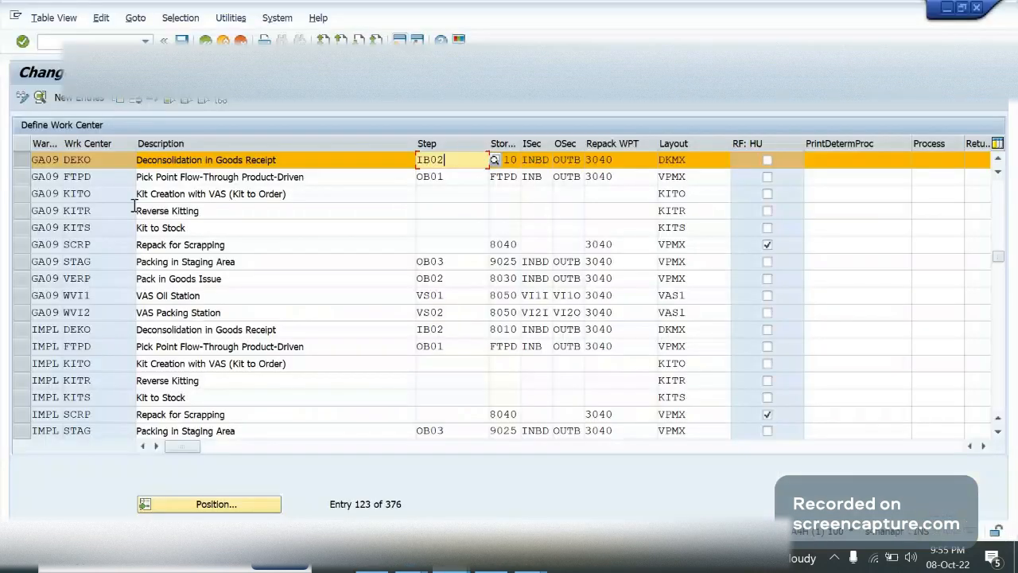
# Copy the GA09 work center entry DEKO and name the copy LABL
pyautogui.click(16, 160)
pyautogui.click(18, 160)
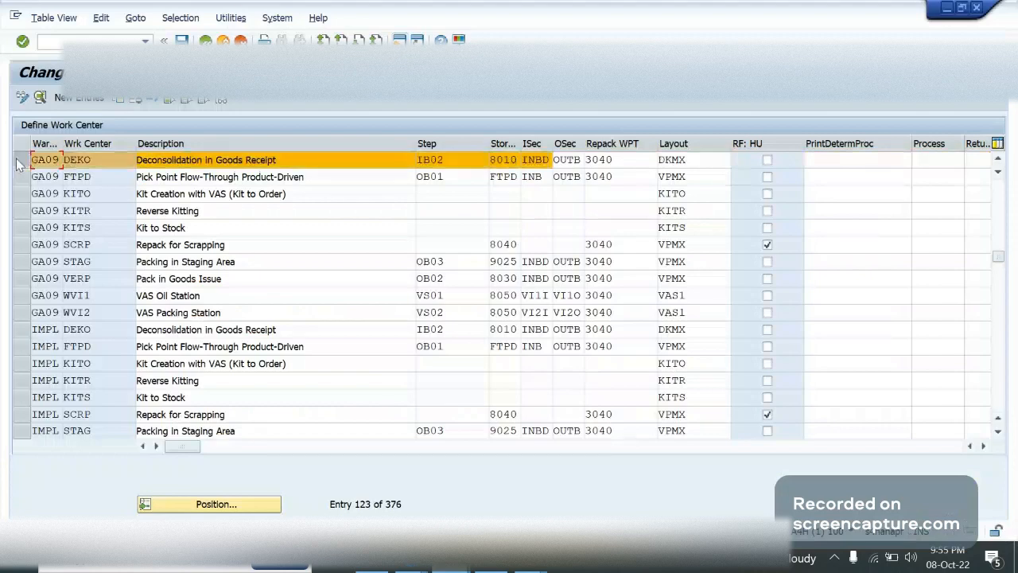
pyautogui.click(118, 100)
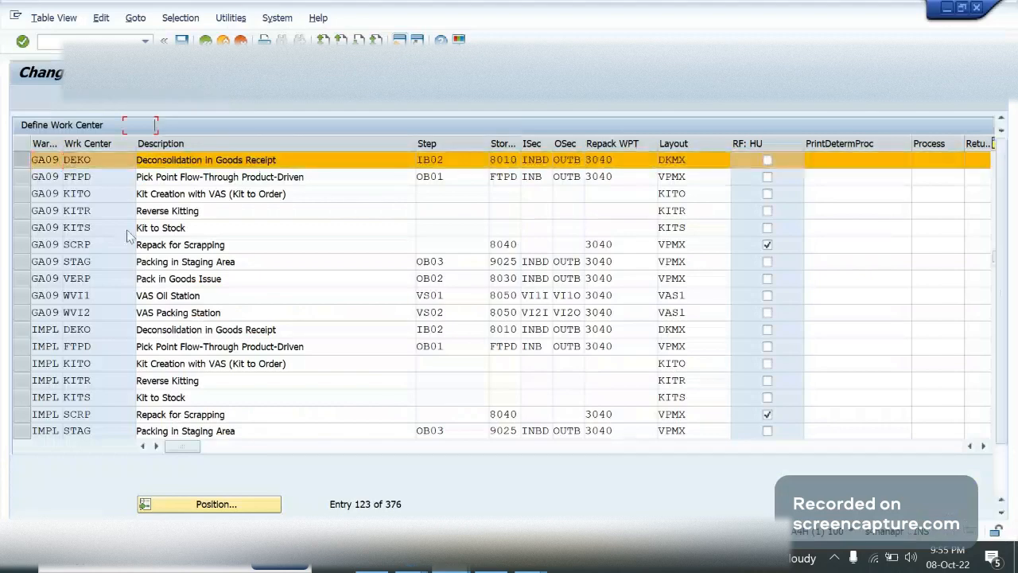
pyautogui.press('Tab')
pyautogui.write('LABL')
pyautogui.press('Tab')
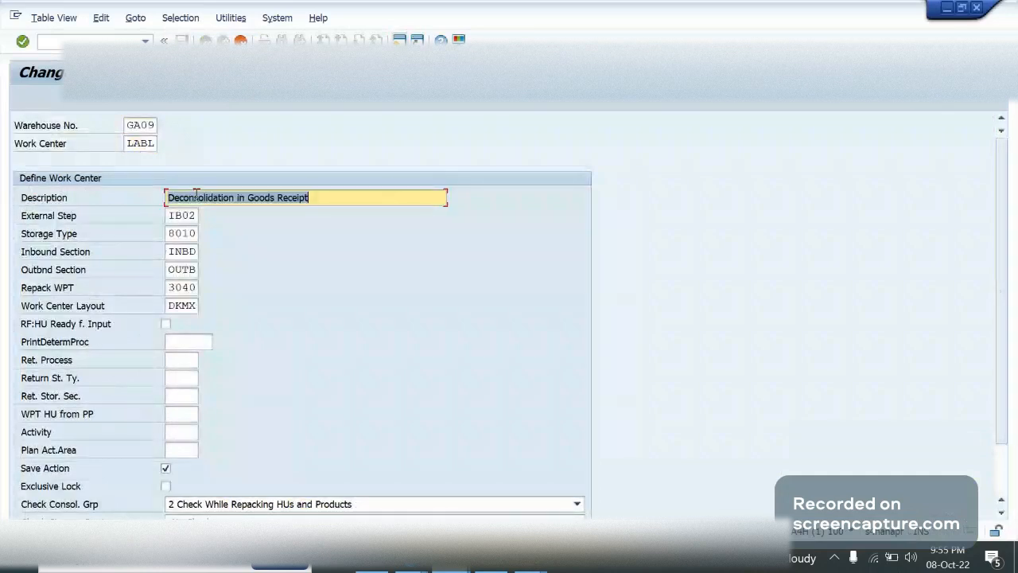
# Change the LABL work center description to "Label in Goods Receipt"
pyautogui.moveTo(255, 198); pyautogui.dragTo(184, 199)
pyautogui.moveTo(292, 198); pyautogui.dragTo(206, 199)
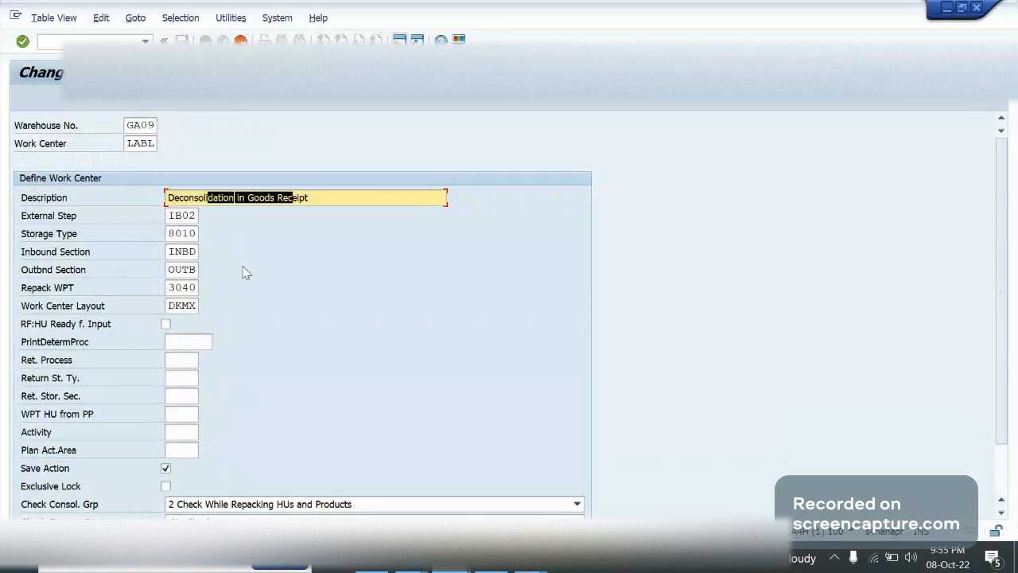
pyautogui.press('BackSpace')
pyautogui.press('BackSpace')
pyautogui.press('BackSpace')
pyautogui.press('BackSpace')
pyautogui.press('BackSpace')
pyautogui.press('BackSpace')
pyautogui.press('BackSpace')
pyautogui.press('BackSpace')
pyautogui.press('BackSpace')
pyautogui.press('BackSpace')
pyautogui.press('BackSpace')
pyautogui.press('BackSpace')
pyautogui.press('BackSpace')
pyautogui.press('BackSpace')
pyautogui.press('BackSpace')
pyautogui.write('L')
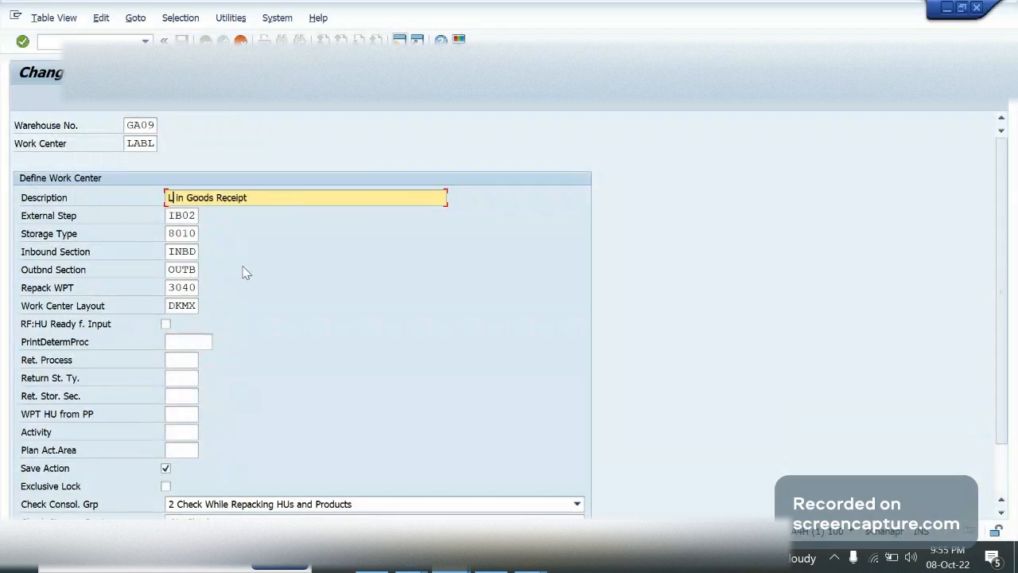
pyautogui.write('abel')
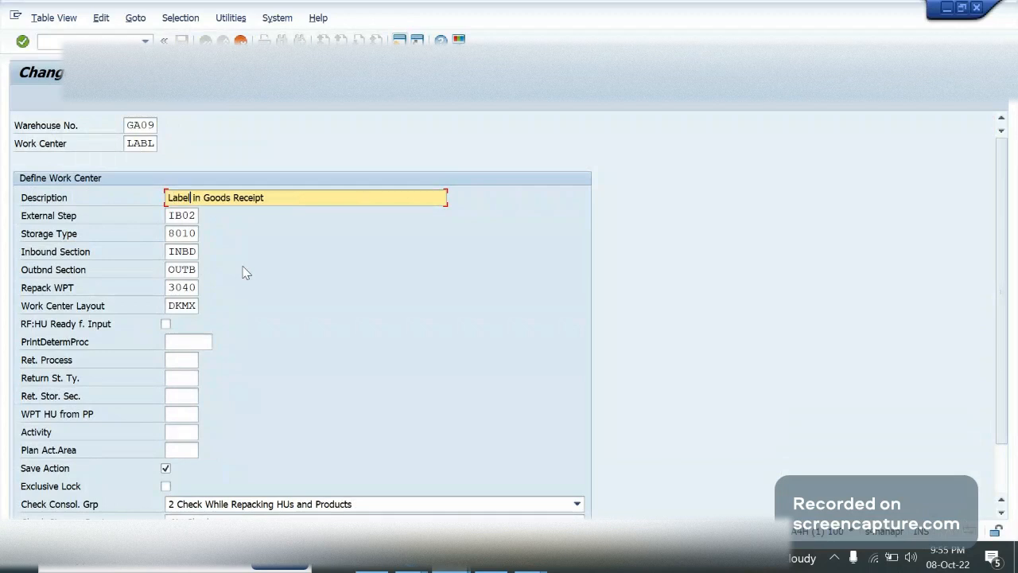
# Replace the external step of the LABL work center with CNT (Count) from the list of storage process steps
pyautogui.click(180, 218)
pyautogui.hotkey('ctrl', 'a')
pyautogui.press('BackSpace')
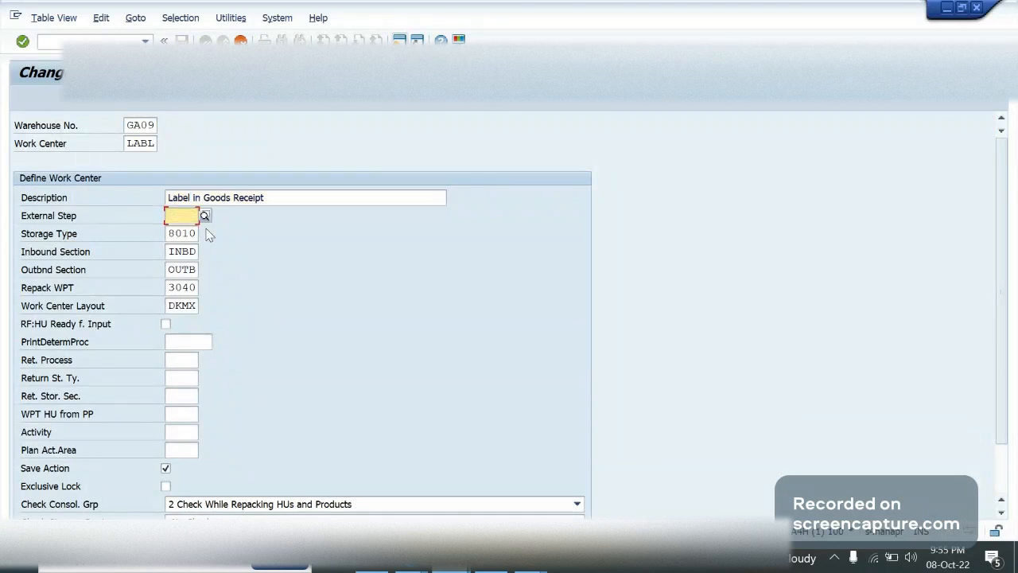
pyautogui.press('Return')
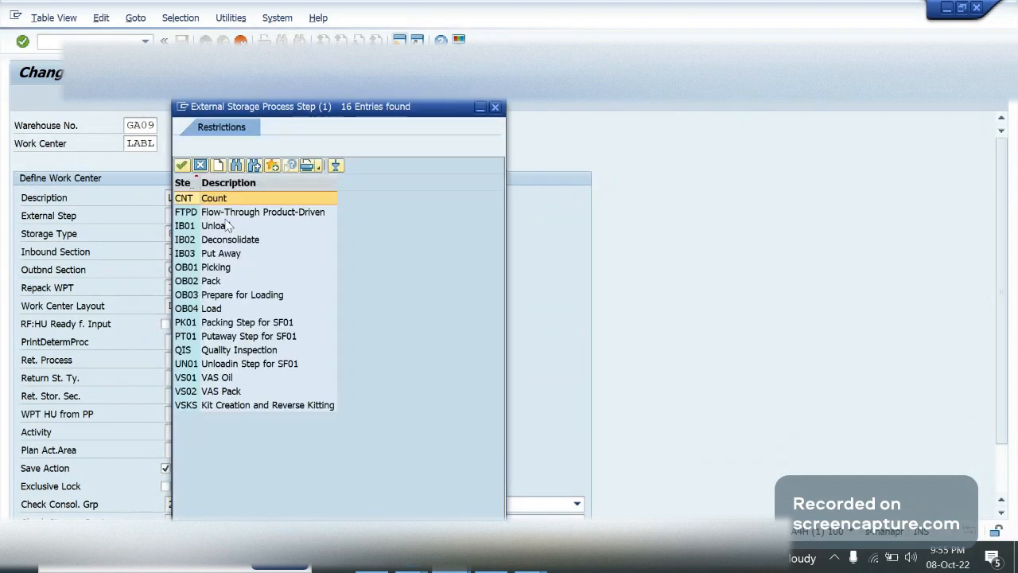
pyautogui.click(228, 226)
pyautogui.click(208, 201)
pyautogui.click(215, 215)
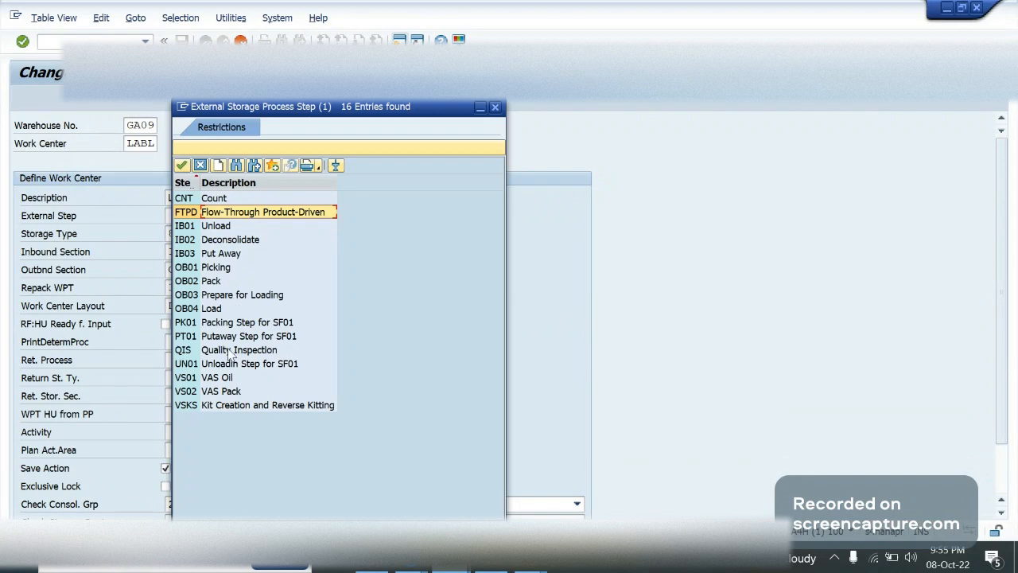
pyautogui.click(232, 406)
pyautogui.click(225, 295)
pyautogui.click(221, 267)
pyautogui.click(219, 254)
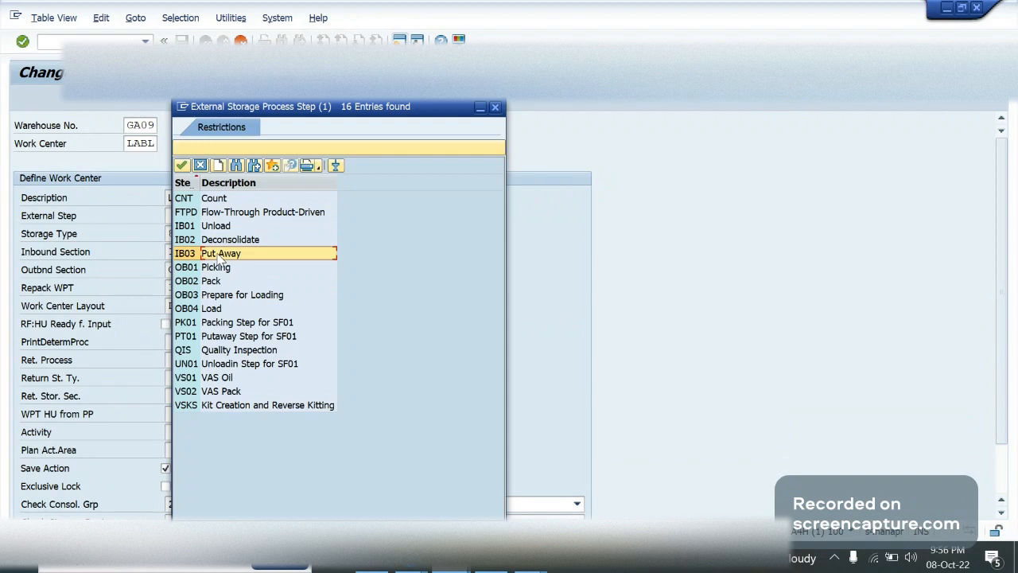
pyautogui.click(213, 199)
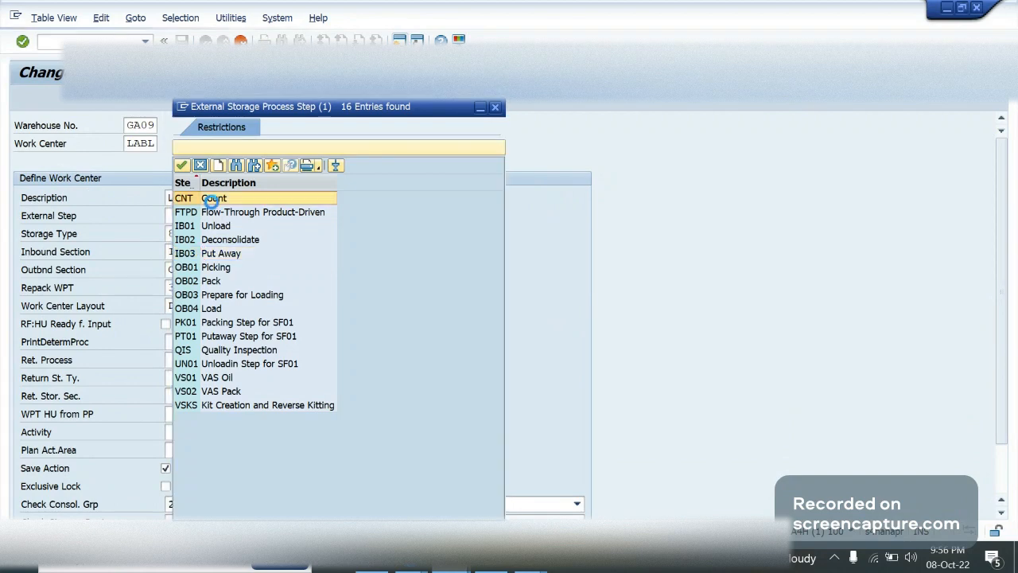
pyautogui.click(214, 200)
pyautogui.click(193, 221)
# Switch to PowerPoint, examine the work centers in the warehouse layout diagram of 1 Warehouse Setup.pptx, and return to the SAP work center form
pyautogui.click(195, 234)
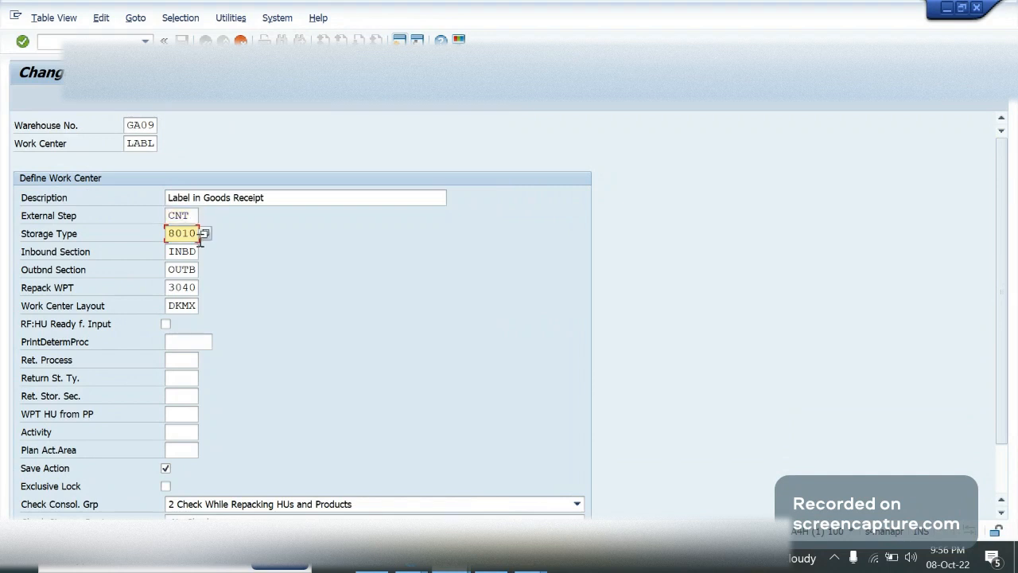
pyautogui.click(184, 233)
pyautogui.hotkey('alt', 'Tab')
pyautogui.hotkey('alt', 'Tab')
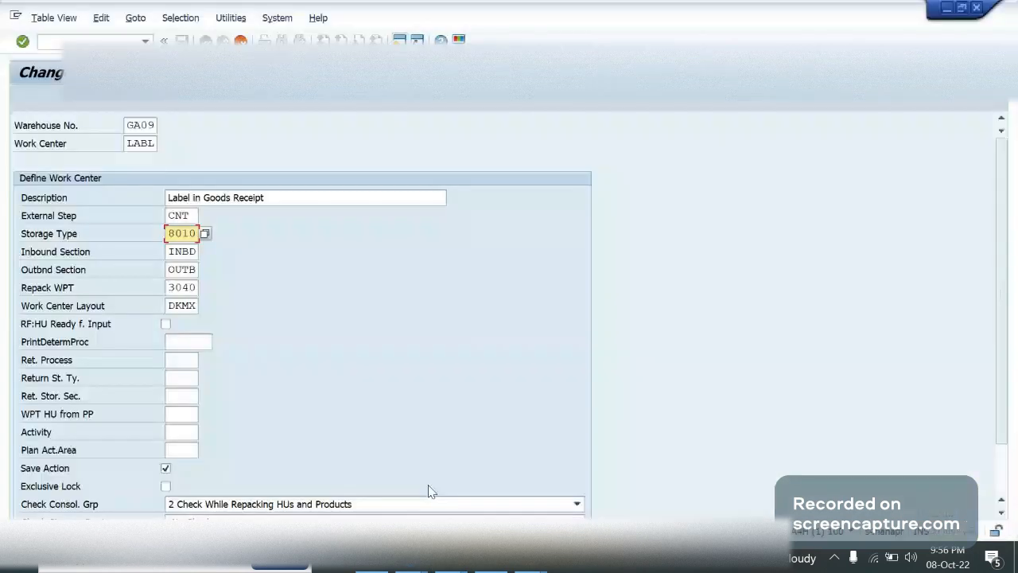
pyautogui.click(542, 566)
pyautogui.click(484, 494)
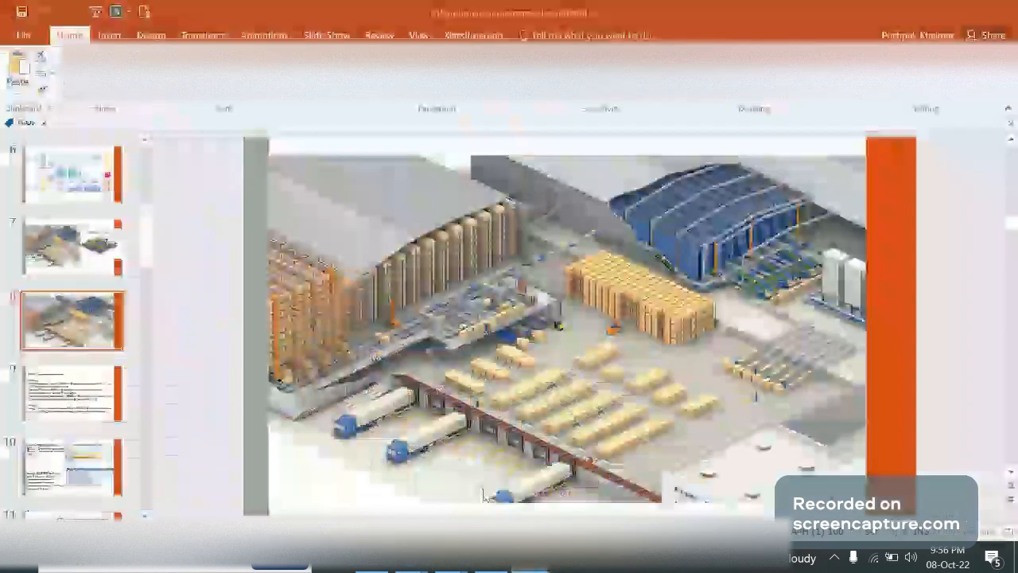
pyautogui.click(366, 560)
pyautogui.click(309, 468)
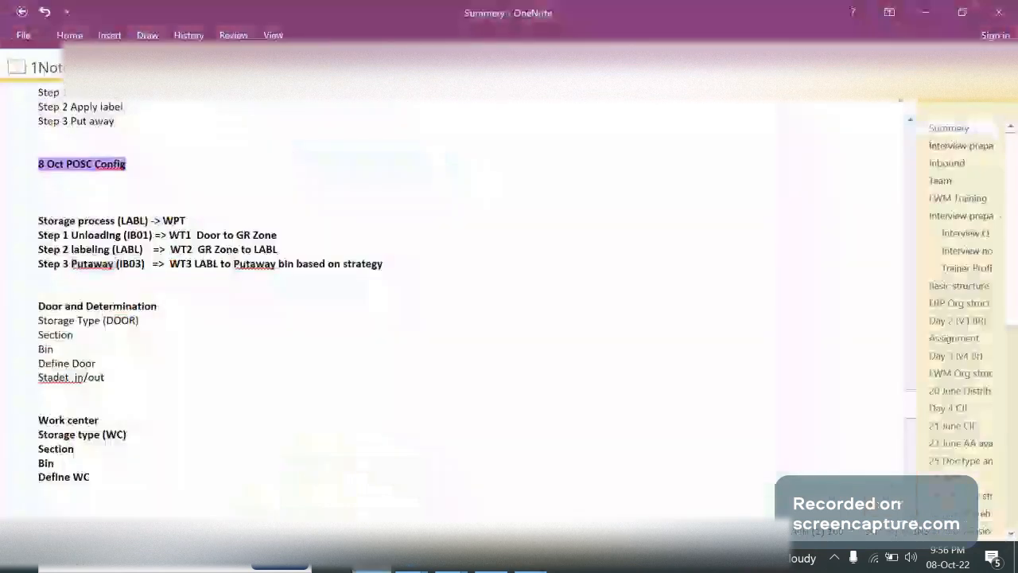
pyautogui.moveTo(537, 566)
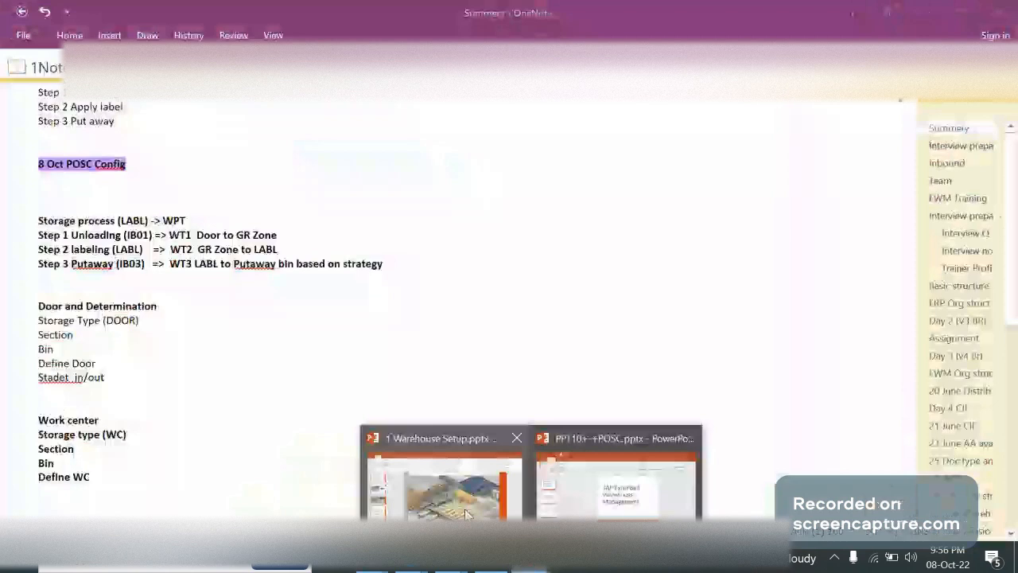
pyautogui.click(464, 509)
pyautogui.click(77, 189)
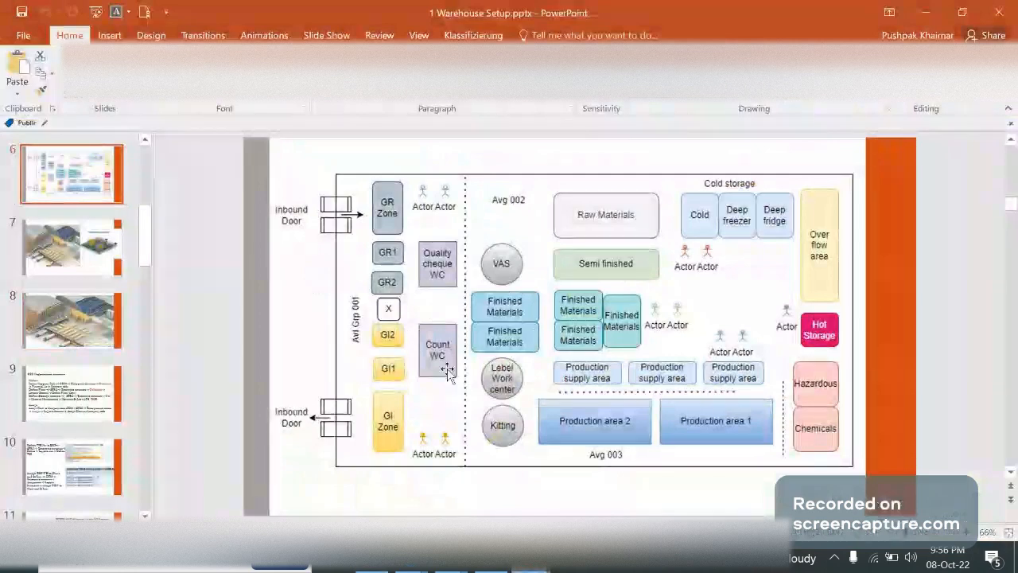
pyautogui.hotkey('alt', 'Tab')
pyautogui.click(227, 248)
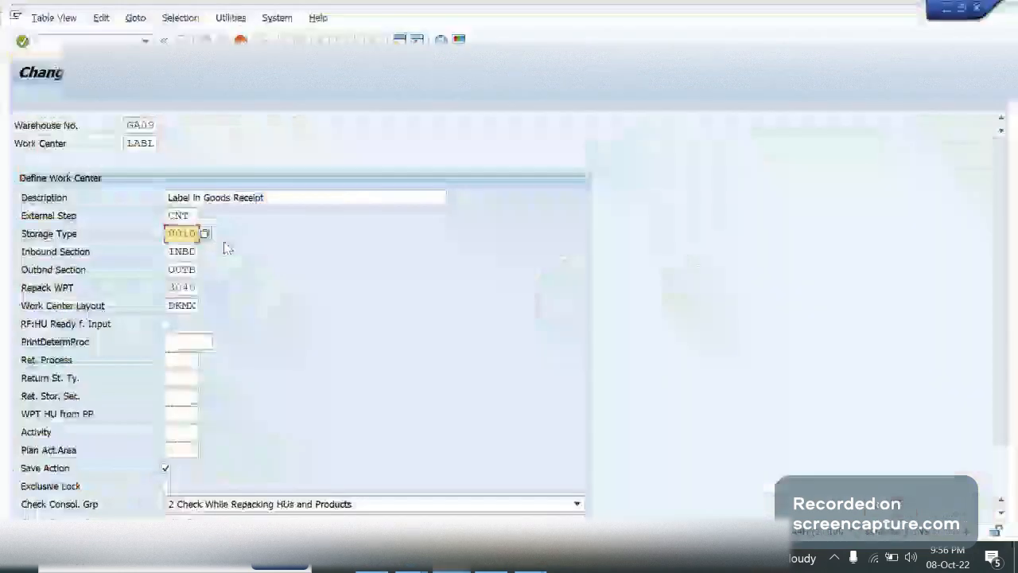
pyautogui.hotkey('alt', 'Tab')
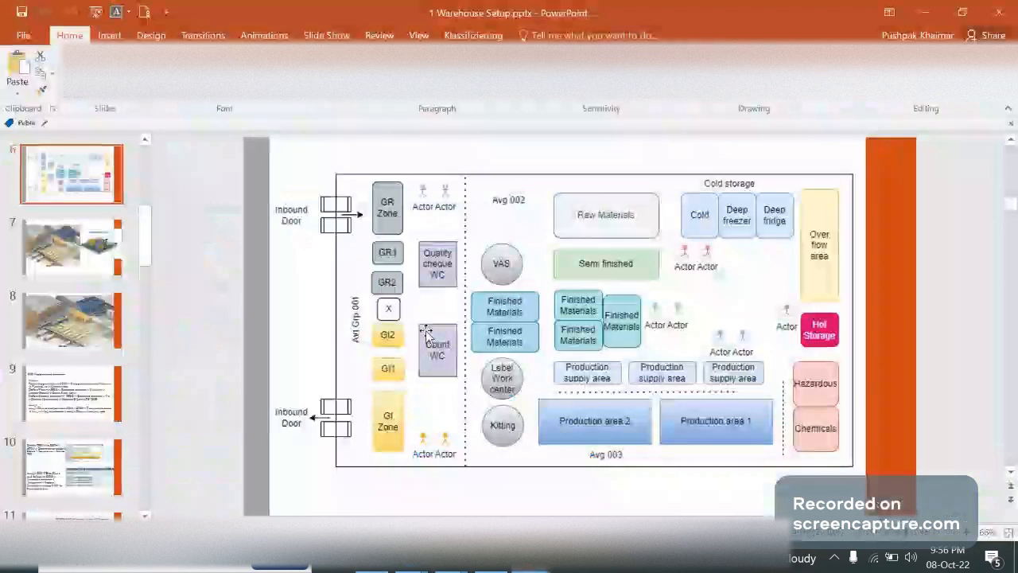
pyautogui.hotkey('alt', 'Tab')
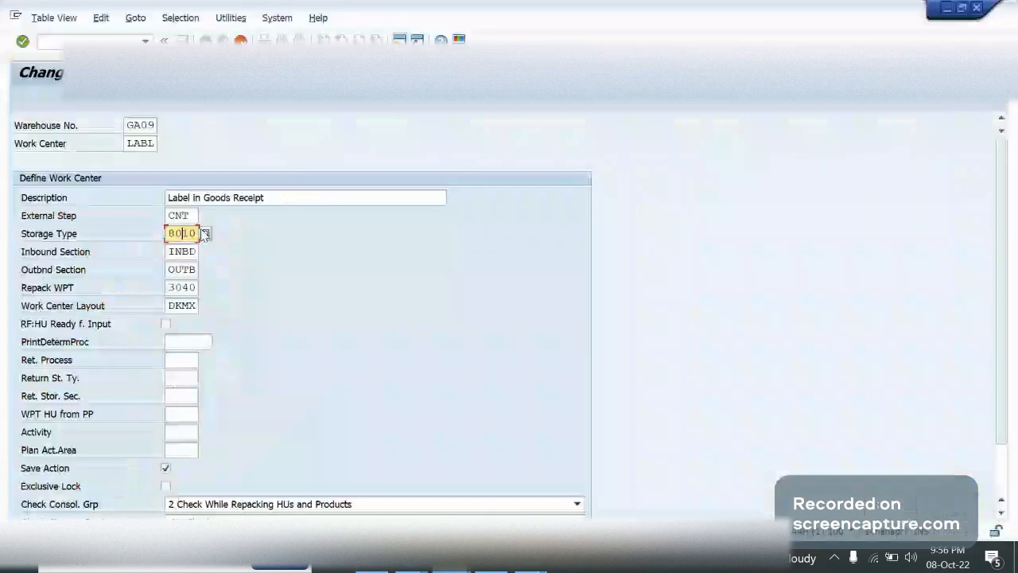
# Check the inbound and outbound section fields and re-enter 3040 (Repack) as the repack warehouse process type
pyautogui.click(197, 253)
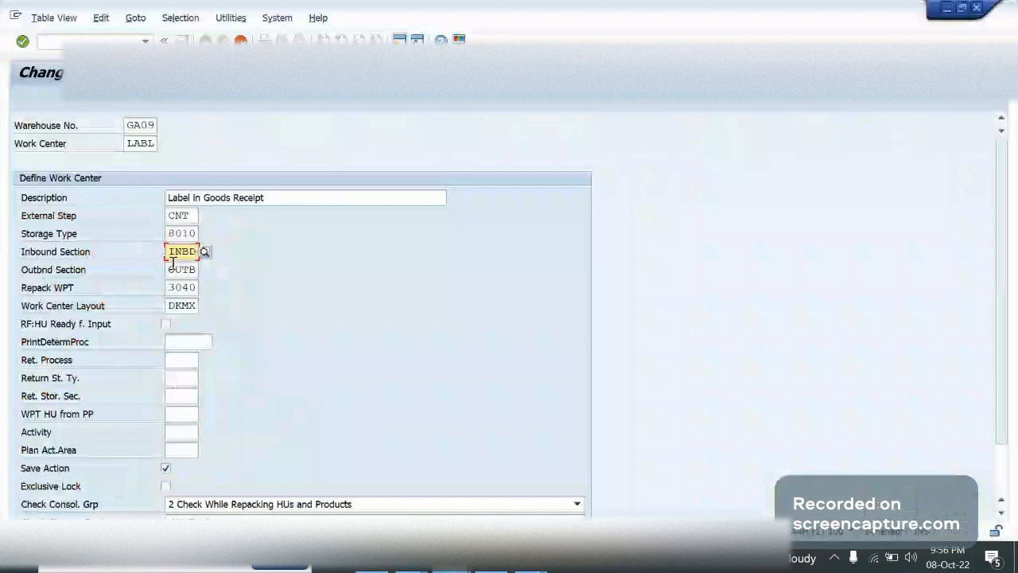
pyautogui.click(171, 269)
pyautogui.click(194, 281)
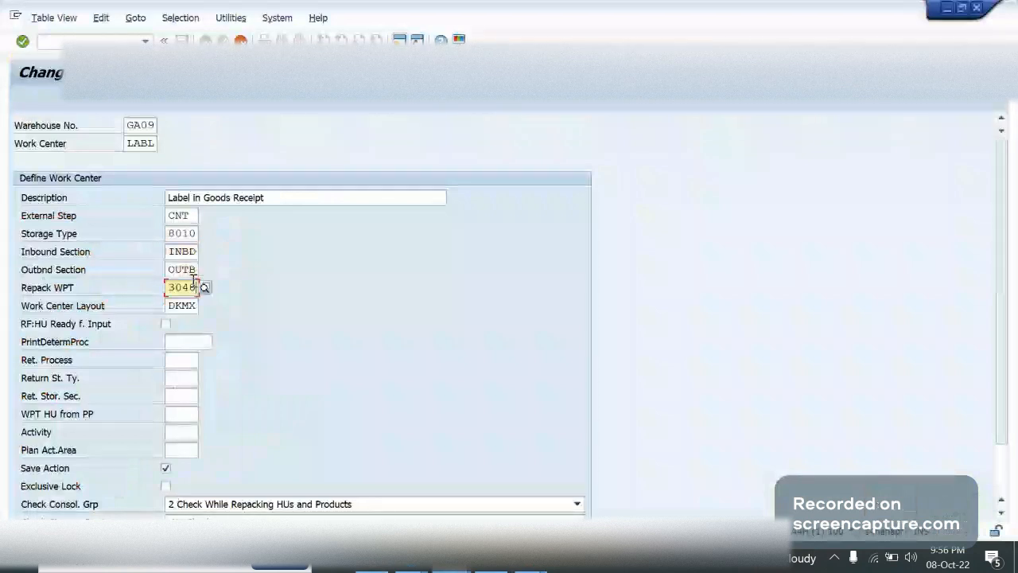
pyautogui.click(205, 288)
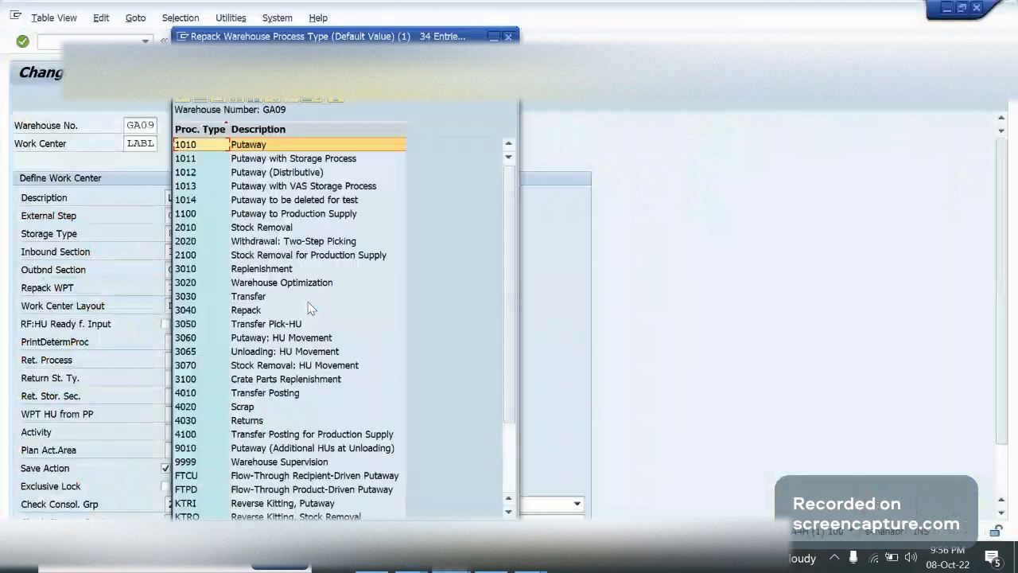
pyautogui.doubleClick(310, 309)
pyautogui.press('Delete')
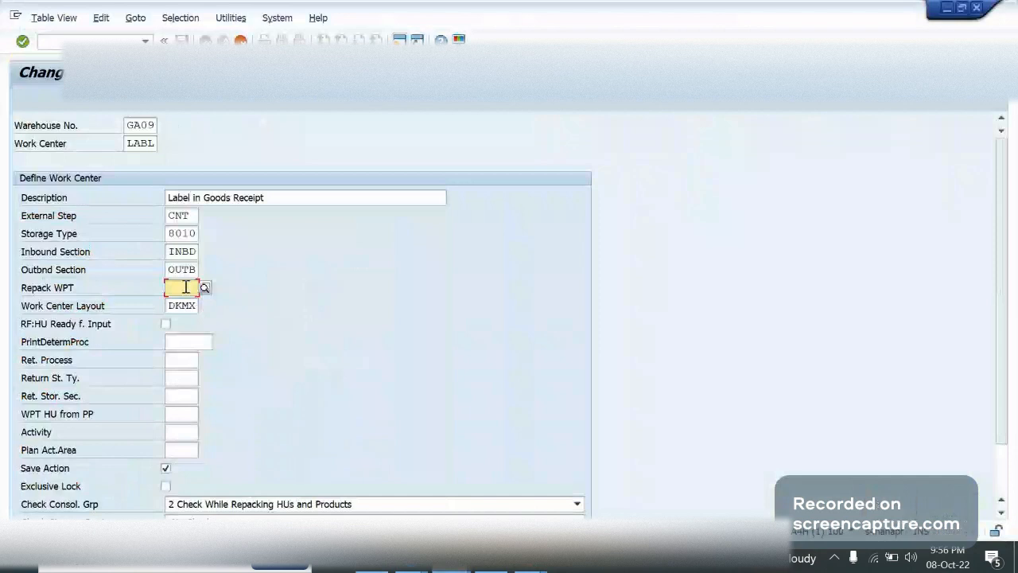
pyautogui.write('3040')
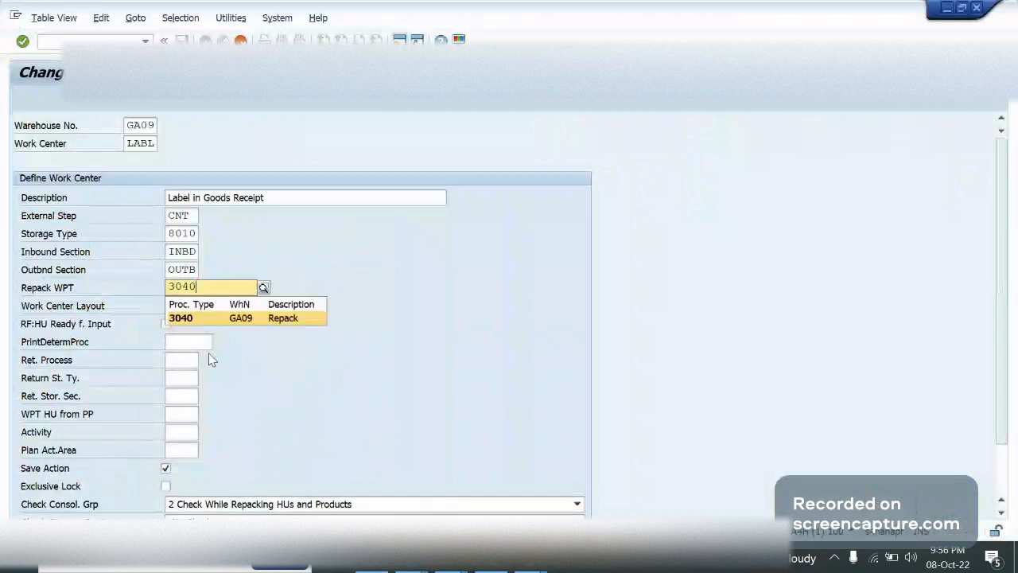
# Replace the work center layout with QI (Quality Inspection and Count)
pyautogui.click(192, 305)
pyautogui.doubleClick(191, 305)
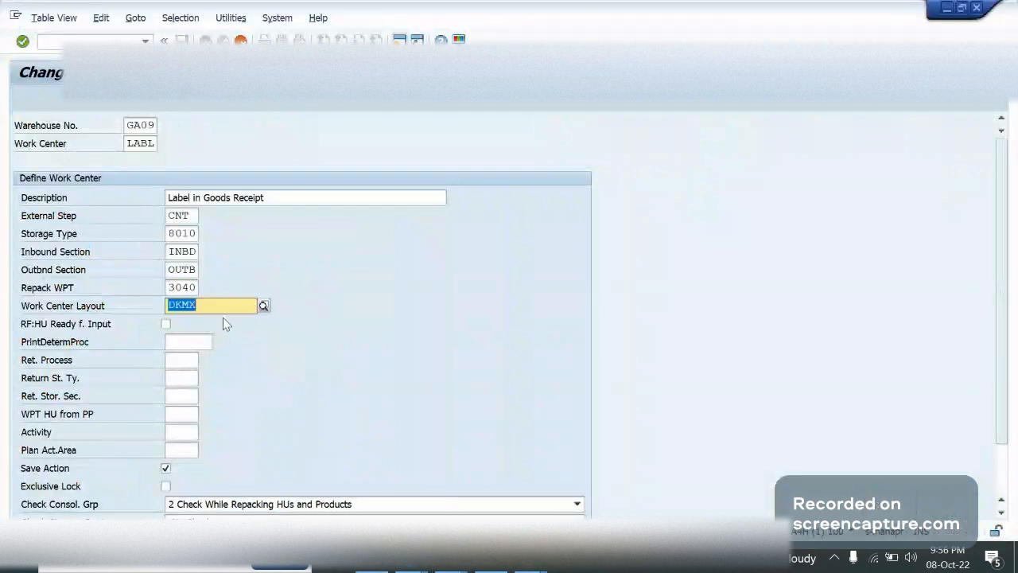
pyautogui.press('BackSpace')
pyautogui.click(204, 306)
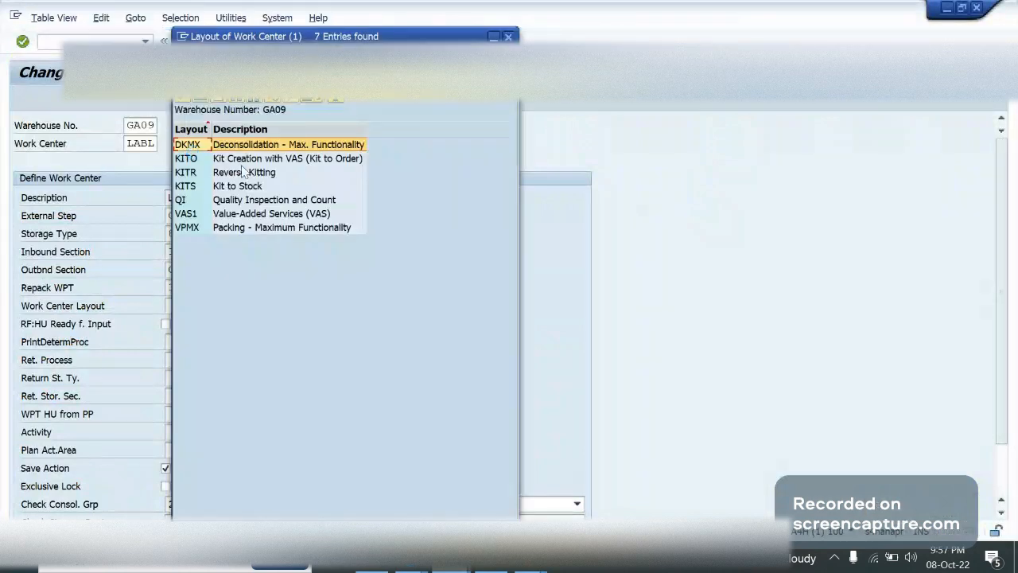
pyautogui.press('Down')
pyautogui.click(385, 265)
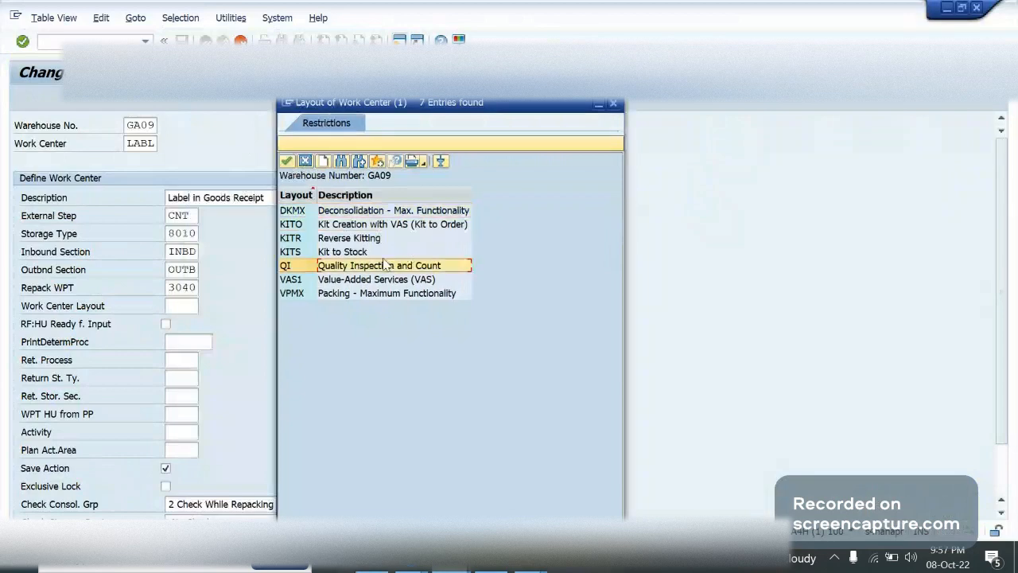
pyautogui.doubleClick(385, 265)
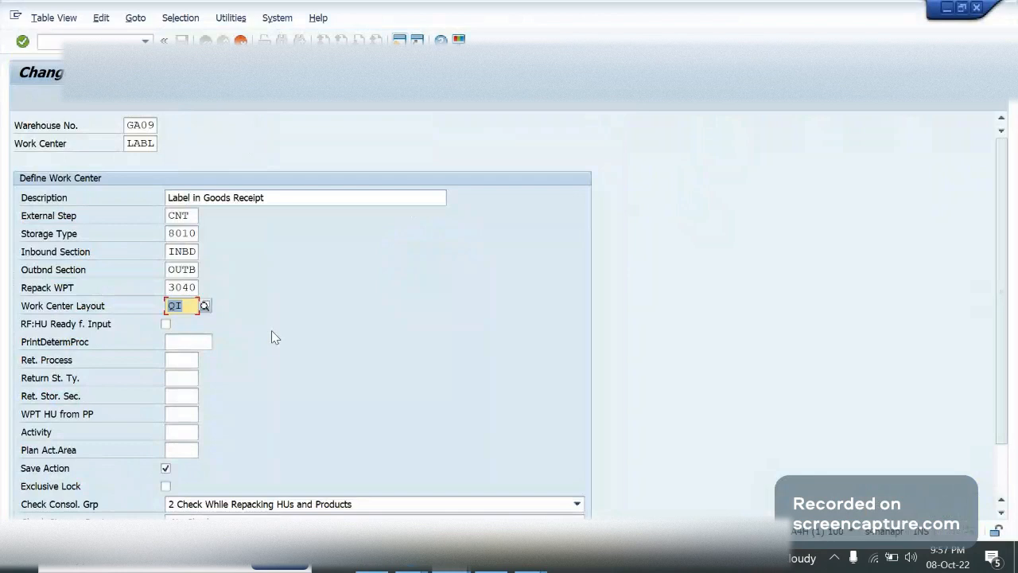
pyautogui.click(197, 309)
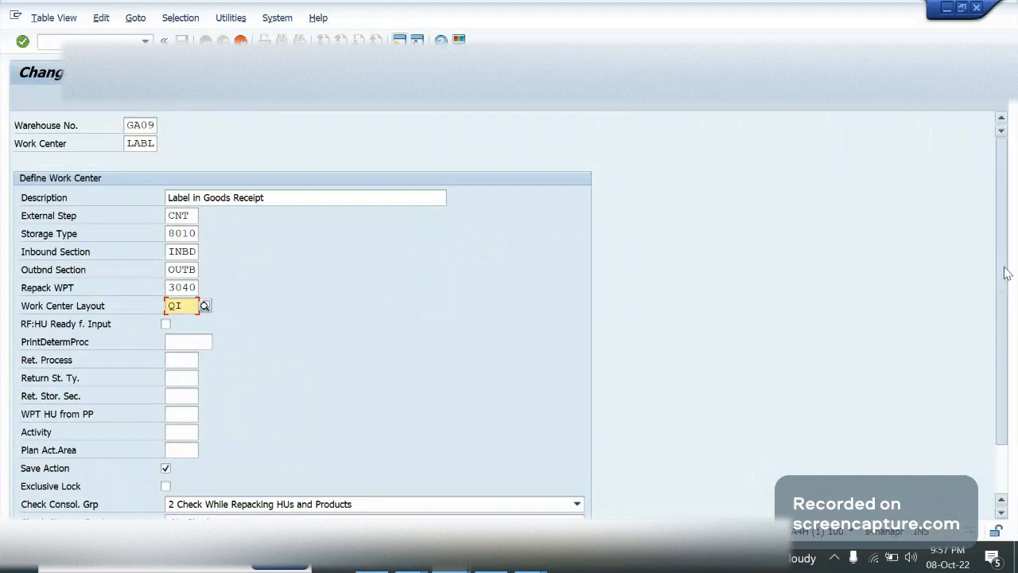
# Examine the print determination, return storage type and activity fields, plus the options for checking stop on route and consolidation group
pyautogui.moveTo(1006, 273); pyautogui.dragTo(1007, 292)
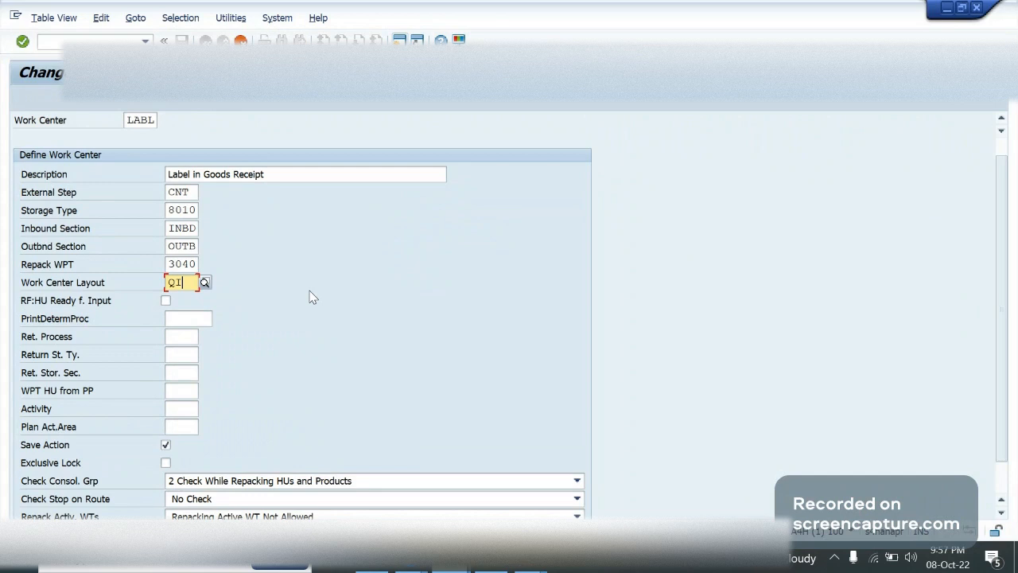
pyautogui.click(176, 315)
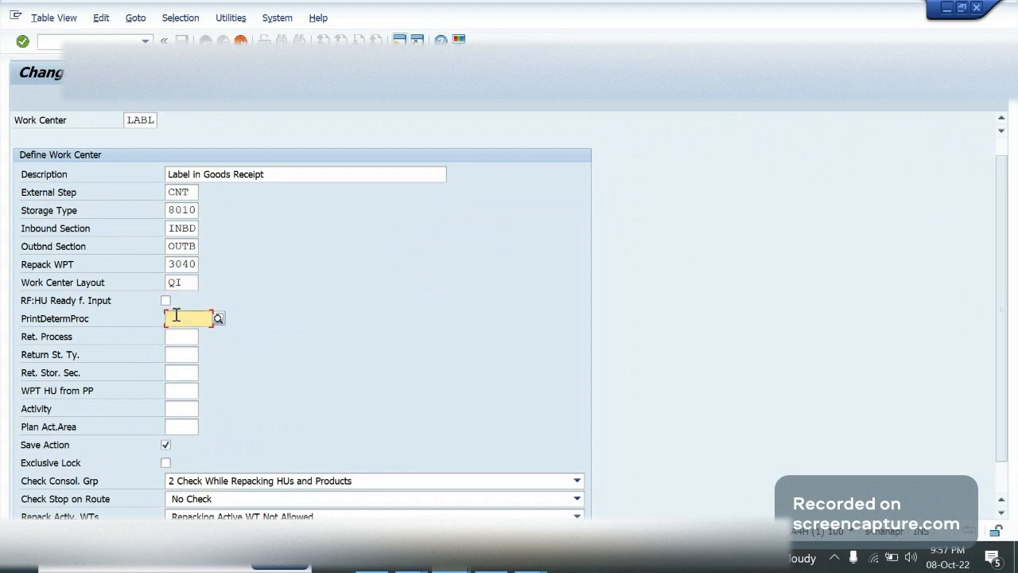
pyautogui.click(191, 360)
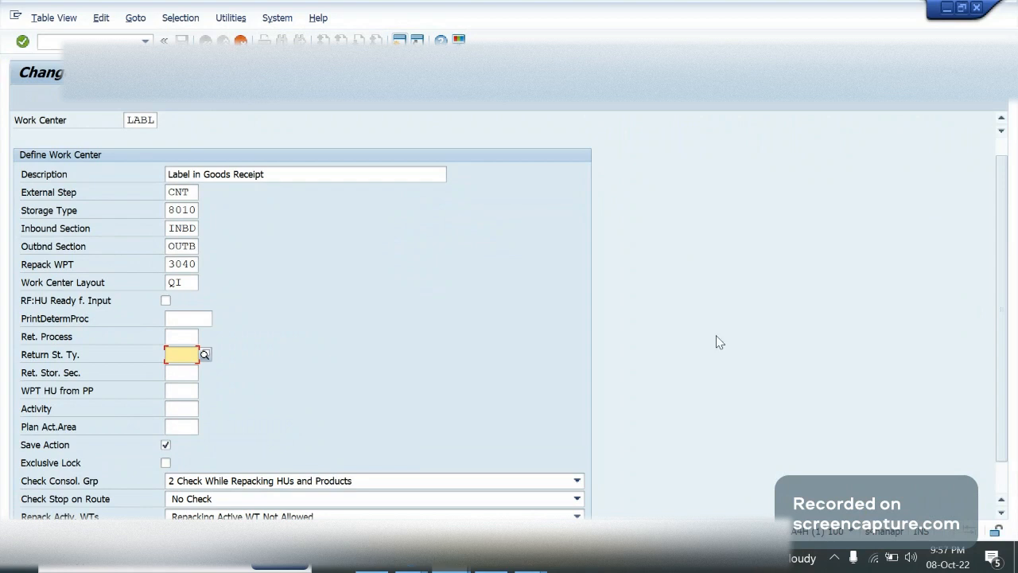
pyautogui.click(173, 409)
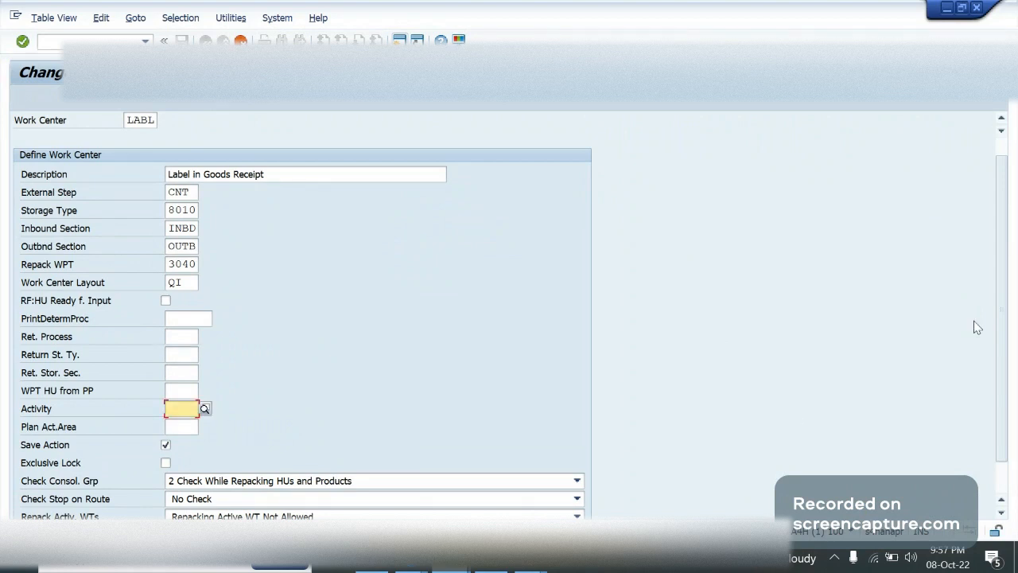
pyautogui.scroll(-2, 999, 334)
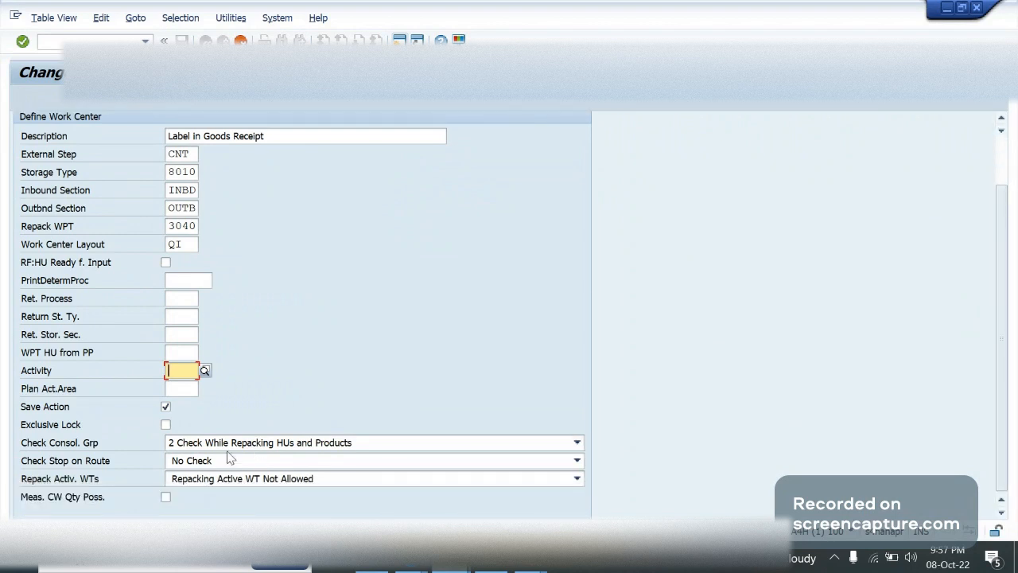
pyautogui.click(228, 460)
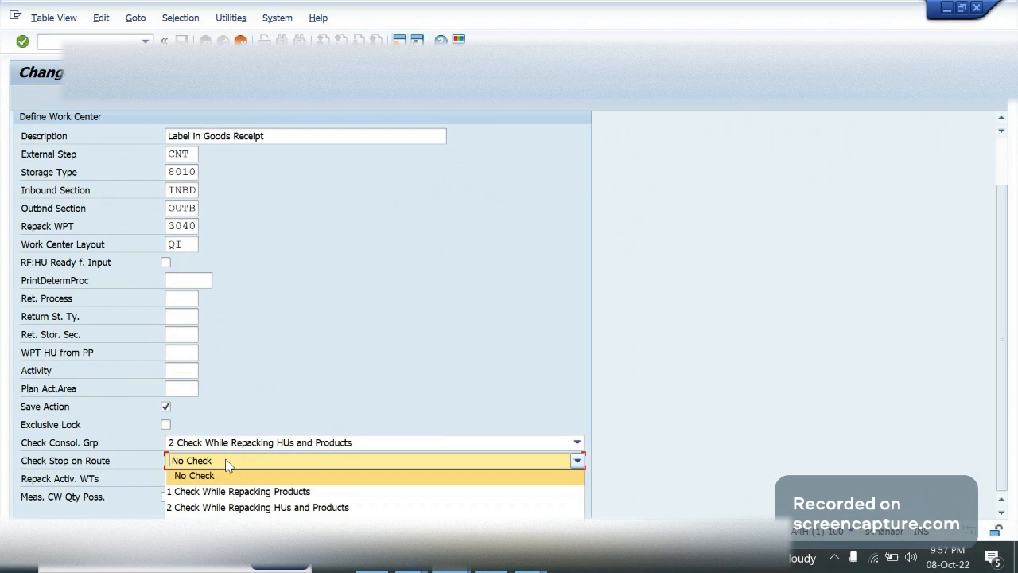
pyautogui.click(228, 462)
pyautogui.click(282, 450)
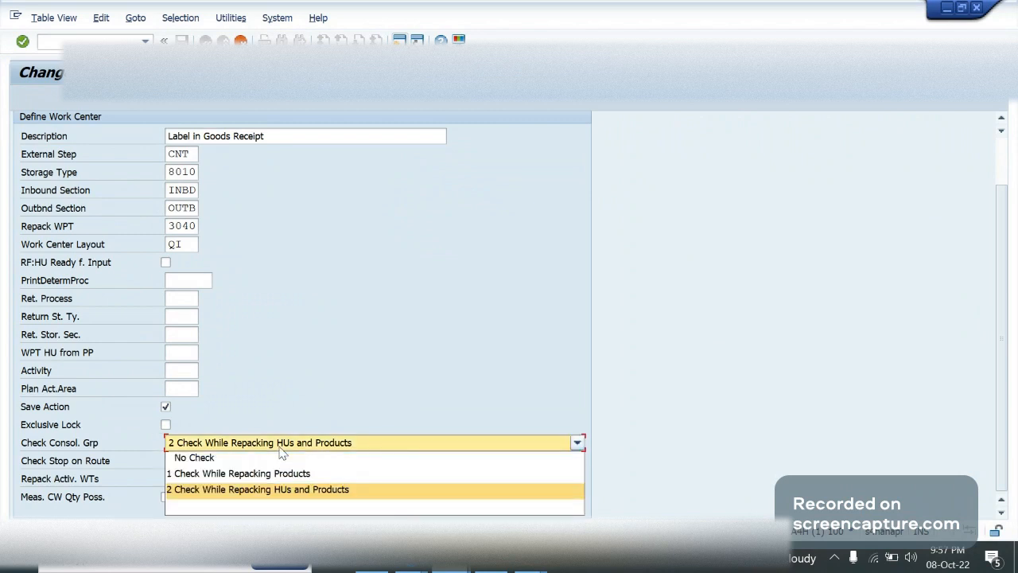
pyautogui.click(198, 444)
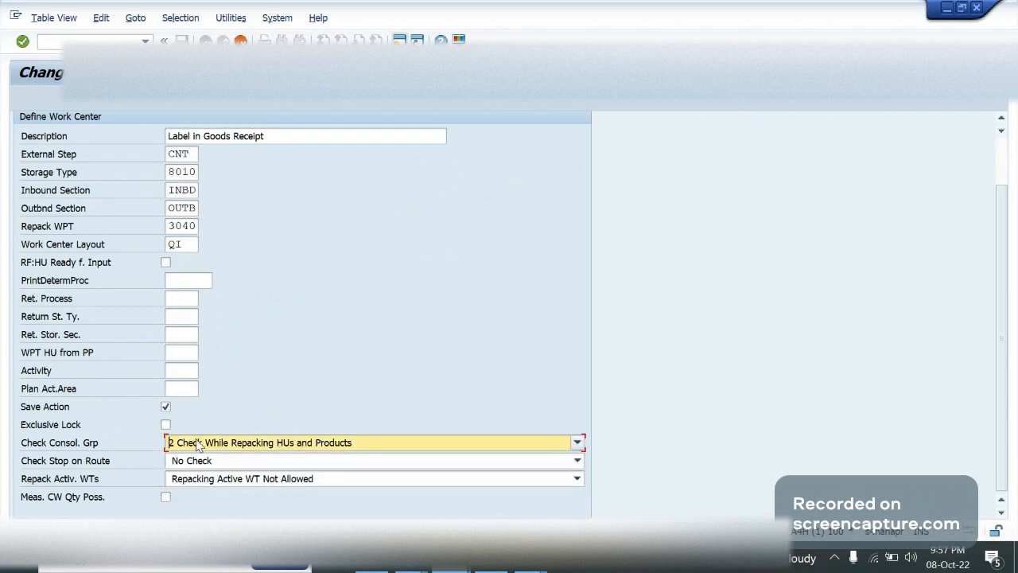
# Examine the options for checking the consolidation group and for repacking active warehouse tasks
pyautogui.click(254, 444)
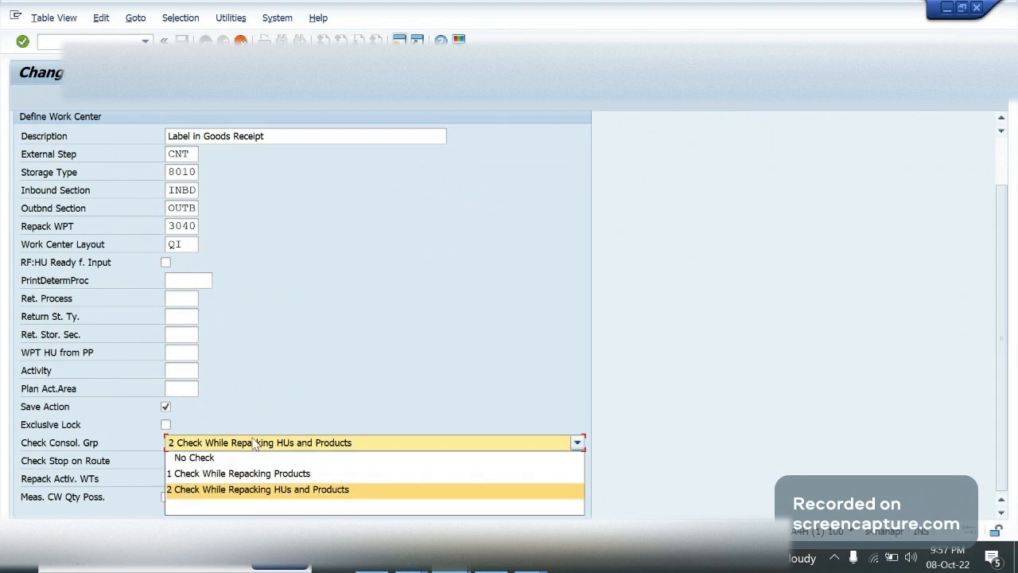
pyautogui.click(383, 386)
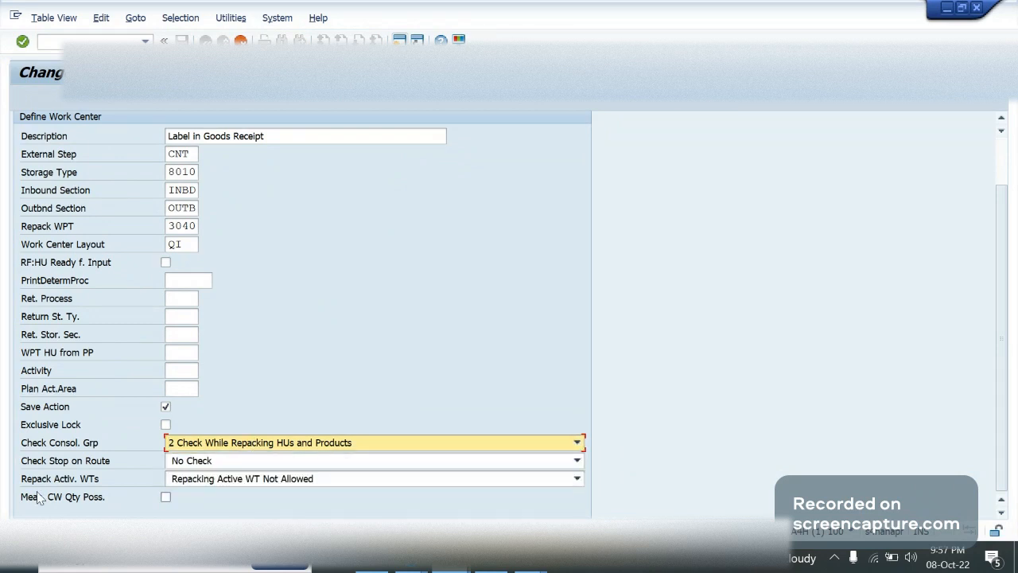
pyautogui.click(228, 480)
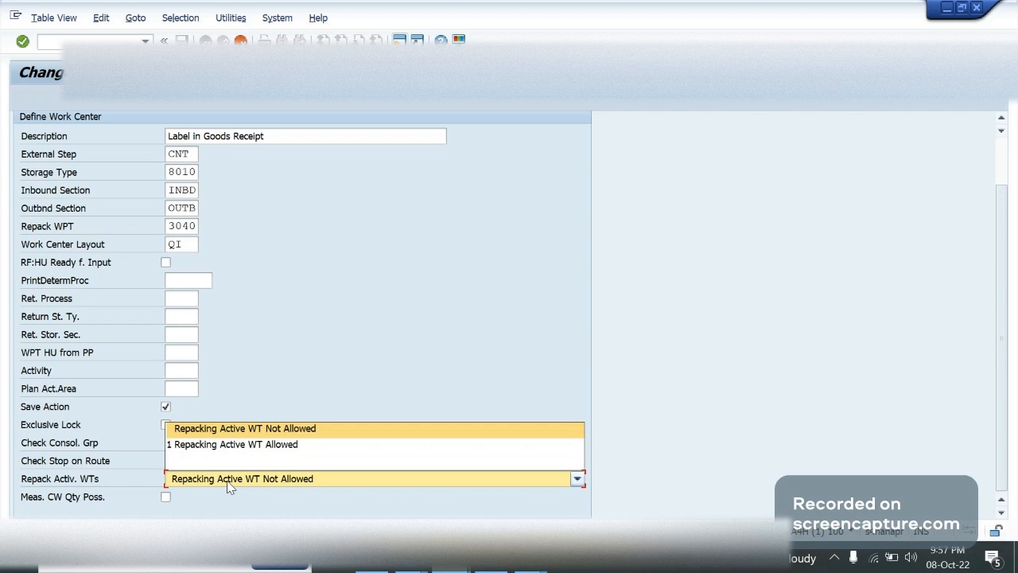
pyautogui.click(231, 484)
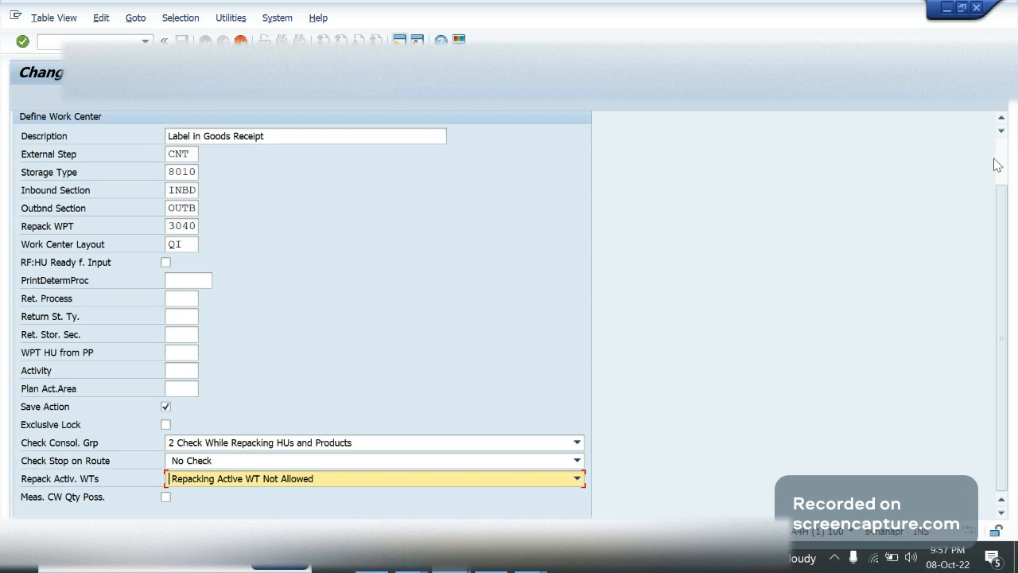
# Cancel the LABL work center entry and discard its unsaved changes
pyautogui.scroll(2, 996, 165)
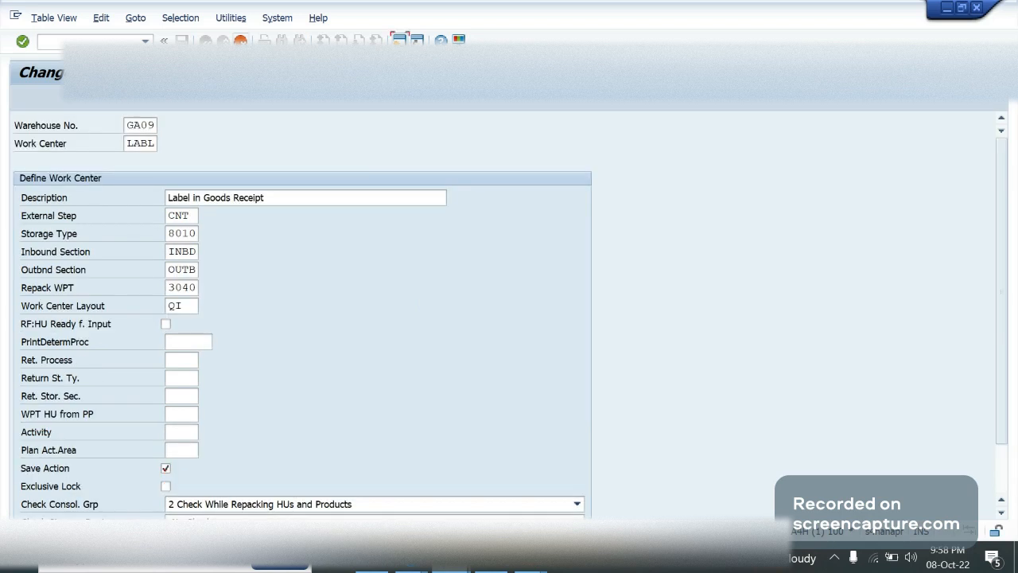
pyautogui.click(240, 41)
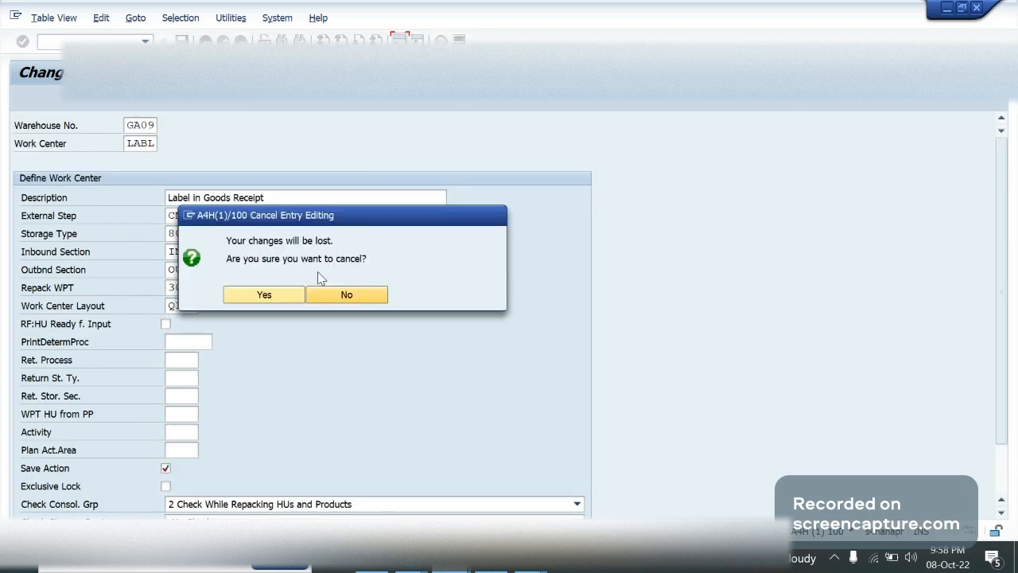
pyautogui.click(277, 293)
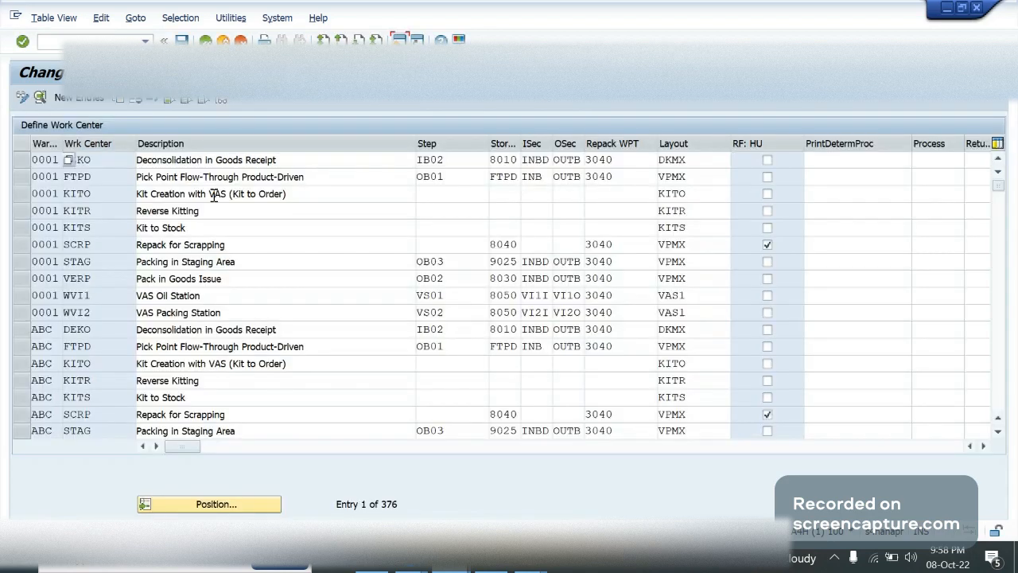
# Examine the external step, layout and repack process type of the DEKO deconsolidation work center in warehouse 0001
pyautogui.click(116, 162)
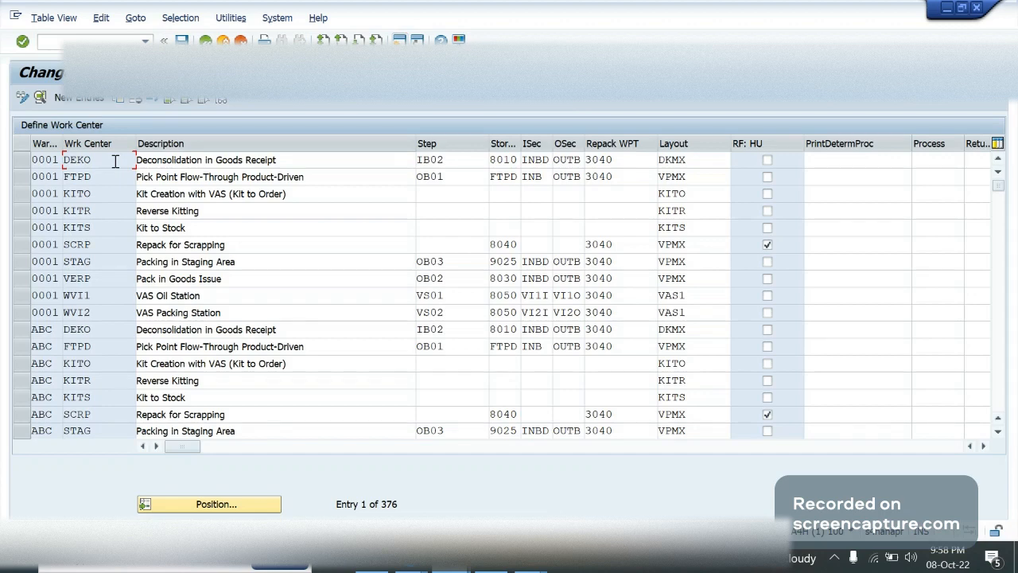
pyautogui.moveTo(410, 143); pyautogui.dragTo(354, 143)
pyautogui.click(381, 159)
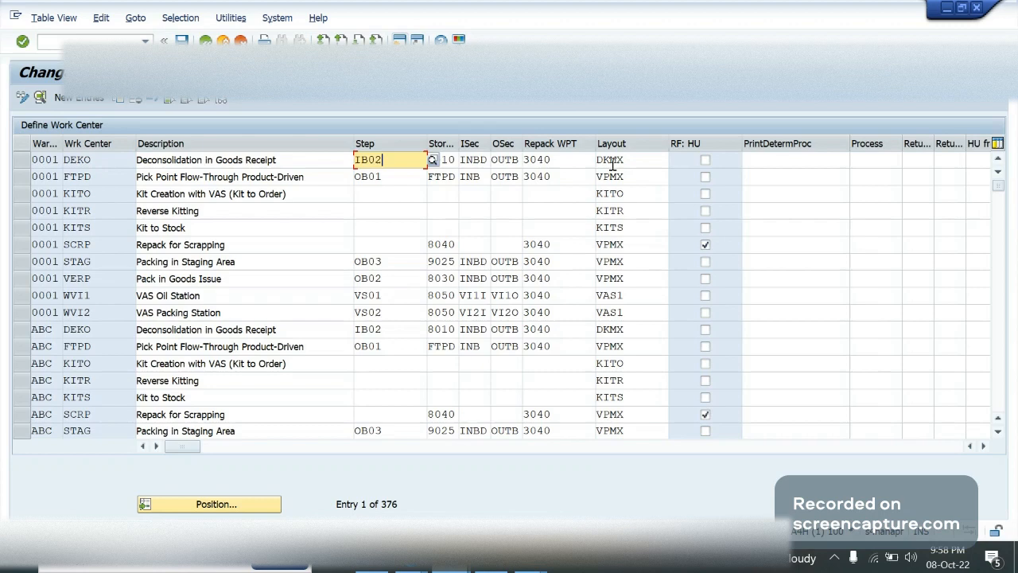
pyautogui.click(614, 160)
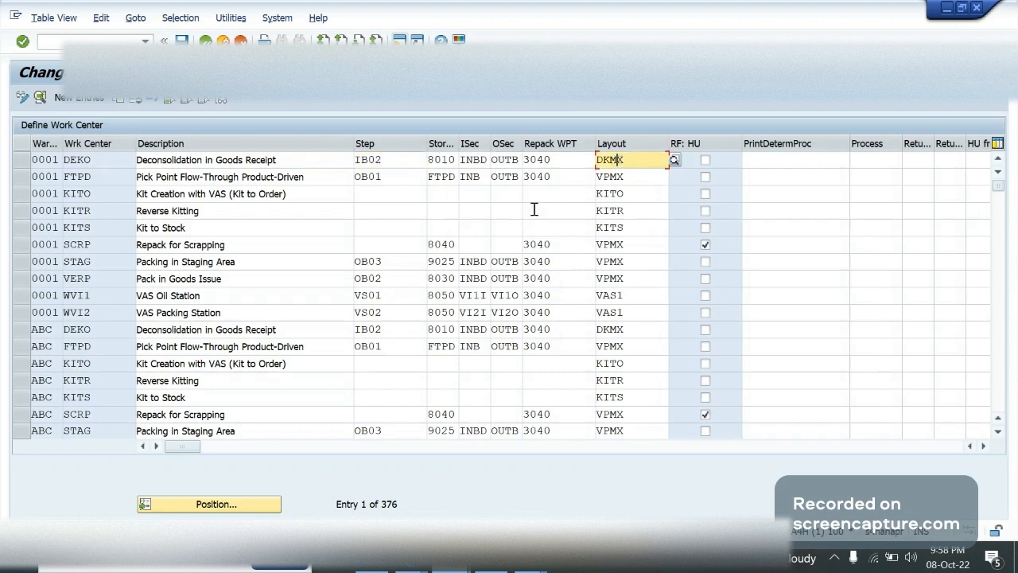
pyautogui.click(569, 317)
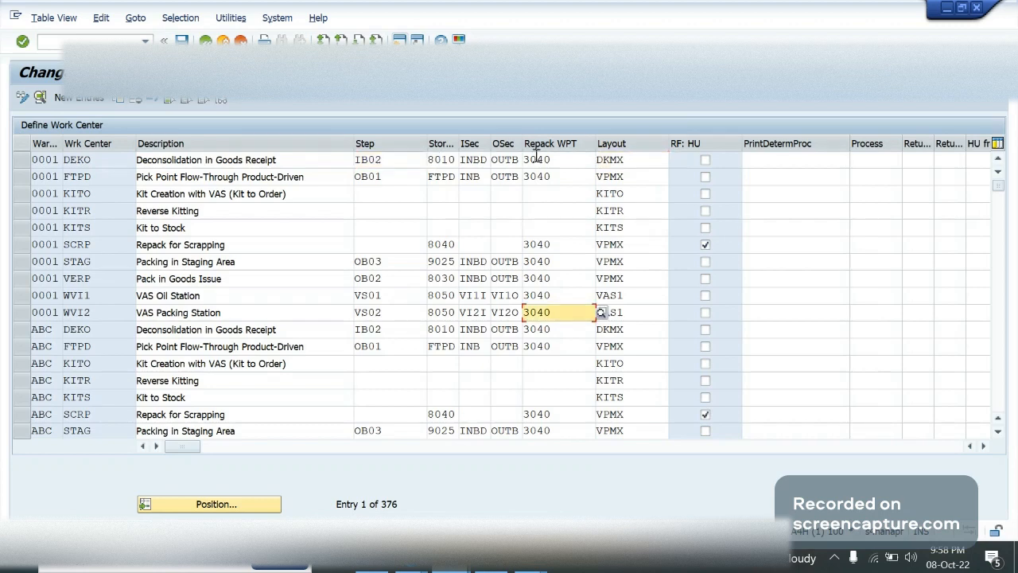
pyautogui.click(568, 163)
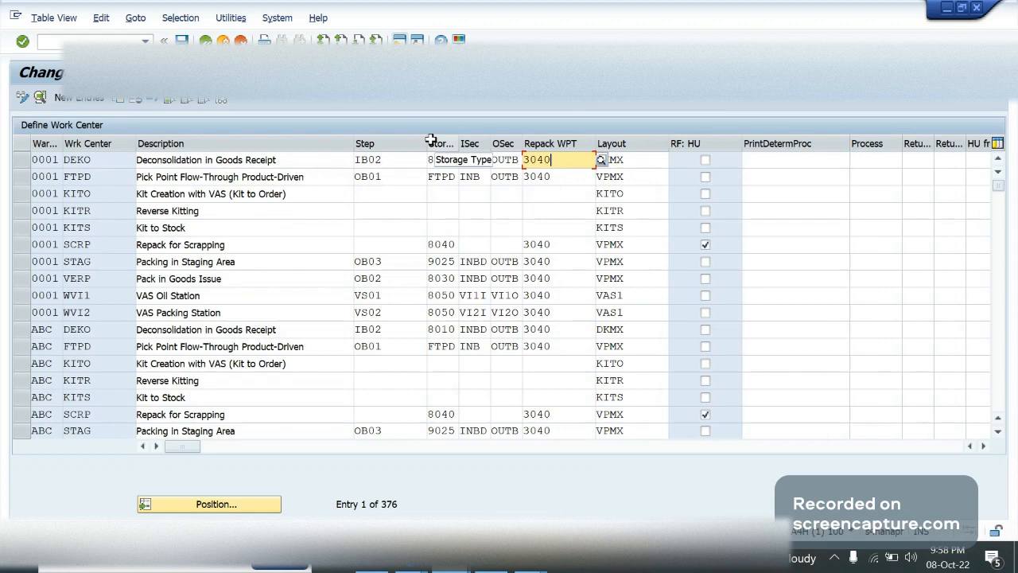
# Examine the save action, exclusive lock, consolidation group, stop on route and repack settings of the defined work centers, then return to the implementation guide
pyautogui.click(103, 159)
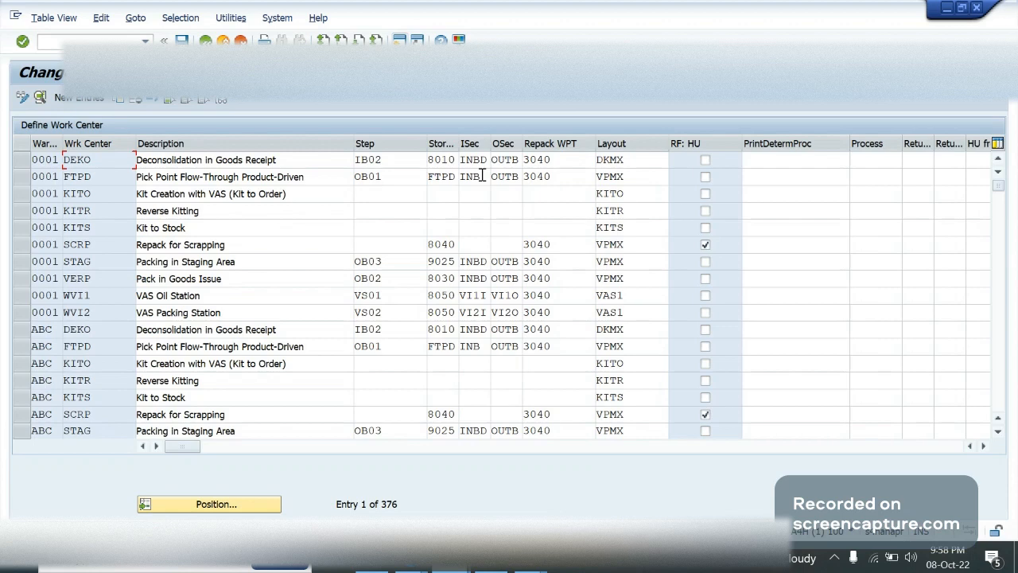
pyautogui.click(983, 446)
pyautogui.click(983, 446)
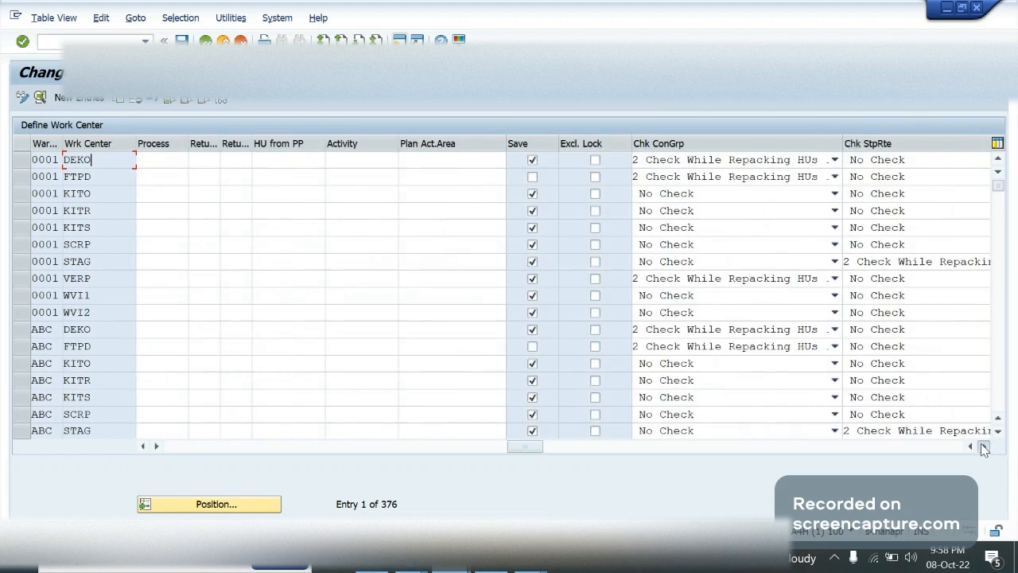
pyautogui.click(983, 446)
pyautogui.click(984, 446)
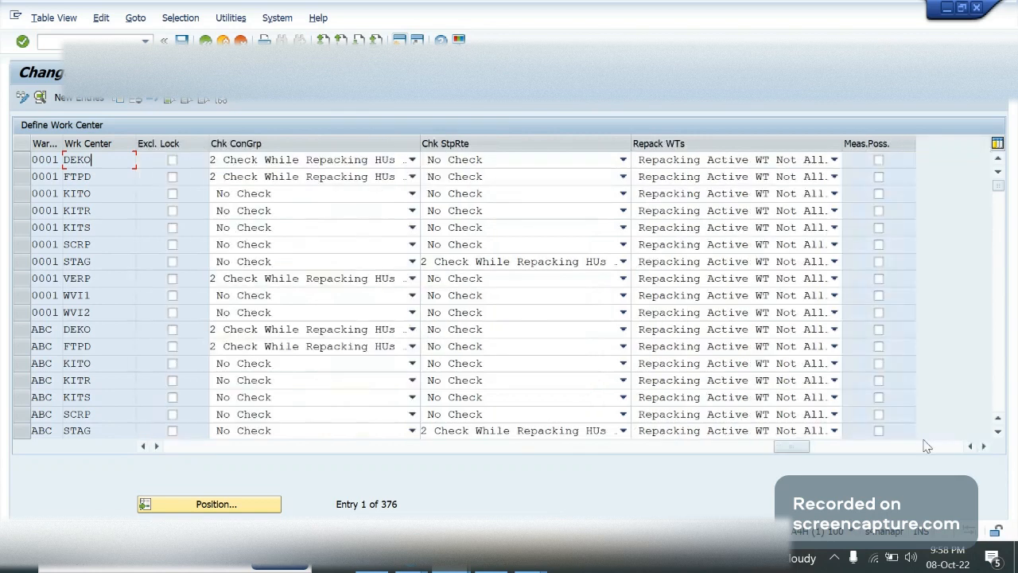
pyautogui.click(971, 447)
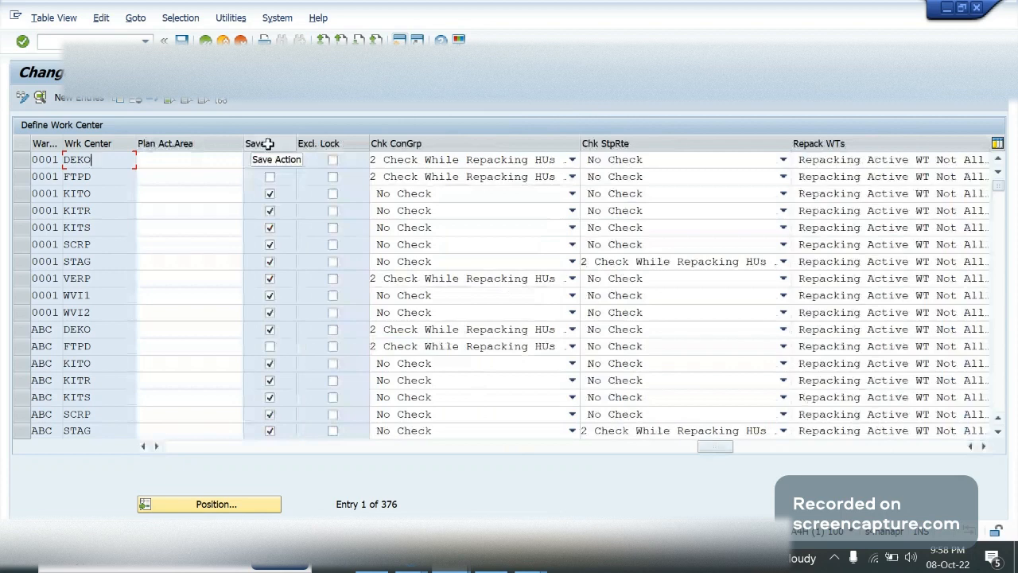
pyautogui.click(145, 447)
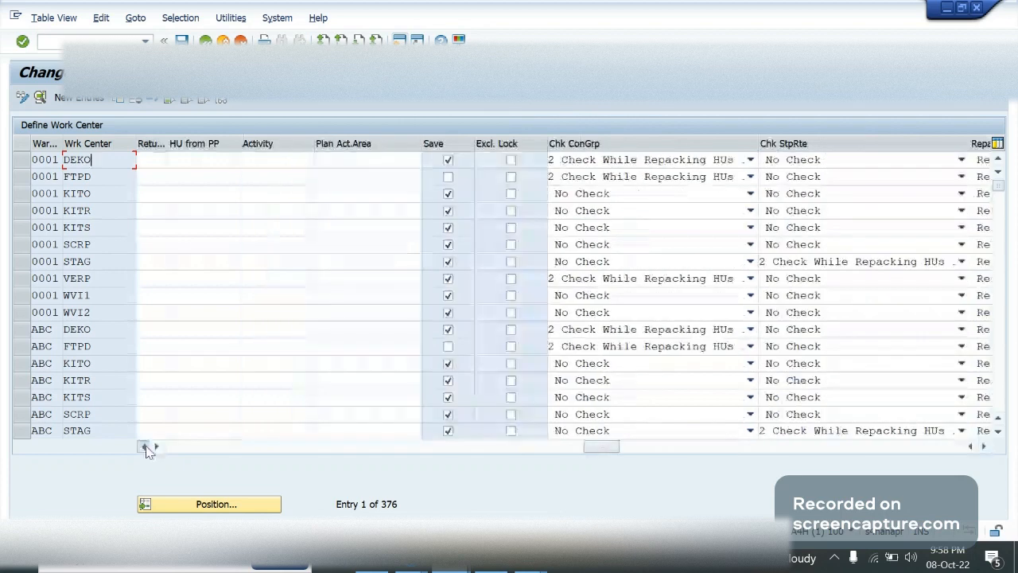
pyautogui.click(145, 447)
pyautogui.press('F3')
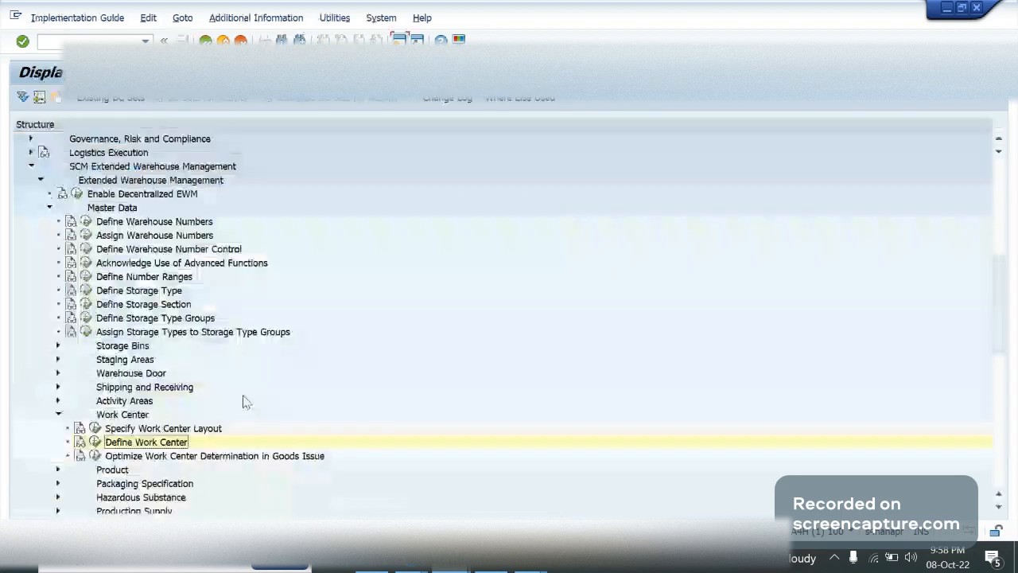
# Open Optimize Work Center Determination in Goods Issue, examine its sequence, route, activity area and consolidation group settings, and leave it
pyautogui.click(95, 456)
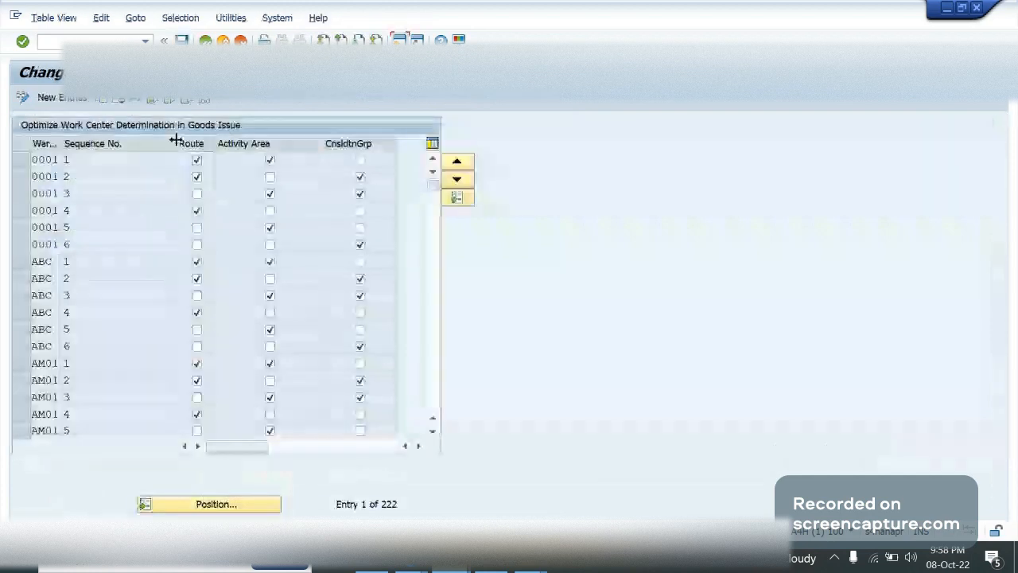
pyautogui.moveTo(177, 143); pyautogui.dragTo(146, 139)
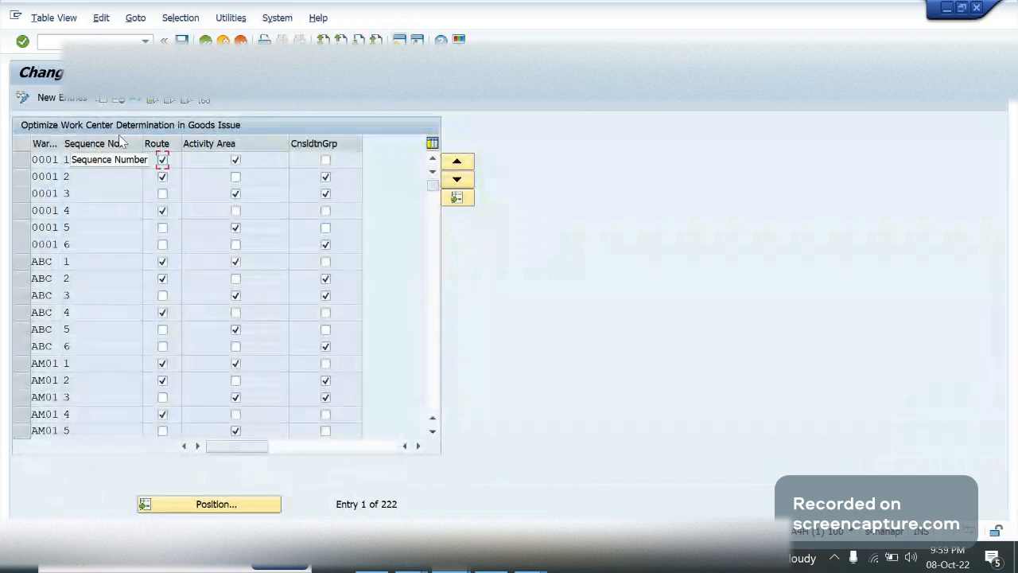
pyautogui.press('F3')
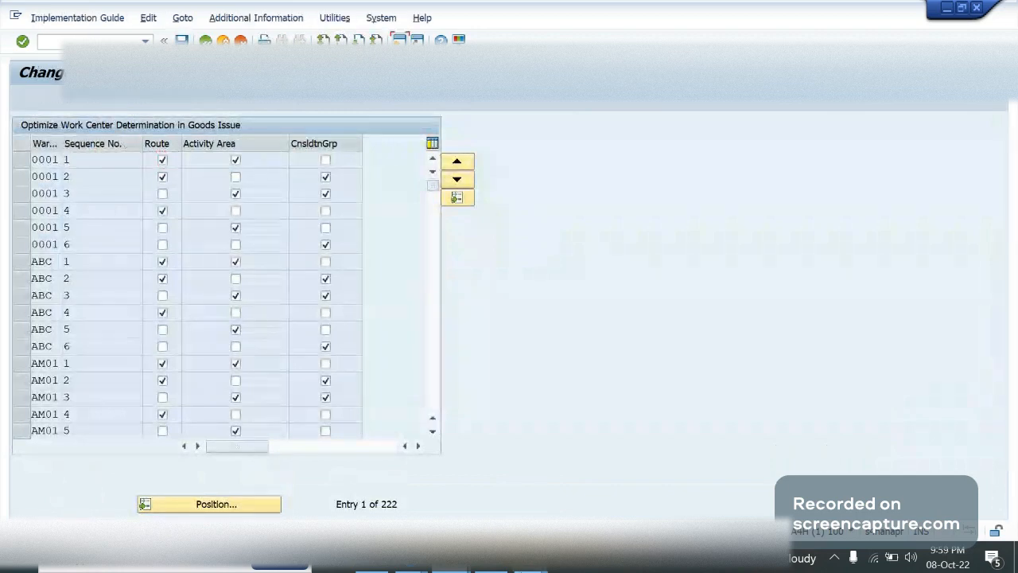
# Switch to PowerPoint and examine the warehouse illustration on slide 8 and the layout diagram on slide 6
pyautogui.moveTo(531, 558)
pyautogui.click(470, 487)
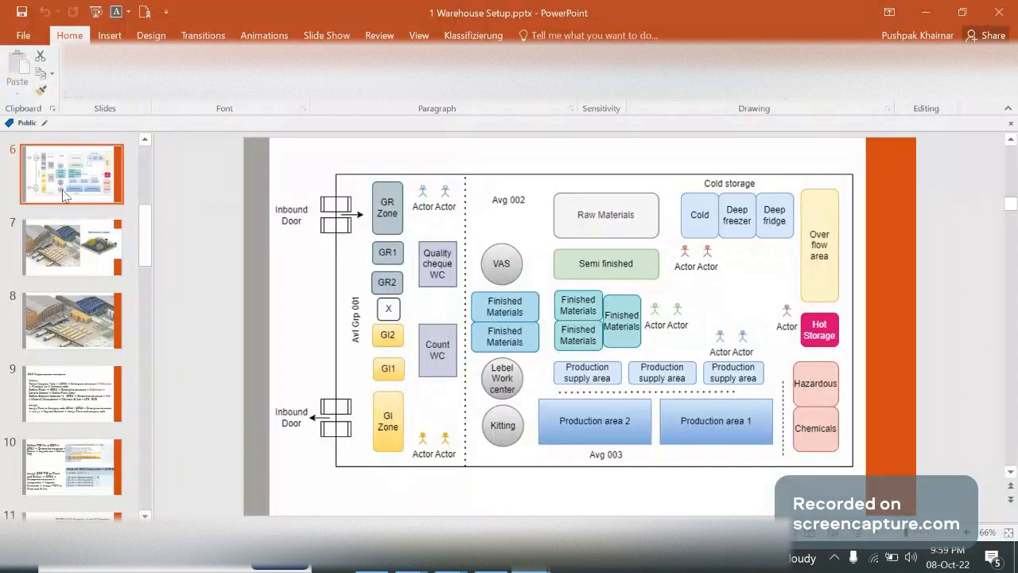
pyautogui.click(81, 341)
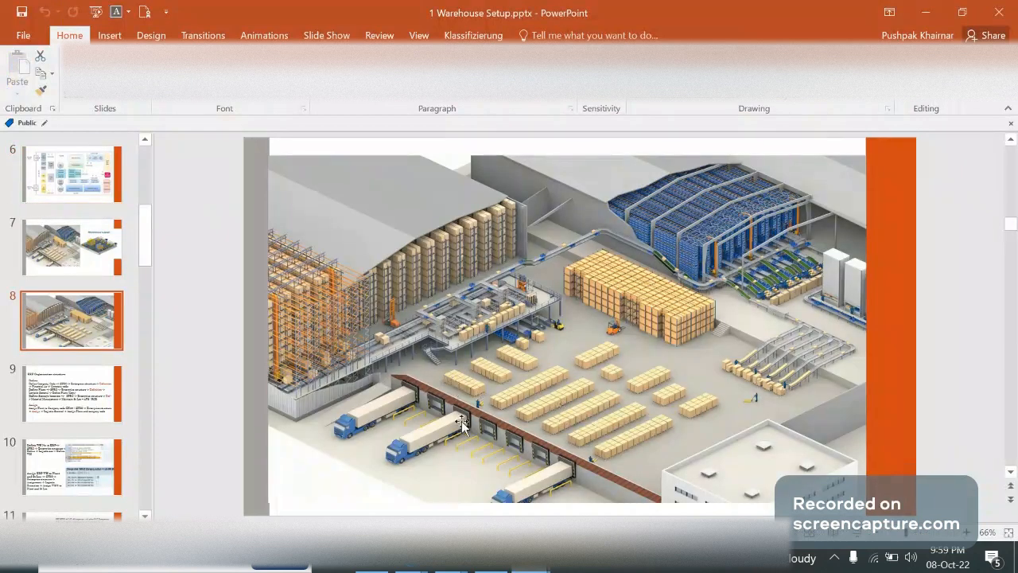
pyautogui.click(87, 187)
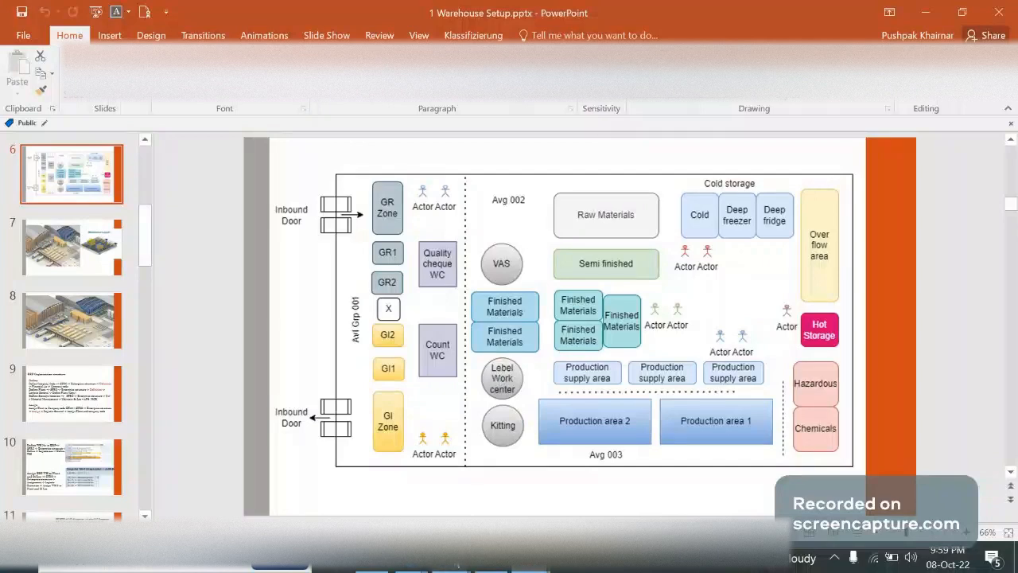
# Switch to the SAP session showing warehouse product maintenance and open the work center master data attributes for warehouse GA09
pyautogui.moveTo(449, 566)
pyautogui.click(629, 516)
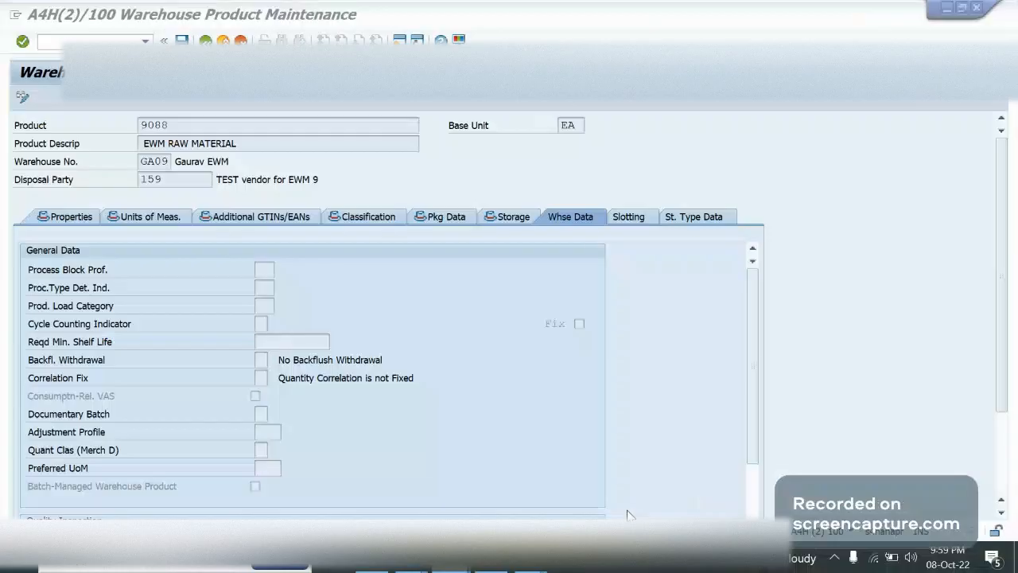
pyautogui.click(108, 38)
pyautogui.write('/n/scwm/twork')
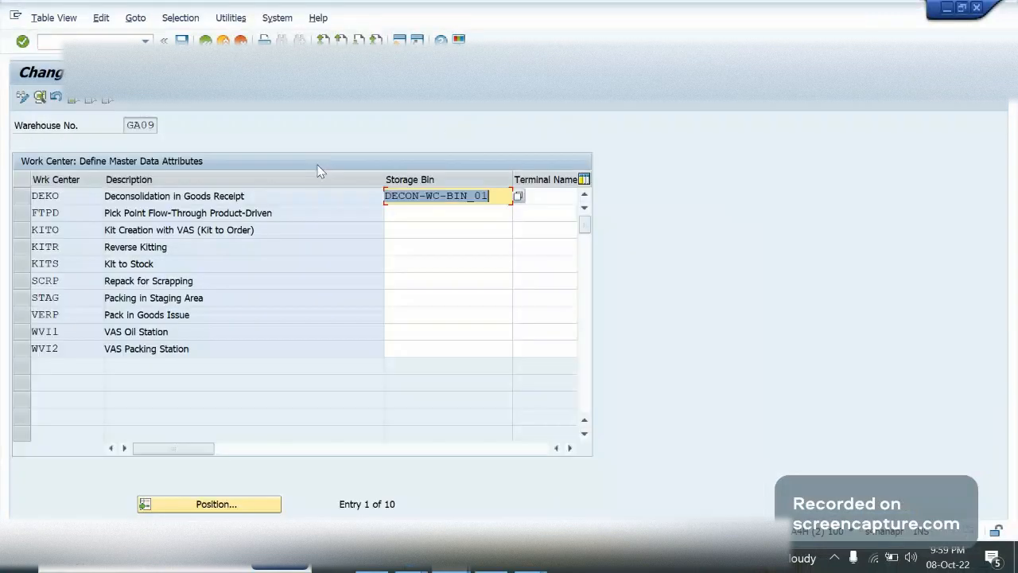
# Examine the storage bin assignments of the GA09 work centers, focusing on the DEKO deconsolidation work center
pyautogui.click(425, 210)
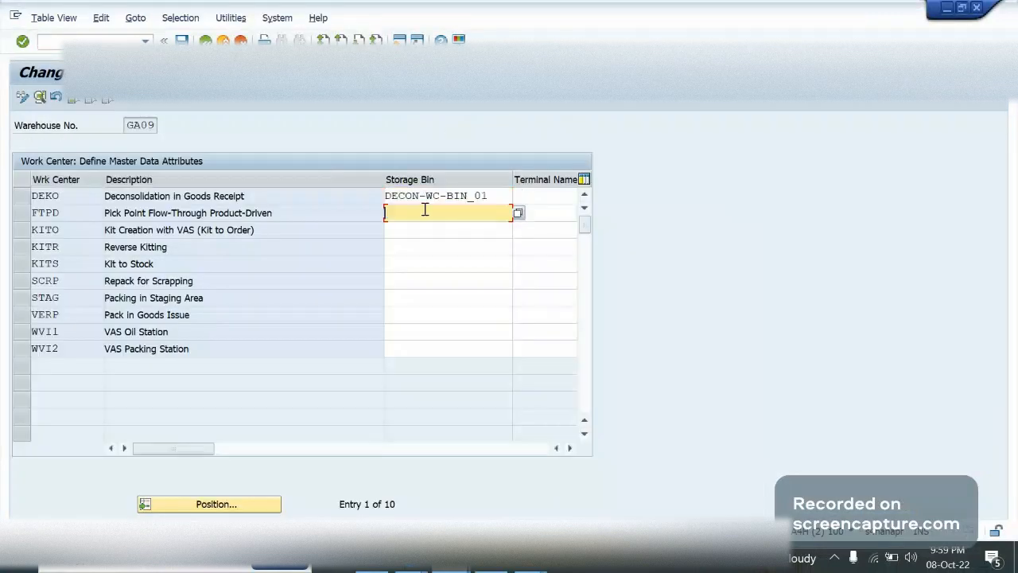
pyautogui.moveTo(385, 179); pyautogui.dragTo(266, 176)
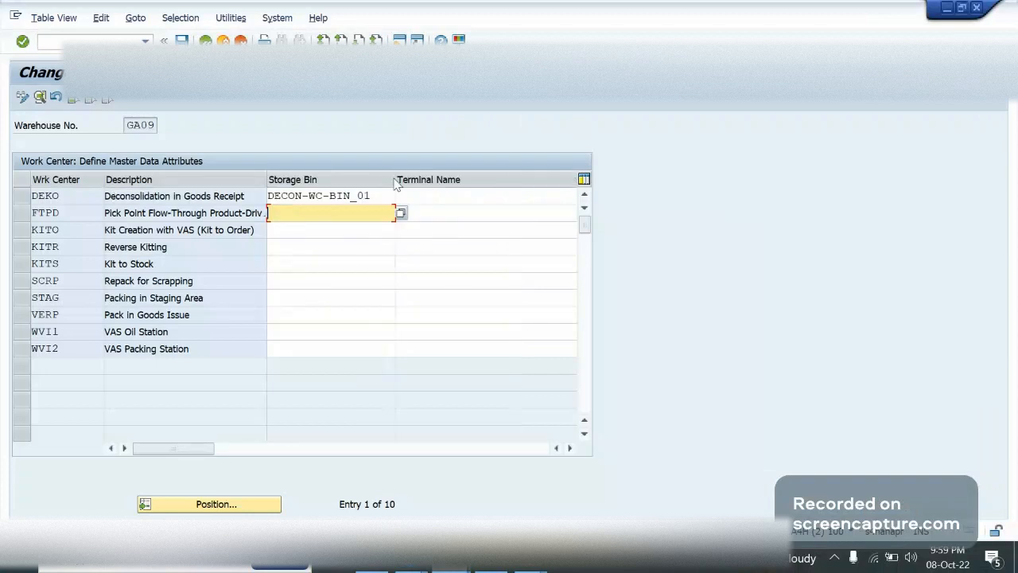
pyautogui.click(321, 197)
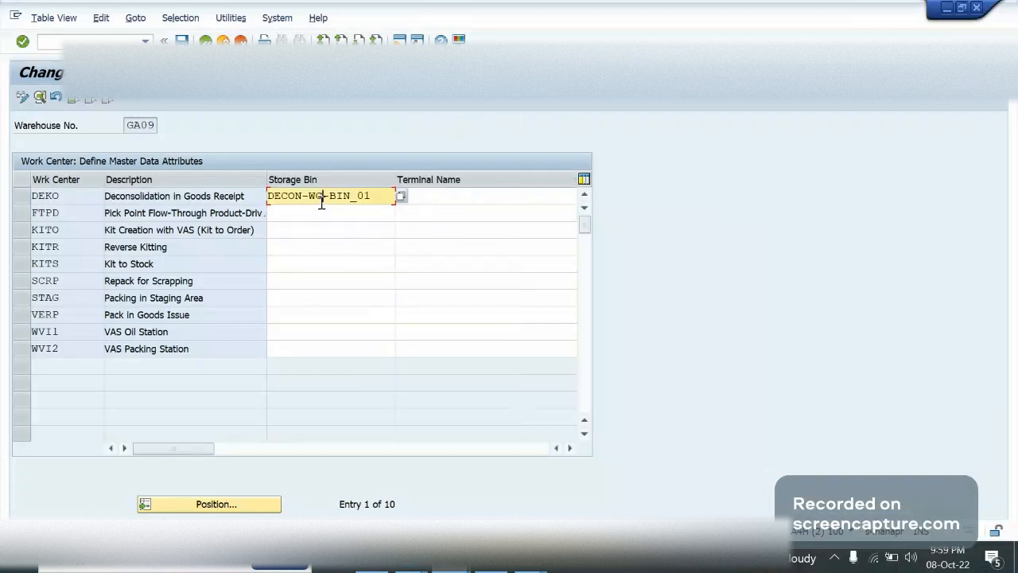
pyautogui.click(83, 198)
pyautogui.press('Home')
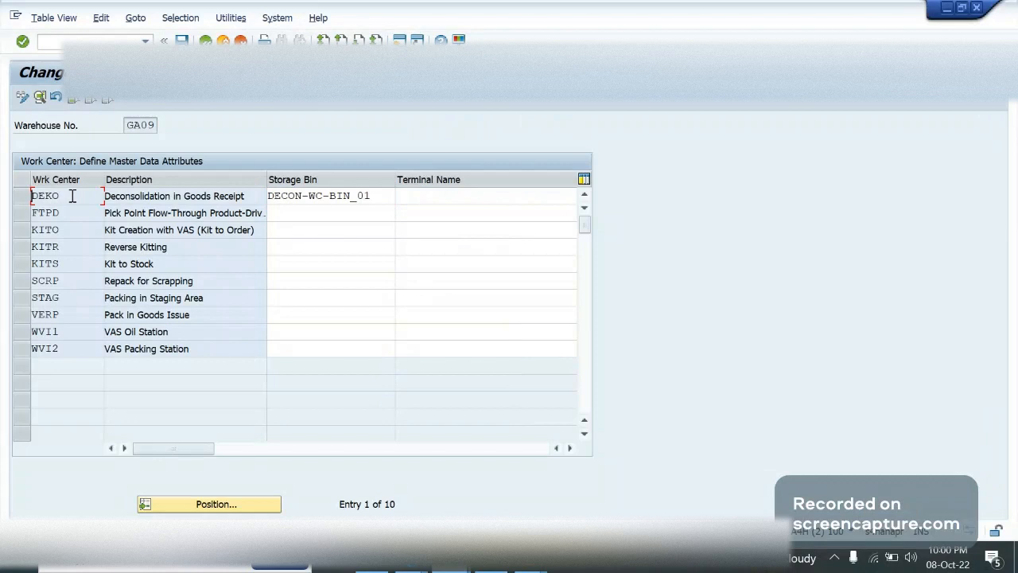
pyautogui.click(352, 199)
pyautogui.click(378, 196)
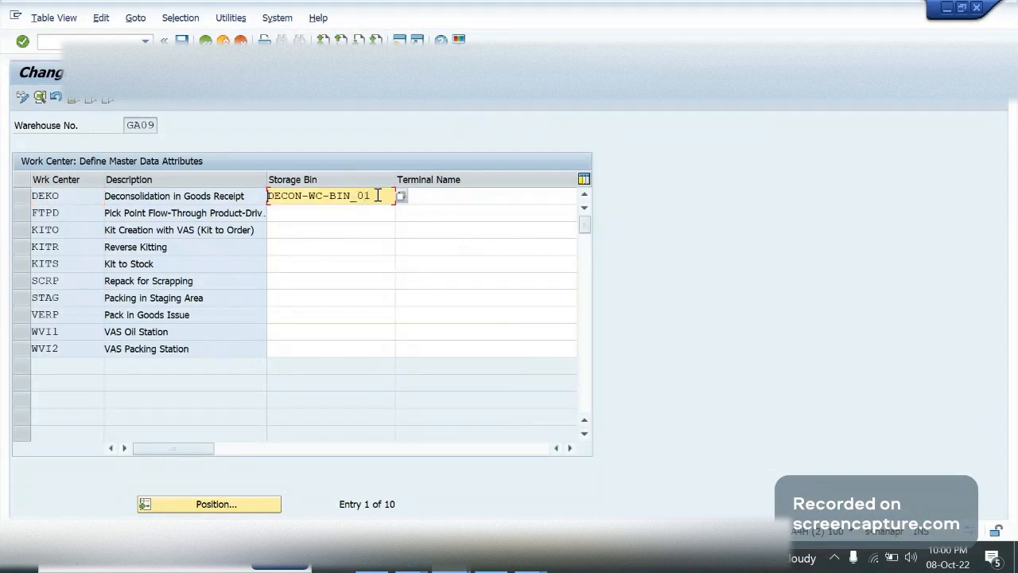
# Return to the first implementation guide session and open Define Work Center under the Work Center master data settings
pyautogui.click(449, 563)
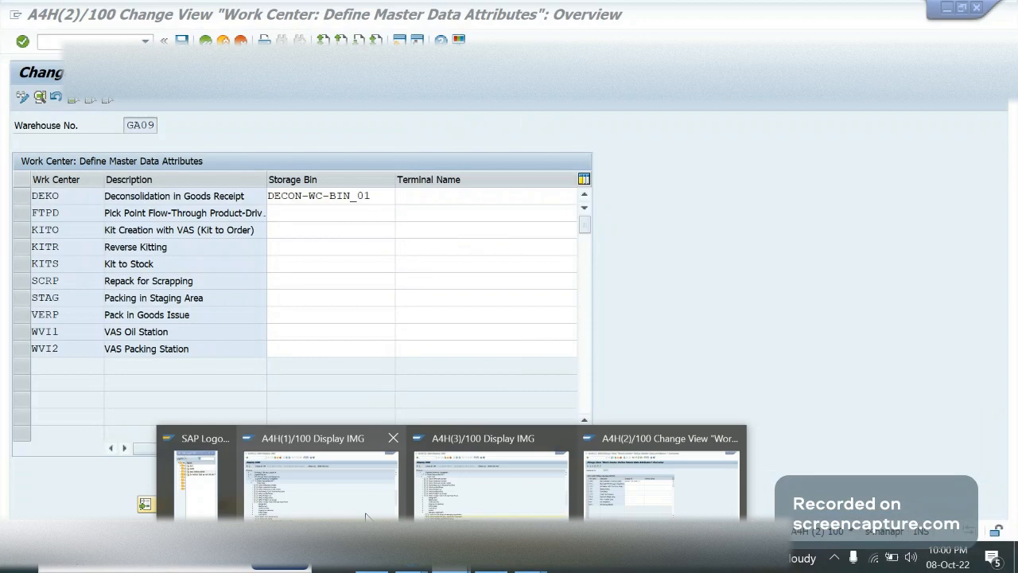
pyautogui.click(366, 517)
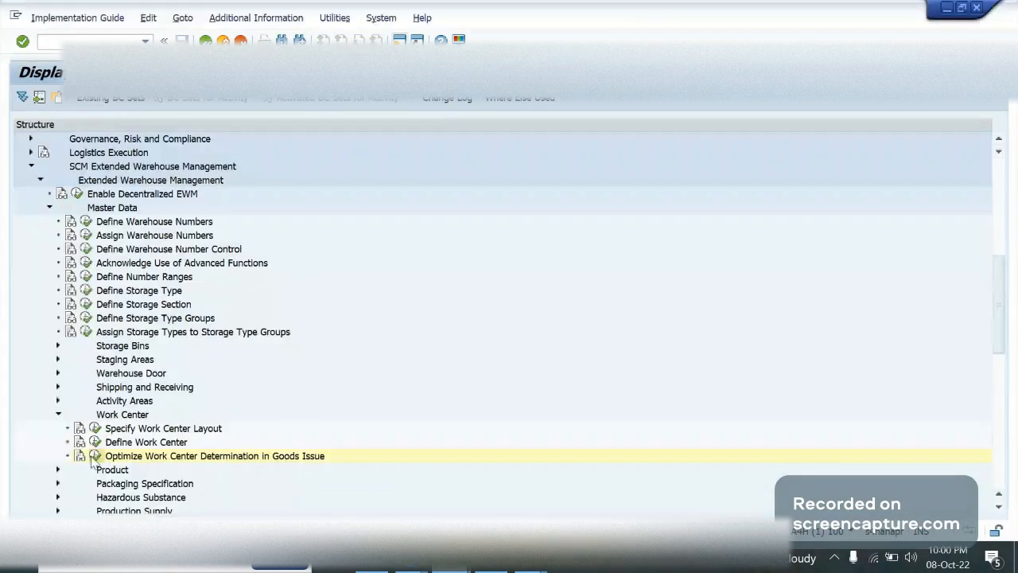
pyautogui.click(94, 456)
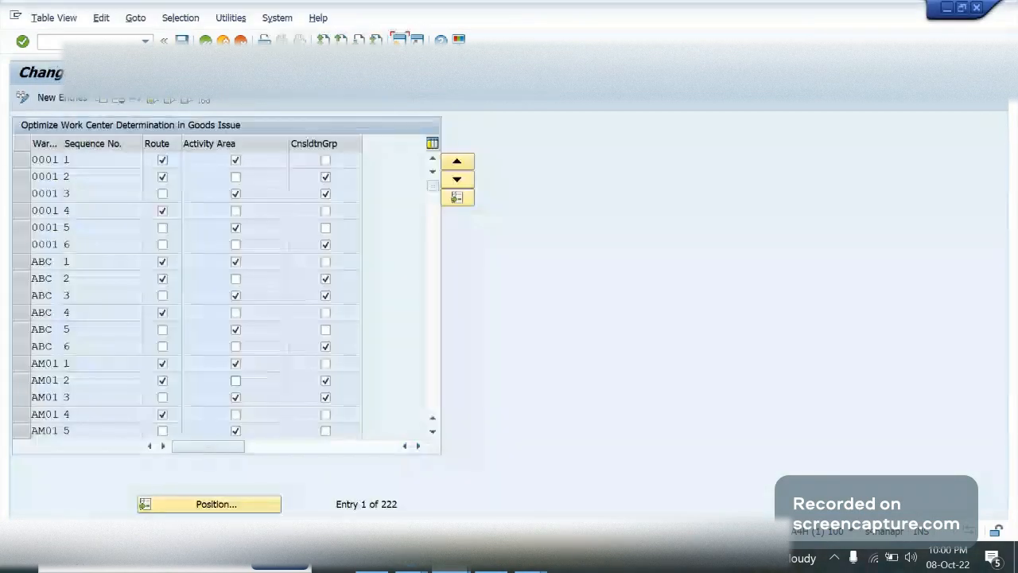
pyautogui.press('F3')
pyautogui.click(95, 442)
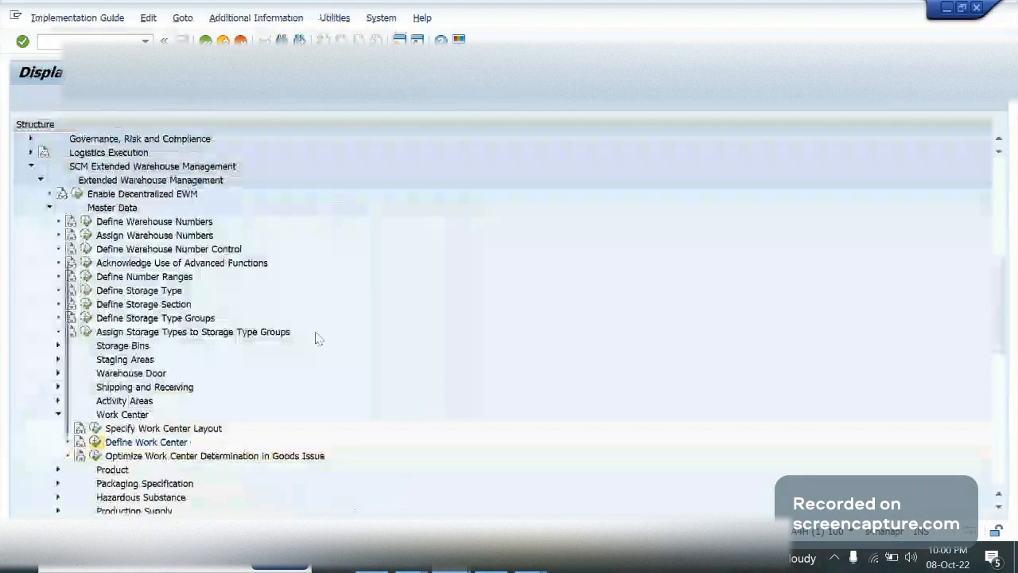
# Review the Define Work Center table and return to the session with the work center master data attributes of warehouse GA09
pyautogui.click(165, 421)
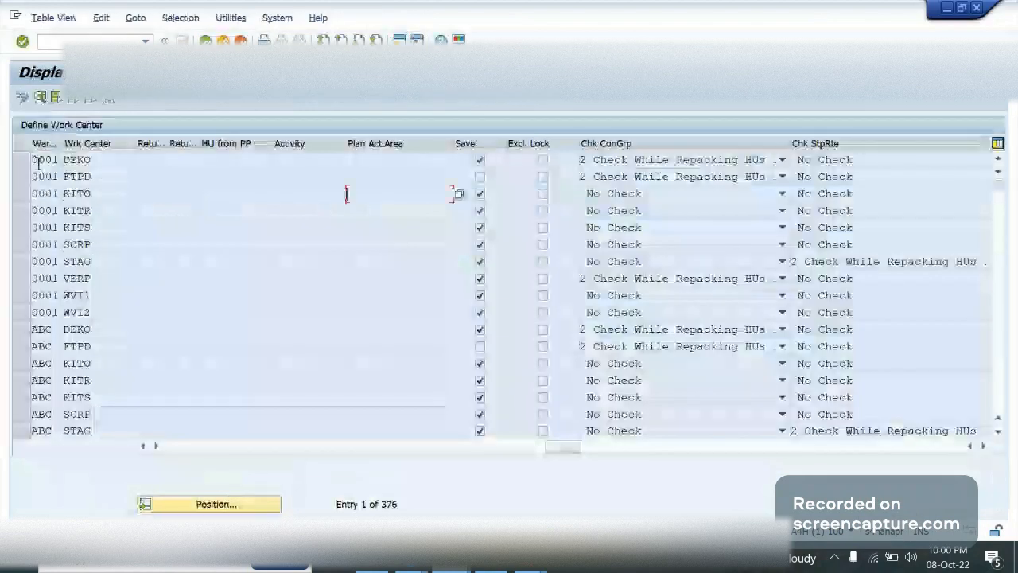
pyautogui.moveTo(563, 447); pyautogui.dragTo(191, 450)
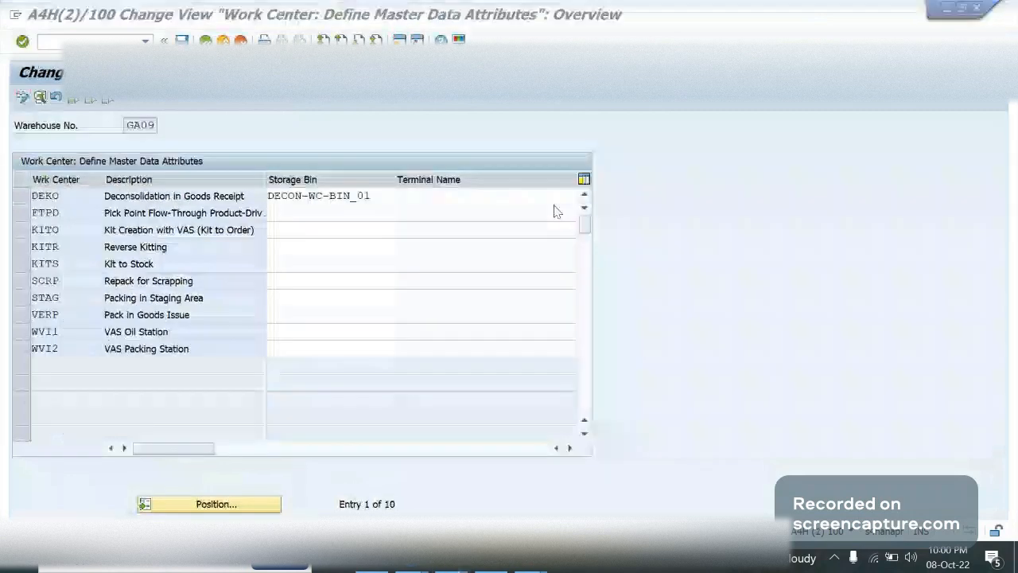
pyautogui.click(352, 221)
pyautogui.click(353, 225)
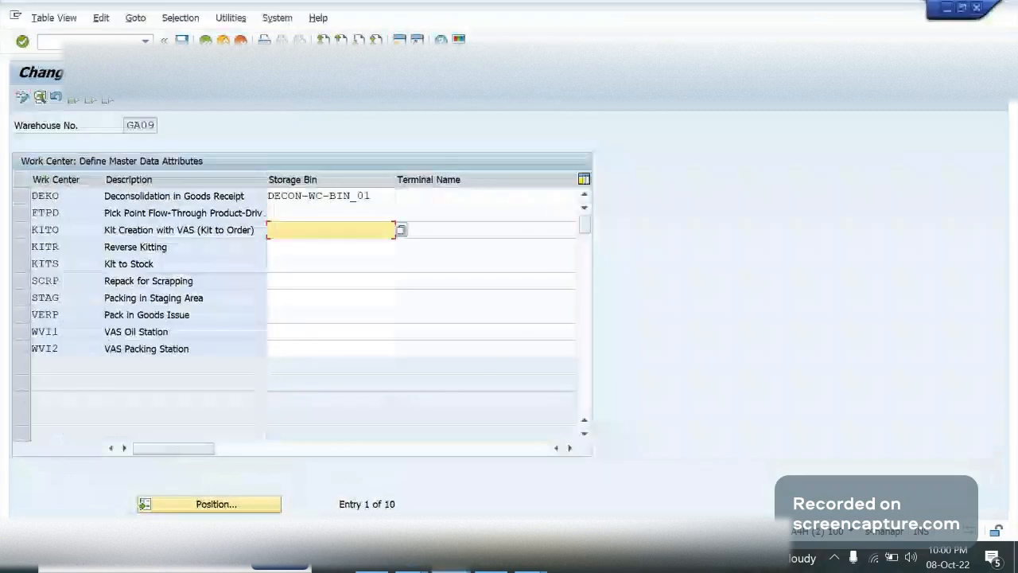
# Recall the transaction code /n/scwm/tworkst in the command field without running it
pyautogui.click(146, 41)
pyautogui.click(89, 57)
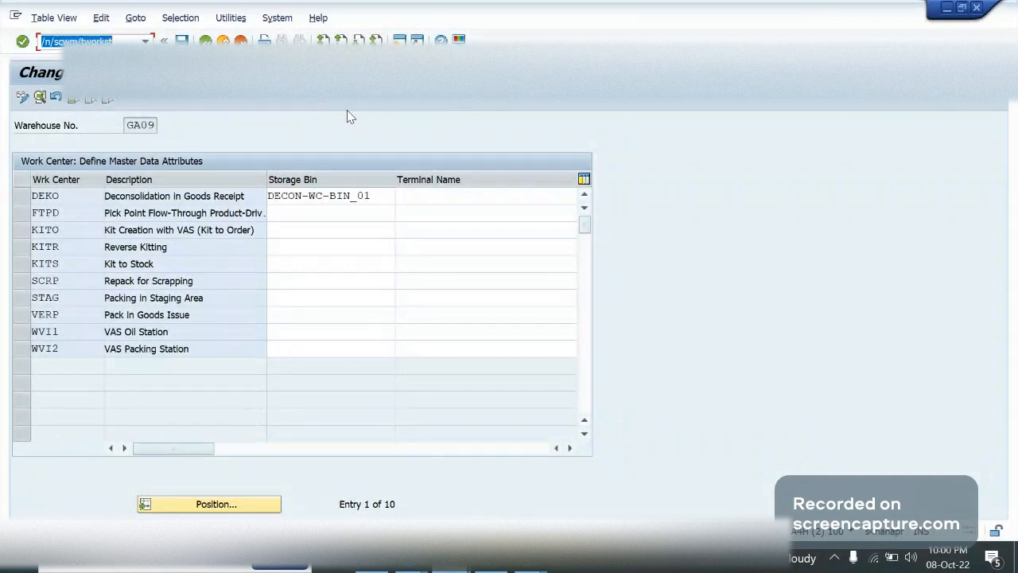
pyautogui.click(312, 229)
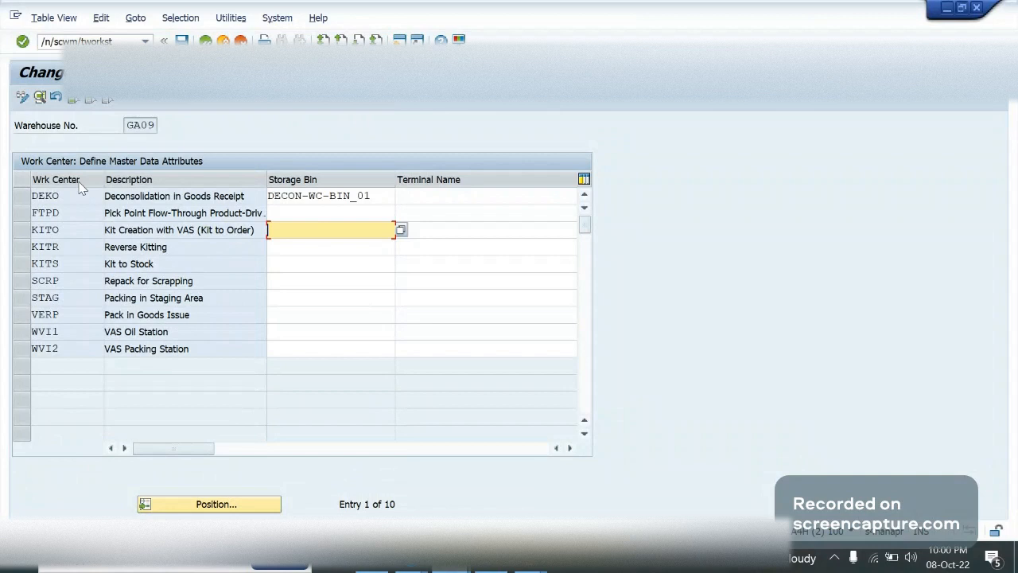
# Examine the Storage Bin assignments of the GA09 work centers, including DEKO, FTPD, KITO, KITR and WVI1
pyautogui.click(50, 213)
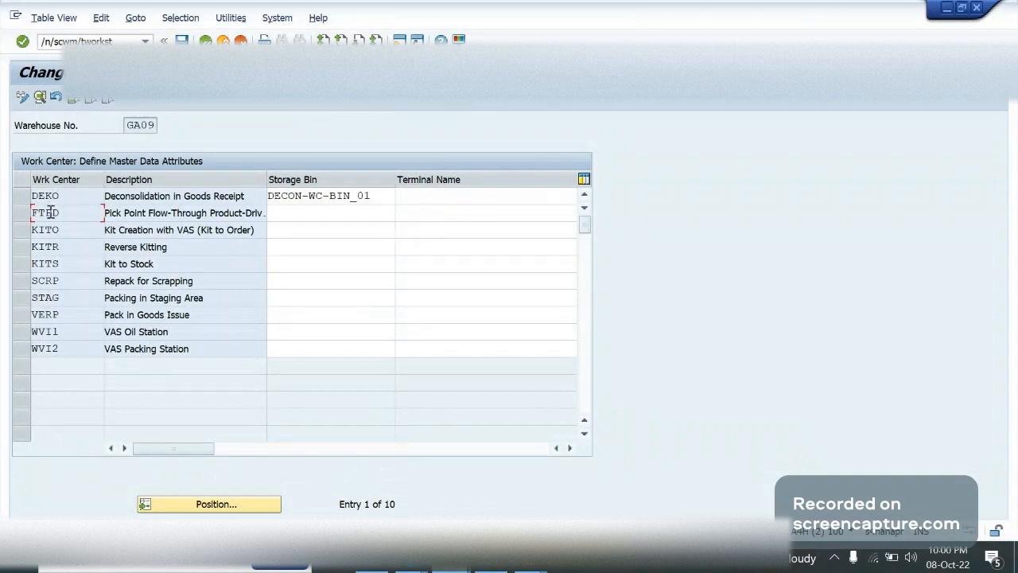
pyautogui.click(291, 247)
pyautogui.press('Up')
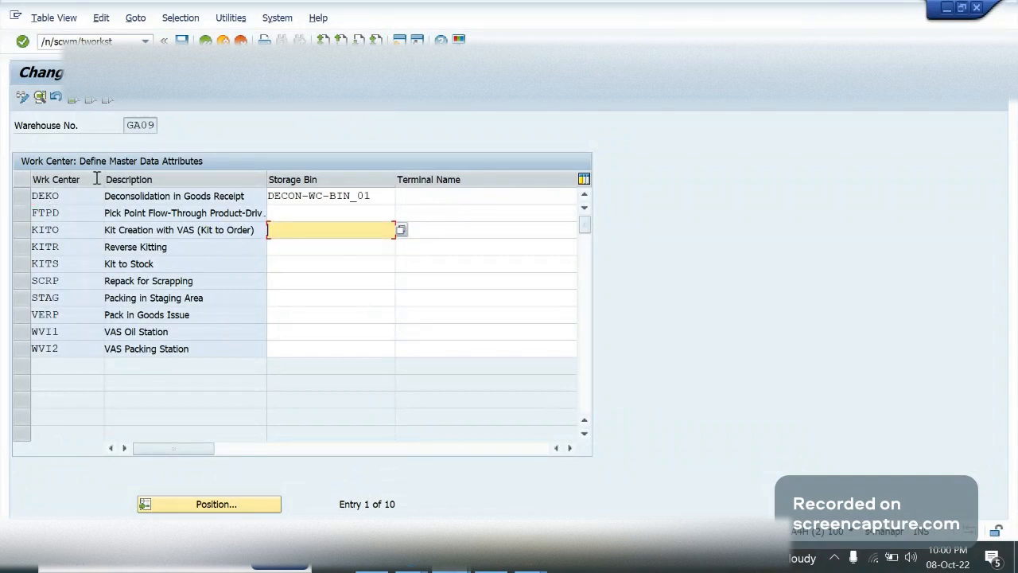
pyautogui.click(74, 197)
pyautogui.click(11, 199)
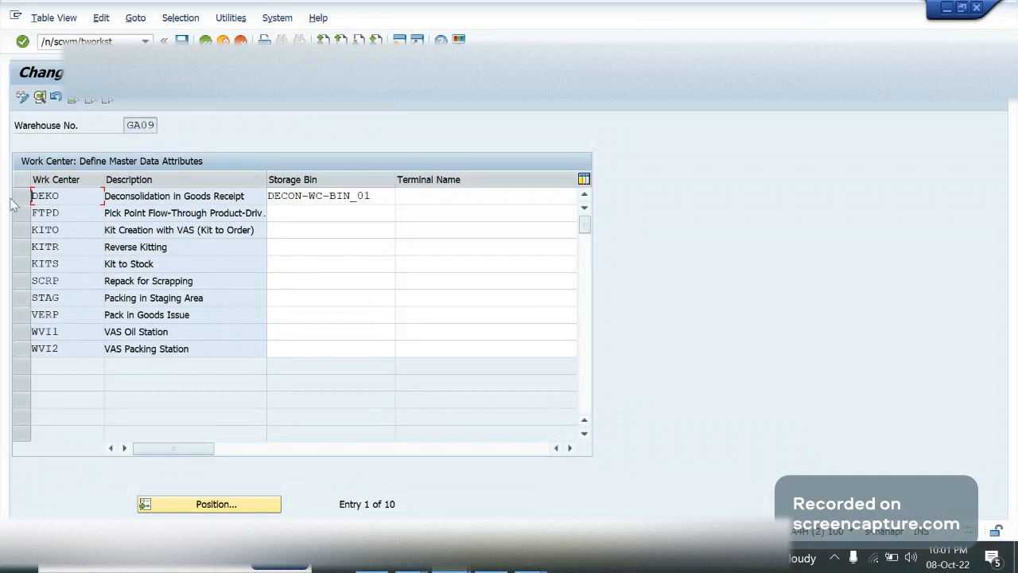
pyautogui.click(316, 195)
pyautogui.click(316, 229)
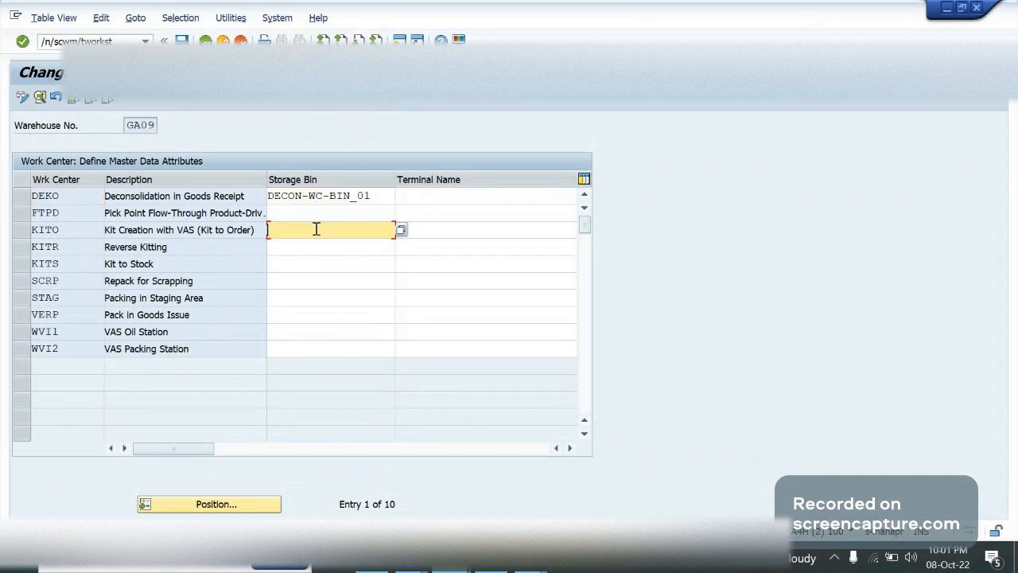
pyautogui.click(291, 247)
pyautogui.click(87, 195)
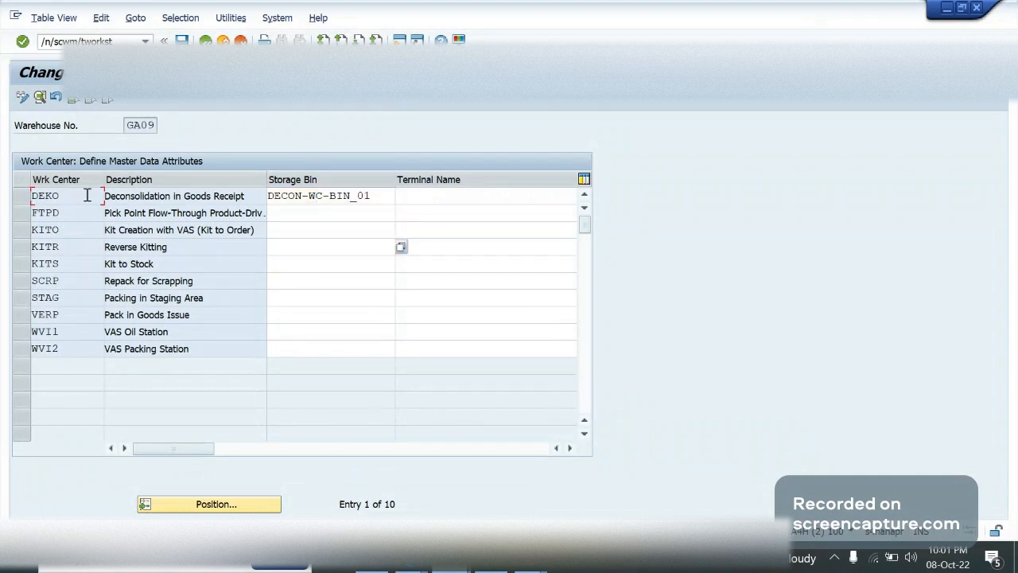
pyautogui.press('Down')
pyautogui.press('Tab')
pyautogui.click(310, 331)
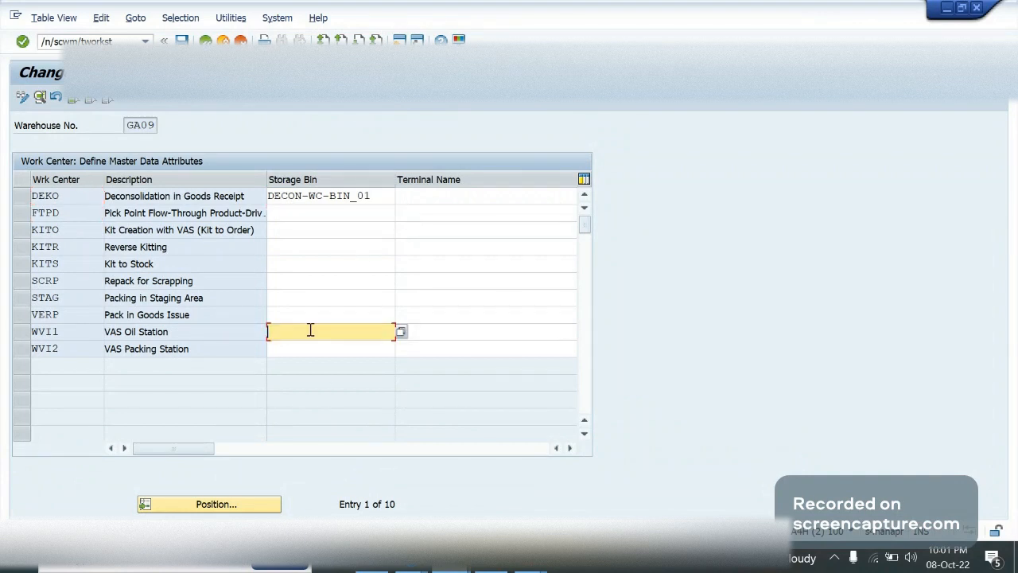
pyautogui.click(328, 246)
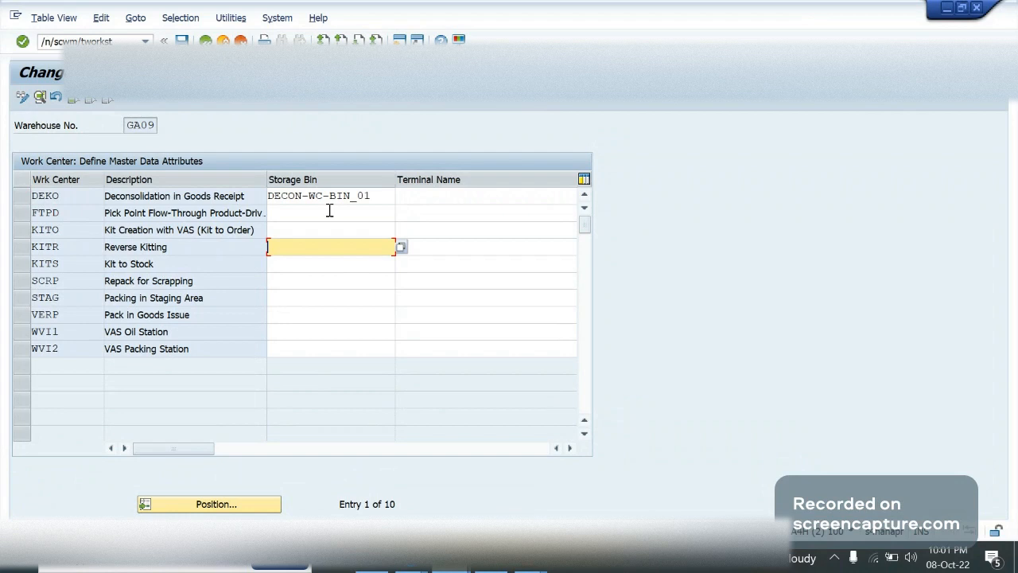
# Point out the DEKO storage bin entry and the transaction code /n/scwm/tworkst used to maintain it
pyautogui.moveTo(374, 196); pyautogui.dragTo(260, 202)
pyautogui.press('Return')
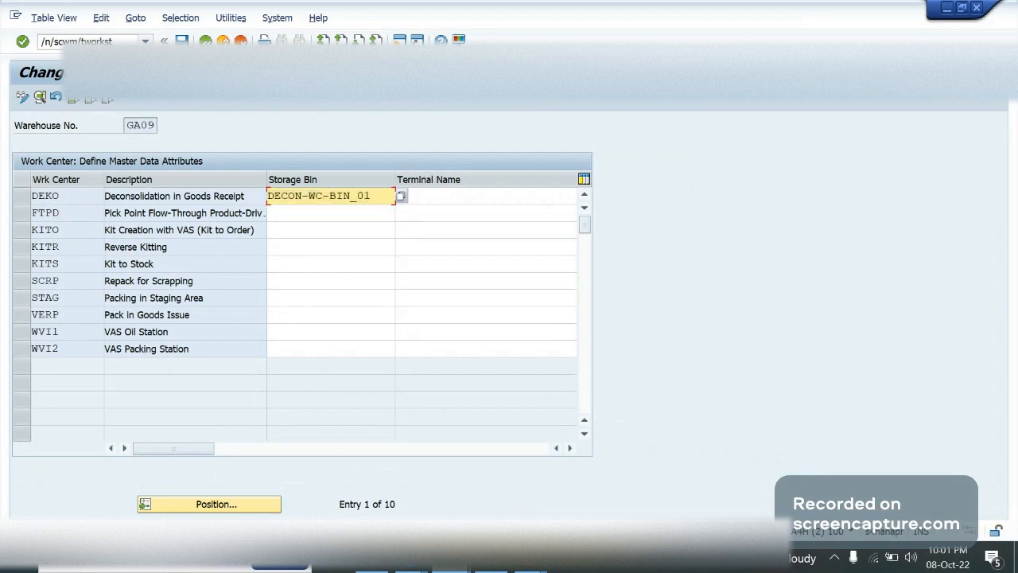
pyautogui.click(146, 42)
pyautogui.click(249, 103)
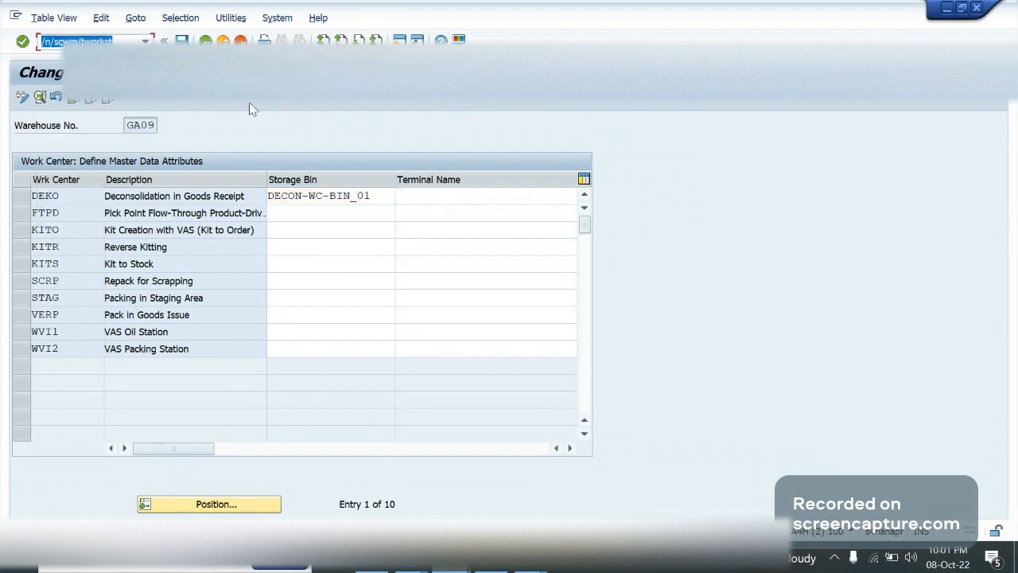
pyautogui.click(206, 41)
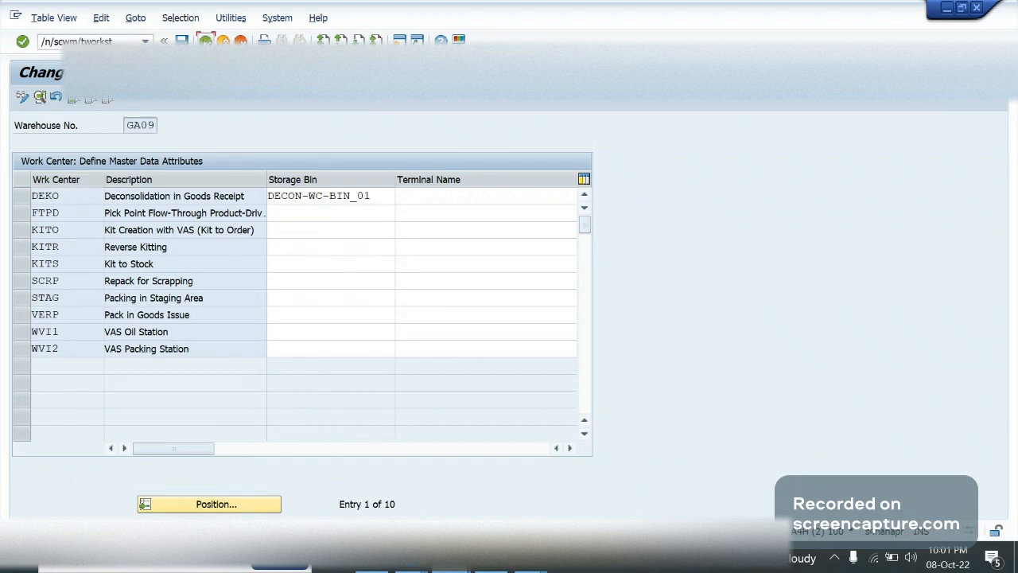
# Switch to the OneNote Summery page and remove bold from the Storage type (WC), Section, Bin and Define WC lines
pyautogui.click(381, 566)
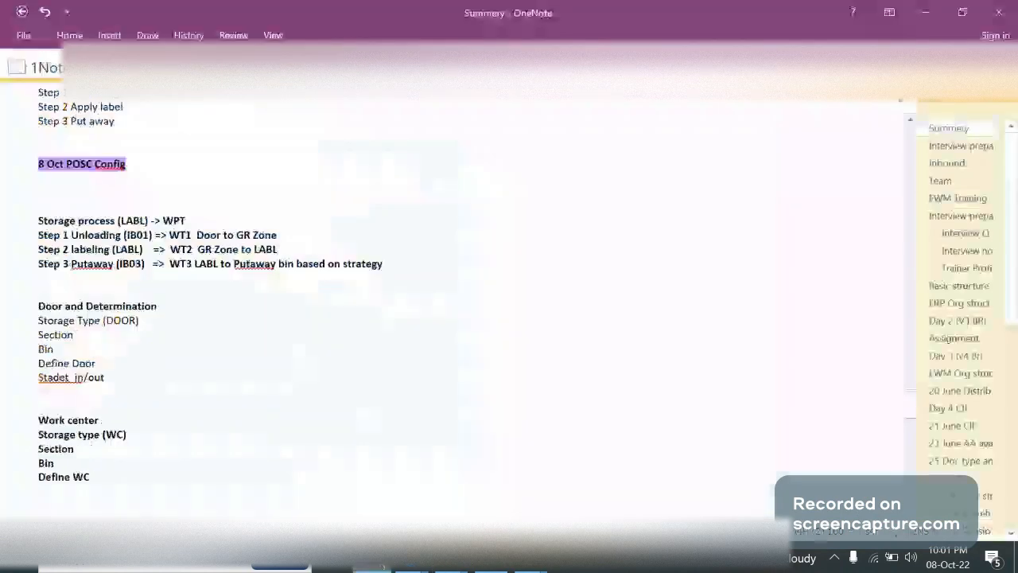
pyautogui.moveTo(92, 477); pyautogui.dragTo(41, 443)
pyautogui.hotkey('ctrl', 'b')
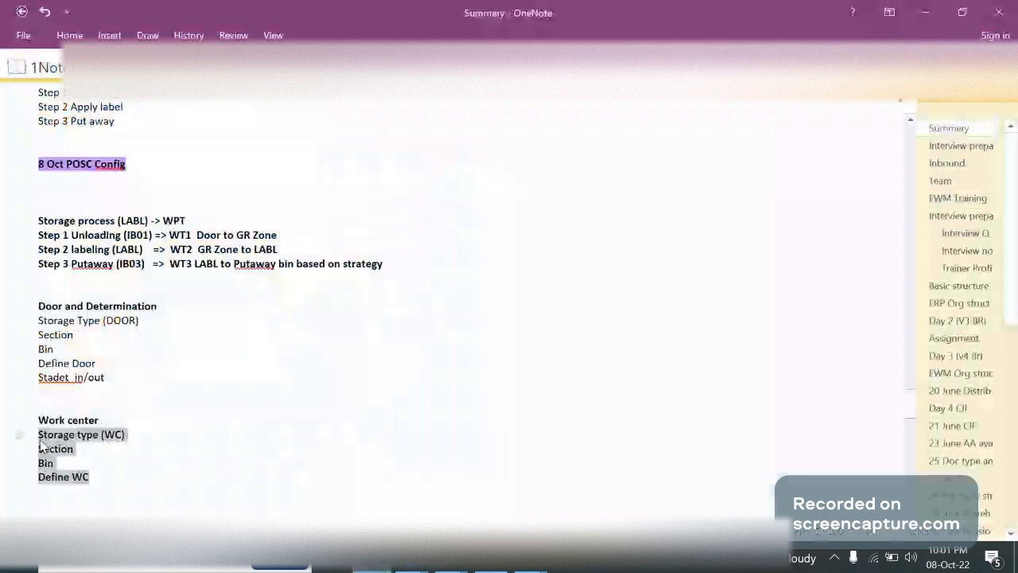
pyautogui.click(103, 496)
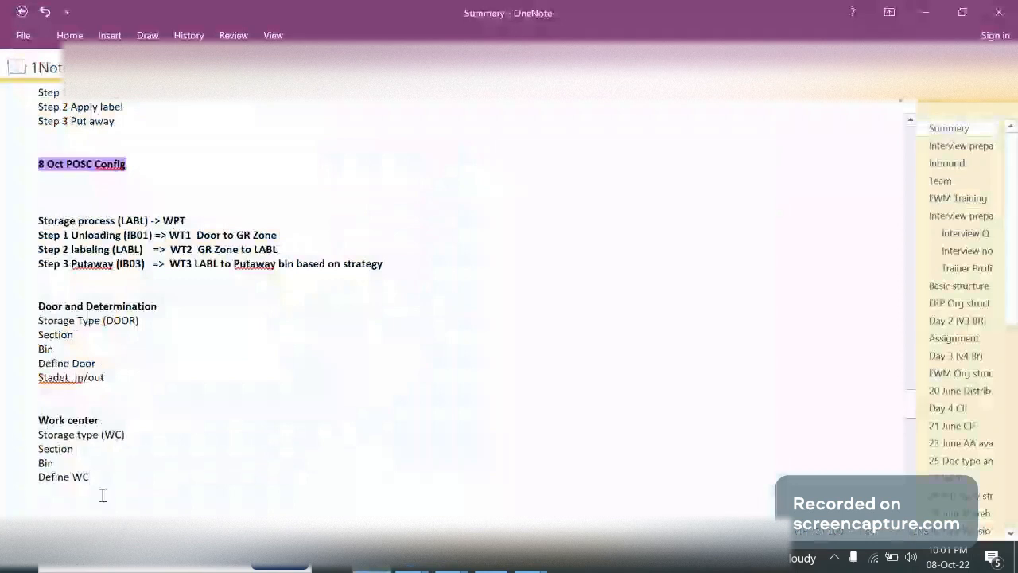
# Add the line /SCWM/TWORKST in regular weight below Define WC in the Work center notes
pyautogui.write('/SCWM/TWORKST')
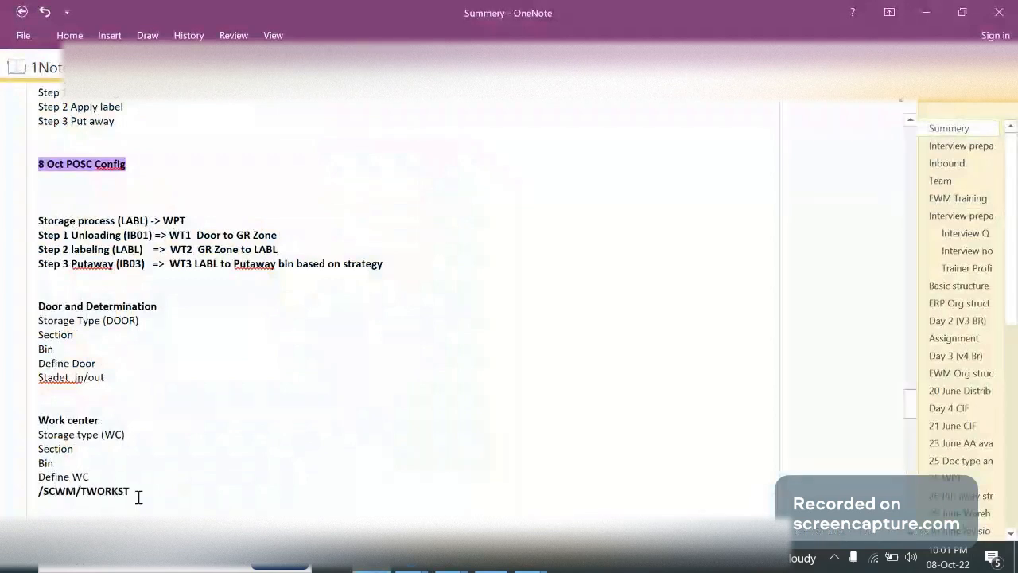
pyautogui.moveTo(138, 497); pyautogui.dragTo(37, 490)
pyautogui.hotkey('ctrl', 'b')
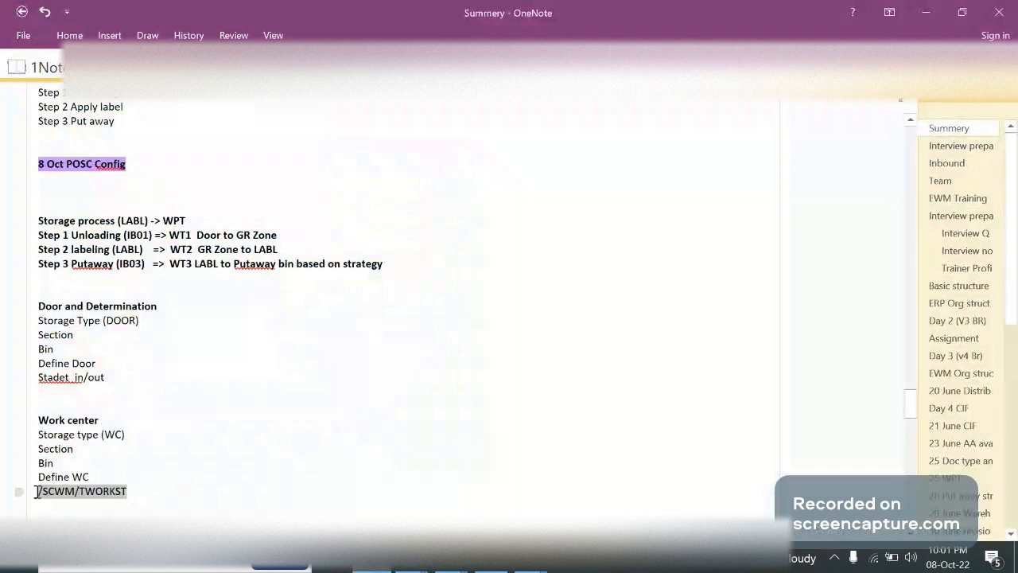
pyautogui.click(113, 534)
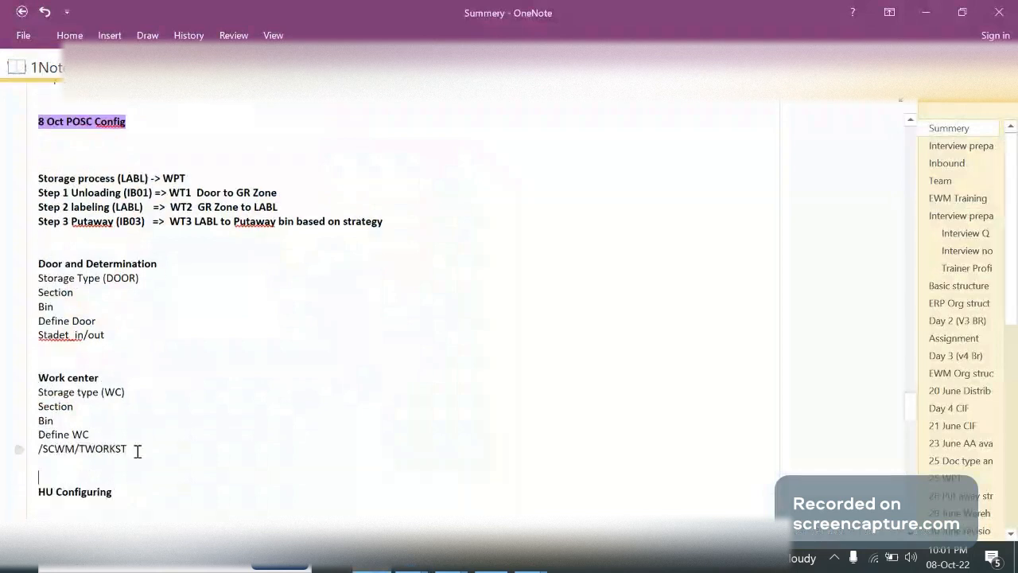
pyautogui.moveTo(138, 451); pyautogui.dragTo(54, 371)
pyautogui.click(103, 333)
pyautogui.moveTo(104, 334); pyautogui.dragTo(112, 289)
pyautogui.click(111, 289)
pyautogui.click(60, 264)
pyautogui.write('/S')
pyautogui.press('BackSpace')
# Remove one blank line above the Work center heading and review the door and work center notes
pyautogui.press('BackSpace')
pyautogui.doubleClick(74, 263)
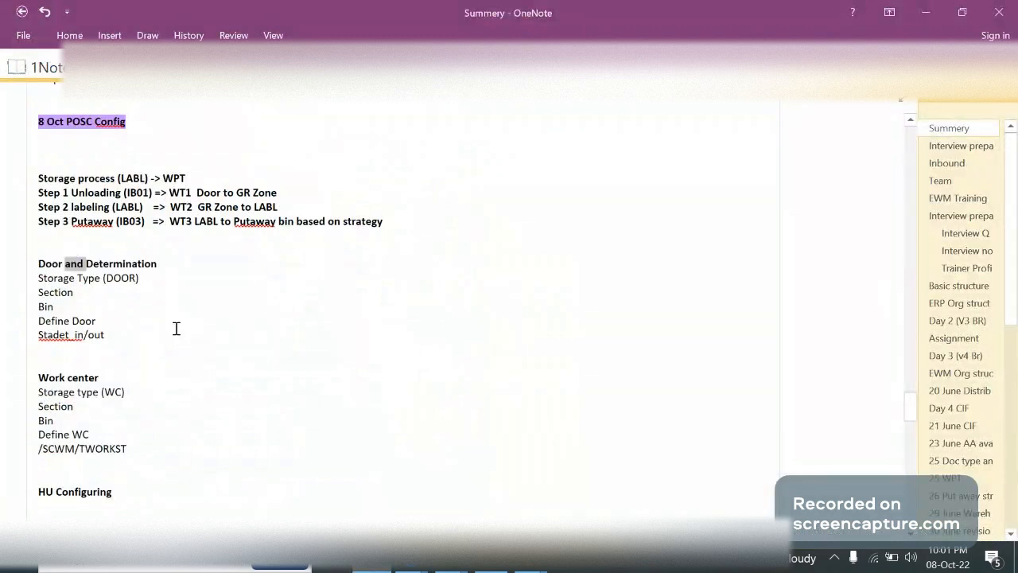
pyautogui.click(177, 386)
pyautogui.click(123, 362)
pyautogui.press('BackSpace')
pyautogui.moveTo(131, 434); pyautogui.dragTo(38, 264)
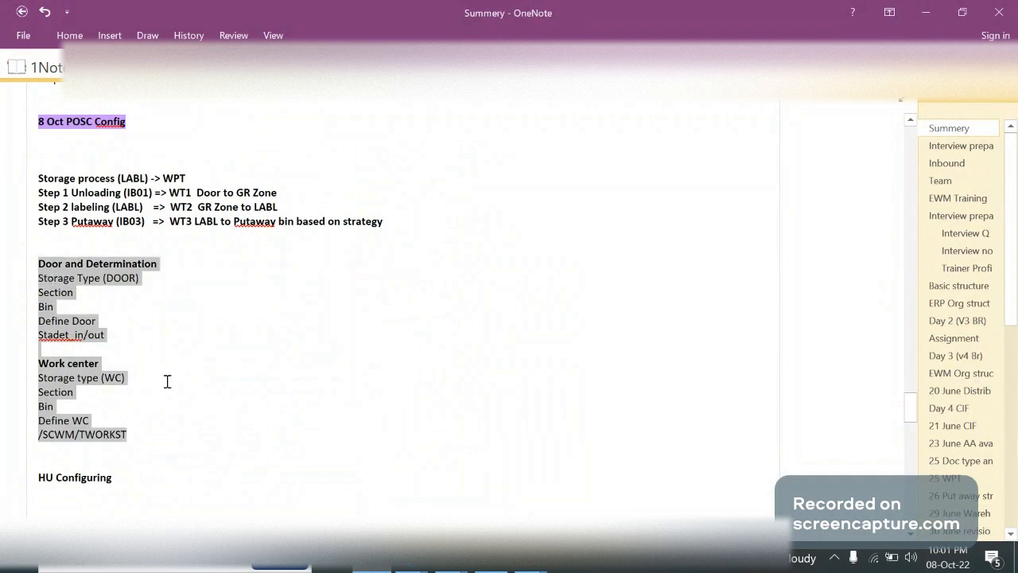
pyautogui.click(167, 381)
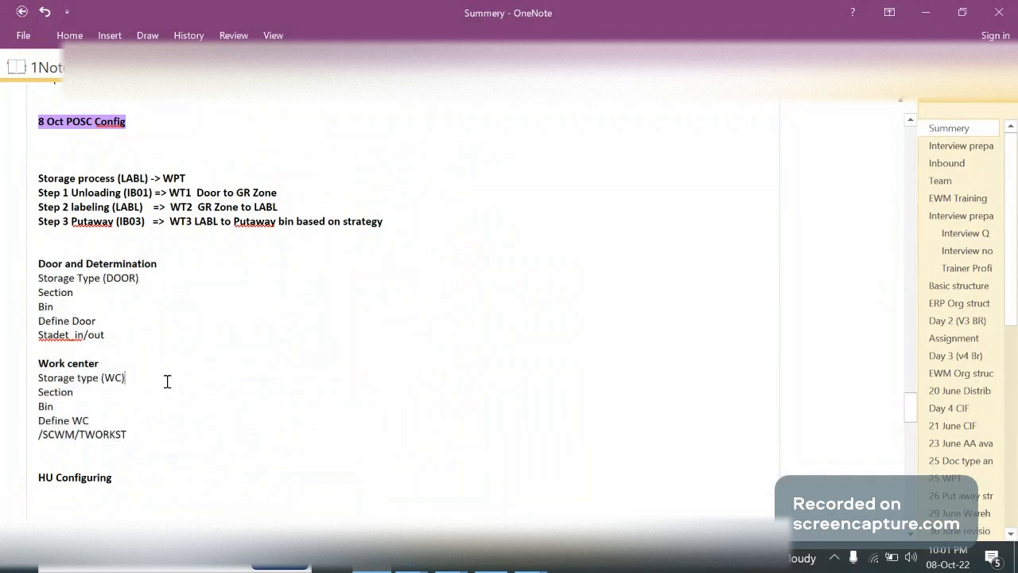
# Switch to 1 Warehouse Setup.pptx in PowerPoint to examine the slide 6 layout diagram, and return to the OneNote notes
pyautogui.moveTo(537, 568)
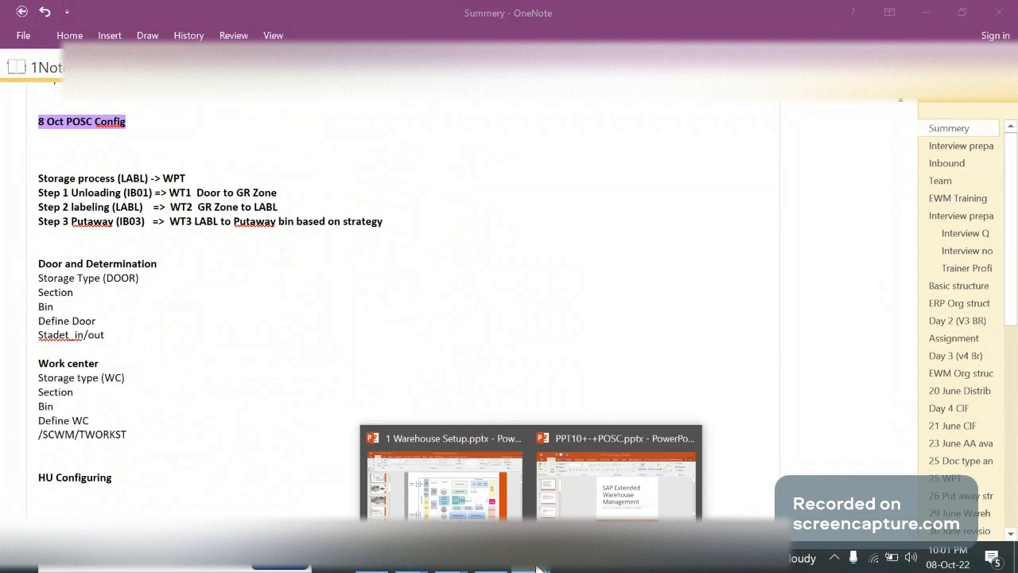
pyautogui.click(482, 477)
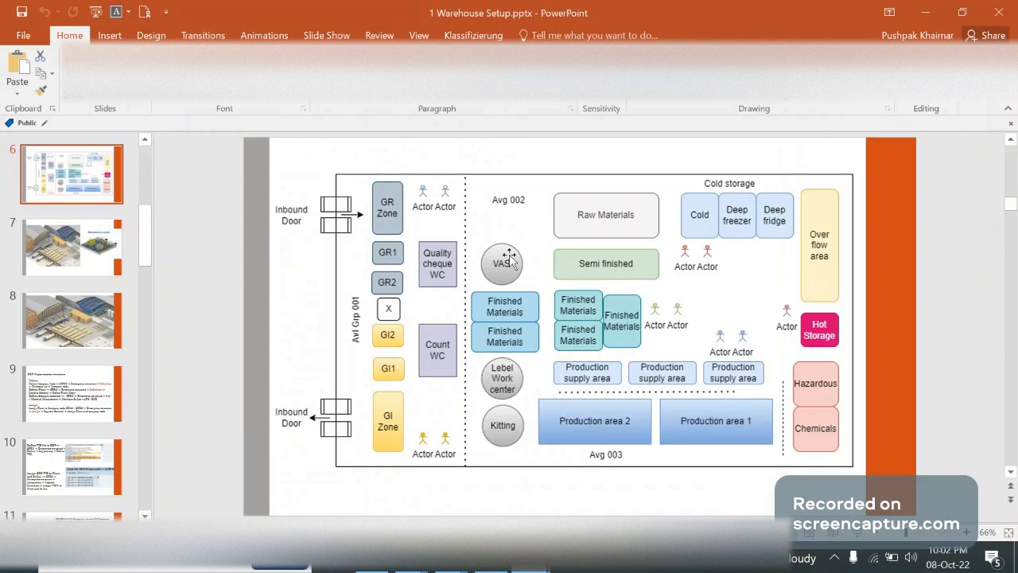
pyautogui.hotkey('alt', 'Tab')
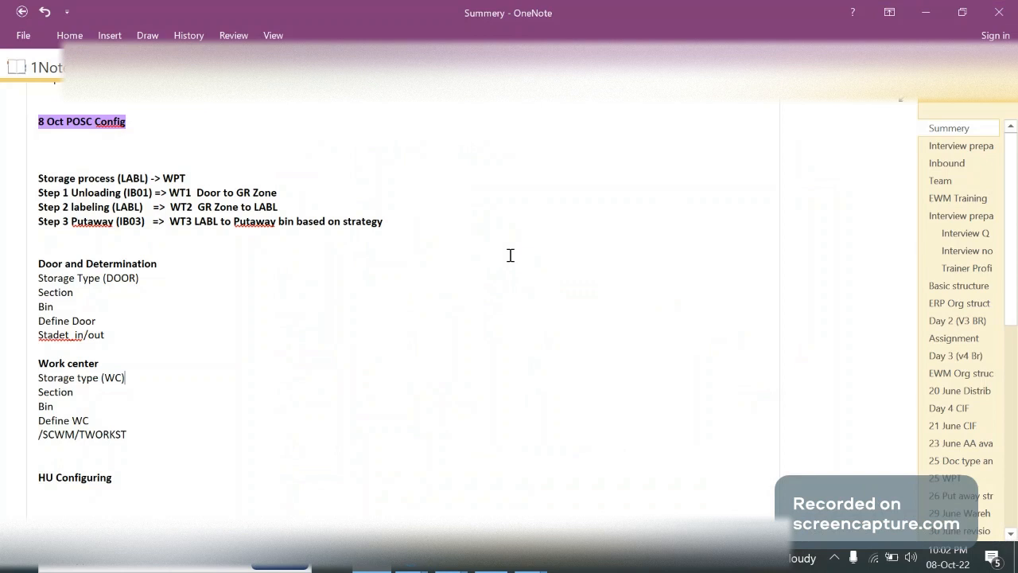
# Remove the extra blank lines above the Storage process (LABL) line in the 8 Oct POSC Config notes
pyautogui.click(163, 153)
pyautogui.press('BackSpace')
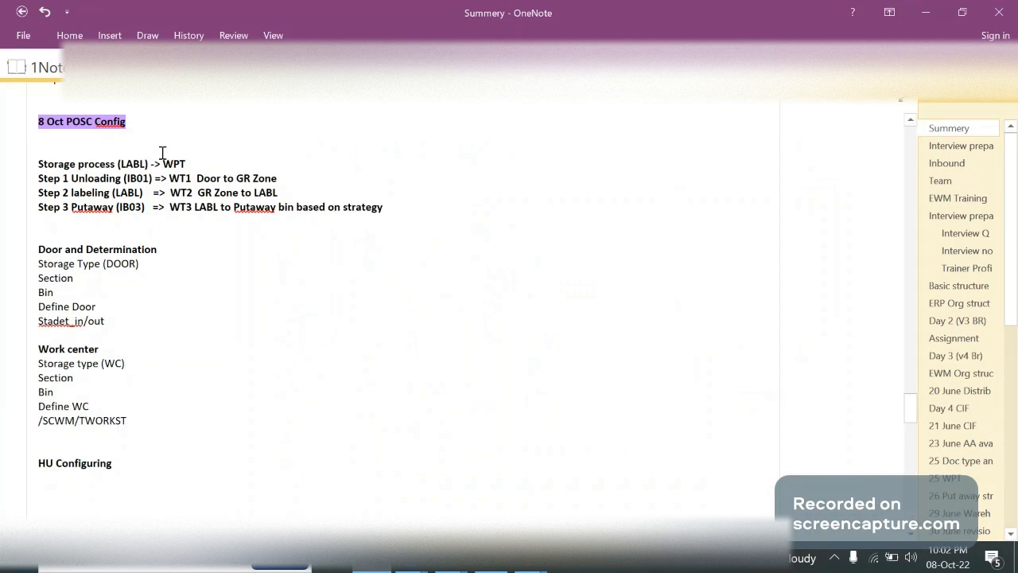
pyautogui.press('BackSpace')
# Switch to the browser to view the Untitled Diagram warehouse sketch in diagrams.net and the EWM Training meeting
pyautogui.hotkey('alt', 'Tab')
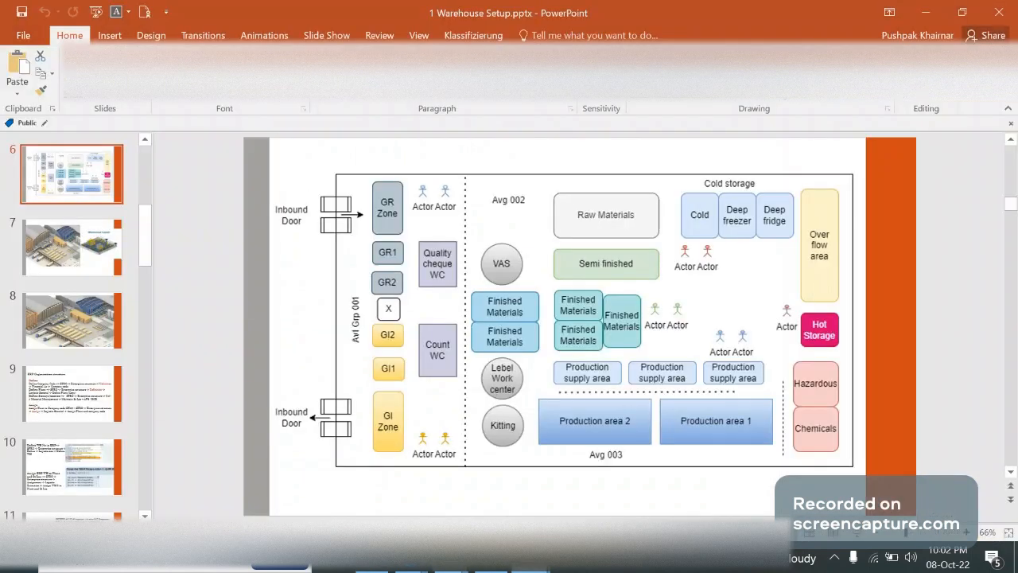
pyautogui.moveTo(451, 567)
pyautogui.moveTo(411, 565)
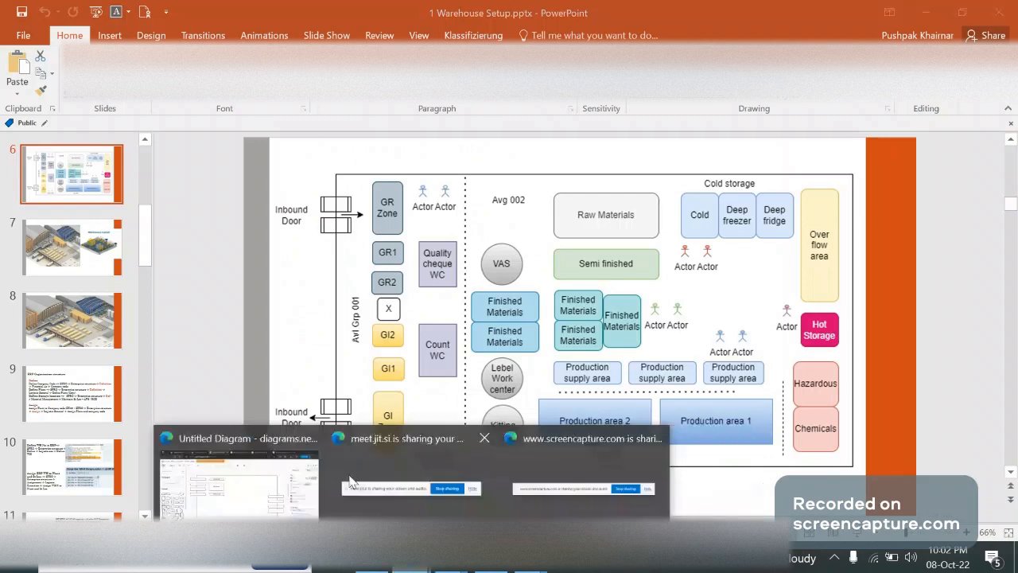
pyautogui.click(238, 478)
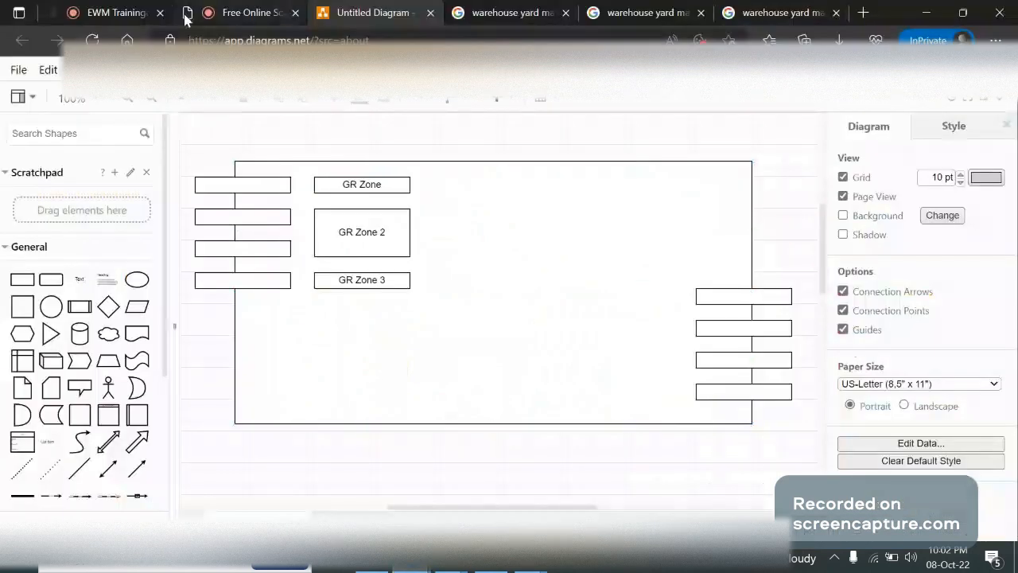
pyautogui.click(119, 13)
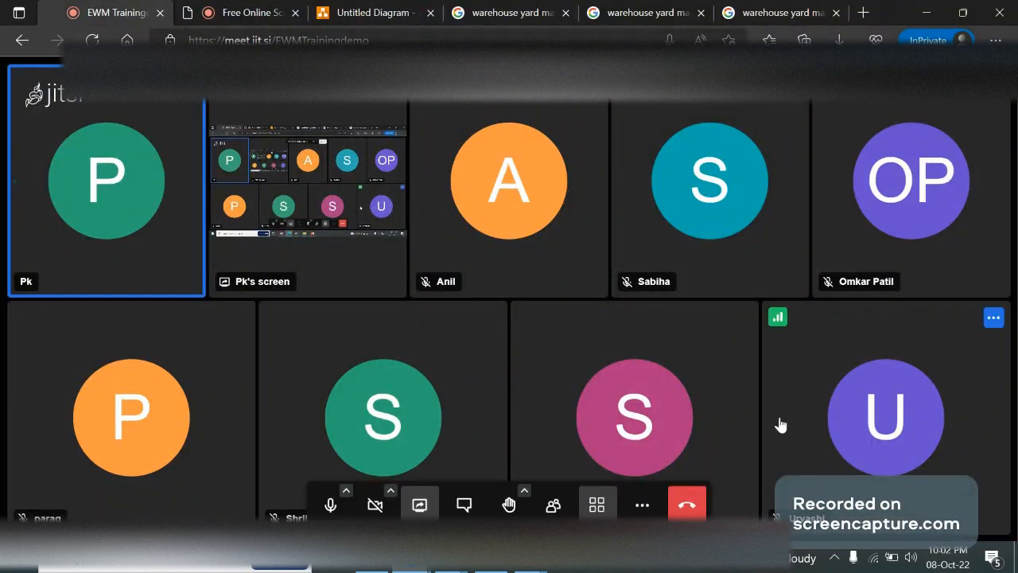
pyautogui.moveTo(517, 567)
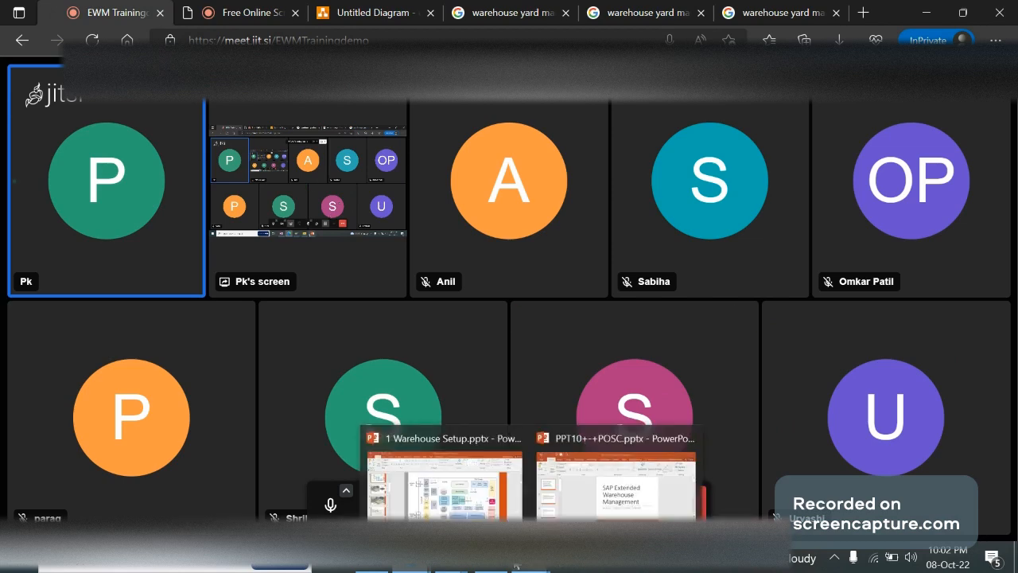
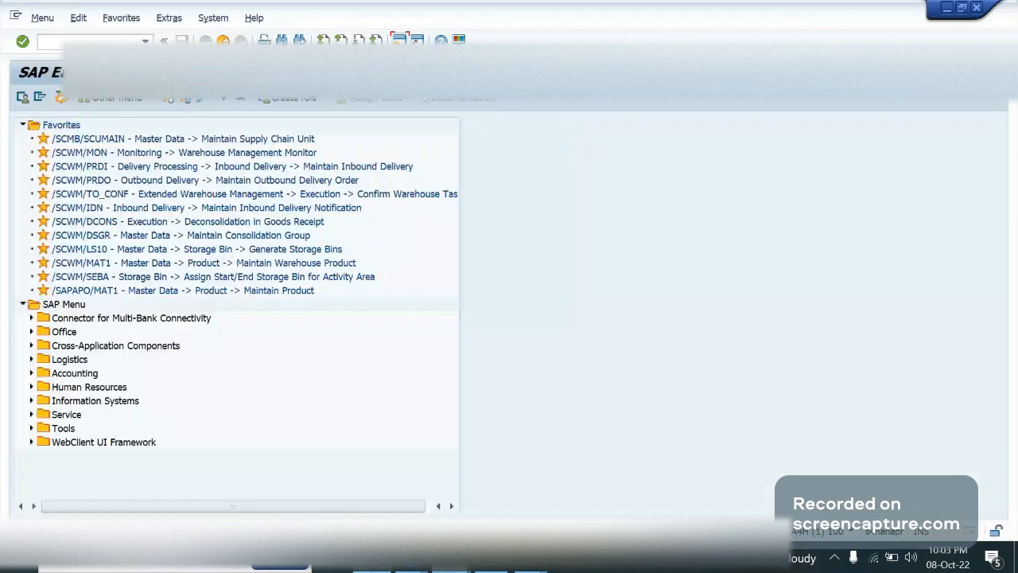
# Switch to SAP GUI, start transaction SPRO, and display the SAP Reference IMG
pyautogui.click(458, 564)
pyautogui.click(657, 490)
pyautogui.write('spro')
pyautogui.press('Return')
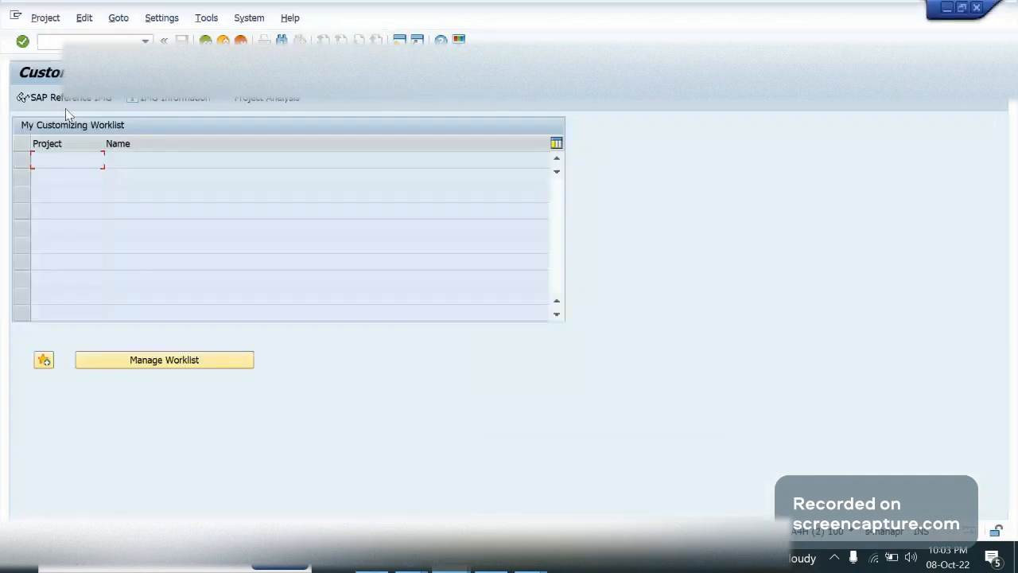
pyautogui.click(64, 106)
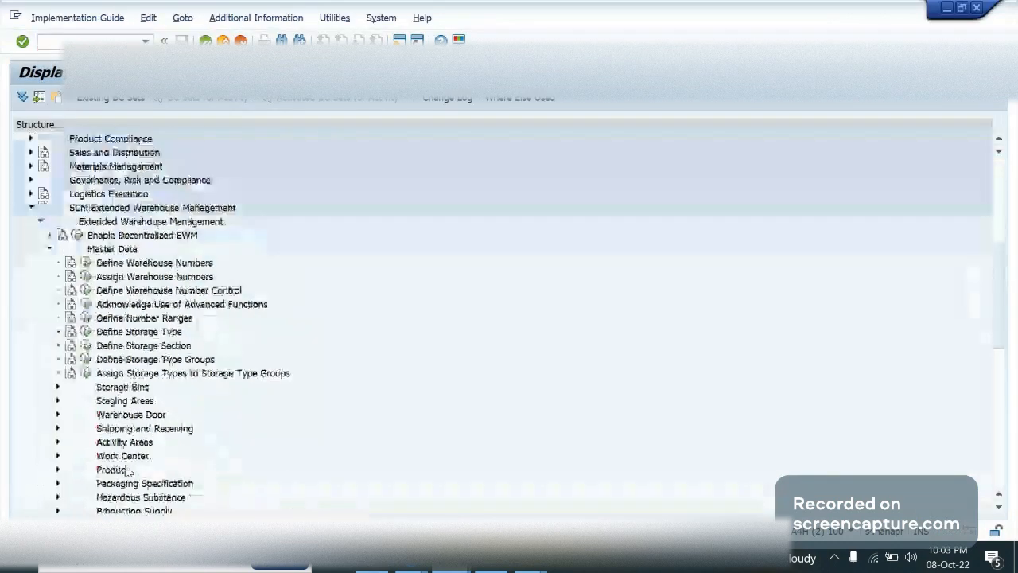
# Collapse the Master Data node and expand Cross-Process Settings under Extended Warehouse Management
pyautogui.press('Left')
pyautogui.press('Down')
pyautogui.press('Down')
pyautogui.press('Down')
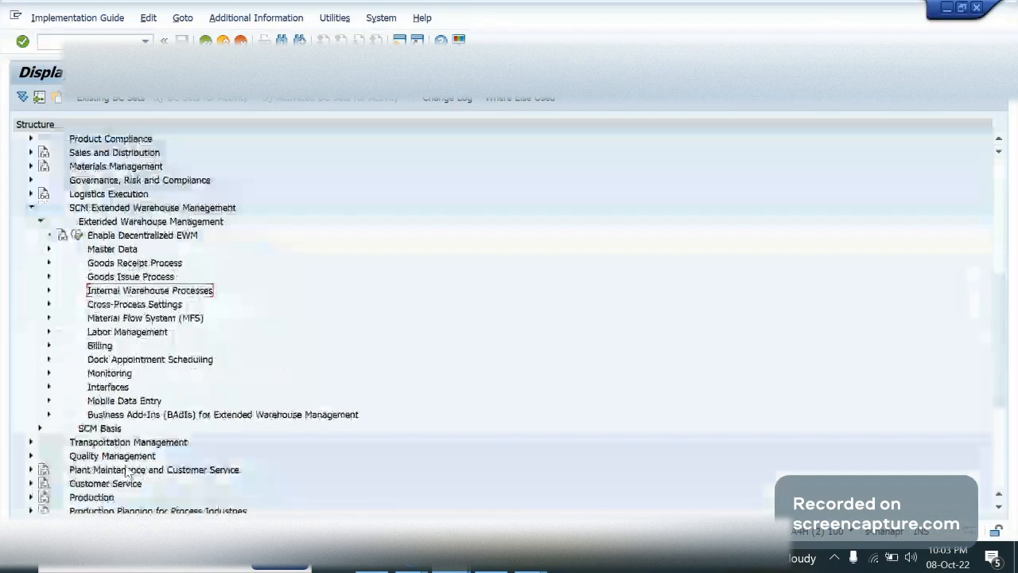
# Expand the Warehouse Task node under Cross-Process Settings, keeping Warehouse Order collapsed
pyautogui.press('Down')
pyautogui.press('Right')
pyautogui.press('Down')
pyautogui.press('Down')
pyautogui.press('Down')
pyautogui.press('Down')
pyautogui.press('Right')
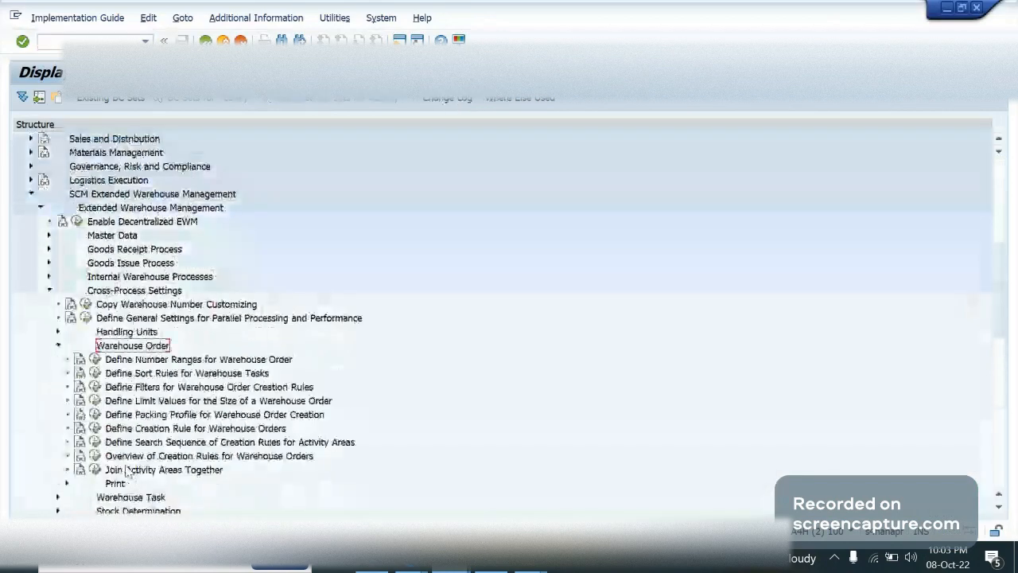
pyautogui.press('Left')
pyautogui.press('Down')
pyautogui.press('Right')
pyautogui.press('Down')
pyautogui.press('Down')
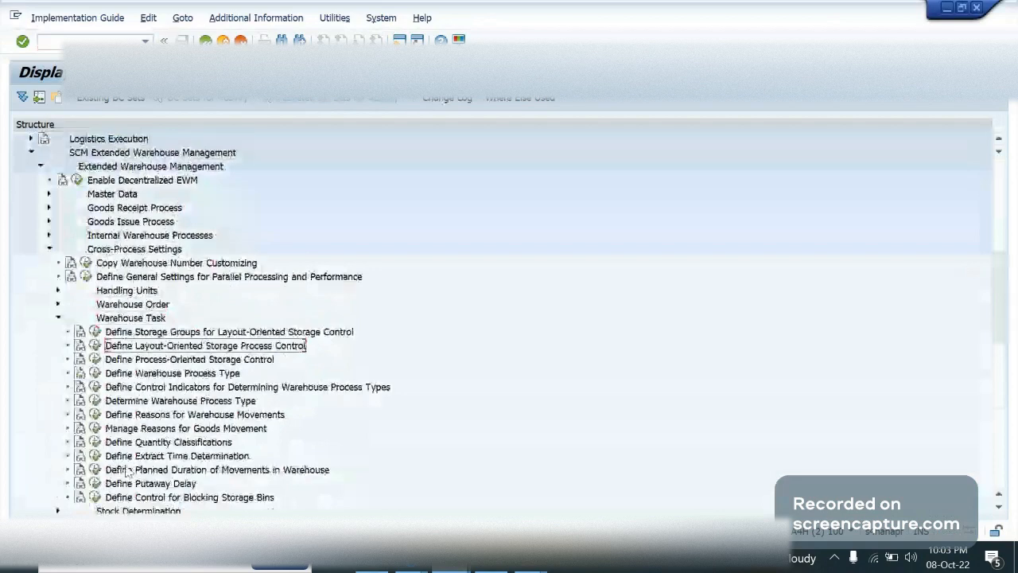
pyautogui.press('Up')
pyautogui.press('Up')
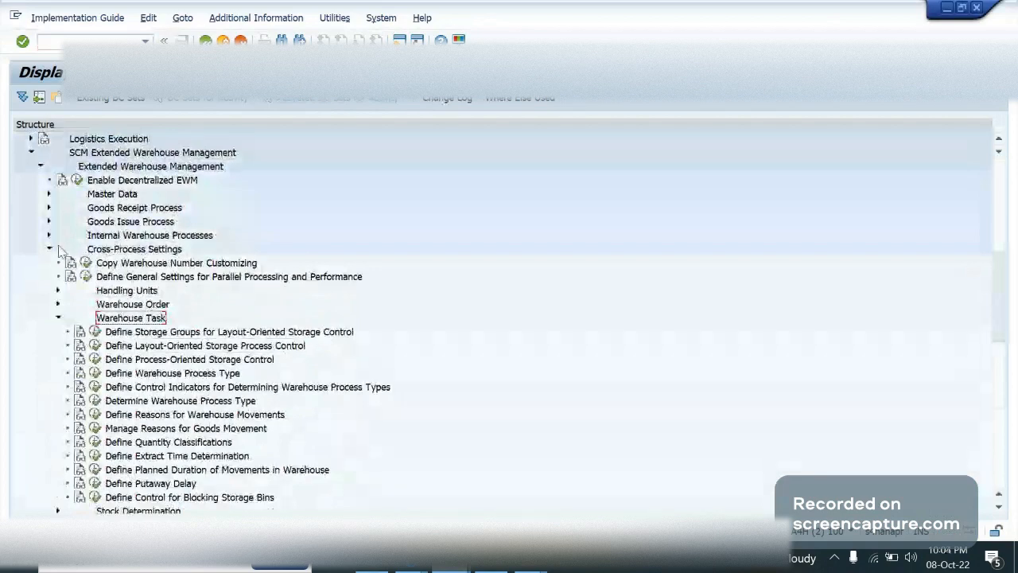
# Open the Define Process-Oriented Storage Control activity under Warehouse Task
pyautogui.click(140, 246)
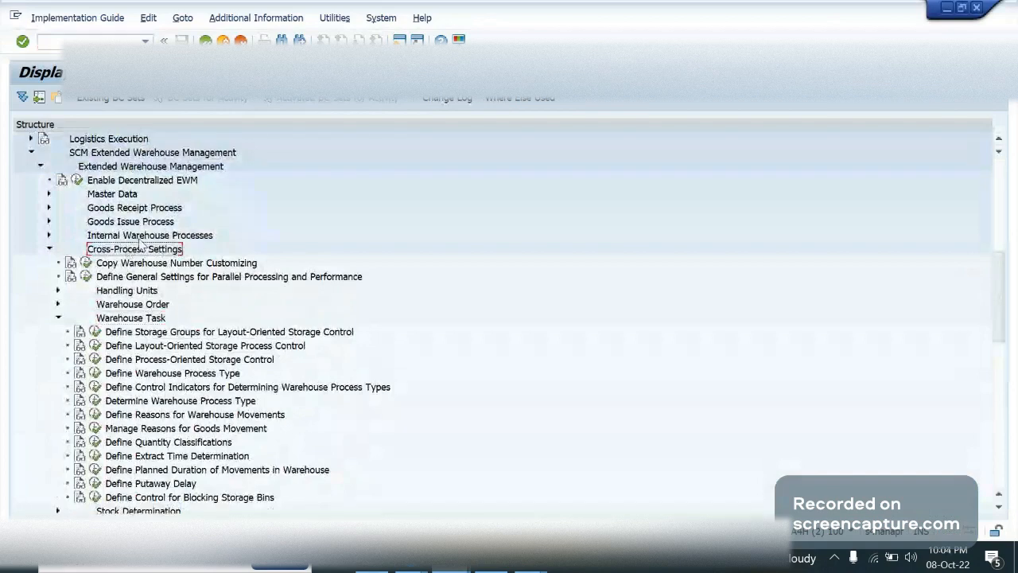
pyautogui.click(140, 321)
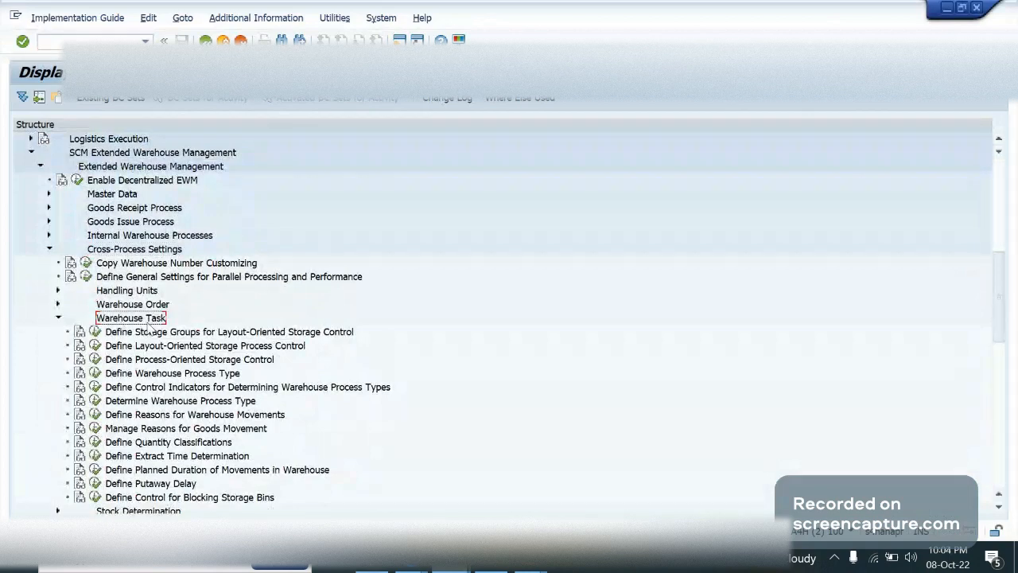
pyautogui.click(138, 374)
pyautogui.click(127, 361)
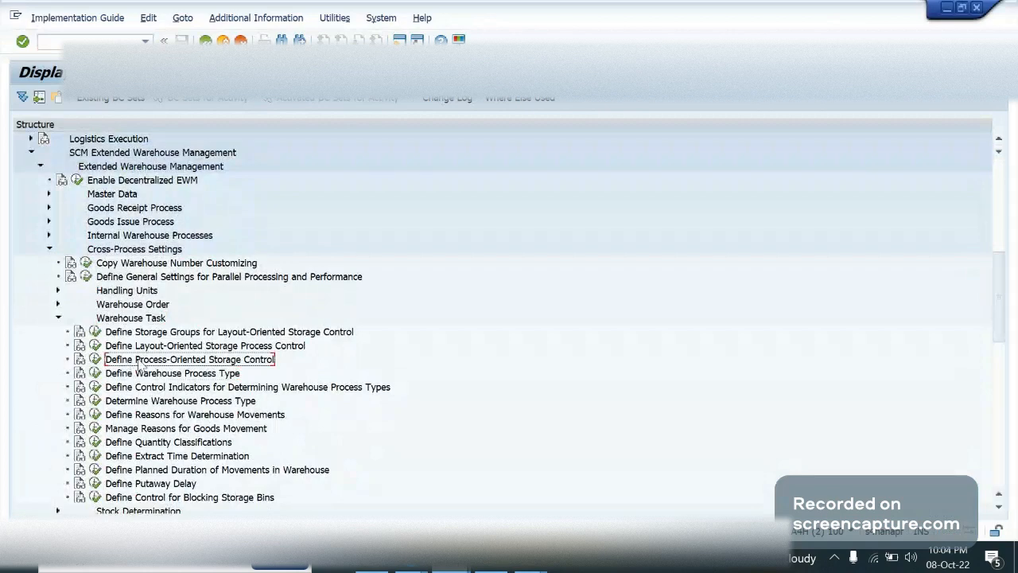
pyautogui.click(97, 360)
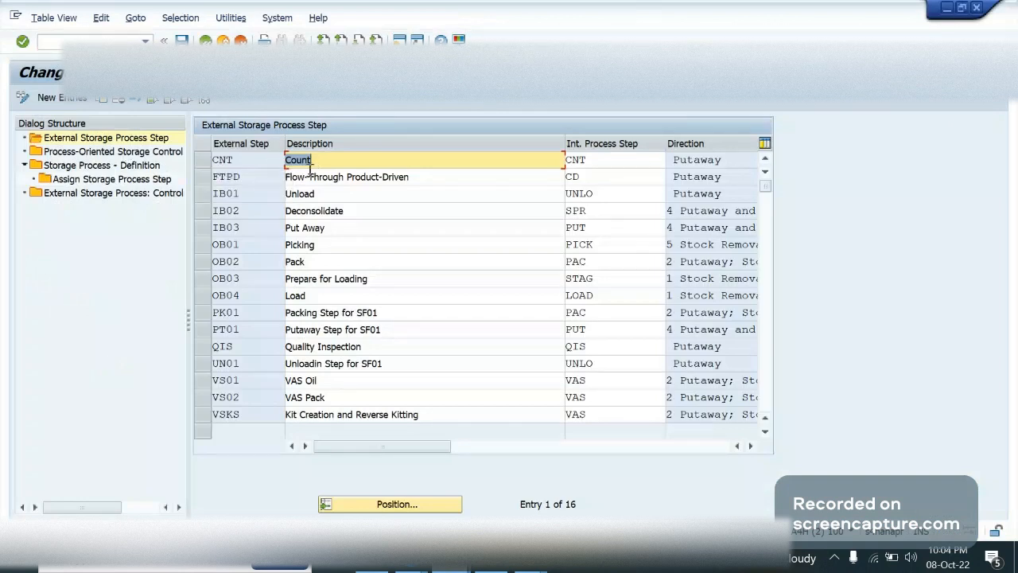
# Mark external storage process steps IB01 Unload and IB03 Put Away, and examine the descriptions of the packing steps
pyautogui.click(249, 156)
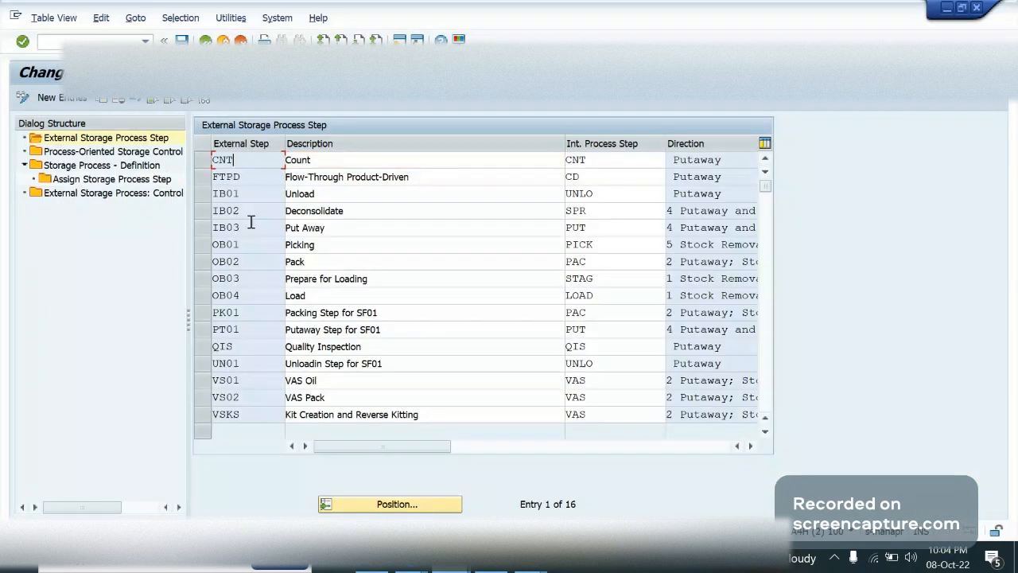
pyautogui.click(206, 197)
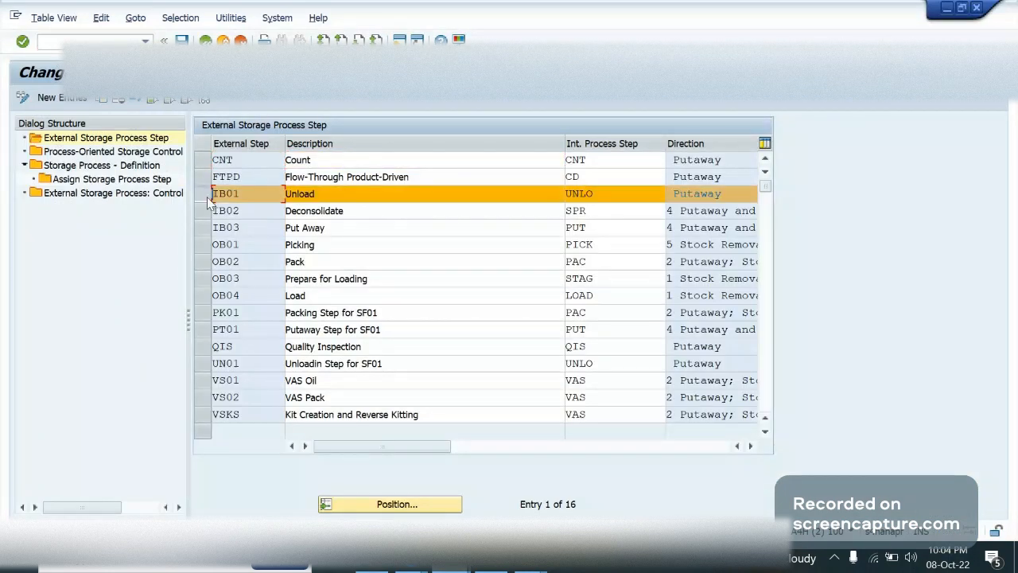
pyautogui.click(320, 197)
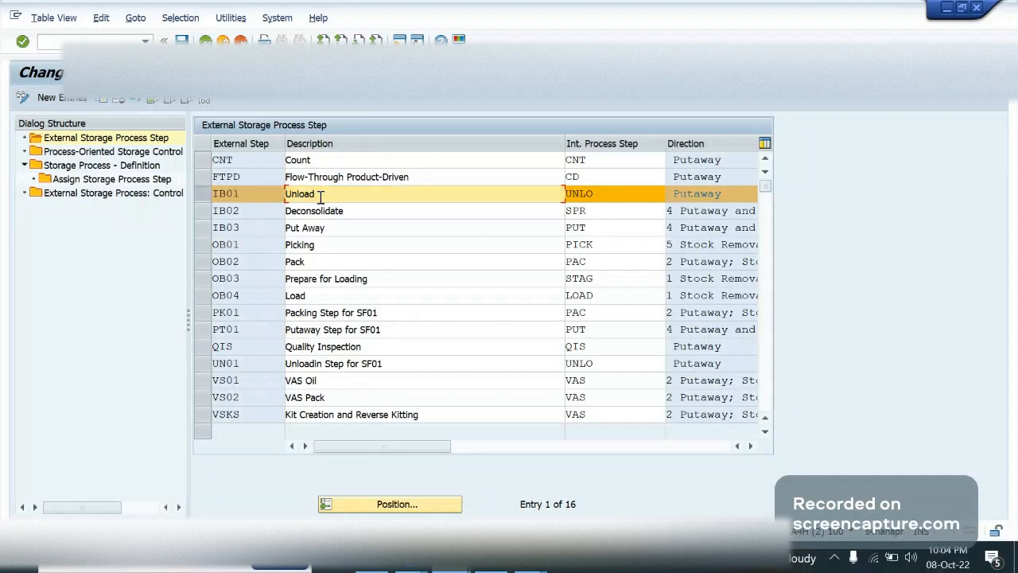
pyautogui.click(204, 228)
pyautogui.click(329, 227)
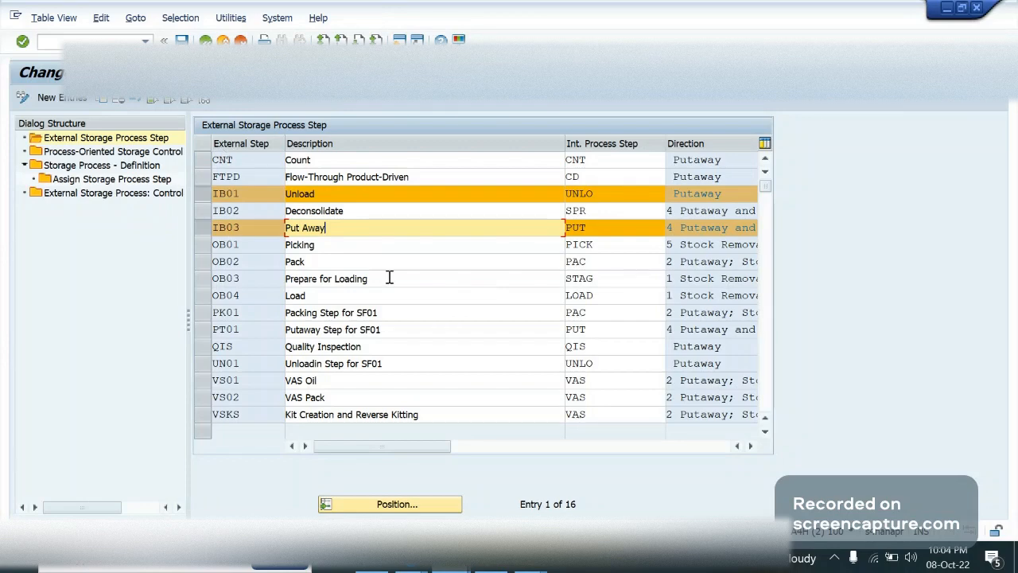
pyautogui.click(365, 261)
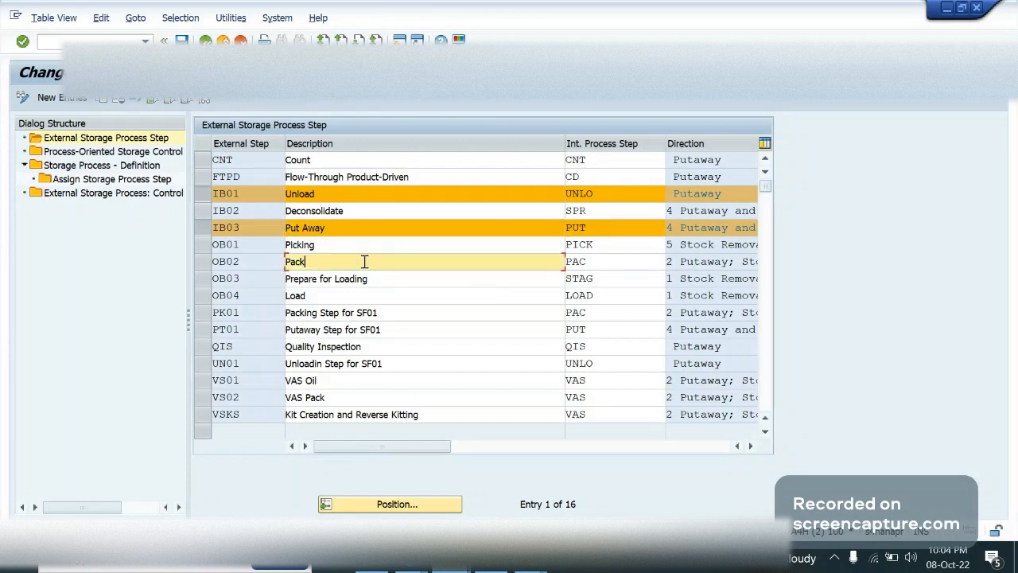
pyautogui.click(372, 311)
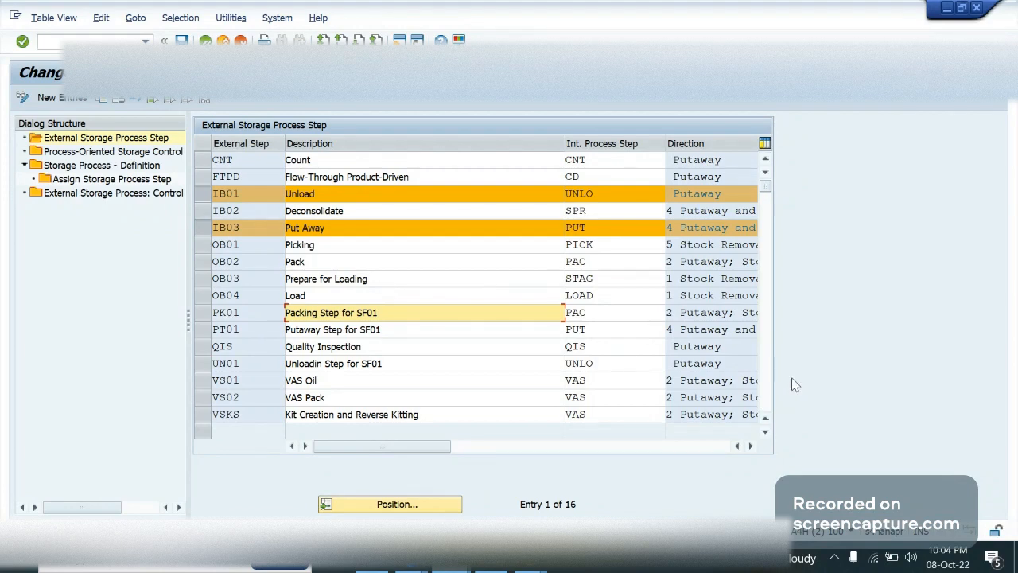
# Narrow the Description column of the external step table and check the Direction options available for VS01
pyautogui.click(765, 431)
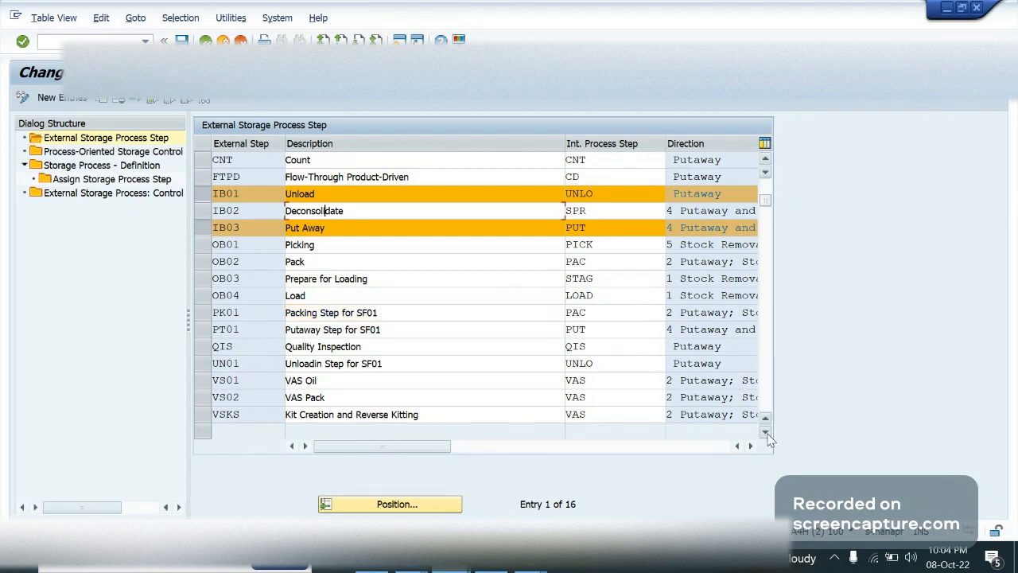
pyautogui.click(766, 433)
pyautogui.click(767, 431)
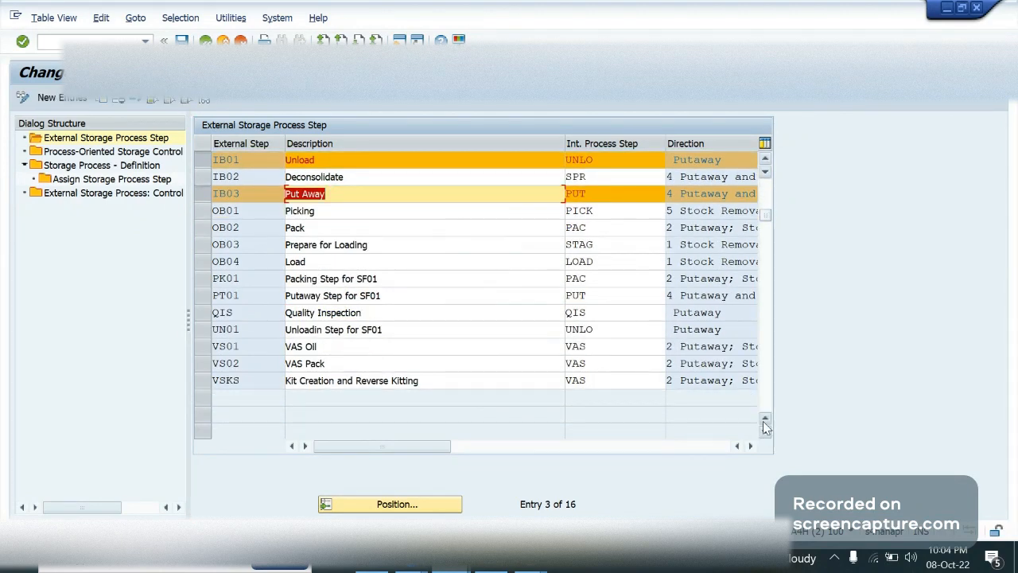
pyautogui.click(764, 422)
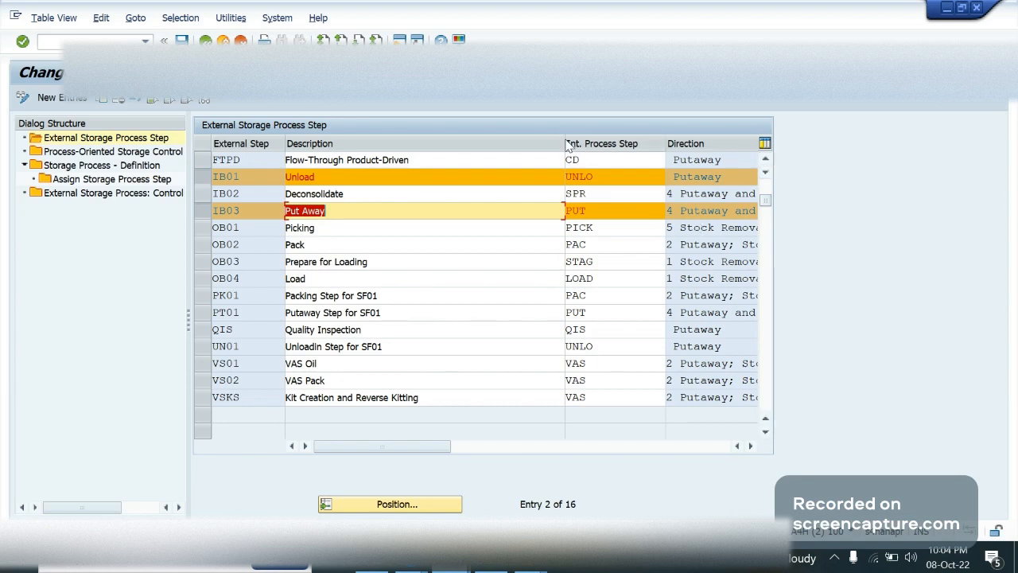
pyautogui.moveTo(565, 140); pyautogui.dragTo(440, 141)
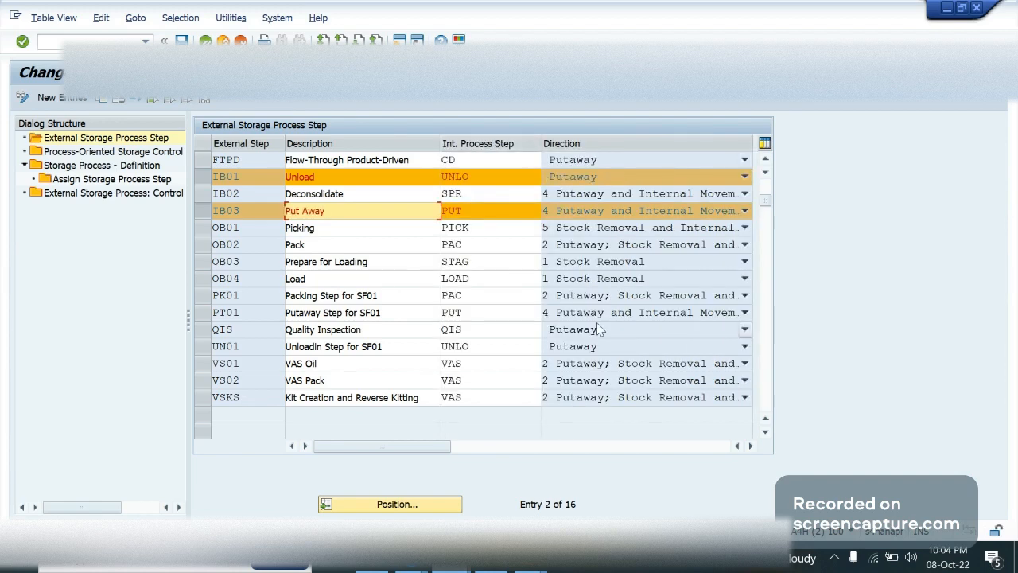
pyautogui.click(620, 364)
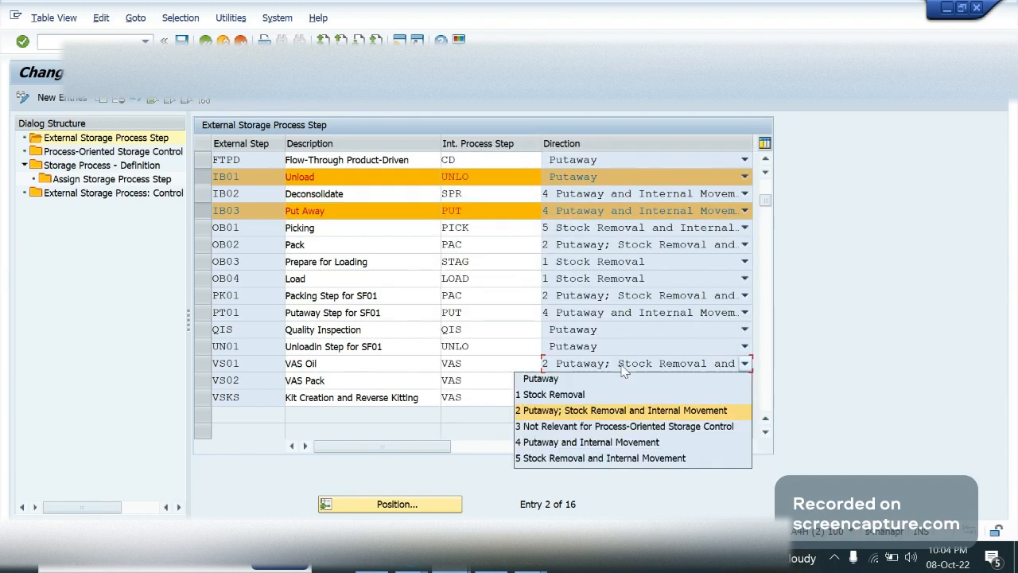
pyautogui.click(624, 370)
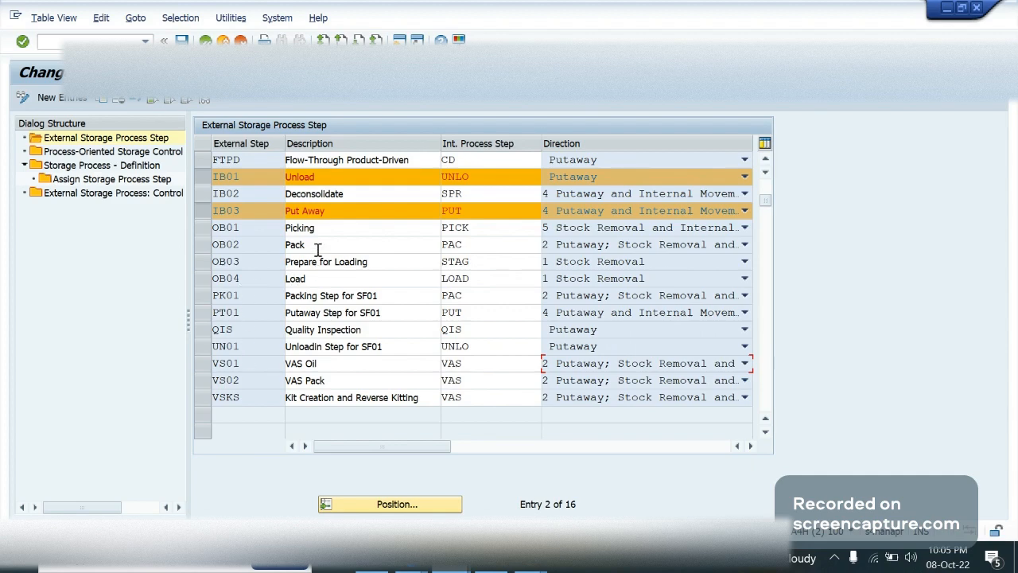
# Unmark IB01 and IB03, and copy external step VS01 as LABL with the description LABL
pyautogui.click(201, 177)
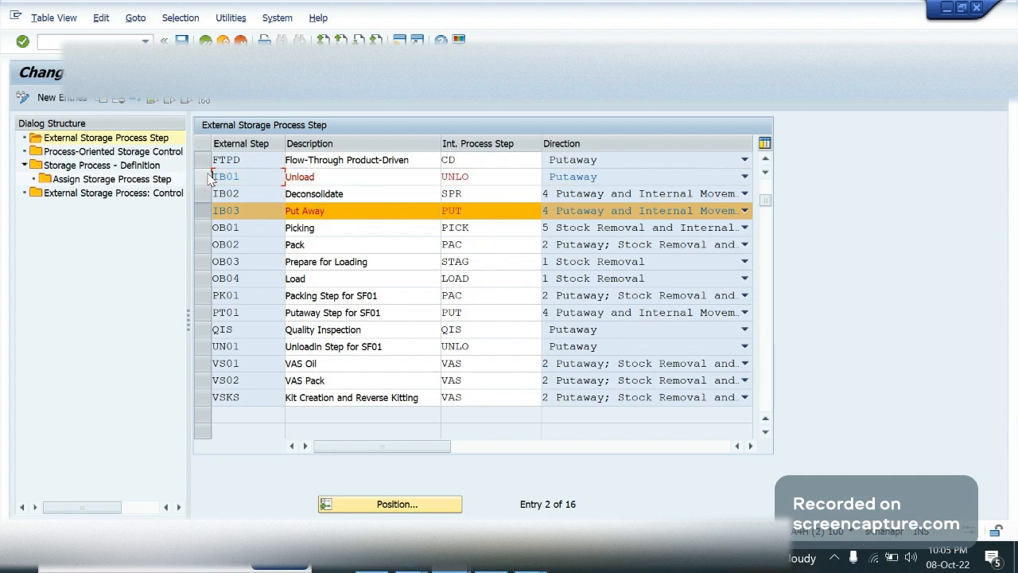
pyautogui.click(203, 215)
pyautogui.click(204, 365)
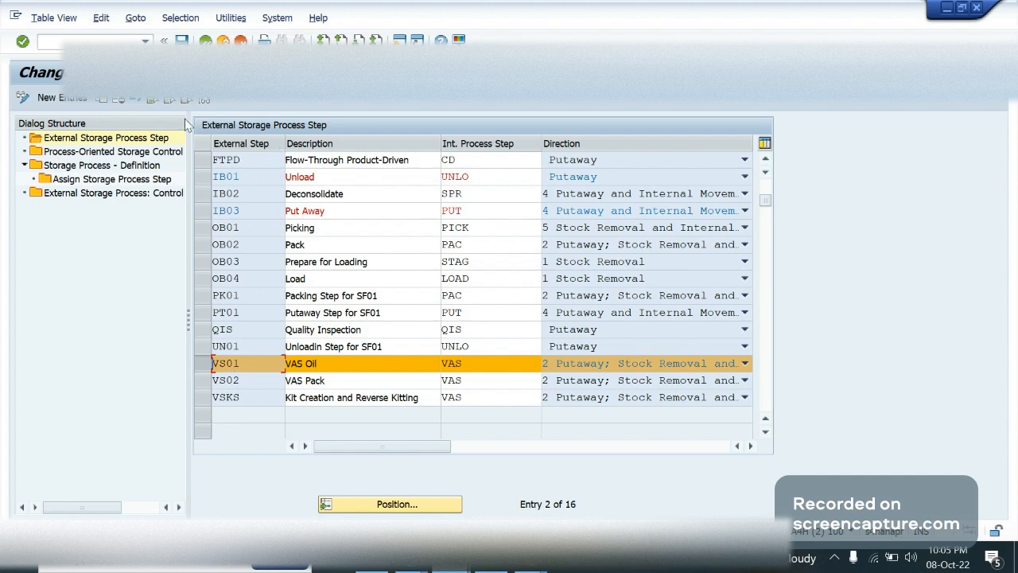
pyautogui.click(103, 103)
pyautogui.write('LA')
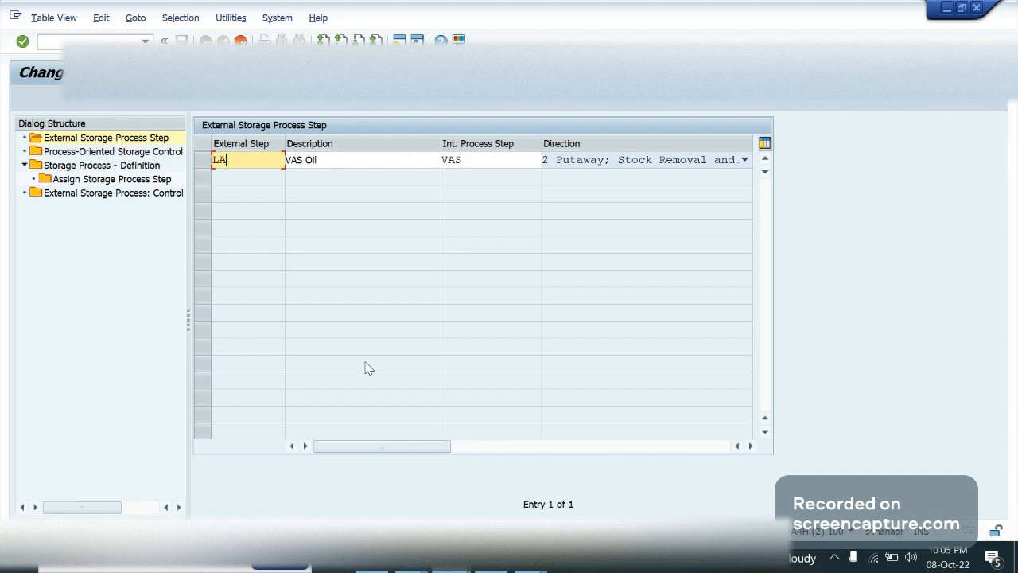
pyautogui.write('BL')
pyautogui.press('Tab')
pyautogui.write('L')
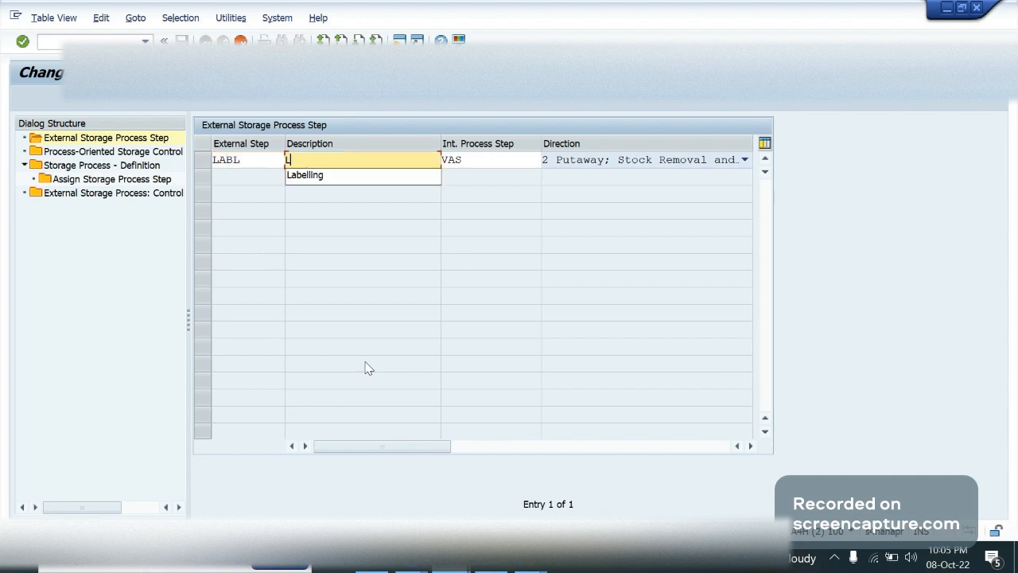
pyautogui.write('ABL')
pyautogui.press('Tab')
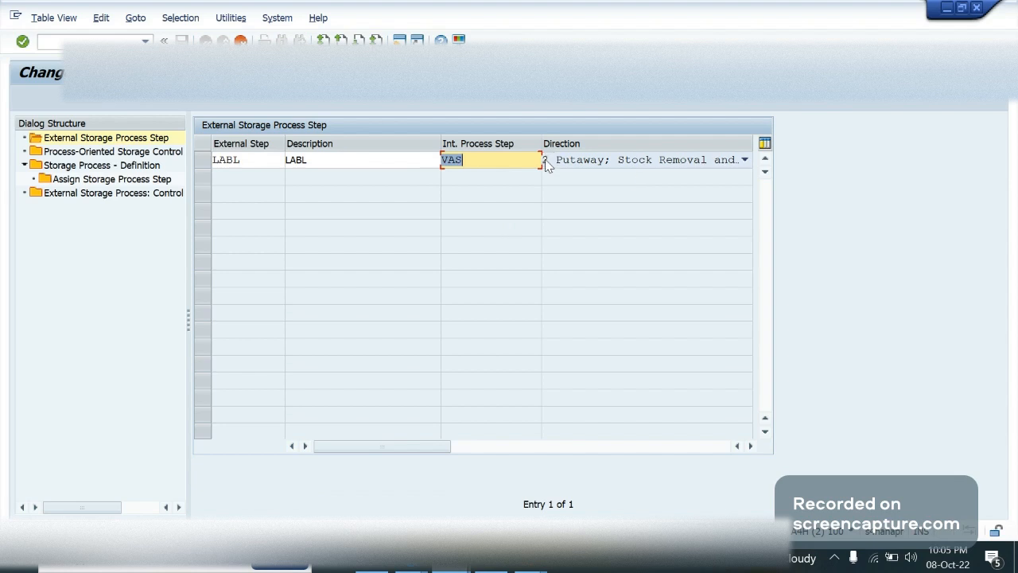
# Examine the internal process steps available for external step LABL, such as Count, Load, Pack, Put Away and Unload
pyautogui.click(519, 160)
pyautogui.click(547, 160)
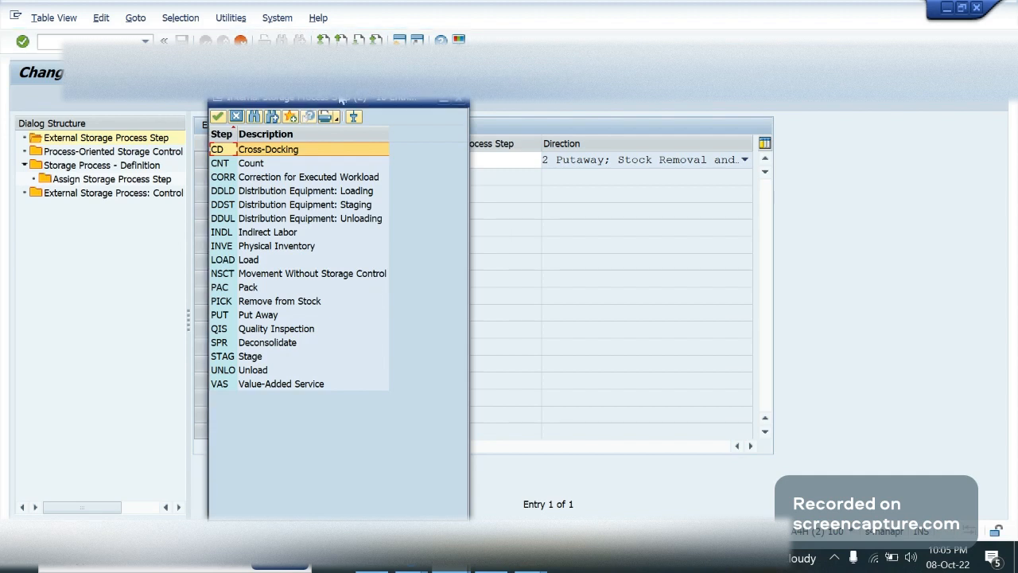
pyautogui.moveTo(370, 96); pyautogui.dragTo(774, 83)
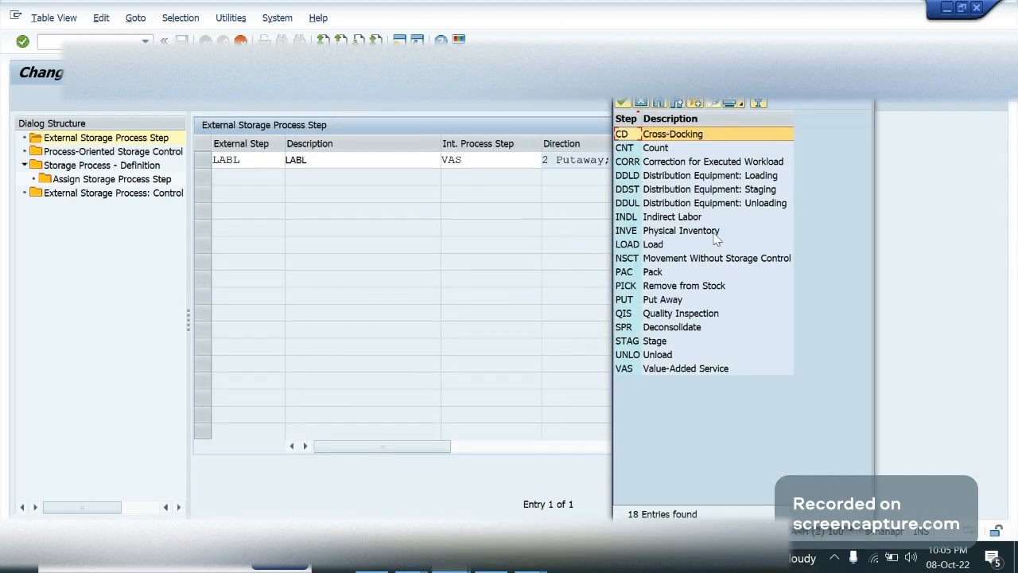
pyautogui.click(649, 150)
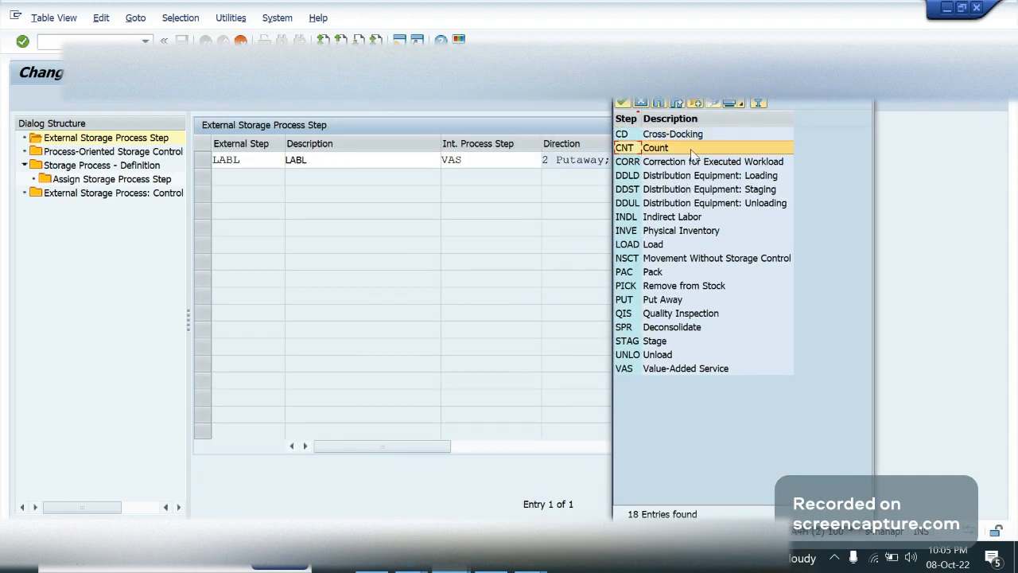
pyautogui.click(639, 163)
pyautogui.click(654, 178)
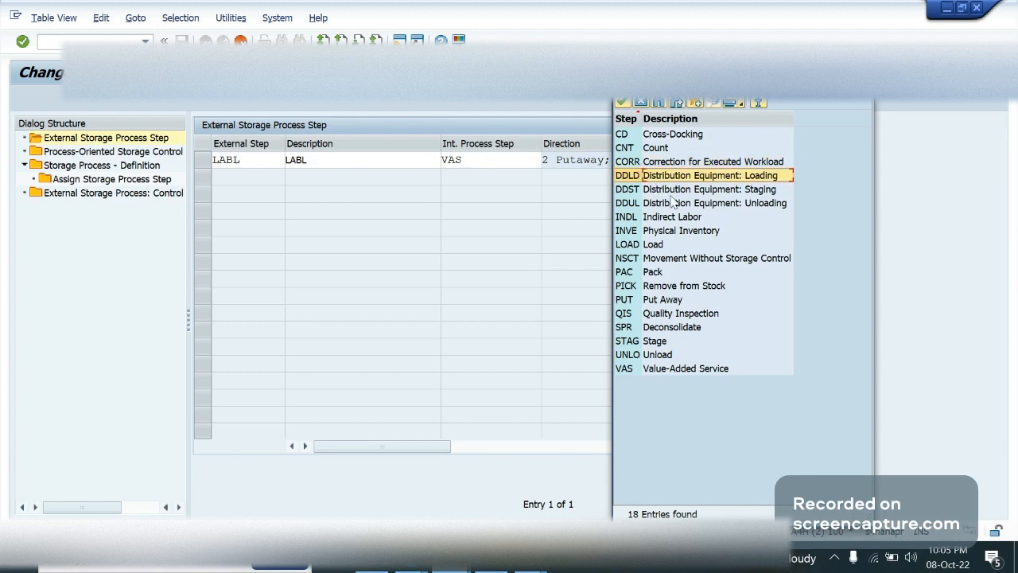
pyautogui.click(652, 246)
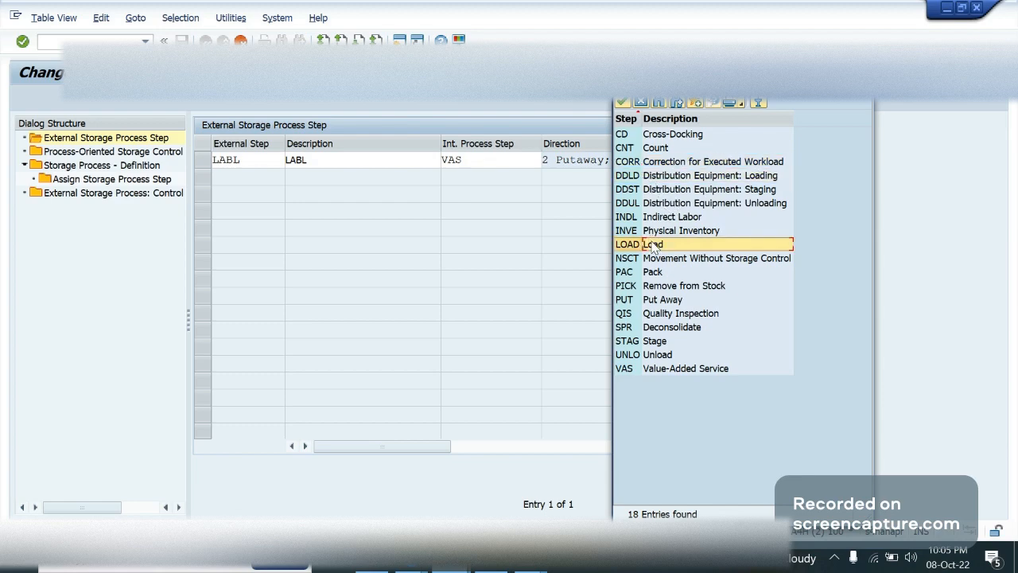
pyautogui.click(660, 272)
pyautogui.click(670, 287)
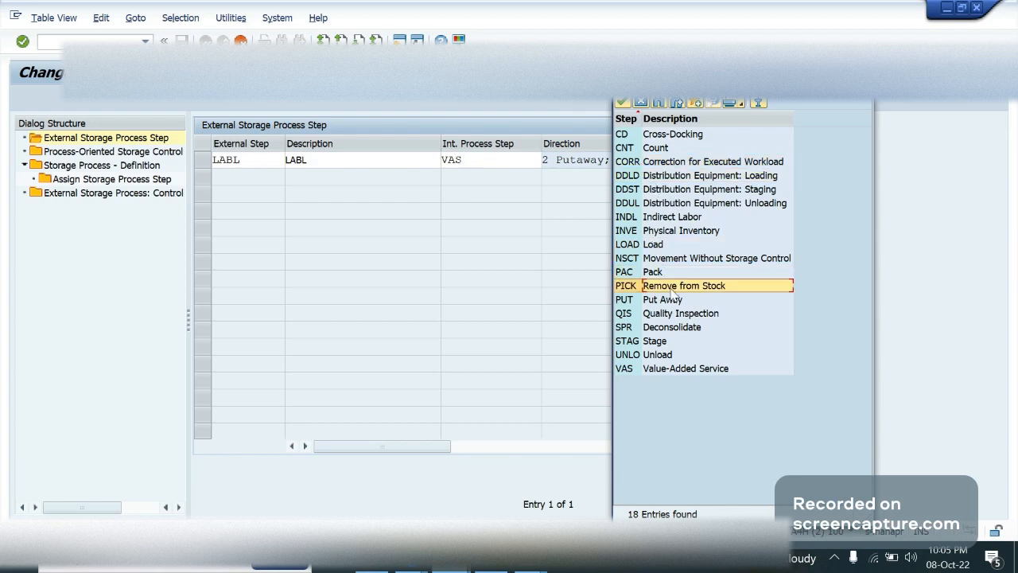
pyautogui.click(672, 302)
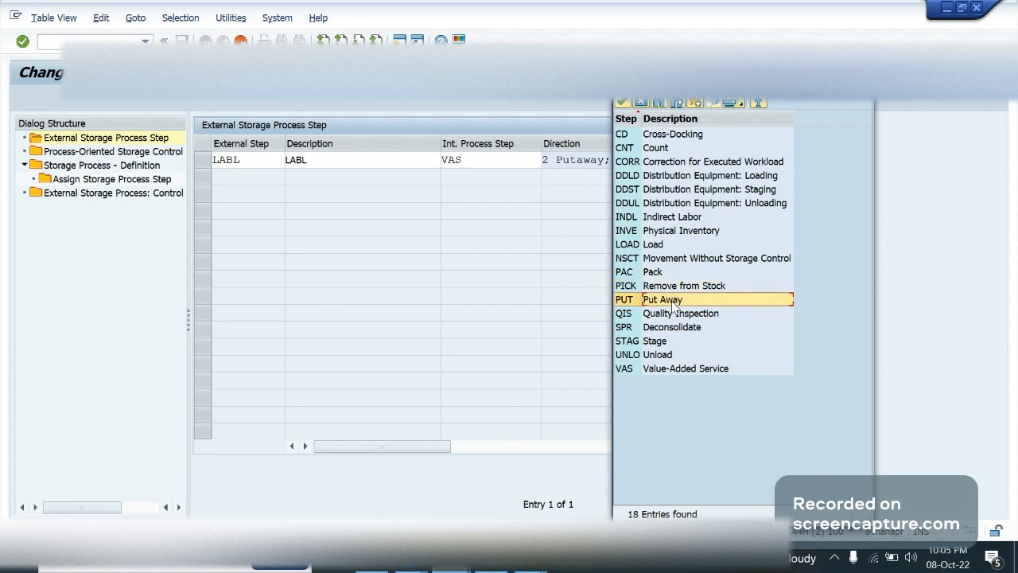
pyautogui.click(709, 355)
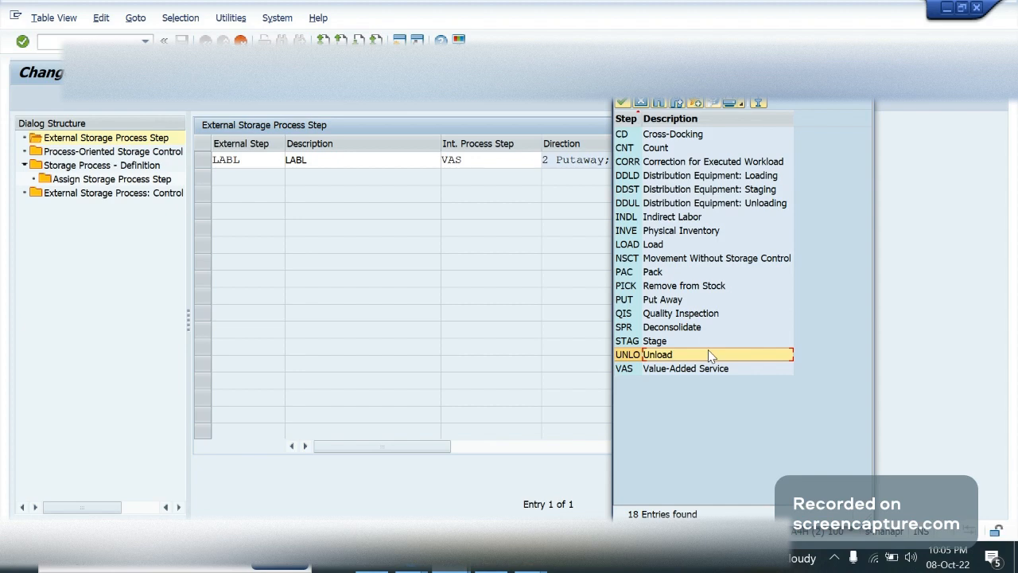
pyautogui.click(641, 105)
pyautogui.click(451, 160)
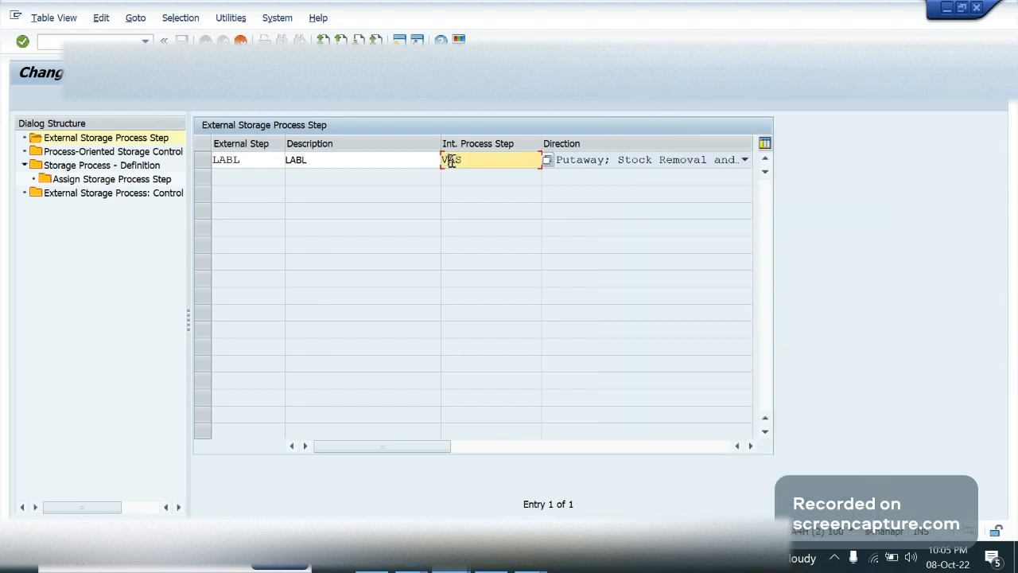
pyautogui.click(580, 162)
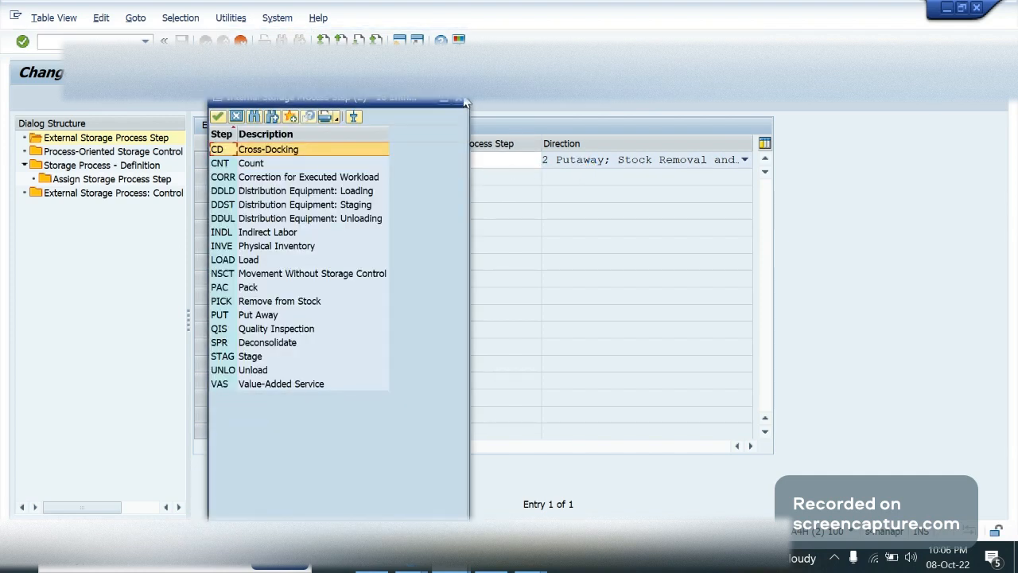
pyautogui.click(465, 103)
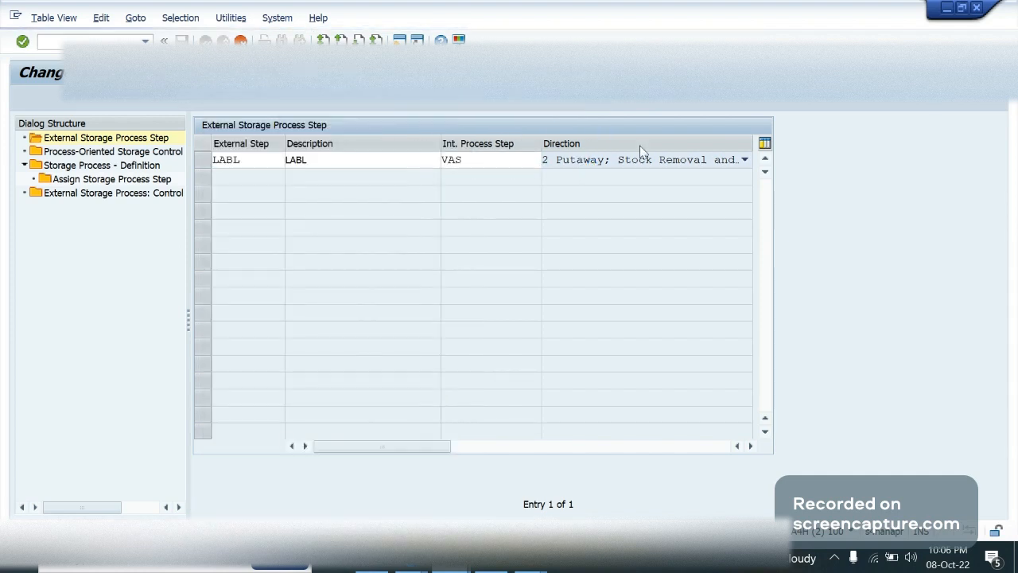
# Choose direction 2 Putaway; Stock Removal and Internal Movement for LABL, and save the copied step to the proposed customizing request
pyautogui.click(645, 159)
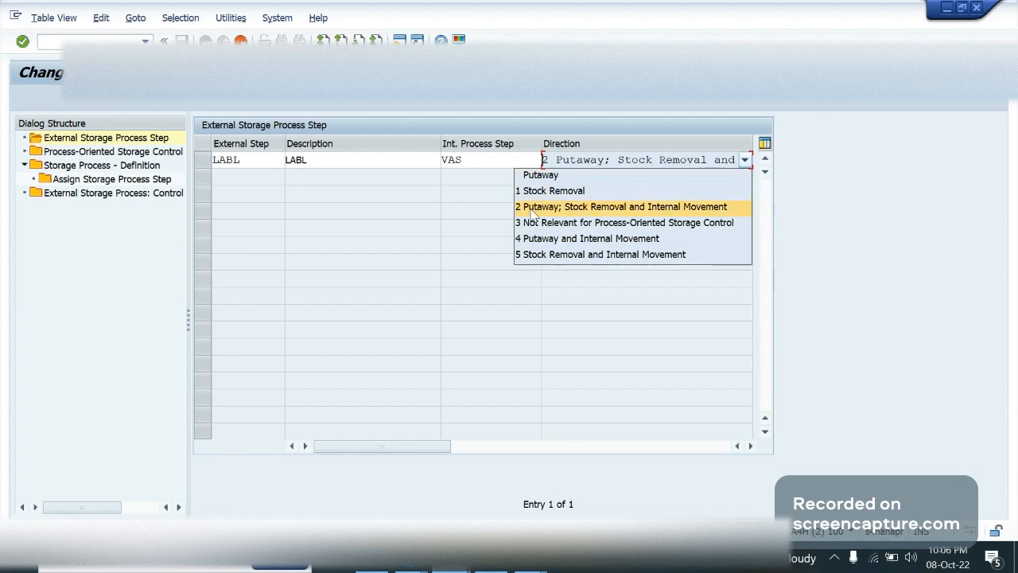
pyautogui.click(593, 208)
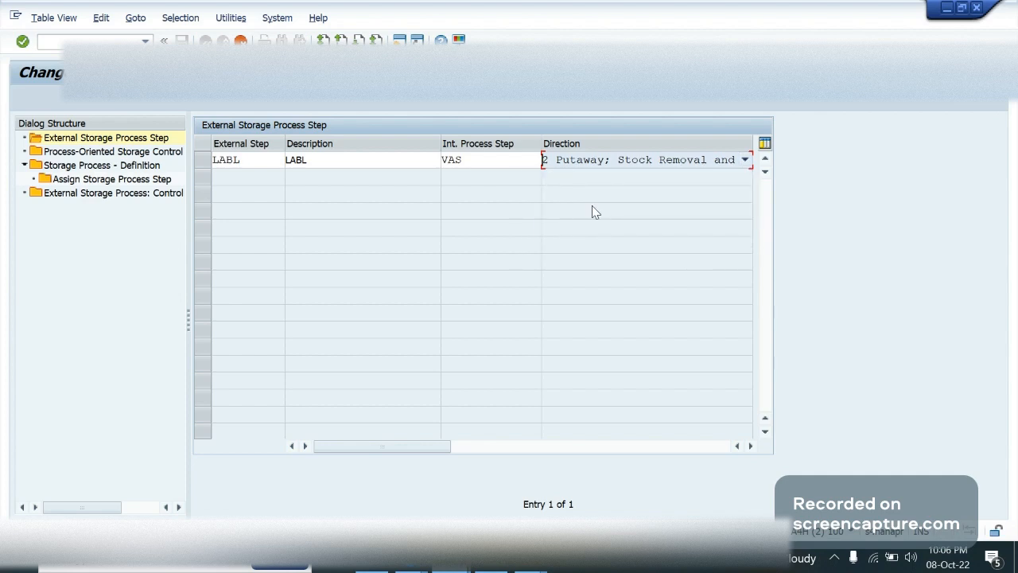
pyautogui.click(473, 165)
pyautogui.press('Return')
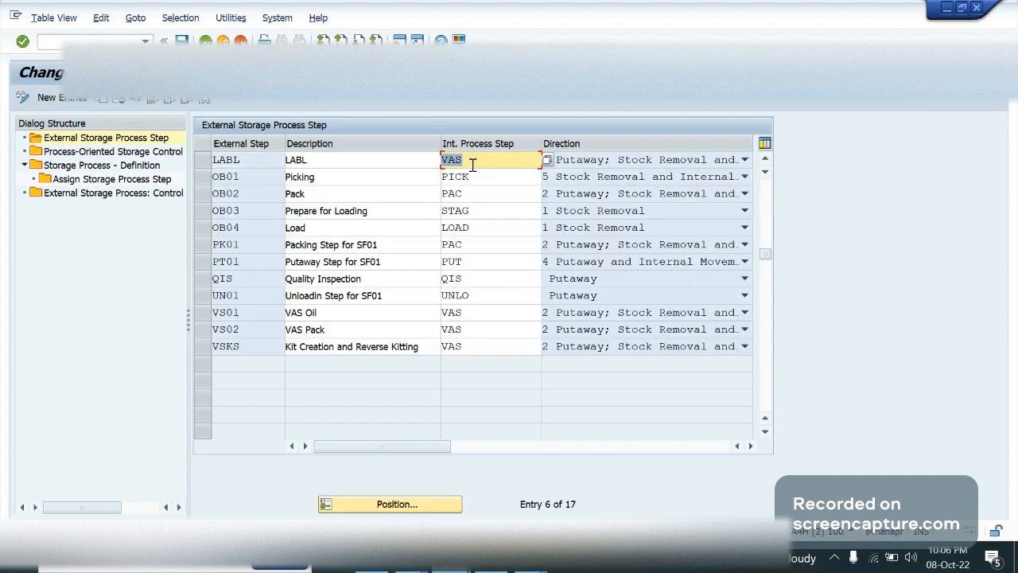
pyautogui.click(268, 159)
pyautogui.hotkey('ctrl', 's')
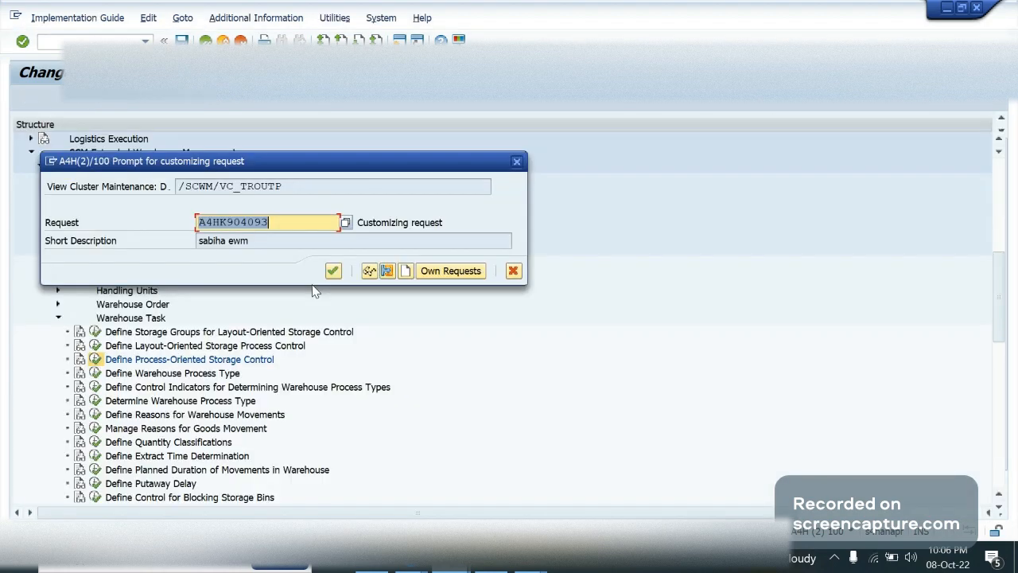
pyautogui.click(333, 271)
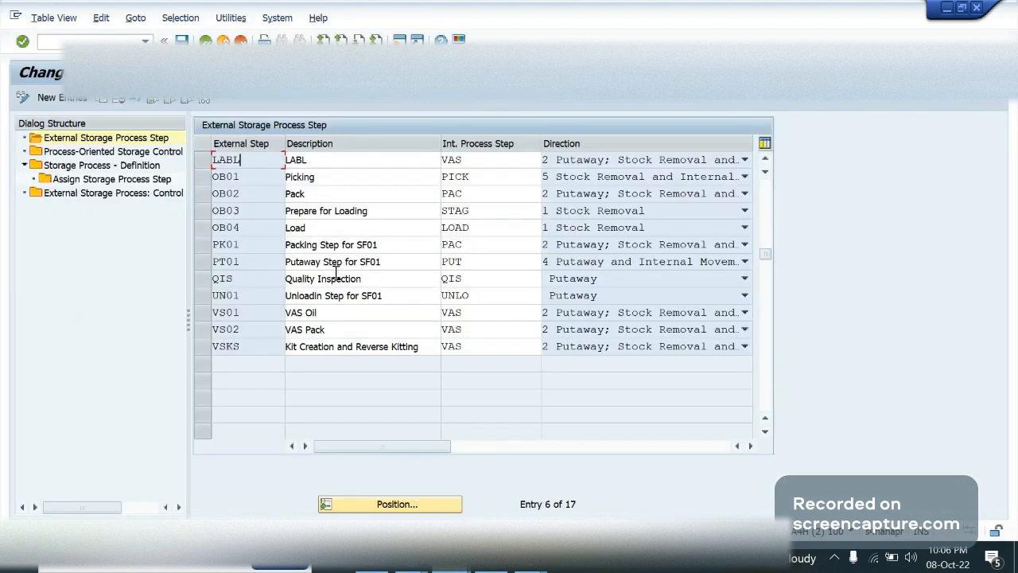
# View the Process-Oriented Storage Control entries, and open Storage Process - Definition
pyautogui.doubleClick(125, 152)
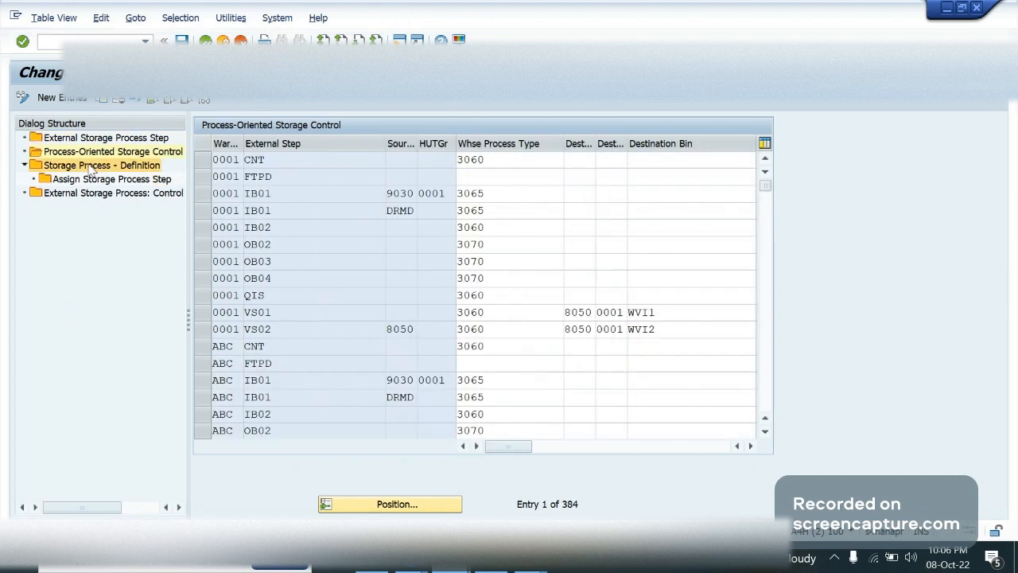
pyautogui.click(88, 152)
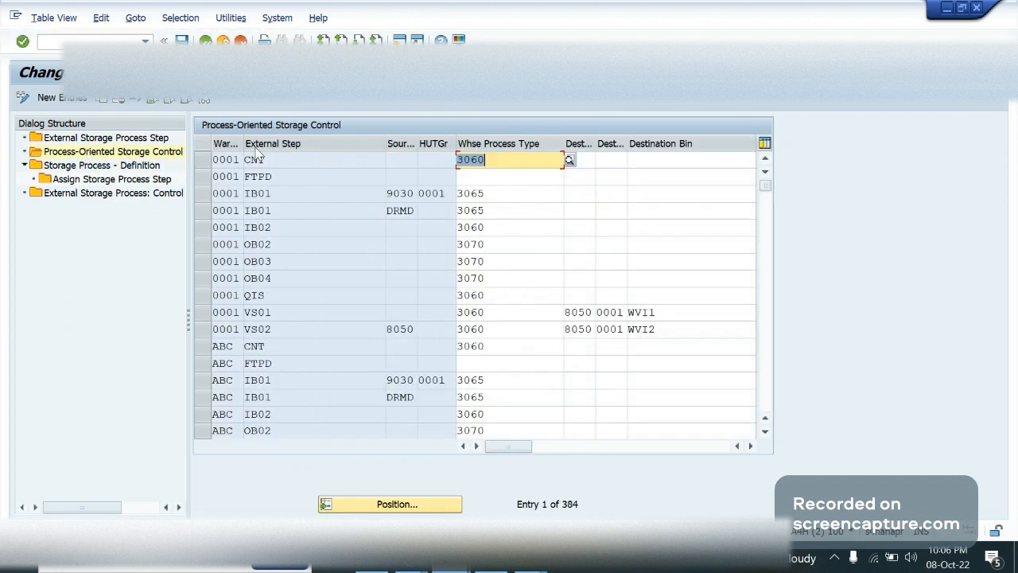
pyautogui.click(93, 166)
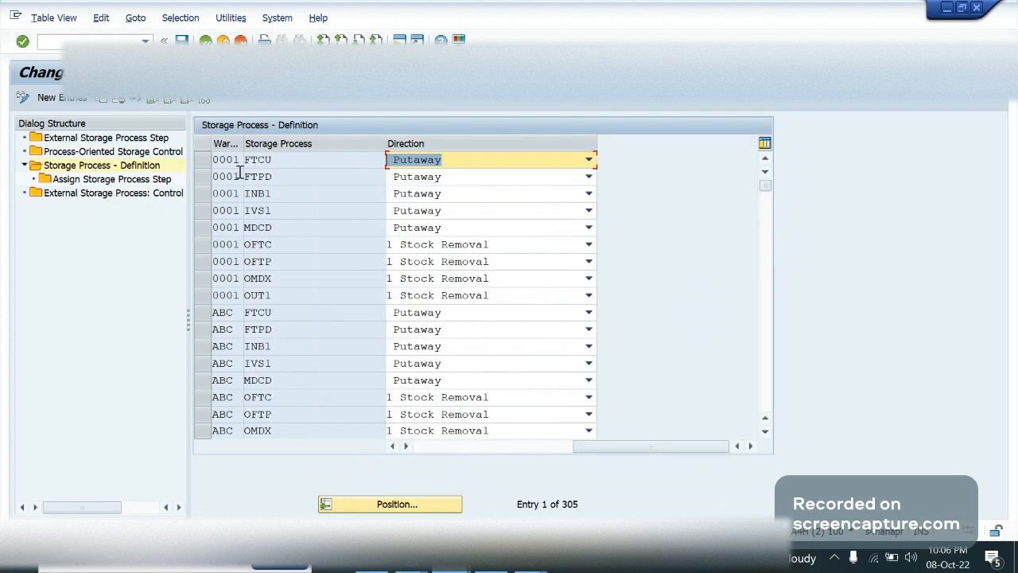
# Create a new storage process LABL for warehouse GA09
pyautogui.click(62, 97)
pyautogui.write('g')
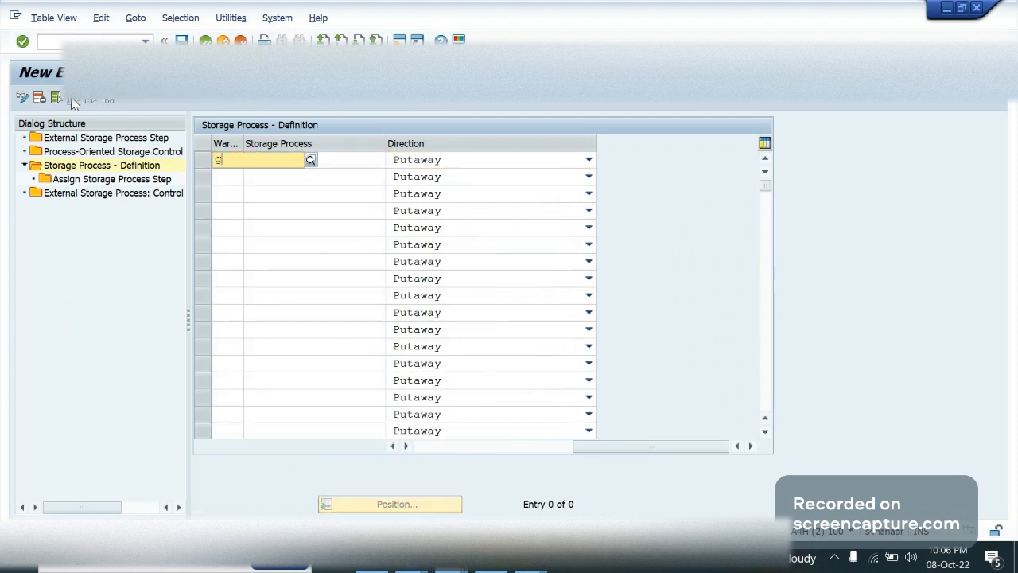
pyautogui.write('a09')
pyautogui.press('Tab')
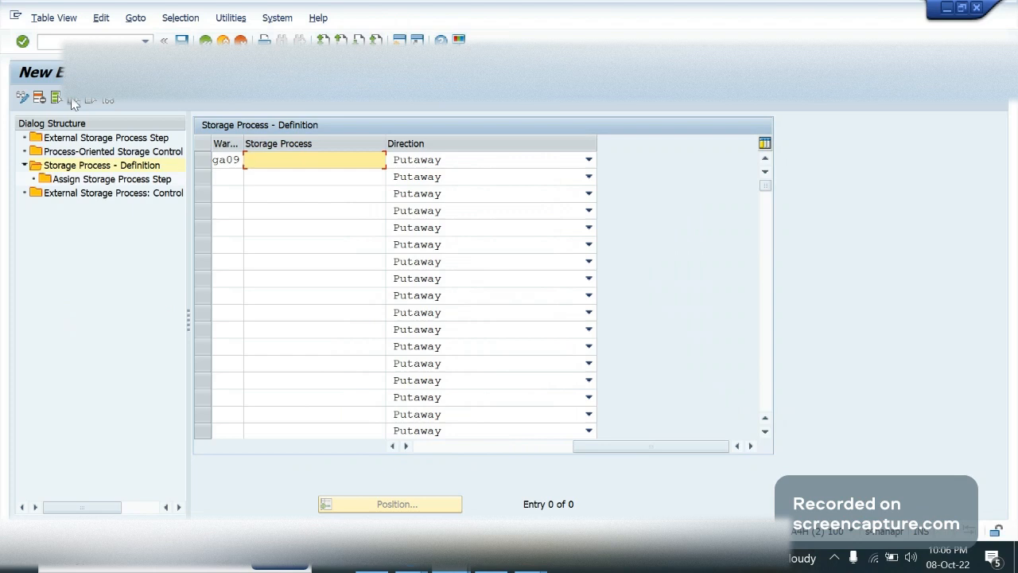
pyautogui.write('LABL')
pyautogui.press('Return')
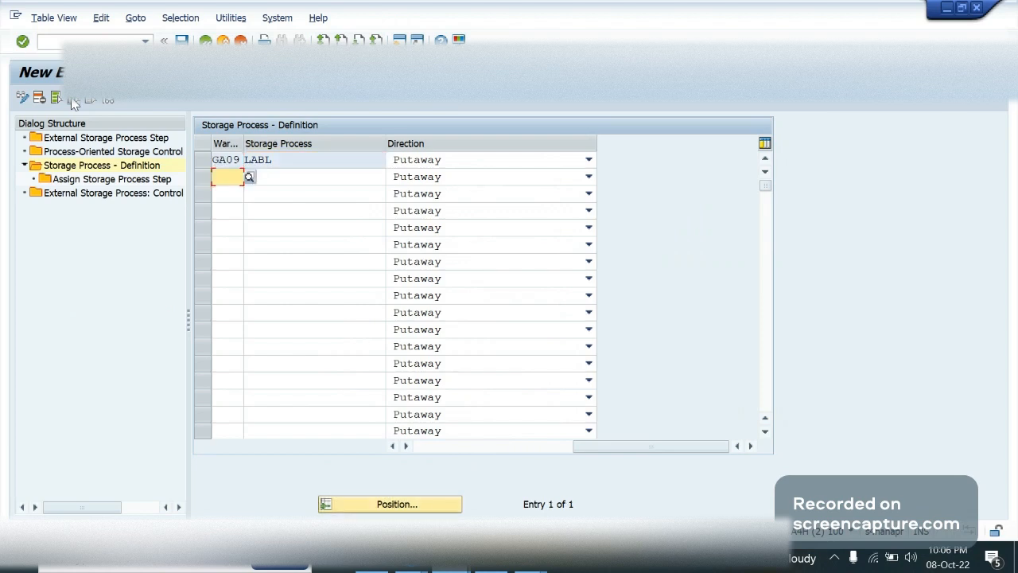
# Choose Putaway as the direction of storage process LABL in warehouse GA09
pyautogui.click(471, 159)
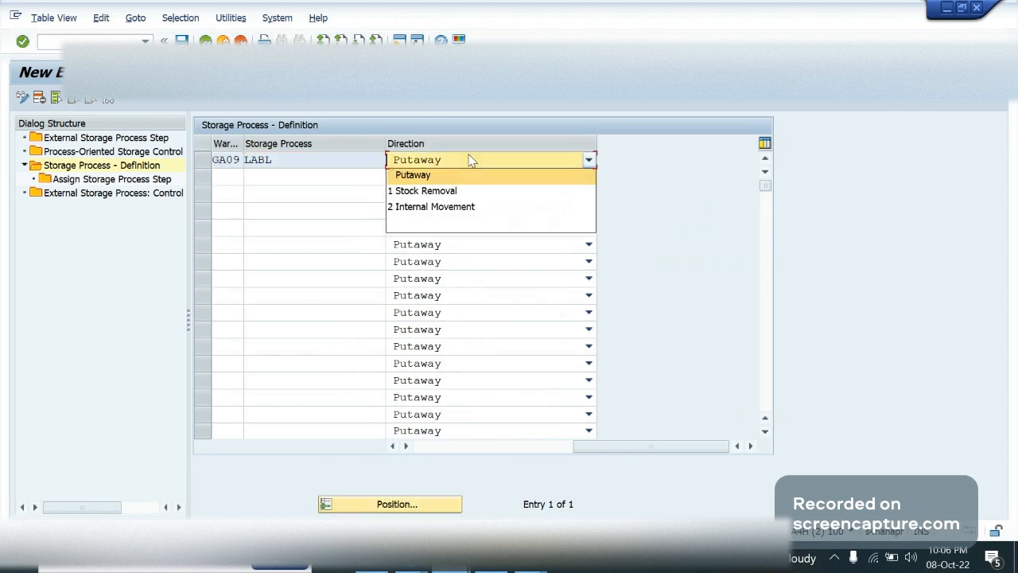
pyautogui.click(430, 175)
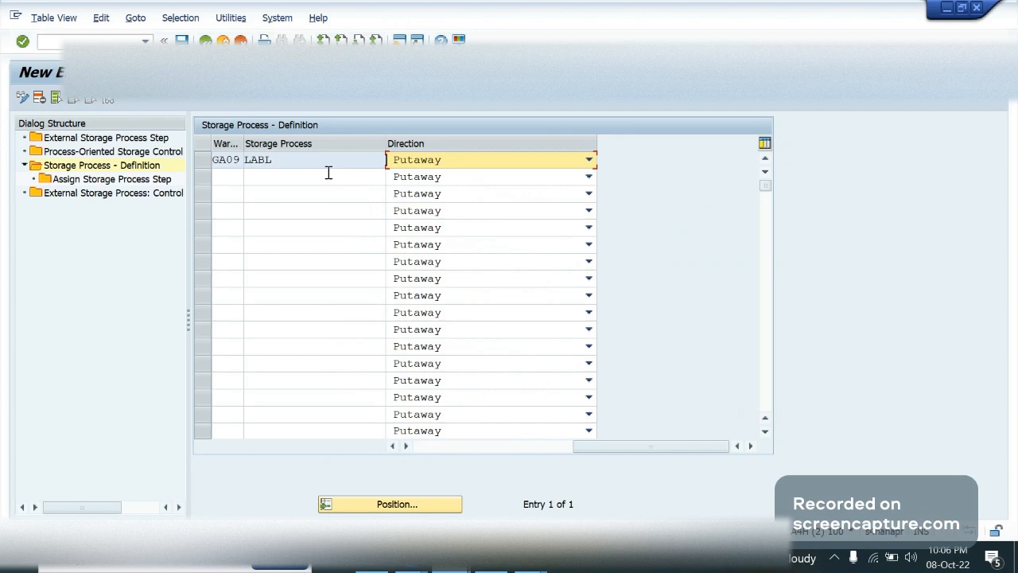
pyautogui.click(328, 173)
pyautogui.click(312, 162)
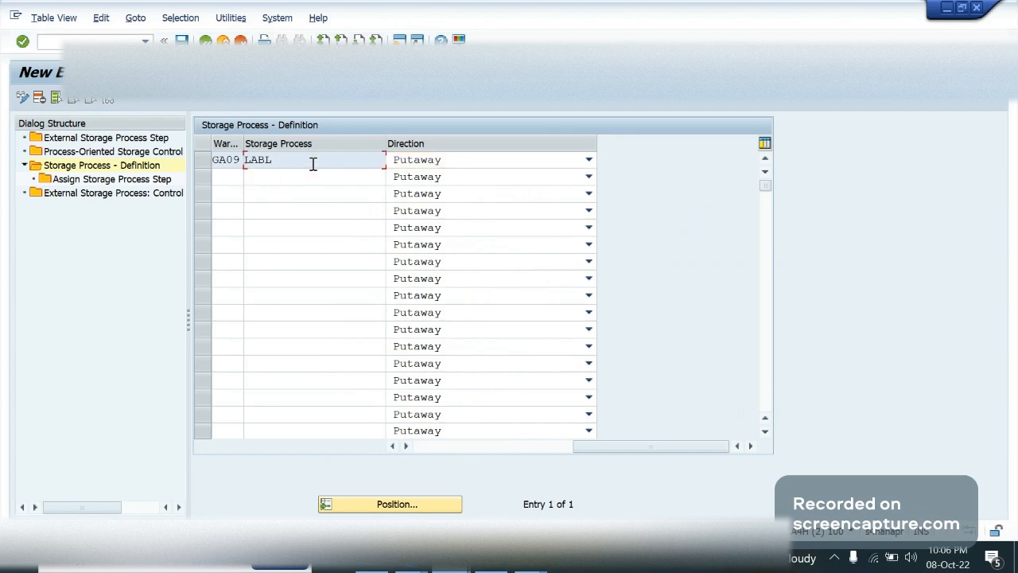
pyautogui.press('Return')
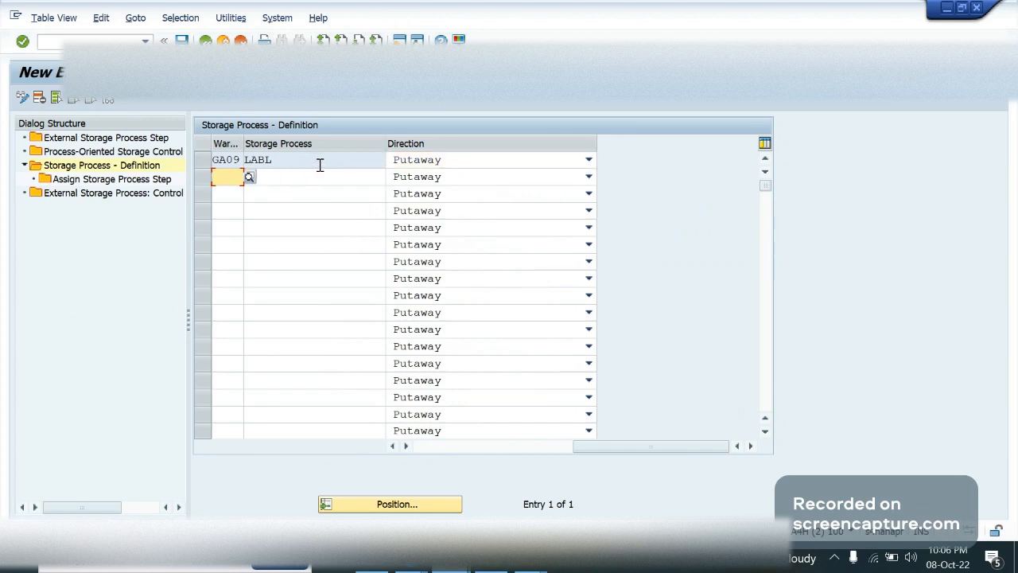
# Open Assign Storage Process Step for GA09 storage process LABL and start new entries
pyautogui.click(282, 158)
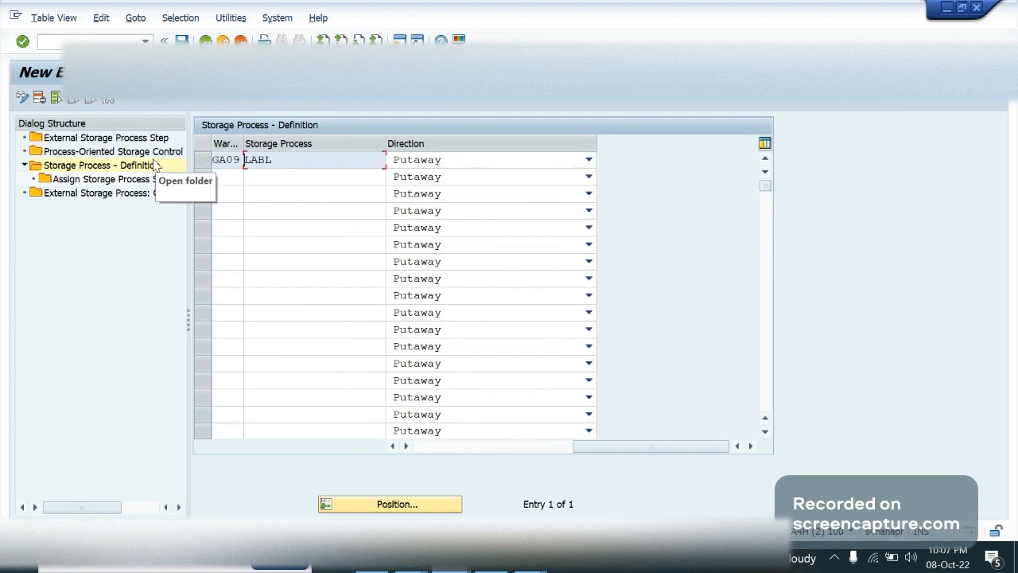
pyautogui.click(210, 163)
pyautogui.click(140, 183)
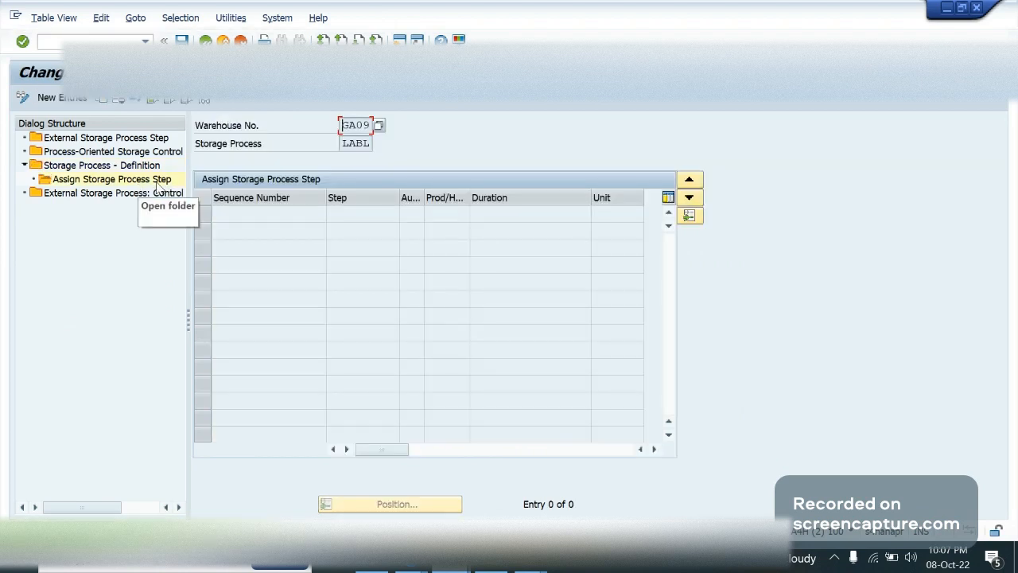
pyautogui.click(77, 100)
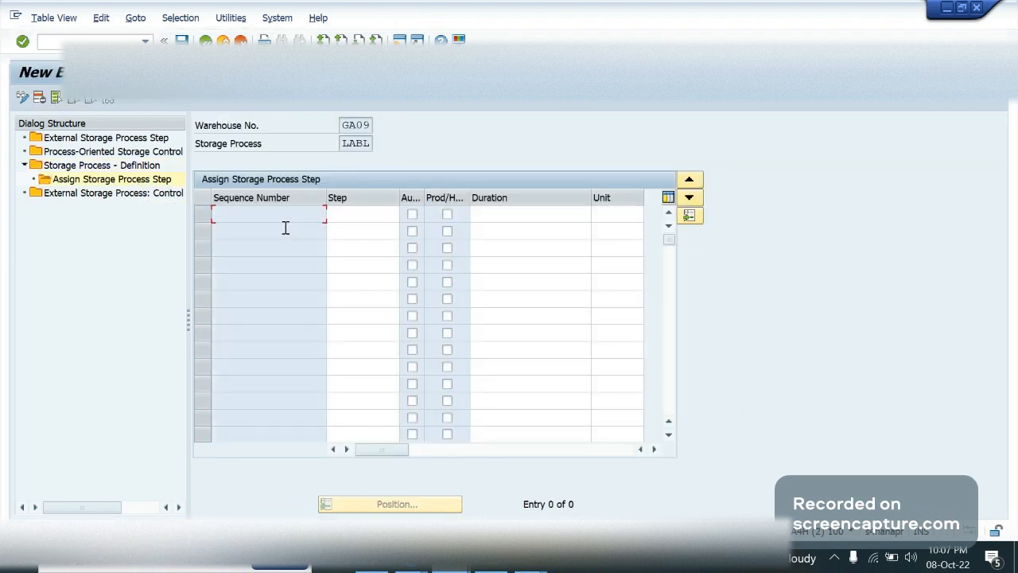
# Assign IB01 as the first process step, with the automatic flag ticked and a duration of 5 min
pyautogui.click(361, 214)
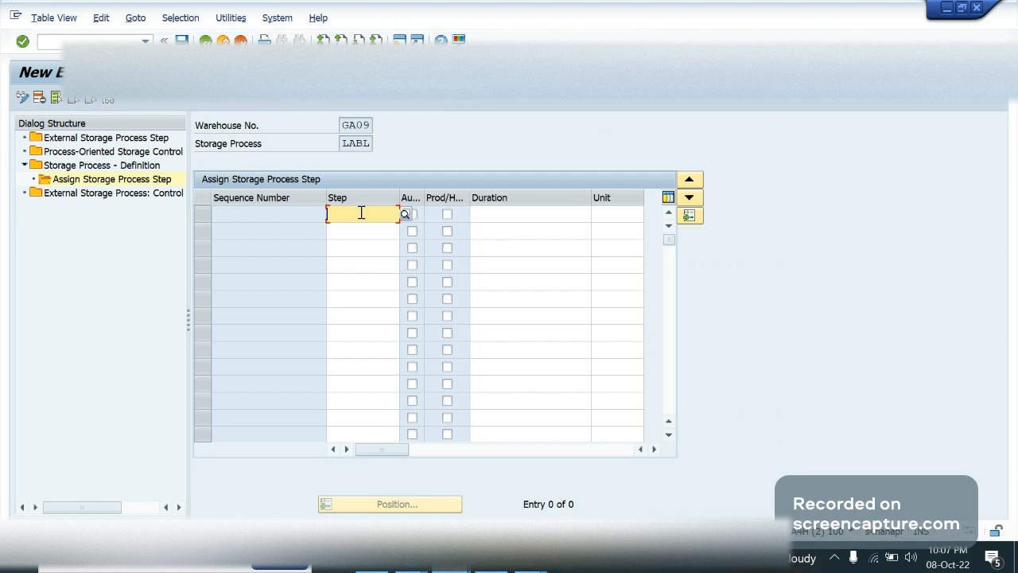
pyautogui.write('IB01')
pyautogui.press('Tab')
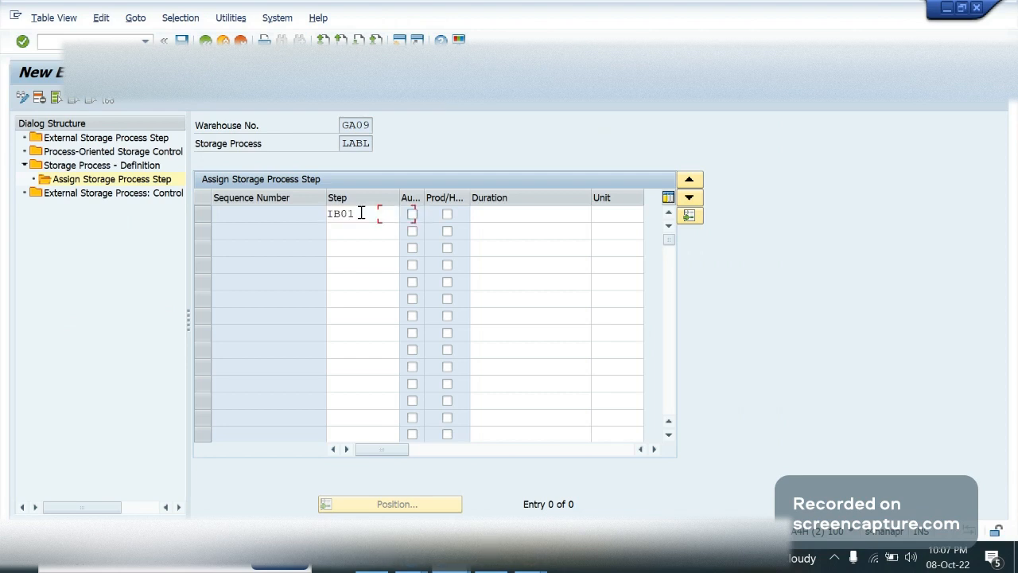
pyautogui.press('space')
pyautogui.press('Tab')
pyautogui.press('Tab')
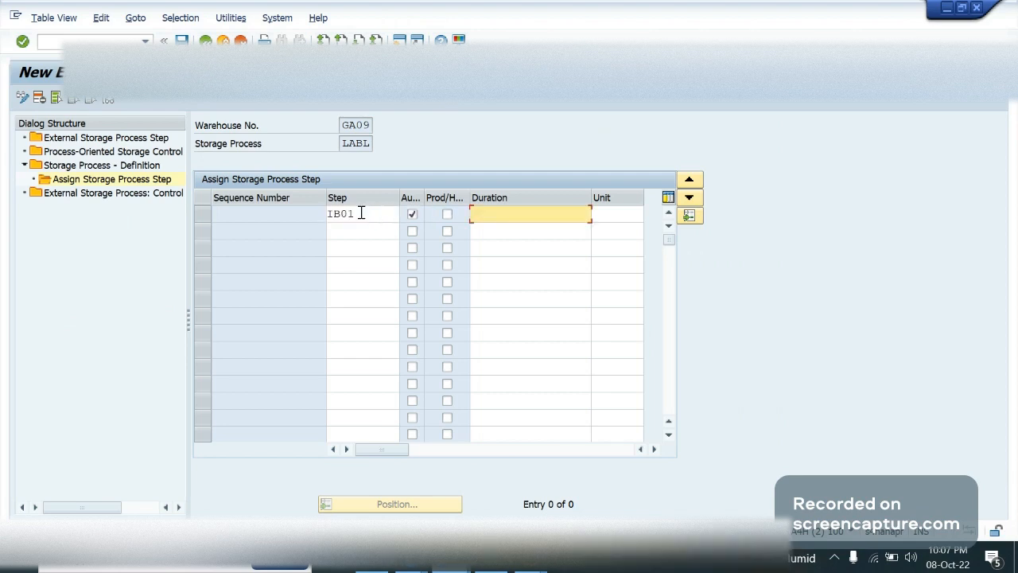
pyautogui.write('5')
pyautogui.press('Tab')
pyautogui.write('mi')
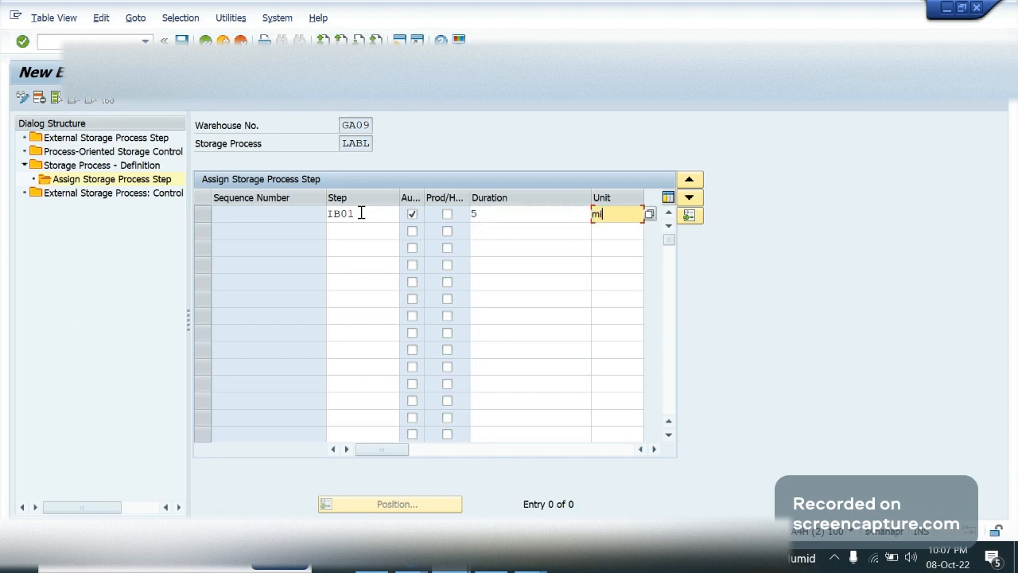
pyautogui.write('n')
pyautogui.press('Tab')
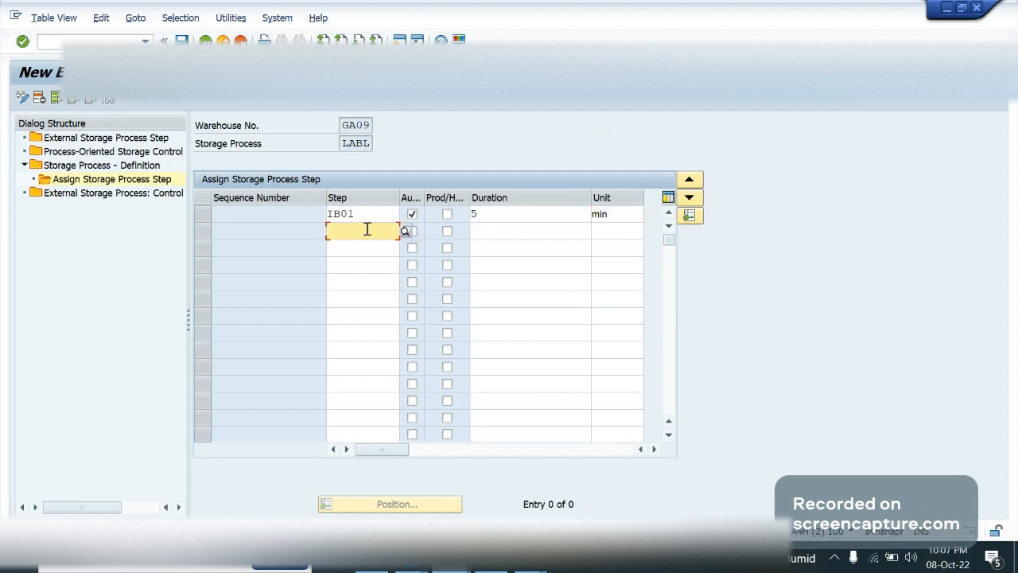
# Assign LABL as the second process step, with the automatic flag ticked and a duration of 5 min
pyautogui.write('LABL')
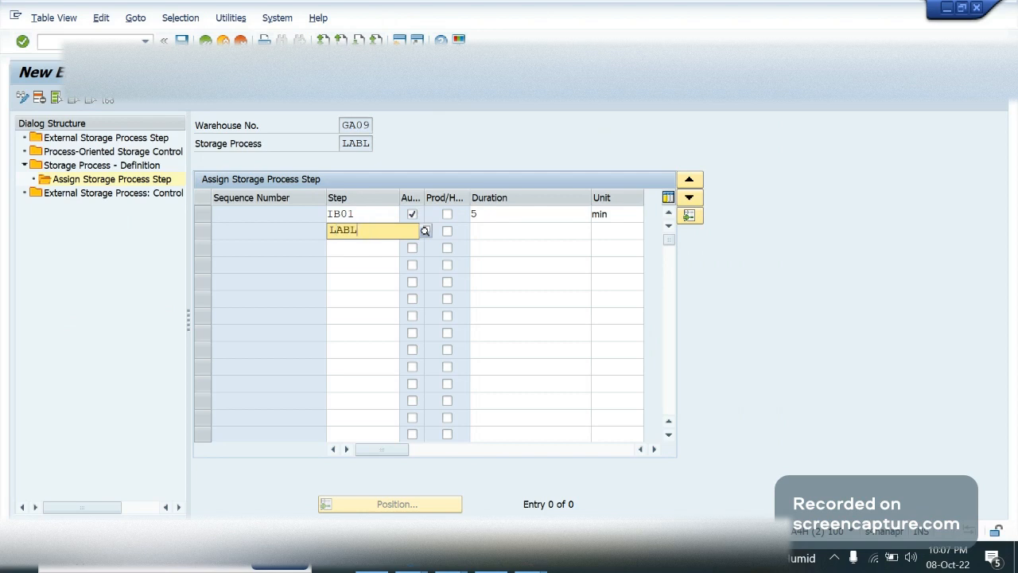
pyautogui.press('Tab')
pyautogui.press('space')
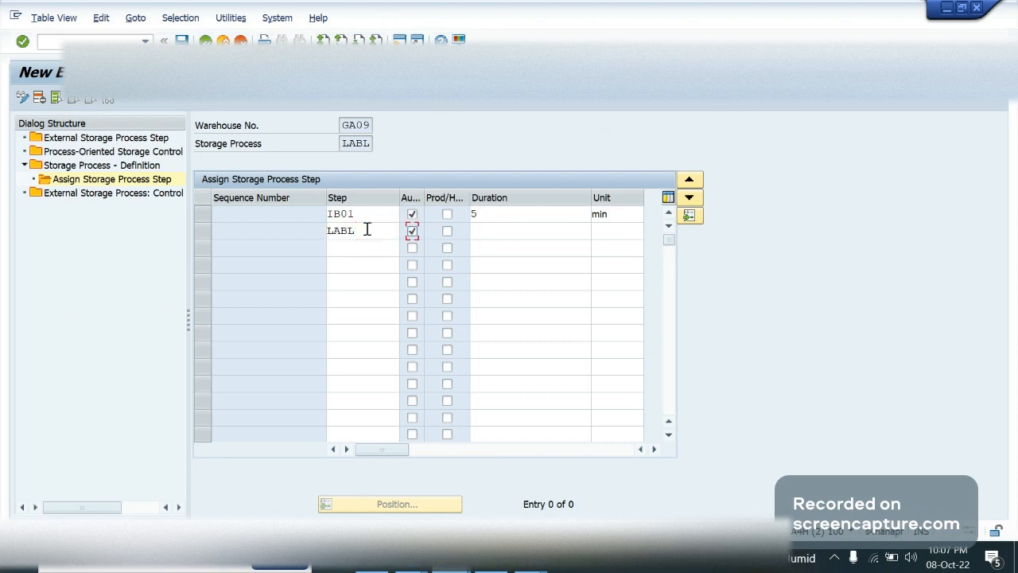
pyautogui.press('Tab')
pyautogui.press('Tab')
pyautogui.write('5')
pyautogui.press('Tab')
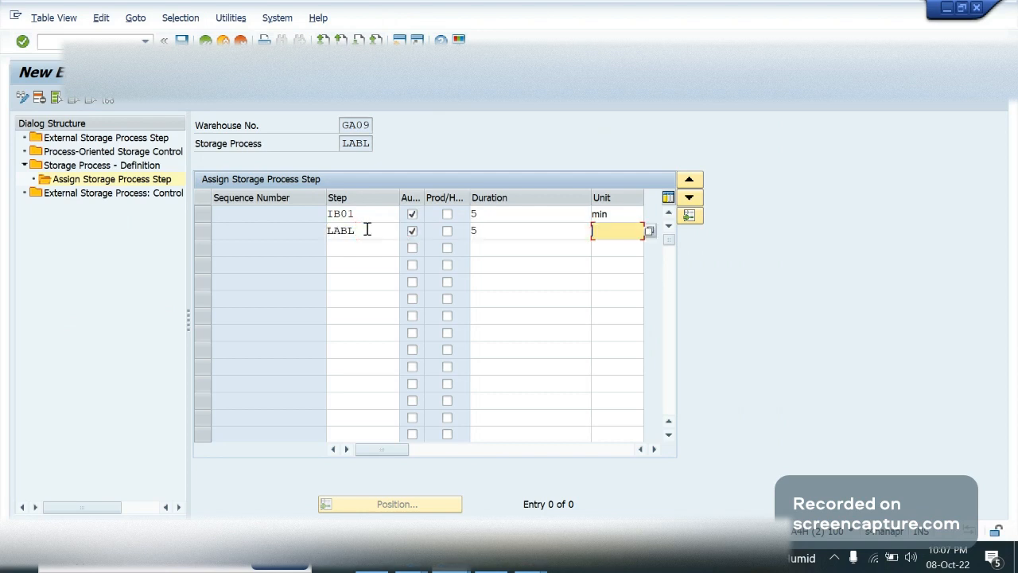
pyautogui.write('min')
# Assign IB03 as the third process step, with the Prod/HU WT flag ticked and a duration of 5 min
pyautogui.press('Tab')
pyautogui.write('IB03')
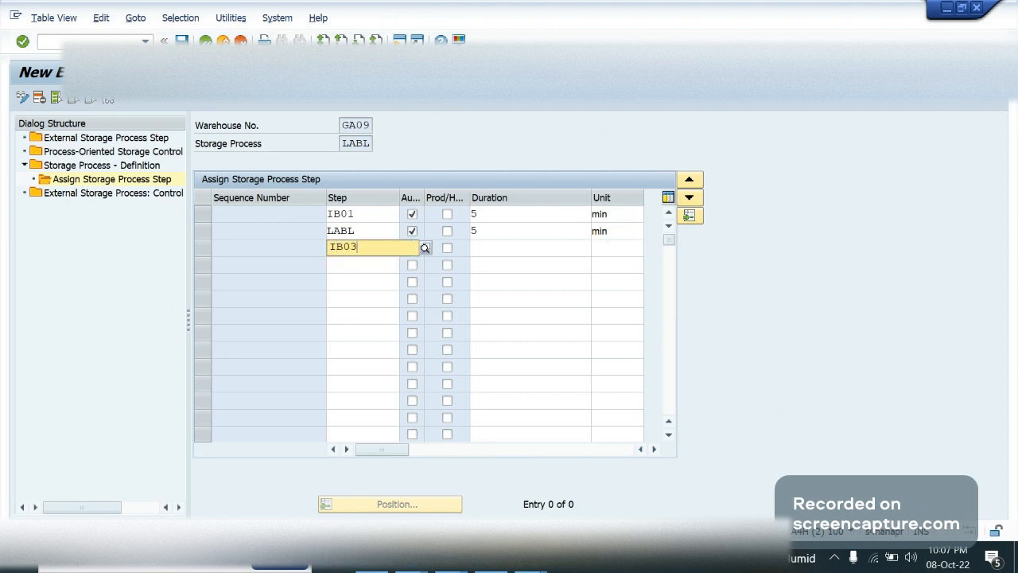
pyautogui.press('Tab')
pyautogui.press('Tab')
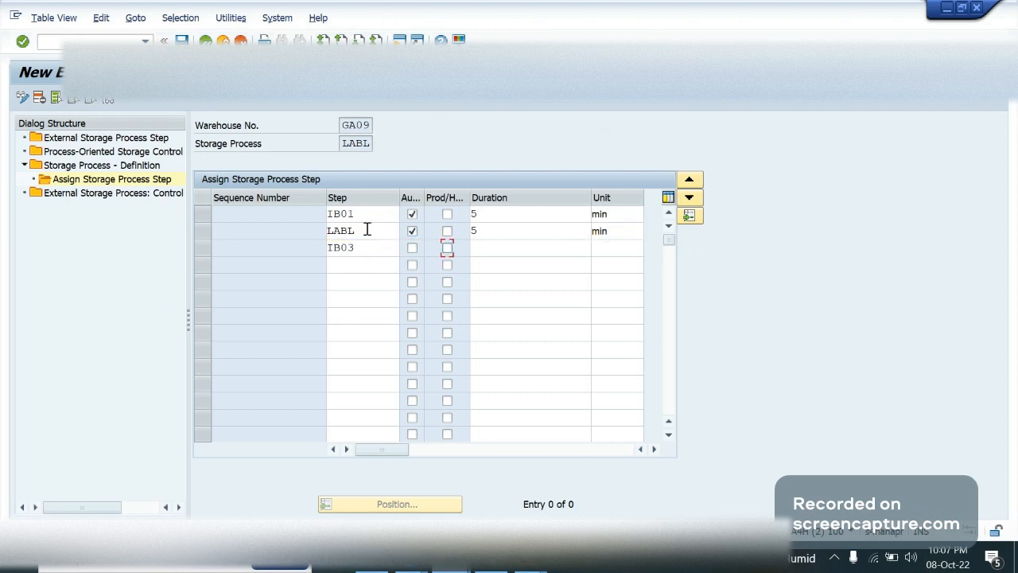
pyautogui.press('space')
pyautogui.press('Tab')
pyautogui.write('5')
pyautogui.press('Return')
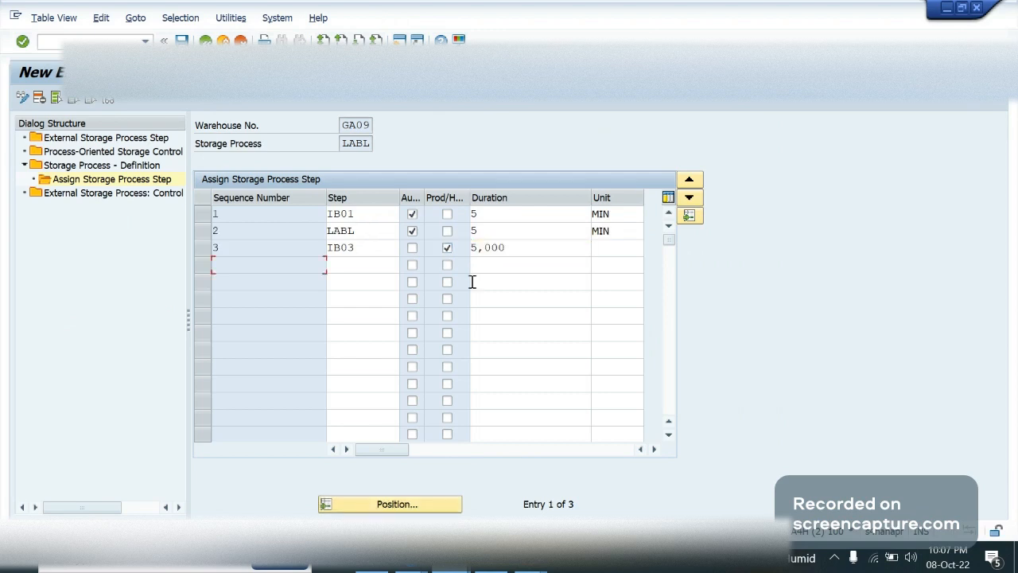
pyautogui.click(615, 251)
pyautogui.write('min')
pyautogui.press('Return')
# Compare the assigned step IB01 with the unloading line of the POSC Config notes in OneNote and return to SAP
pyautogui.click(509, 232)
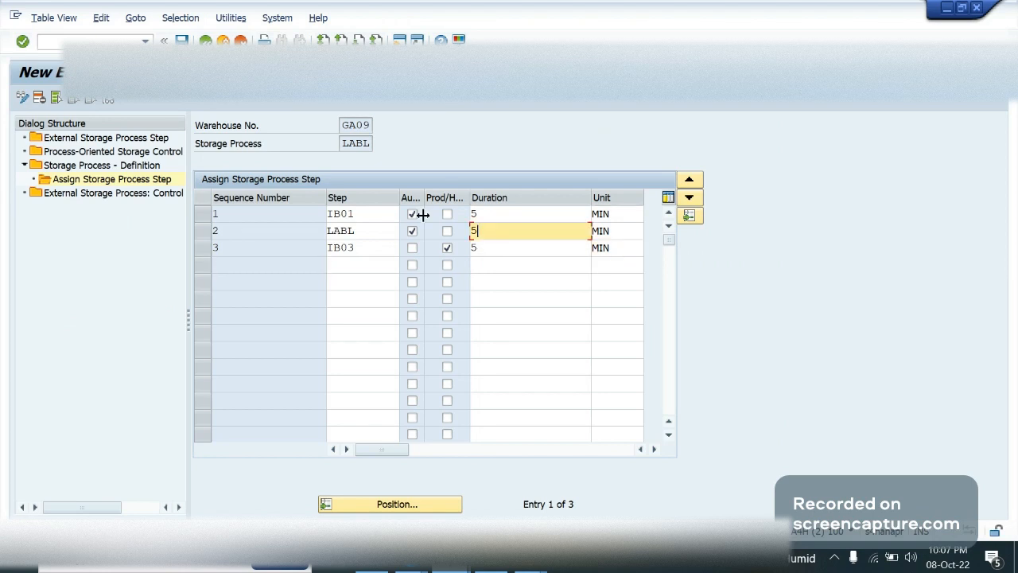
pyautogui.click(367, 216)
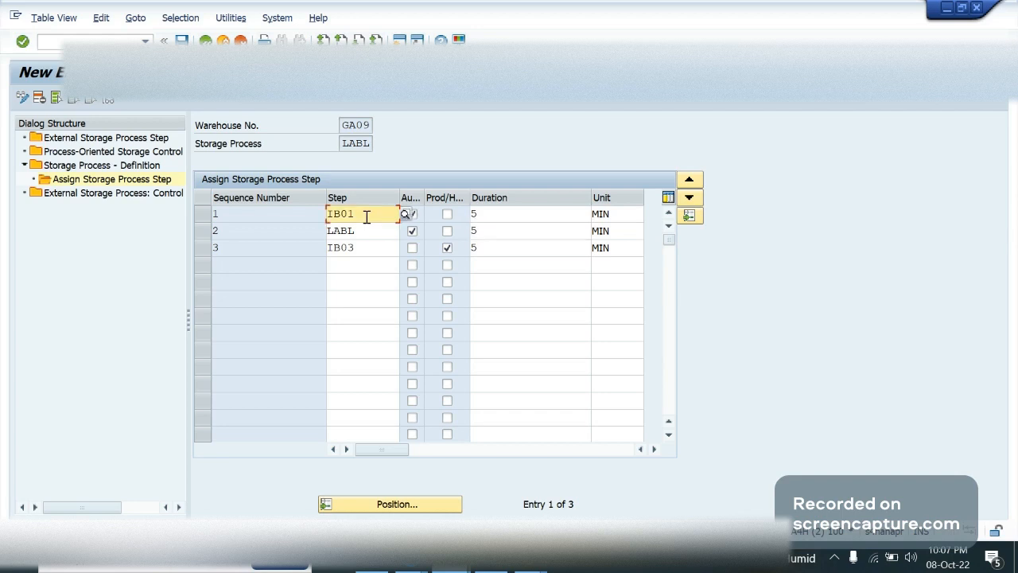
pyautogui.click(199, 214)
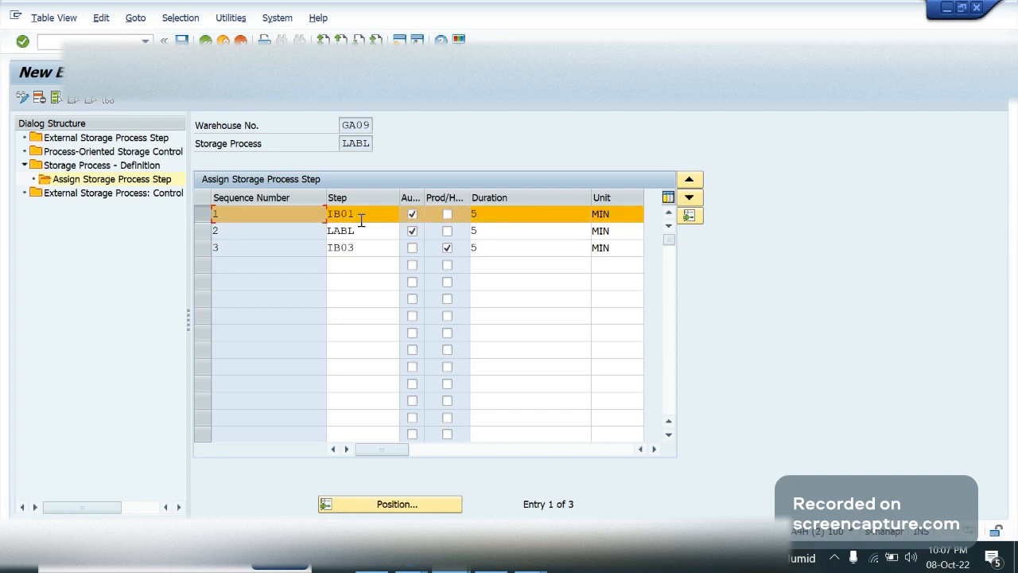
pyautogui.click(361, 219)
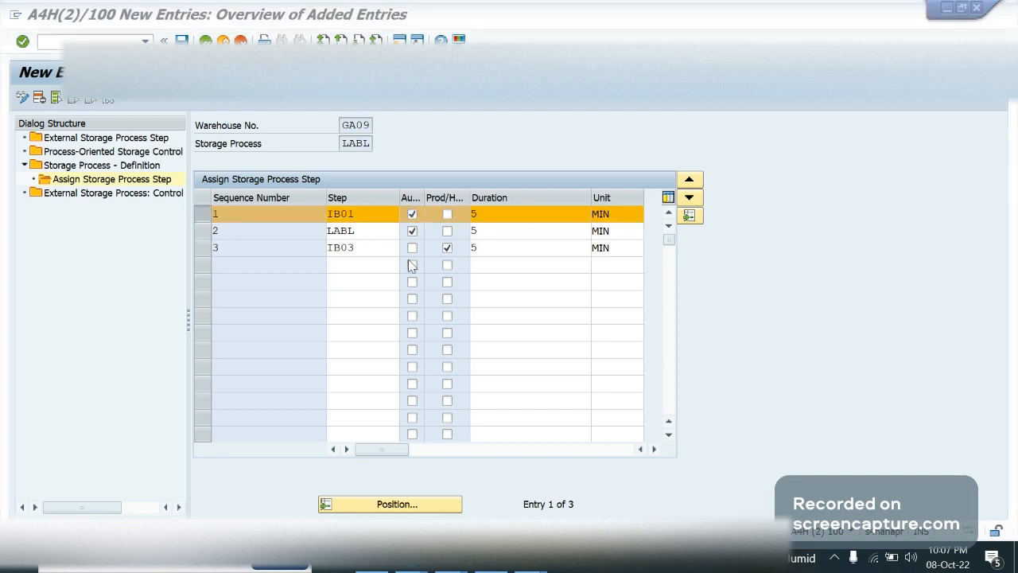
pyautogui.hotkey('alt', 'Tab')
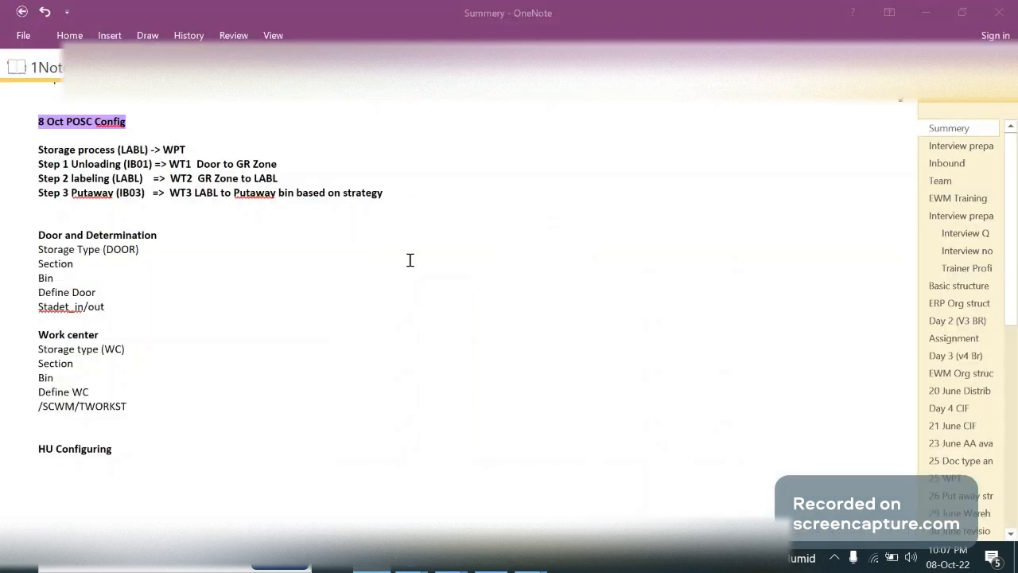
pyautogui.moveTo(278, 164); pyautogui.dragTo(67, 170)
pyautogui.doubleClick(94, 164)
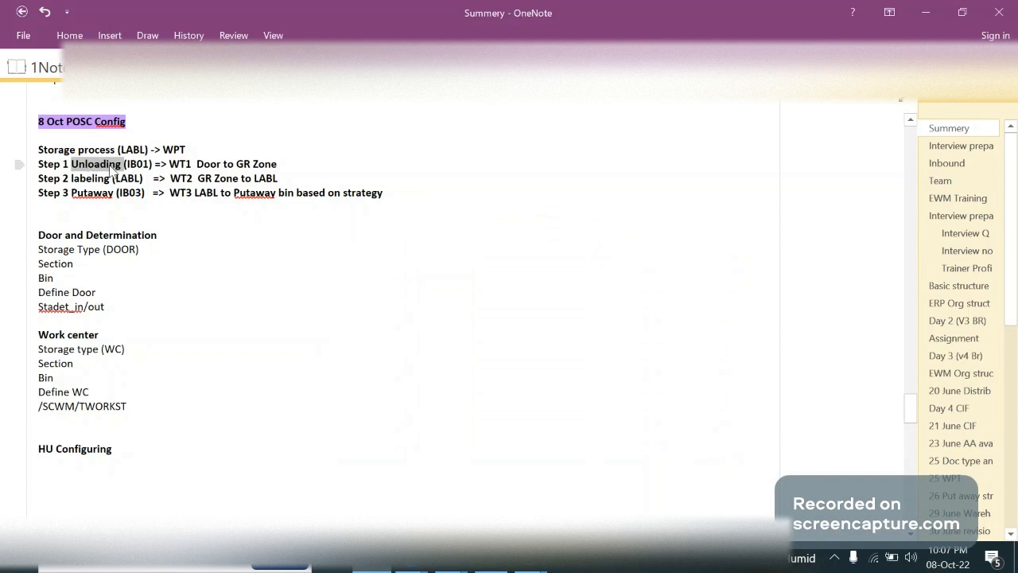
pyautogui.hotkey('alt', 'Tab')
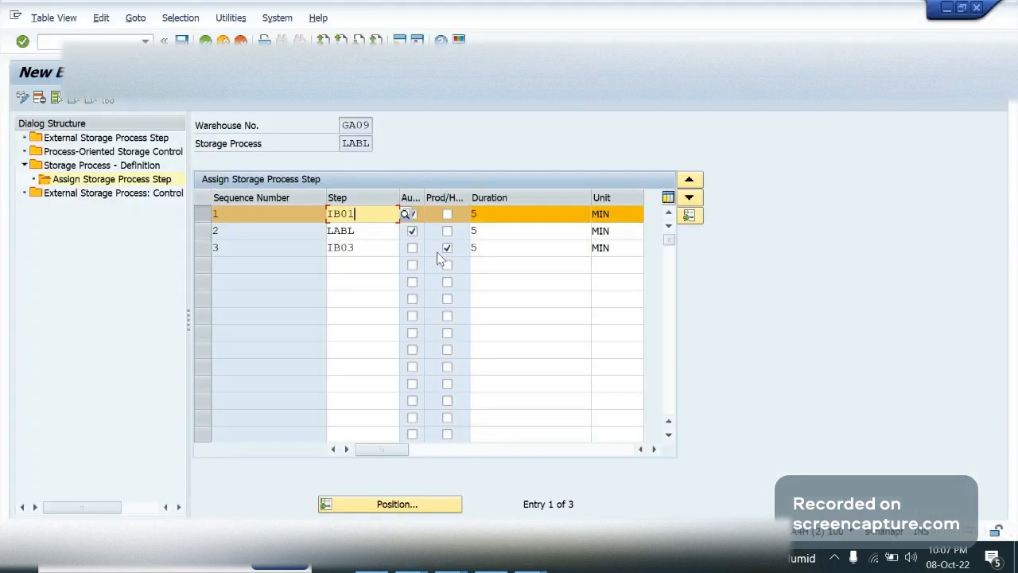
# Compare the LABL and IB03 steps with the labeling and putaway lines of the OneNote notes and return to SAP
pyautogui.click(199, 214)
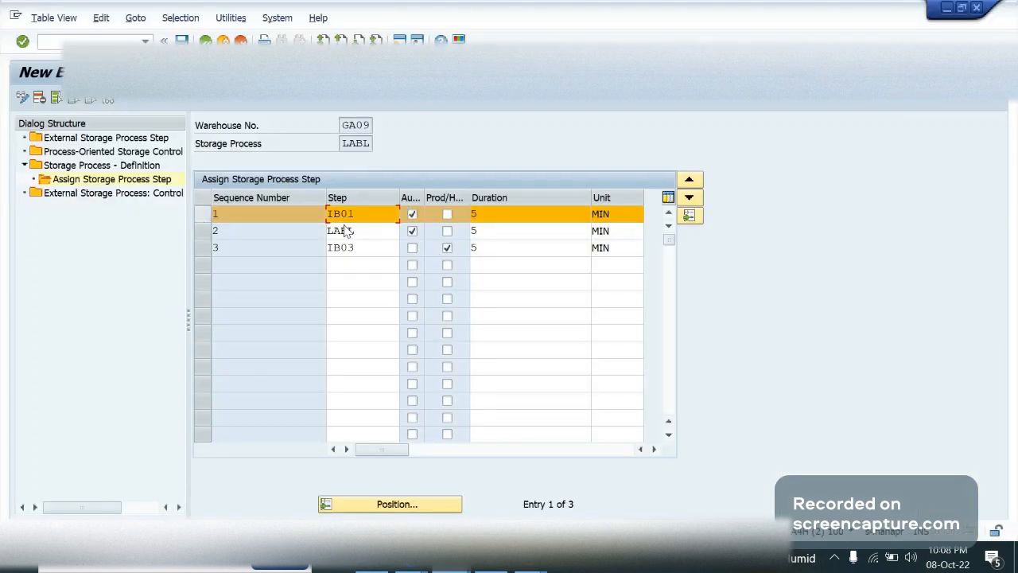
pyautogui.click(353, 233)
pyautogui.hotkey('alt', 'Tab')
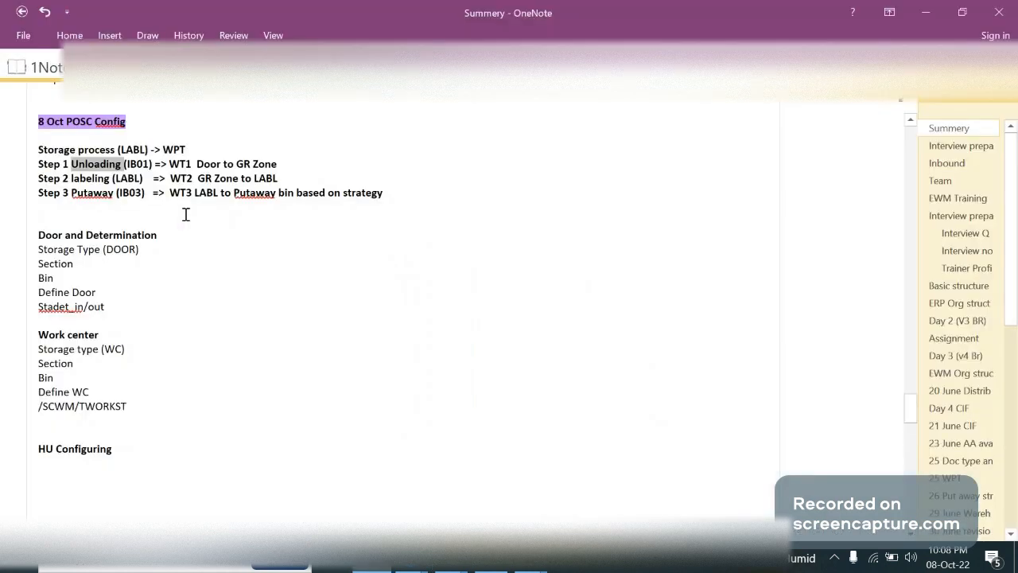
pyautogui.doubleClick(90, 178)
pyautogui.hotkey('alt', 'Tab')
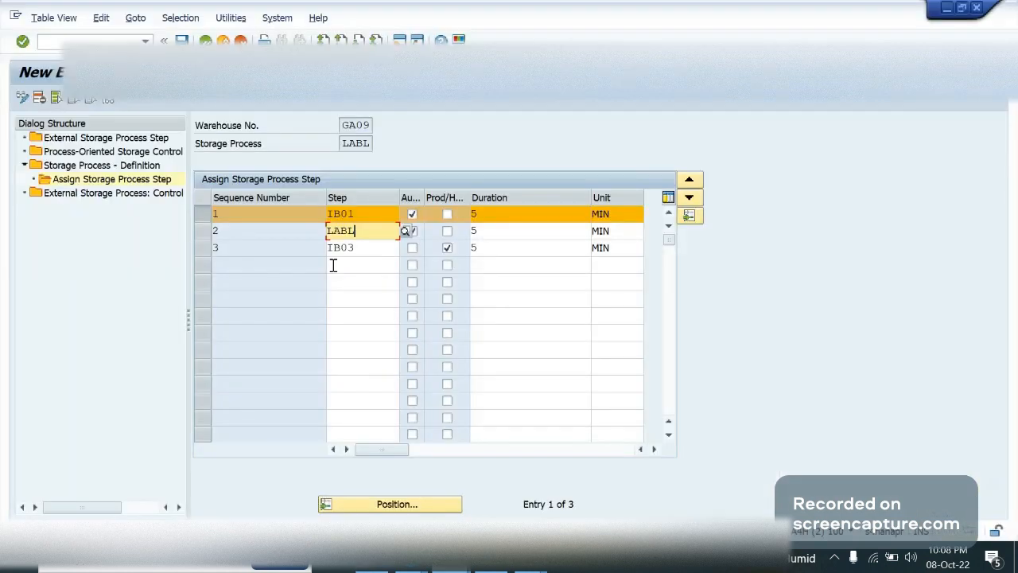
pyautogui.click(366, 259)
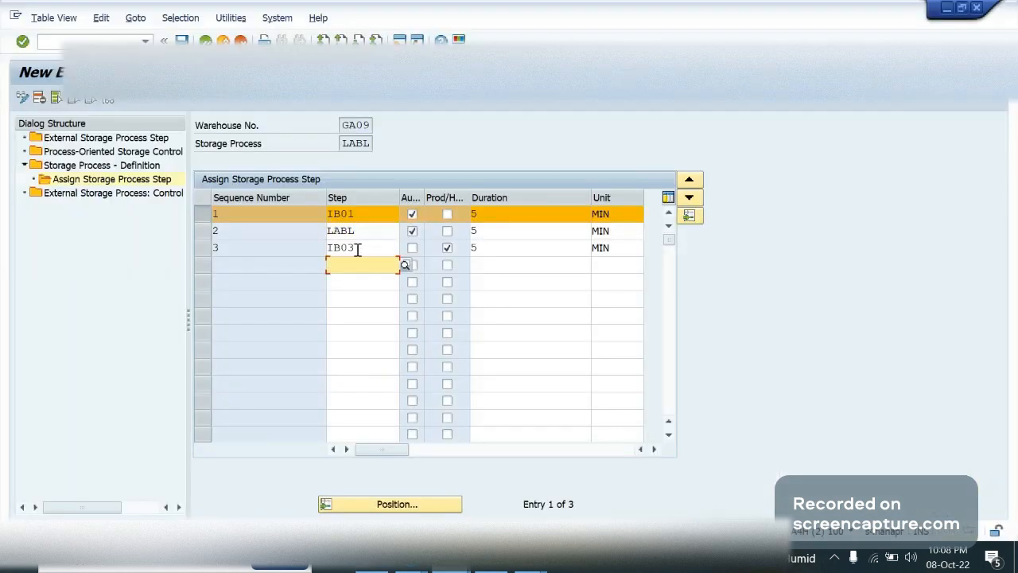
pyautogui.doubleClick(358, 248)
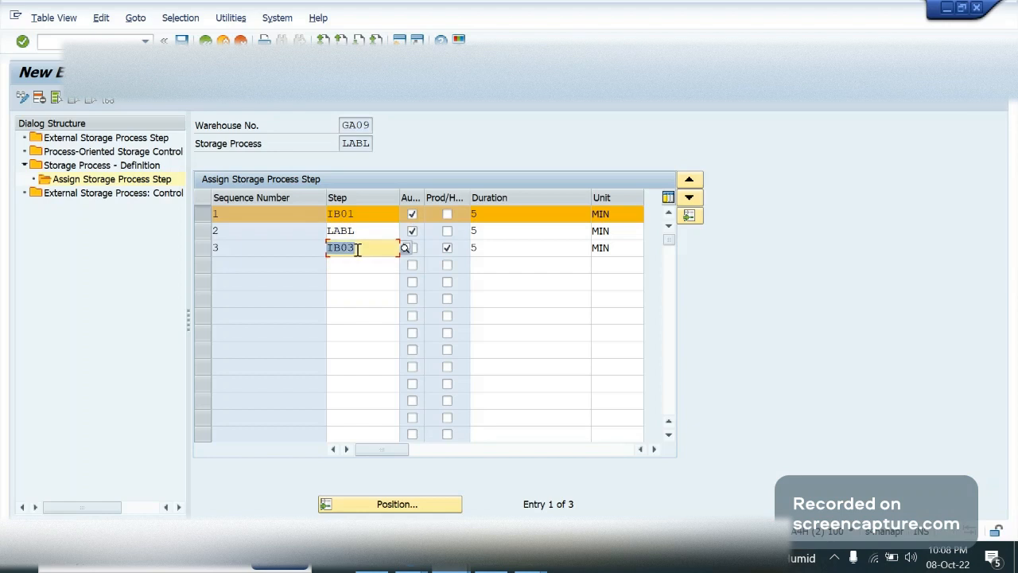
pyautogui.hotkey('alt', 'Tab')
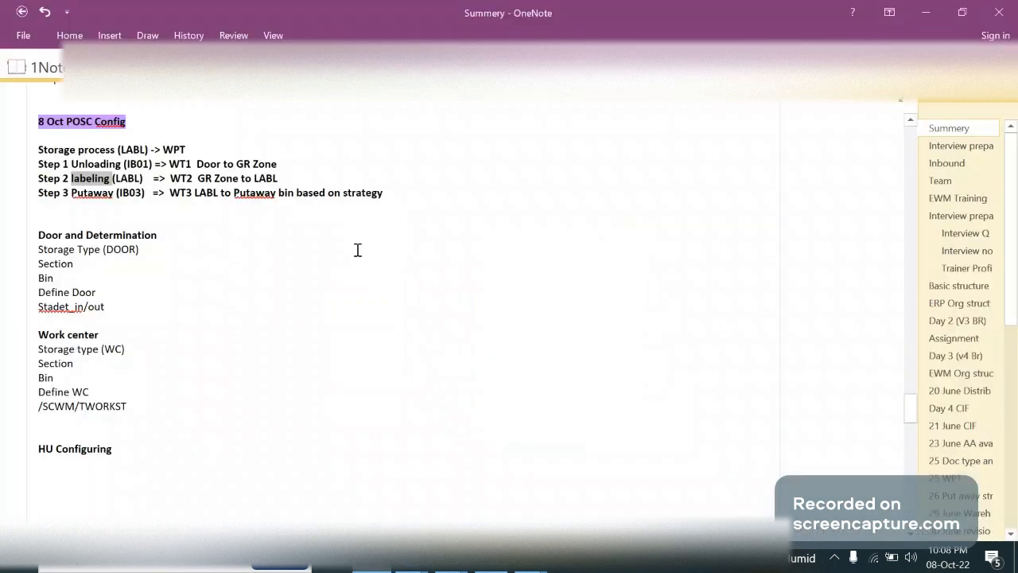
pyautogui.click(98, 204)
pyautogui.hotkey('alt', 'Tab')
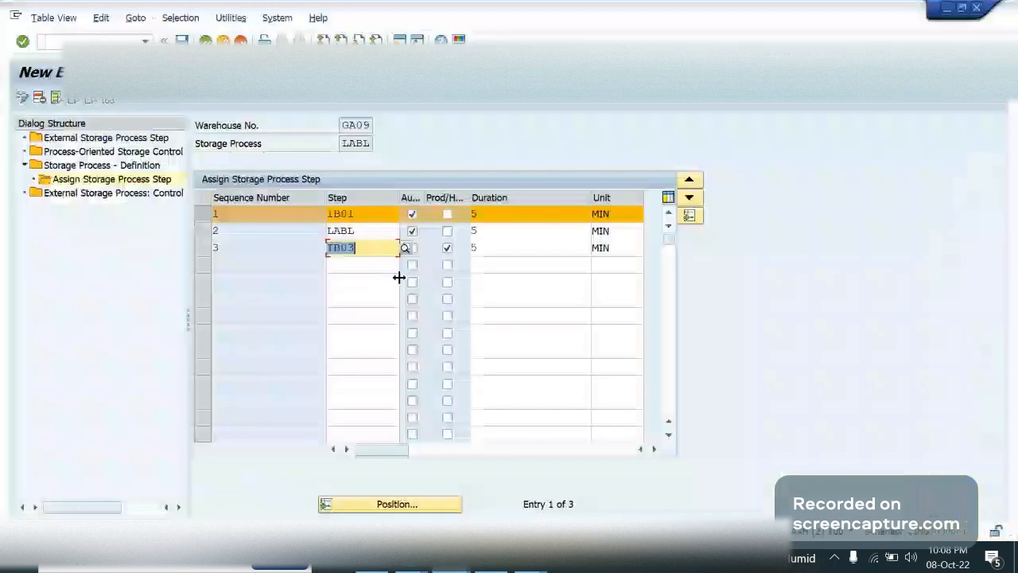
# Widen the Auto. WT column to show its full heading and recheck the POSC Config notes in OneNote
pyautogui.doubleClick(425, 197)
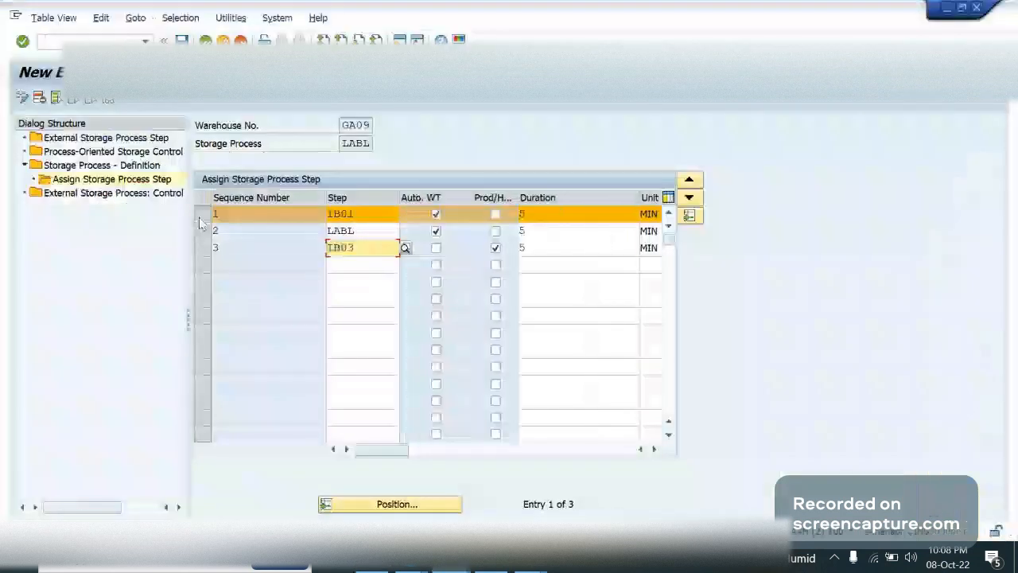
pyautogui.click(199, 219)
pyautogui.click(368, 250)
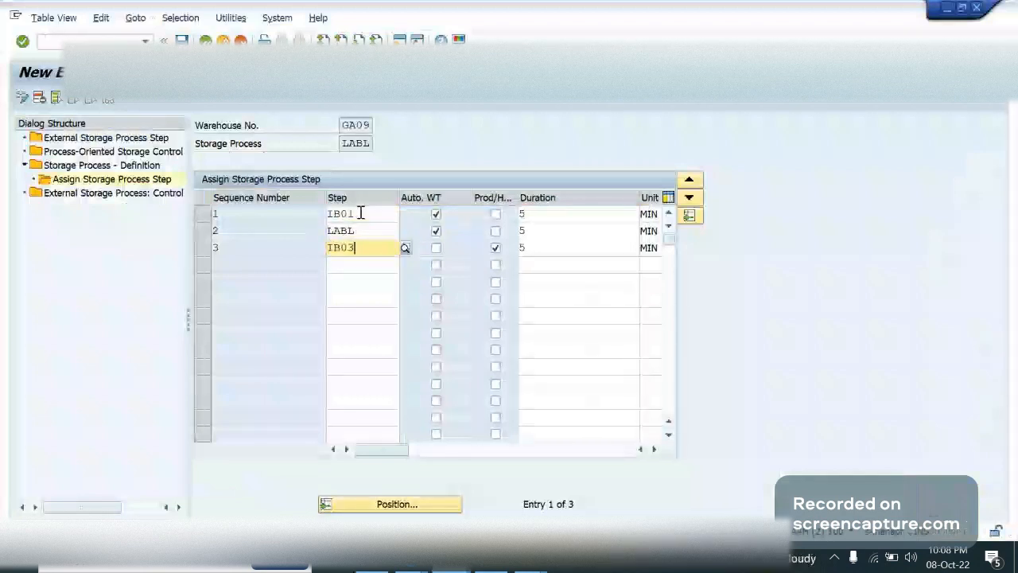
pyautogui.hotkey('alt', 'Tab')
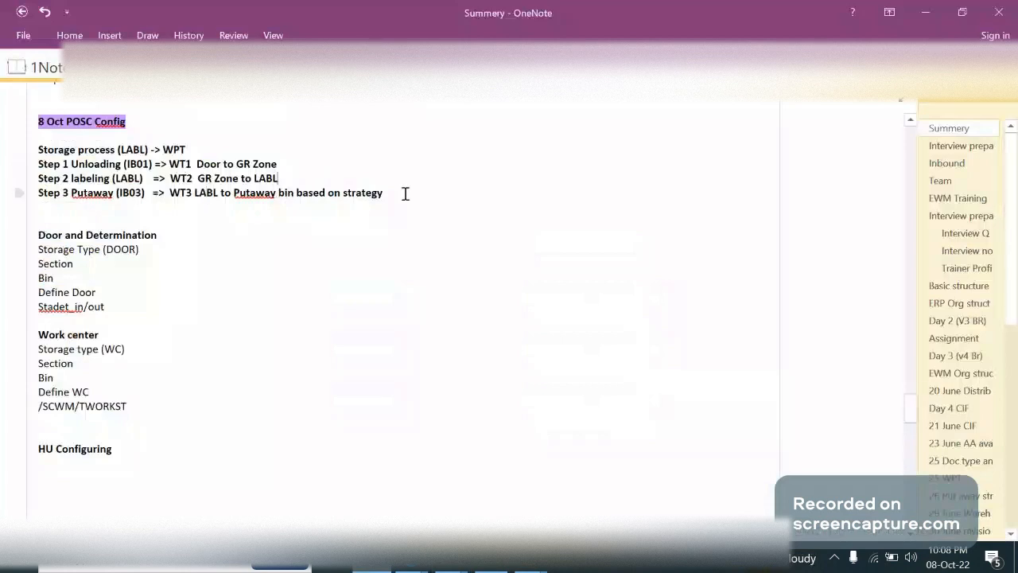
pyautogui.hotkey('alt', 'Tab')
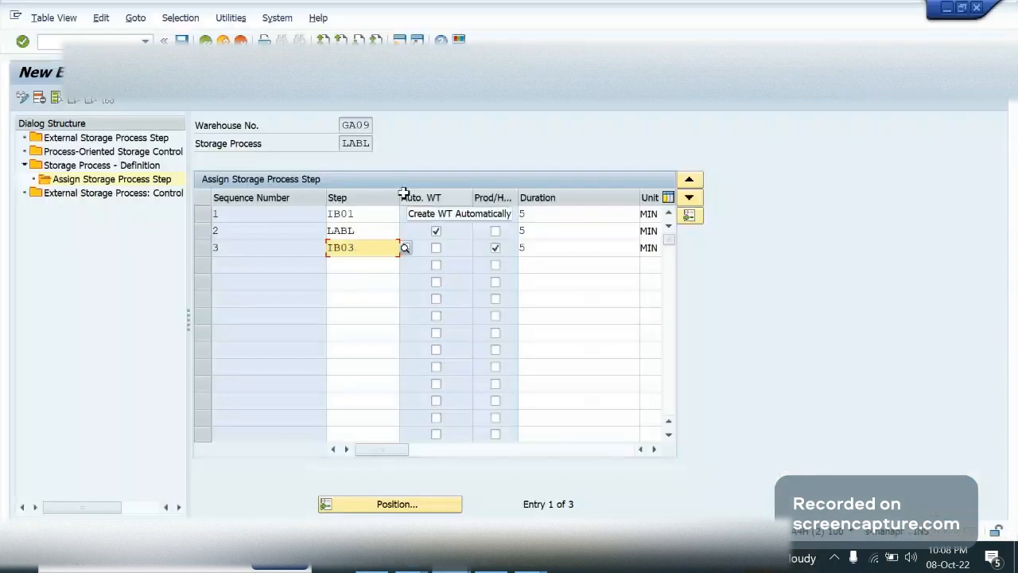
# Select the IB01, LABL and IB03 rows and narrow the Duration column of the step table
pyautogui.click(365, 213)
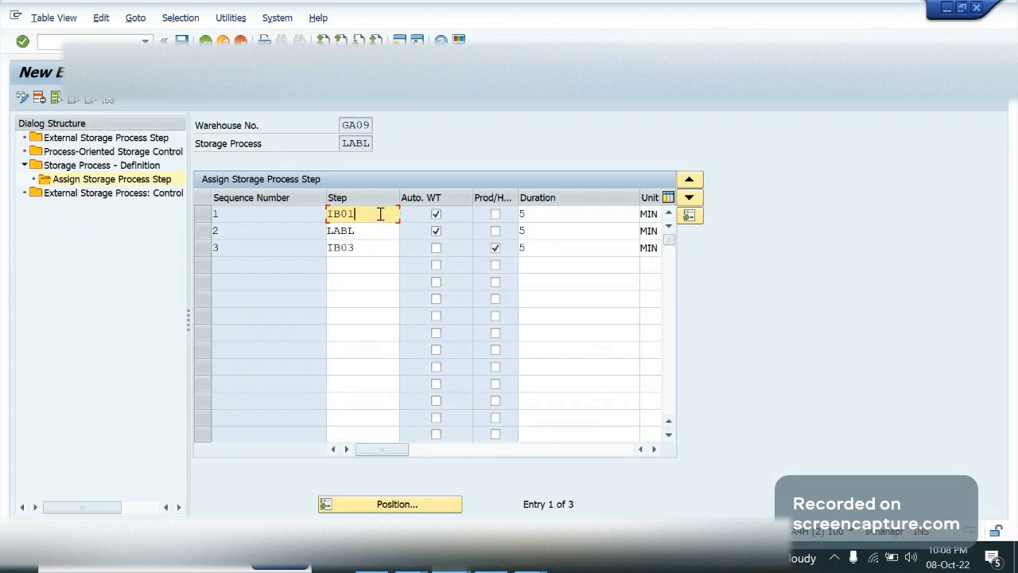
pyautogui.click(196, 216)
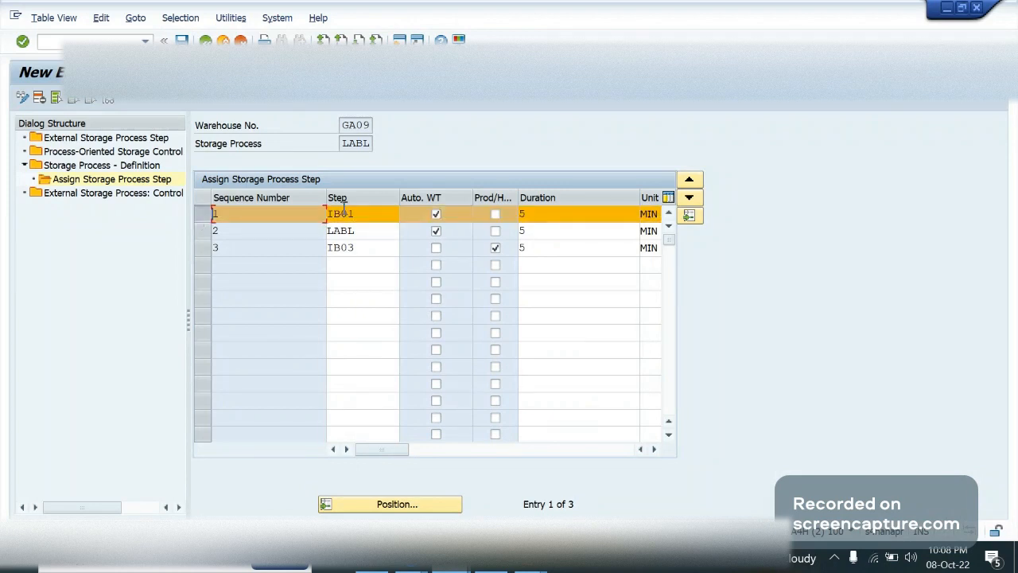
pyautogui.click(206, 230)
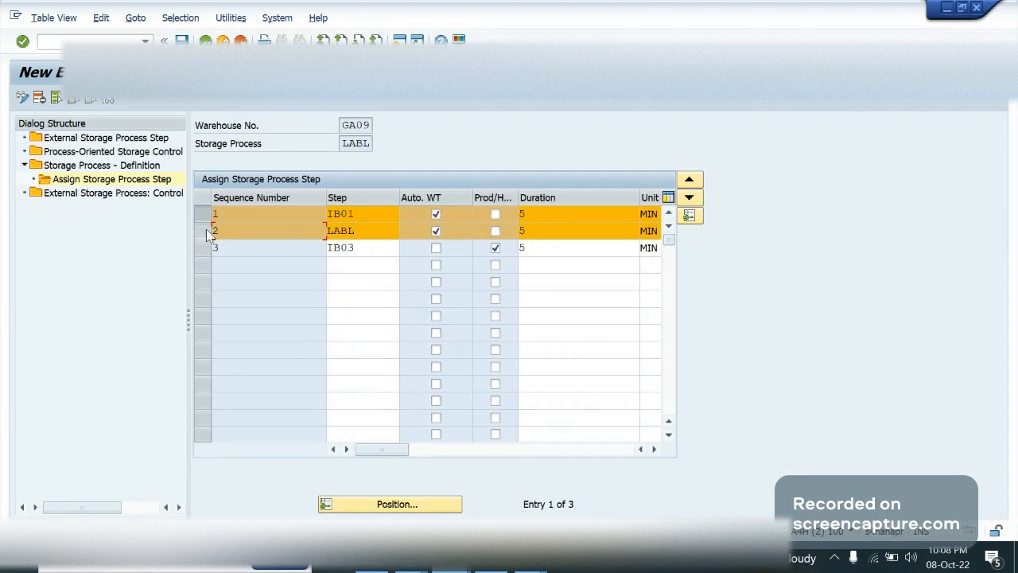
pyautogui.click(206, 229)
pyautogui.click(206, 229)
pyautogui.moveTo(640, 195); pyautogui.dragTo(578, 195)
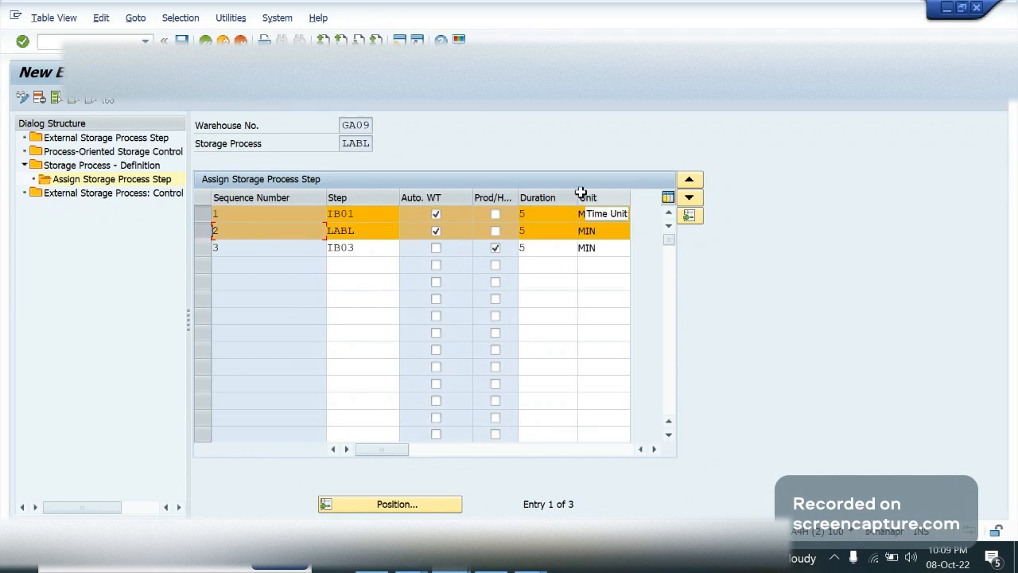
pyautogui.click(209, 252)
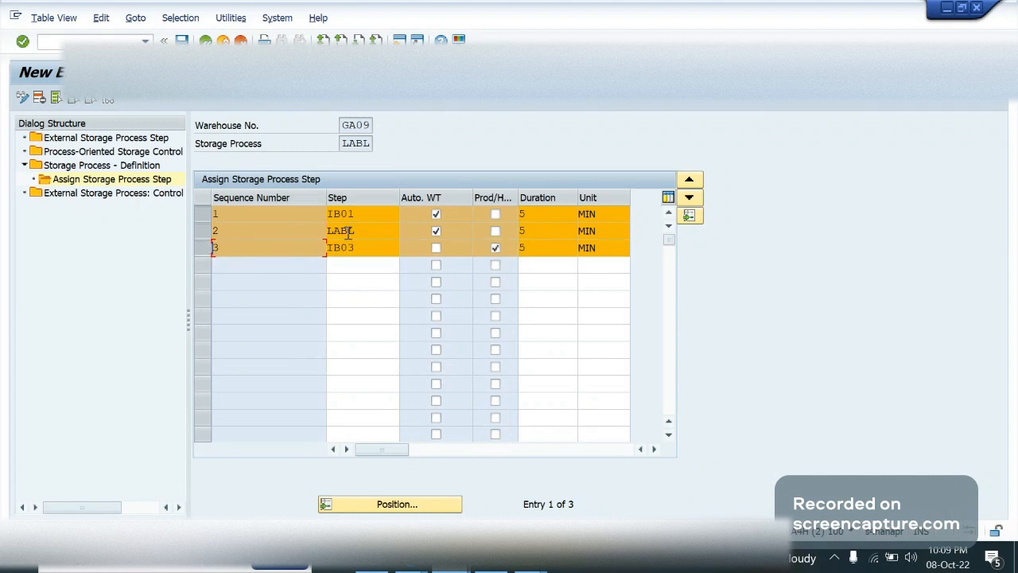
pyautogui.press('Return')
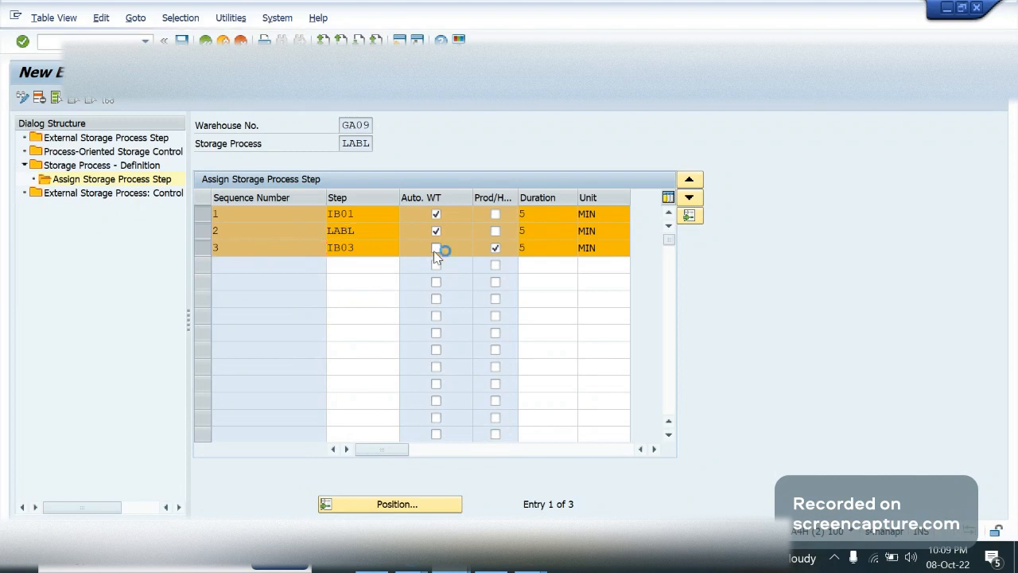
# Try the Auto. WT flag on step IB03 and clear it again
pyautogui.click(362, 248)
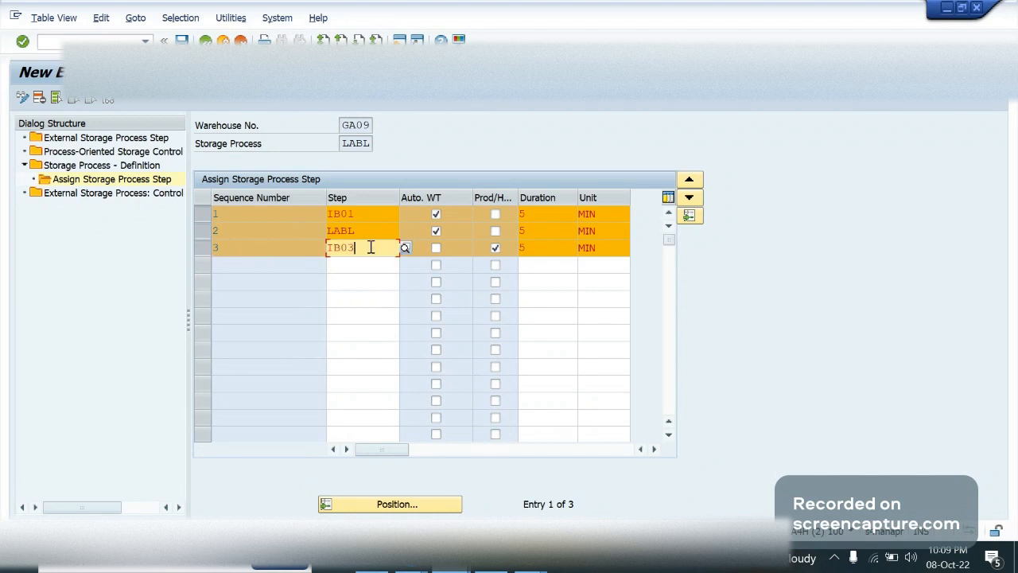
pyautogui.click(437, 249)
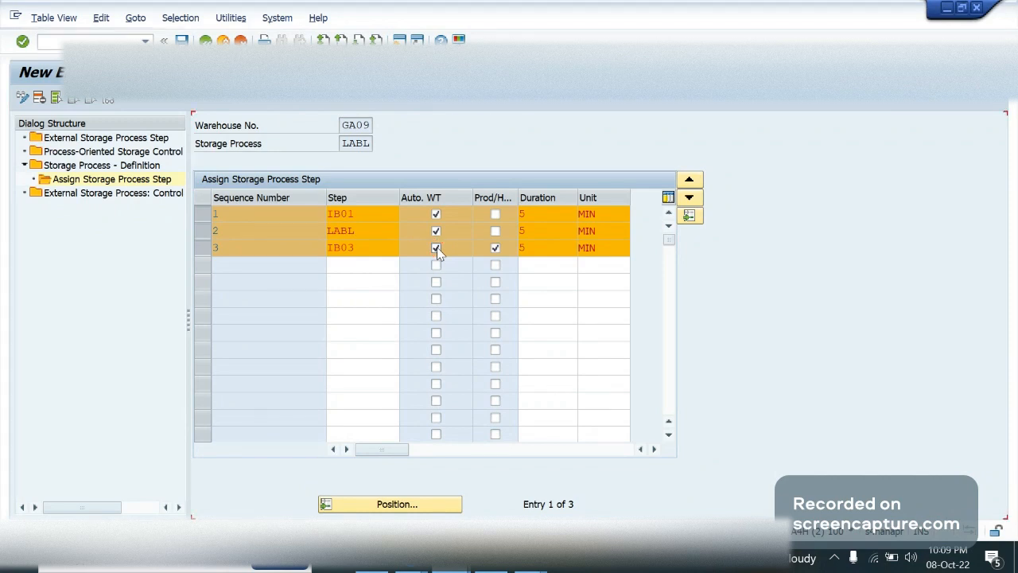
pyautogui.press('Return')
pyautogui.click(436, 248)
pyautogui.press('Return')
# Widen the Prod/HU WT column and switch to the 1 Warehouse Setup.pptx presentation in PowerPoint
pyautogui.moveTo(518, 197); pyautogui.dragTo(551, 197)
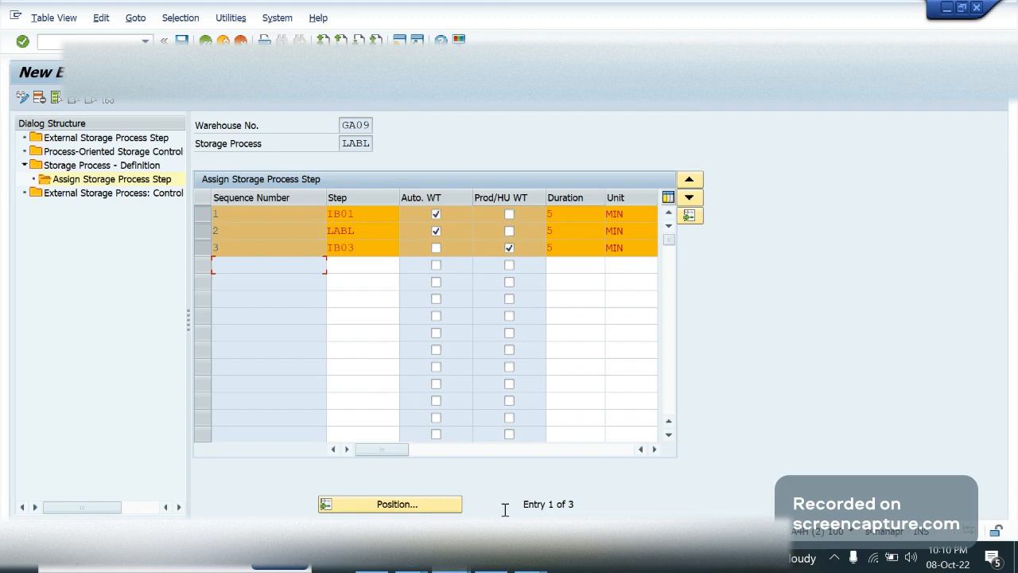
pyautogui.moveTo(531, 567)
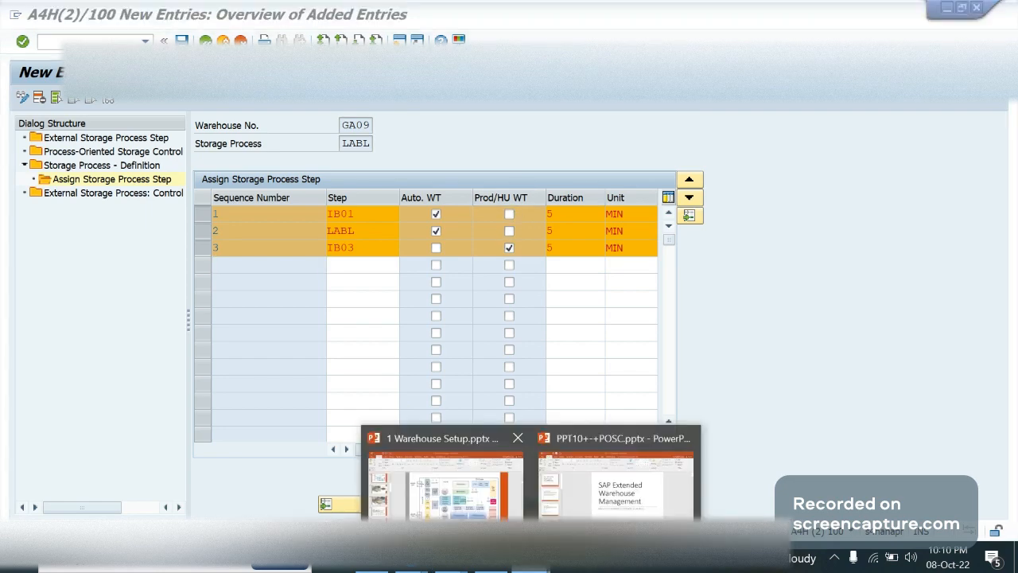
pyautogui.click(442, 477)
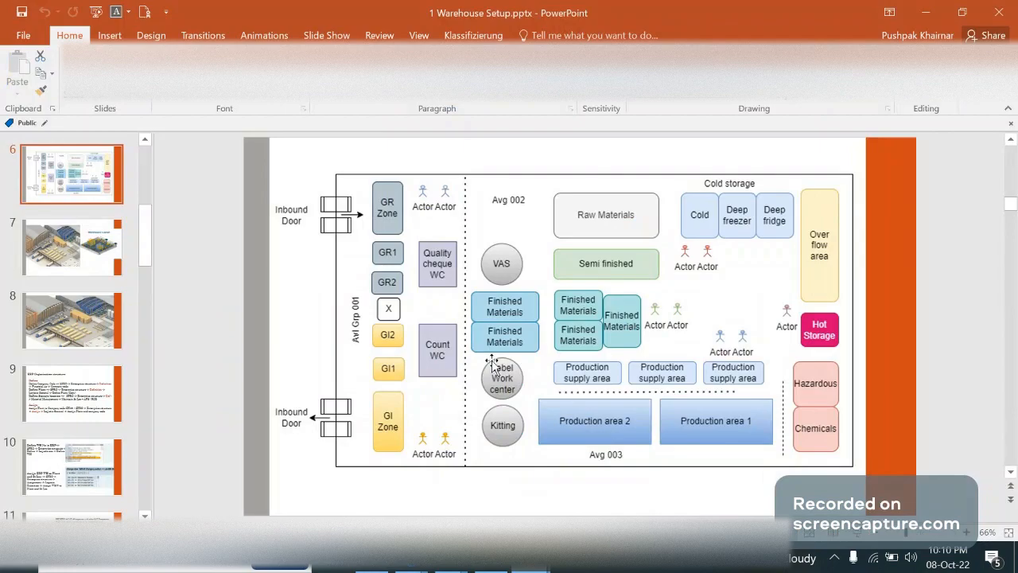
# Switch to the OneNote Summery page and review the unloading step and the HU Configuring heading in the 8 Oct POSC Config notes
pyautogui.hotkey('alt', 'Tab')
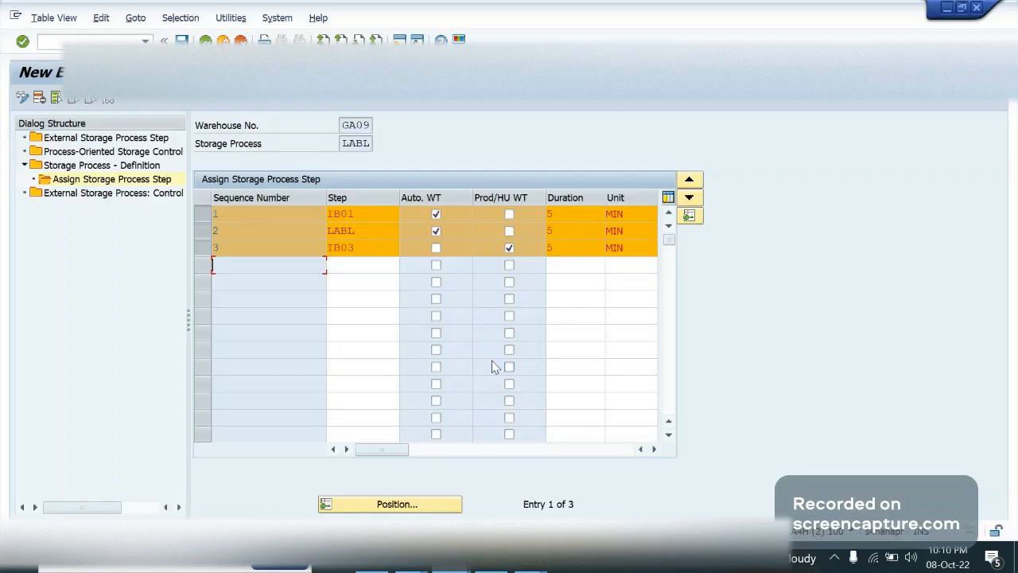
pyautogui.click(531, 559)
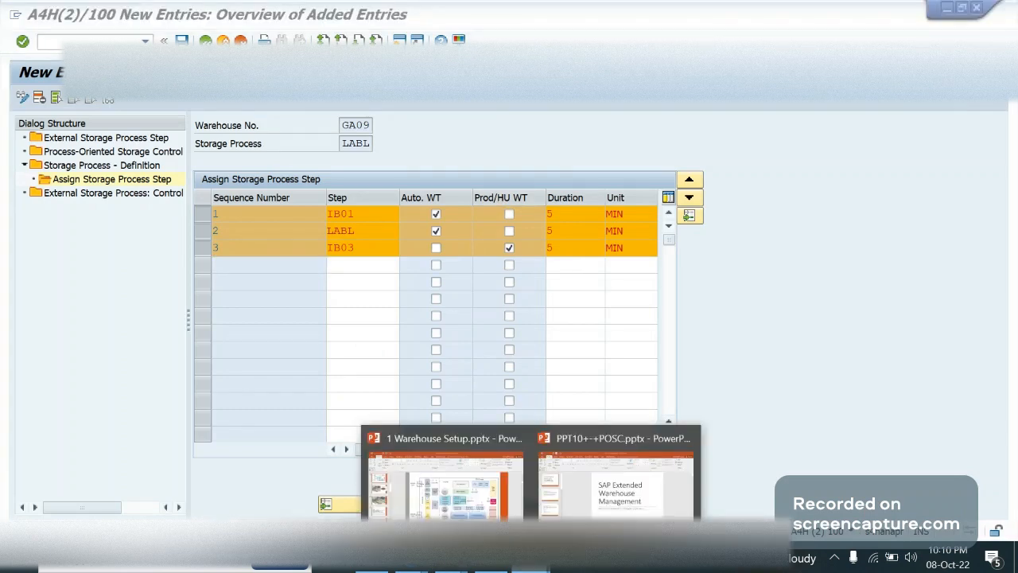
pyautogui.click(540, 567)
pyautogui.click(539, 568)
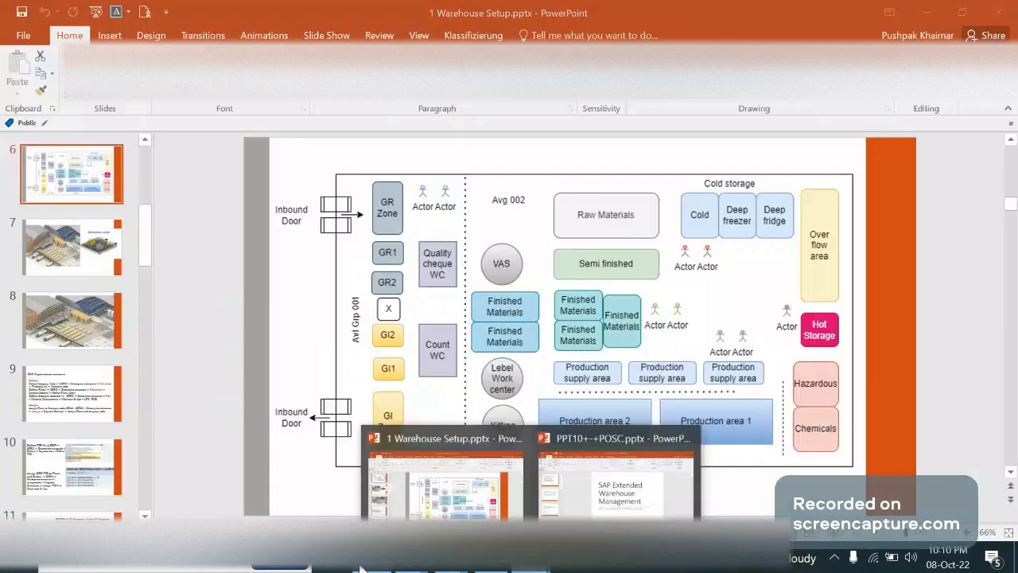
pyautogui.click(360, 568)
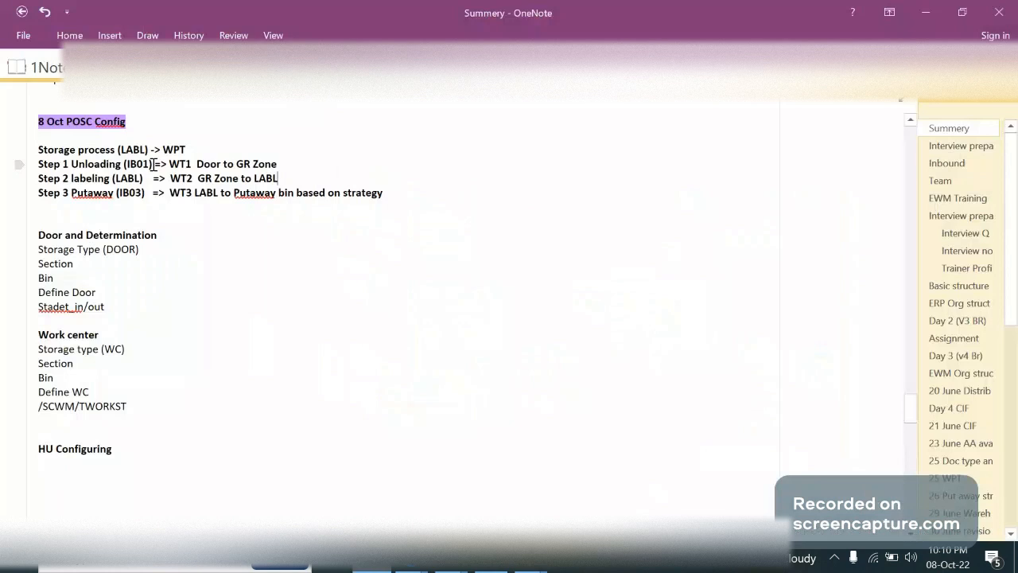
pyautogui.click(298, 163)
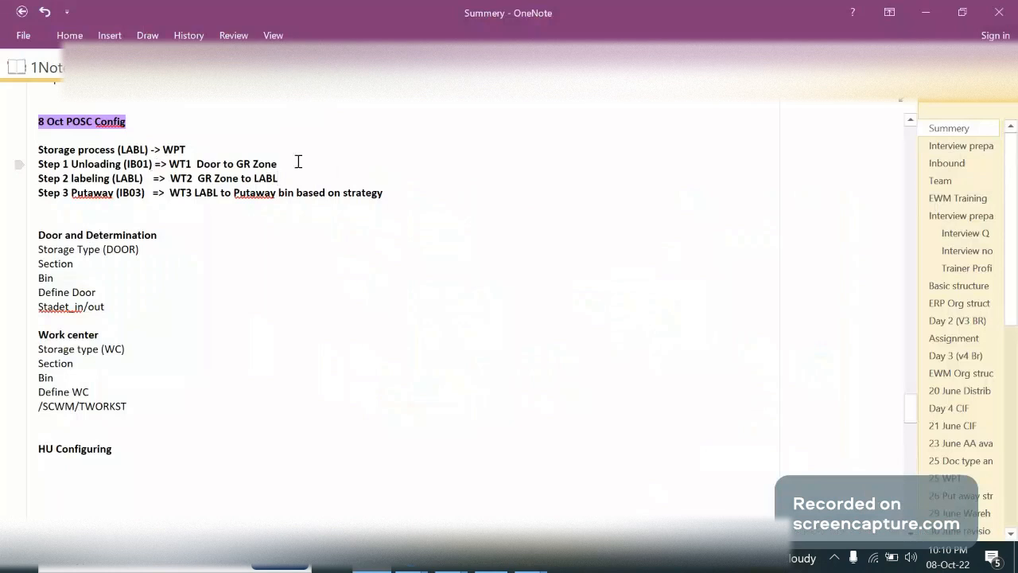
pyautogui.click(250, 165)
pyautogui.moveTo(127, 449); pyautogui.dragTo(29, 452)
pyautogui.click(152, 459)
# Return to the SAP storage process step table for LABL in GA09 and check the IB03 and LABL rows
pyautogui.click(452, 559)
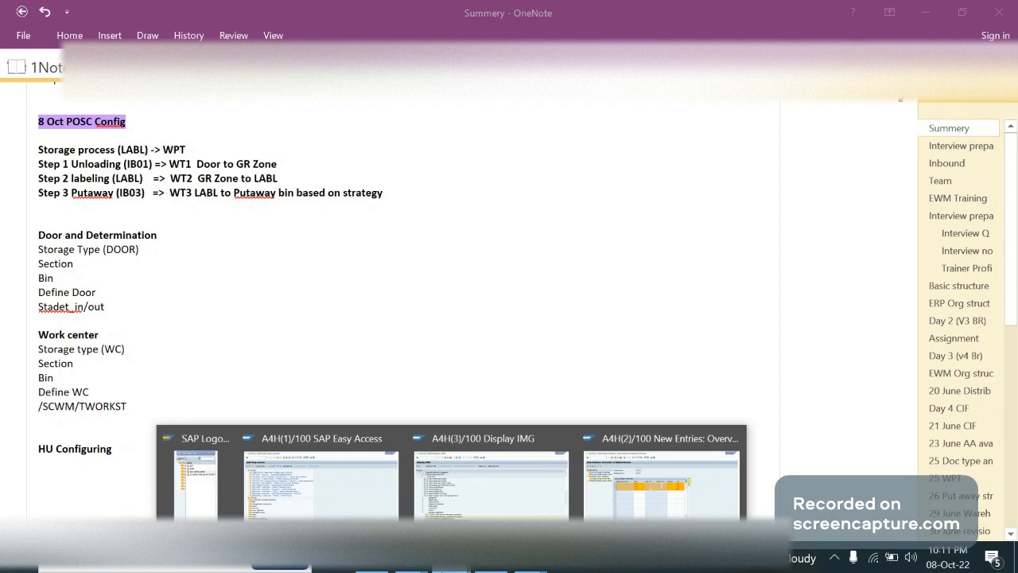
pyautogui.click(452, 559)
pyautogui.click(452, 560)
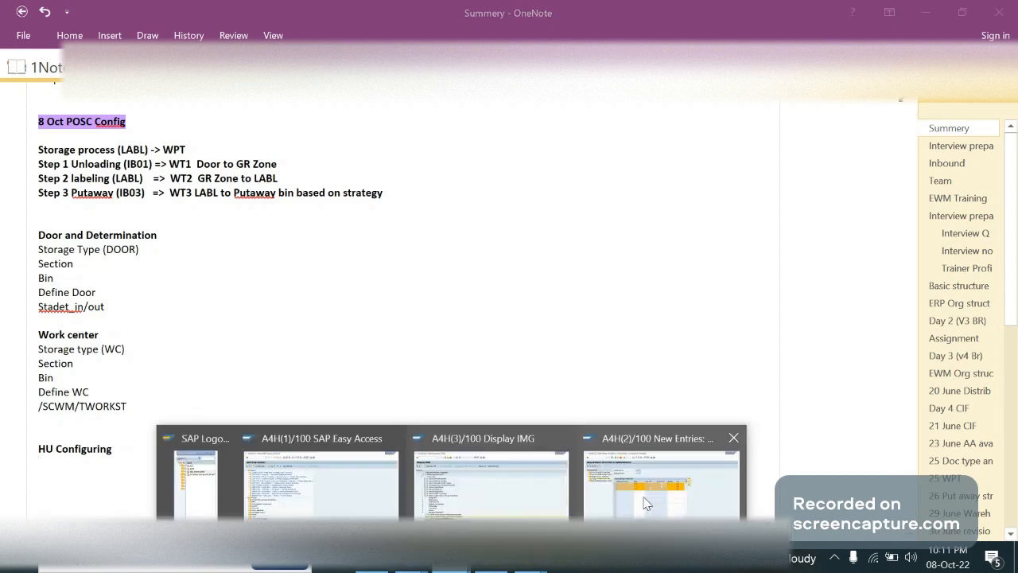
pyautogui.click(647, 503)
pyautogui.click(370, 246)
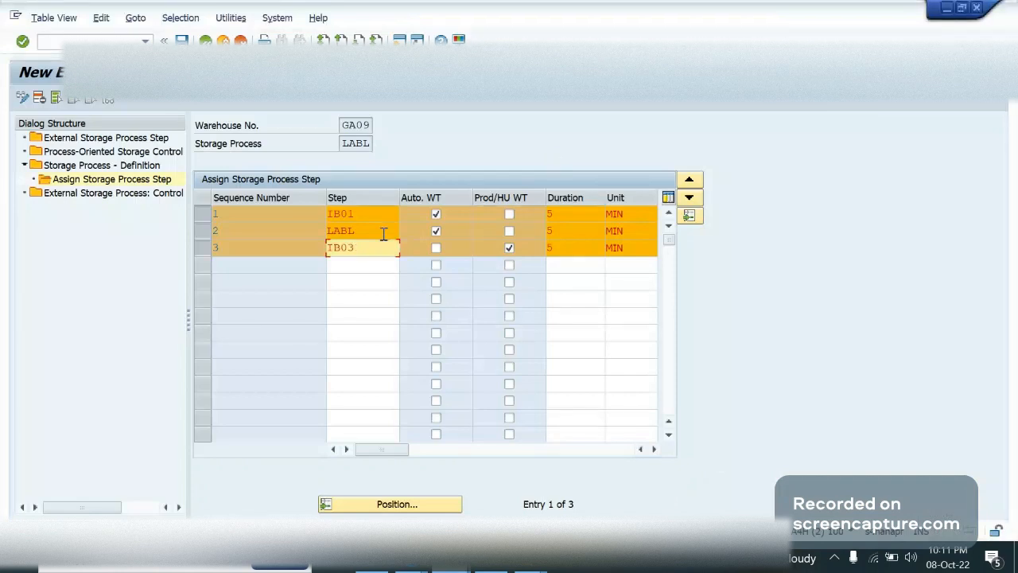
pyautogui.click(384, 233)
pyautogui.press('Return')
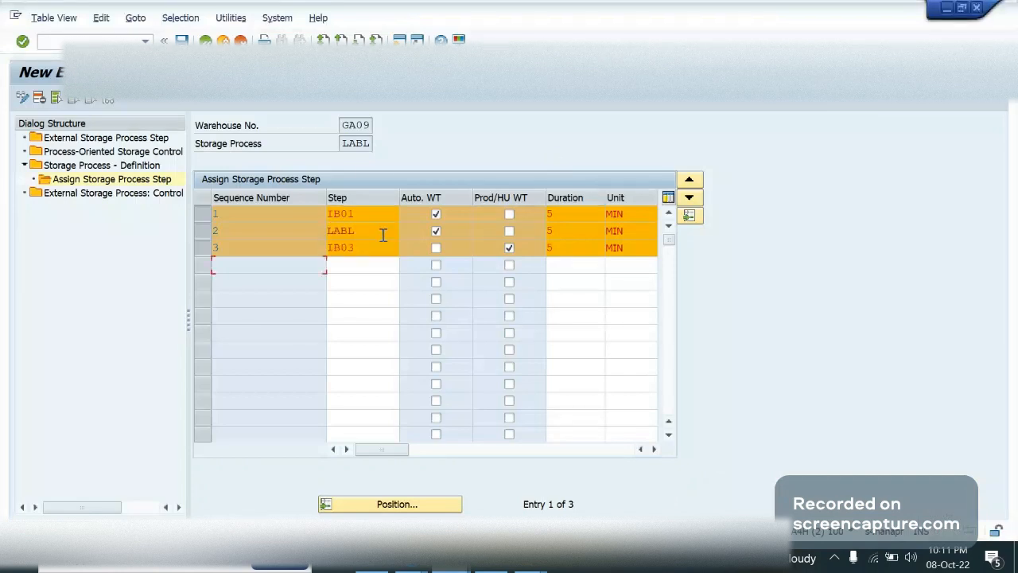
# Open the Process-Oriented Storage Control table and position it at the entries of warehouse GA09
pyautogui.doubleClick(88, 152)
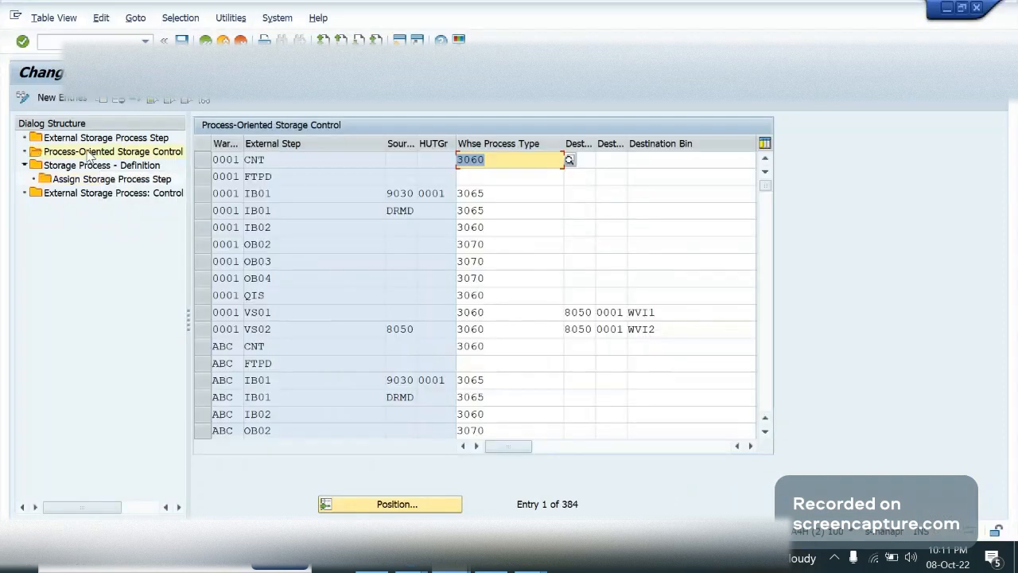
pyautogui.click(314, 174)
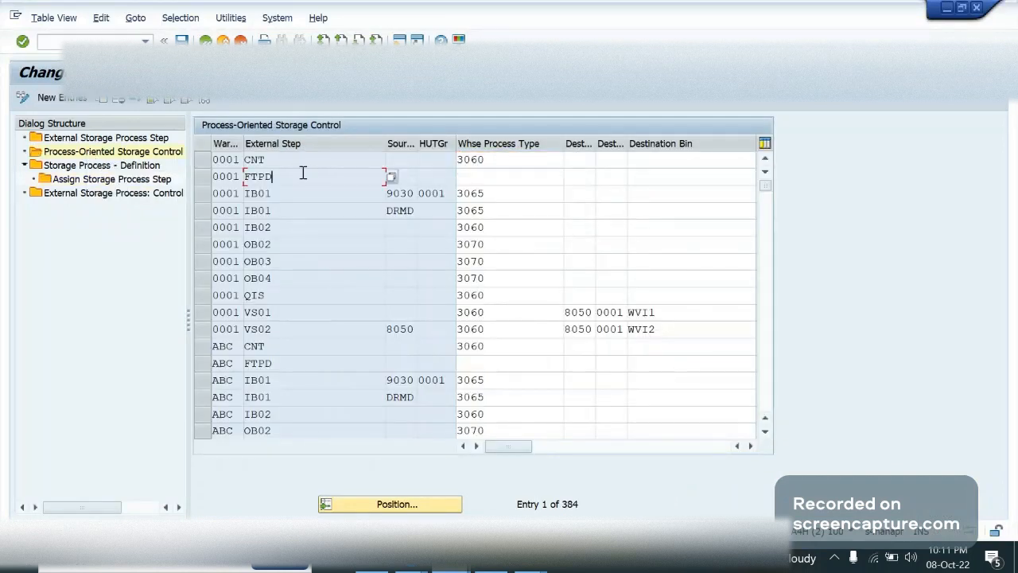
pyautogui.click(510, 161)
pyautogui.click(518, 176)
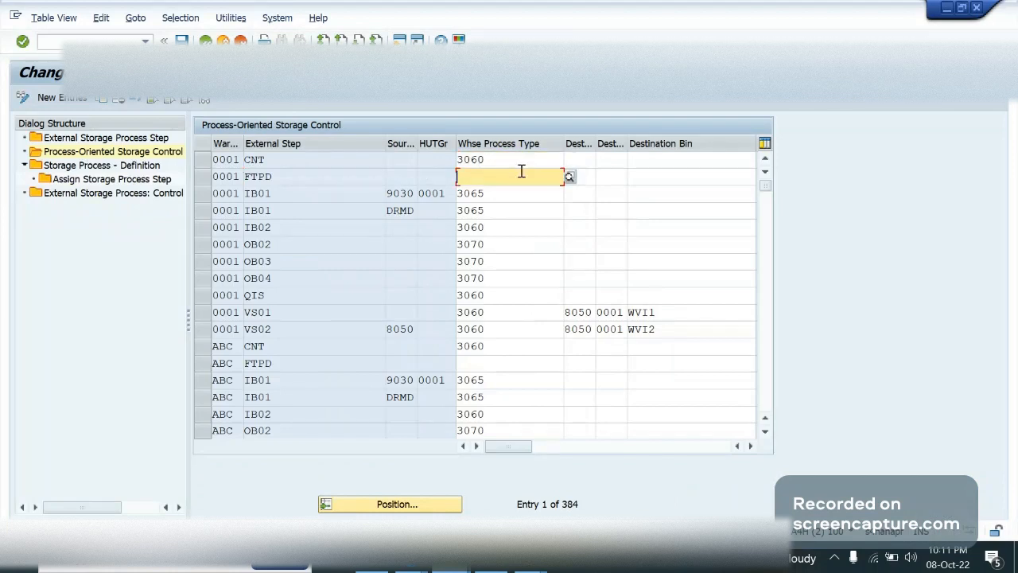
pyautogui.click(509, 275)
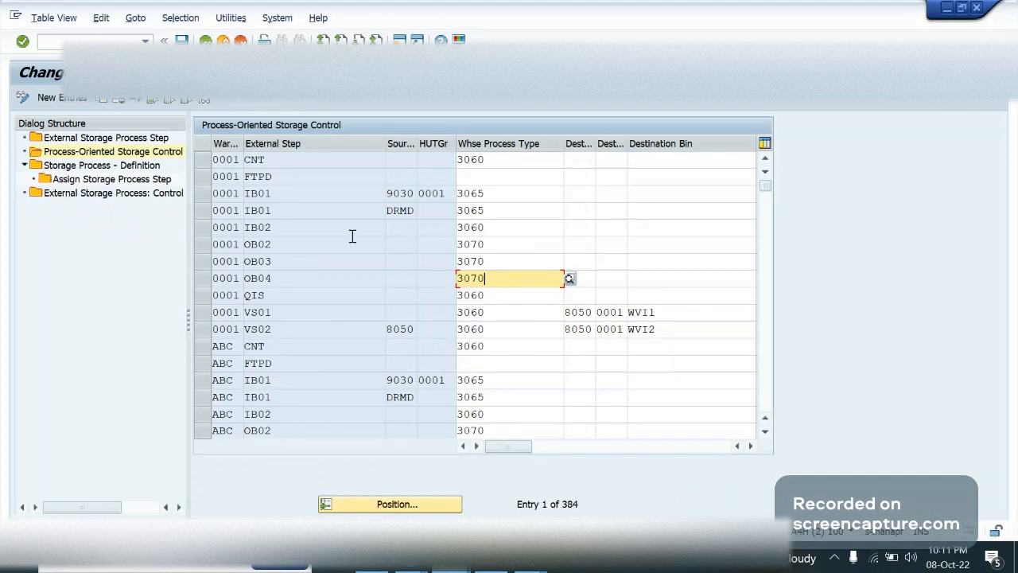
pyautogui.click(305, 192)
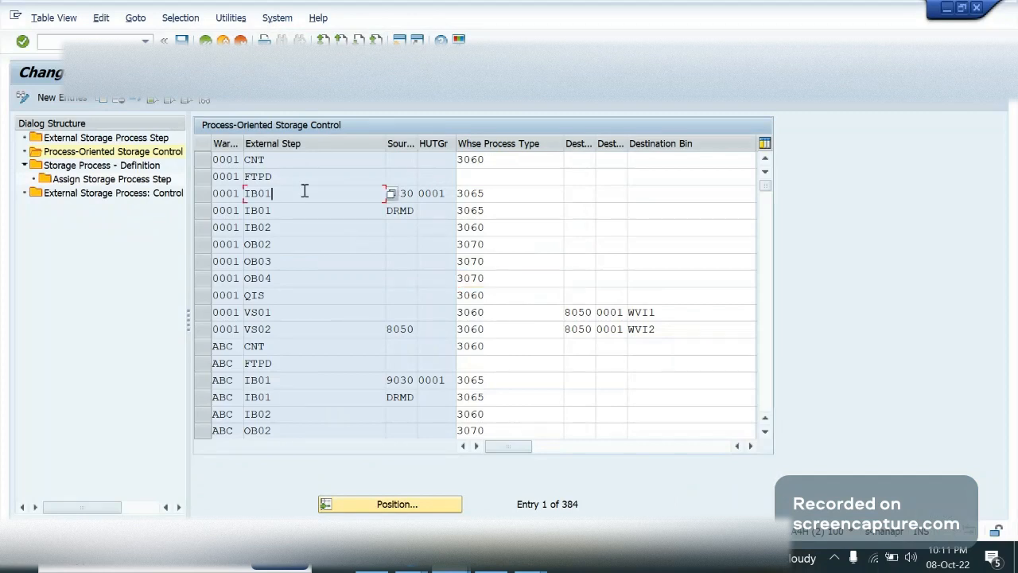
pyautogui.click(390, 508)
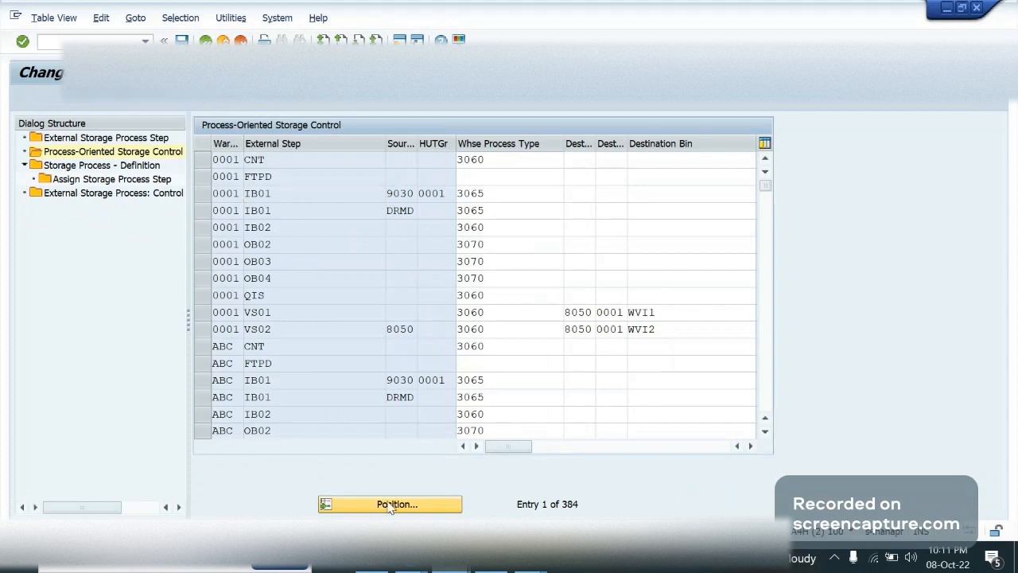
pyautogui.write('ga09')
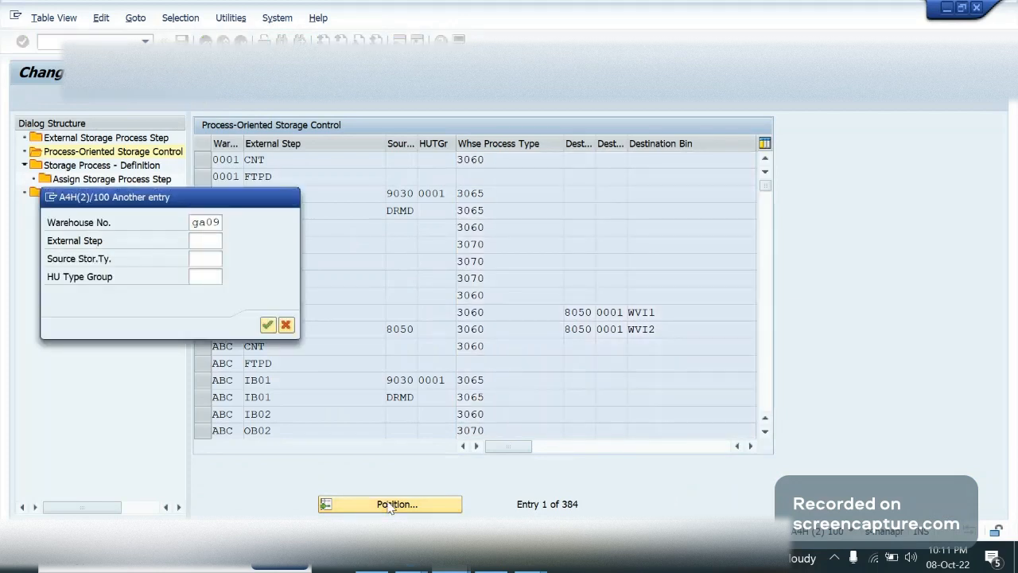
pyautogui.press('Return')
# Narrow the External Step column of the storage control table and select the source storage type of GA09's IB01 entry
pyautogui.click(302, 163)
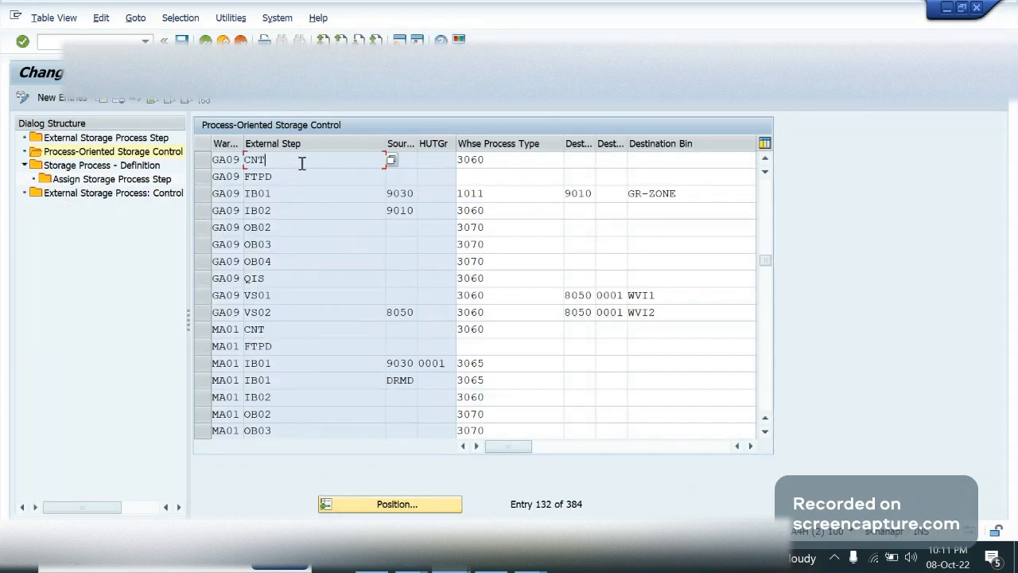
pyautogui.click(274, 189)
pyautogui.click(189, 196)
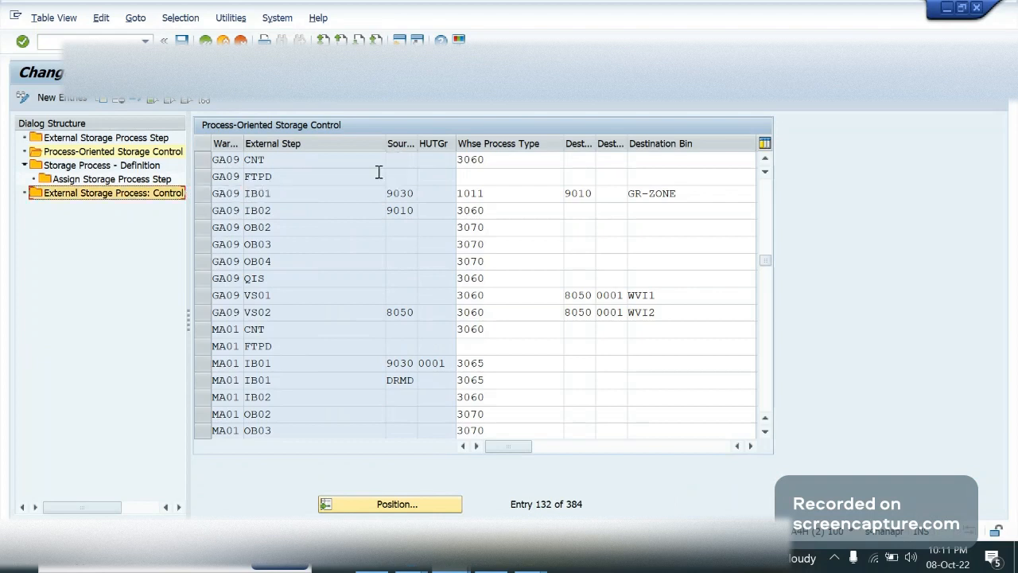
pyautogui.click(417, 136)
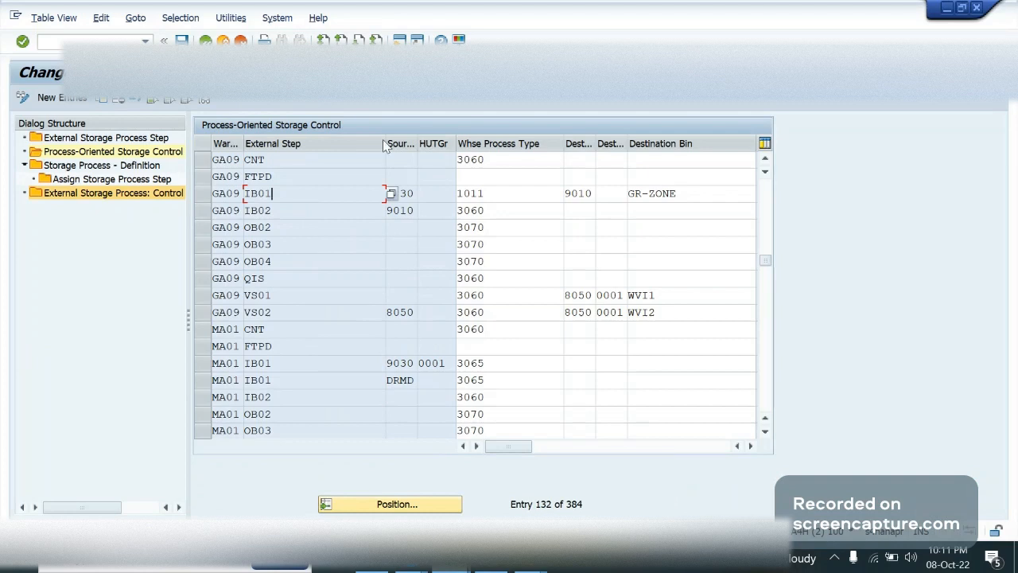
pyautogui.moveTo(383, 146); pyautogui.dragTo(312, 148)
pyautogui.click(339, 197)
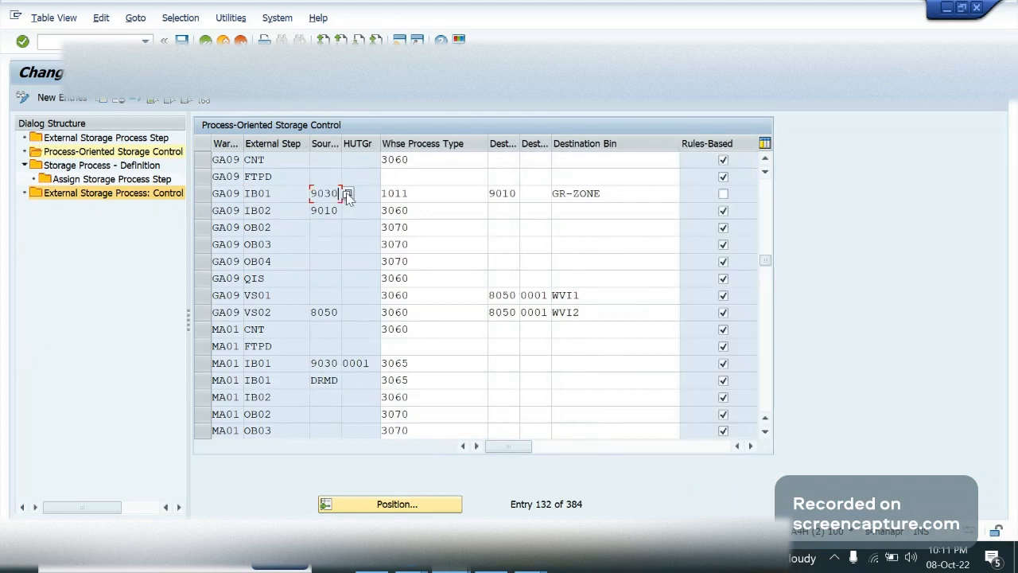
# Look up the source storage types available in GA09 for step IB01 and pick 9030 Doors Goods Receipt
pyautogui.click(347, 194)
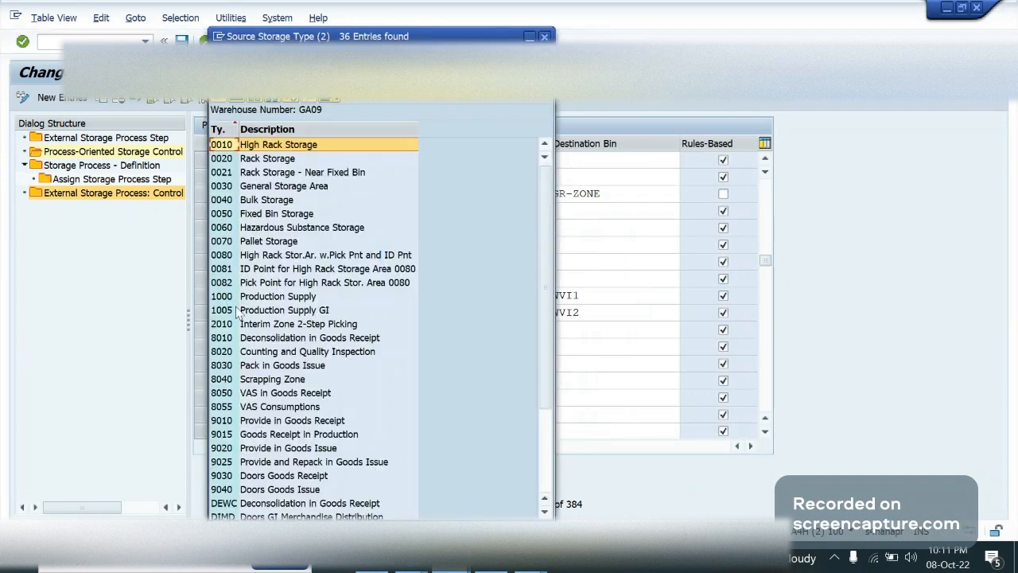
pyautogui.click(248, 392)
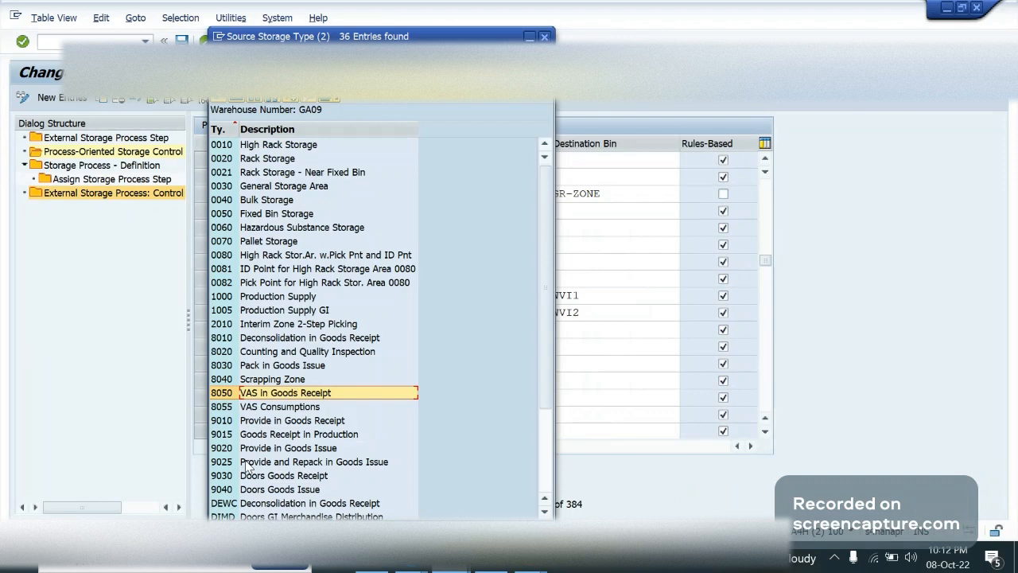
pyautogui.click(250, 477)
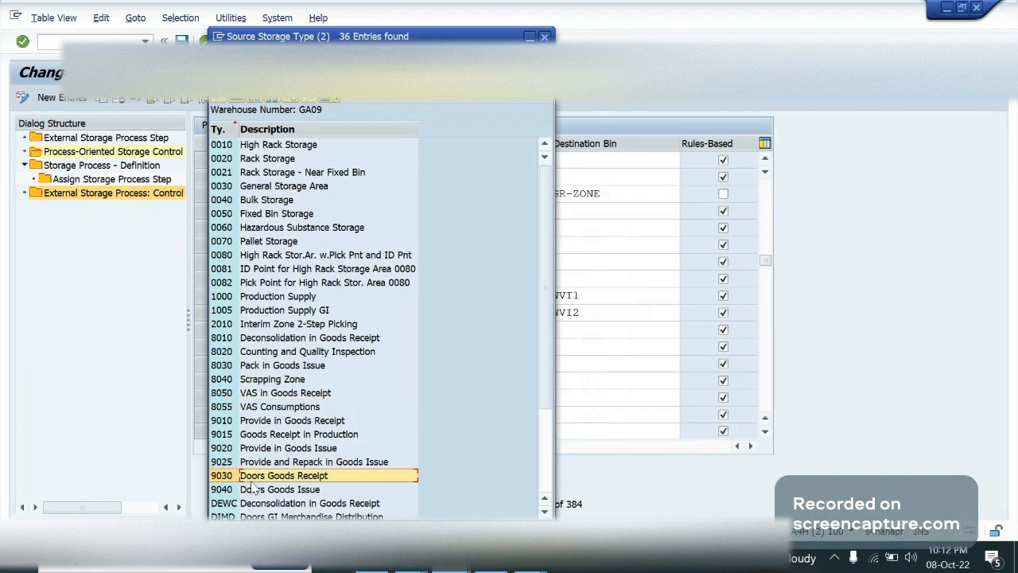
pyautogui.doubleClick(344, 476)
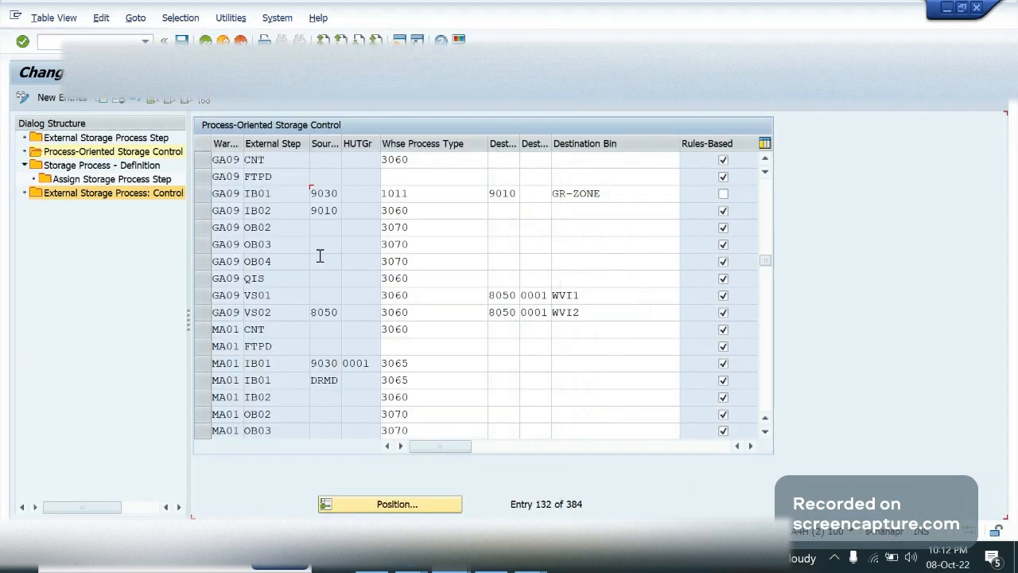
pyautogui.click(335, 197)
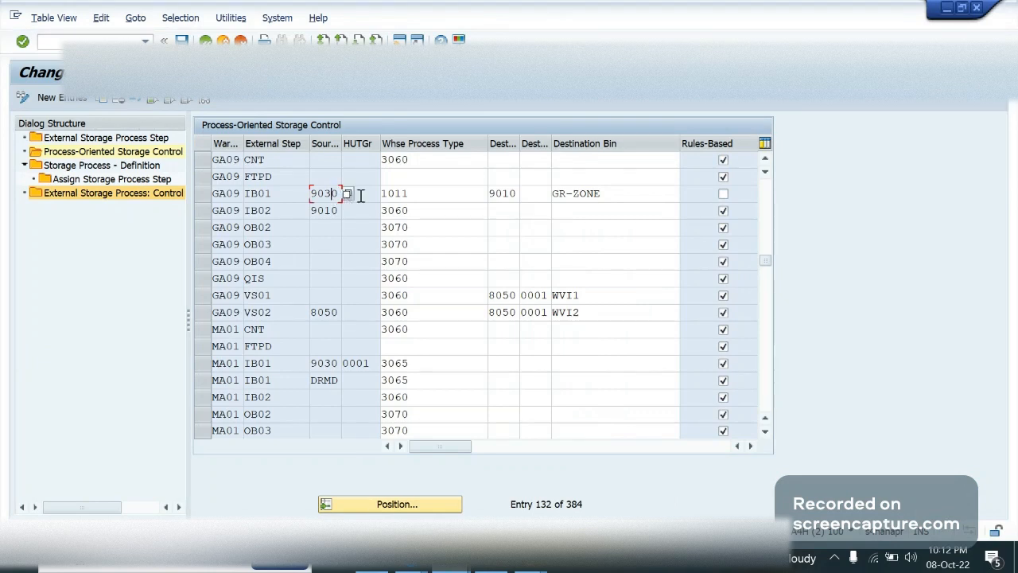
# Set the warehouse process type of GA09's IB01 entry to 3065, Unloading: HU Movement
pyautogui.click(437, 197)
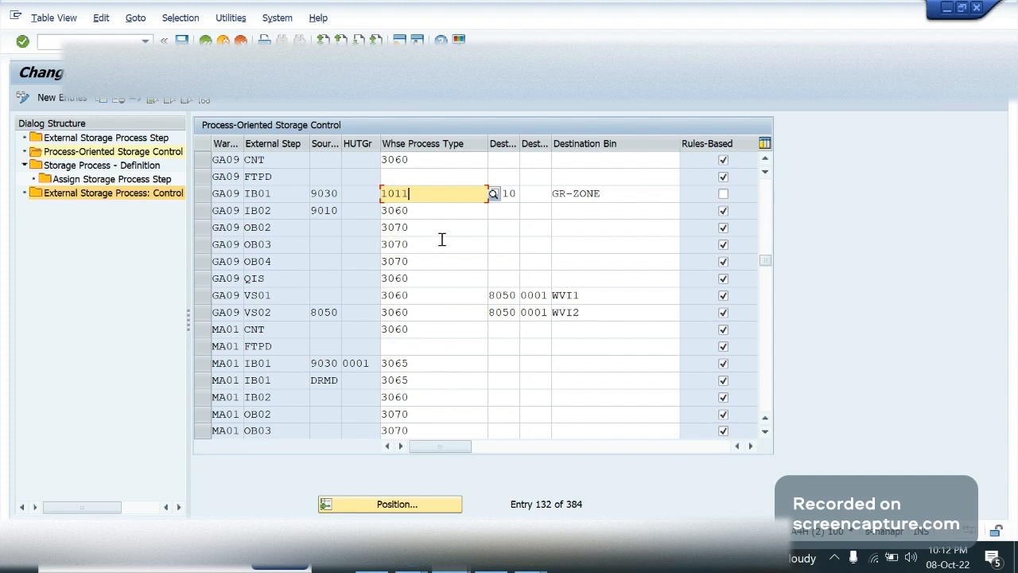
pyautogui.click(420, 195)
pyautogui.press('BackSpace')
pyautogui.press('BackSpace')
pyautogui.press('BackSpace')
pyautogui.press('BackSpace')
pyautogui.write('3065')
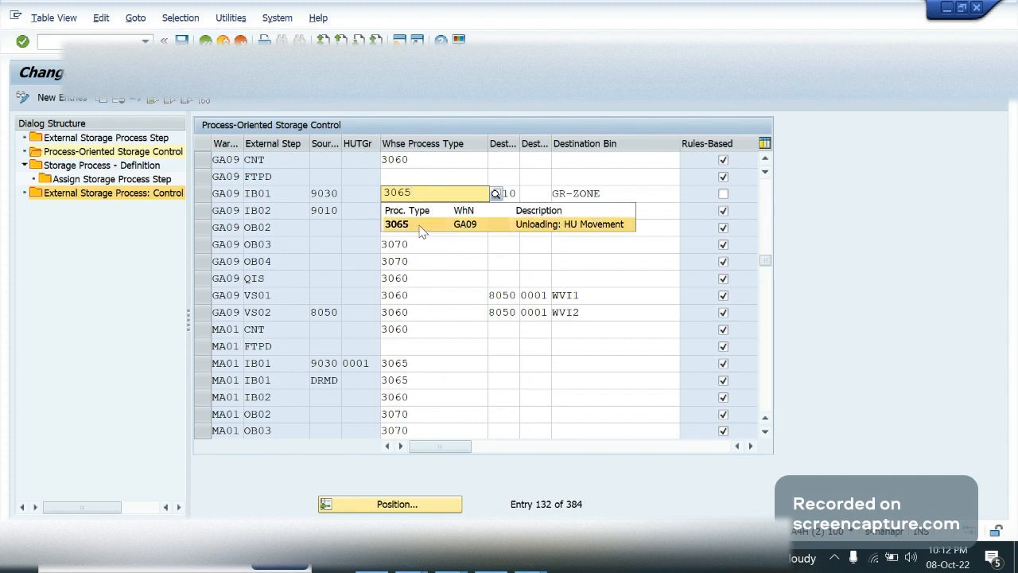
pyautogui.click(422, 226)
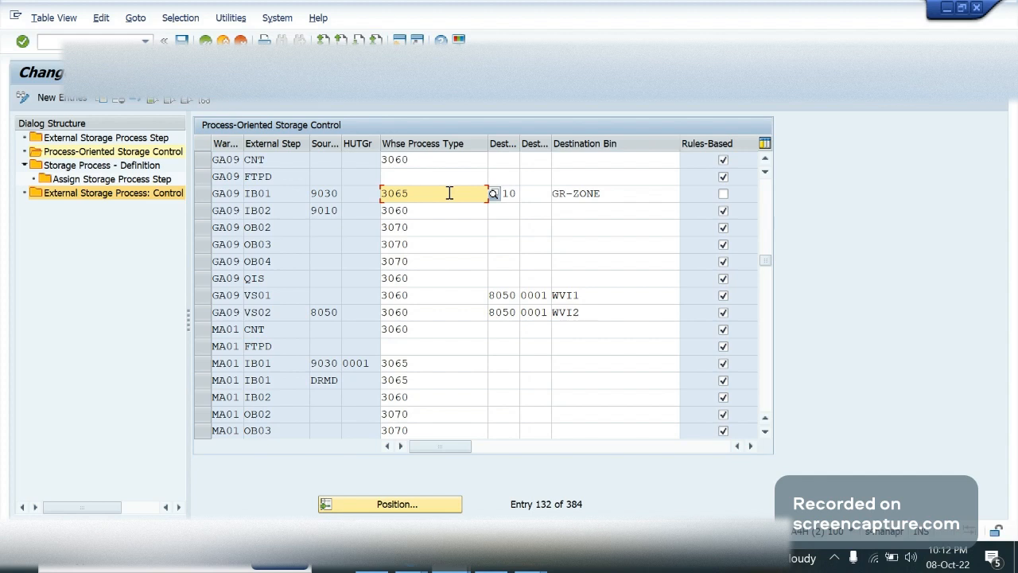
# Compare the suggested process types beginning with 306 for GA09's IB01 entry and reselect 3065
pyautogui.moveTo(454, 197); pyautogui.dragTo(376, 192)
pyautogui.moveTo(427, 201); pyautogui.dragTo(379, 194)
pyautogui.click(422, 191)
pyautogui.press('BackSpace')
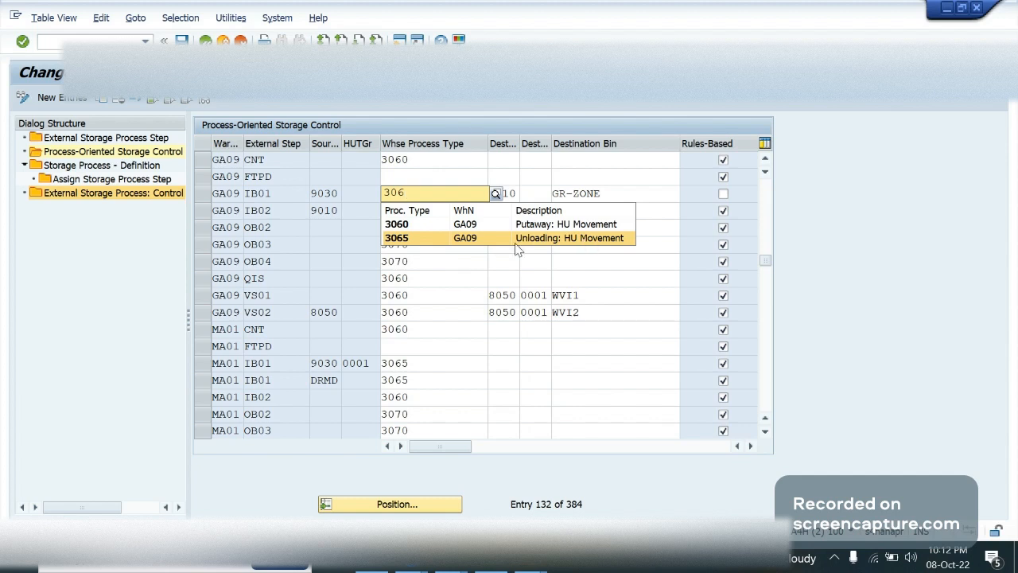
pyautogui.click(402, 238)
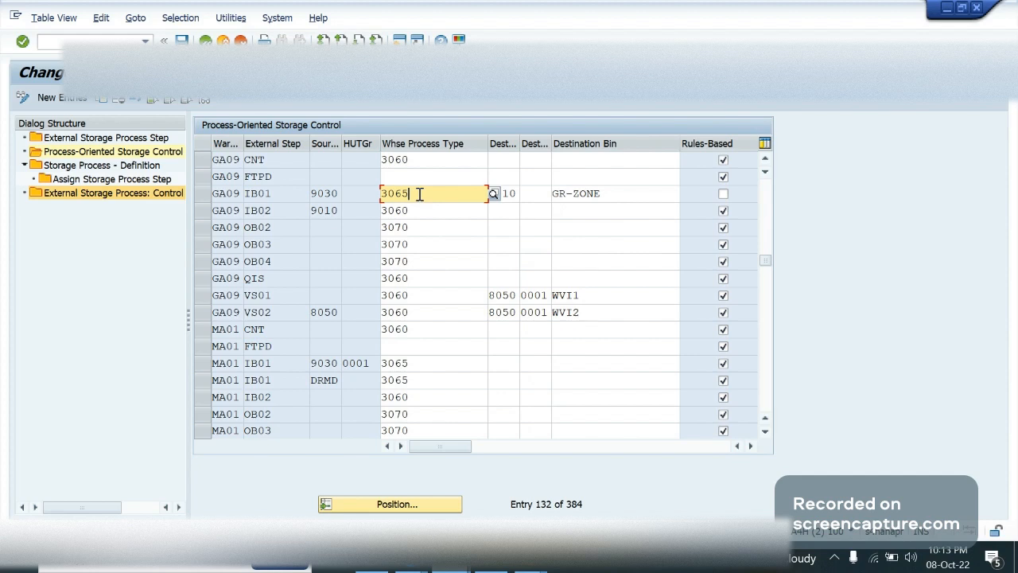
# Try the destination storage section column ahead of the destination storage type, restore the column order and check IB01's destination
pyautogui.click(533, 193)
pyautogui.moveTo(517, 143); pyautogui.dragTo(526, 141)
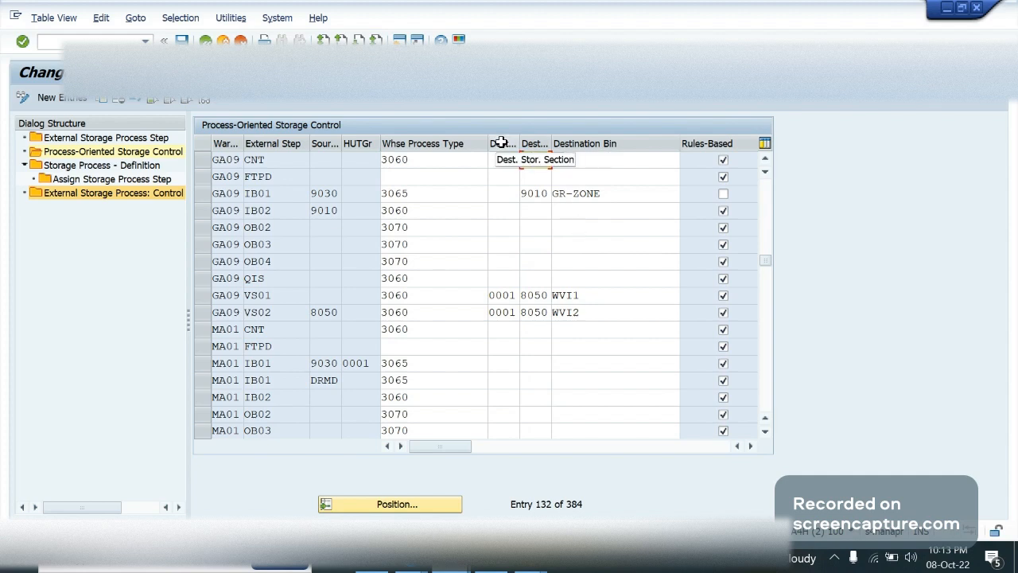
pyautogui.moveTo(530, 144)
pyautogui.mouseDown()
pyautogui.moveTo(496, 143)
pyautogui.moveTo(491, 132)
pyautogui.moveTo(510, 143)
pyautogui.mouseUp()
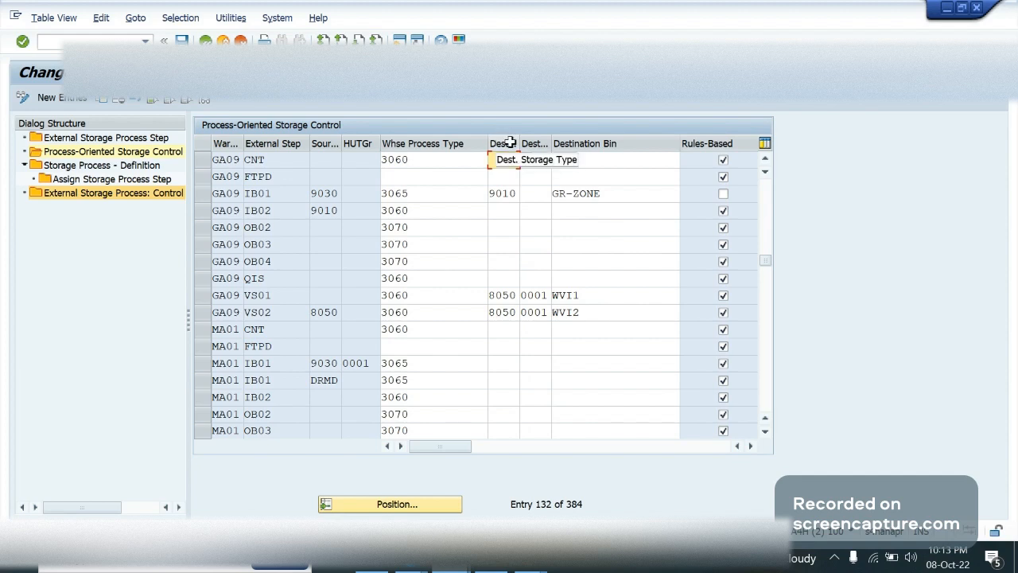
pyautogui.click(507, 195)
pyautogui.click(602, 208)
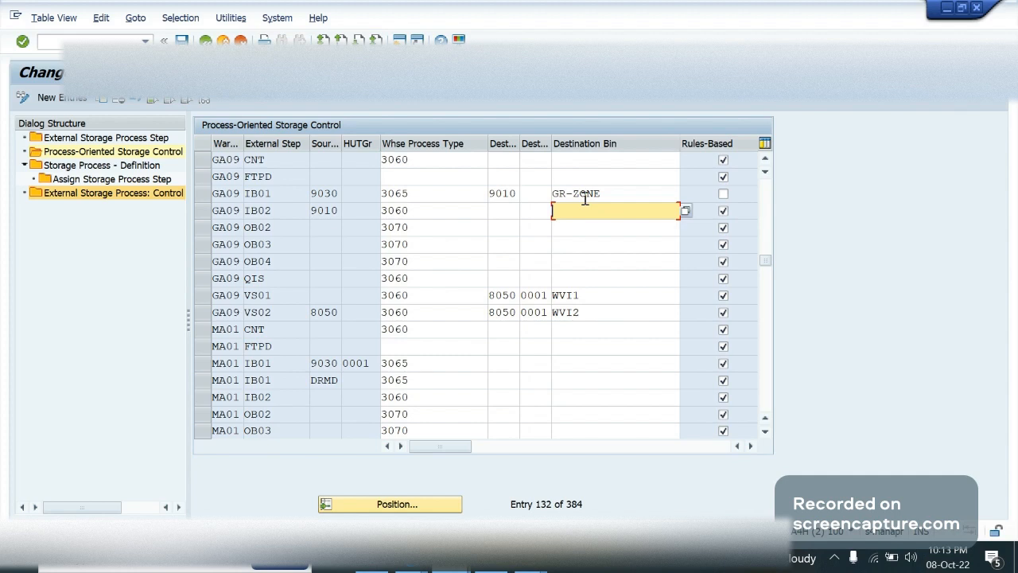
# Switch to the OneNote POSC Config notes and highlight the Step 1 Unloading (IB01) line
pyautogui.click(531, 561)
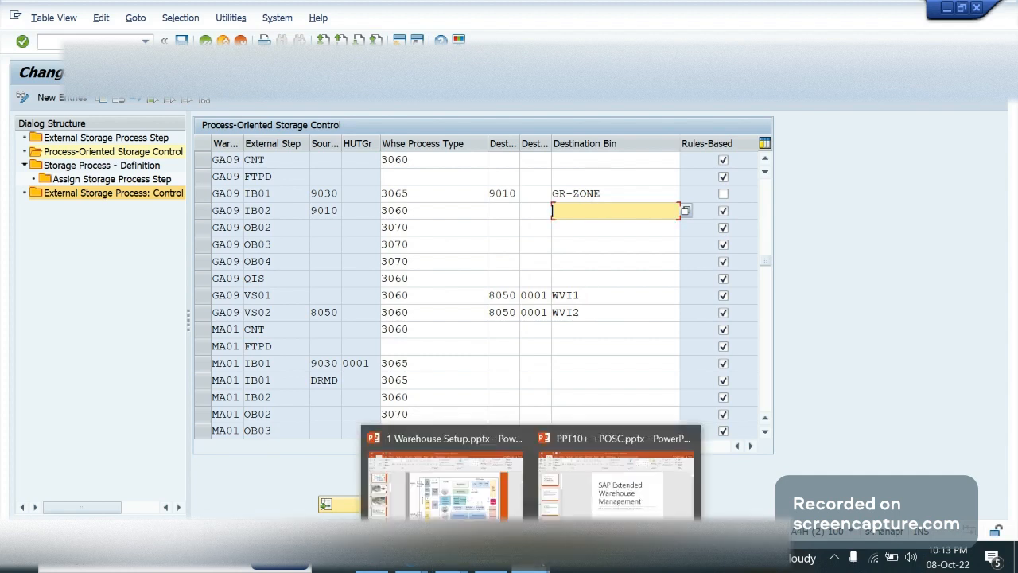
pyautogui.click(373, 562)
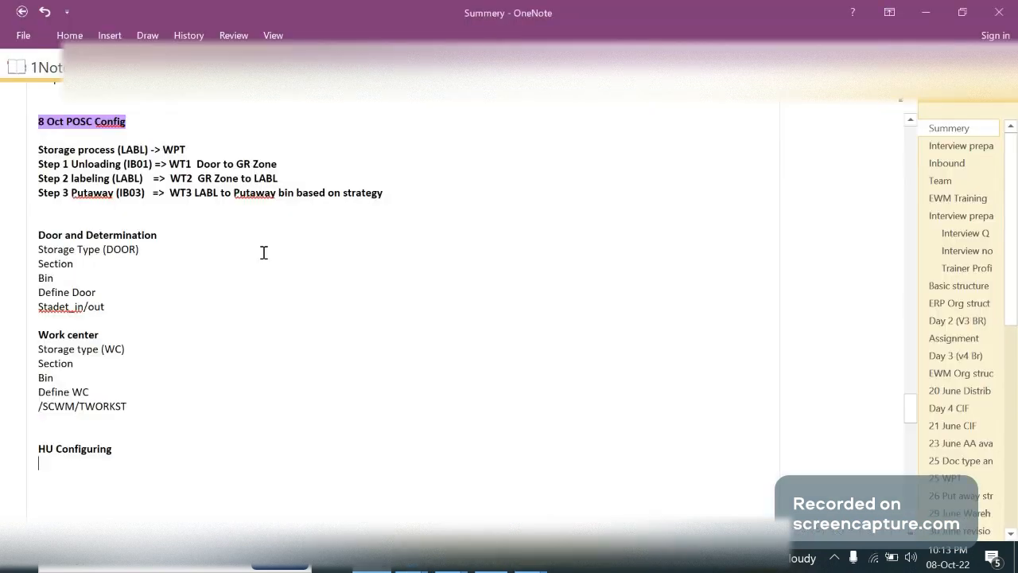
pyautogui.moveTo(289, 166); pyautogui.dragTo(35, 165)
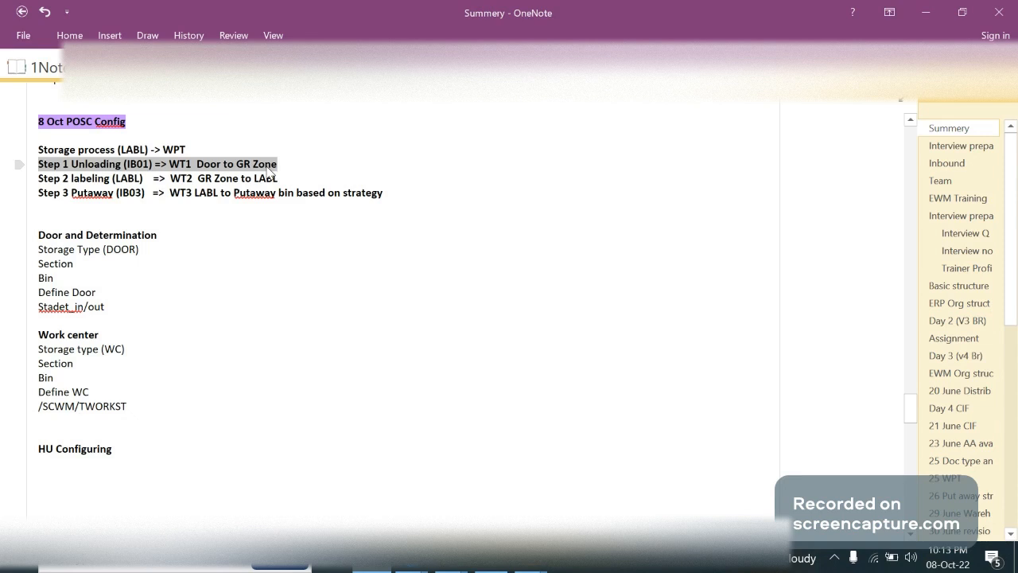
# Switch back to SAP and check the source storage type and warehouse process type of GA09's IB01 entry
pyautogui.hotkey('alt', 'Tab')
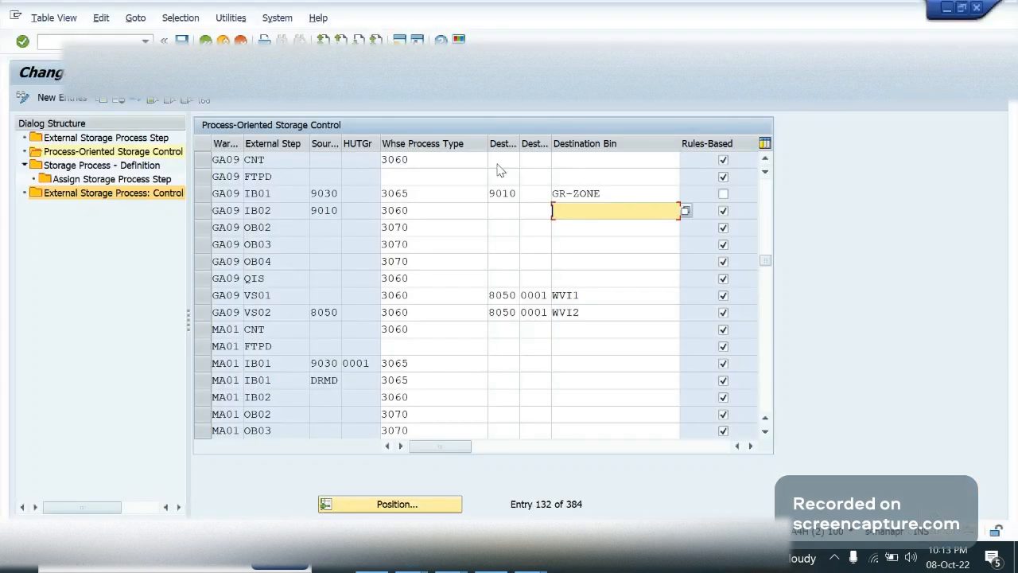
pyautogui.click(324, 196)
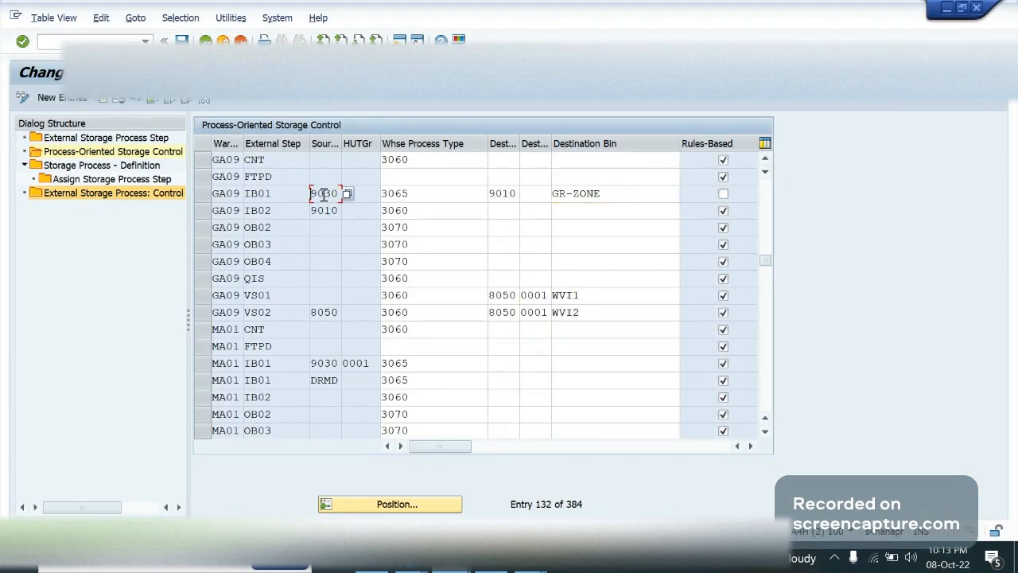
pyautogui.click(410, 196)
# Switch to the OneNote notes, append ", WPT 3065" to the Step 1 Unloading (IB01) line and highlight GR Zone
pyautogui.hotkey('alt', 'Tab')
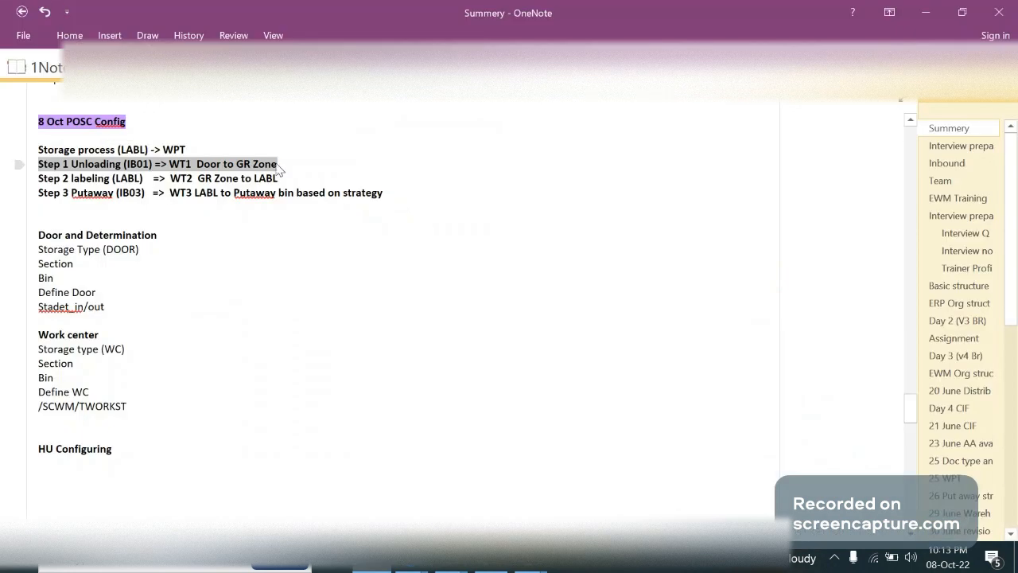
pyautogui.click(280, 170)
pyautogui.write(', WPT ')
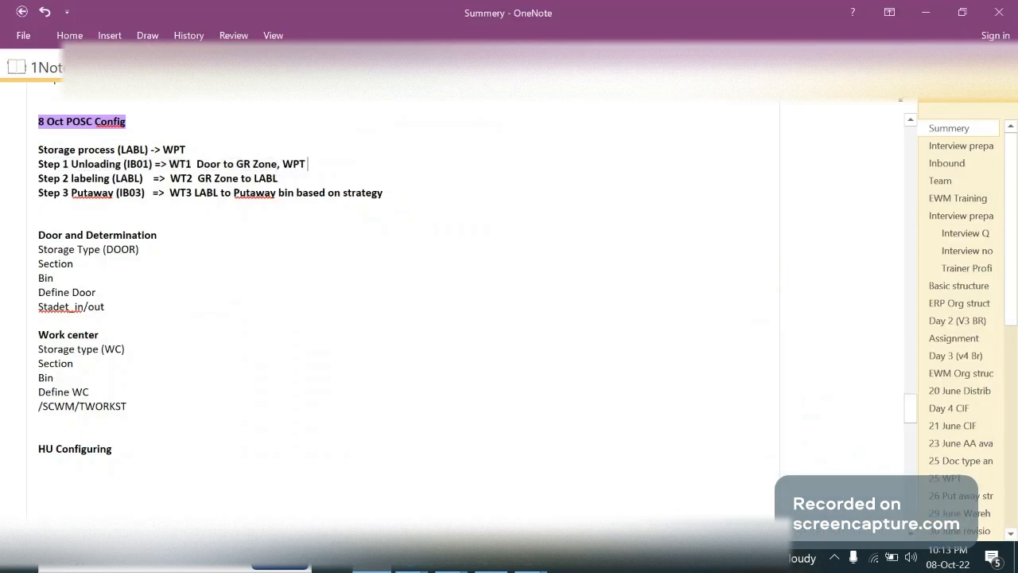
pyautogui.write('3065')
pyautogui.moveTo(278, 165); pyautogui.dragTo(244, 167)
# Return to SAP and review GA09's IB01 entry: external step, source storage type, warehouse process type, destination storage type and destination bin
pyautogui.hotkey('alt', 'Tab')
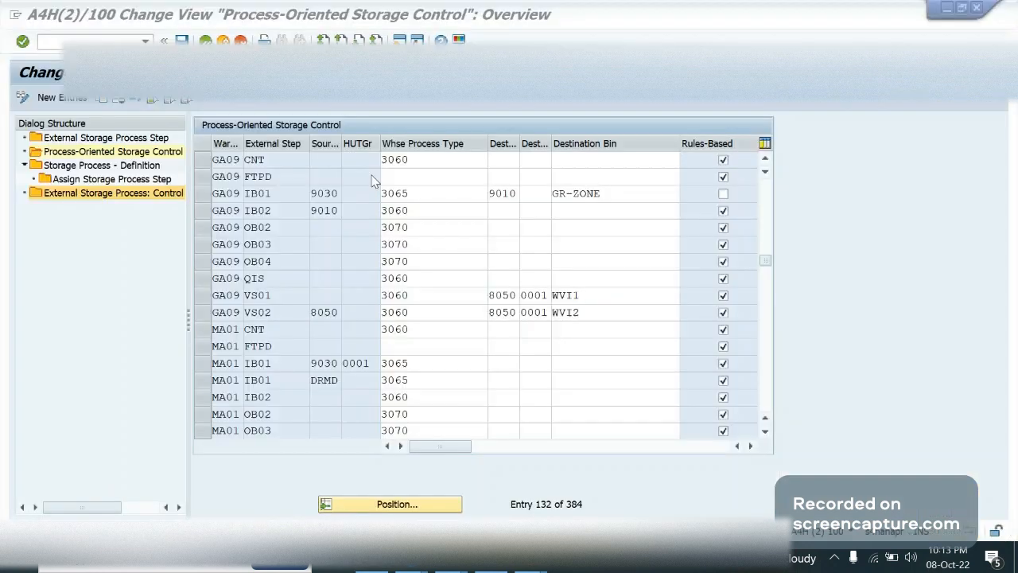
pyautogui.click(399, 193)
pyautogui.click(628, 194)
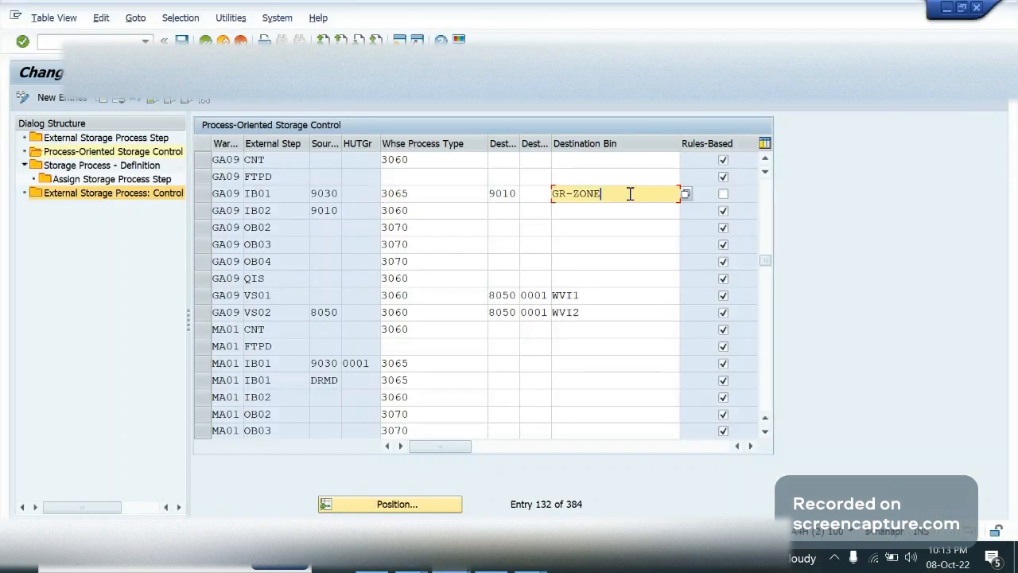
pyautogui.click(509, 192)
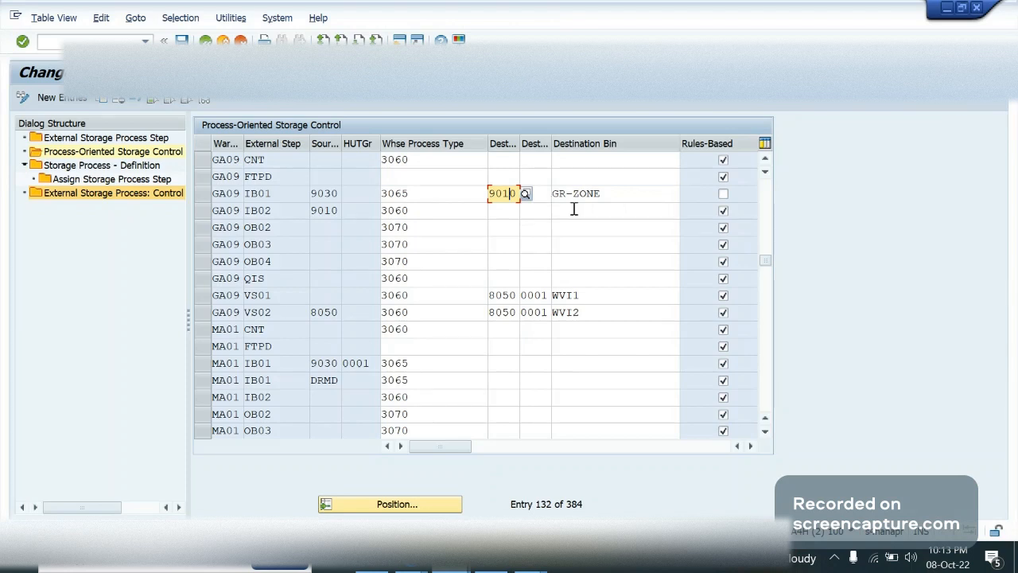
pyautogui.click(256, 194)
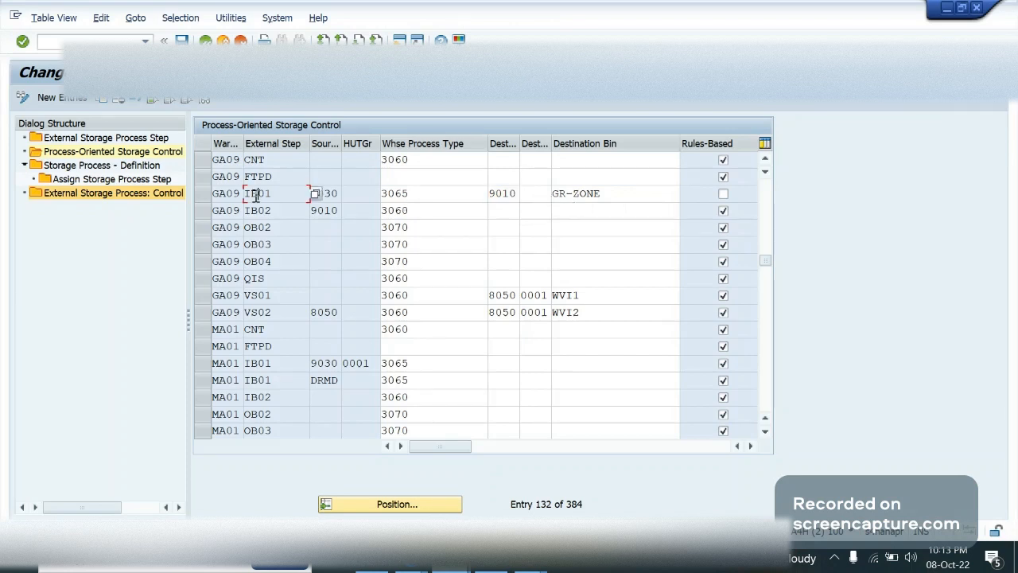
pyautogui.click(256, 195)
pyautogui.click(446, 195)
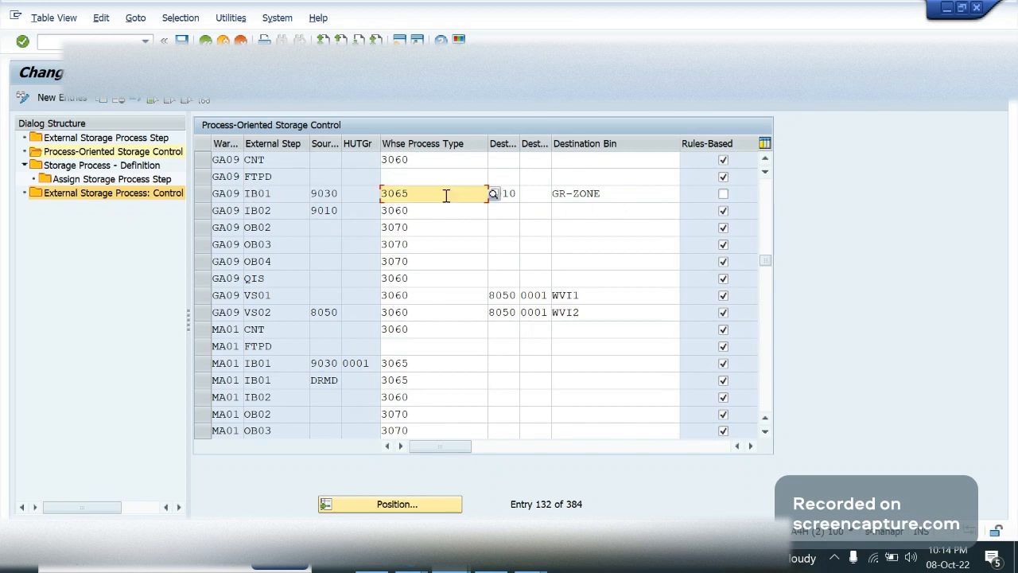
pyautogui.moveTo(407, 195); pyautogui.dragTo(373, 197)
pyautogui.click(434, 193)
pyautogui.click(335, 193)
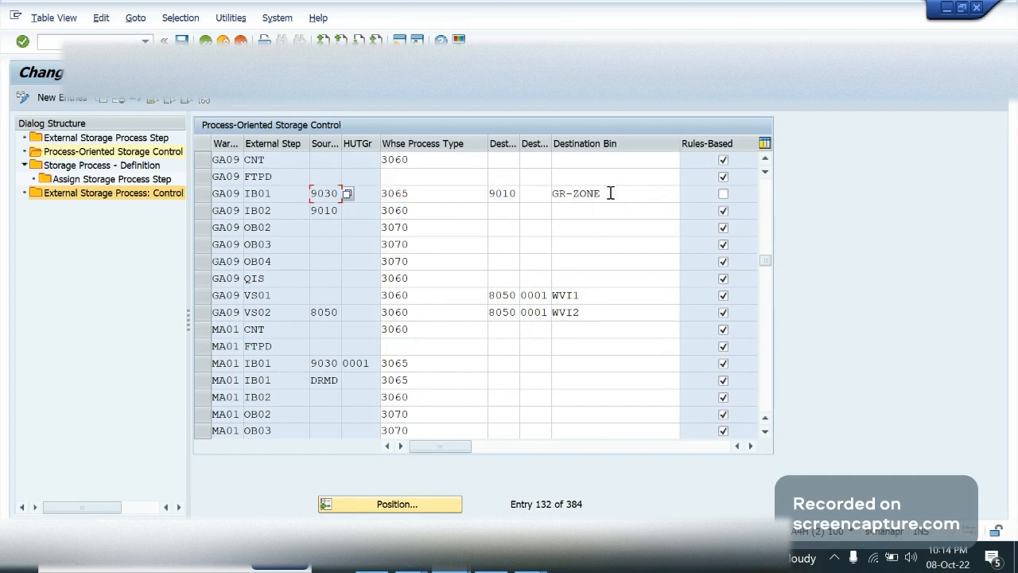
pyautogui.click(611, 193)
pyautogui.click(514, 193)
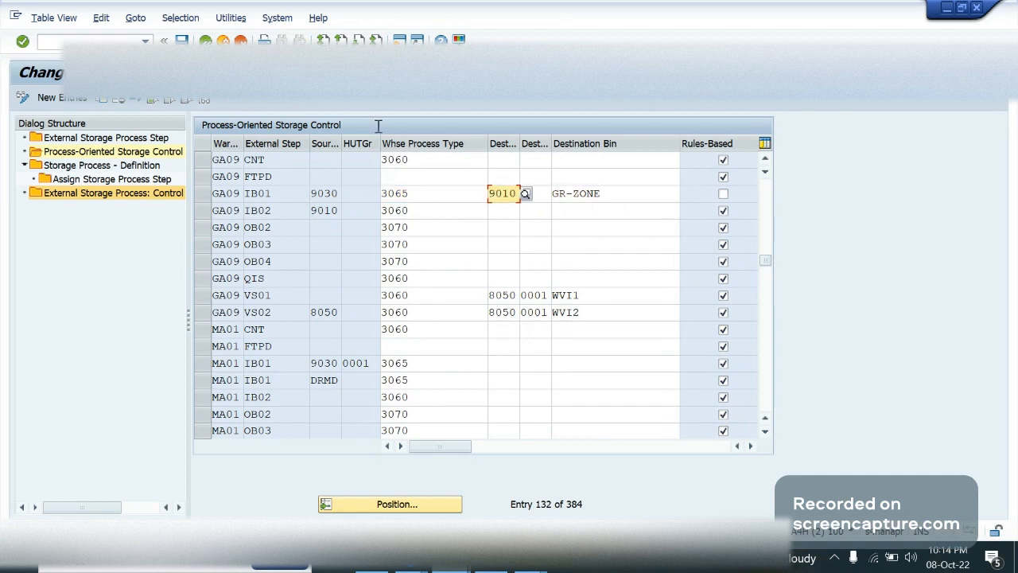
# Start a new SAP session, run /nspro and display the SAP Reference IMG
pyautogui.click(400, 41)
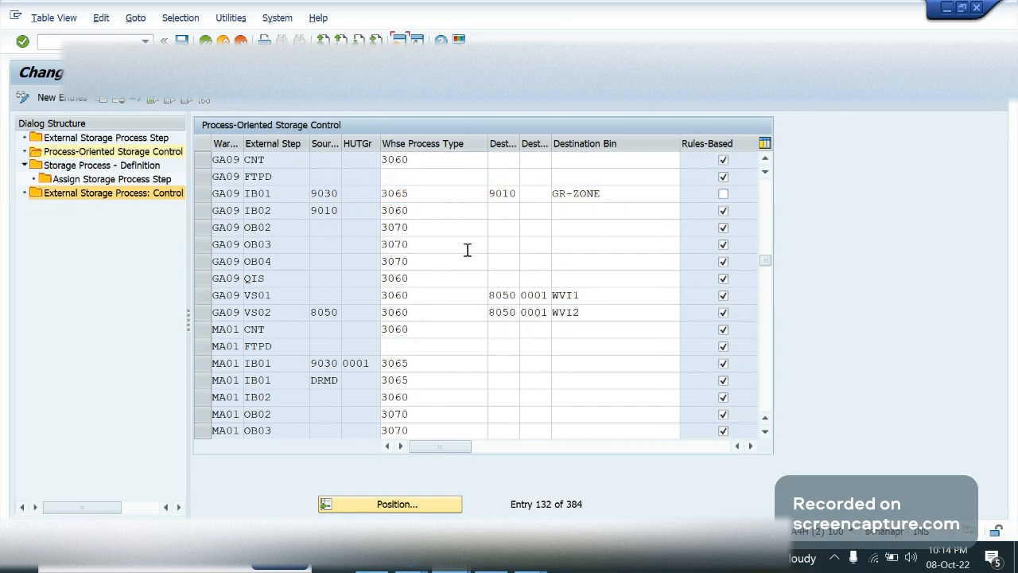
pyautogui.write('/n')
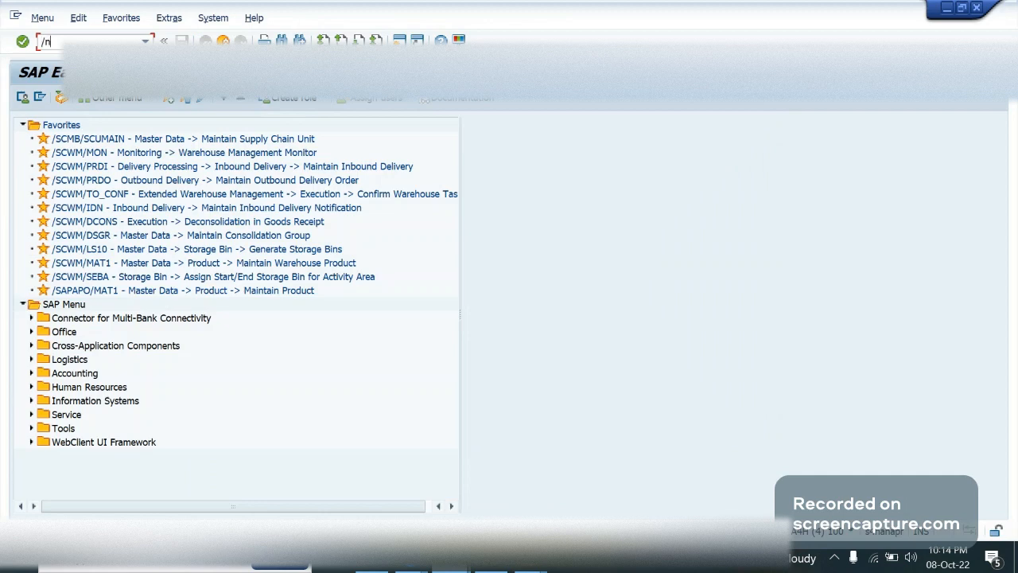
pyautogui.write('spro')
pyautogui.press('Return')
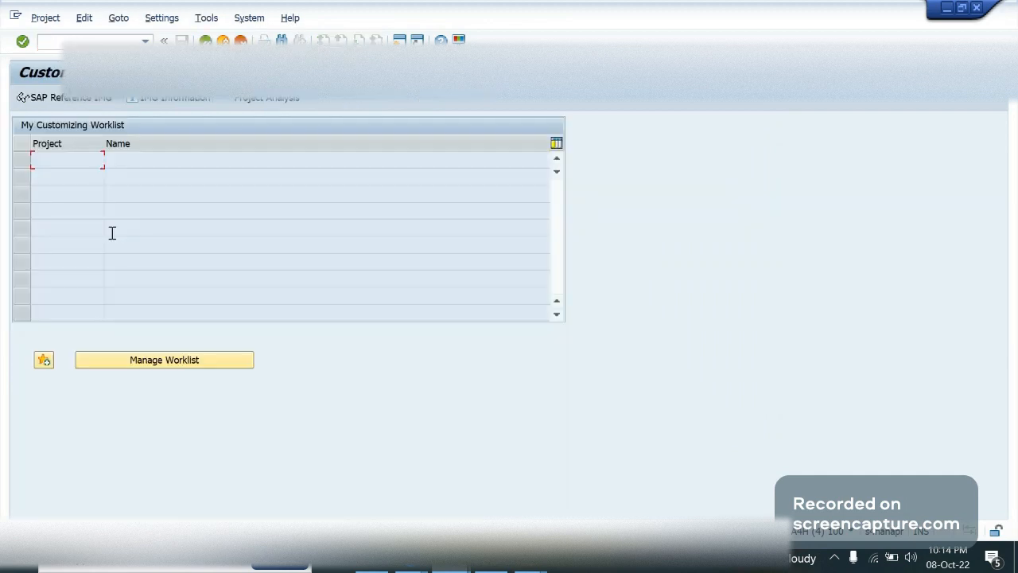
pyautogui.click(71, 101)
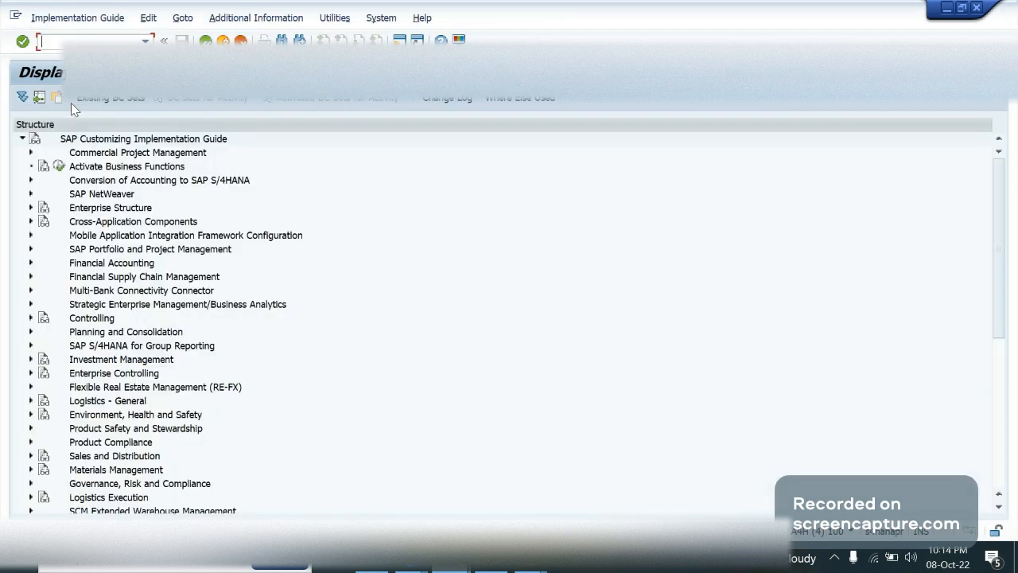
# Open Define Warehouse Process Type under Extended Warehouse Management's Cross-Process Settings, Warehouse Task
pyautogui.doubleClick(124, 511)
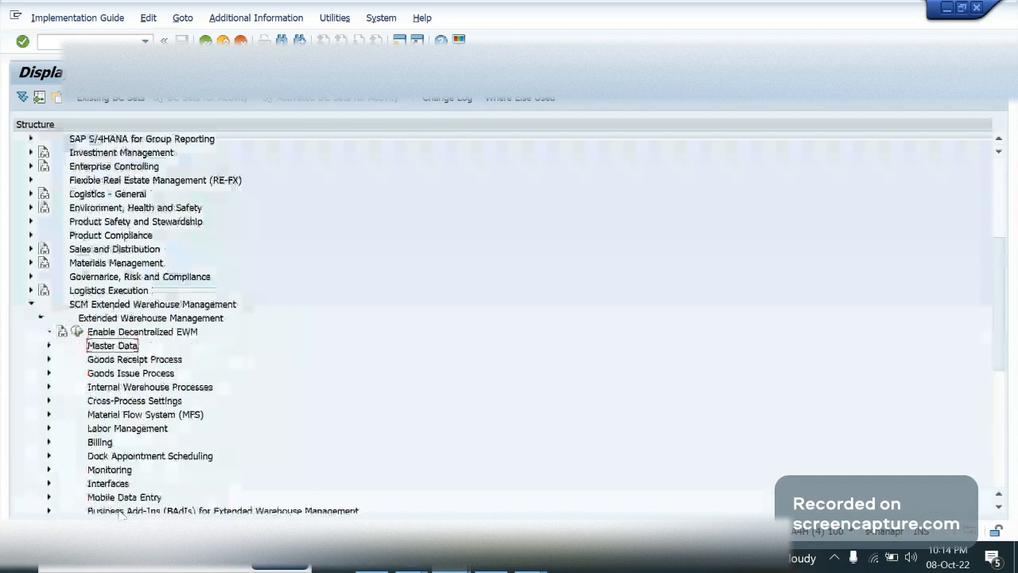
pyautogui.press('Down')
pyautogui.press('Down')
pyautogui.press('Down')
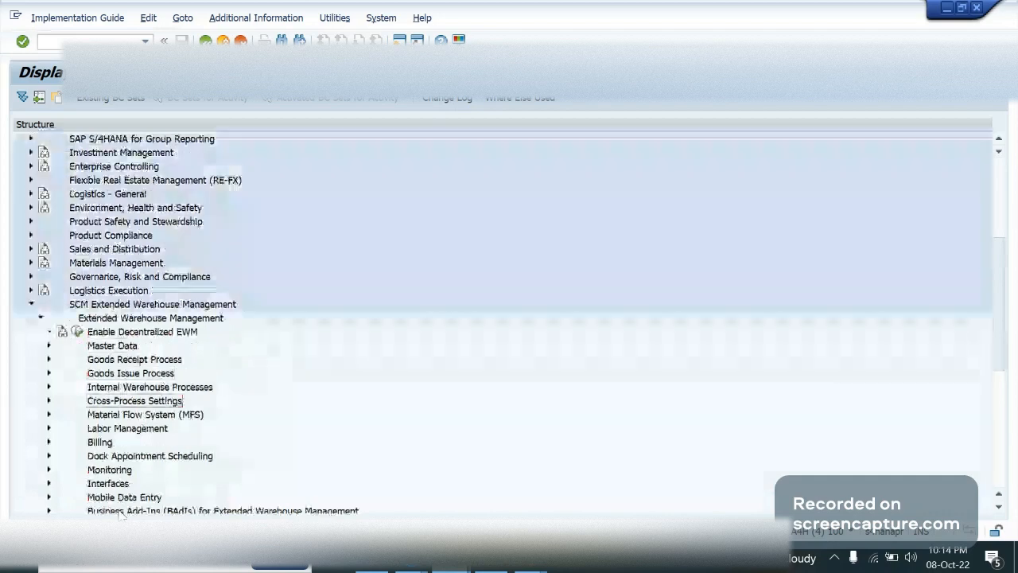
pyautogui.press('Right')
pyautogui.press('Down')
pyautogui.press('Down')
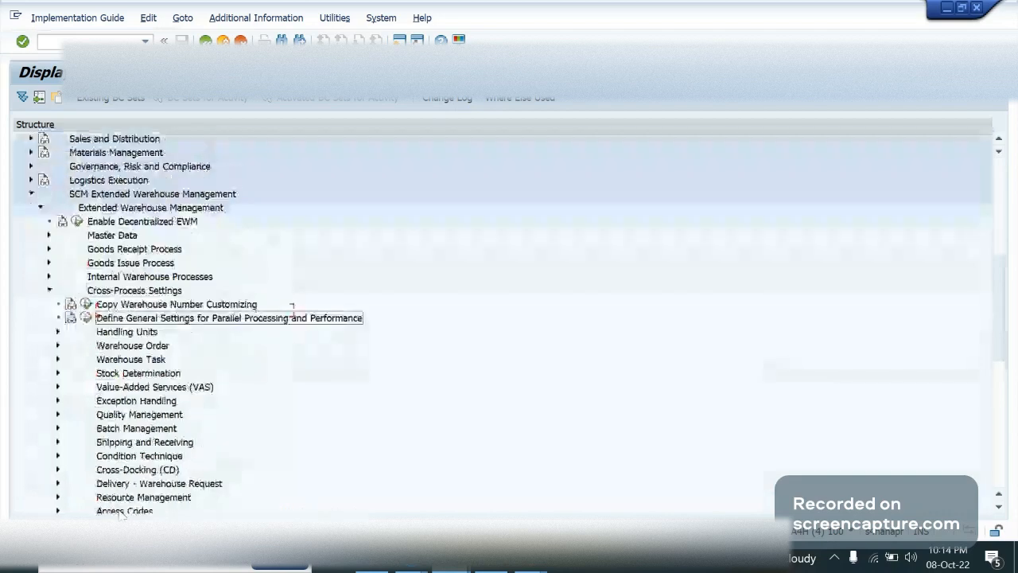
pyautogui.press('Down')
pyautogui.press('Down')
pyautogui.press('Down')
pyautogui.press('Right')
pyautogui.press('Down')
pyautogui.press('Down')
pyautogui.press('Down')
pyautogui.press('Down')
pyautogui.click(96, 373)
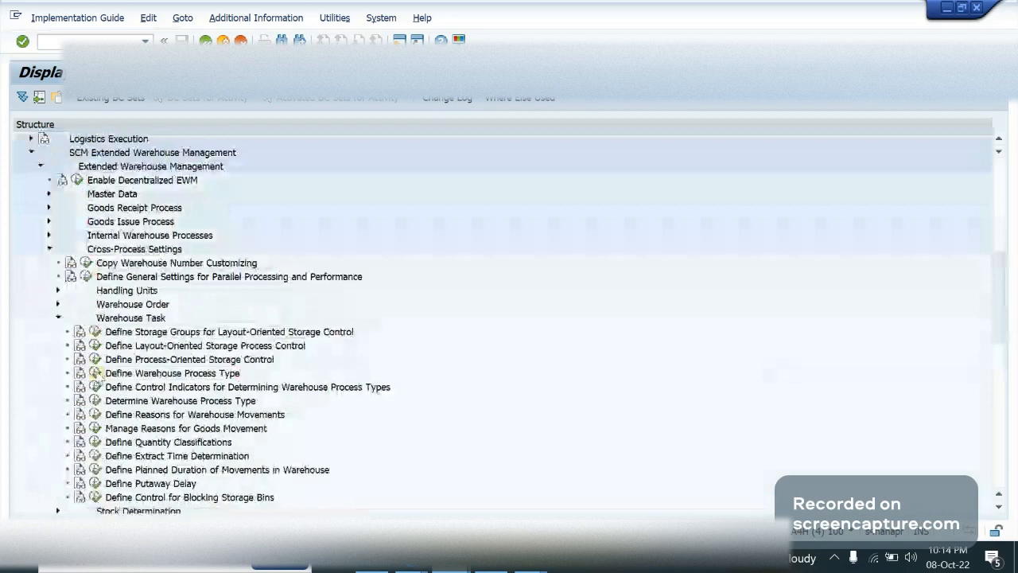
# Position the warehouse process type list at warehouse GA09 and open the details of 3065, Unloading: HU Movement
pyautogui.click(227, 505)
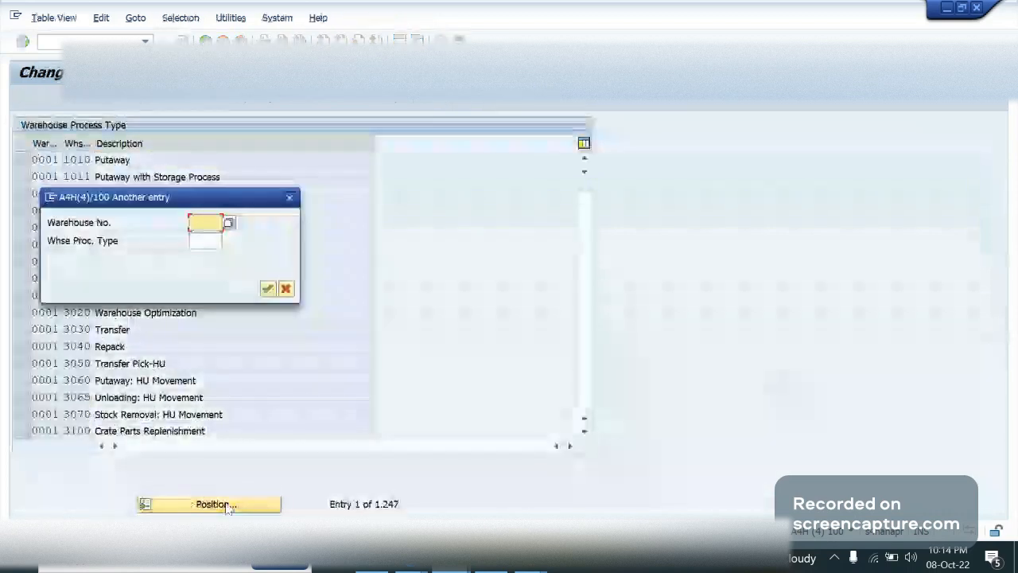
pyautogui.write('ga09')
pyautogui.press('Return')
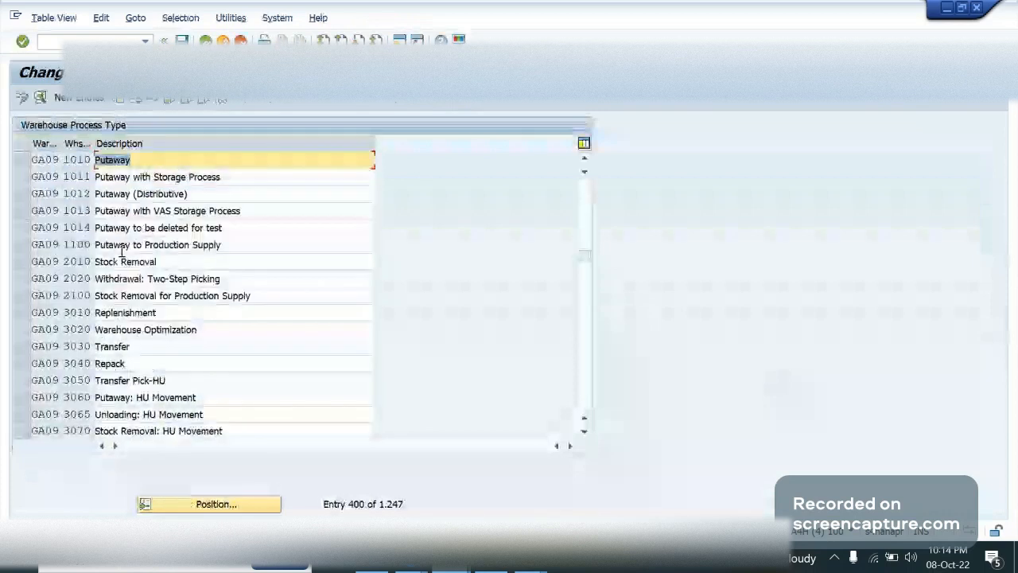
pyautogui.click(147, 247)
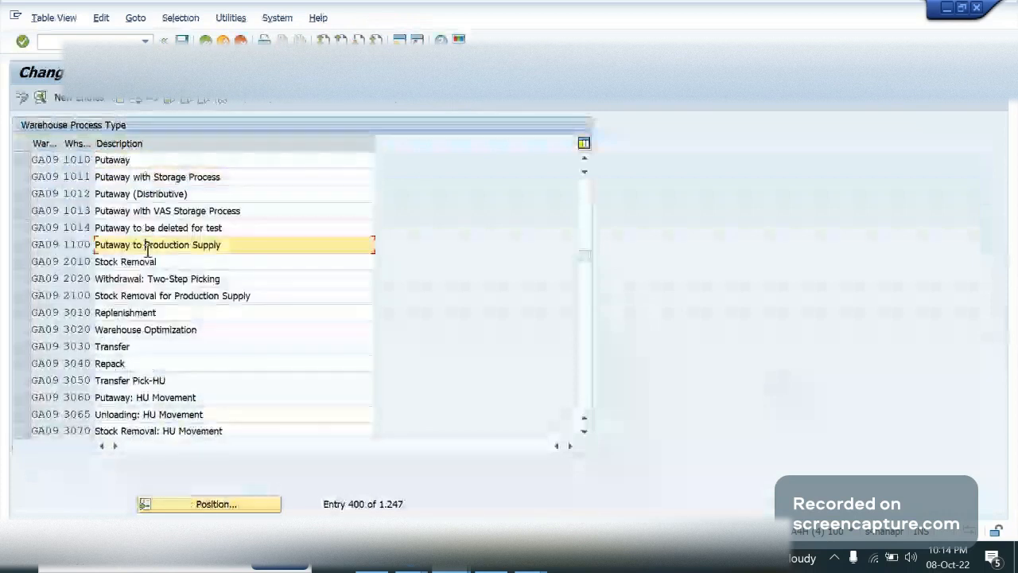
pyautogui.click(79, 412)
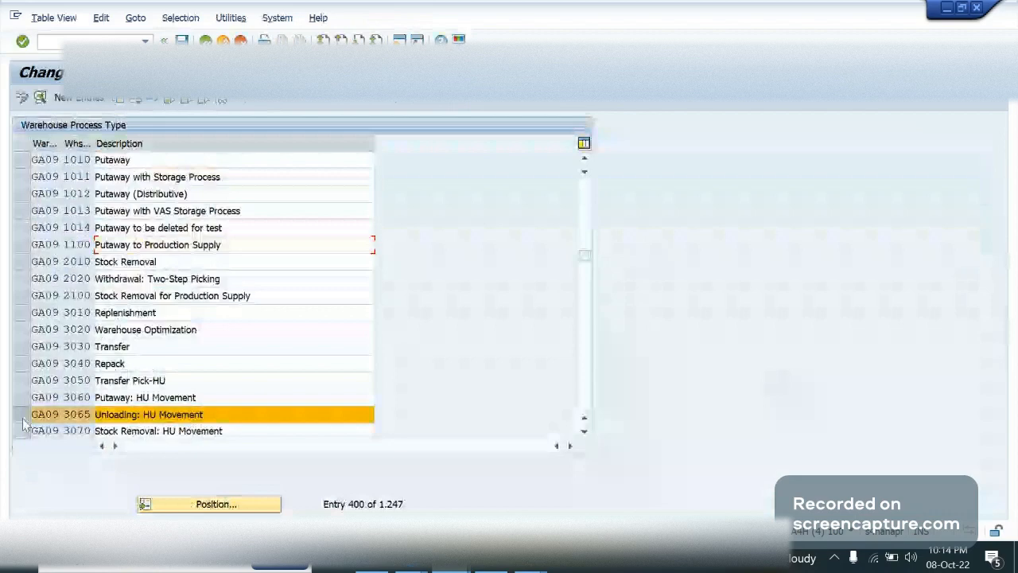
pyautogui.click(39, 99)
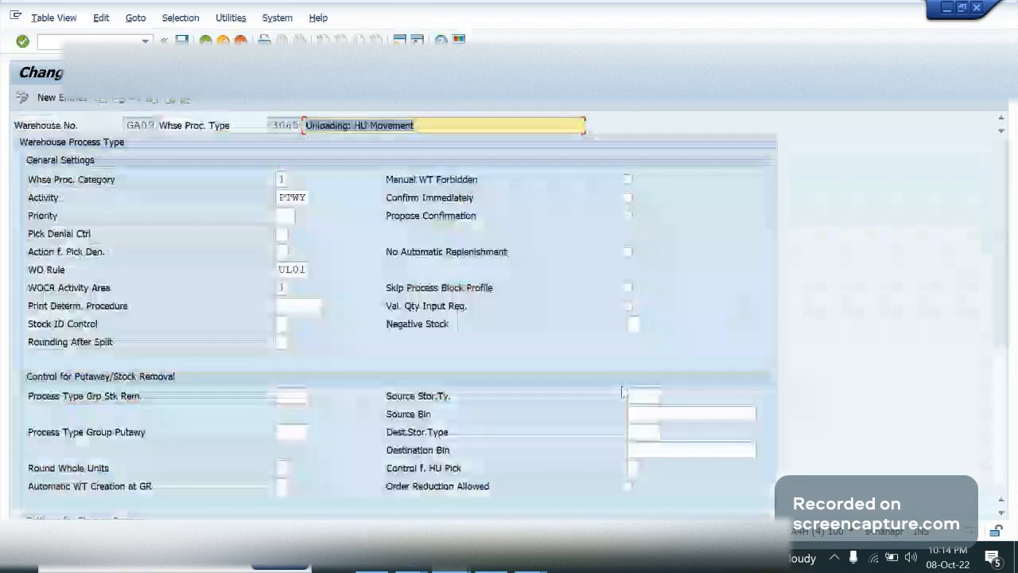
# Set the source storage type of GA09's warehouse process type 3065 to 9030
pyautogui.click(634, 395)
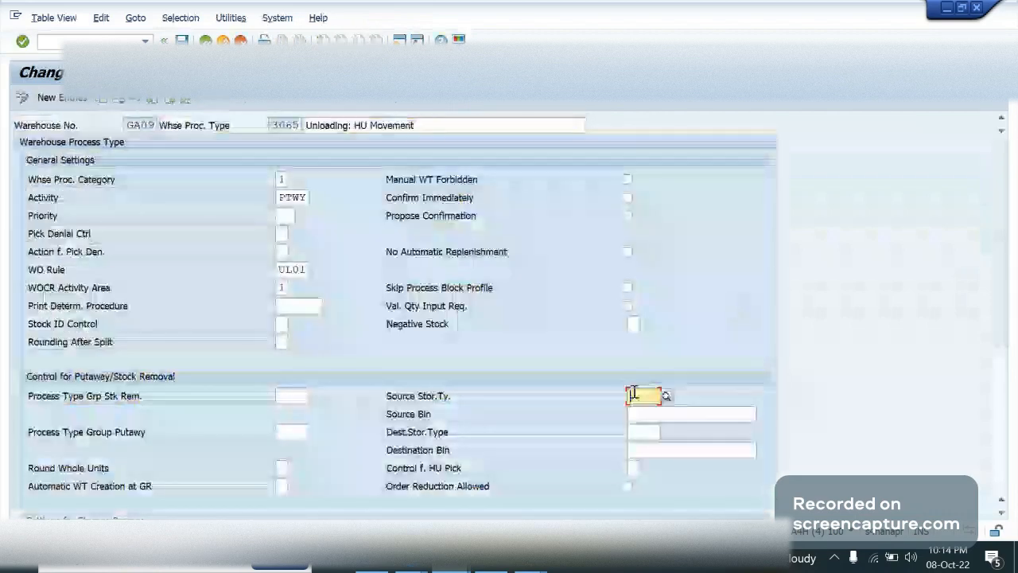
pyautogui.write('90')
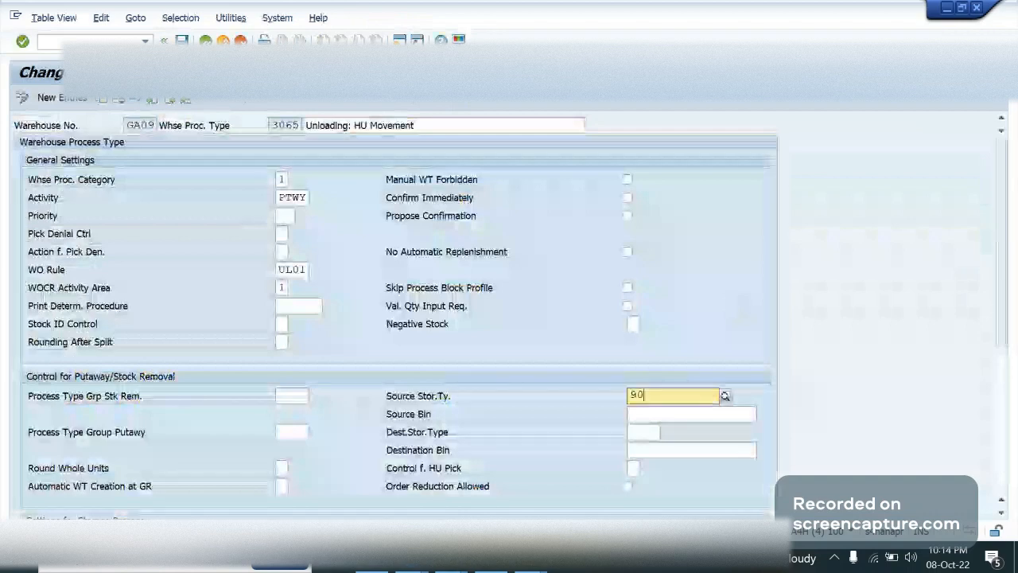
pyautogui.write('0')
pyautogui.write('0')
pyautogui.press('Tab')
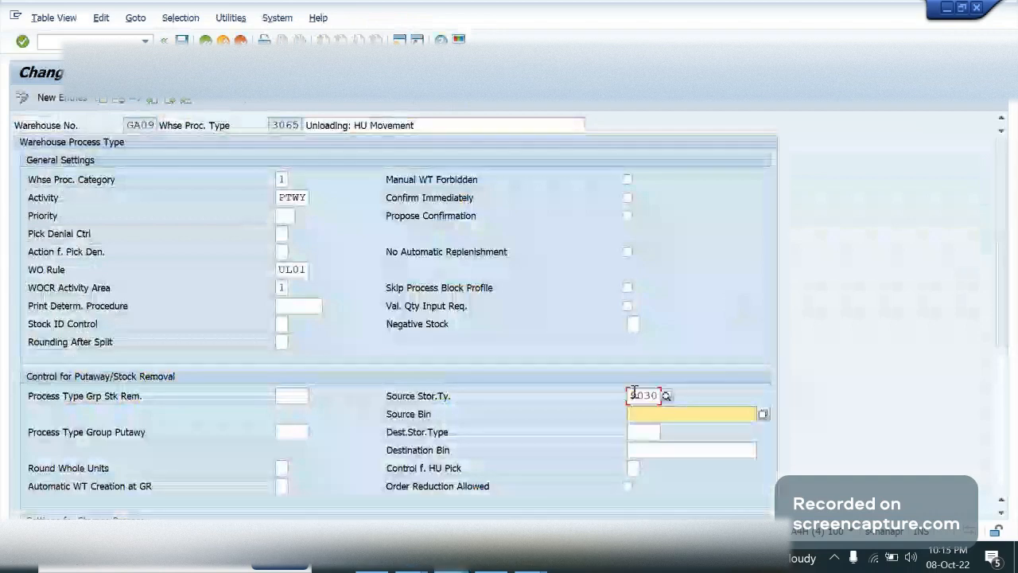
pyautogui.press('Tab')
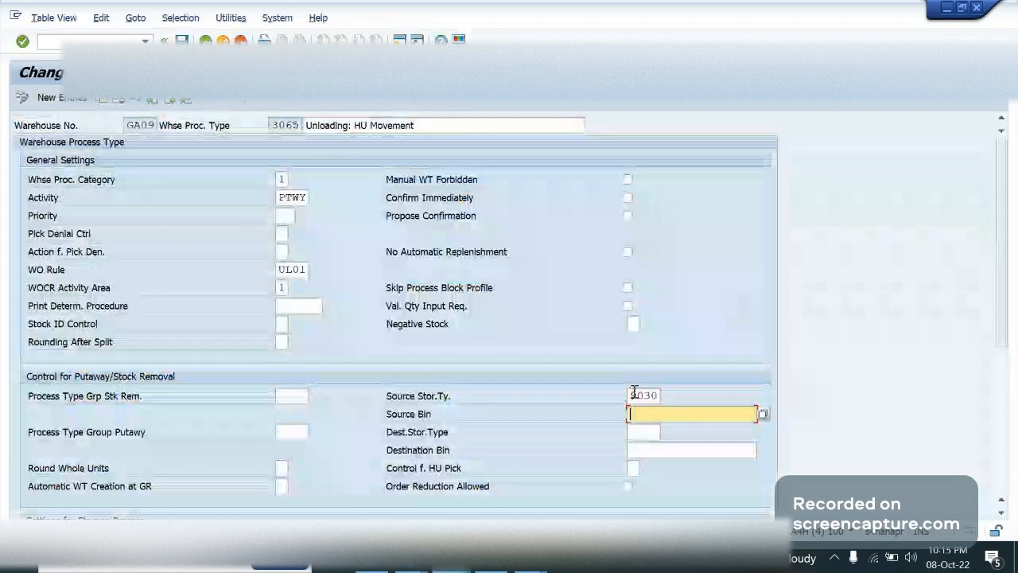
pyautogui.write('c')
pyautogui.write('oor')
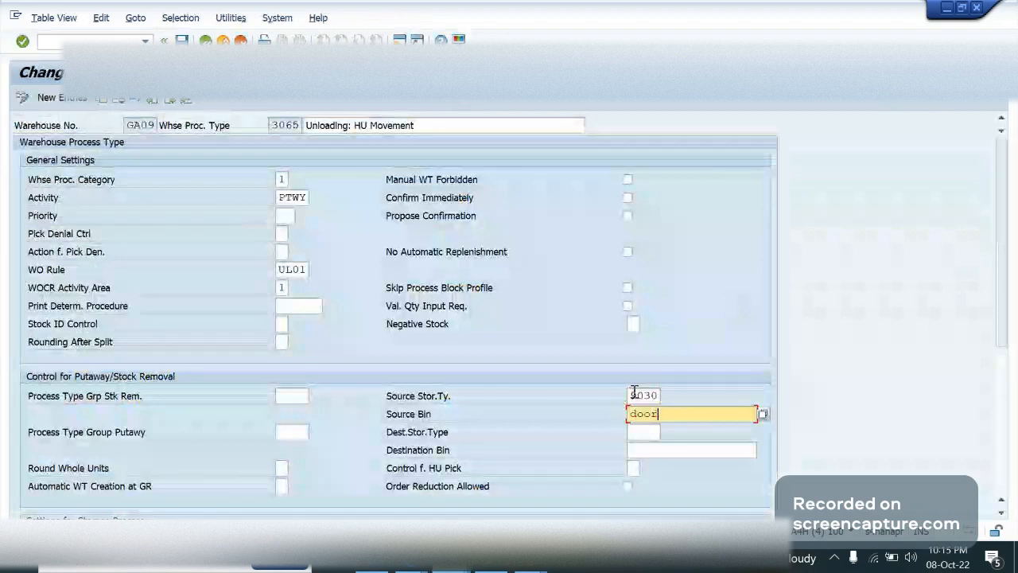
pyautogui.press('BackSpace')
pyautogui.press('BackSpace')
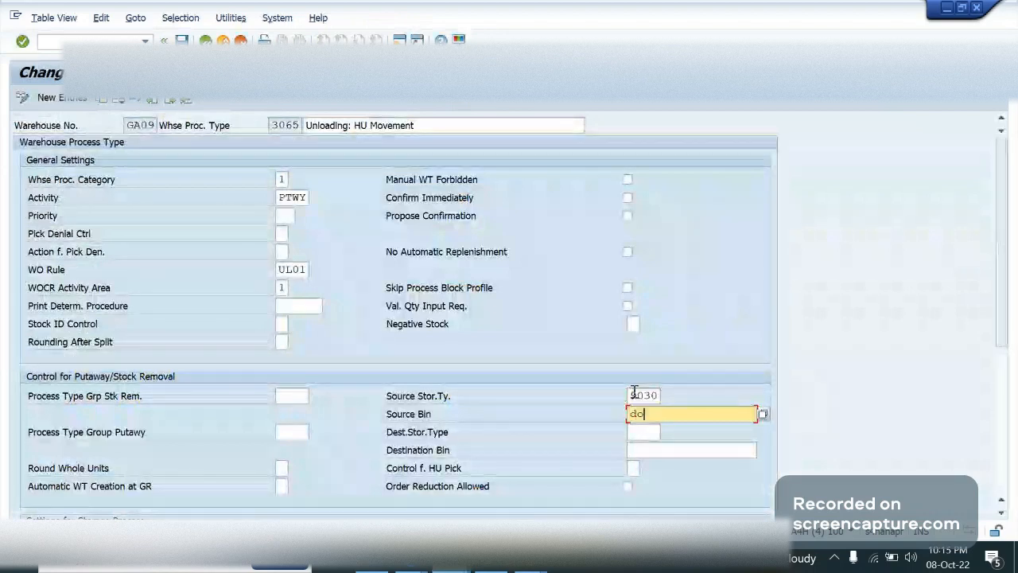
pyautogui.press('BackSpace')
pyautogui.press('BackSpace')
pyautogui.press('Tab')
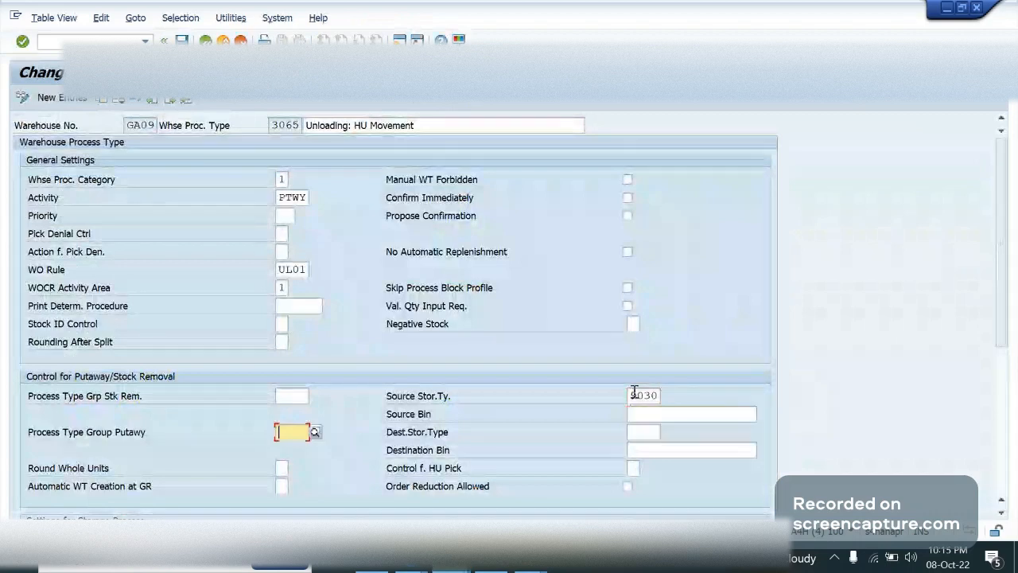
pyautogui.click(669, 411)
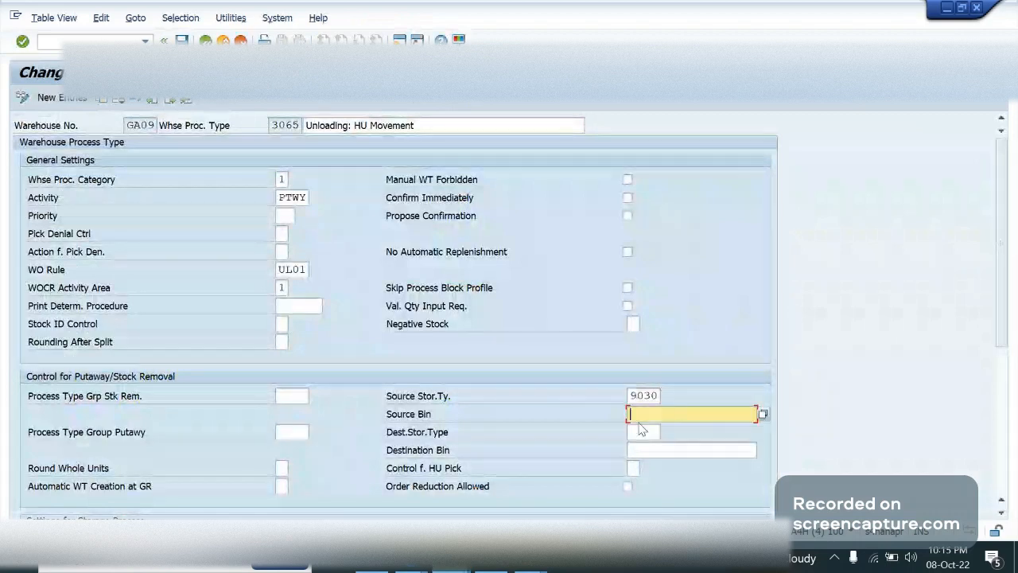
# Set process type 3065's destination storage type to 9010 and destination bin to GR-ZONE, and exit the entry
pyautogui.click(639, 430)
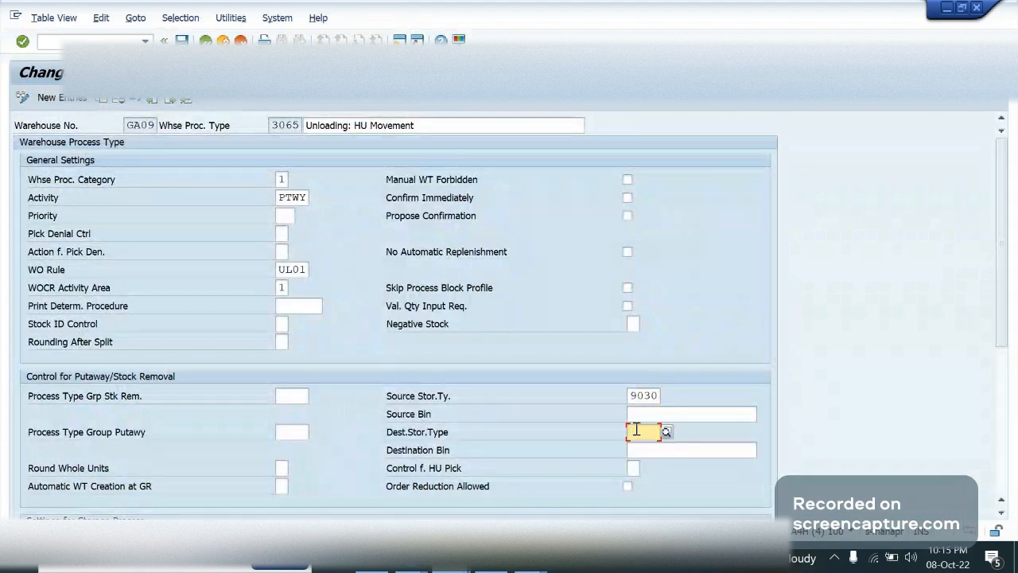
pyautogui.write('9010')
pyautogui.press('Tab')
pyautogui.write('GR')
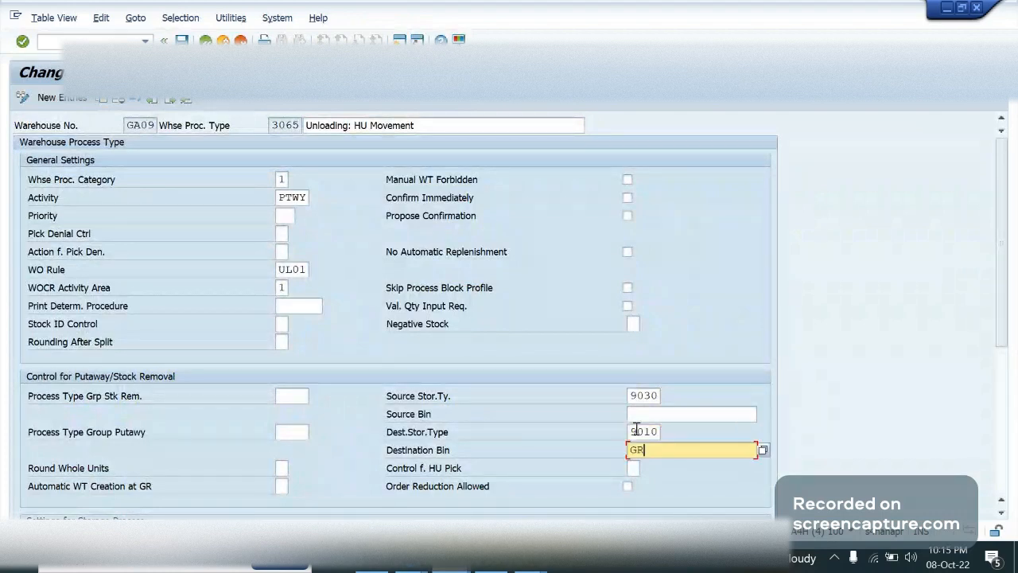
pyautogui.write('-ZONE')
pyautogui.click(223, 39)
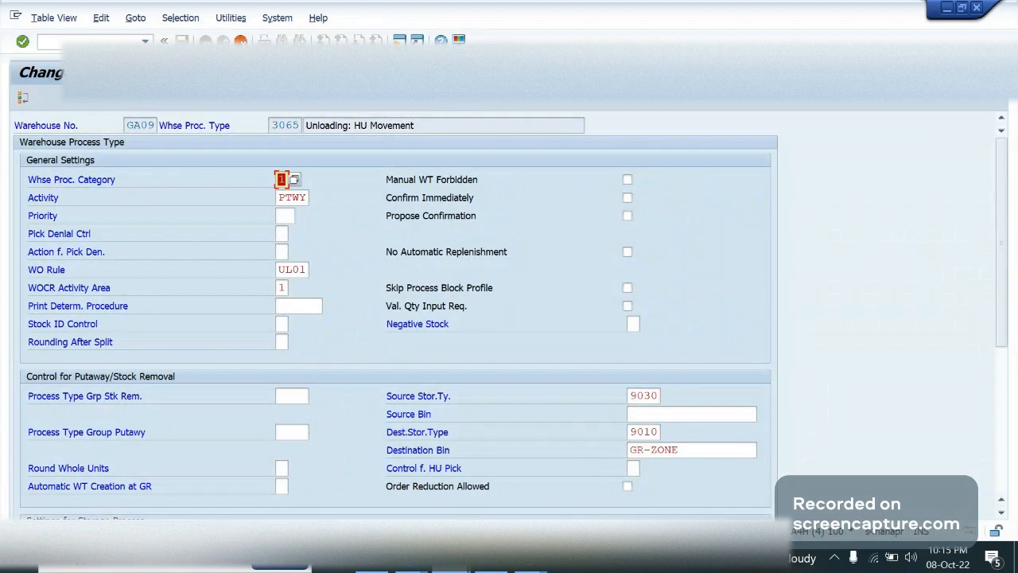
# Run transaction /n/scwm/stadet_in and start new entries for warehouse GA09, narrowing the Staging Bay column
pyautogui.click(64, 42)
pyautogui.write('/n/scwm/')
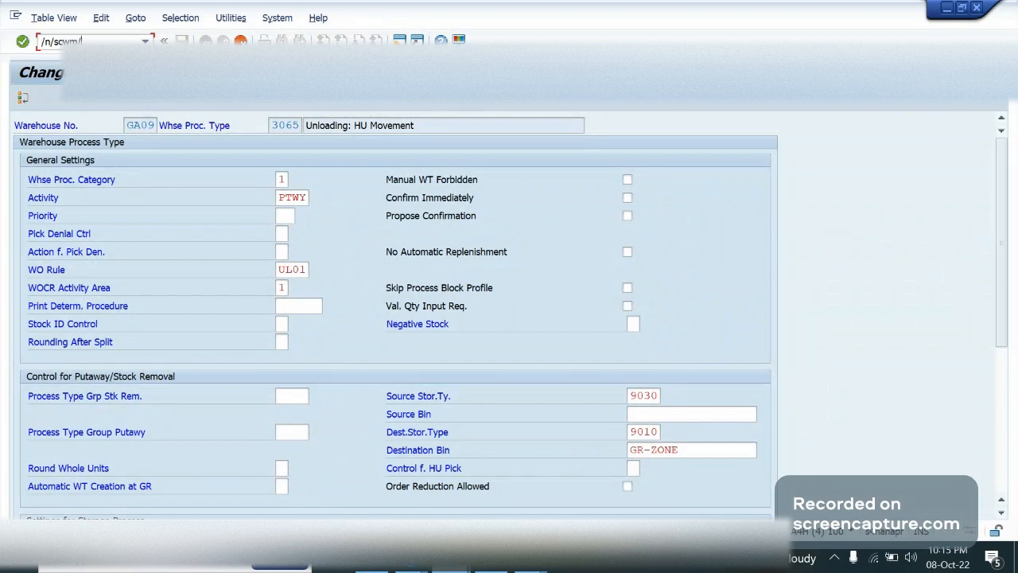
pyautogui.write('stadet_in')
pyautogui.press('Return')
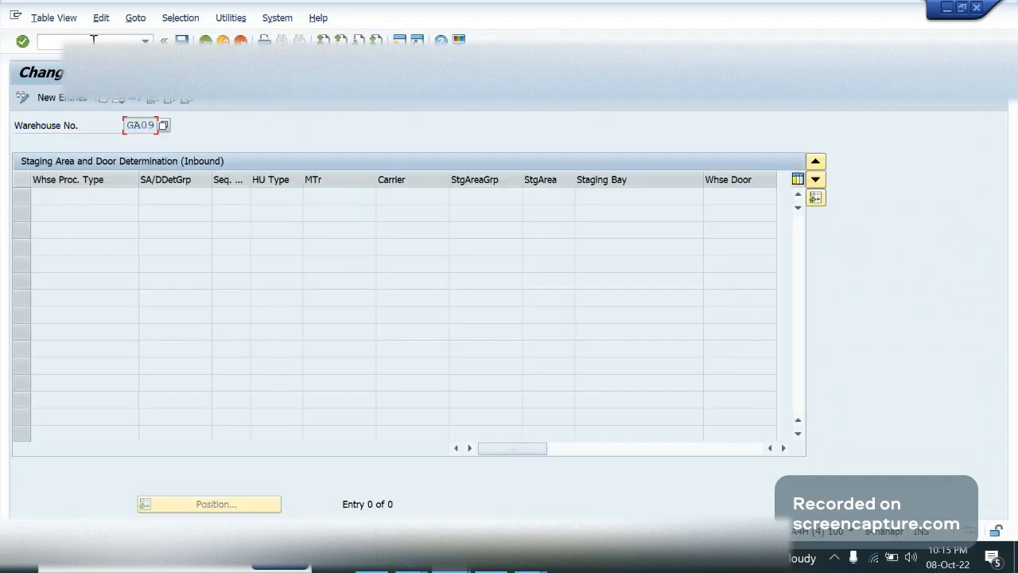
pyautogui.click(49, 103)
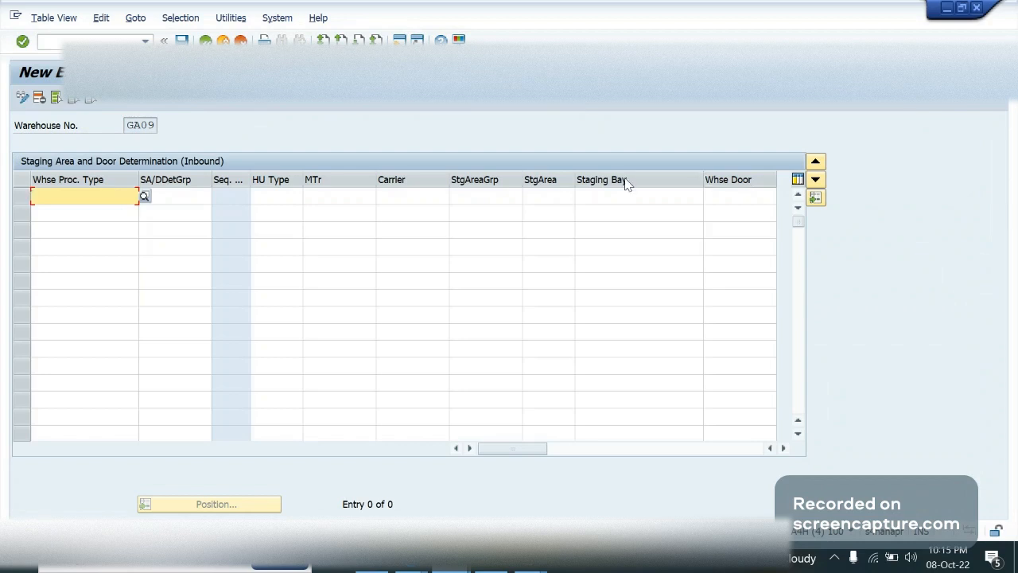
pyautogui.moveTo(703, 180); pyautogui.dragTo(623, 182)
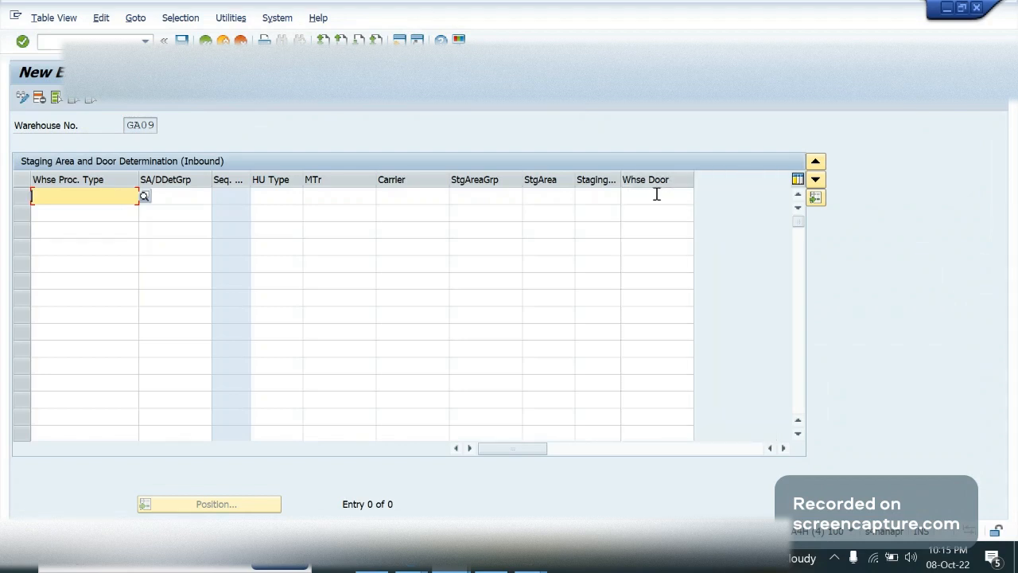
# Enter warehouse process type 3065 with staging area group 9010 in the first inbound staging area determination row
pyautogui.write('3')
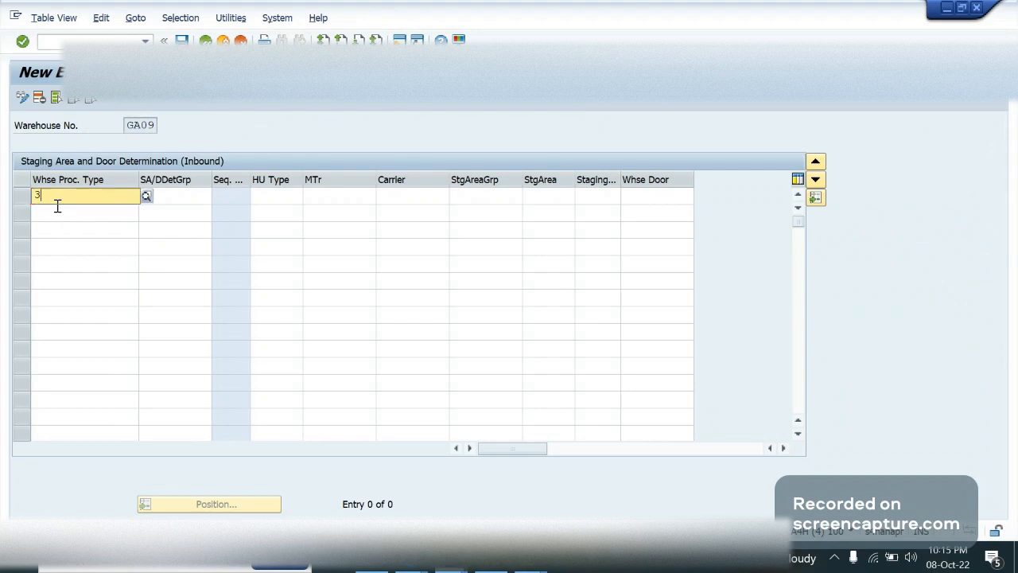
pyautogui.write('065')
pyautogui.press('Tab')
pyautogui.press('Tab')
pyautogui.press('Tab')
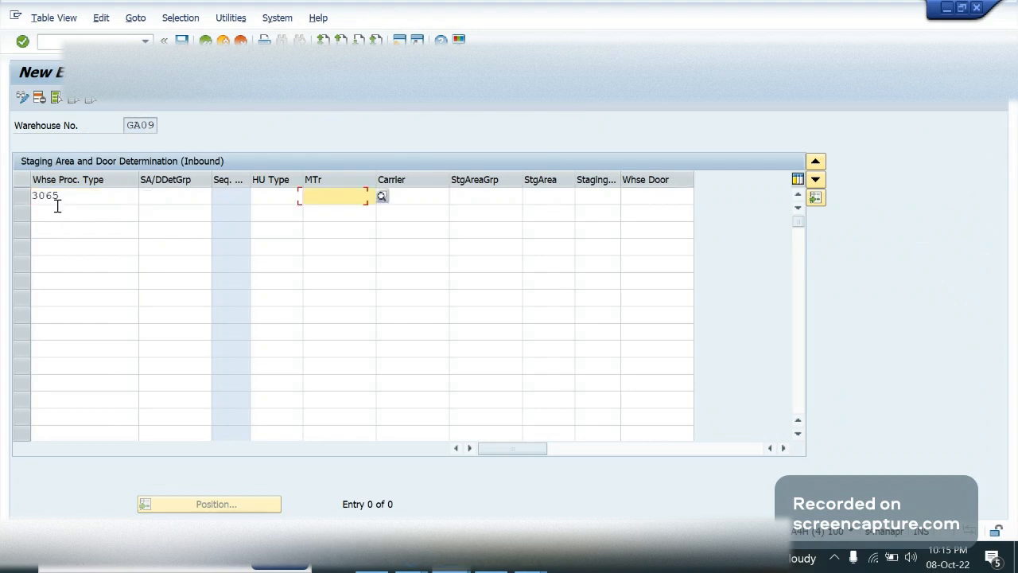
pyautogui.press('Tab')
pyautogui.press('Tab')
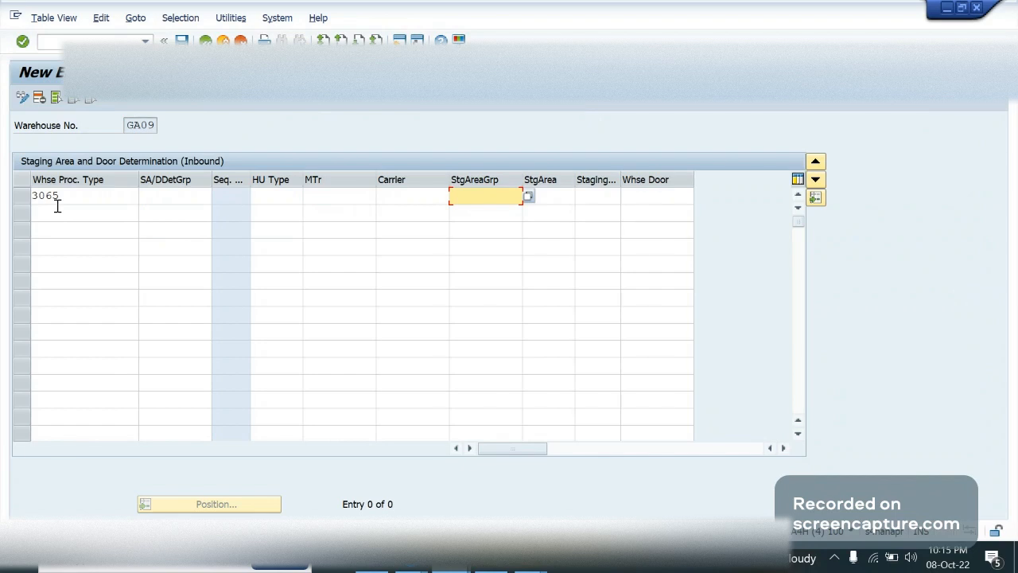
pyautogui.write('9010')
pyautogui.press('Tab')
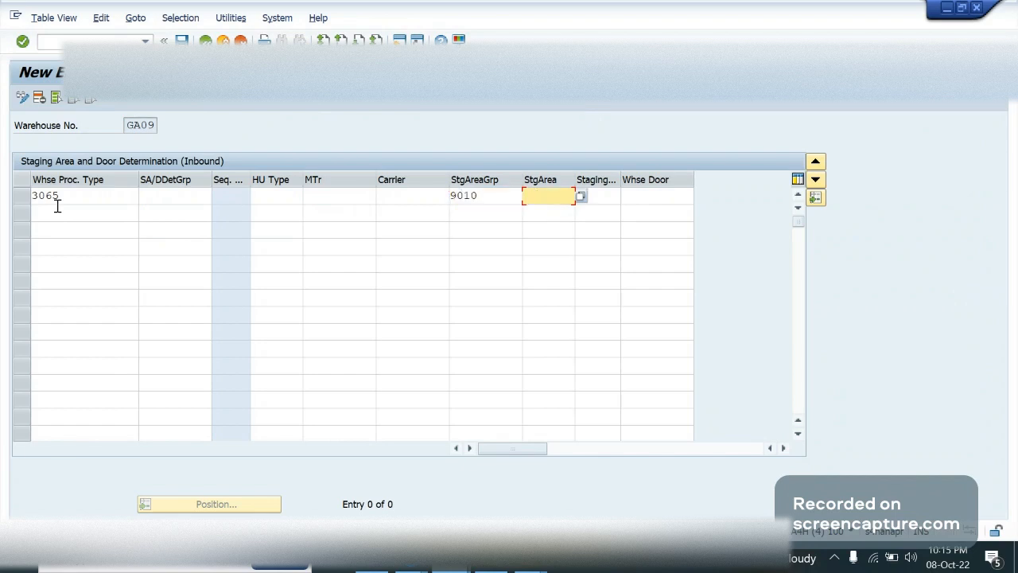
# Set the staging bay of the 3065 row to GR-ZONE and widen the column to fit the value
pyautogui.press('Tab')
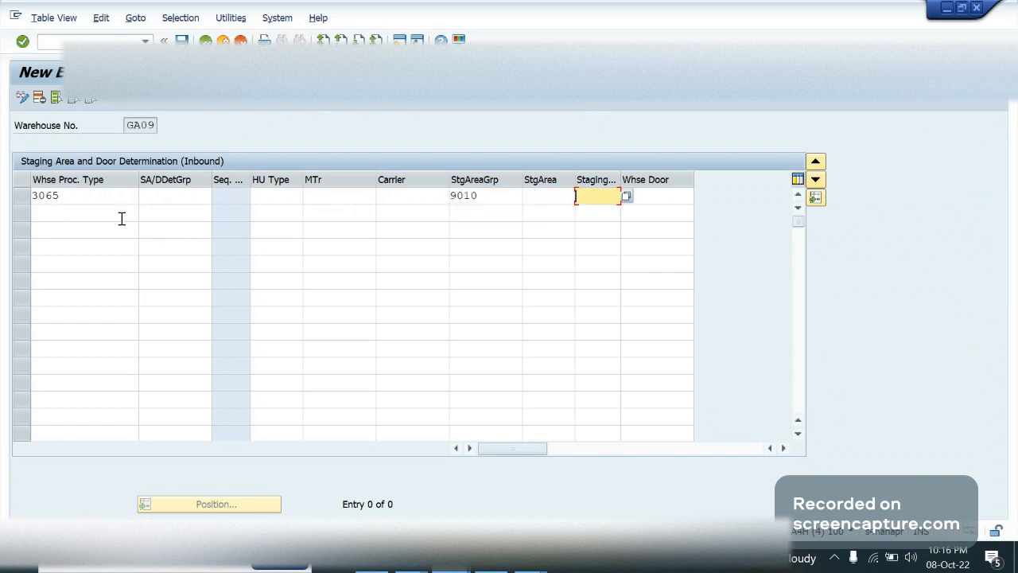
pyautogui.write('GR')
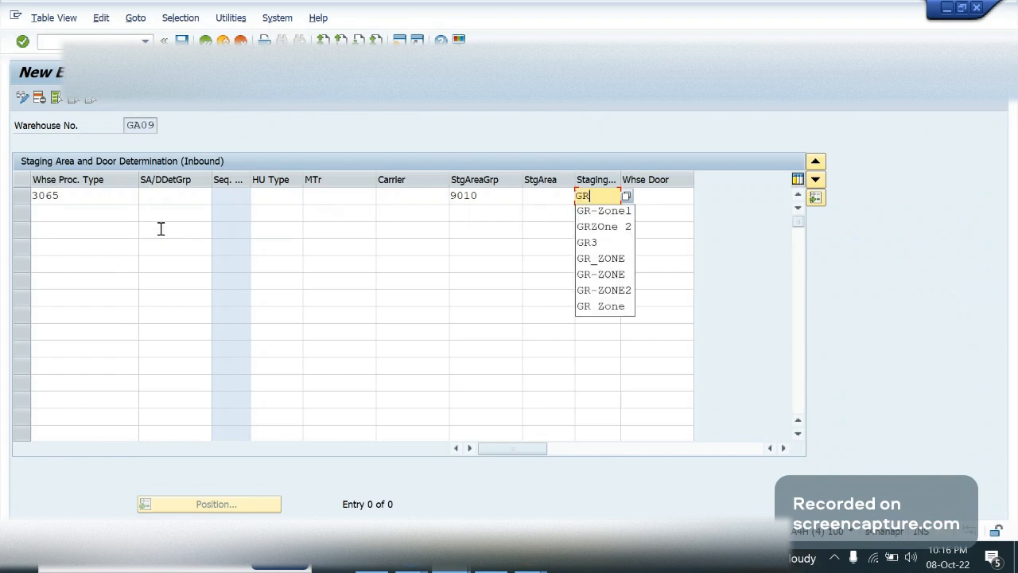
pyautogui.write('-ZONE')
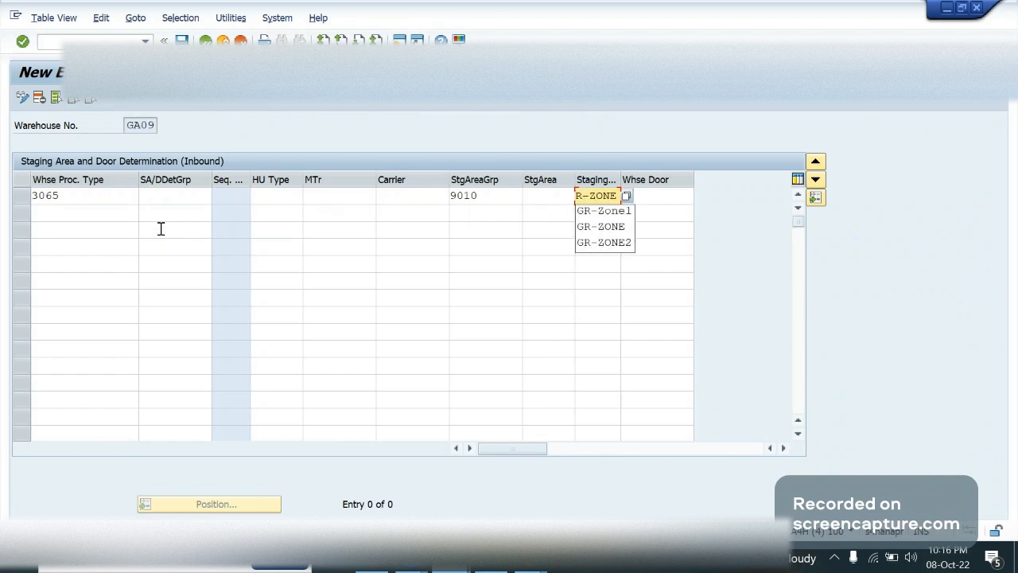
pyautogui.click(682, 208)
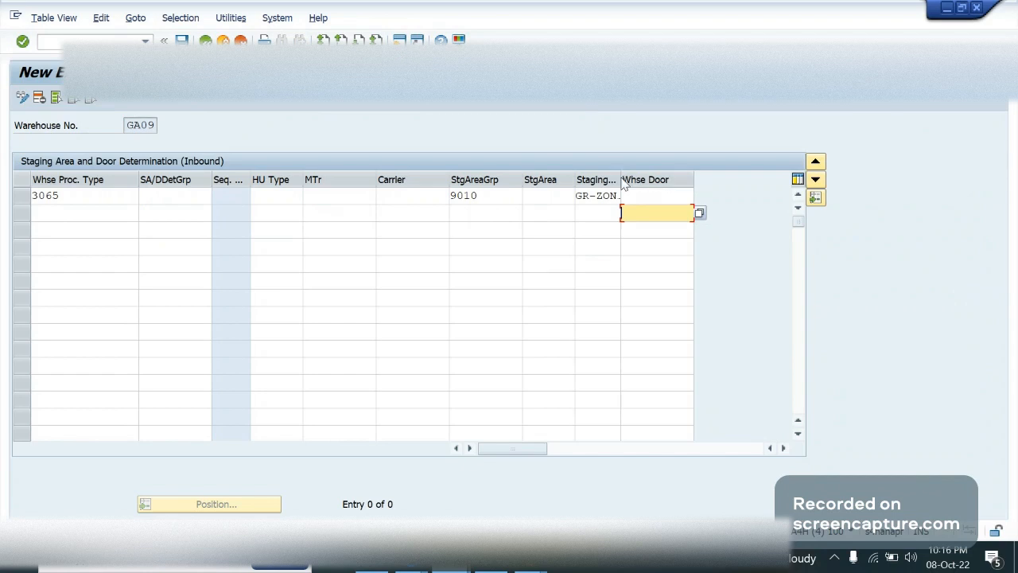
pyautogui.moveTo(621, 180); pyautogui.dragTo(642, 179)
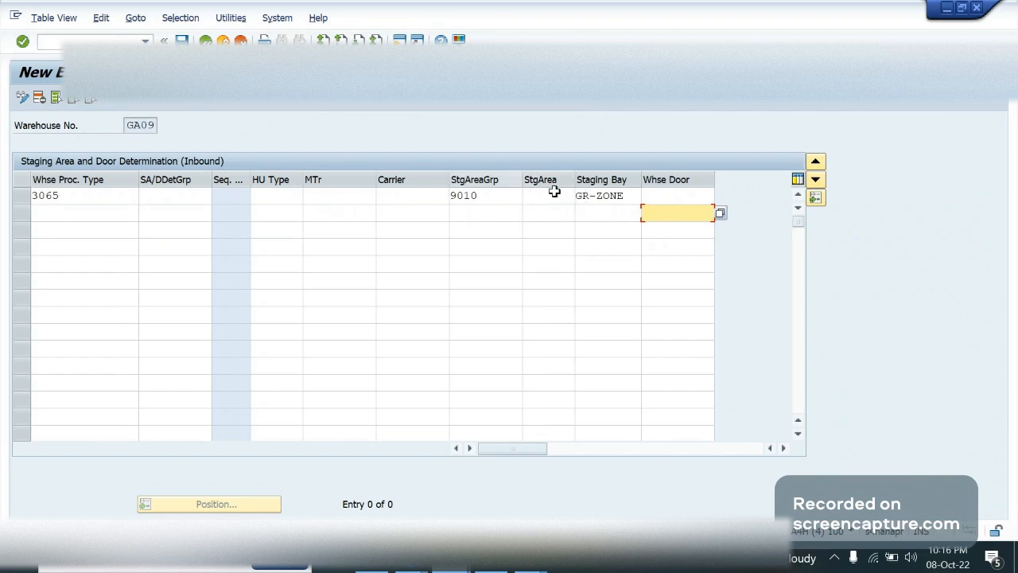
# Set the 3065 row's staging area to 9010 and clear its staging area group
pyautogui.click(557, 194)
pyautogui.write('9010')
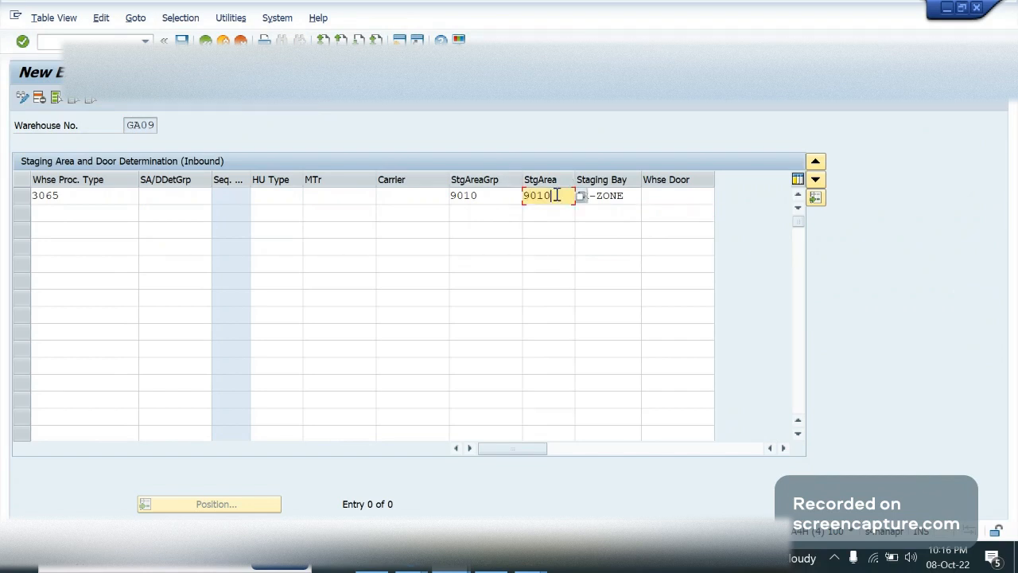
pyautogui.hotkey('shift', 'Tab')
pyautogui.press('BackSpace')
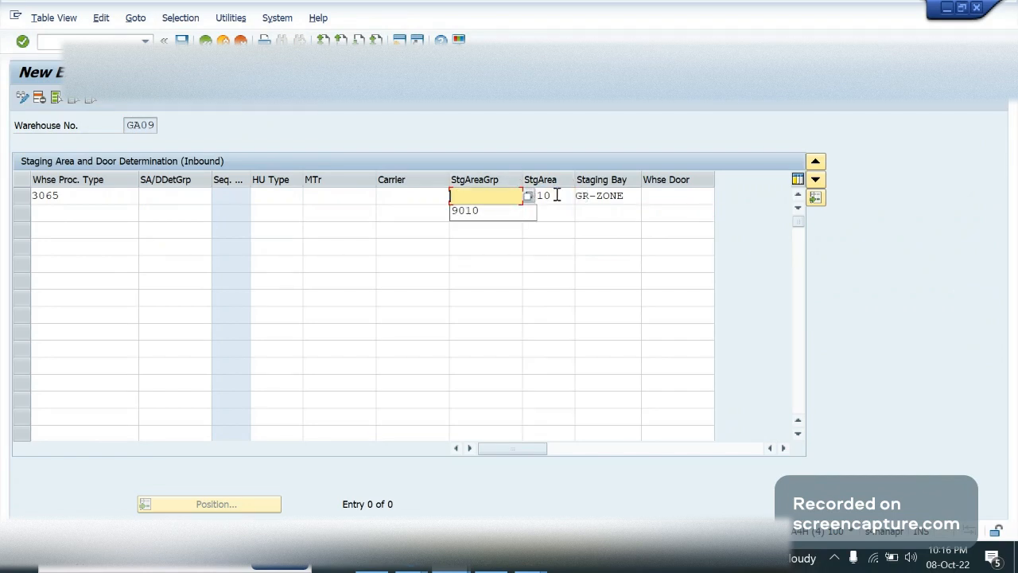
pyautogui.click(191, 200)
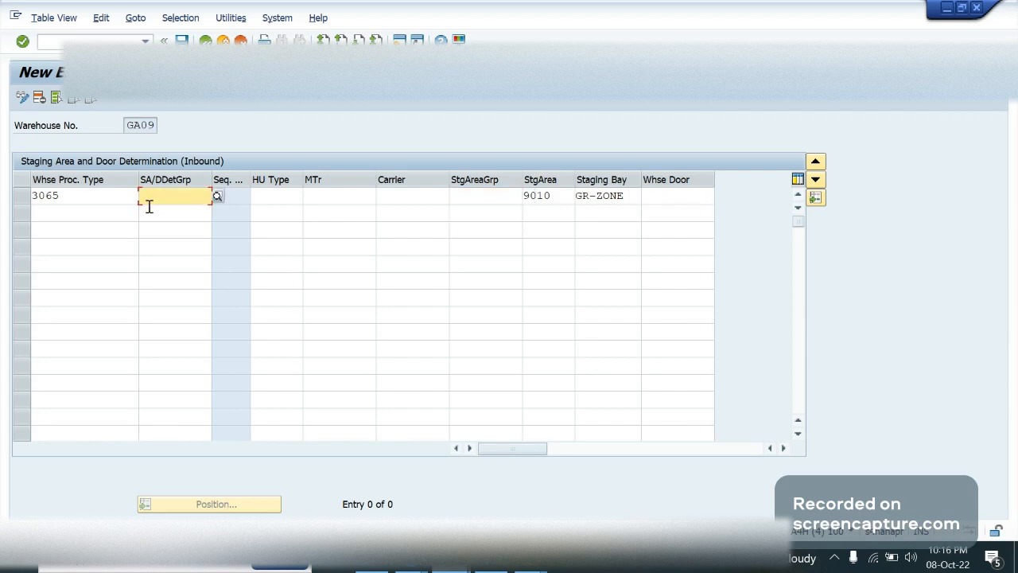
# Switch to the process-oriented storage control session and examine the IB01 row's source storage type, process type and destination for GA09
pyautogui.hotkey('alt', 'Tab')
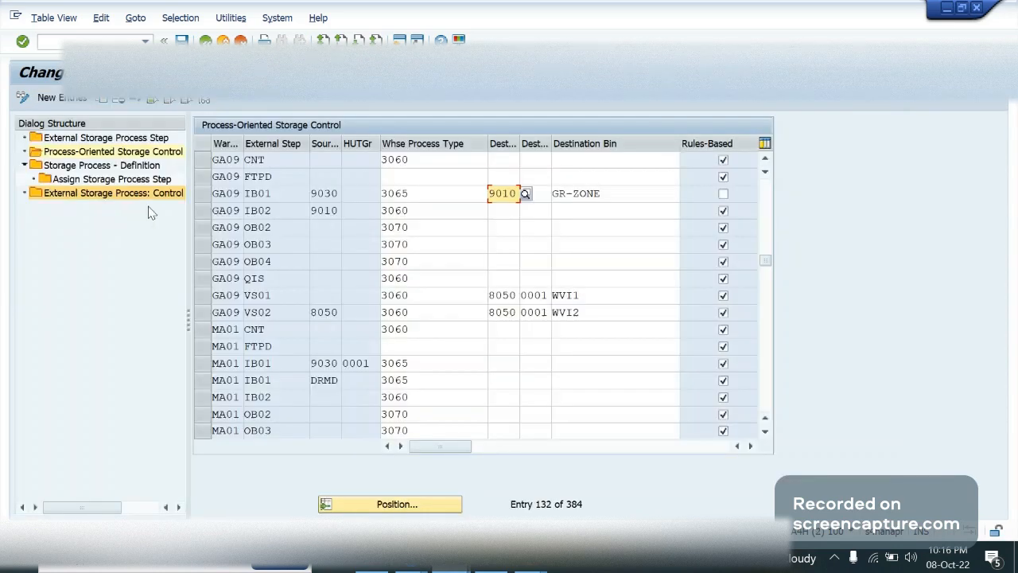
pyautogui.click(324, 193)
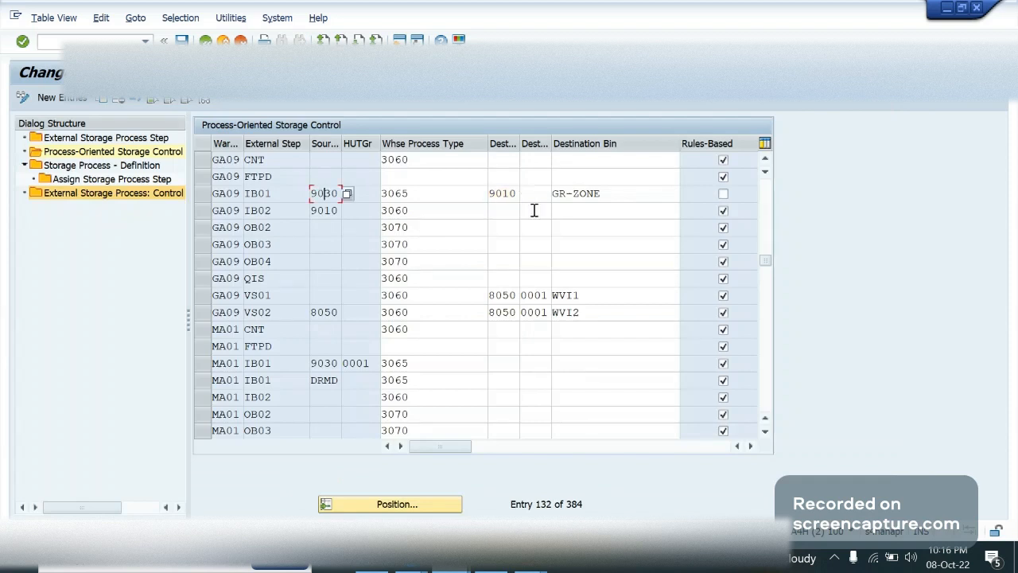
pyautogui.click(599, 205)
pyautogui.click(613, 195)
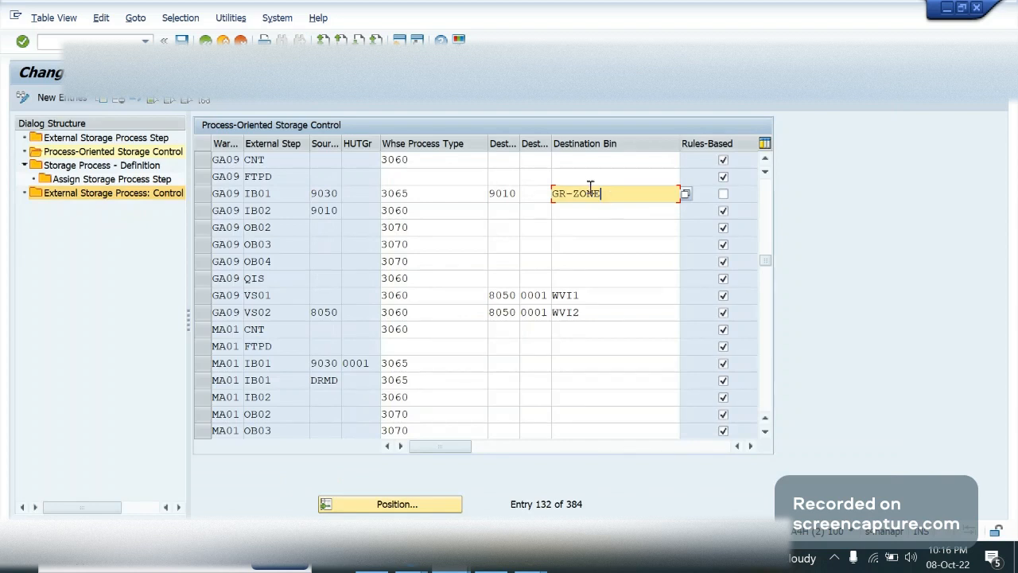
pyautogui.click(634, 242)
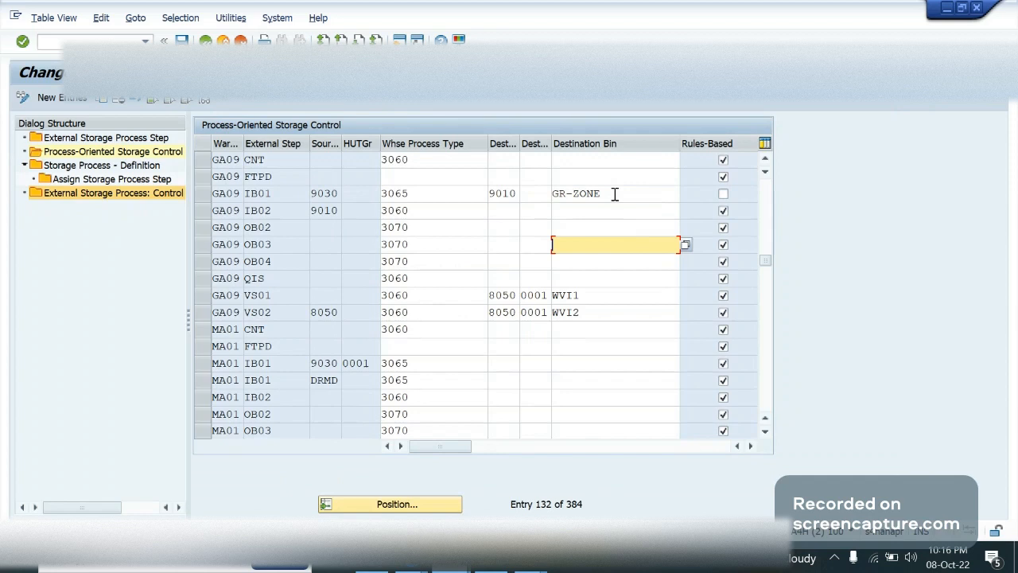
pyautogui.click(614, 211)
pyautogui.press('Down')
pyautogui.doubleClick(388, 193)
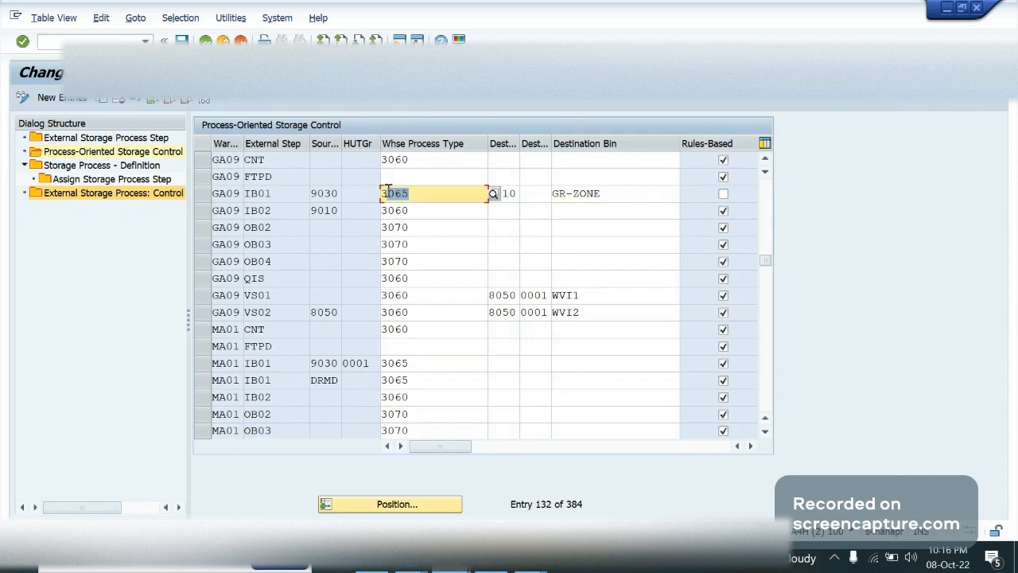
pyautogui.click(428, 191)
pyautogui.doubleClick(566, 192)
pyautogui.click(641, 189)
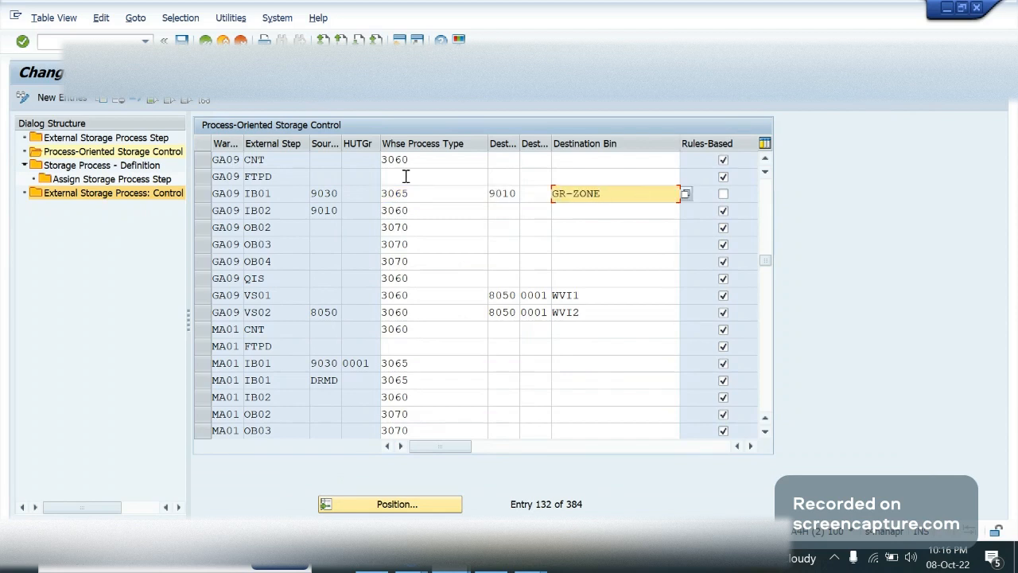
pyautogui.click(316, 190)
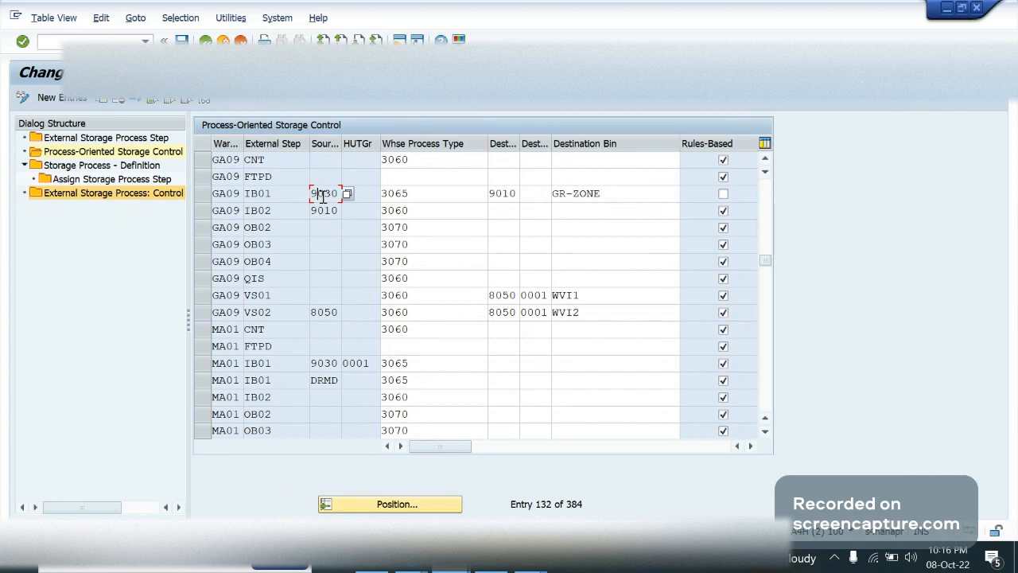
pyautogui.click(537, 194)
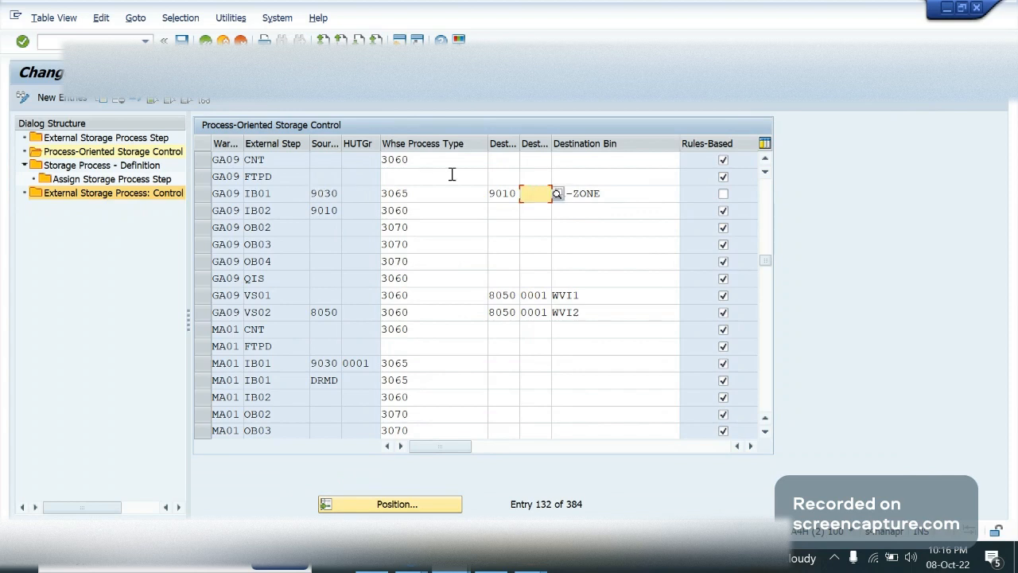
pyautogui.moveTo(411, 194); pyautogui.dragTo(373, 193)
pyautogui.hotkey('ctrl', 'c')
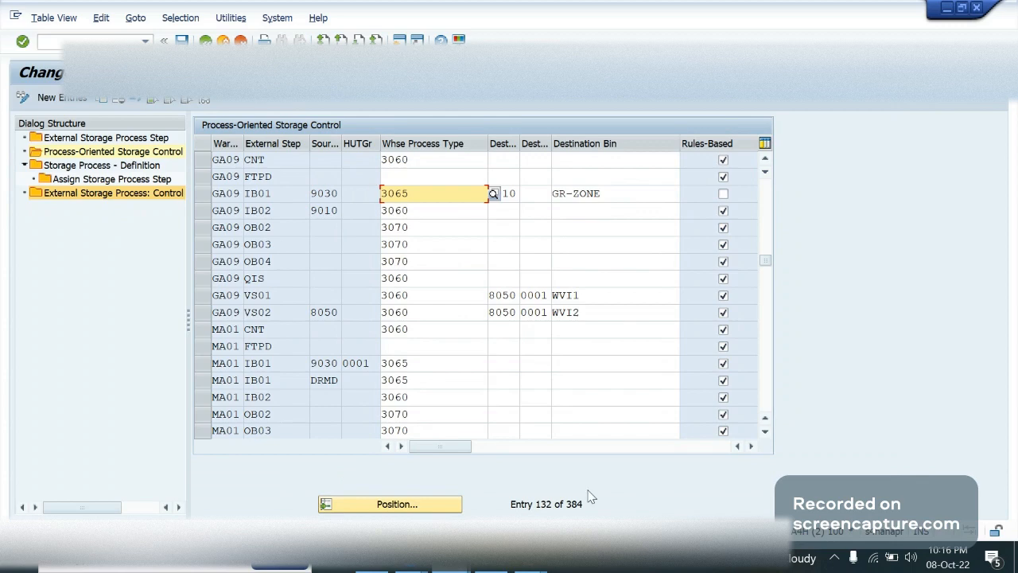
# Switch to the diagrams.net warehouse layout, examine the inbound doors and GR zones, and return to the storage control table
pyautogui.moveTo(412, 566)
pyautogui.click(252, 484)
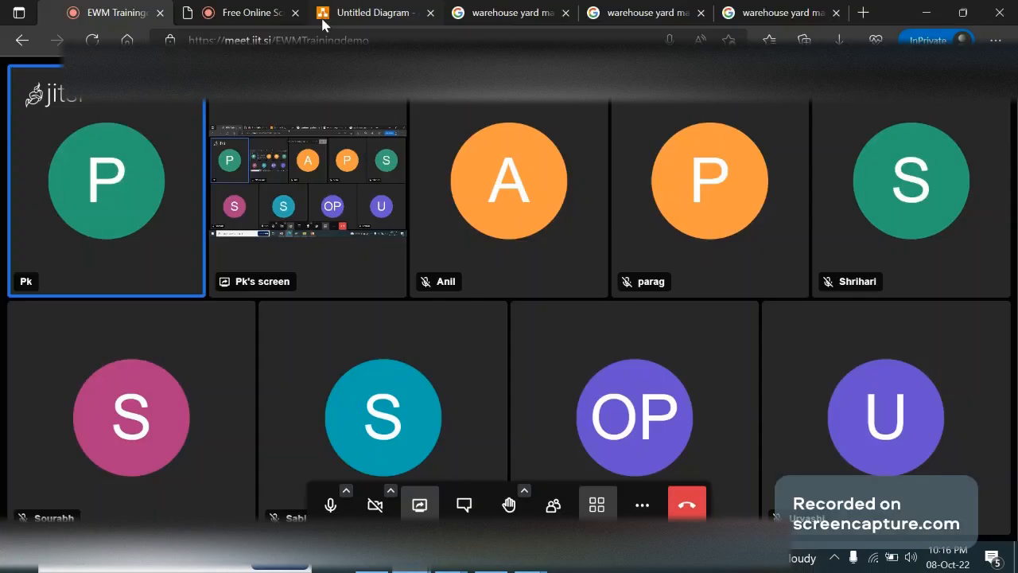
pyautogui.click(323, 25)
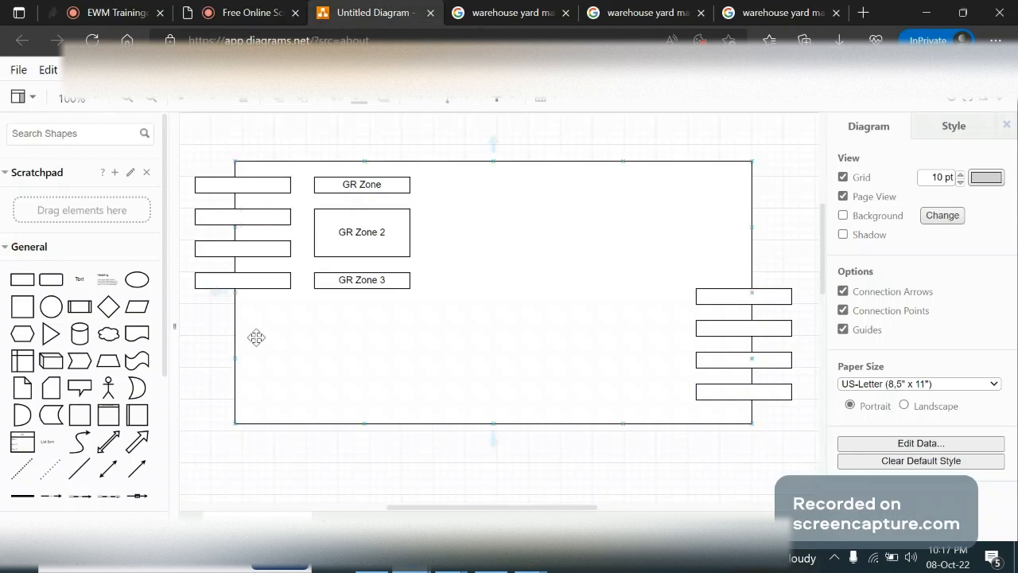
pyautogui.click(263, 284)
pyautogui.click(324, 211)
pyautogui.hotkey('alt', 'Tab')
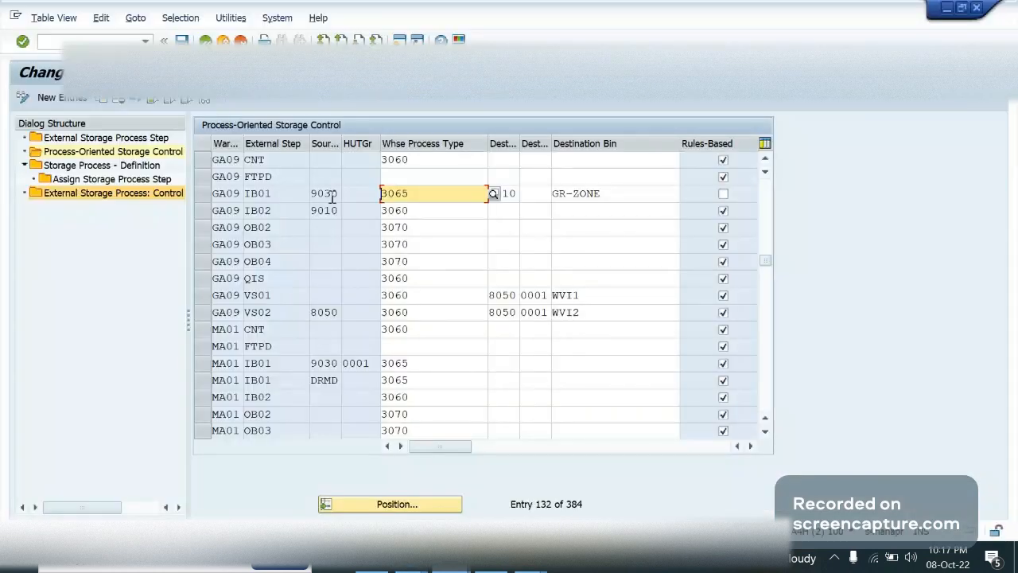
# Return to the inbound staging area determination entries and enter HU types E1, E2 and e3 in the first three rows
pyautogui.click(415, 193)
pyautogui.hotkey('alt', 'Tab')
pyautogui.press('Tab')
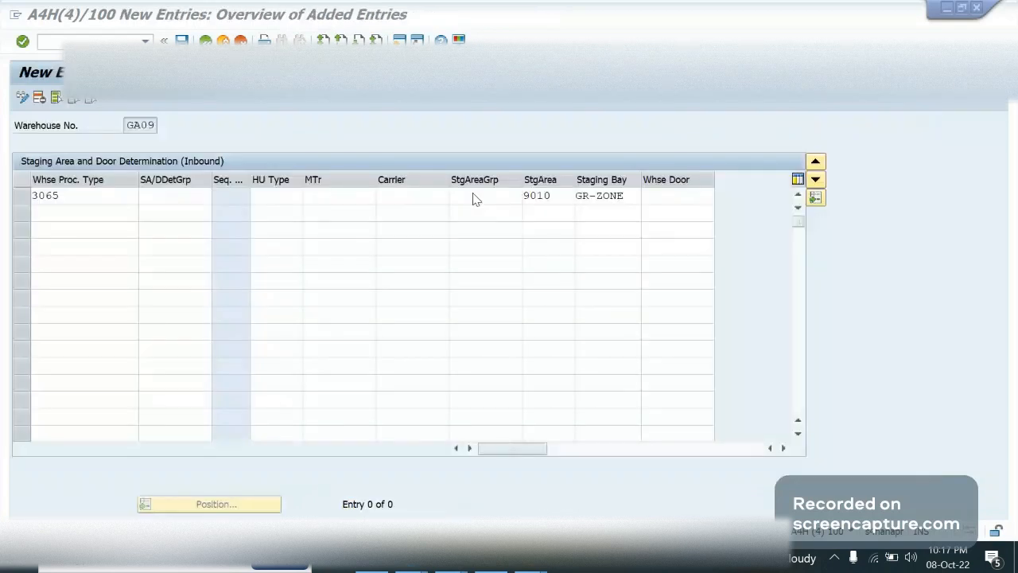
pyautogui.click(270, 196)
pyautogui.write('E1')
pyautogui.press('Down')
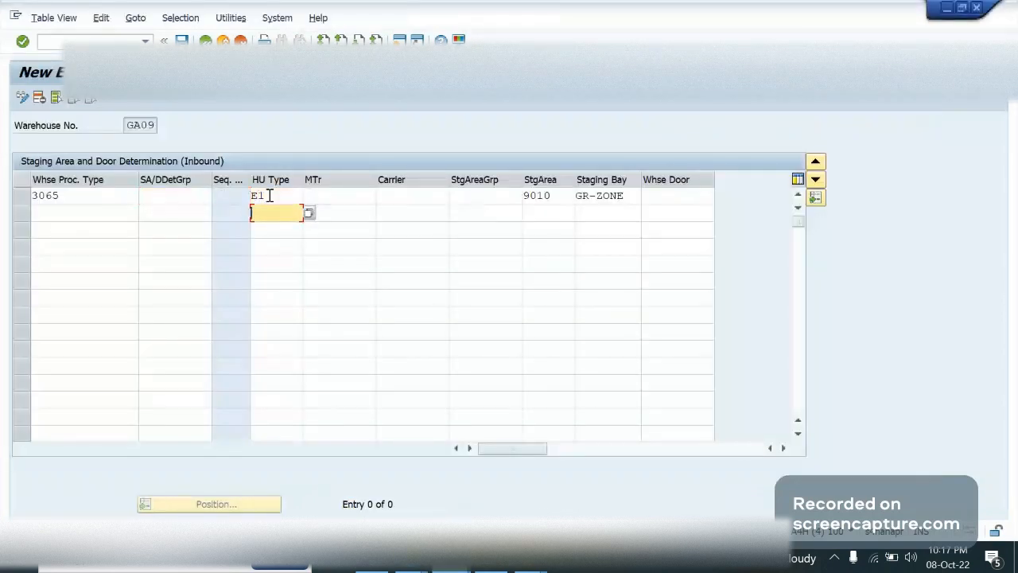
pyautogui.write('E2')
pyautogui.press('Down')
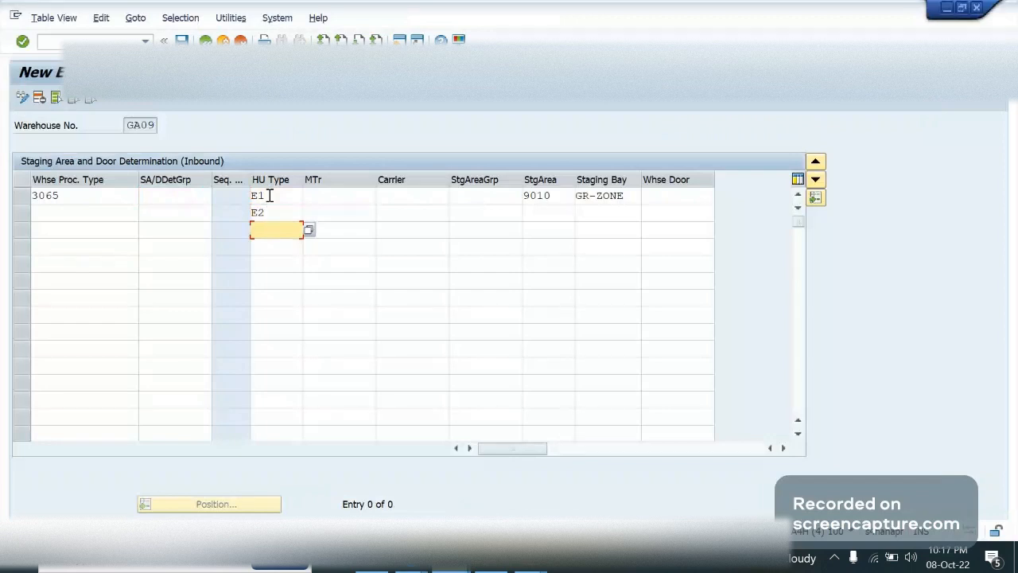
pyautogui.write('e3')
pyautogui.click(599, 226)
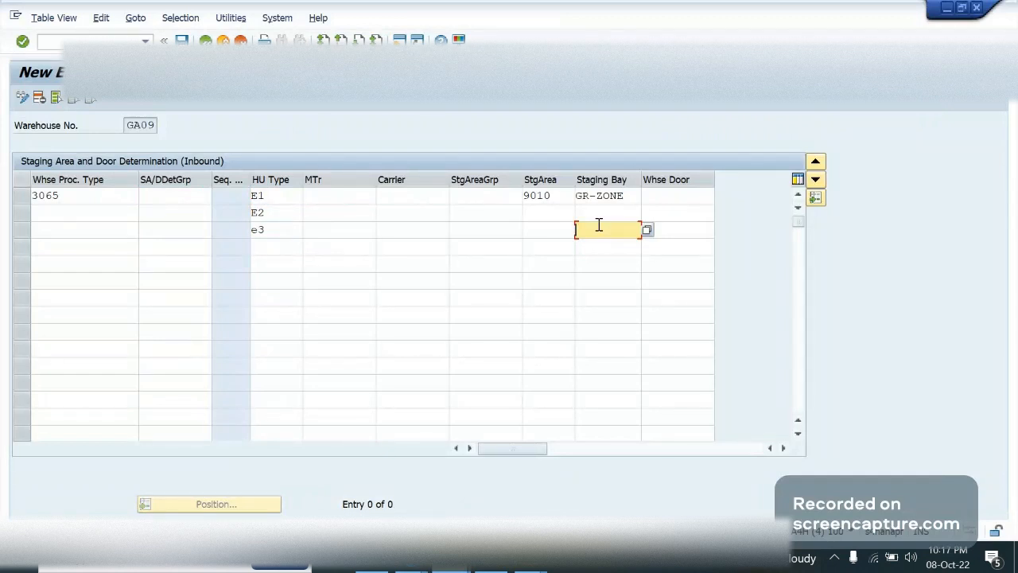
# Return to the process-oriented storage control table and check the destination section of GA09's IB01 row
pyautogui.click(145, 42)
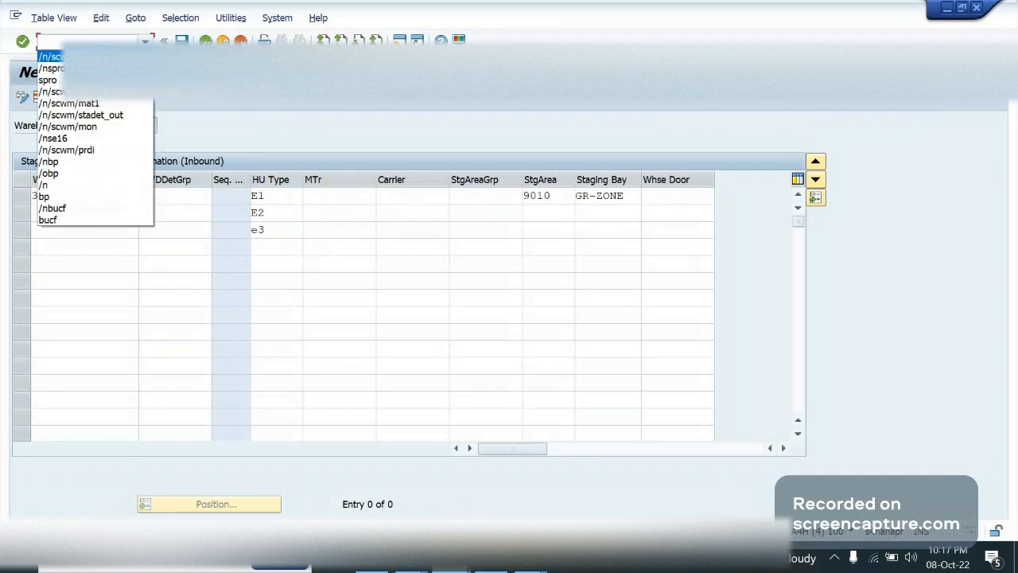
pyautogui.press('Return')
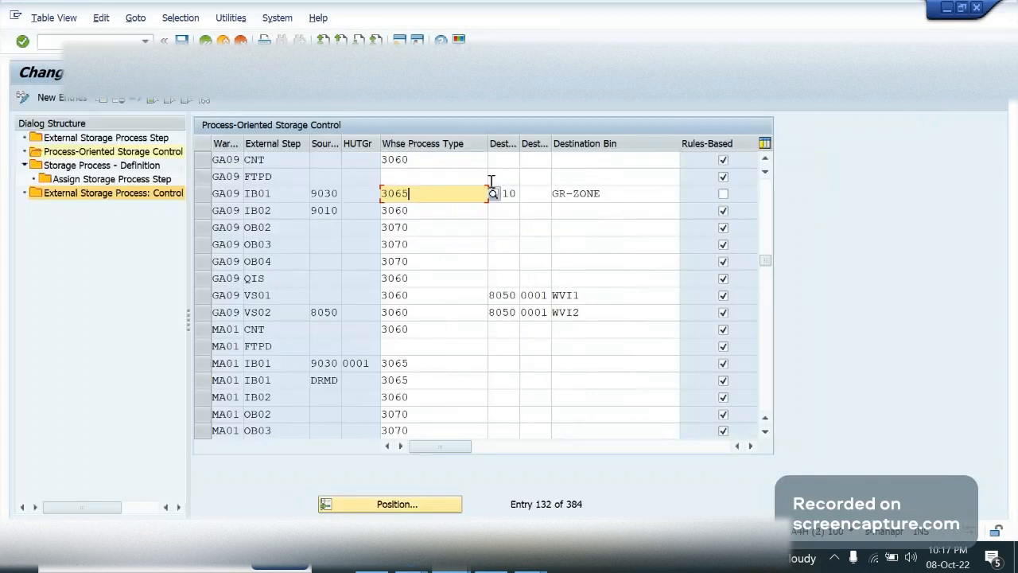
pyautogui.click(539, 197)
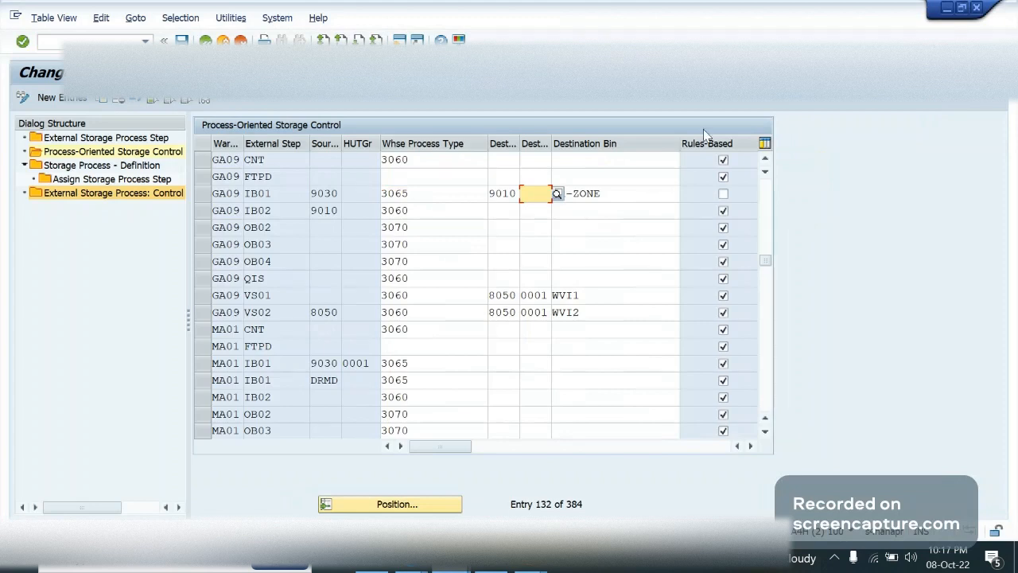
# Open the field help for the Rules-Based indicator of GA09's IB01 row and read how rule-based destination determination is used
pyautogui.click(723, 193)
pyautogui.click(724, 193)
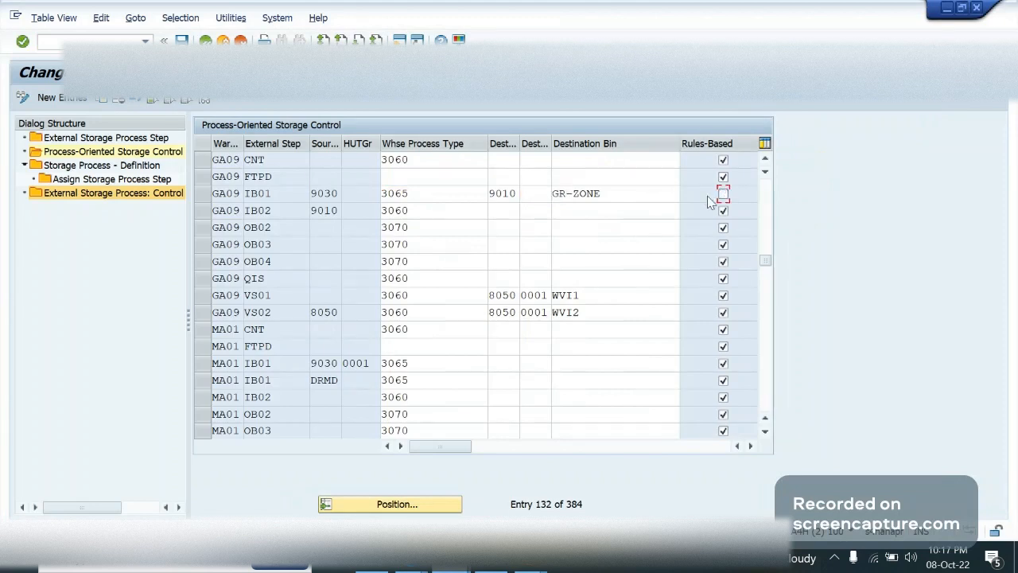
pyautogui.press('F1')
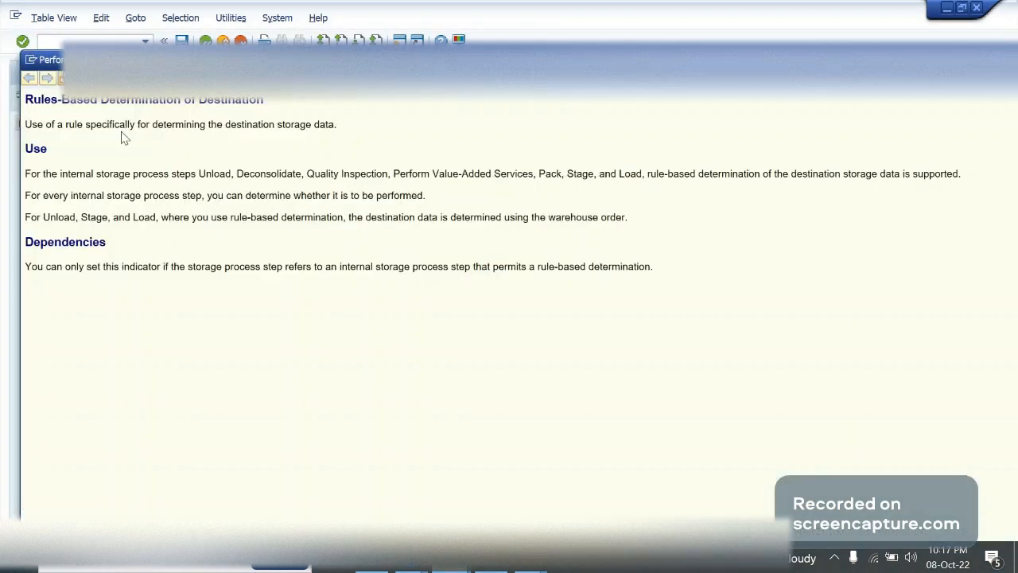
pyautogui.moveTo(121, 134); pyautogui.dragTo(149, 141)
pyautogui.click(318, 129)
pyautogui.moveTo(337, 129)
pyautogui.mouseDown()
pyautogui.moveTo(164, 141)
pyautogui.moveTo(337, 125)
pyautogui.mouseUp()
pyautogui.press('Escape')
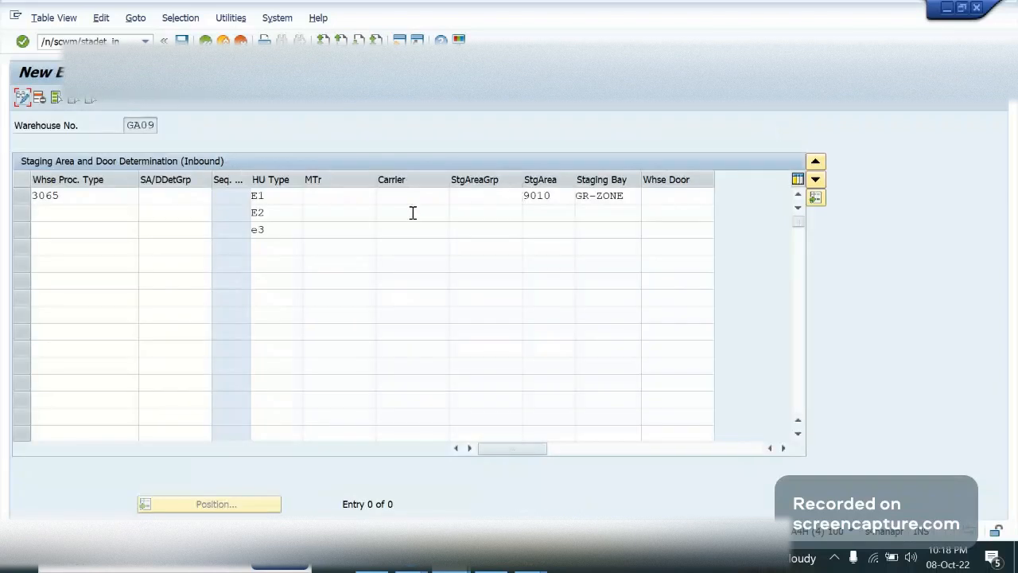
# Check the inbound staging area determination entries, return to the storage control table and clear the Rules-Based indicator of GA09's IB01 row
pyautogui.click(413, 213)
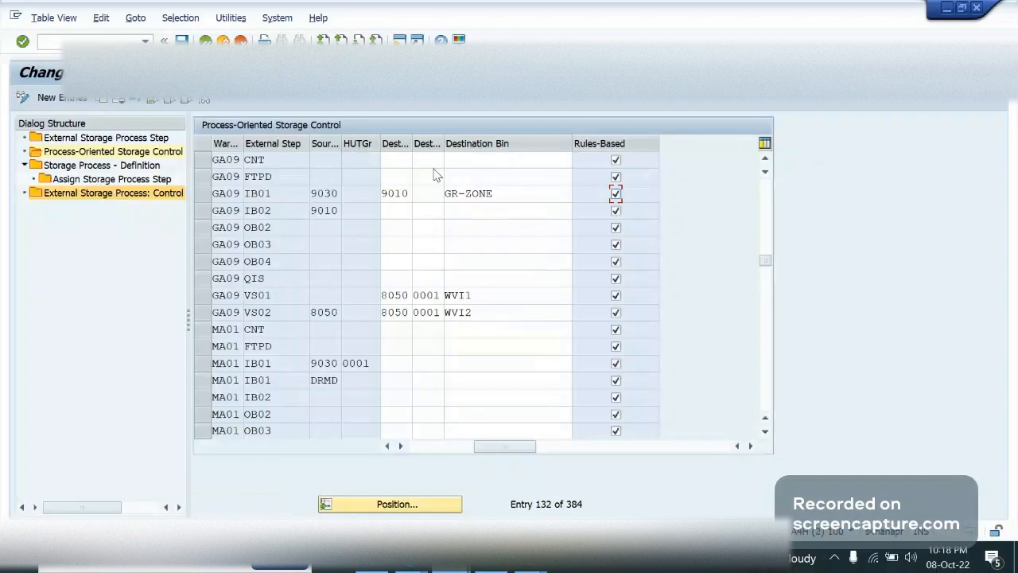
pyautogui.click(536, 198)
pyautogui.click(614, 194)
pyautogui.click(615, 194)
pyautogui.click(613, 195)
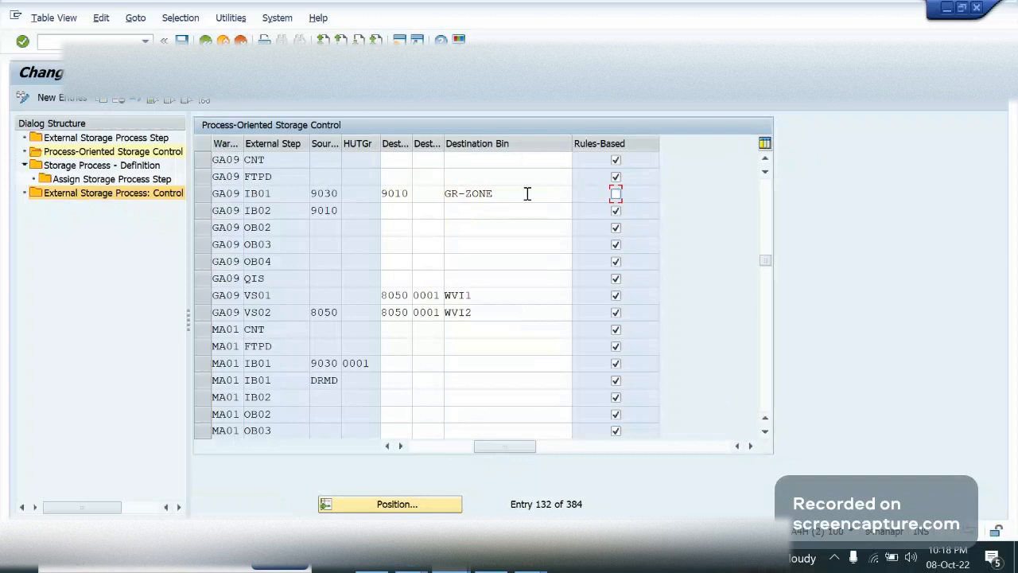
# Select GA09's IB01 row and examine its warehouse process type and destination bin
pyautogui.click(439, 446)
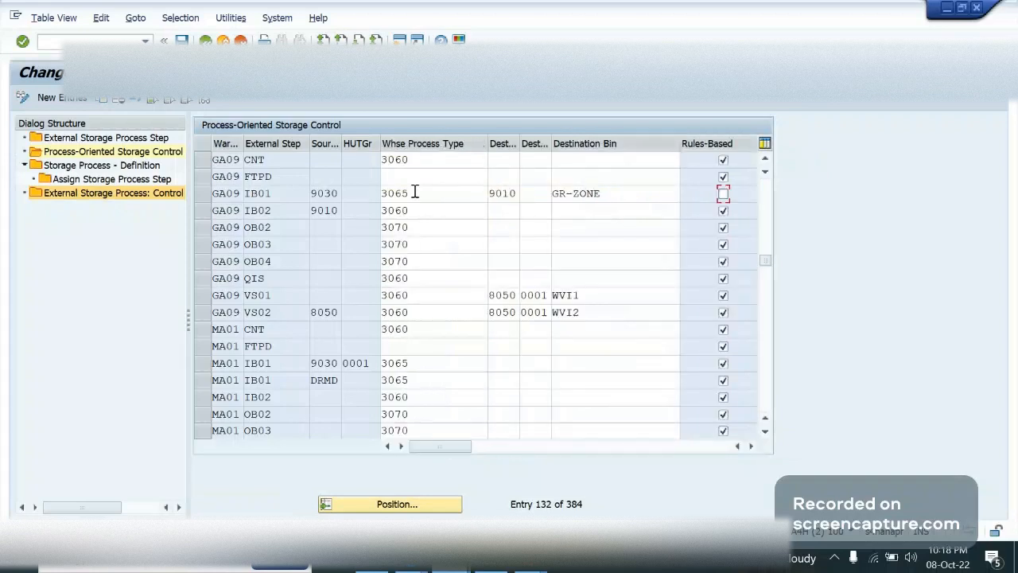
pyautogui.click(415, 192)
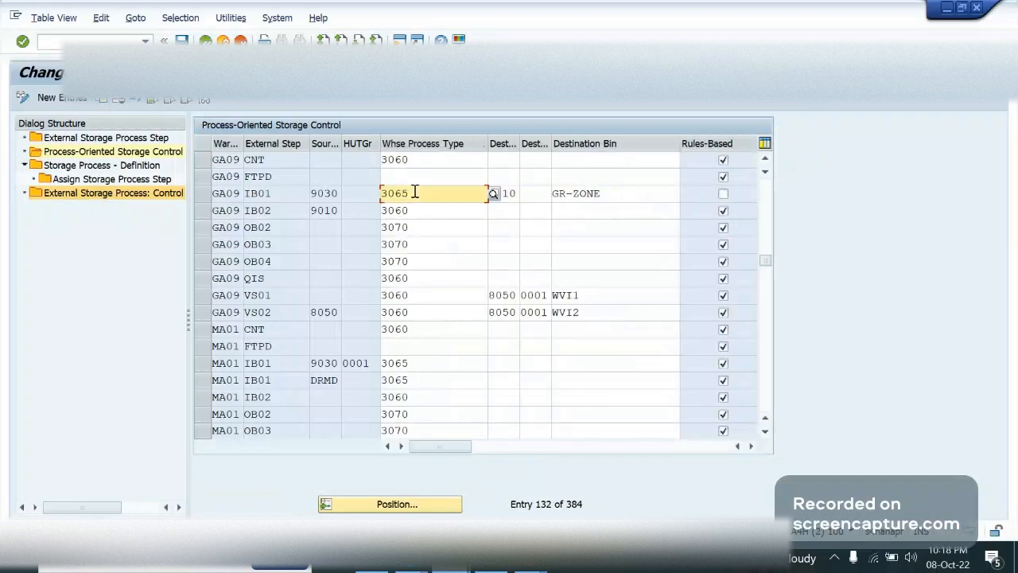
pyautogui.click(198, 200)
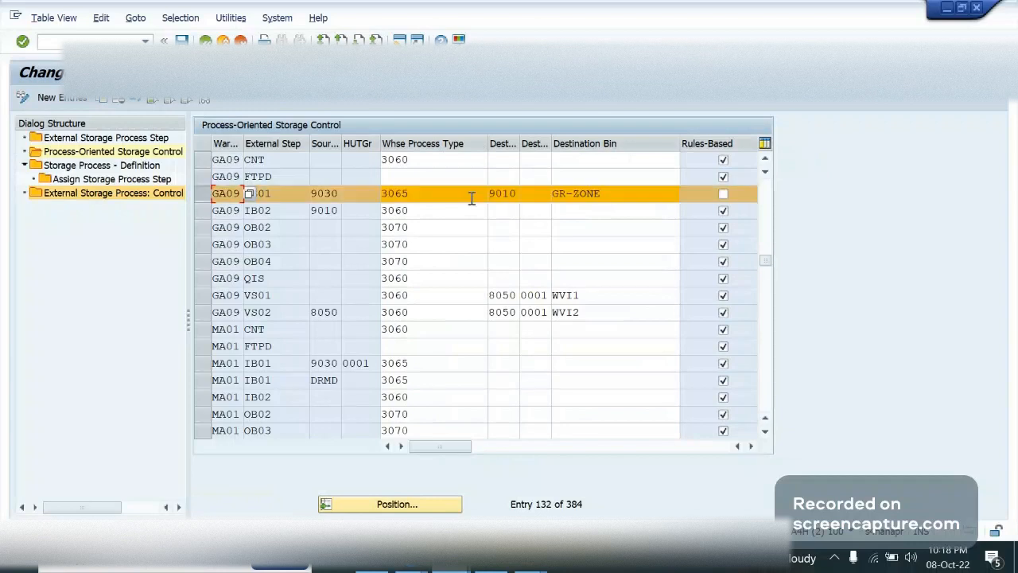
pyautogui.click(471, 198)
pyautogui.doubleClick(438, 194)
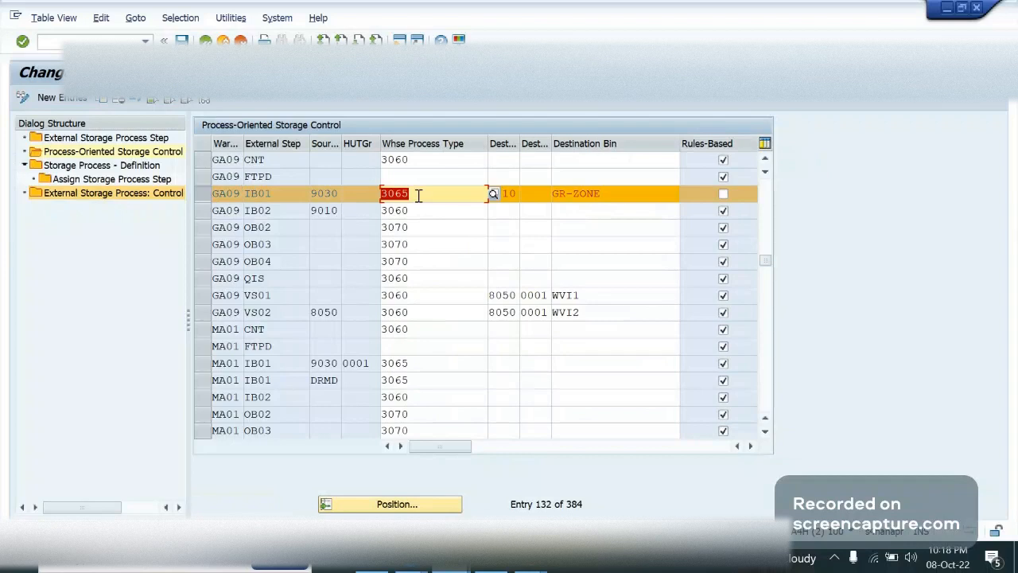
pyautogui.click(612, 197)
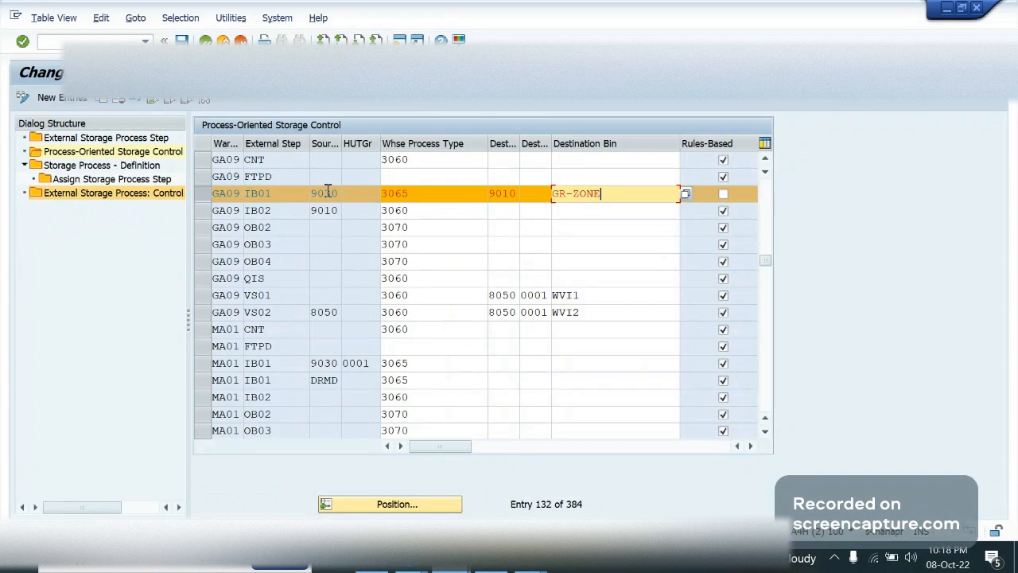
# Check the source storage type and the destination bin of GA09's IB01 row
pyautogui.click(435, 193)
pyautogui.click(326, 195)
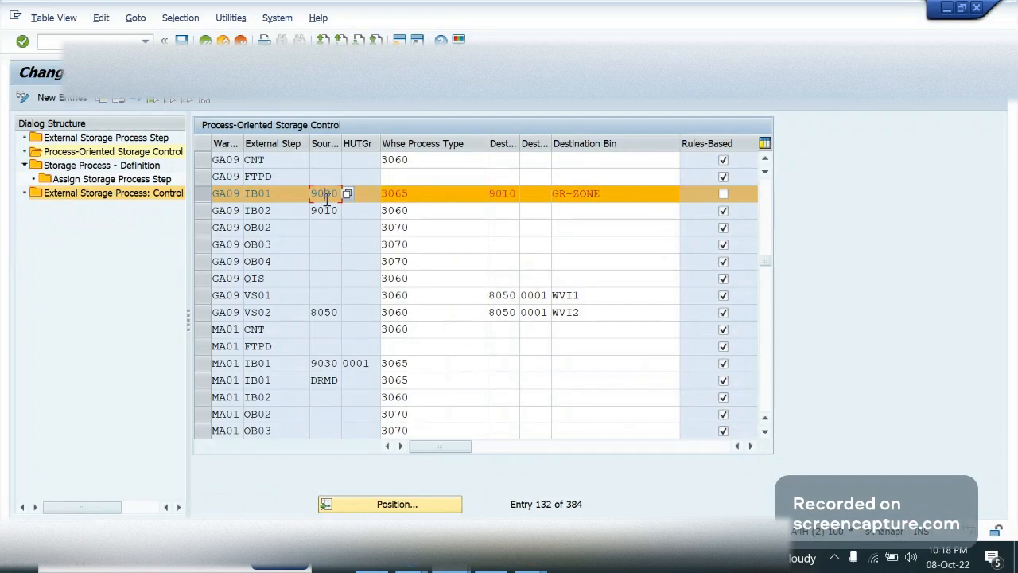
pyautogui.click(637, 194)
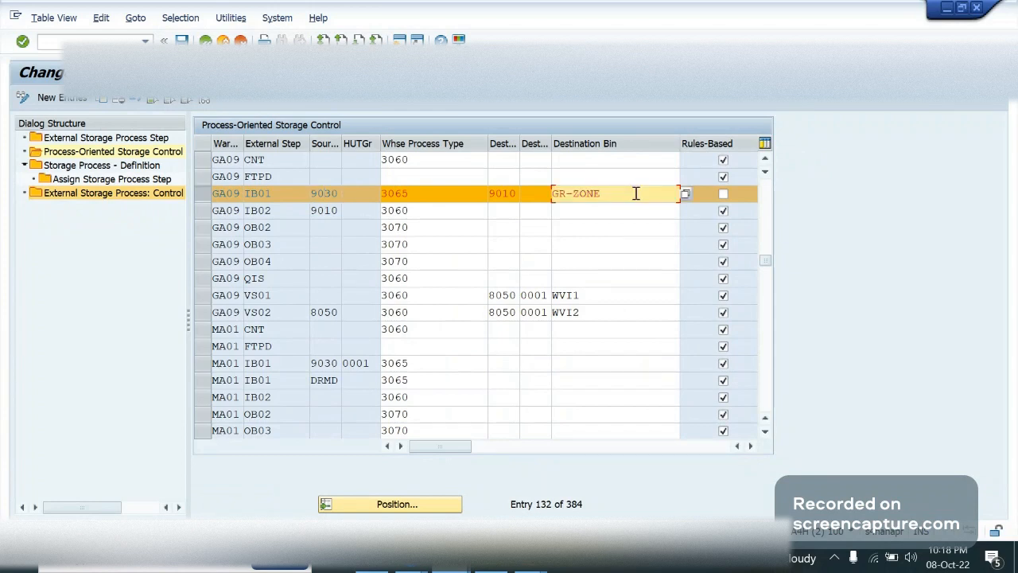
# Review the steps assigned to storage process LABL in GA09 and enter "lABELING ACTIVITY" as the process description
pyautogui.doubleClick(111, 179)
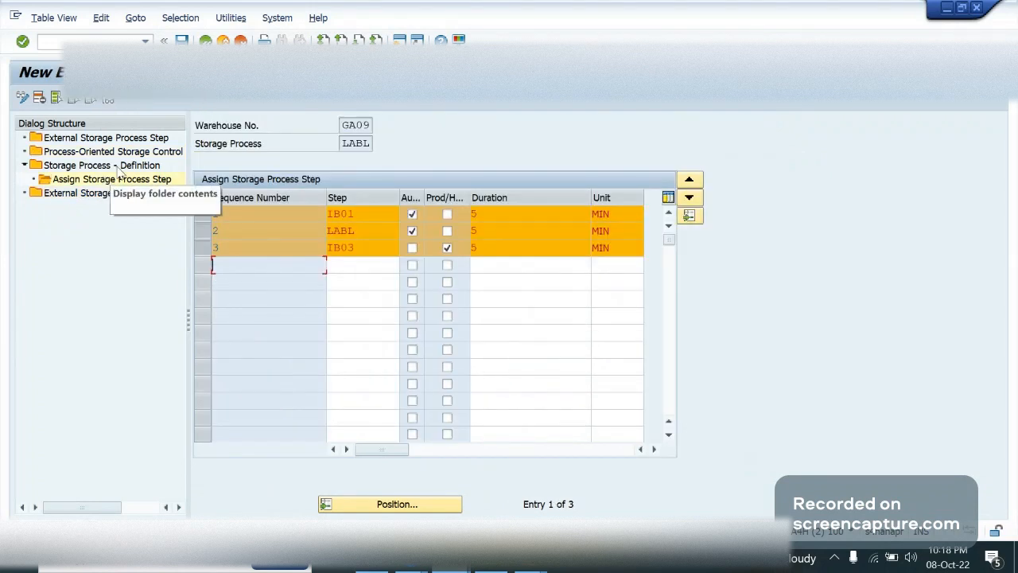
pyautogui.click(118, 166)
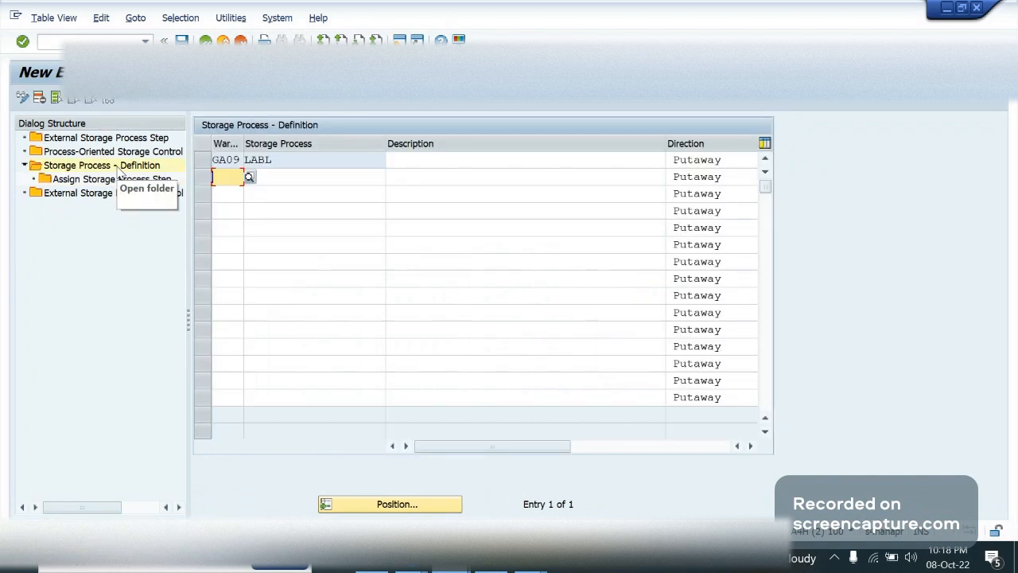
pyautogui.click(416, 163)
pyautogui.write('LABEL')
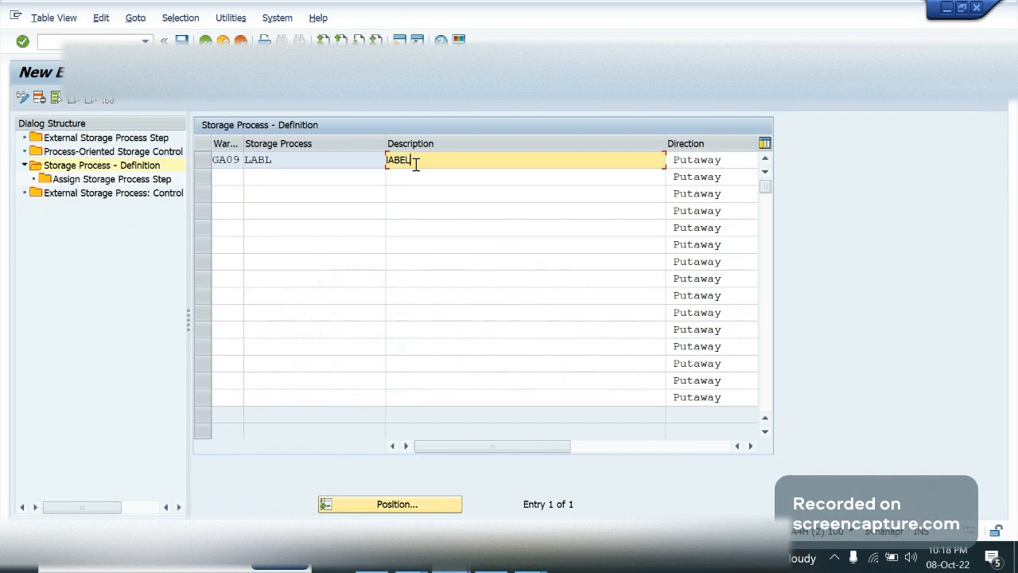
pyautogui.write('ING ACTIVITY')
pyautogui.press('Return')
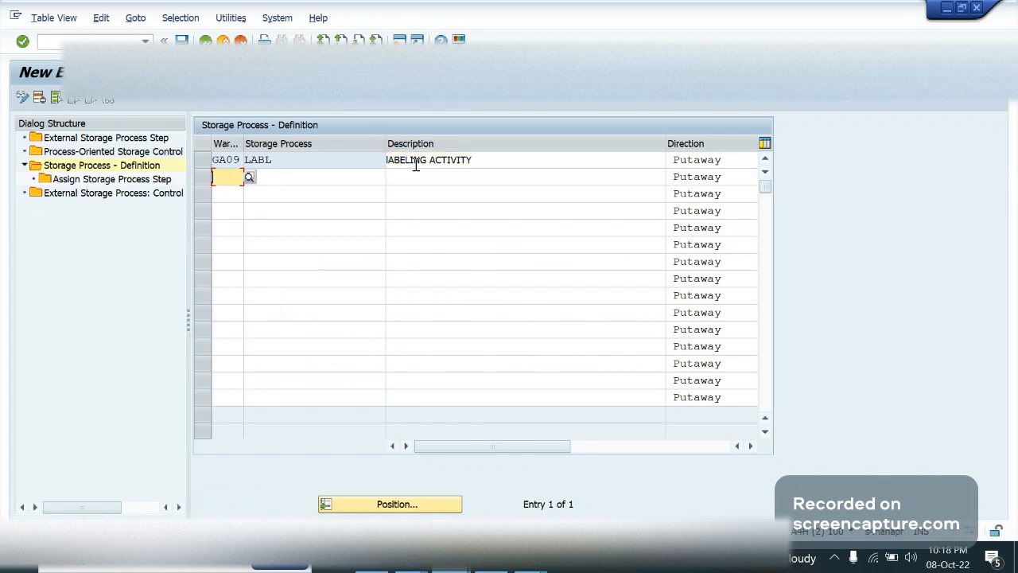
# Narrow the Description and Direction columns, save the LABL storage process and reopen the external storage process steps
pyautogui.click(499, 163)
pyautogui.hotkey('ctrl', 's')
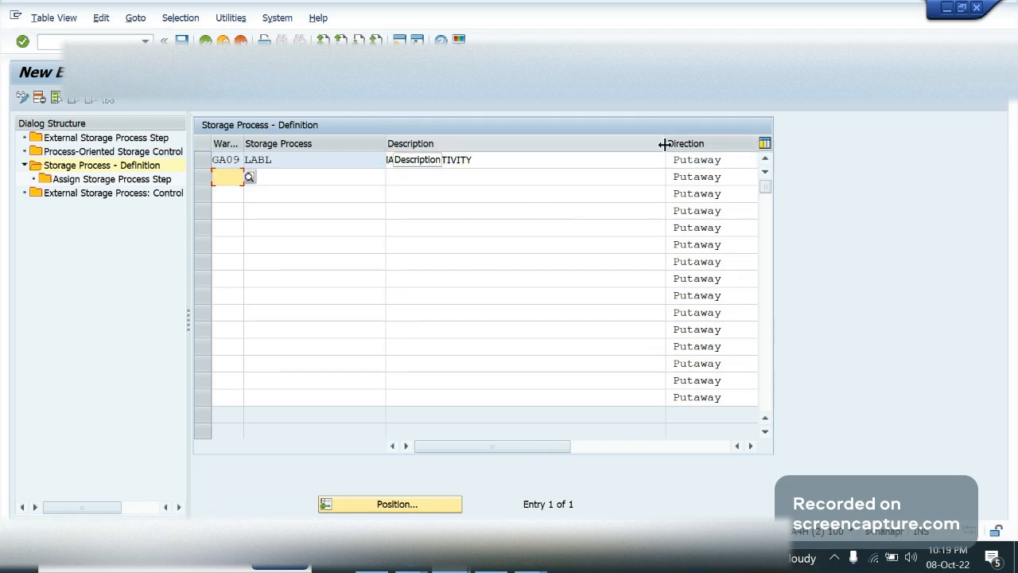
pyautogui.doubleClick(664, 144)
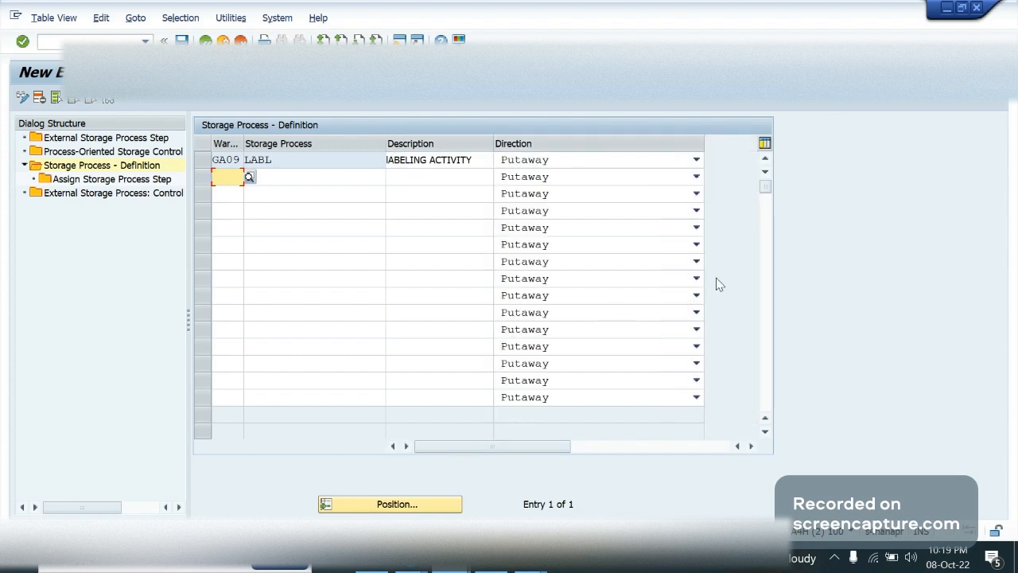
pyautogui.moveTo(704, 141); pyautogui.dragTo(605, 141)
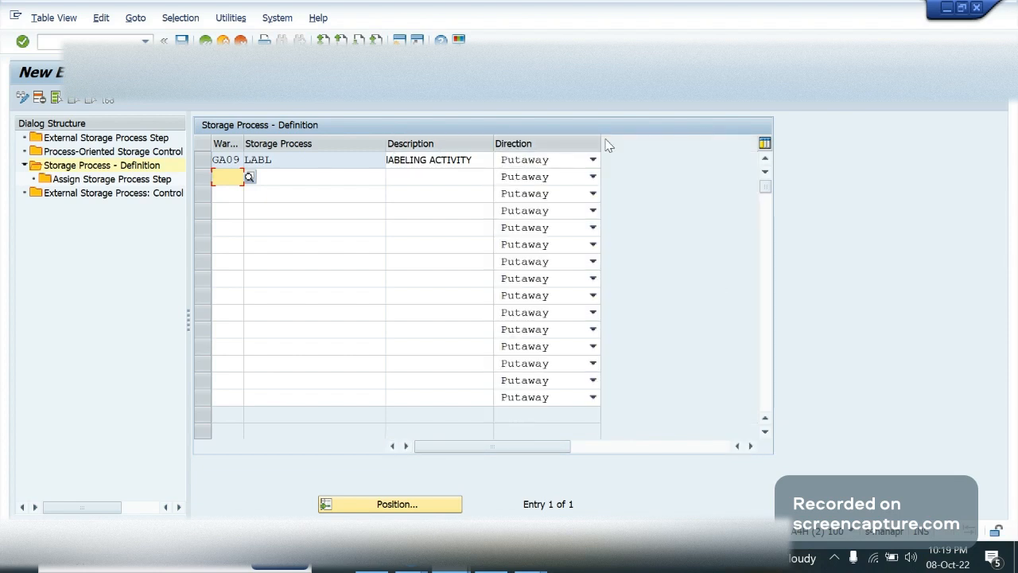
pyautogui.click(248, 160)
pyautogui.moveTo(297, 159); pyautogui.dragTo(233, 159)
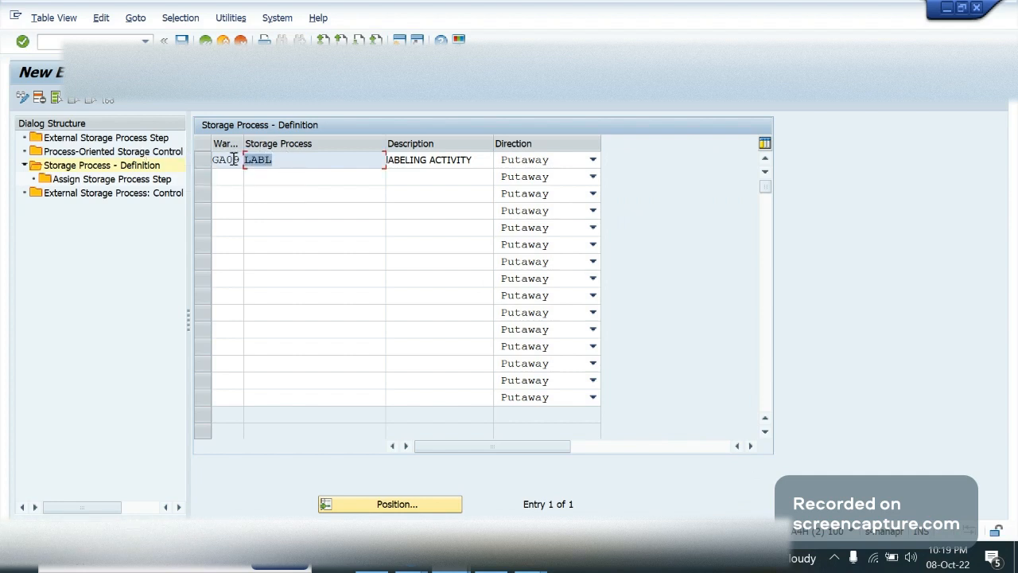
pyautogui.click(182, 40)
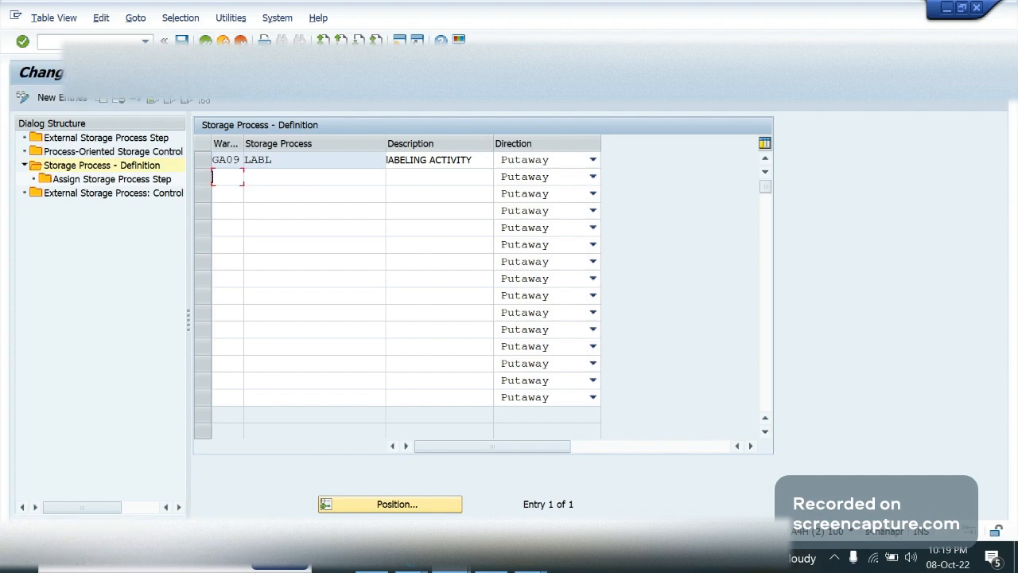
pyautogui.doubleClick(106, 138)
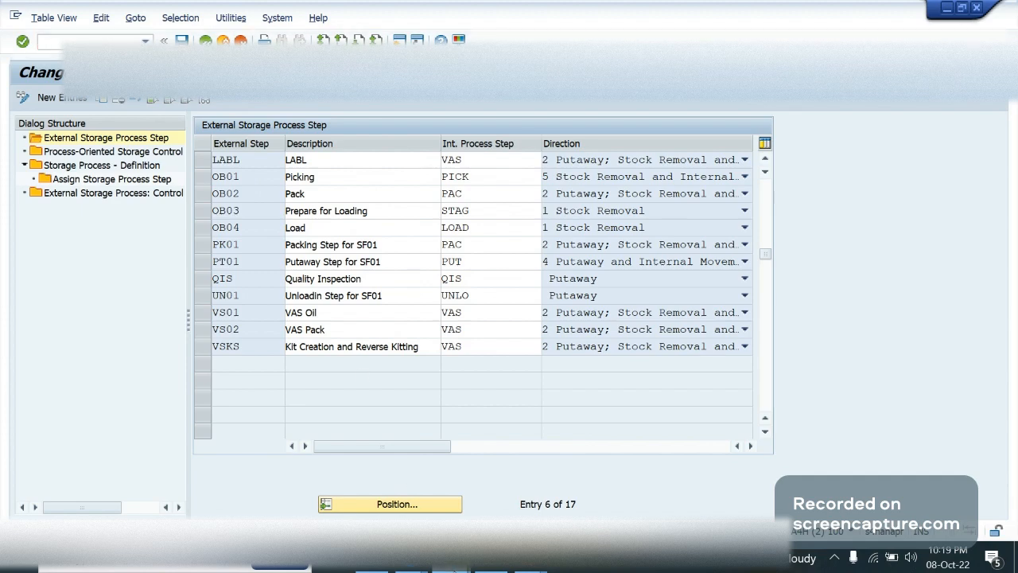
# Switch to the session with the inbound staging area determination and start the customizing transaction with /nspro
pyautogui.moveTo(577, 479)
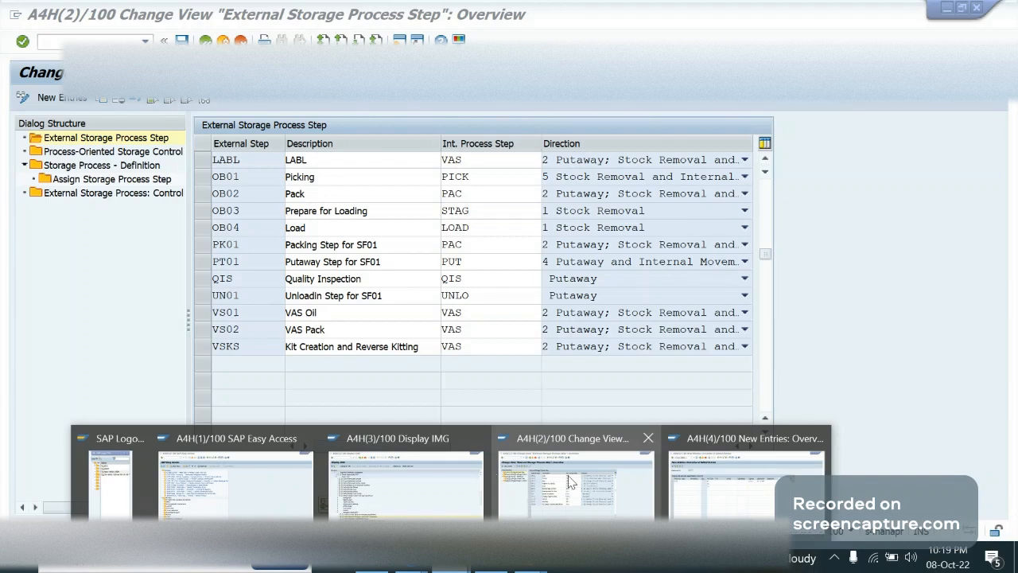
pyautogui.click(737, 487)
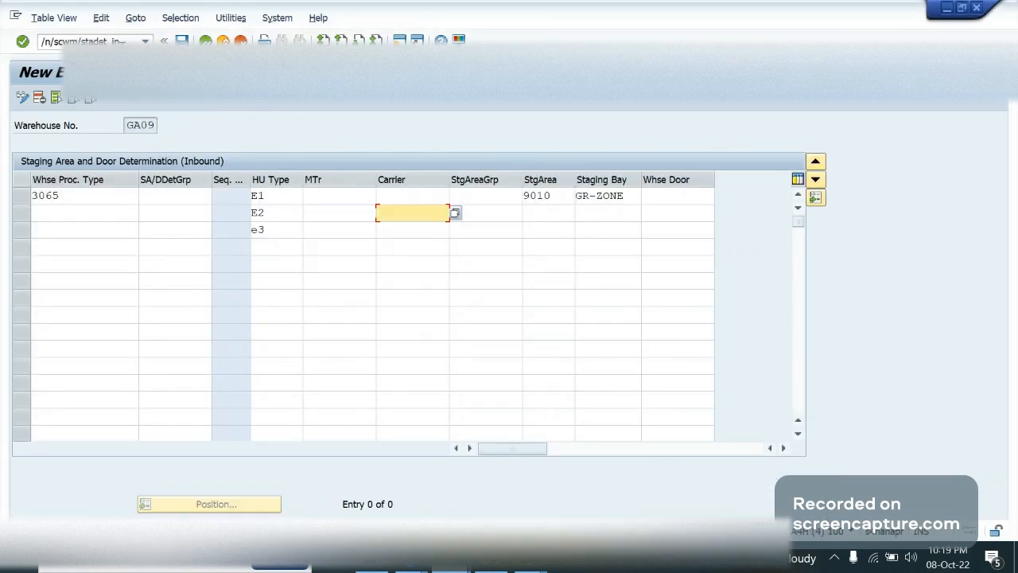
pyautogui.click(122, 42)
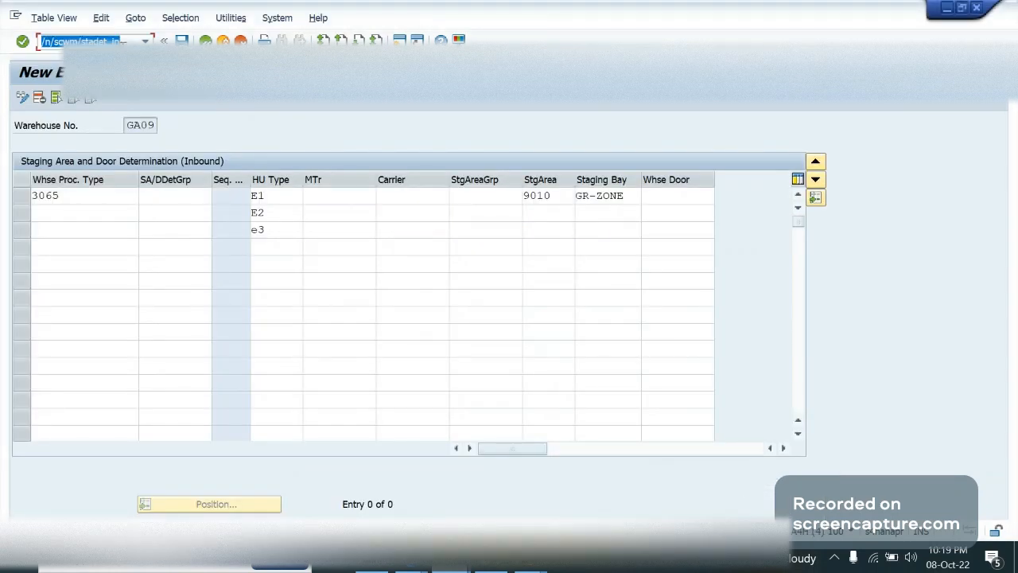
pyautogui.write('/n/scwm/')
pyautogui.press('BackSpace')
pyautogui.press('BackSpace')
pyautogui.press('BackSpace')
pyautogui.press('BackSpace')
pyautogui.press('BackSpace')
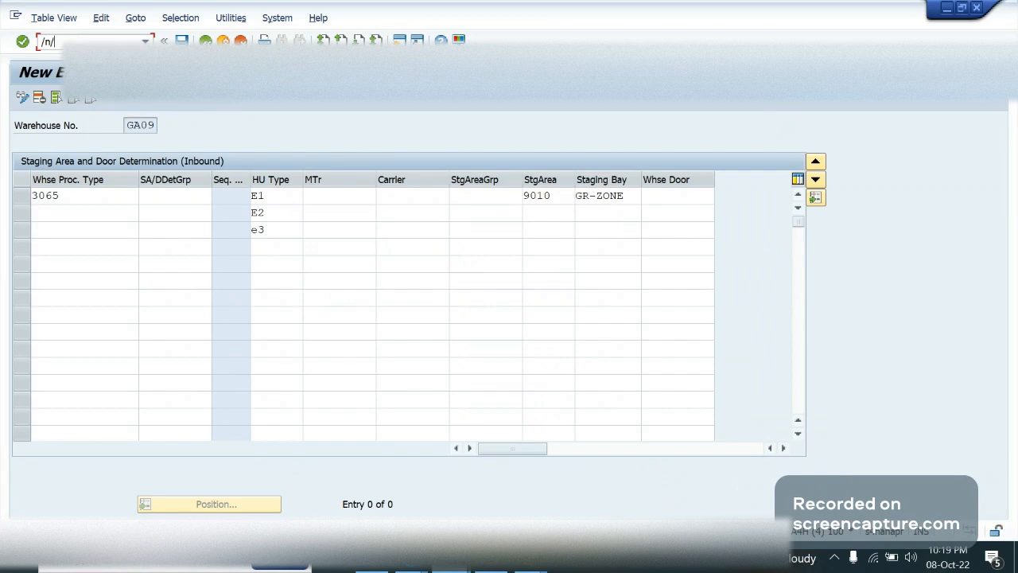
pyautogui.press('BackSpace')
pyautogui.write('spro')
pyautogui.press('Return')
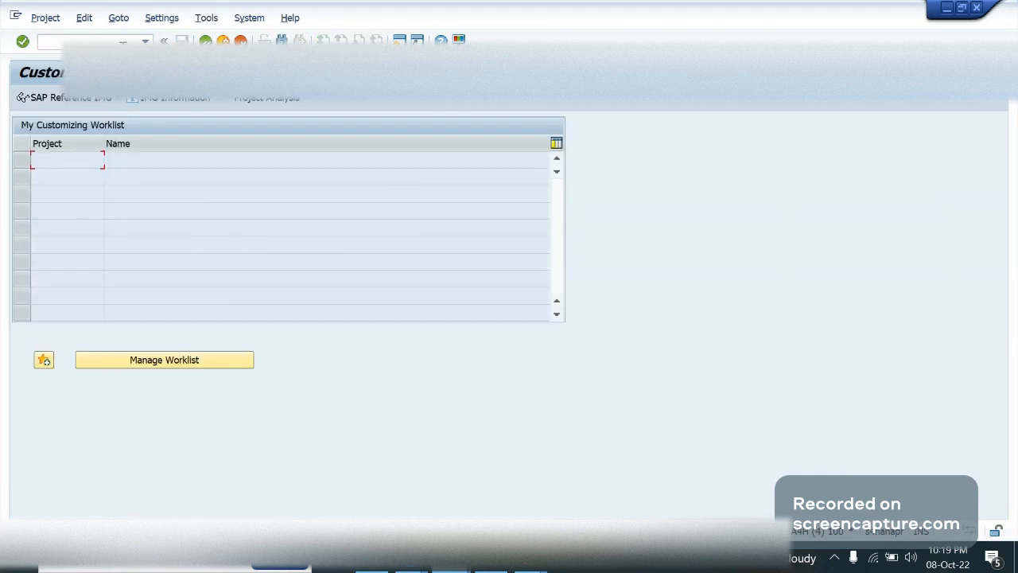
# Display the SAP Reference IMG and expand Master Data under SCM Extended Warehouse Management
pyautogui.click(80, 99)
pyautogui.press('Down')
pyautogui.press('Down')
pyautogui.press('Down')
pyautogui.press('Down')
pyautogui.press('Down')
pyautogui.press('Down')
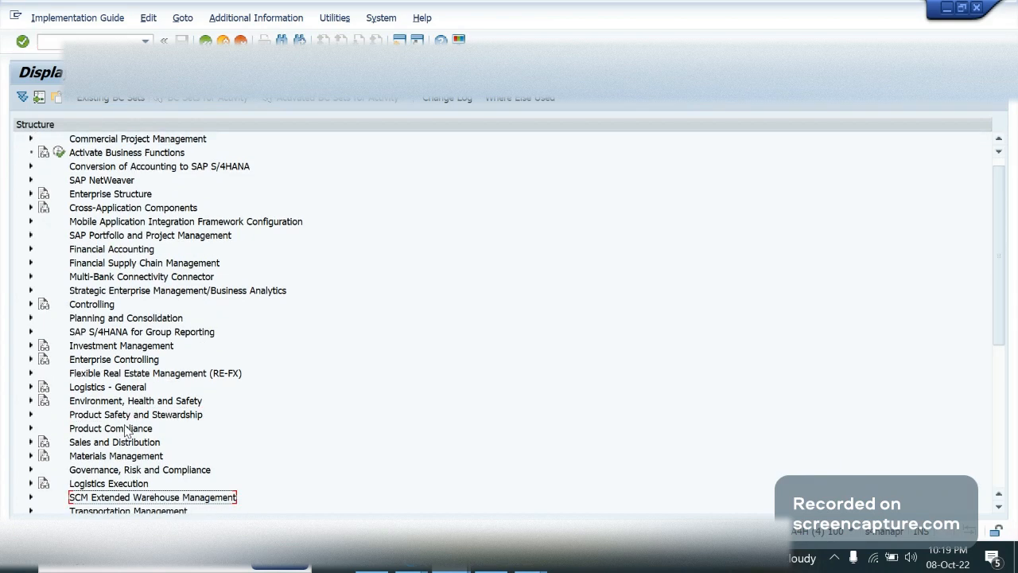
pyautogui.press('Right')
pyautogui.press('Right')
pyautogui.press('Down')
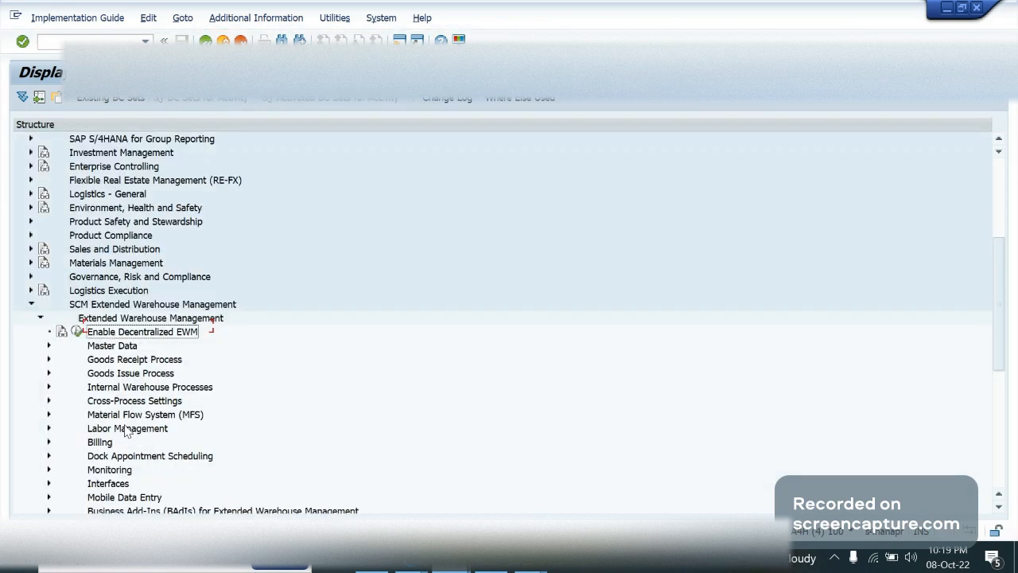
pyautogui.press('Down')
pyautogui.press('Down')
pyautogui.press('Up')
pyautogui.press('Right')
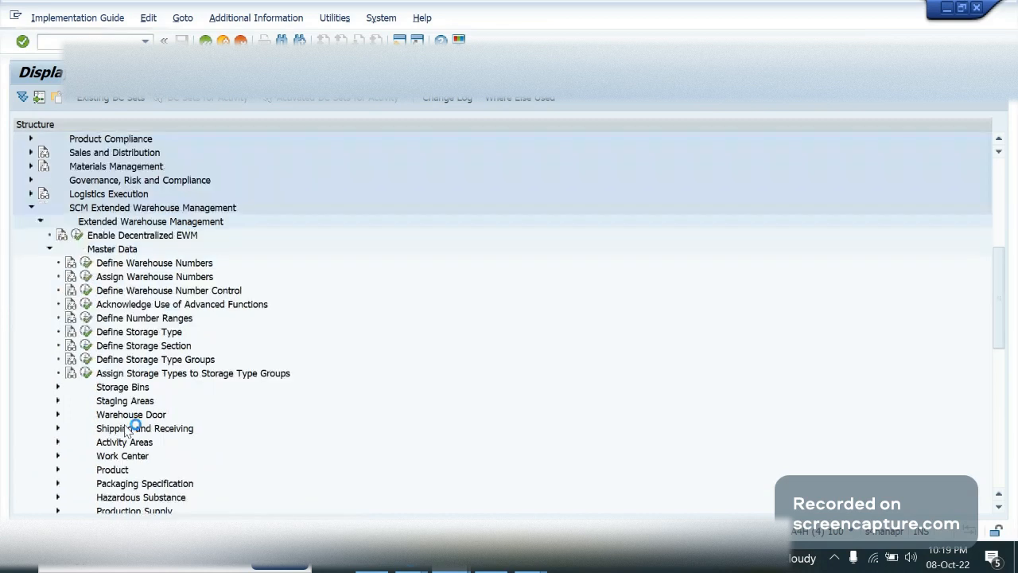
# Open the Define Storage Type activity, look through the storage types of warehouse GA09 and return to the IMG
pyautogui.press('Down')
pyautogui.press('Down')
pyautogui.press('Down')
pyautogui.press('Down')
pyautogui.press('Down')
pyautogui.press('Down')
pyautogui.press('Down')
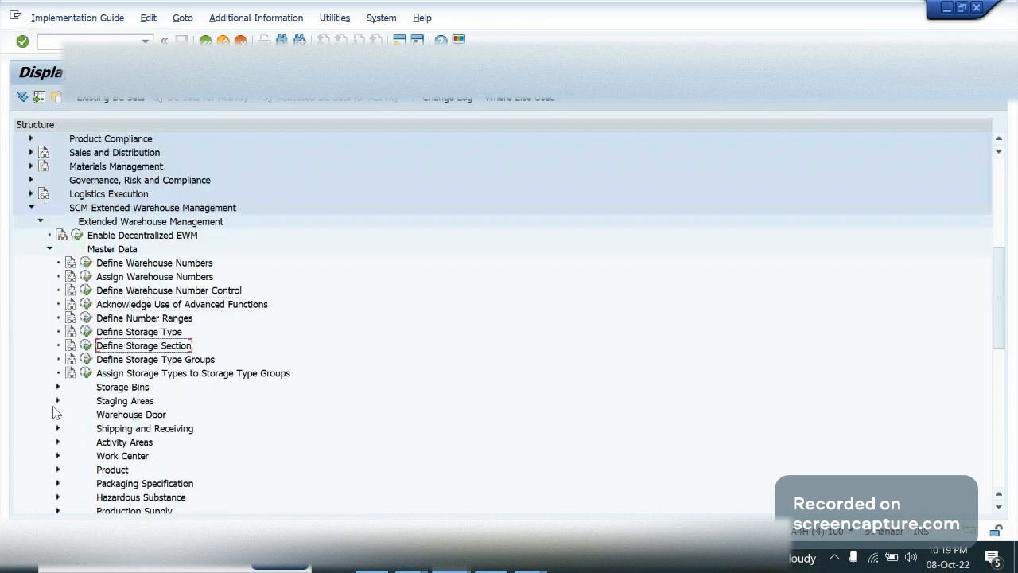
pyautogui.press('Up')
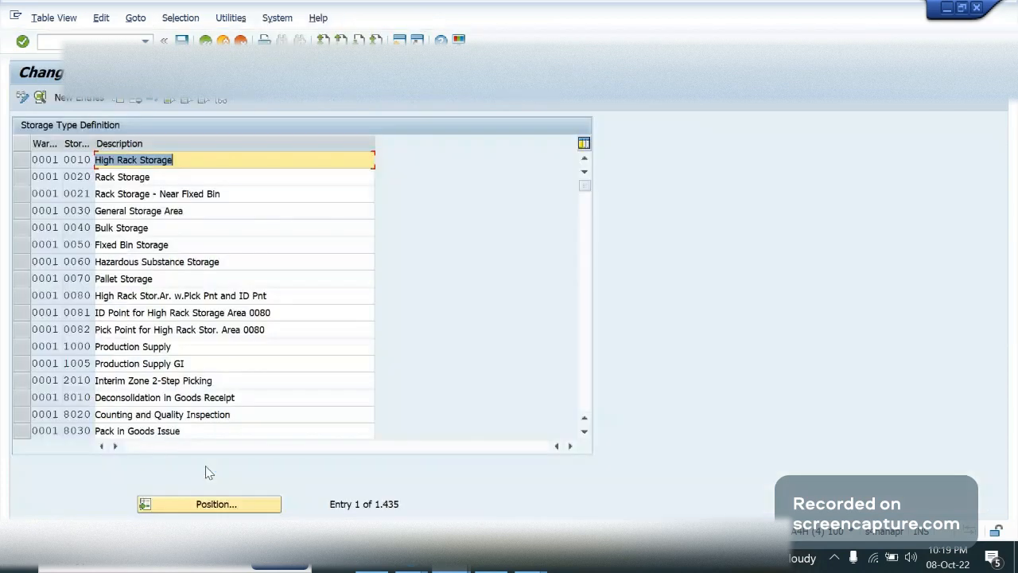
pyautogui.click(211, 503)
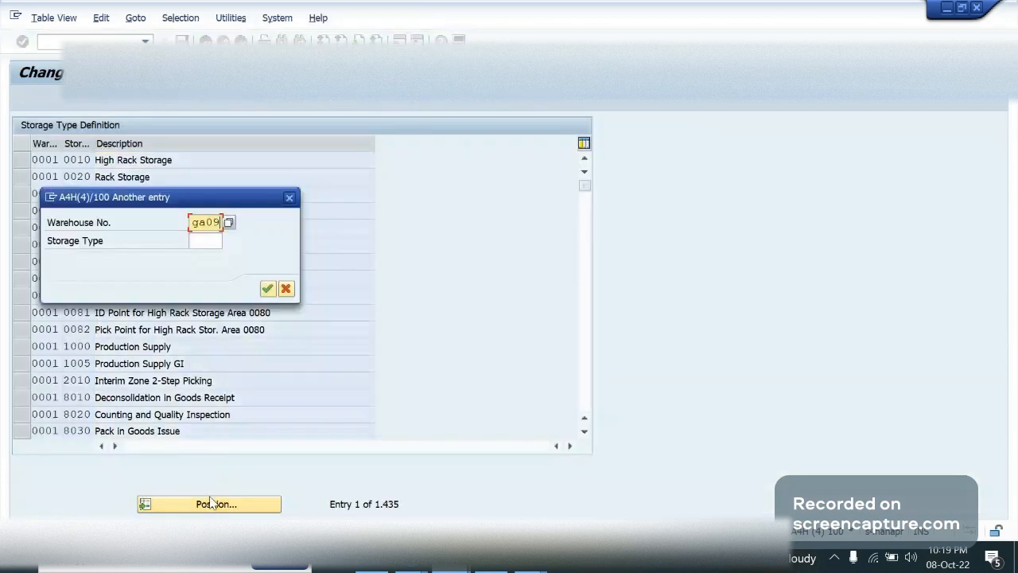
pyautogui.press('Return')
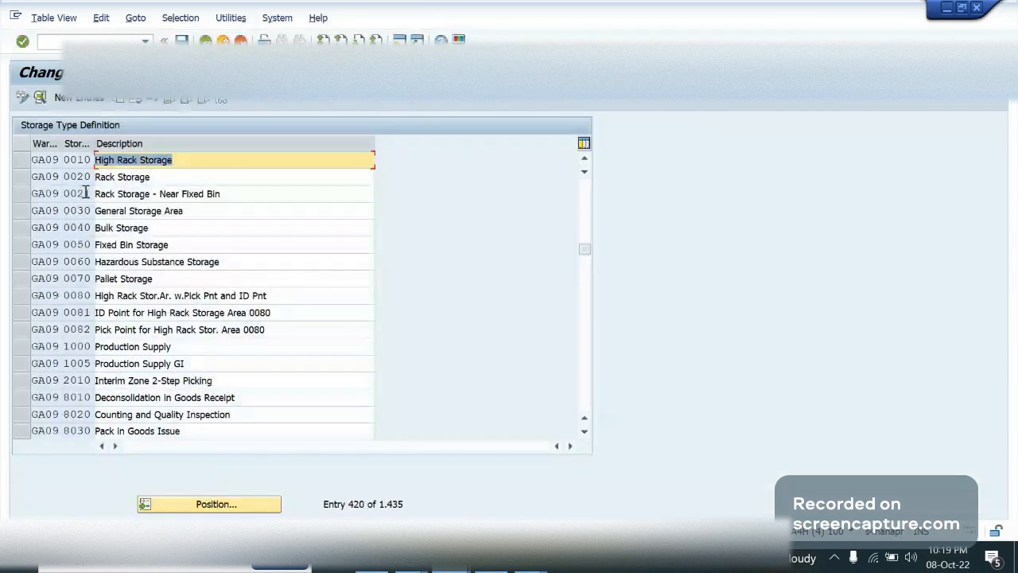
pyautogui.click(173, 244)
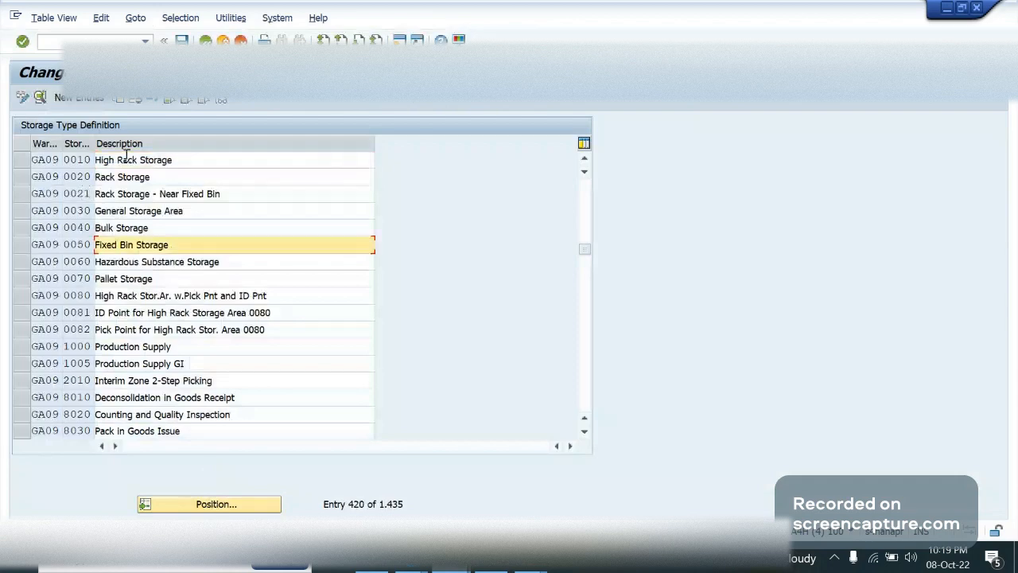
pyautogui.click(205, 40)
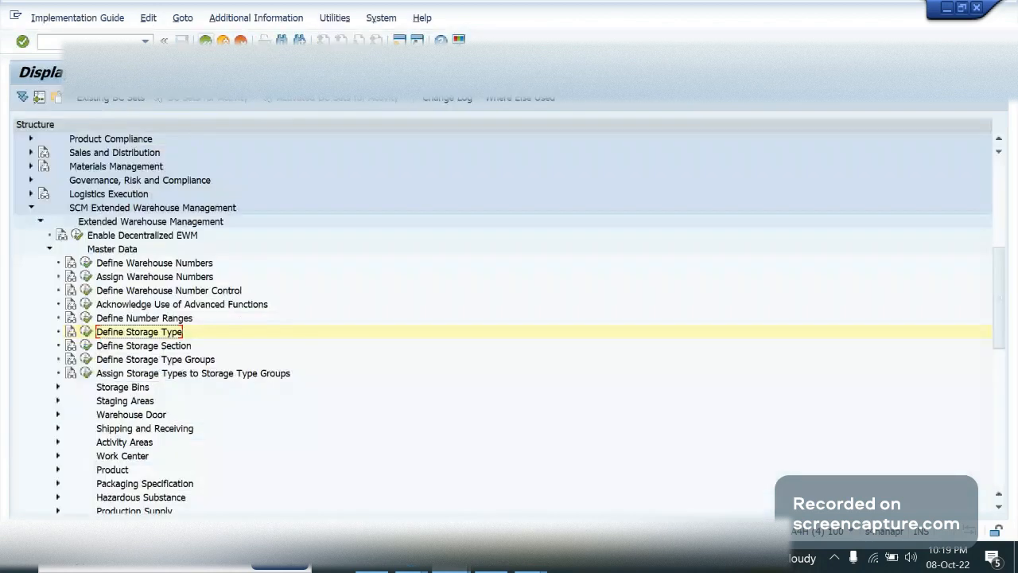
# Collapse Master Data and open Define Warehouse Process Type under Cross-Process Settings, Warehouse Task
pyautogui.doubleClick(117, 250)
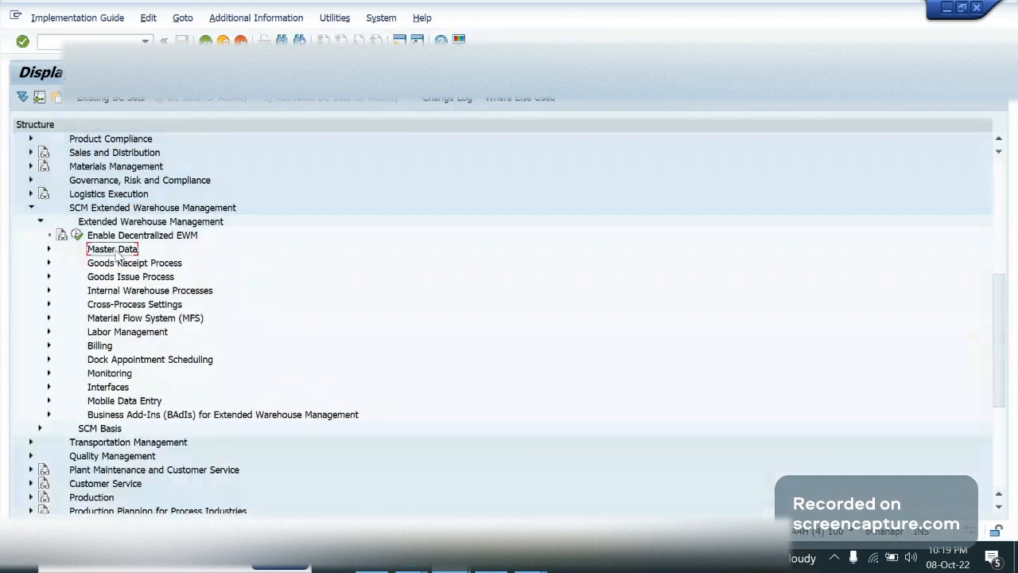
pyautogui.press('Down')
pyautogui.press('Down')
pyautogui.press('Down')
pyautogui.press('Down')
pyautogui.press('Right')
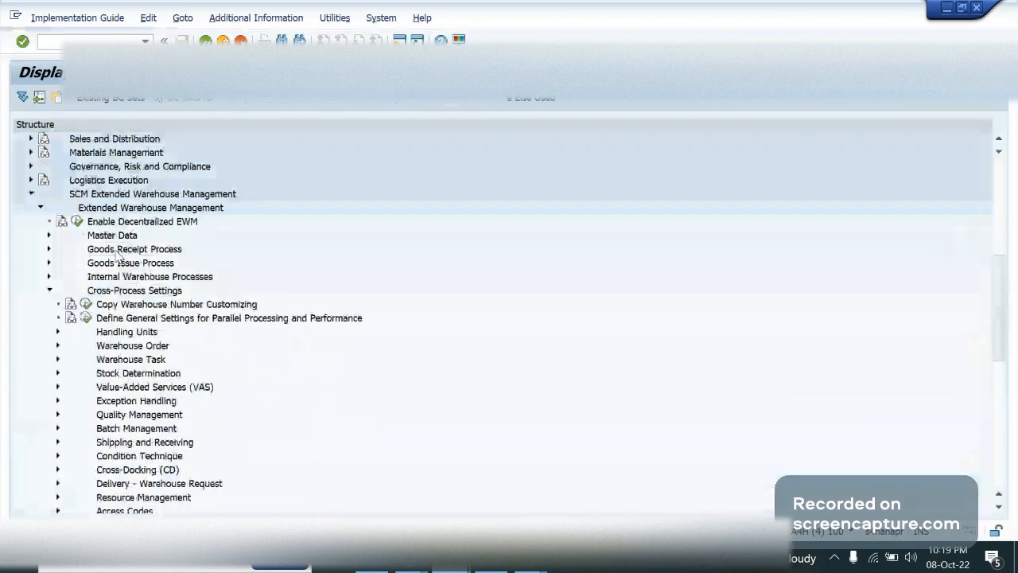
pyautogui.press('Down')
pyautogui.press('Down')
pyautogui.press('Down')
pyautogui.press('Down')
pyautogui.press('Down')
pyautogui.press('Right')
pyautogui.press('Down')
pyautogui.press('Down')
pyautogui.press('Down')
pyautogui.press('Down')
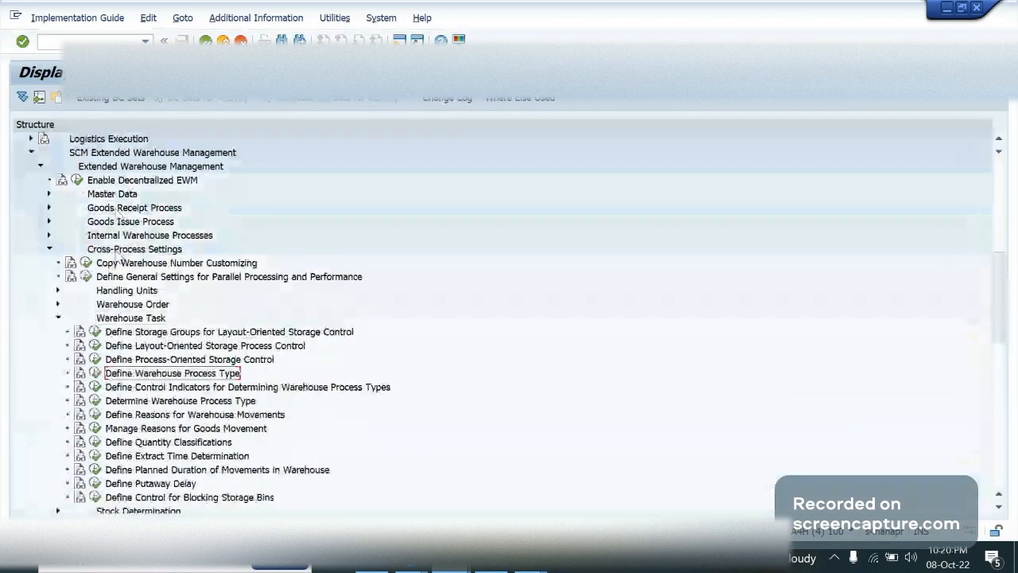
pyautogui.click(95, 373)
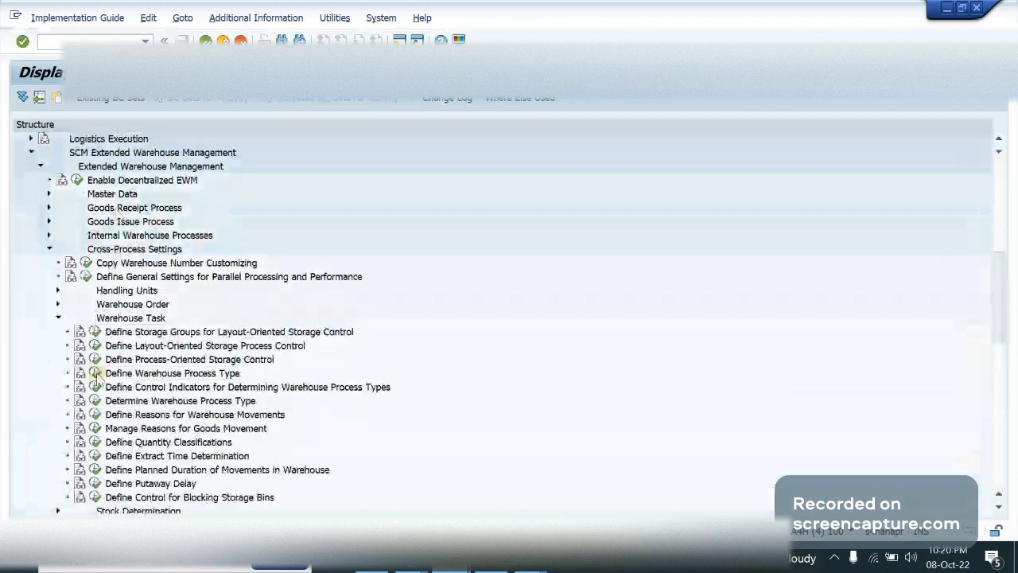
# Position the warehouse process type list at GA09 and select process type 1011, Putaway with Storage Process
pyautogui.click(193, 509)
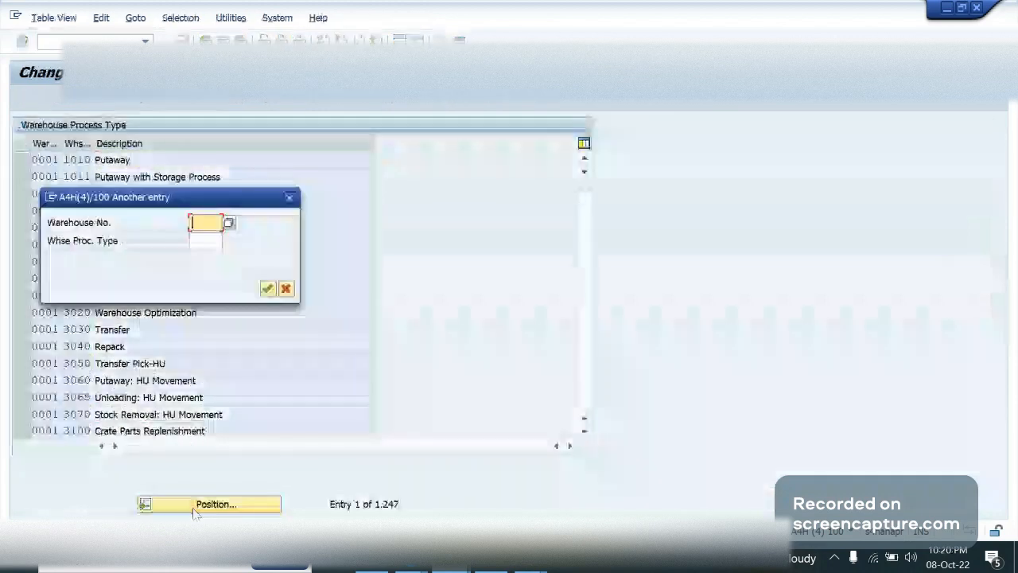
pyautogui.write('ga09')
pyautogui.press('Return')
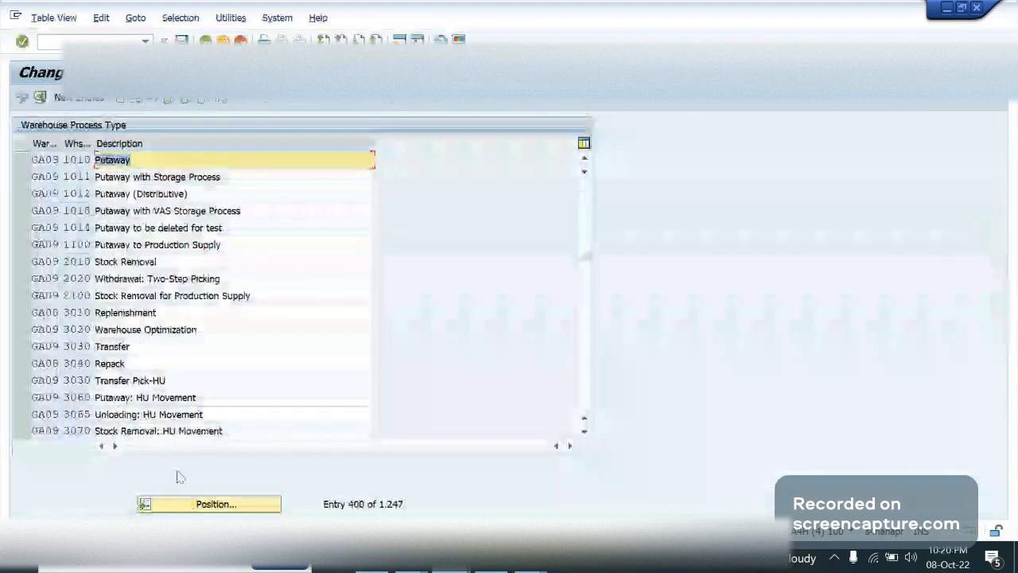
pyautogui.click(154, 180)
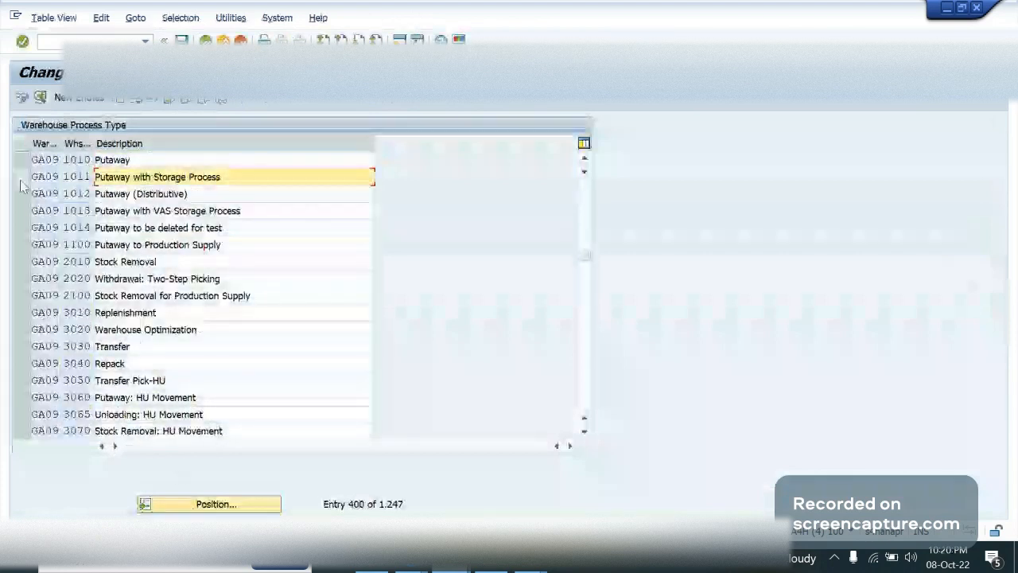
pyautogui.click(22, 178)
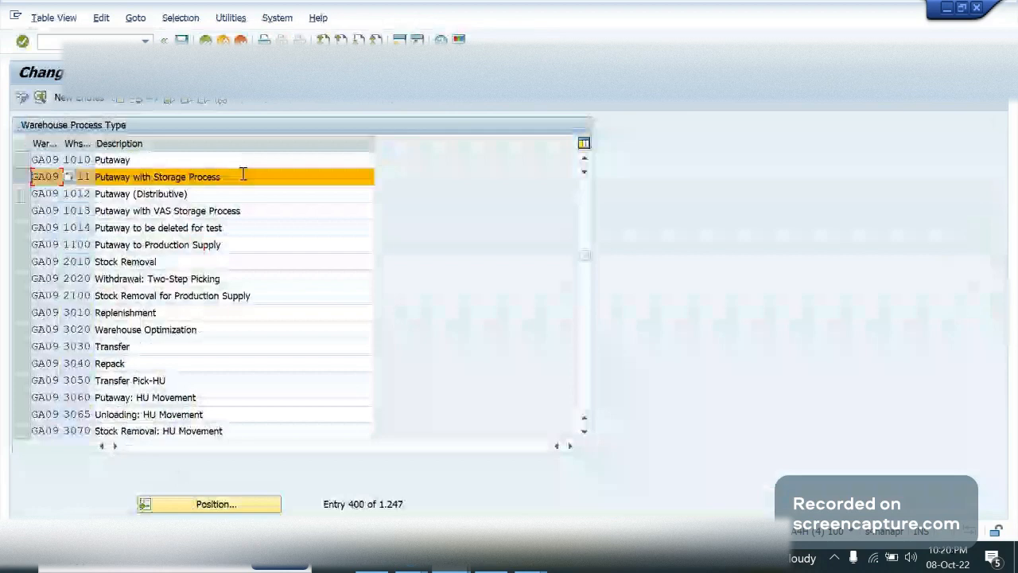
pyautogui.click(244, 174)
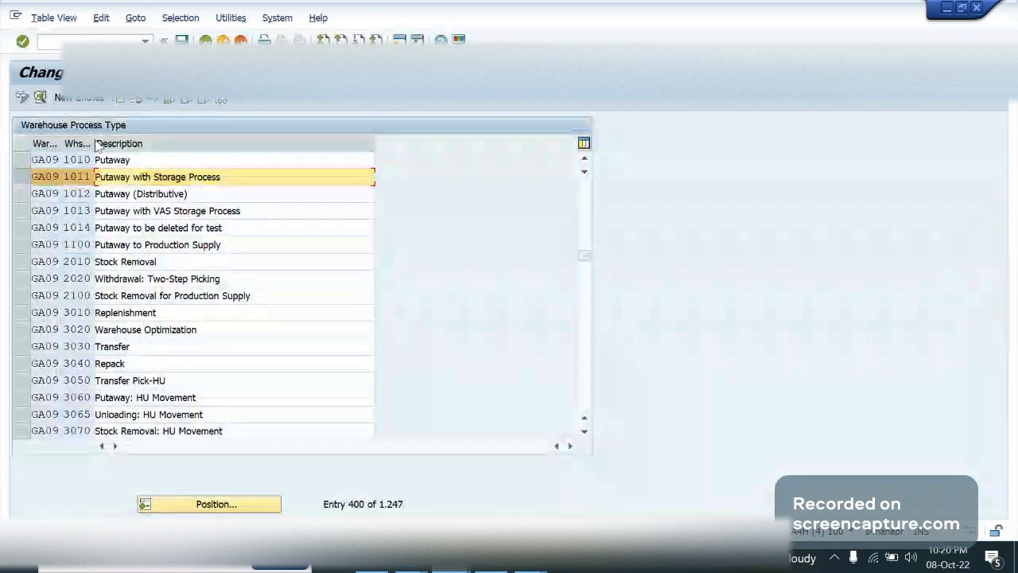
# Copy warehouse process type 1011 of GA09 as LABL with the description "Putaway with LABL Storage Process"
pyautogui.click(119, 103)
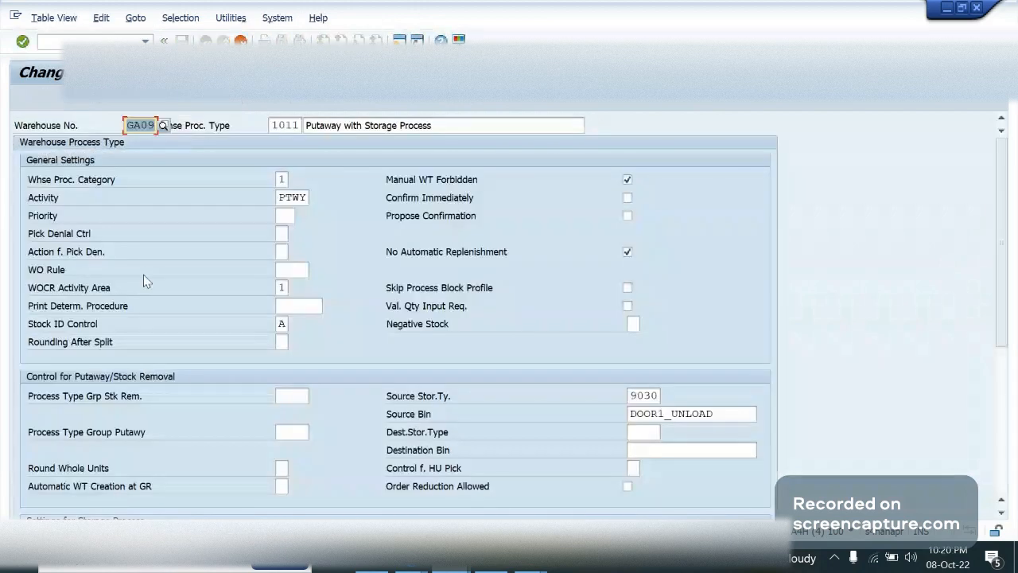
pyautogui.press('Tab')
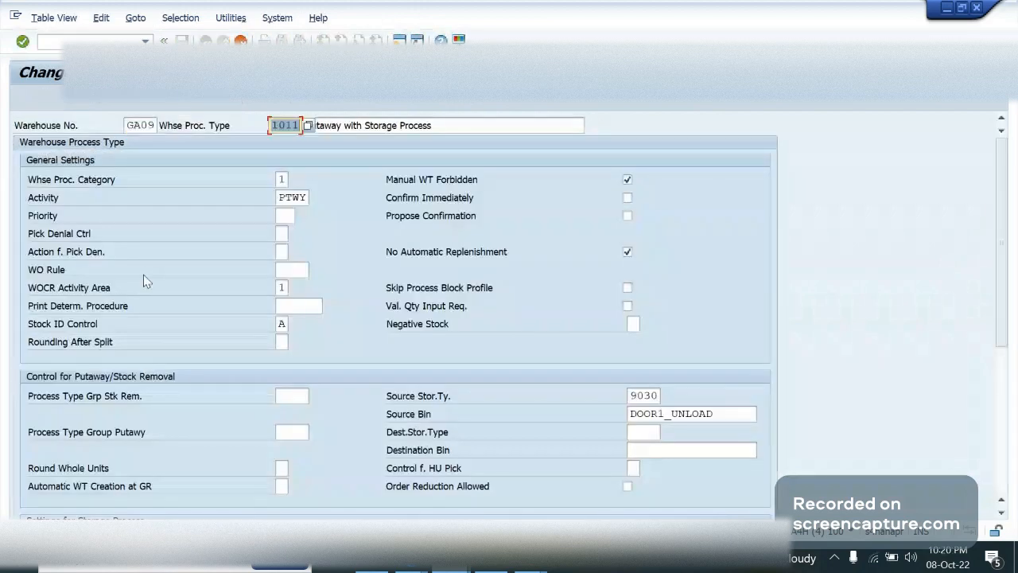
pyautogui.write('LABL')
pyautogui.press('Tab')
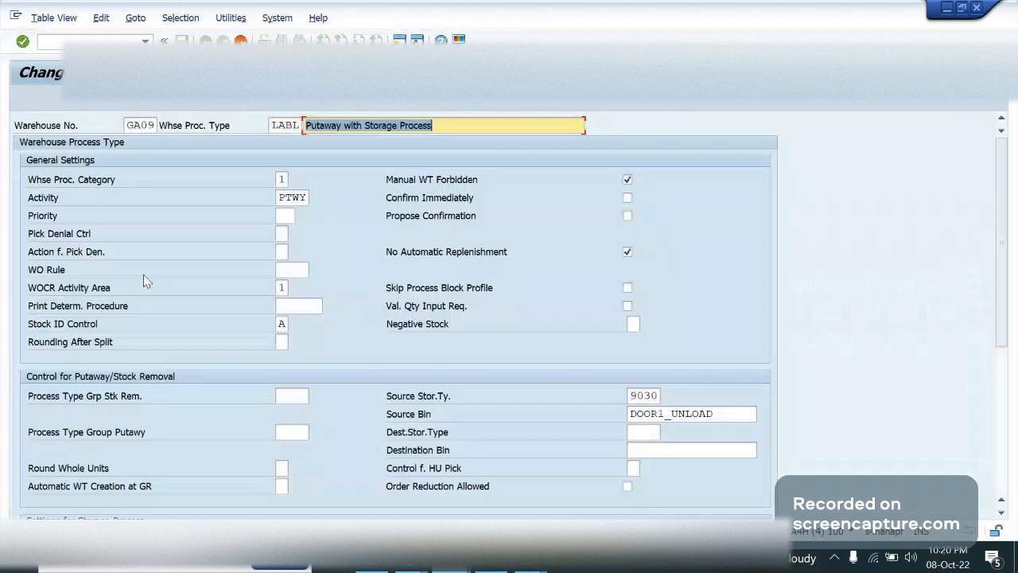
pyautogui.moveTo(392, 125); pyautogui.dragTo(365, 127)
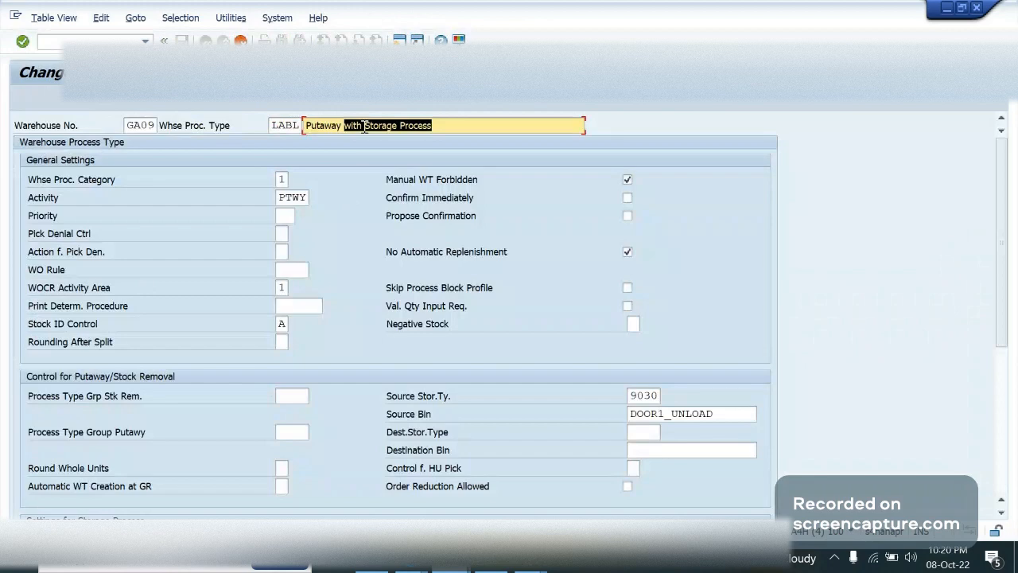
pyautogui.click(364, 127)
pyautogui.write('LABL')
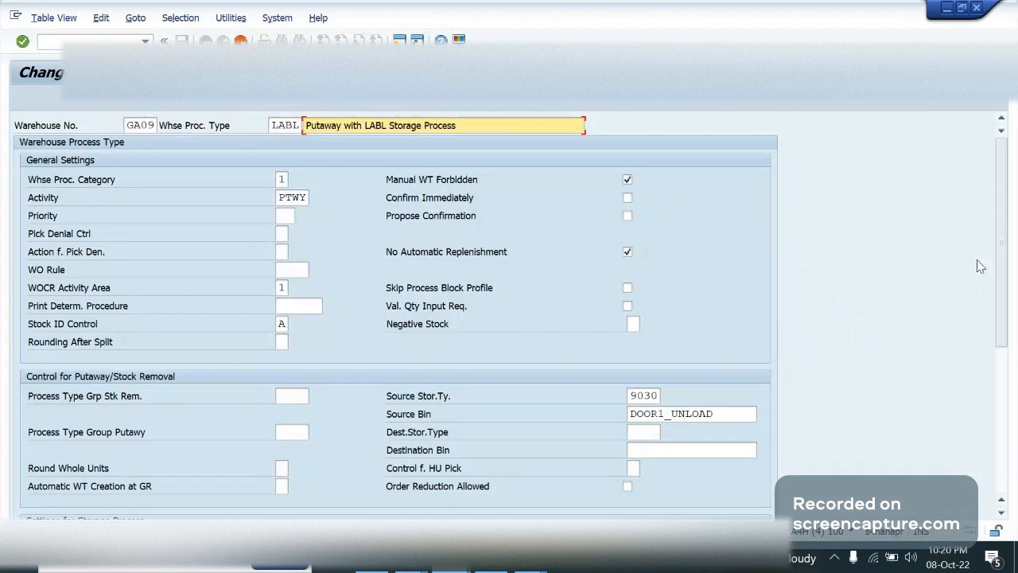
# Change the source bin of process type LABL to DOOR1
pyautogui.scroll(-2, 1003, 318)
pyautogui.scroll(-2, 1008, 334)
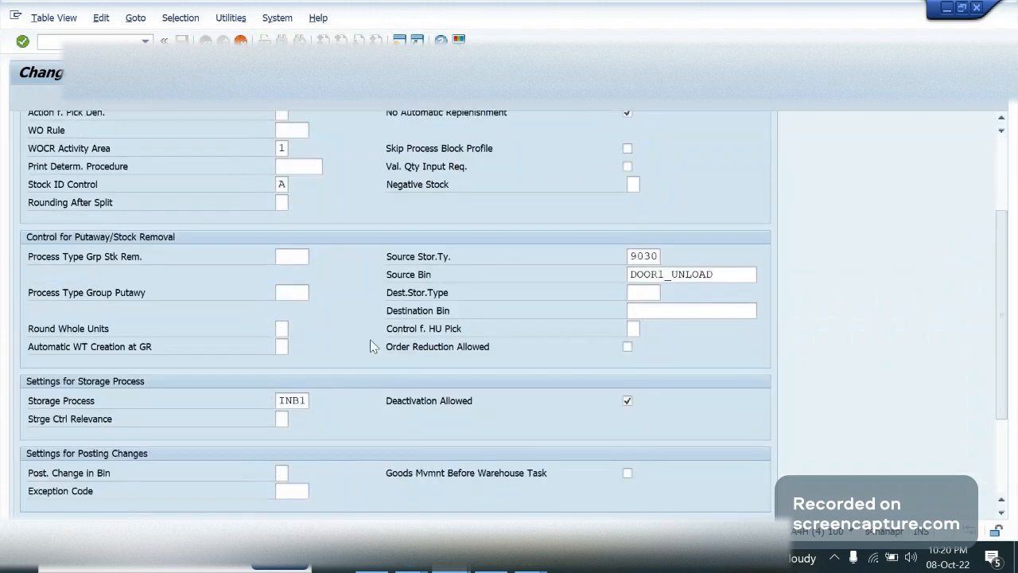
pyautogui.click(701, 271)
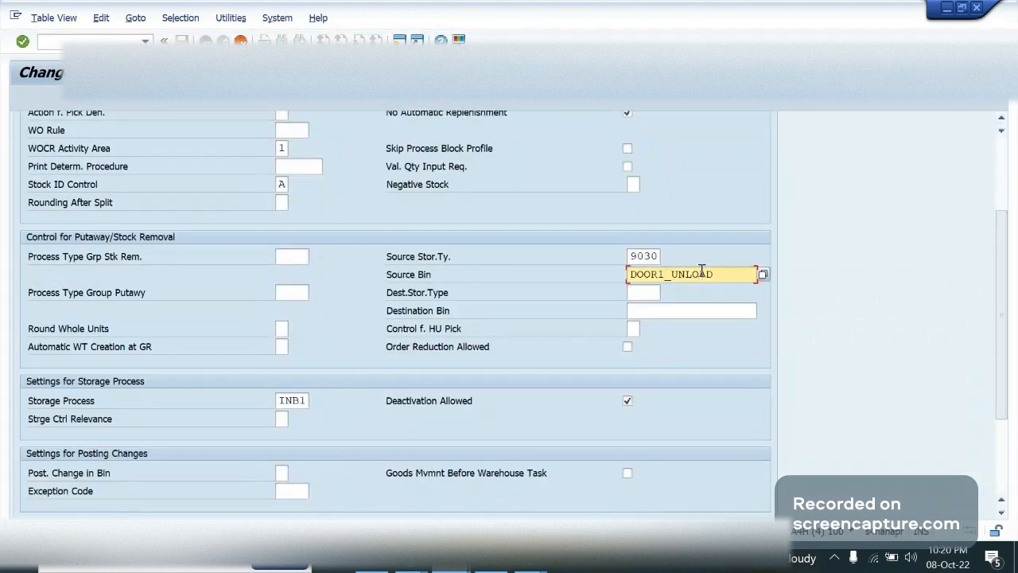
pyautogui.click(744, 275)
pyautogui.press('BackSpace')
pyautogui.press('BackSpace')
pyautogui.press('BackSpace')
pyautogui.press('BackSpace')
pyautogui.press('BackSpace')
pyautogui.press('BackSpace')
pyautogui.press('BackSpace')
# Set the storage process of the new process type to LABL and confirm the entry
pyautogui.click(309, 402)
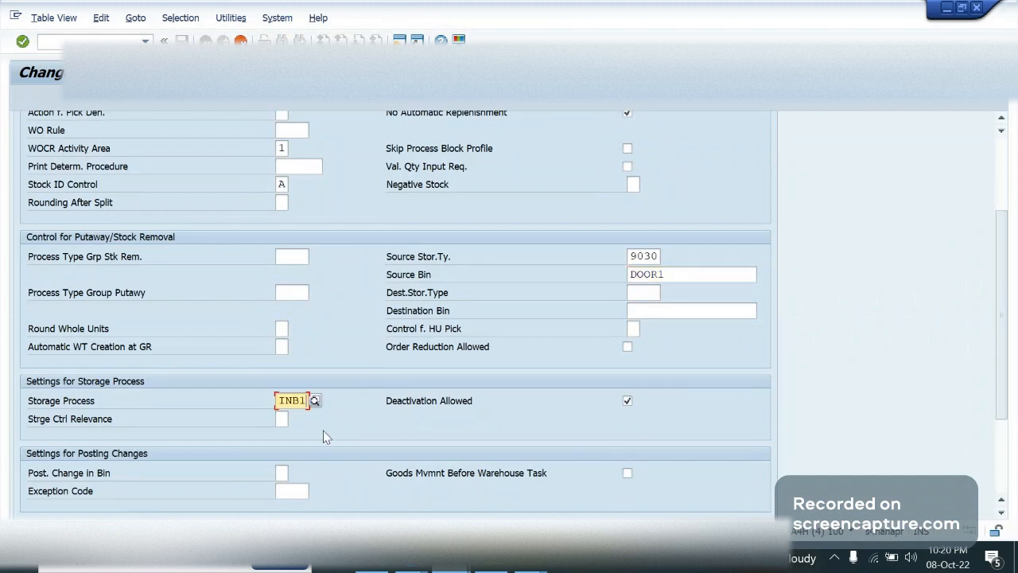
pyautogui.press('BackSpace')
pyautogui.press('BackSpace')
pyautogui.press('BackSpace')
pyautogui.press('BackSpace')
pyautogui.write('LAB')
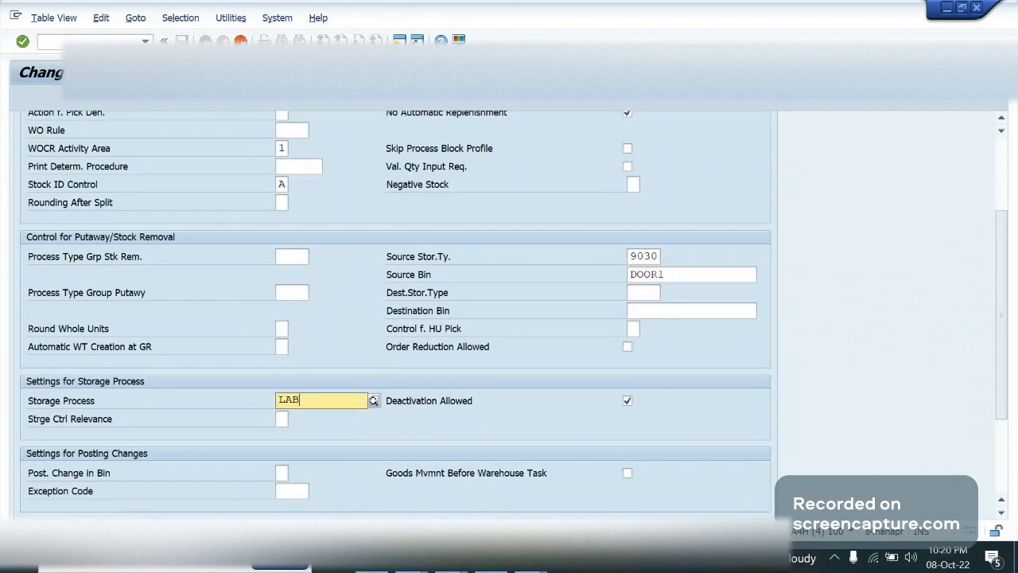
pyautogui.write('L')
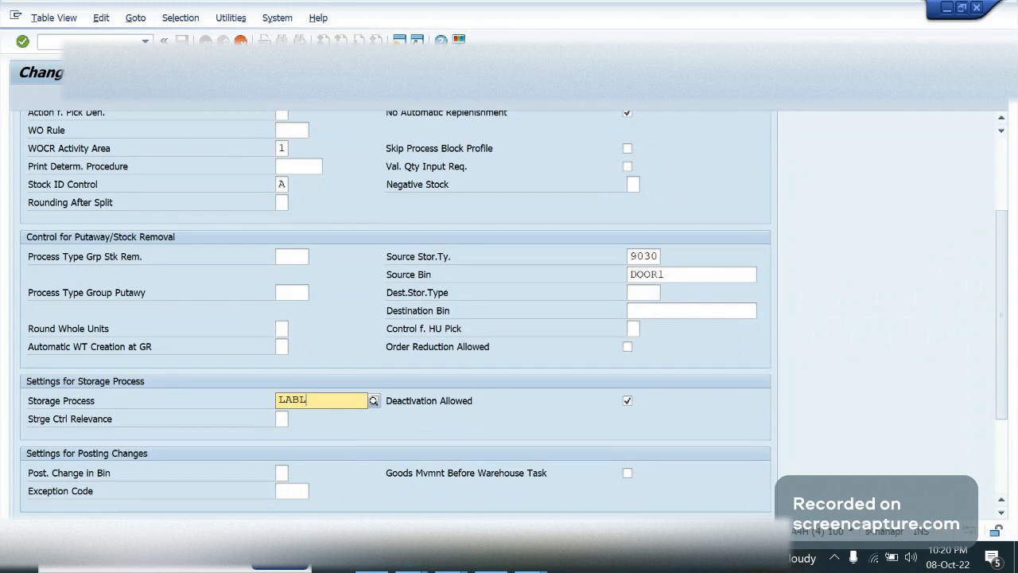
pyautogui.press('Return')
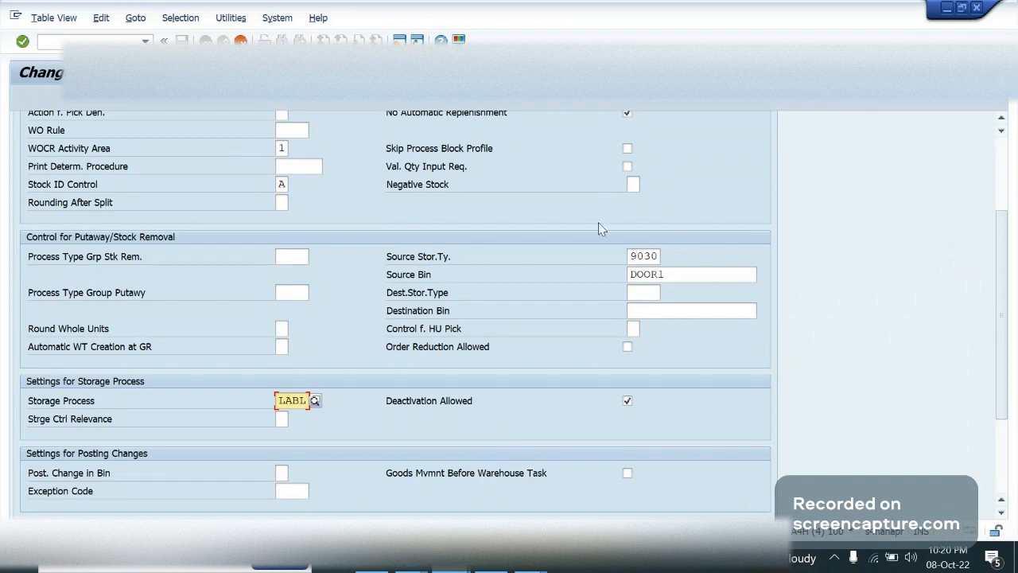
# Open a new session, start Create Storage Bin with /n/scwm/ls01 and enter bin DOOR1 for warehouse GA09
pyautogui.click(662, 272)
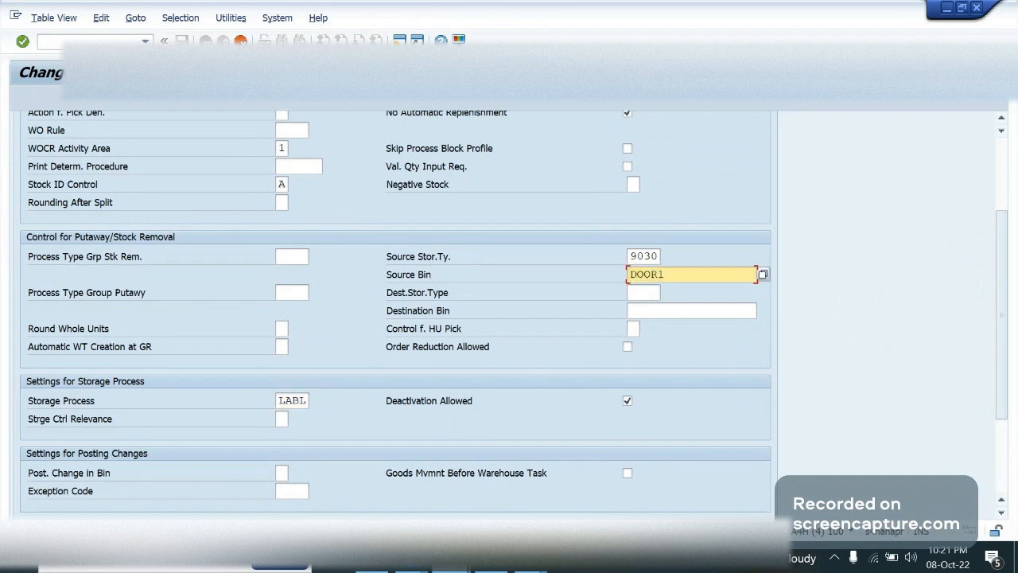
pyautogui.click(399, 39)
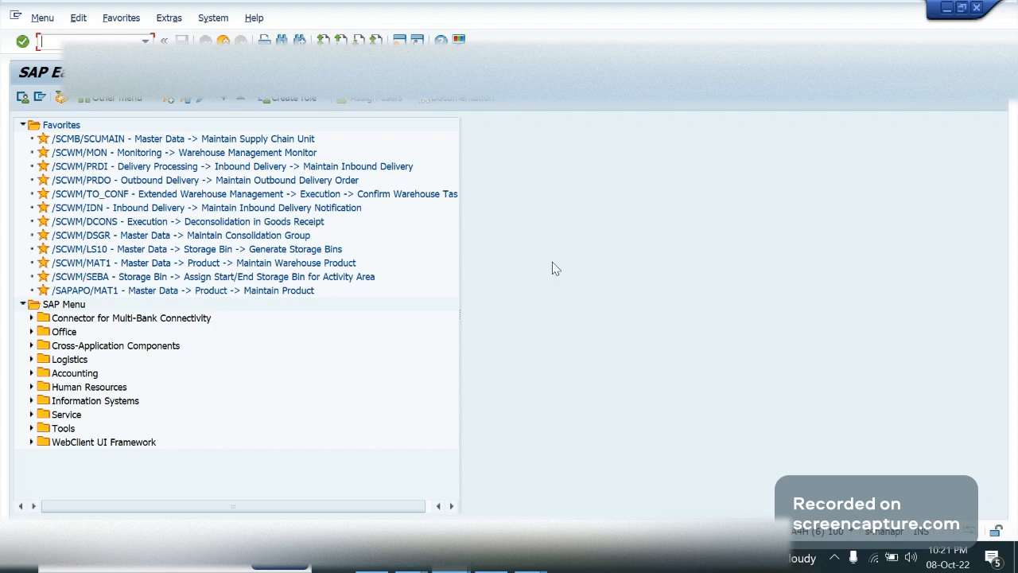
pyautogui.write('/n/scwm/ls01')
pyautogui.press('Return')
pyautogui.press('Tab')
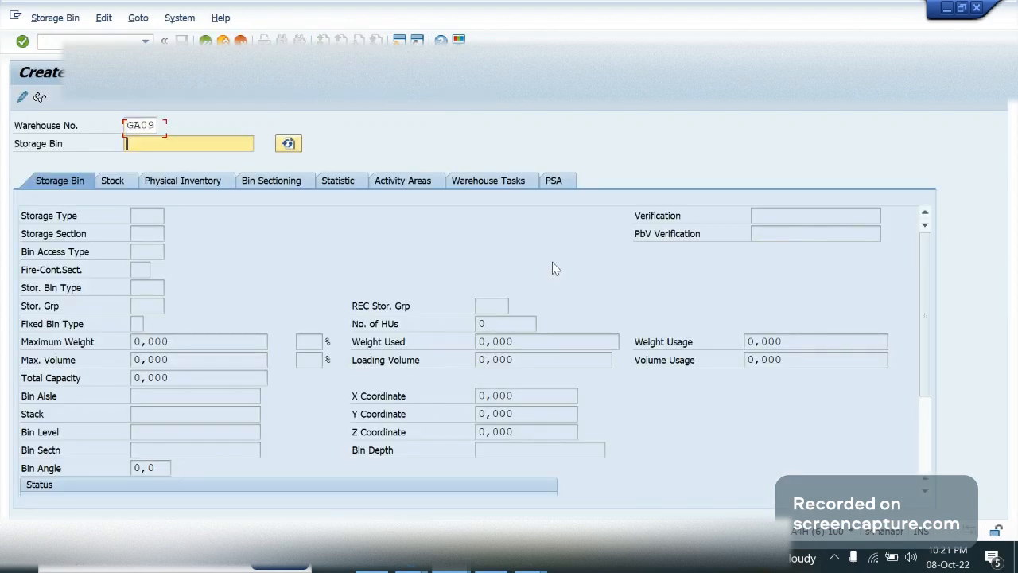
pyautogui.write('door1')
pyautogui.hotkey('alt', 'Tab')
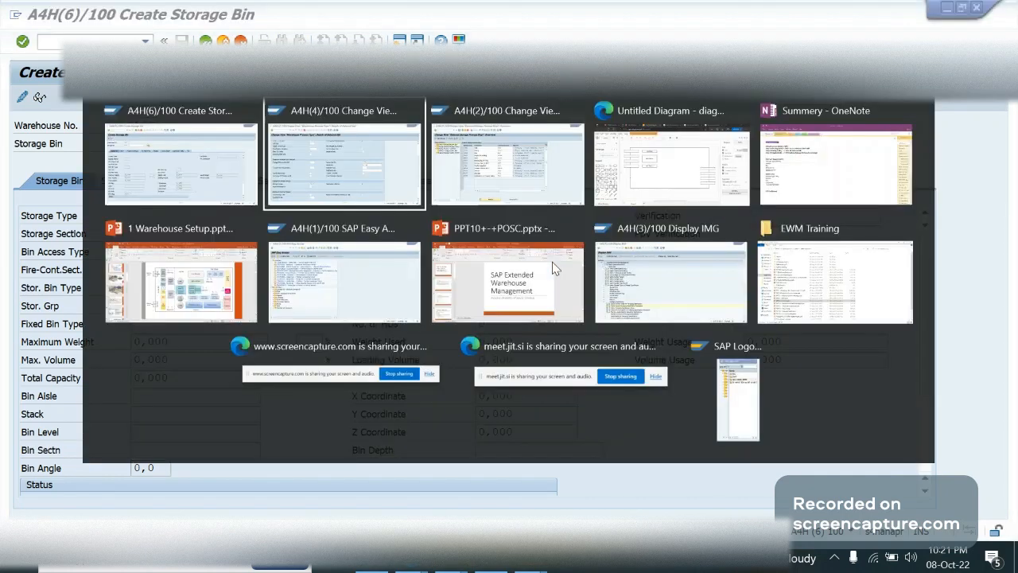
pyautogui.hotkey('alt', 'Tab')
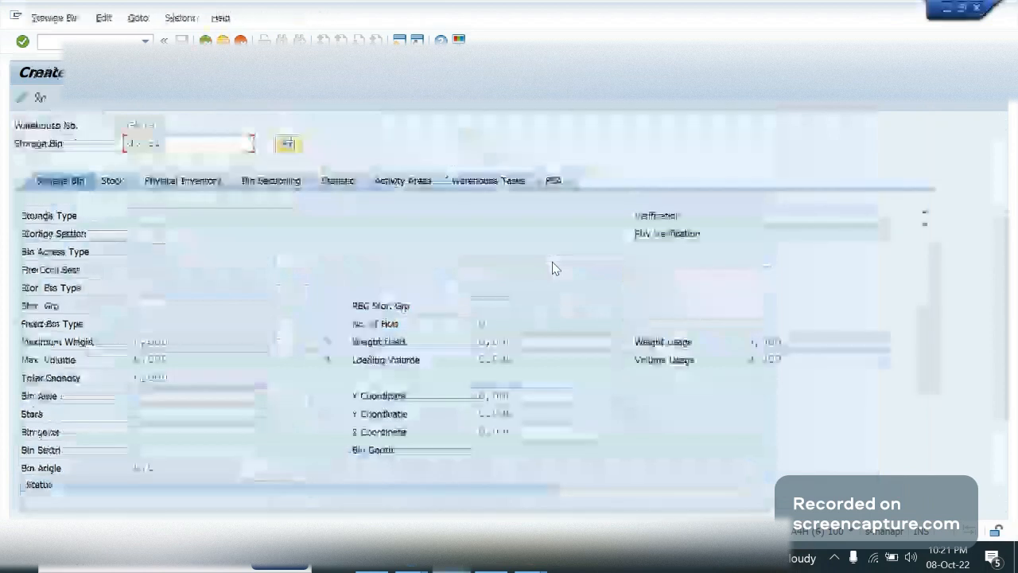
# Assign storage type 9030 and storage section 0001 to bin DOOR1, save it and return to the start screen
pyautogui.press('Return')
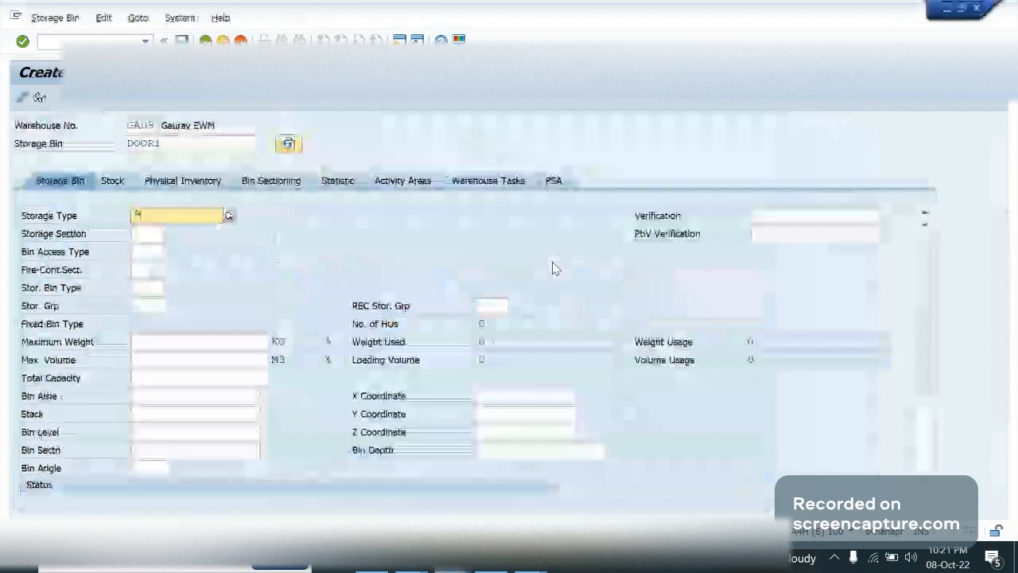
pyautogui.write('9030')
pyautogui.press('Tab')
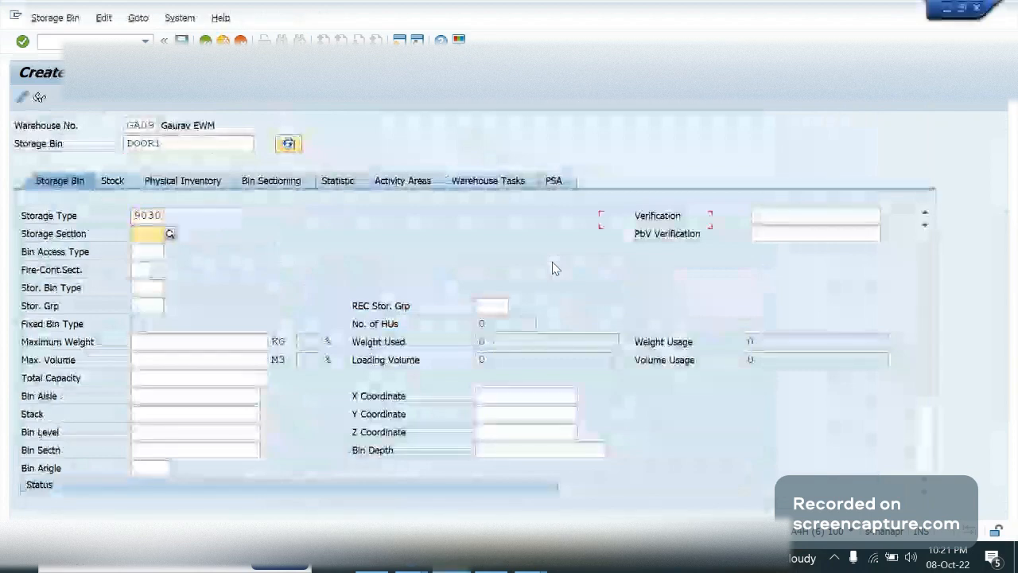
pyautogui.press('Return')
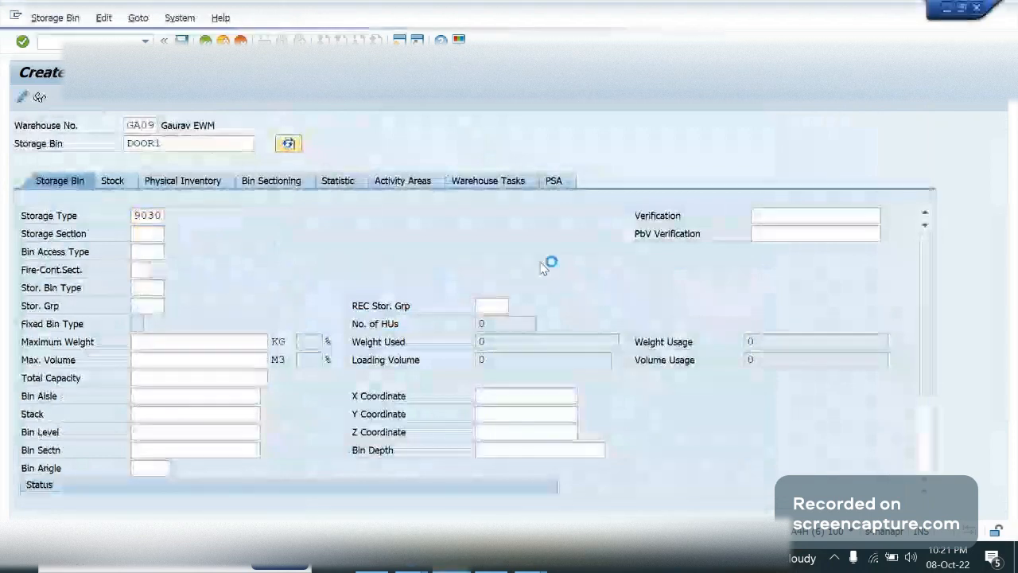
pyautogui.doubleClick(197, 100)
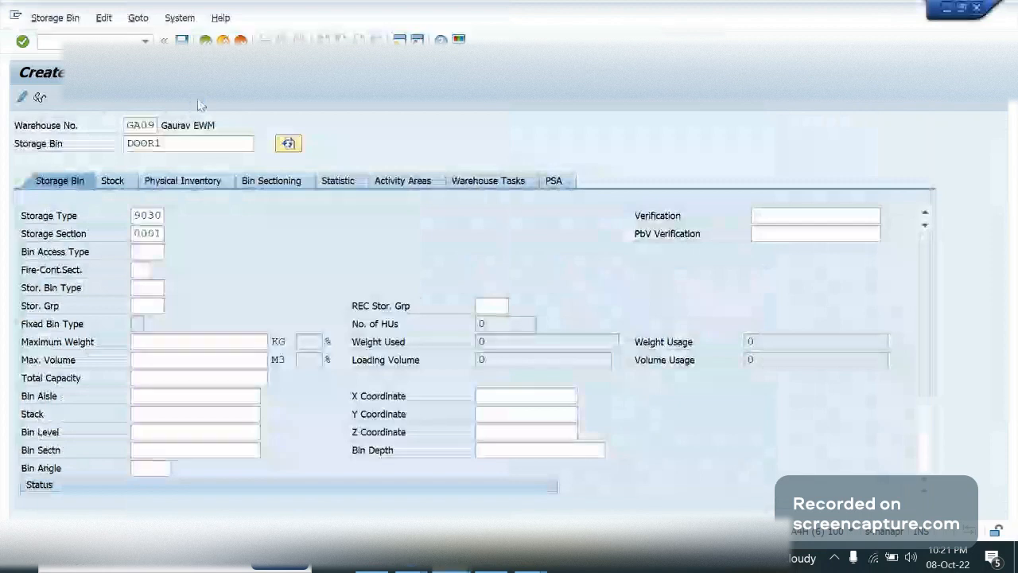
pyautogui.press('Return')
pyautogui.hotkey('ctrl', 's')
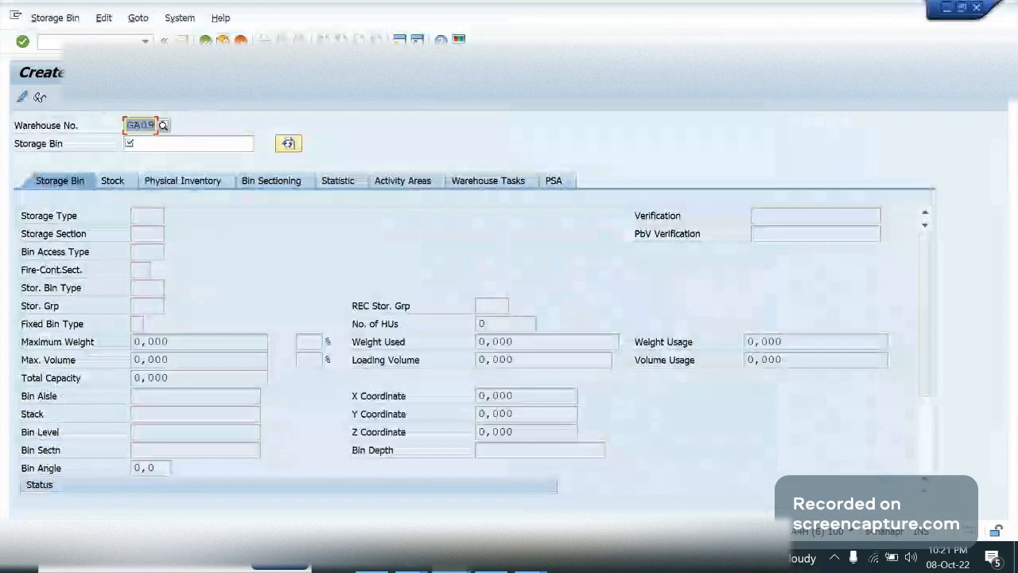
pyautogui.press('F3')
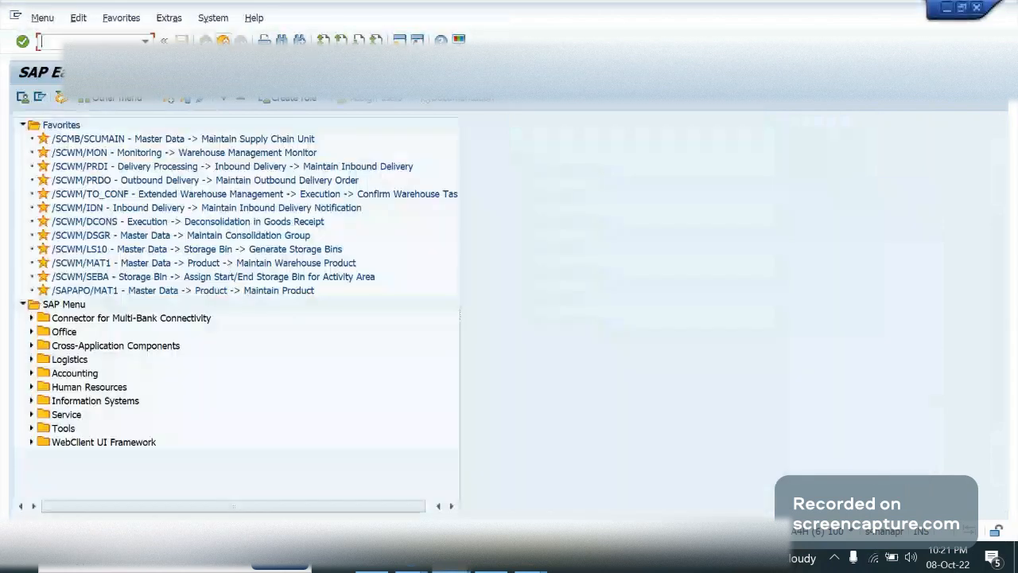
# Open inbound staging area and door determination with /n/scwm/stadet_in, view the new entries table for GA09 and leave it
pyautogui.write('/n/scwm/')
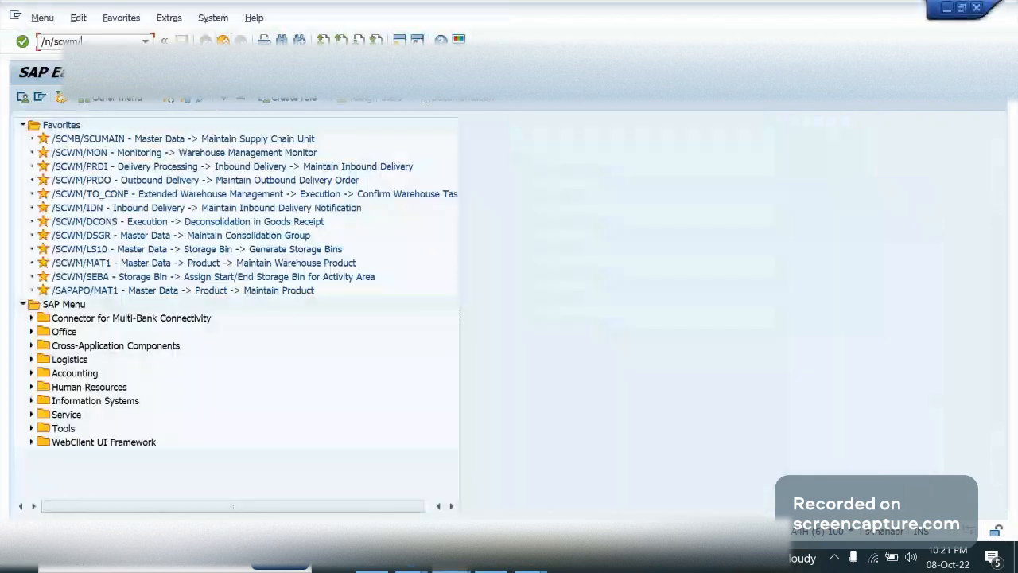
pyautogui.write('stadet_in')
pyautogui.press('Return')
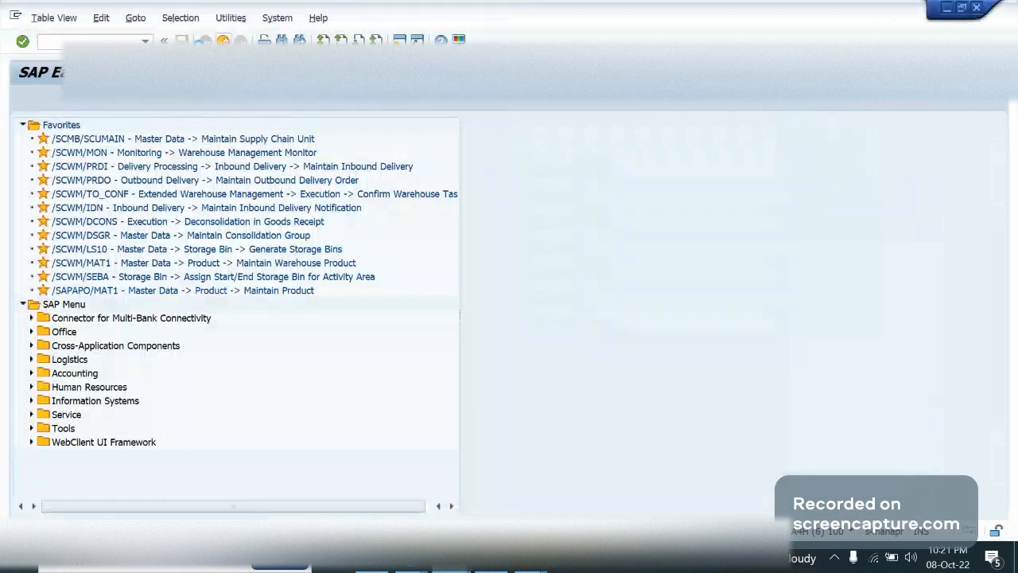
pyautogui.click(71, 99)
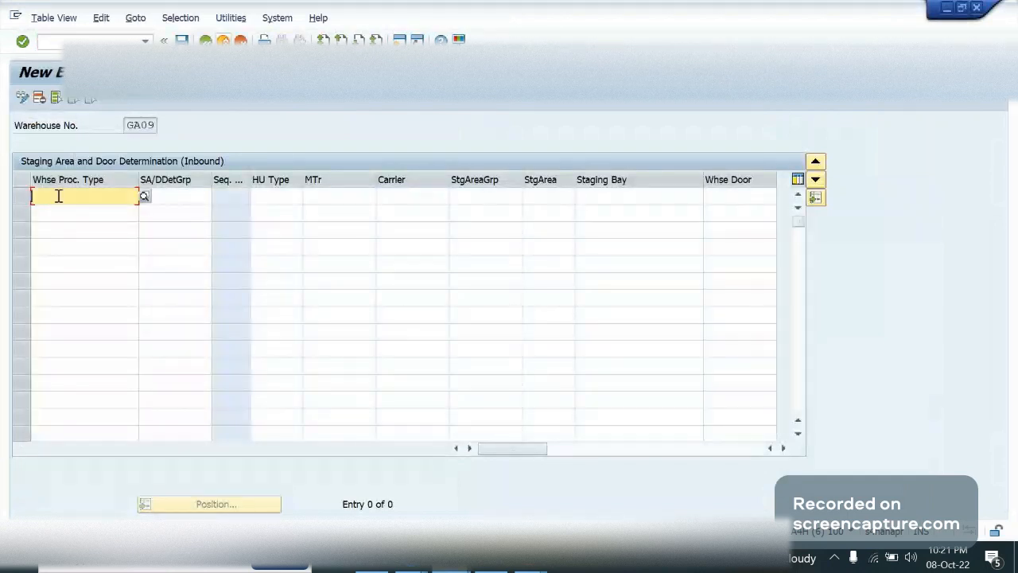
pyautogui.click(224, 40)
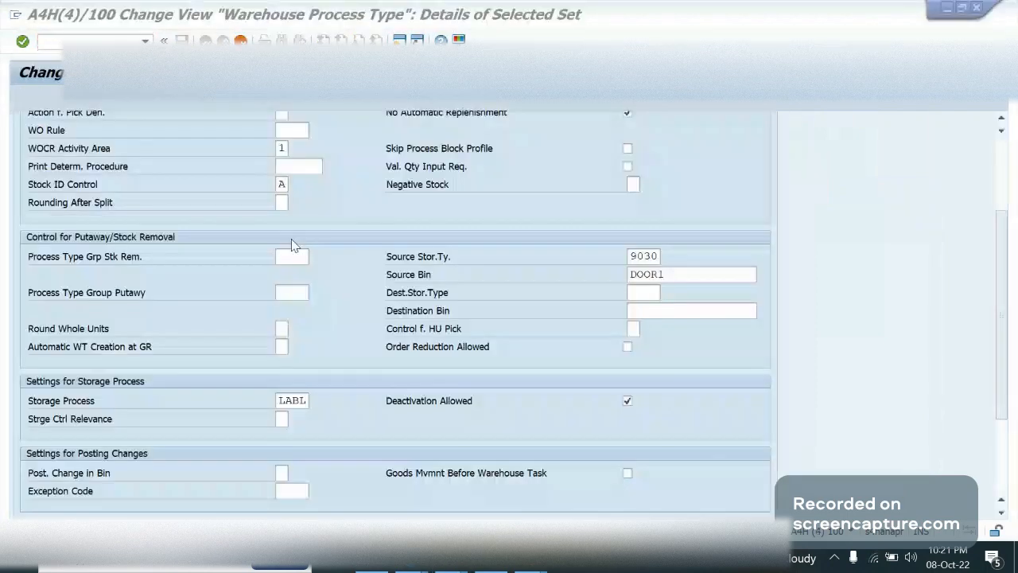
# Return to the warehouse process type session, leave the LABL details and save the copy to the proposed customizing request
pyautogui.click(291, 245)
pyautogui.press('F3')
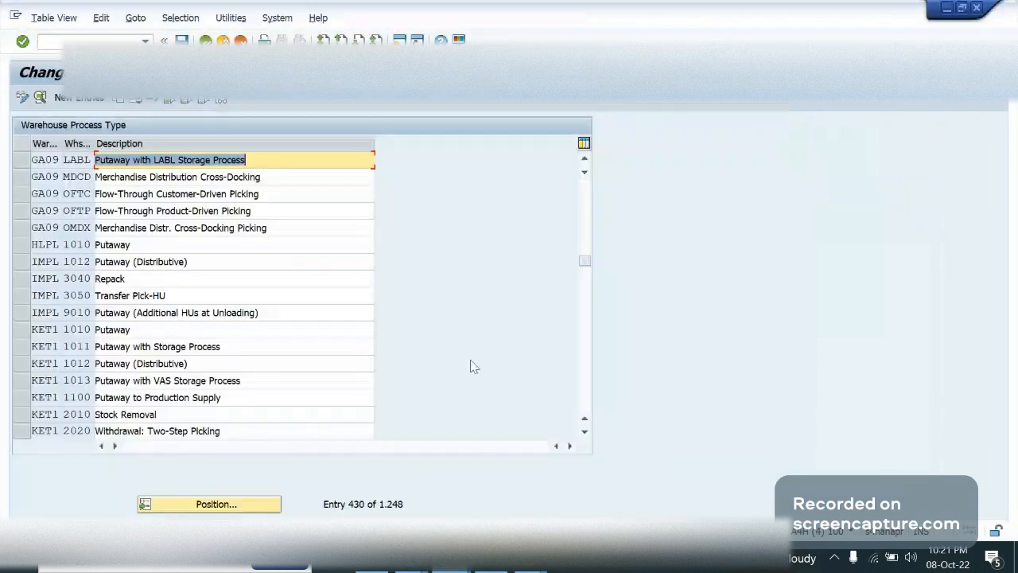
pyautogui.press('F3')
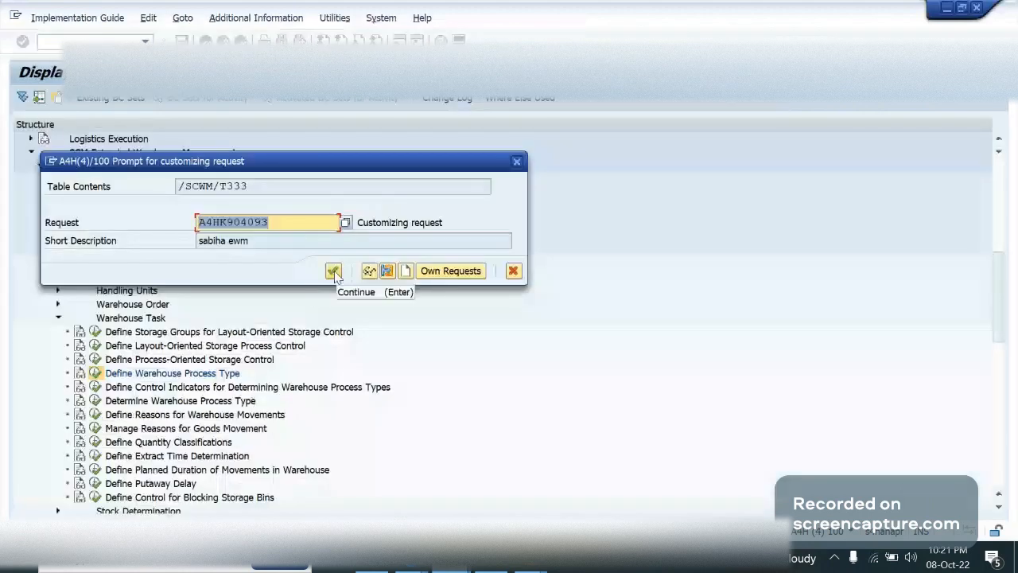
pyautogui.click(333, 272)
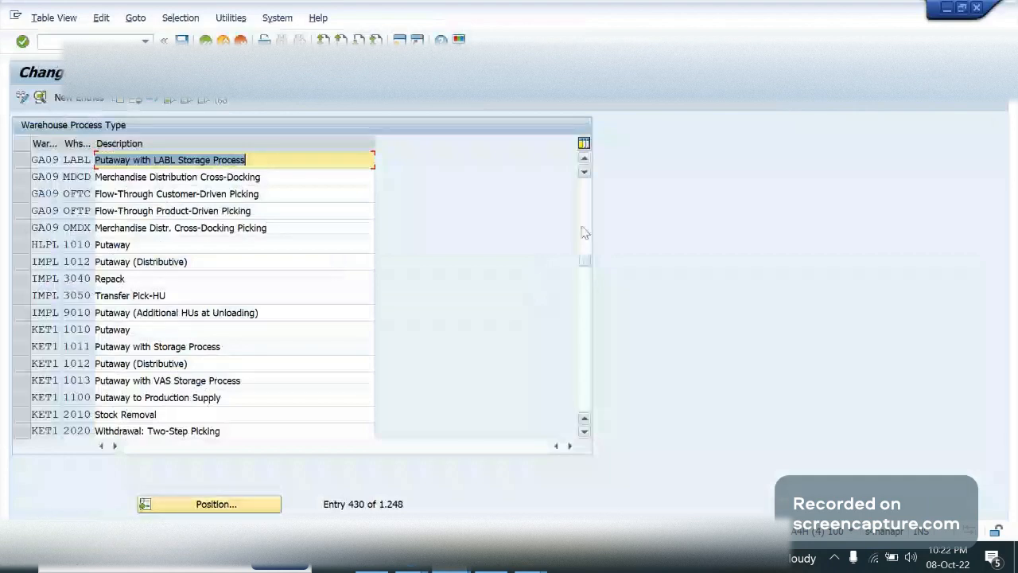
# Locate and select the LABL entry of GA09 in the process type list and widen the process type column
pyautogui.click(585, 159)
pyautogui.click(585, 159)
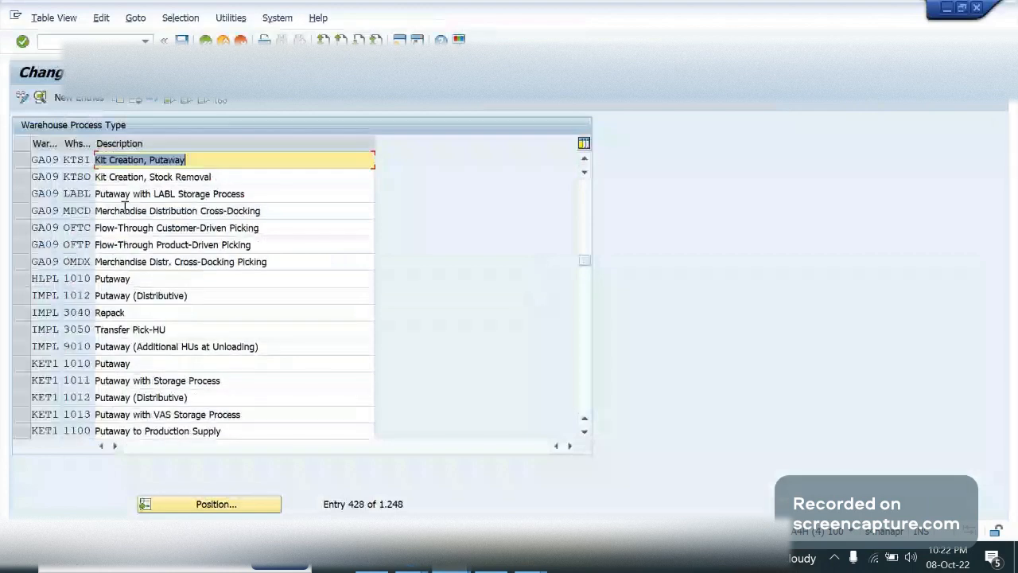
pyautogui.click(108, 197)
pyautogui.click(24, 196)
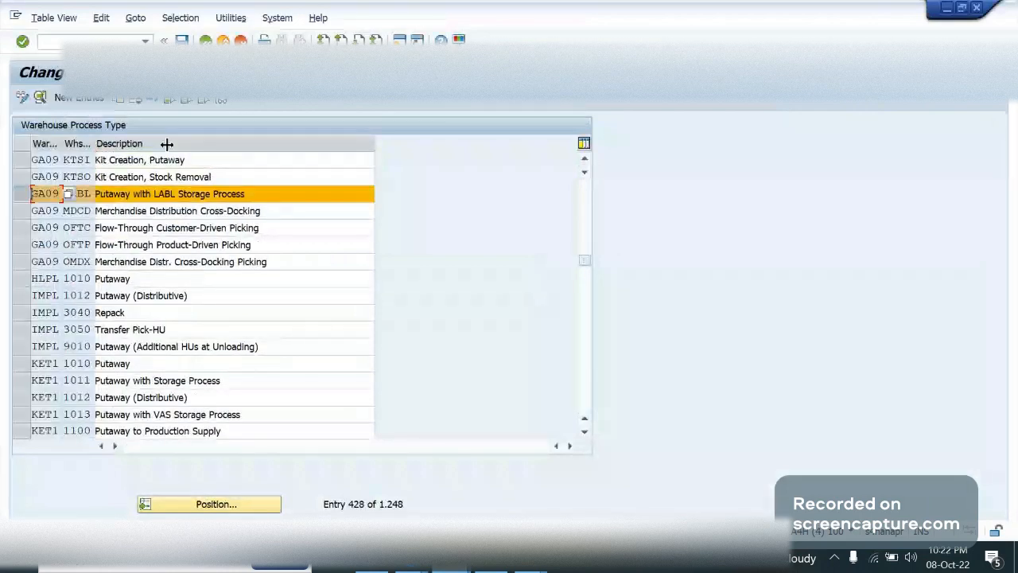
pyautogui.moveTo(95, 144); pyautogui.dragTo(166, 144)
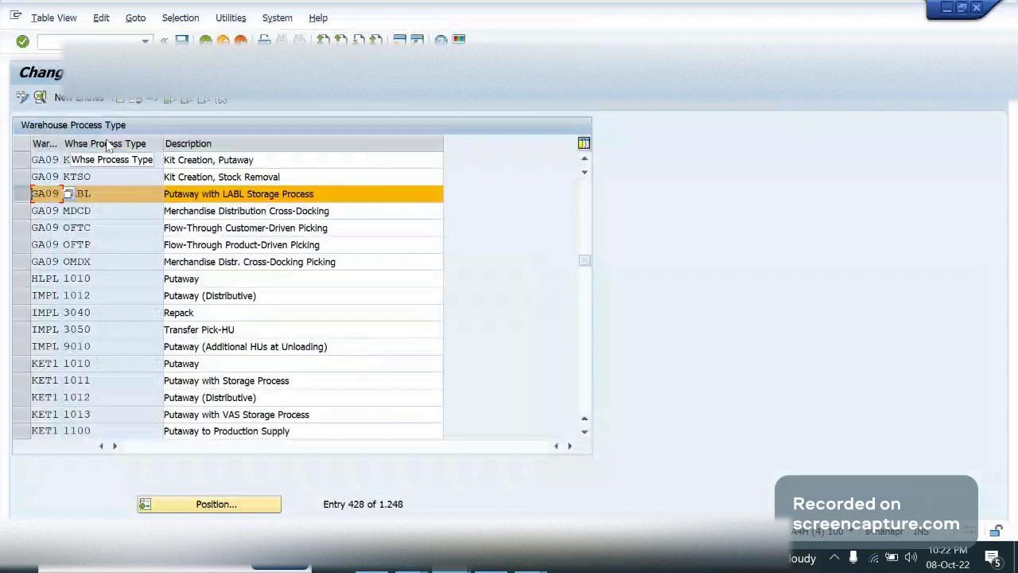
pyautogui.click(122, 194)
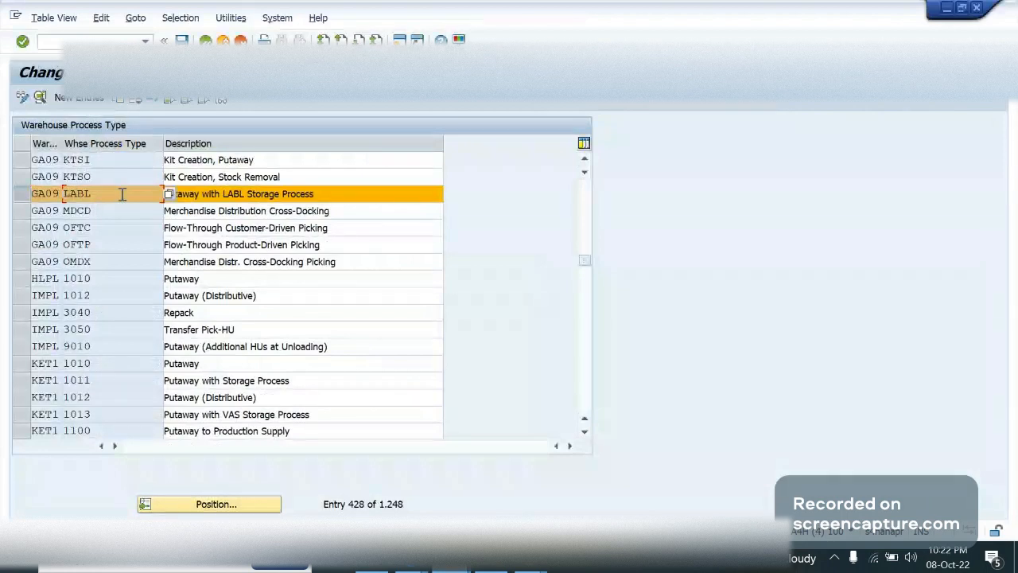
pyautogui.click(312, 191)
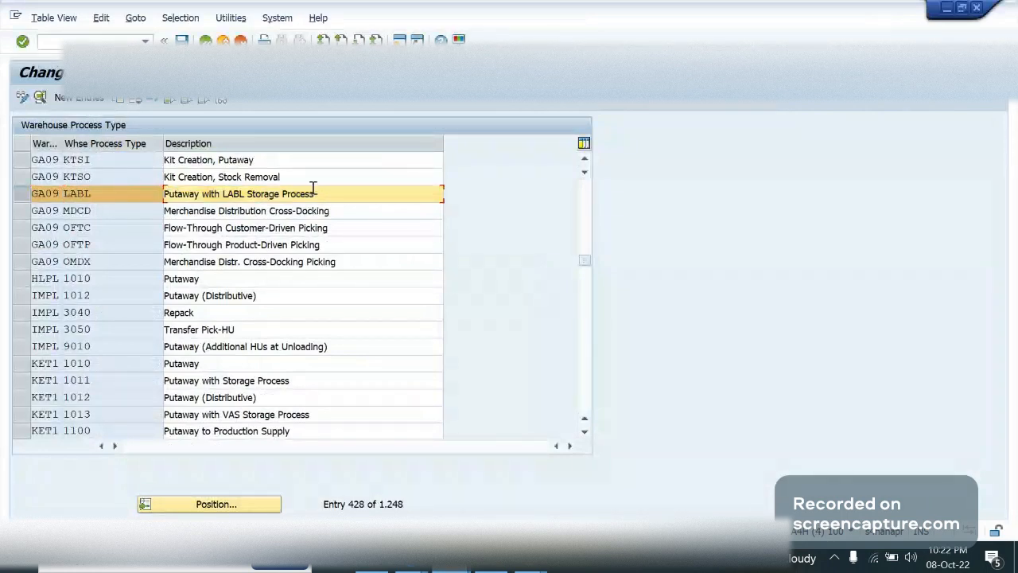
# Switch to the OneNote notes and add the line "WPT LABL -> Storage process" below HU Configuring
pyautogui.click(531, 561)
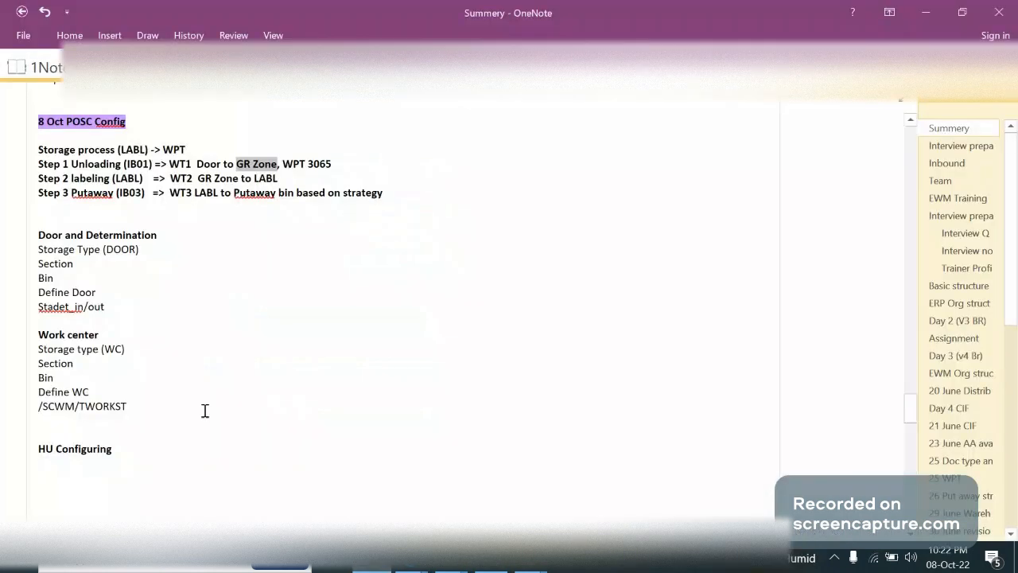
pyautogui.click(135, 469)
pyautogui.write('WPT ')
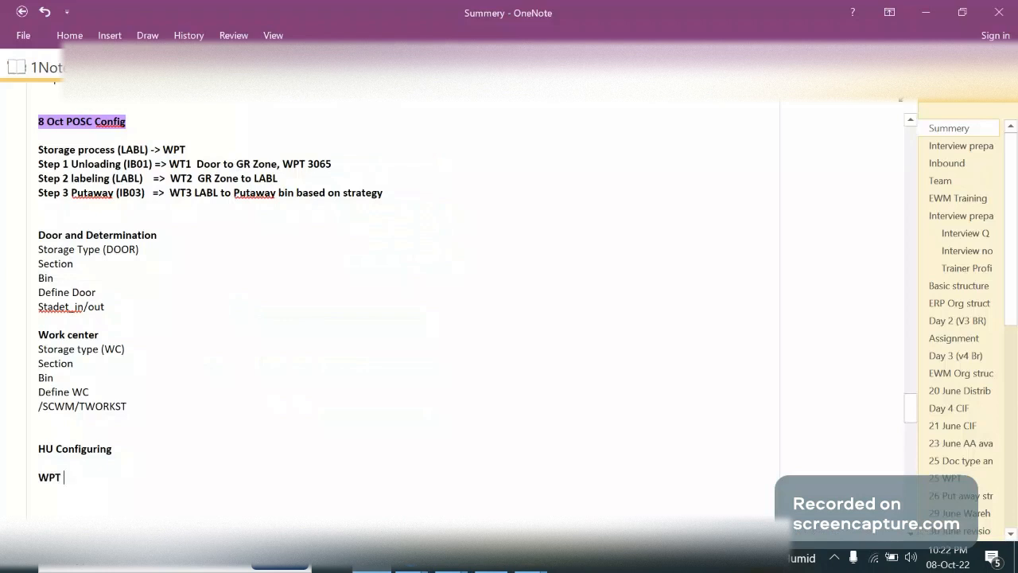
pyautogui.write('LABL')
pyautogui.press('Return')
pyautogui.press('BackSpace')
pyautogui.write('-')
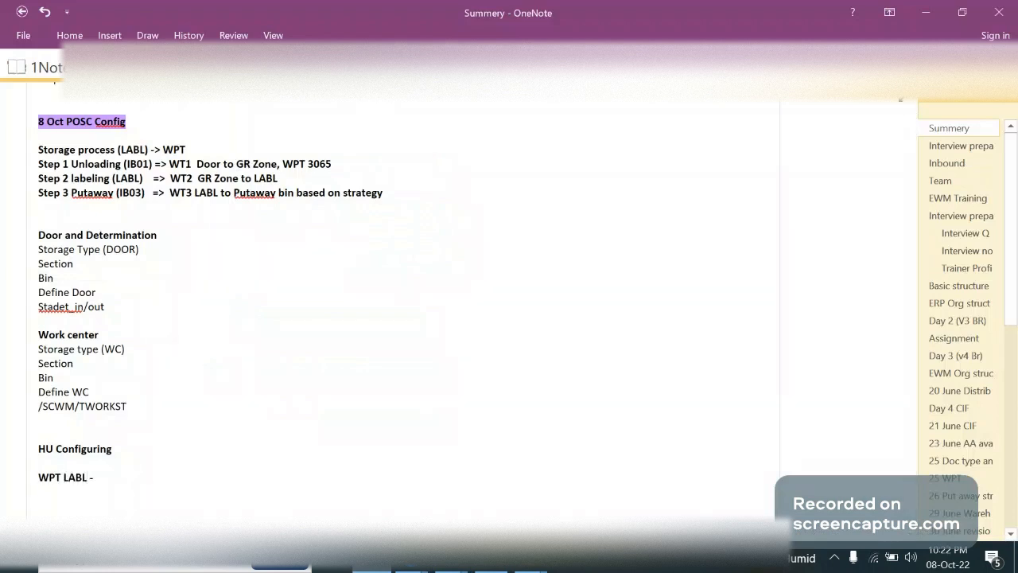
pyautogui.write('> Storage process')
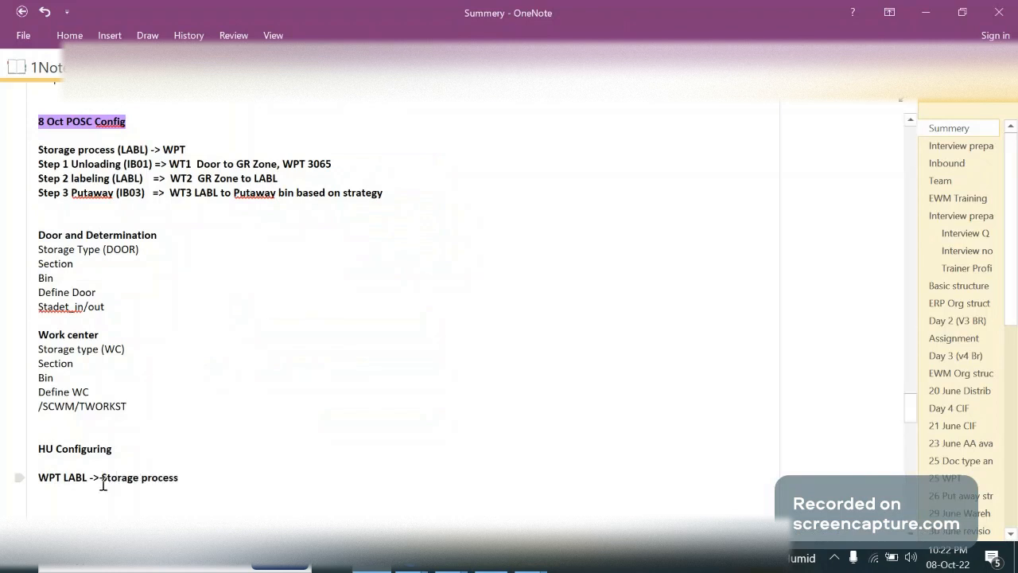
# Reverse the arrow in the new WPT LABL note line to "<-"
pyautogui.click(103, 484)
pyautogui.press('BackSpace')
pyautogui.press('BackSpace')
pyautogui.press('BackSpace')
pyautogui.write('<-')
# Review the unloading, labeling and putaway steps in the POSC notes, including WPT 3065 and the external step codes
pyautogui.click(320, 174)
pyautogui.moveTo(332, 164); pyautogui.dragTo(279, 166)
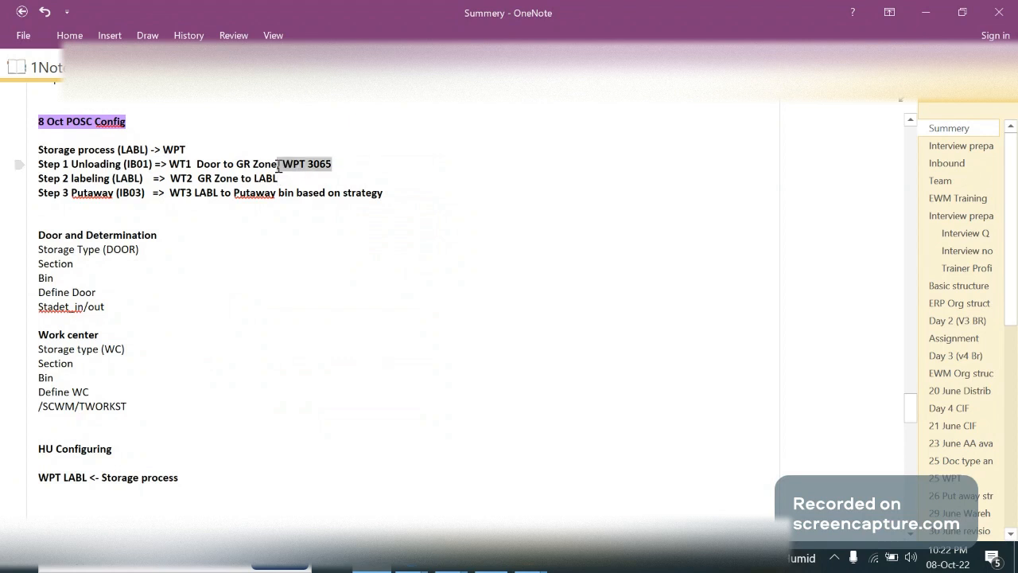
pyautogui.click(276, 173)
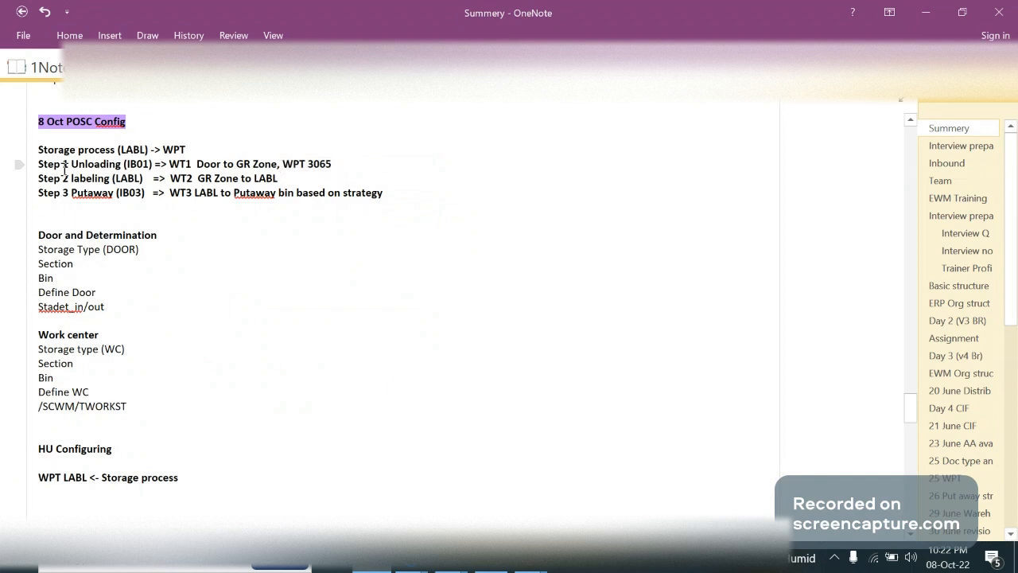
pyautogui.moveTo(65, 170); pyautogui.dragTo(283, 164)
pyautogui.doubleClick(133, 165)
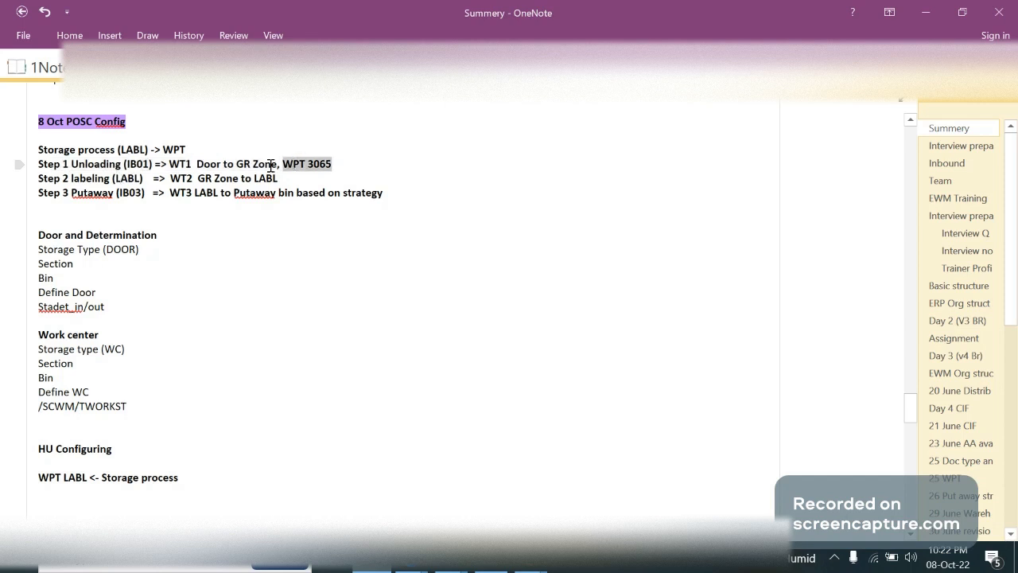
pyautogui.doubleClick(131, 177)
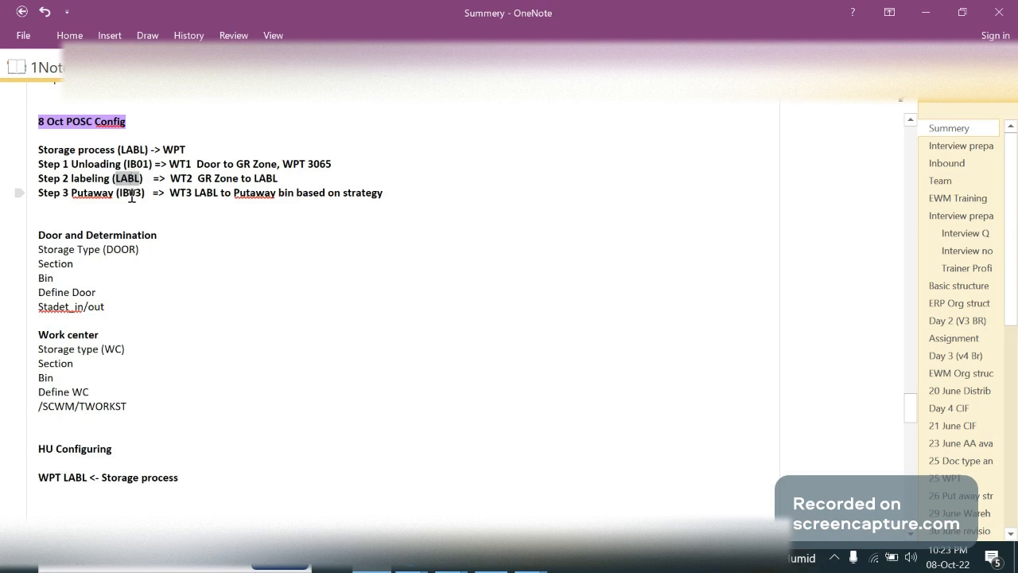
pyautogui.doubleClick(132, 192)
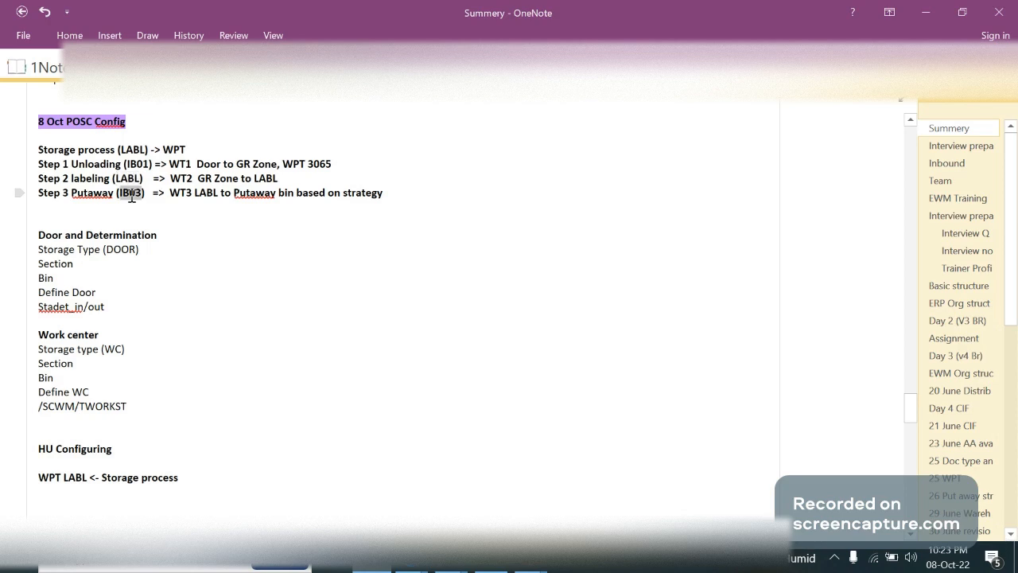
pyautogui.click(494, 568)
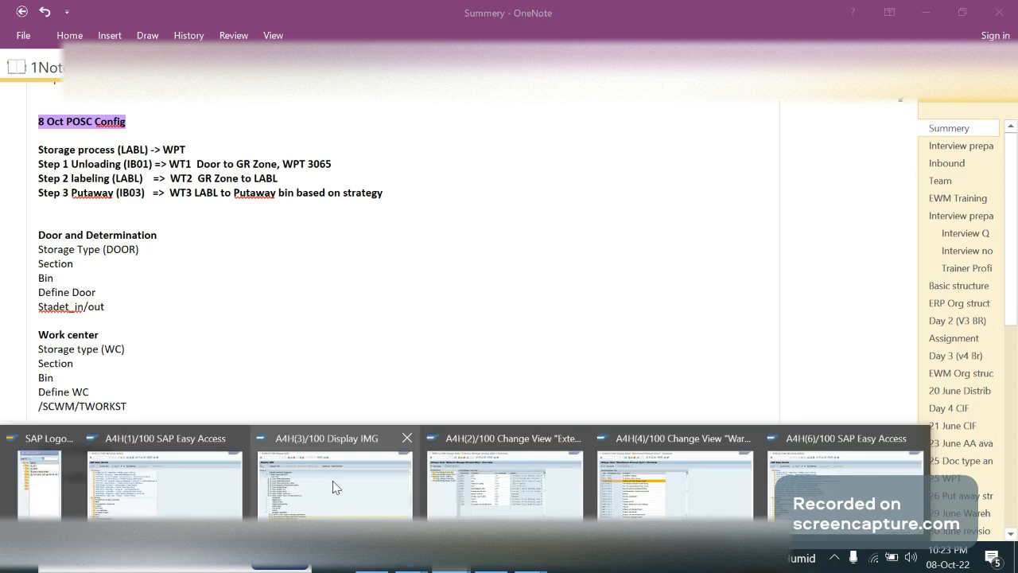
pyautogui.click(335, 487)
pyautogui.click(124, 401)
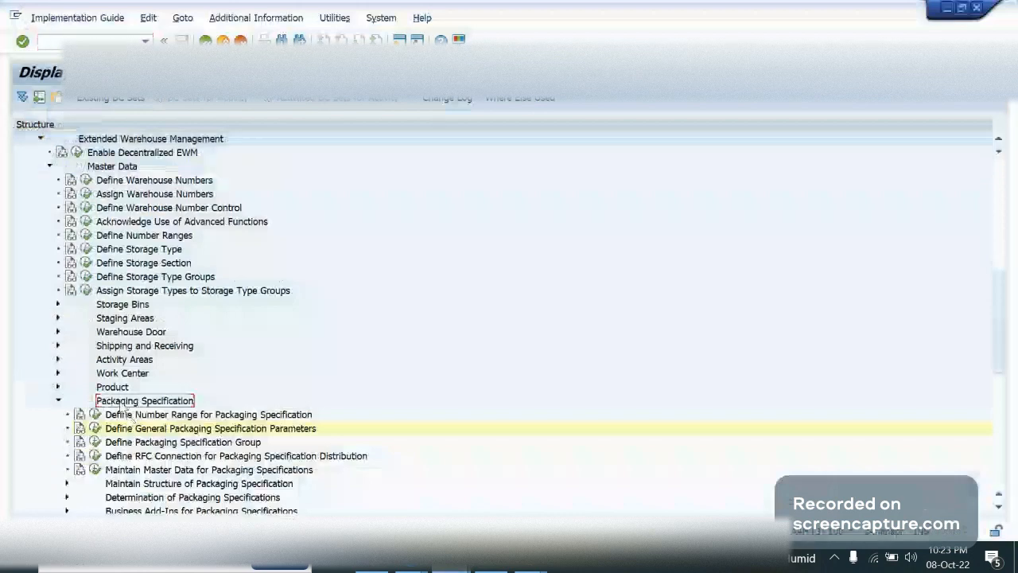
pyautogui.doubleClick(121, 403)
pyautogui.click(205, 39)
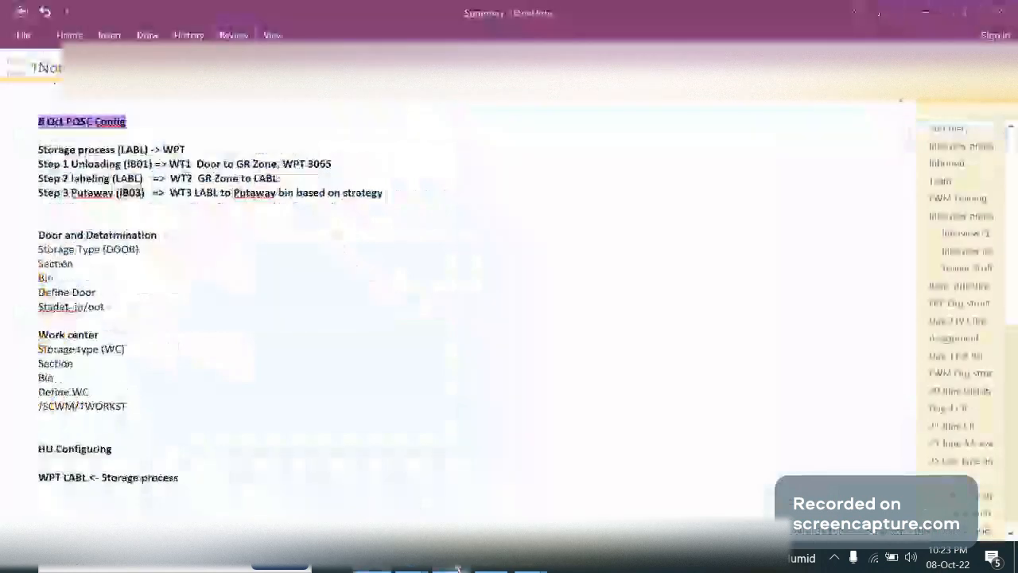
# Switch to the external storage process step session and open Process-Oriented Storage Control at the GA09 entries
pyautogui.click(458, 568)
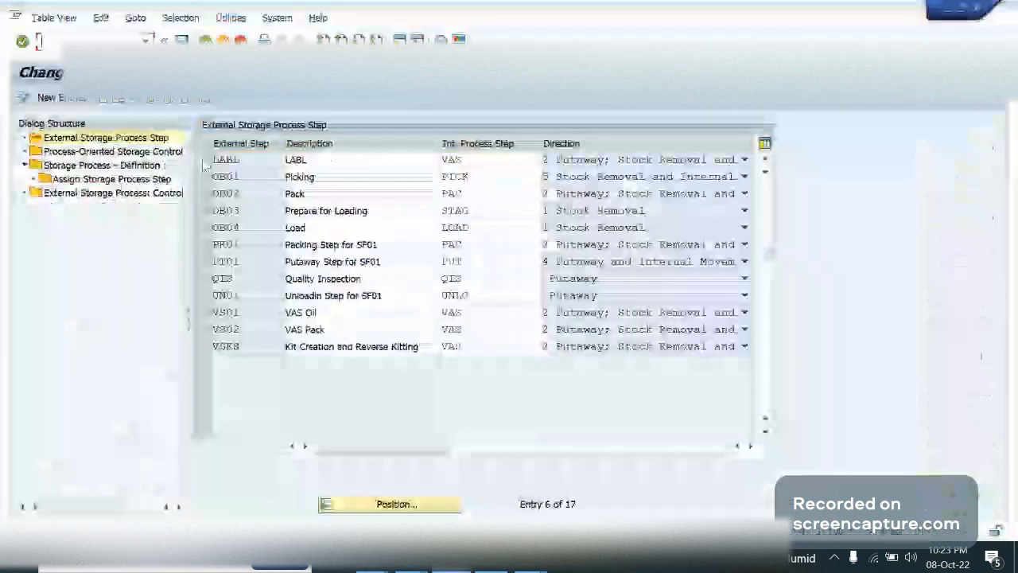
pyautogui.click(113, 151)
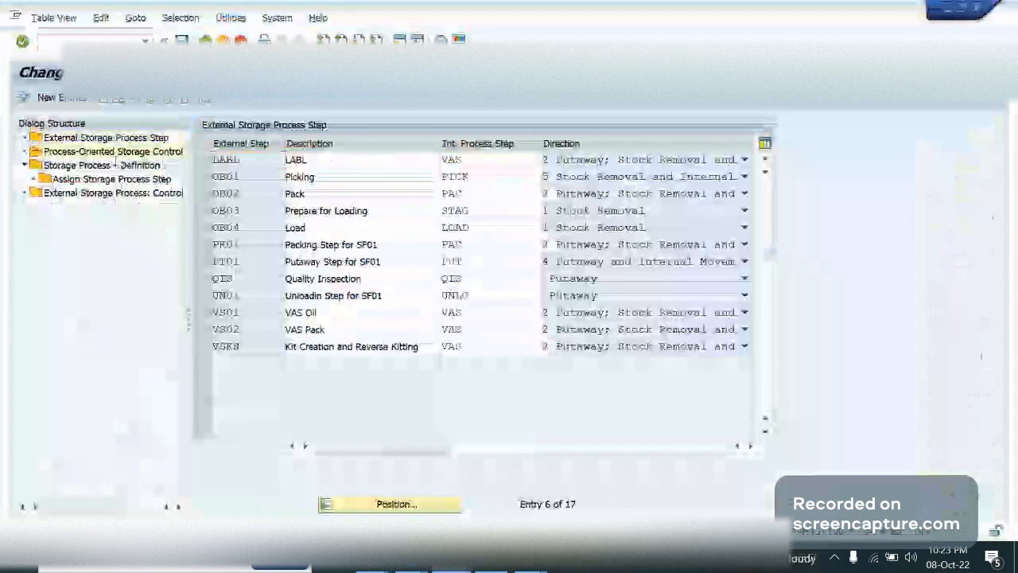
pyautogui.click(205, 196)
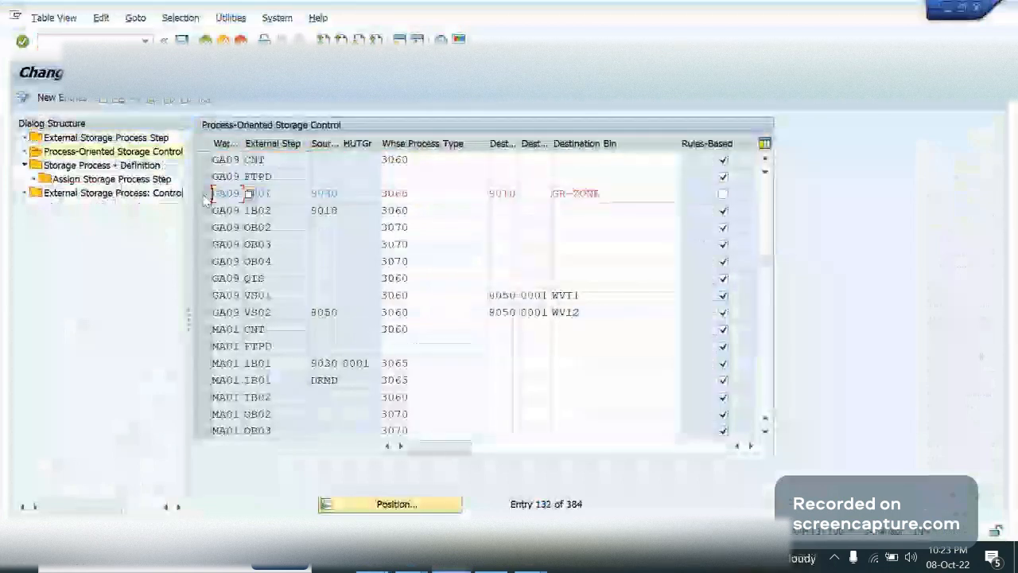
pyautogui.click(277, 261)
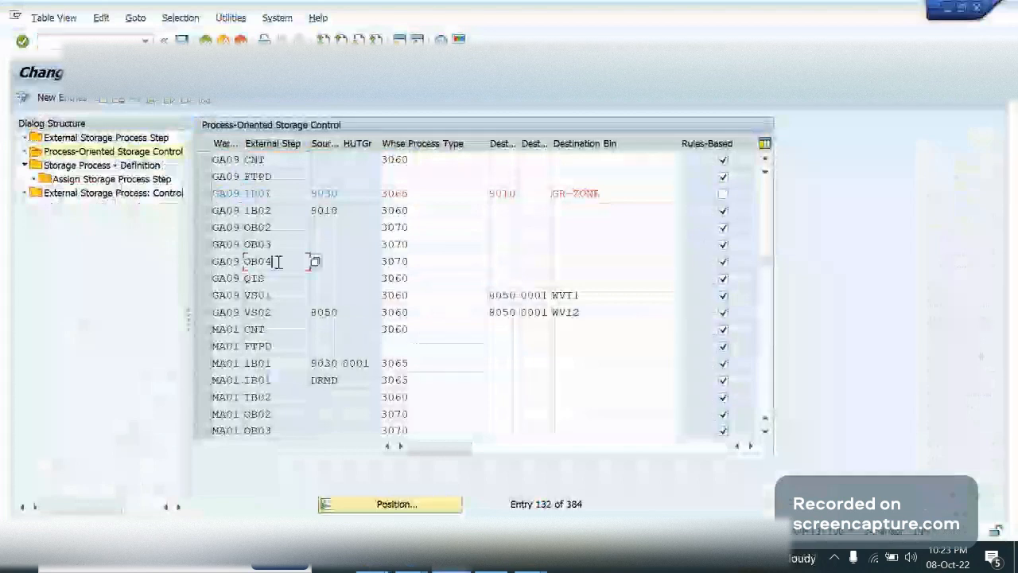
# Copy the GA09 IB01 entry with external step LABL and source storage type 9010, clearing the warehouse process type
pyautogui.click(204, 194)
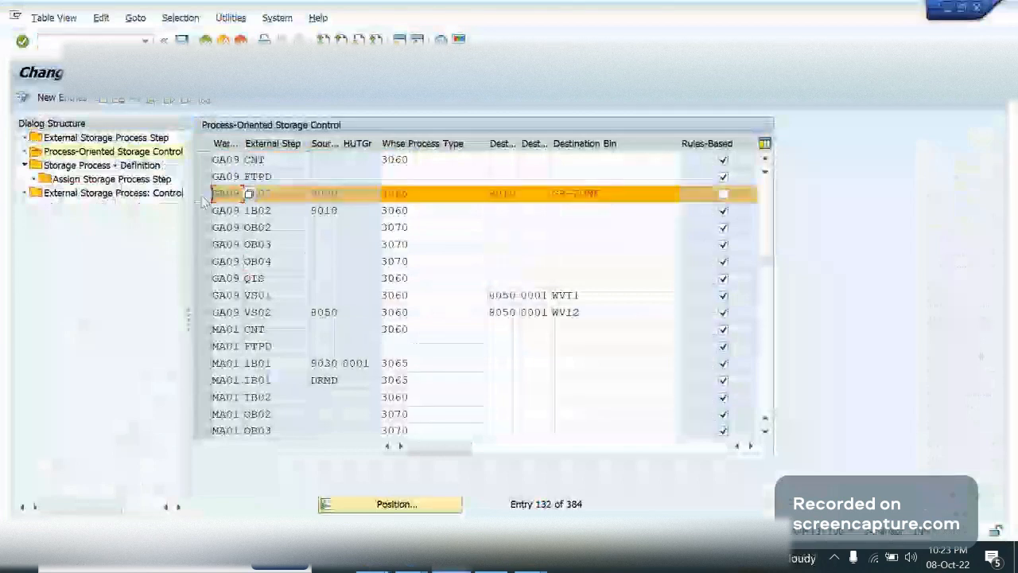
pyautogui.click(93, 103)
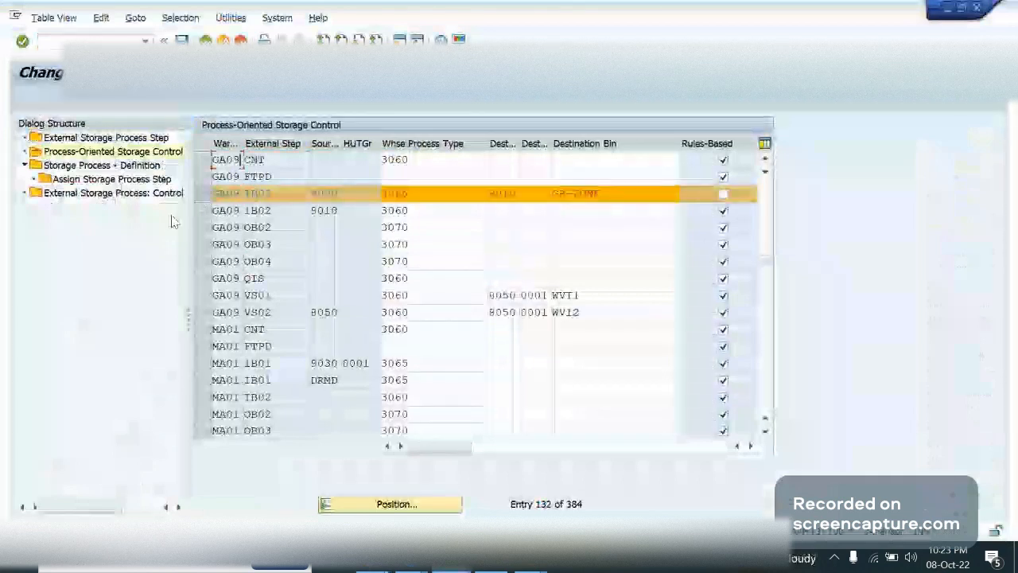
pyautogui.write('LABL')
pyautogui.press('Tab')
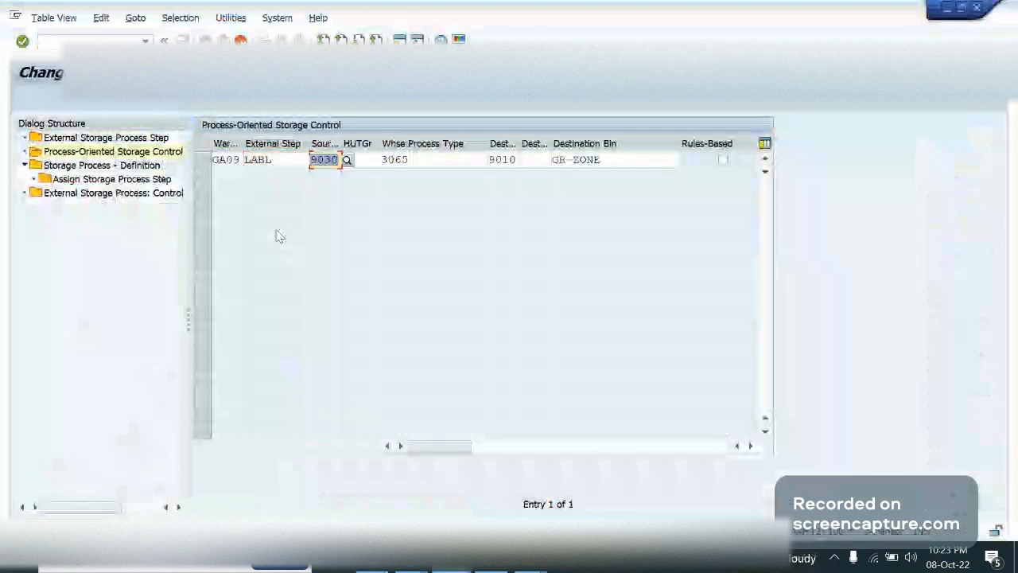
pyautogui.write('9010')
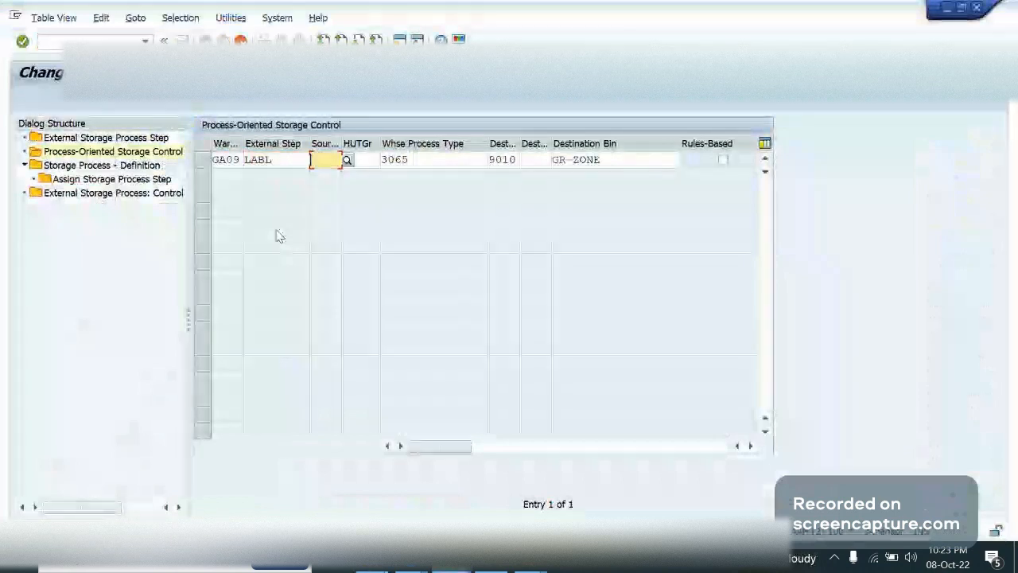
pyautogui.press('Tab')
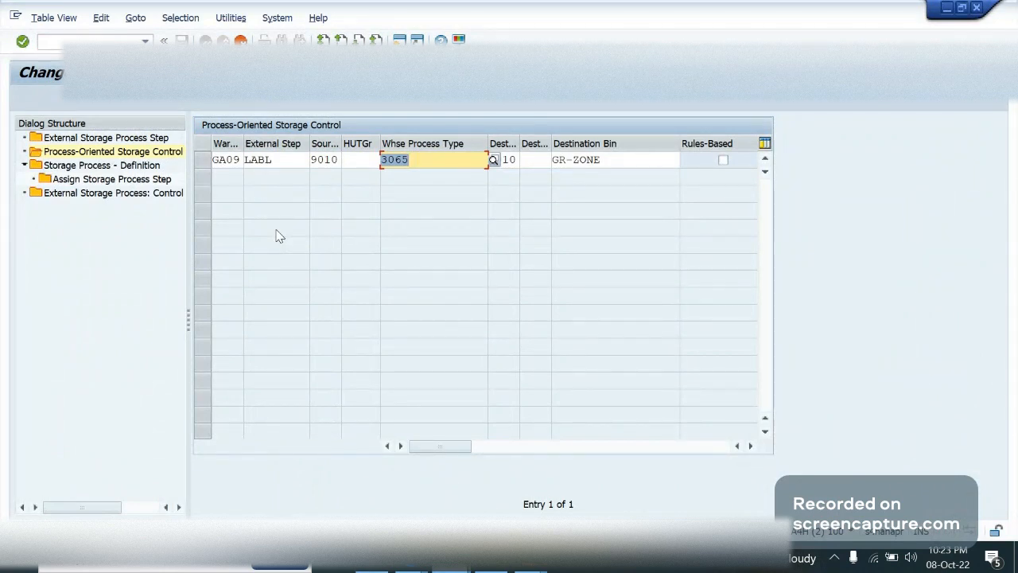
pyautogui.press('Delete')
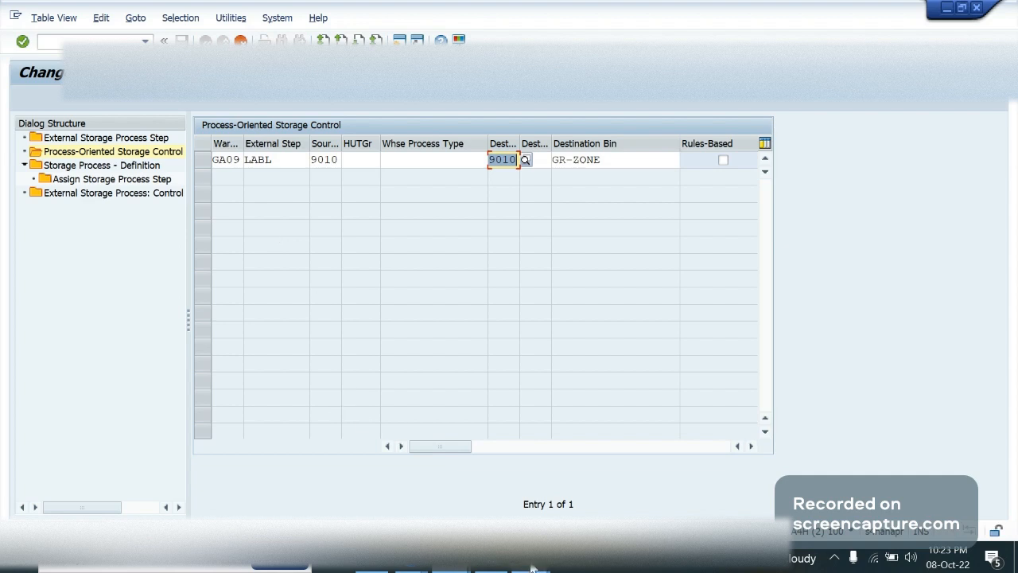
# Widen the destination storage type column and check the labeling step's destination in the OneNote notes
pyautogui.moveTo(532, 568)
pyautogui.moveTo(519, 143); pyautogui.dragTo(526, 143)
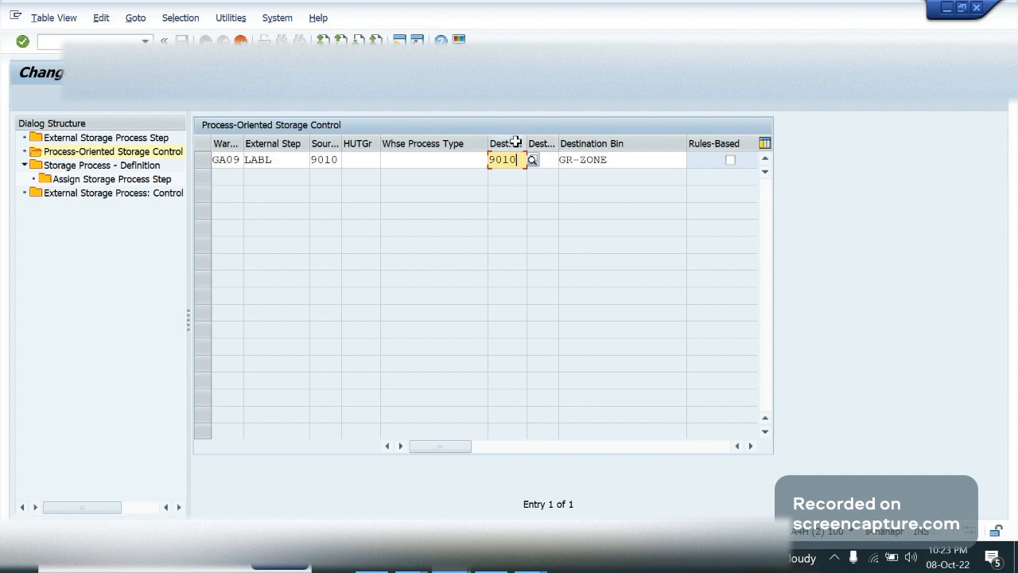
pyautogui.click(628, 160)
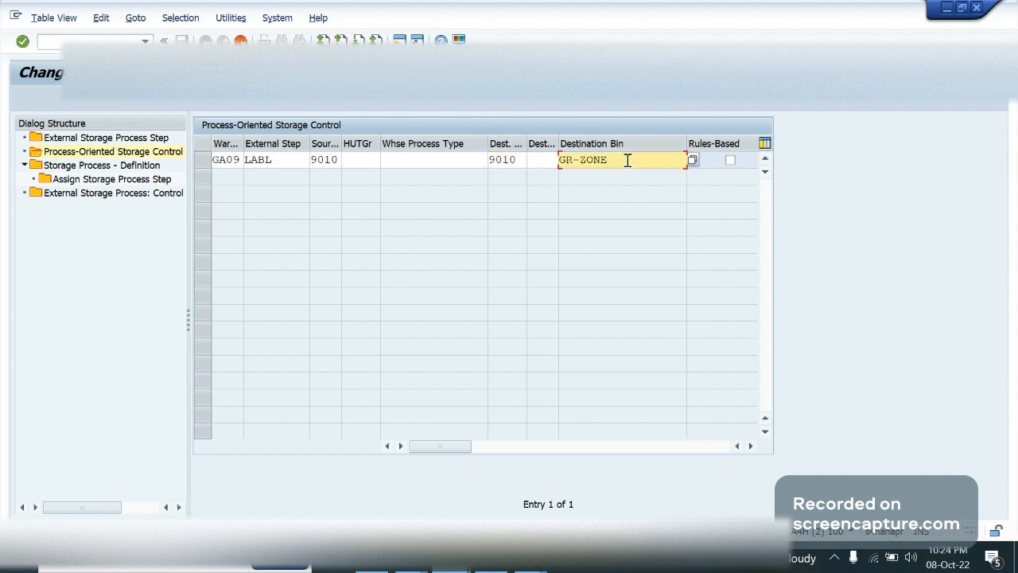
pyautogui.hotkey('alt', 'Tab')
pyautogui.hotkey('alt', 'Tab')
pyautogui.hotkey('alt', 'Tab')
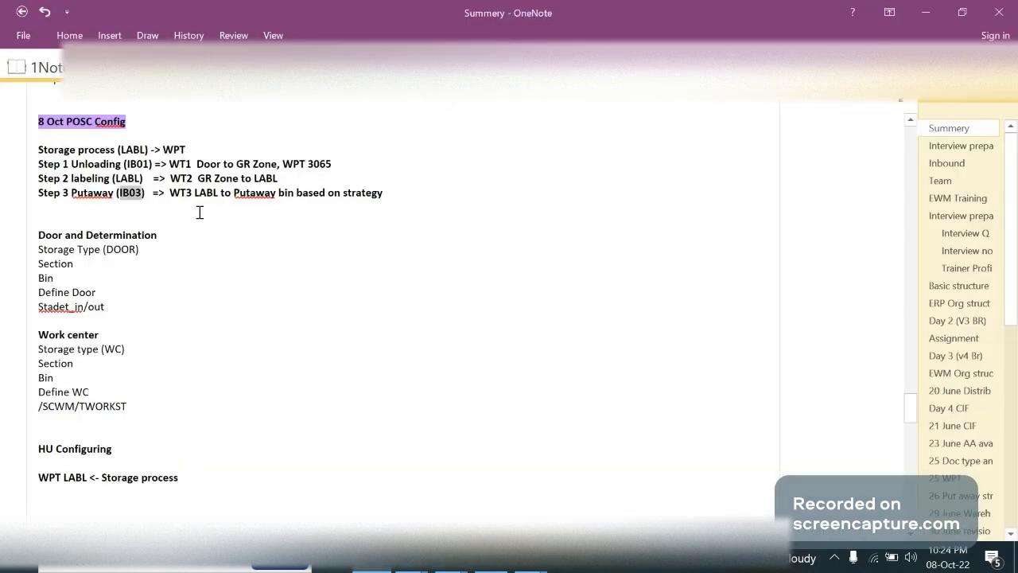
pyautogui.hotkey('alt', 'Tab')
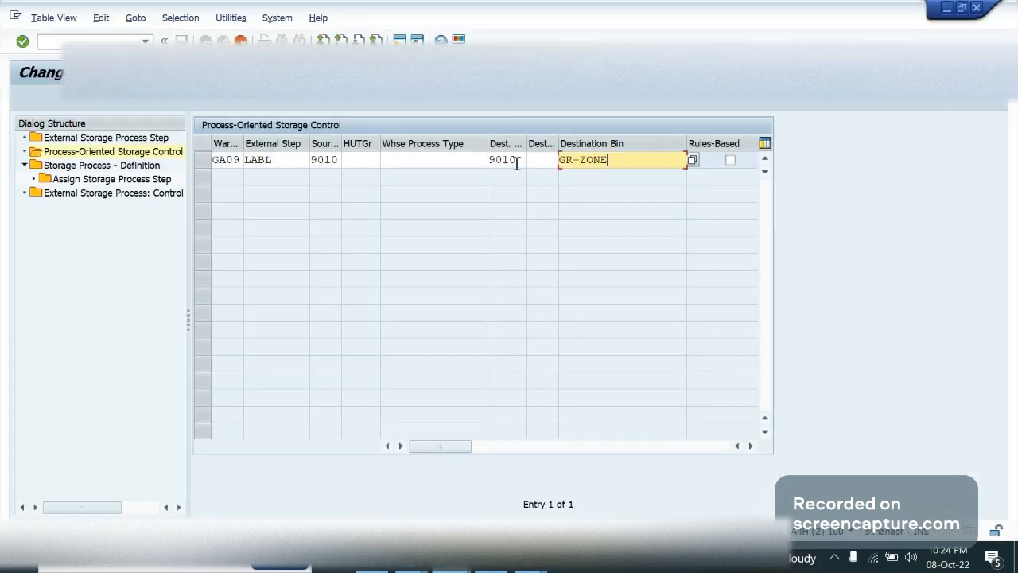
# Clear the destination storage type and destination bin of the copied LABL entry
pyautogui.click(518, 159)
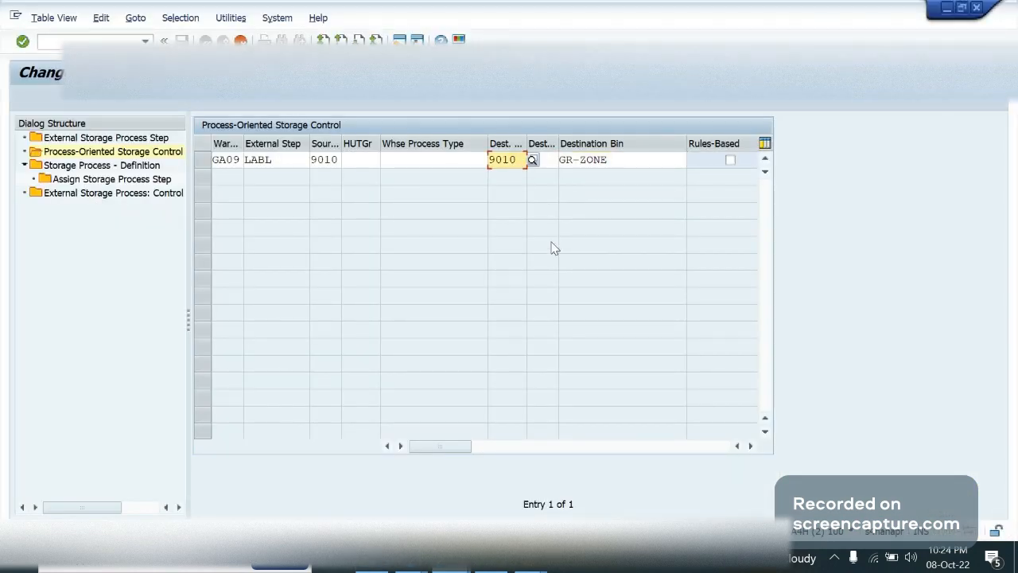
pyautogui.press('BackSpace')
pyautogui.press('BackSpace')
pyautogui.press('BackSpace')
pyautogui.press('BackSpace')
pyautogui.press('Tab')
pyautogui.press('Tab')
pyautogui.press('Tab')
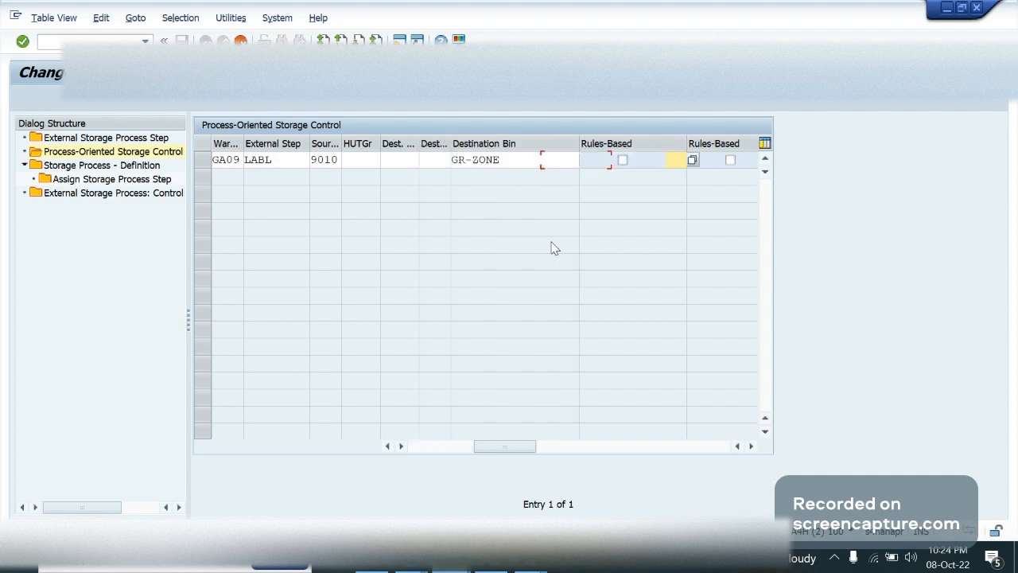
pyautogui.hotkey('shift', 'Tab')
pyautogui.press('BackSpace')
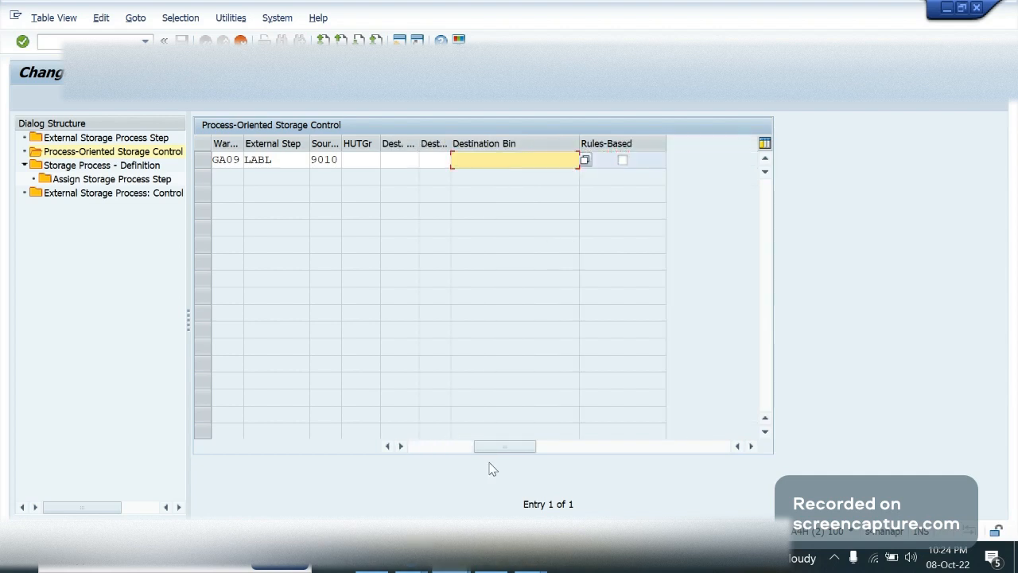
pyautogui.moveTo(497, 446); pyautogui.dragTo(440, 445)
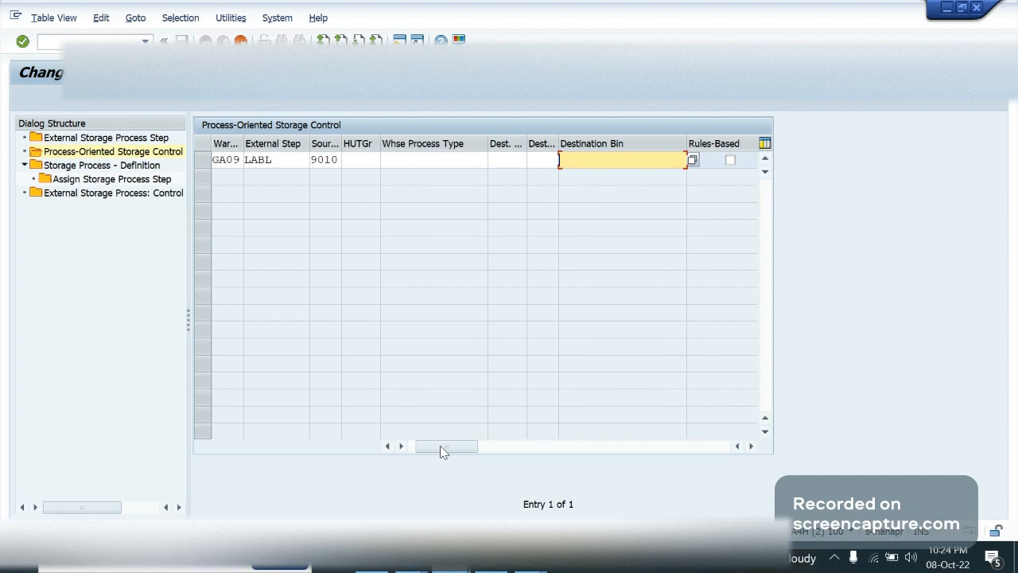
# Set both the destination bin and the destination storage type of the copied entry to LABL
pyautogui.write('LABL')
pyautogui.hotkey('shift', 'Tab')
pyautogui.write('L')
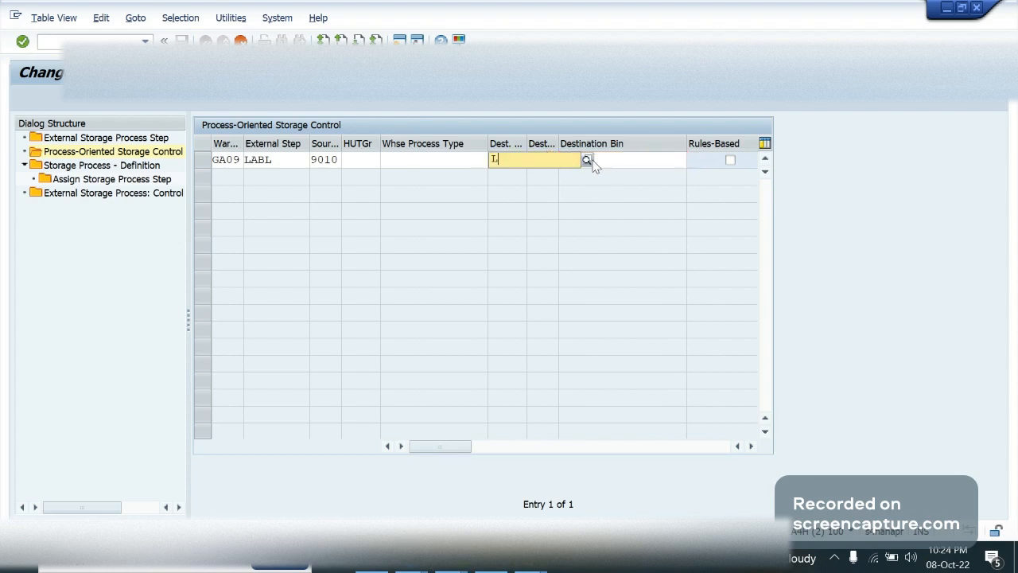
pyautogui.write('ABL')
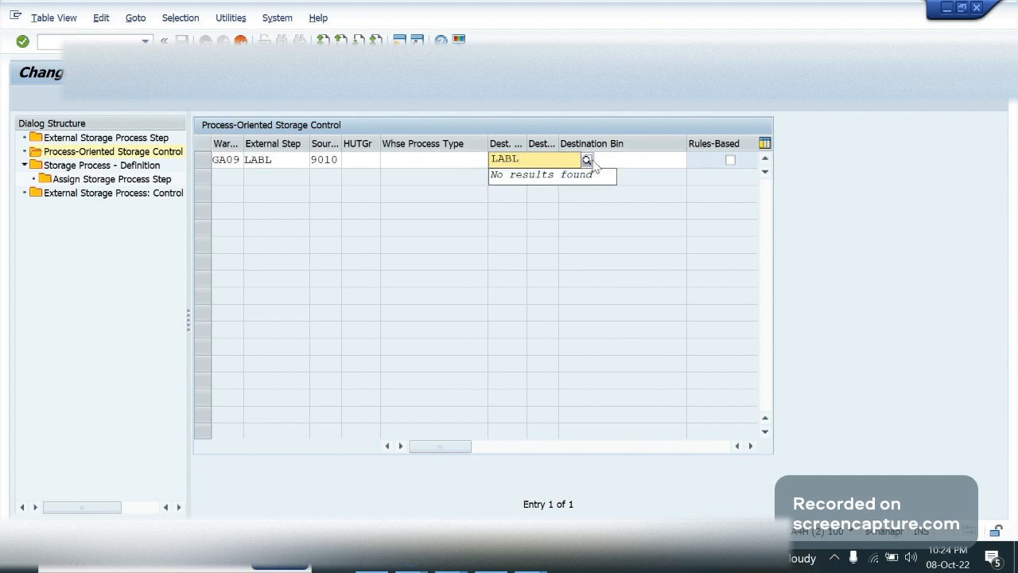
pyautogui.press('Return')
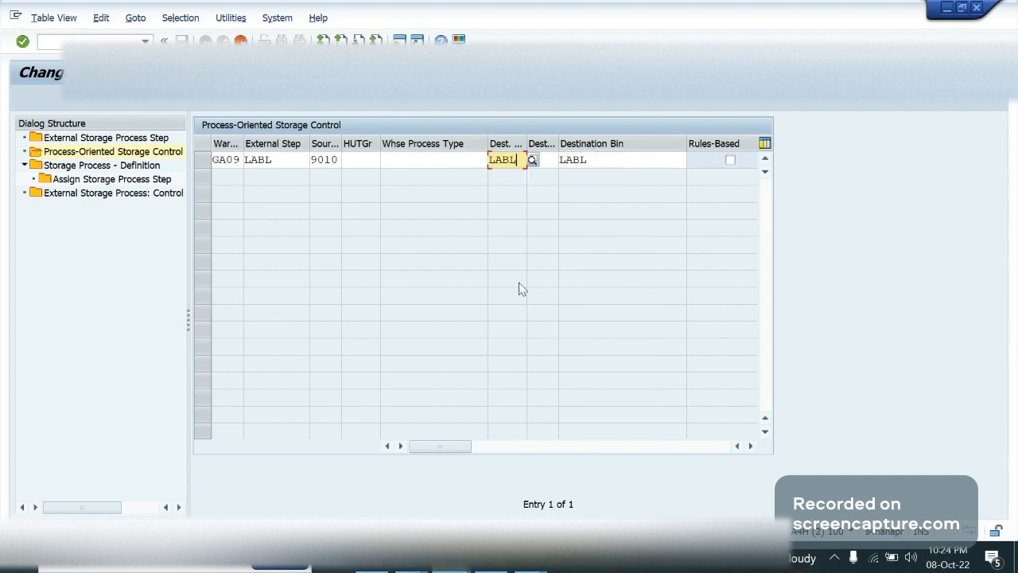
# Cancel copying the LABL entry and return to the process-oriented storage control list
pyautogui.click(424, 157)
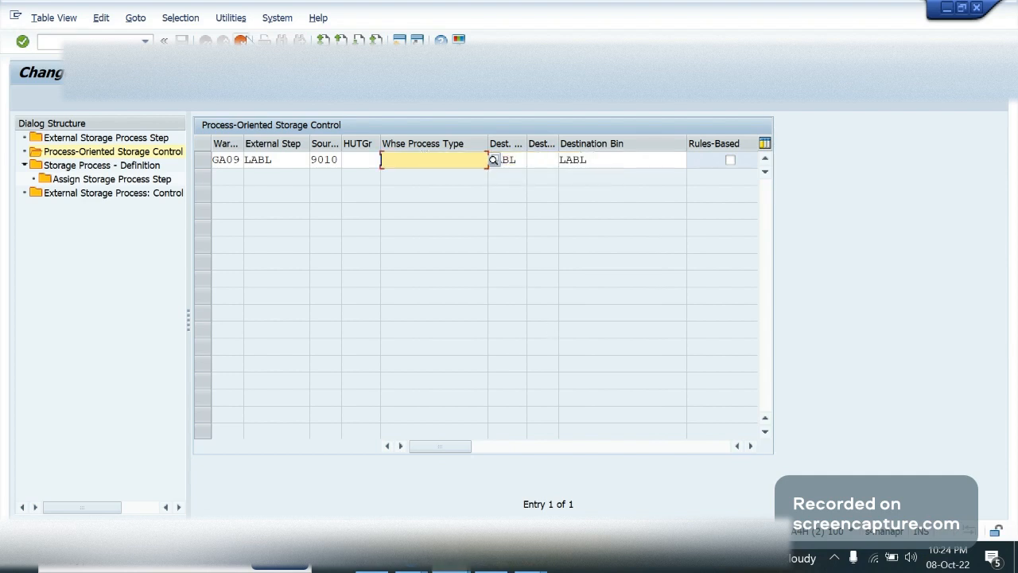
pyautogui.click(244, 39)
pyautogui.click(275, 295)
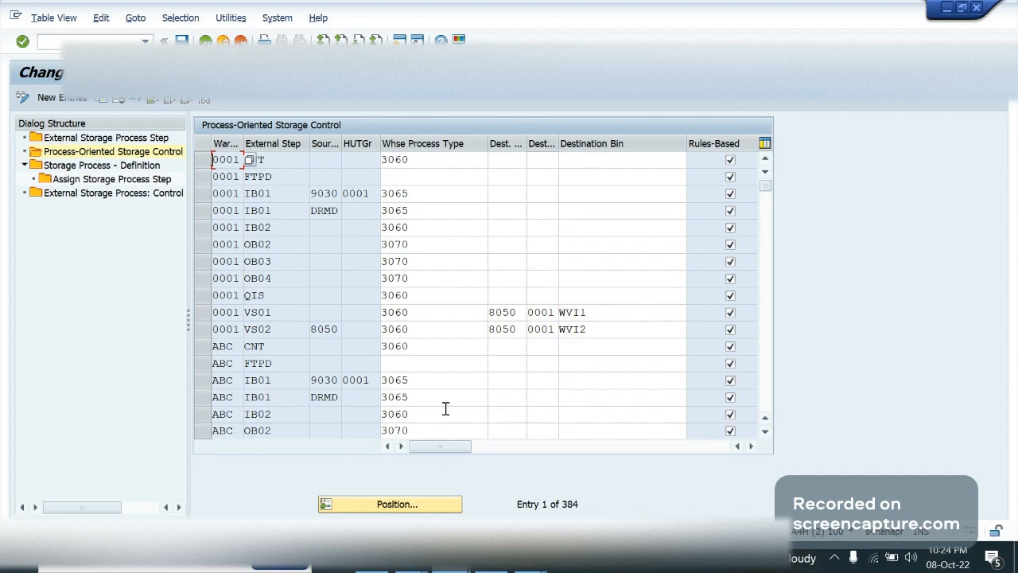
# Look up the warehouse process types available for warehouse 0001's QIS entry and close the list without changing the entry
pyautogui.click(466, 295)
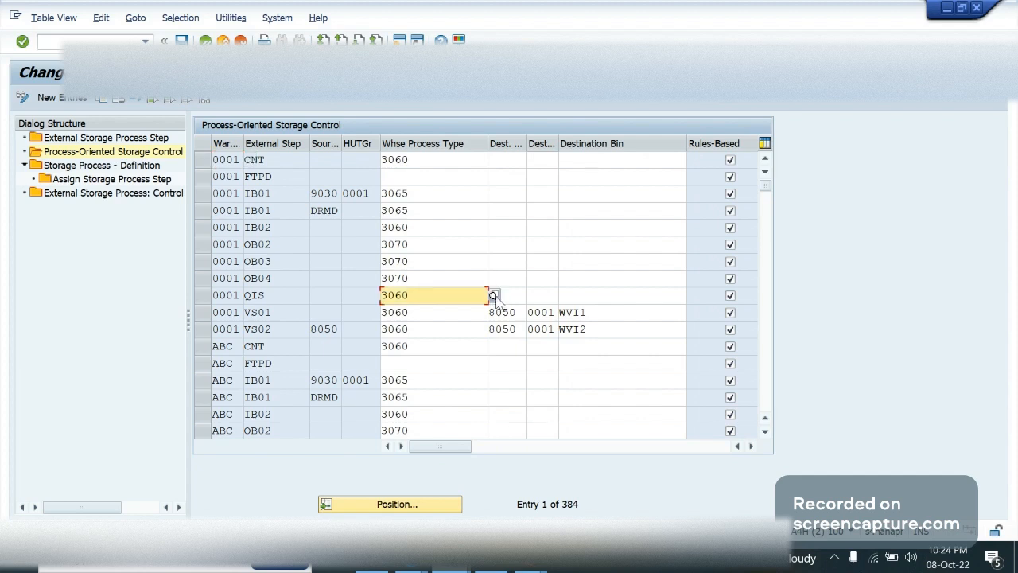
pyautogui.click(493, 296)
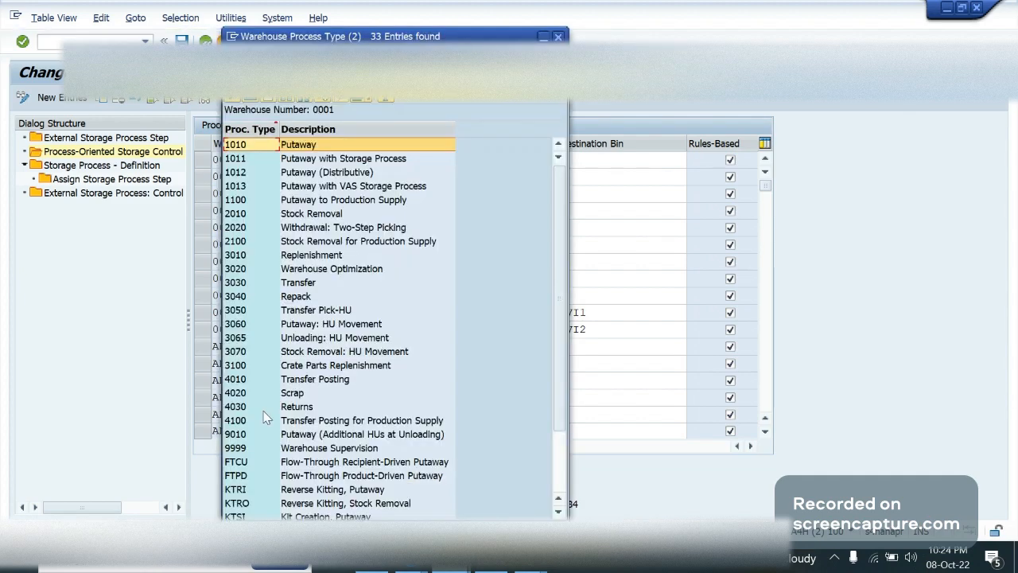
pyautogui.click(283, 326)
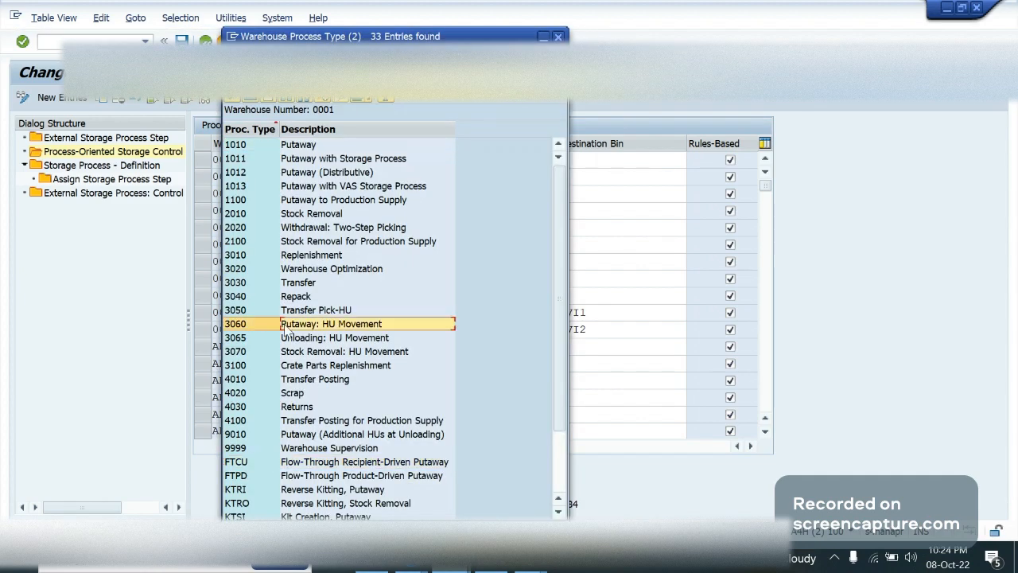
pyautogui.press('Escape')
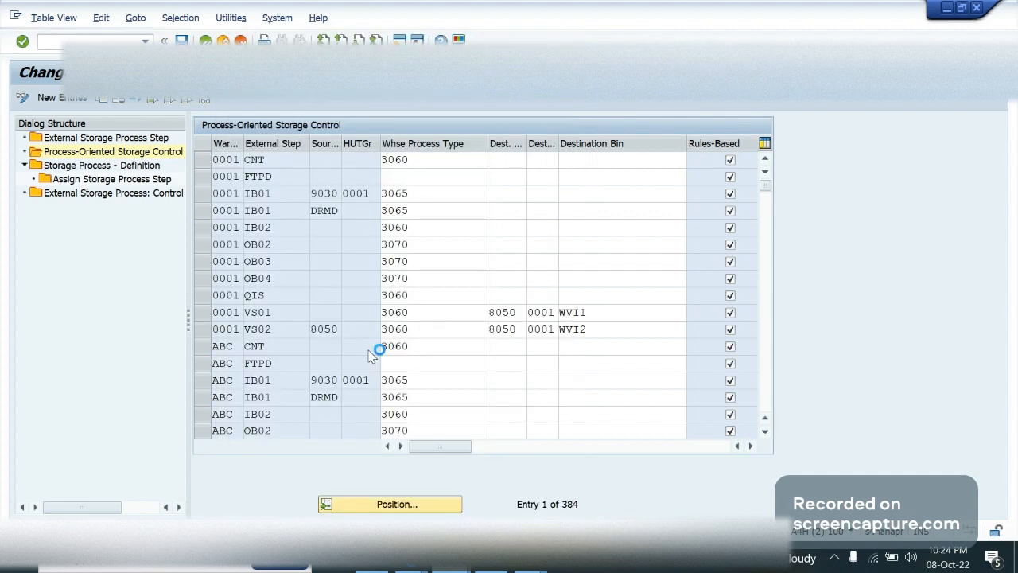
# Compare the warehouse process types and destination data in the storage control entries of warehouses ABC, AM01, AN01 and AN02
pyautogui.click(444, 363)
pyautogui.press('Down')
pyautogui.press('Down')
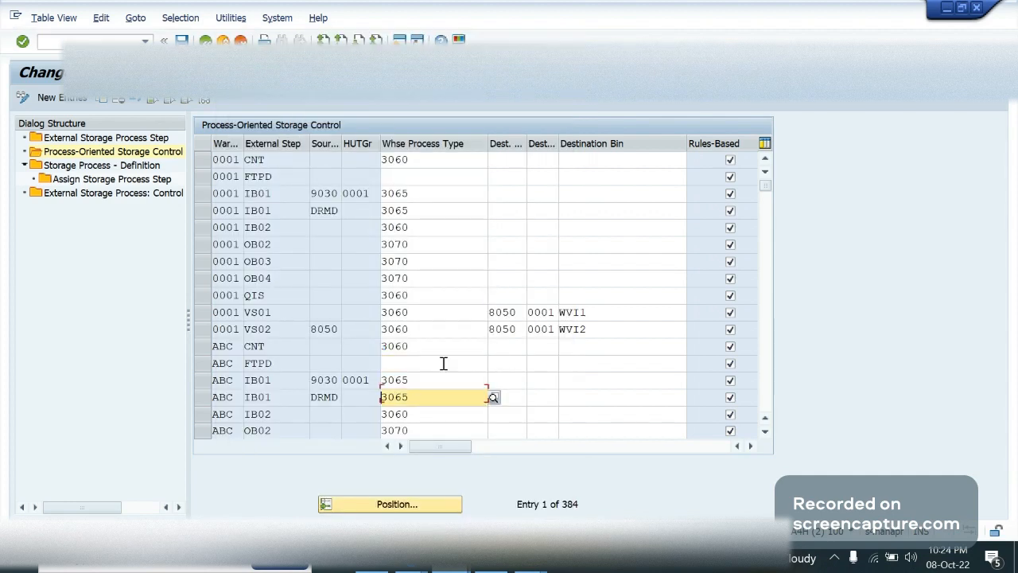
pyautogui.press('Down')
pyautogui.press('Down')
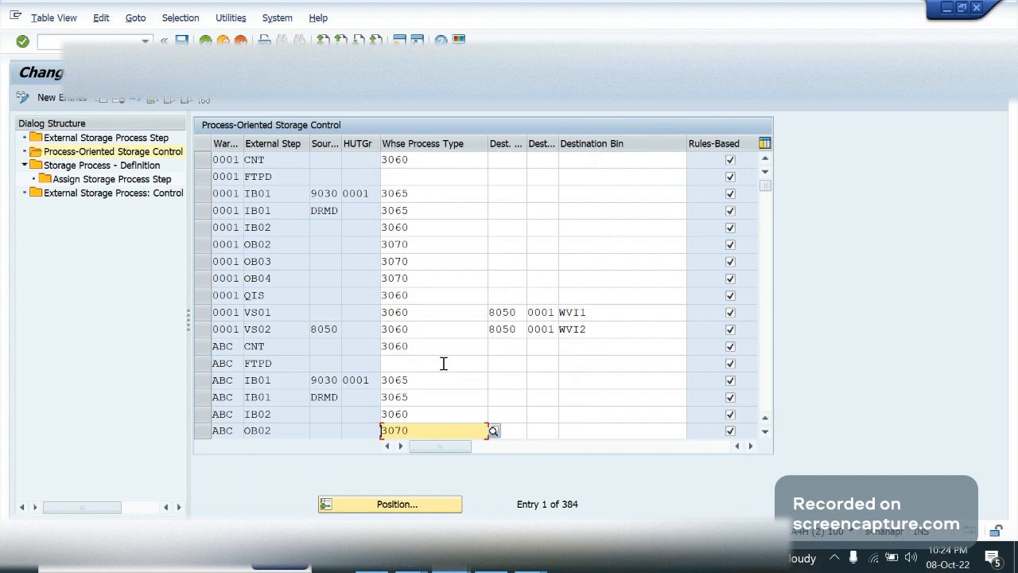
pyautogui.press('Up')
pyautogui.press('Up')
pyautogui.click(415, 414)
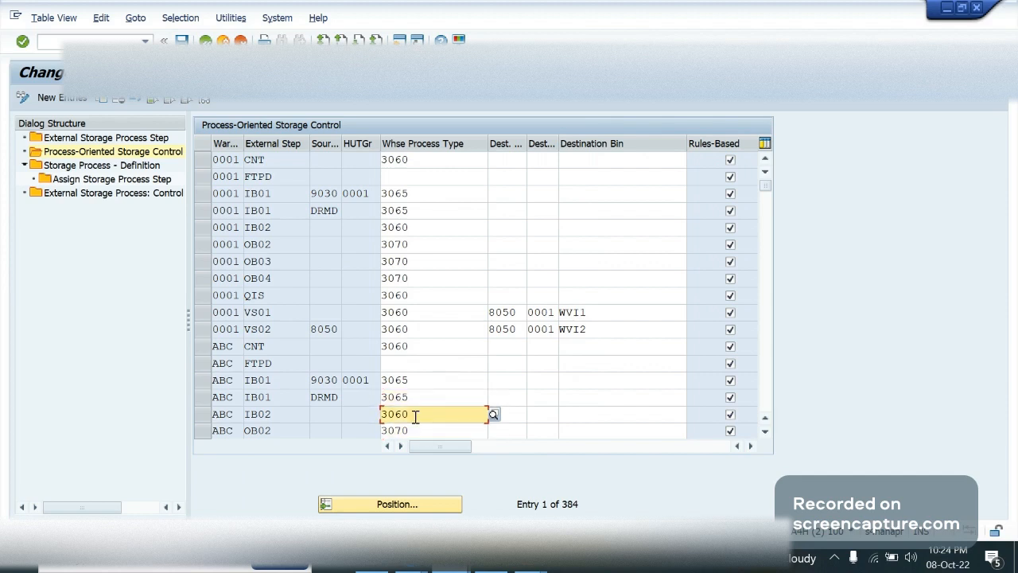
pyautogui.click(415, 417)
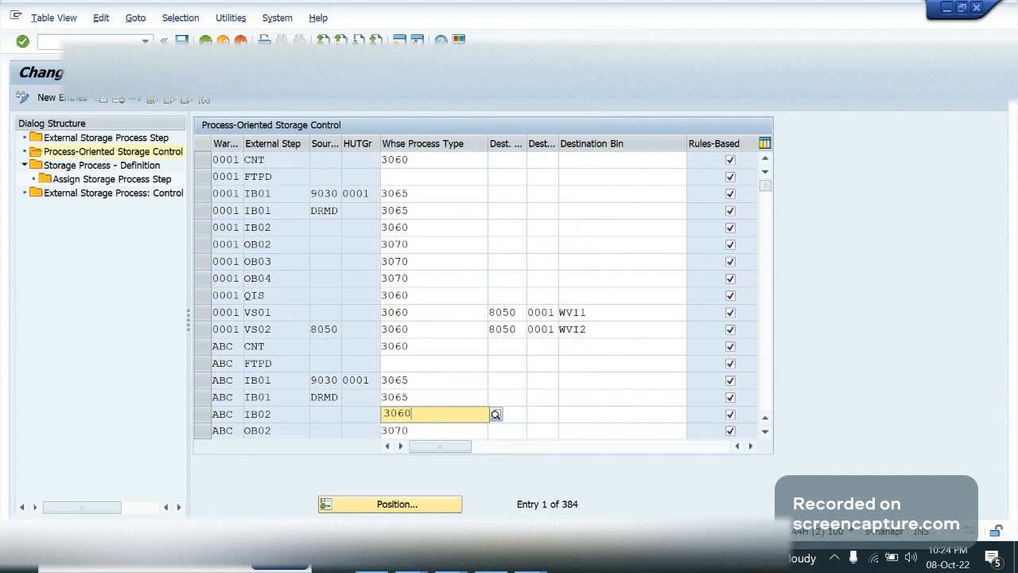
pyautogui.press('Up')
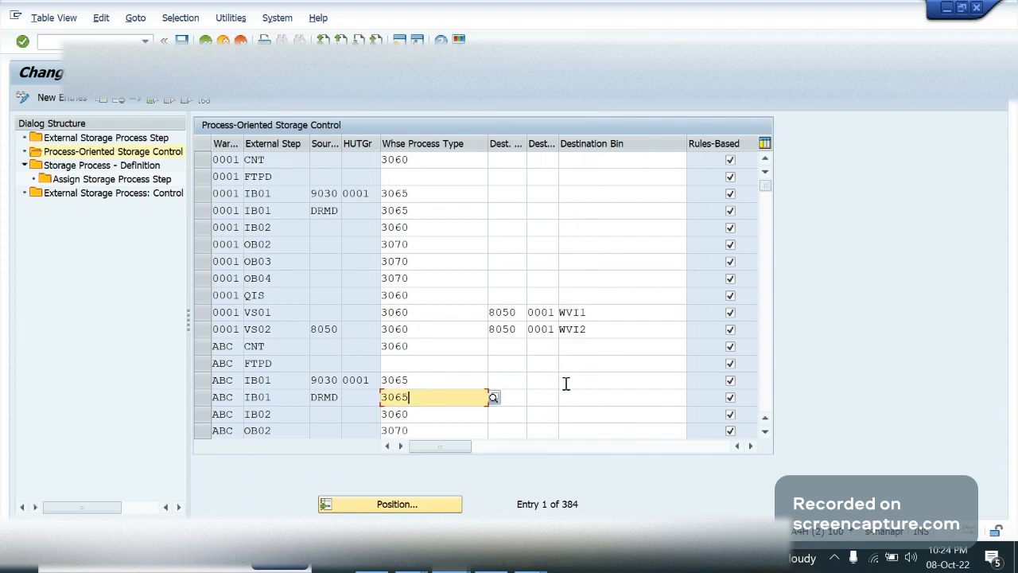
pyautogui.click(565, 383)
pyautogui.scroll(-5, 565, 382)
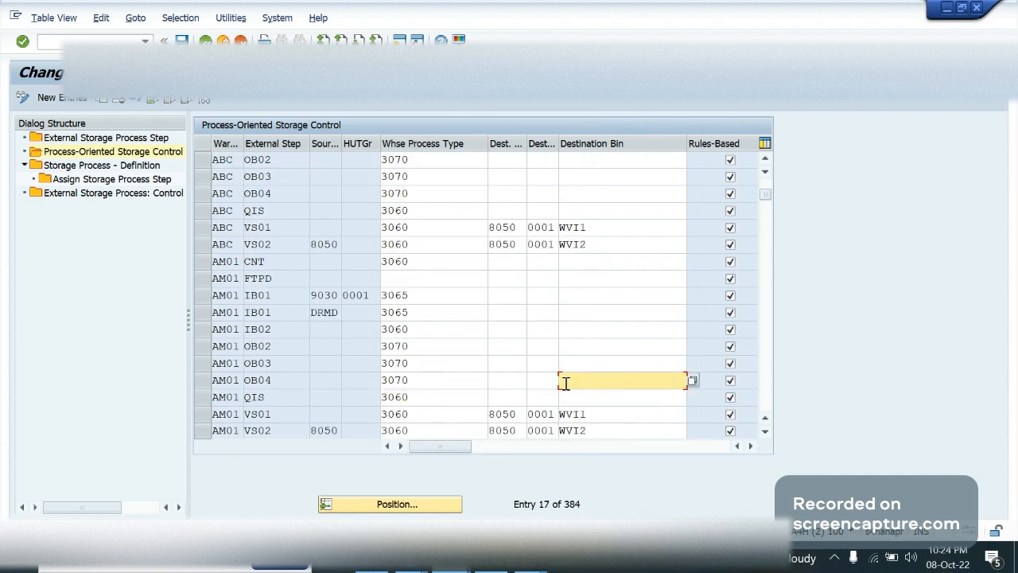
pyautogui.scroll(-5, 564, 383)
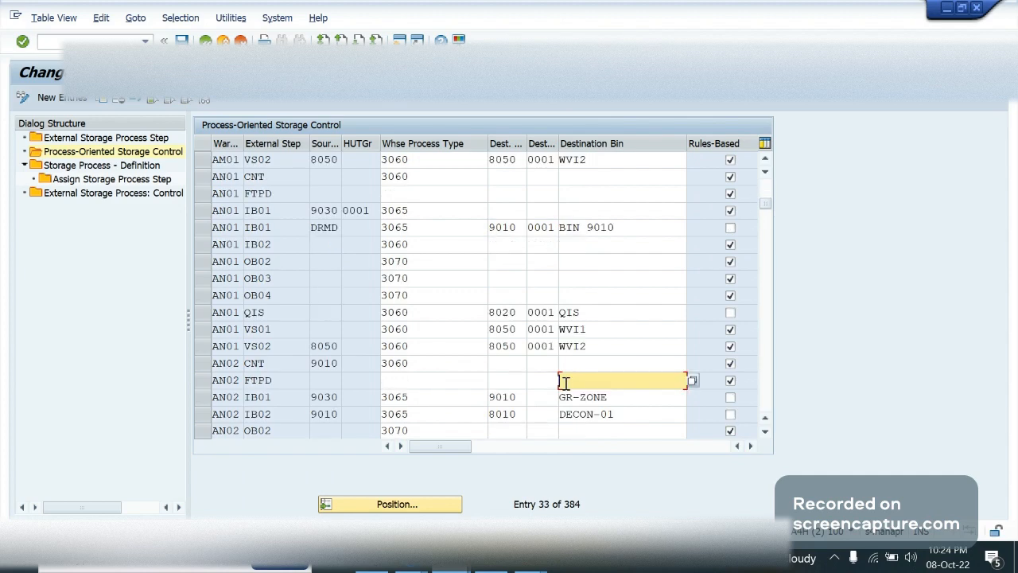
pyautogui.scroll(5, 564, 382)
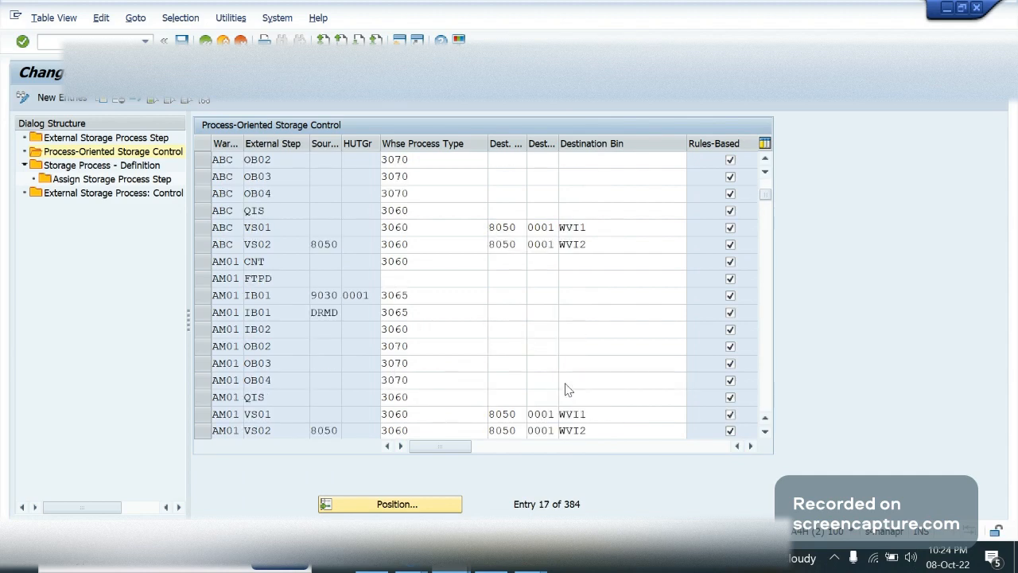
pyautogui.scroll(5, 568, 389)
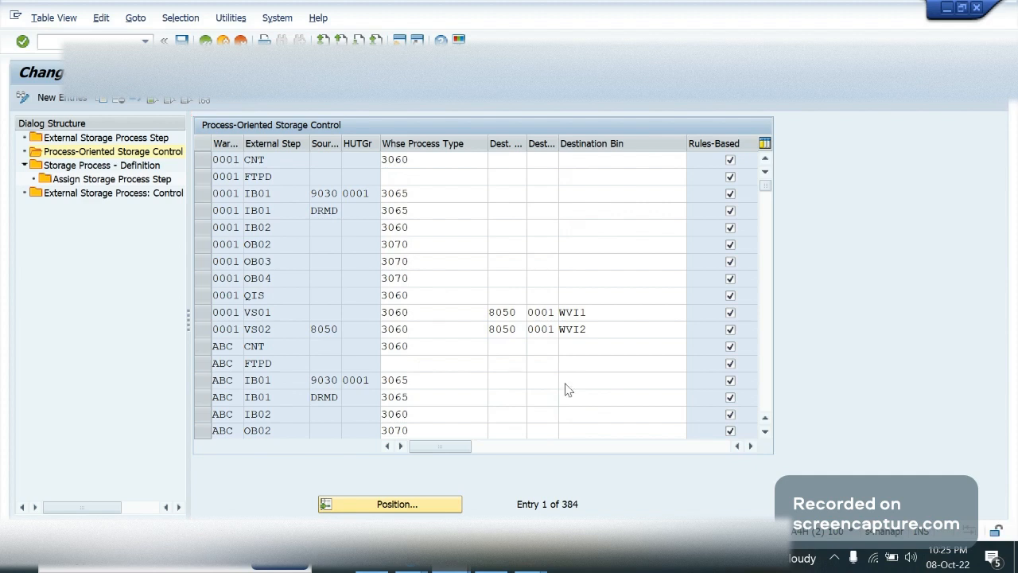
pyautogui.click(565, 383)
# Check the warehouse process types starting with 306 for warehouse 0001's CNT entry and keep 3060
pyautogui.click(422, 159)
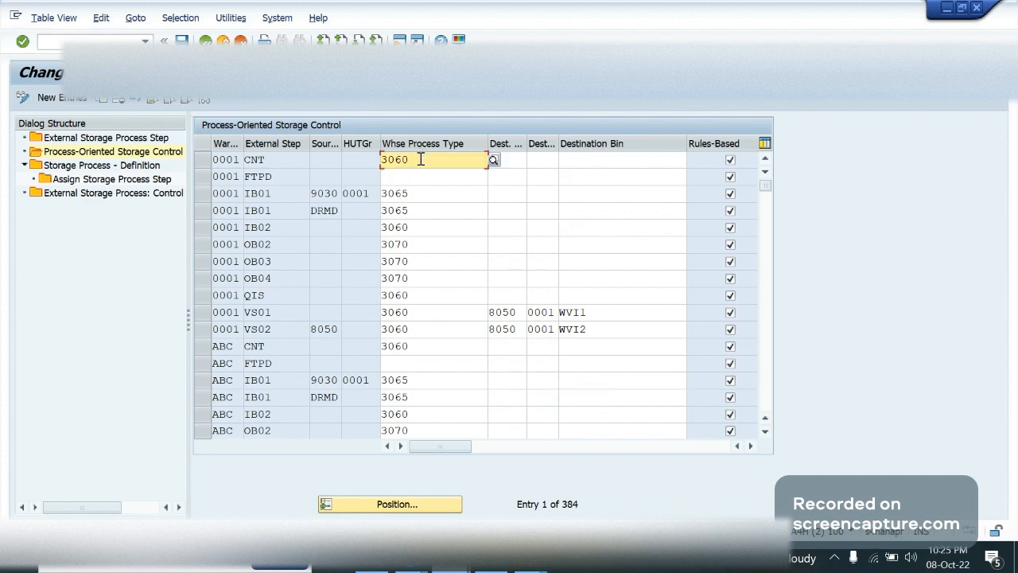
pyautogui.press('BackSpace')
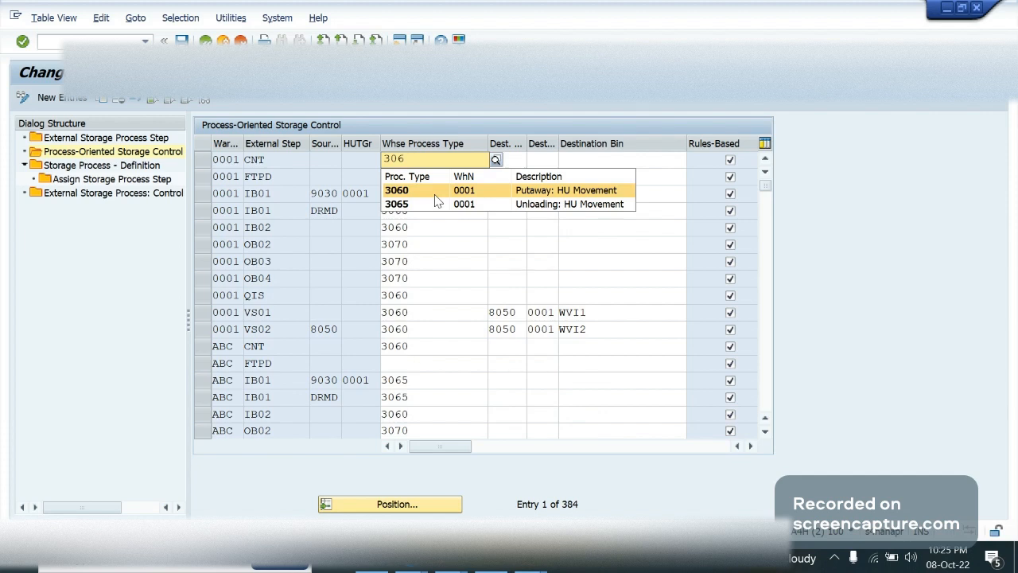
pyautogui.write('0')
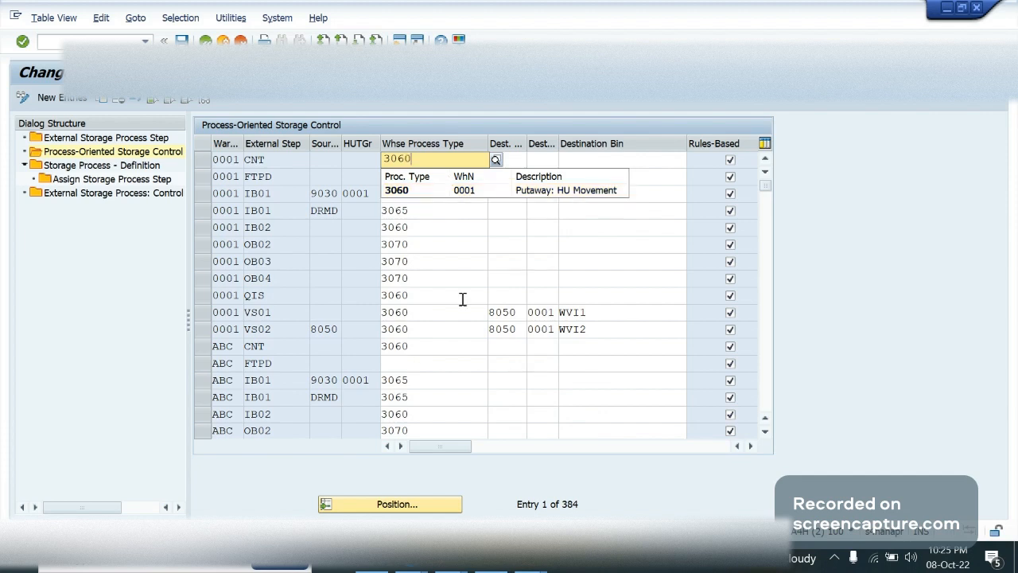
pyautogui.click(462, 297)
pyautogui.click(439, 195)
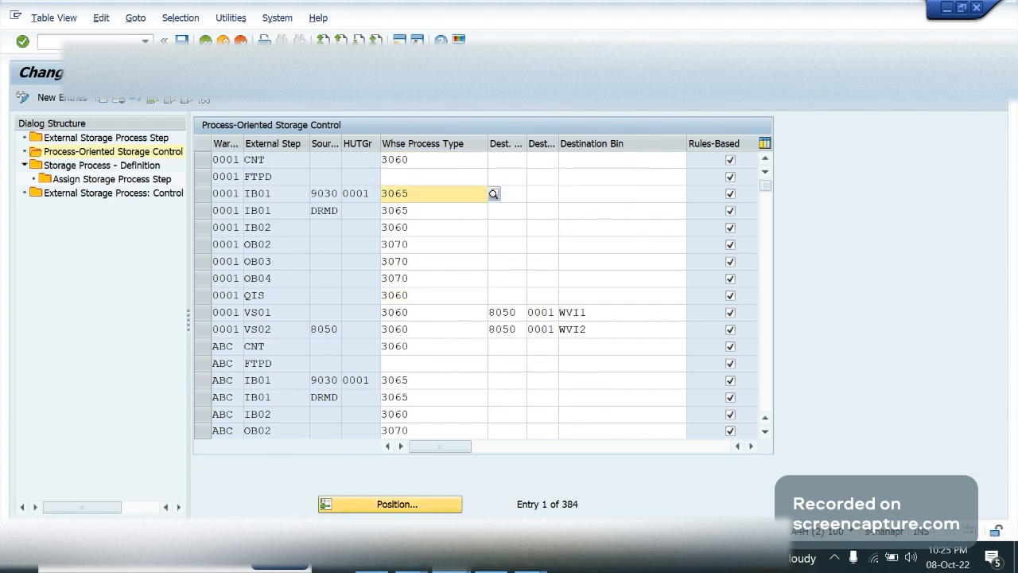
# Start transaction SPRO in the SAP Easy Access session and open the EWM master data activity Define Storage Type in the reference IMG
pyautogui.moveTo(450, 561)
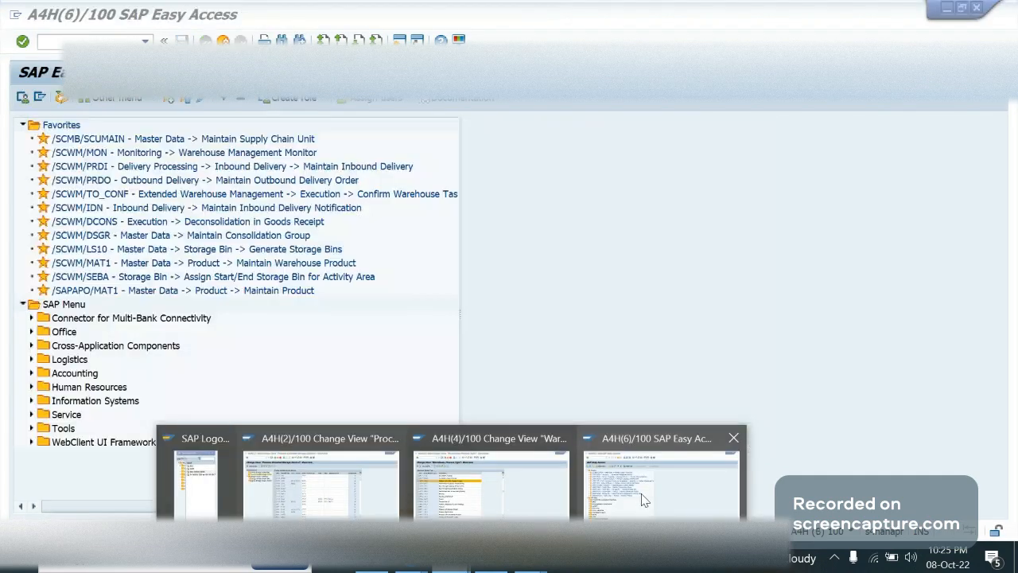
pyautogui.click(644, 500)
pyautogui.click(86, 40)
pyautogui.write('/n')
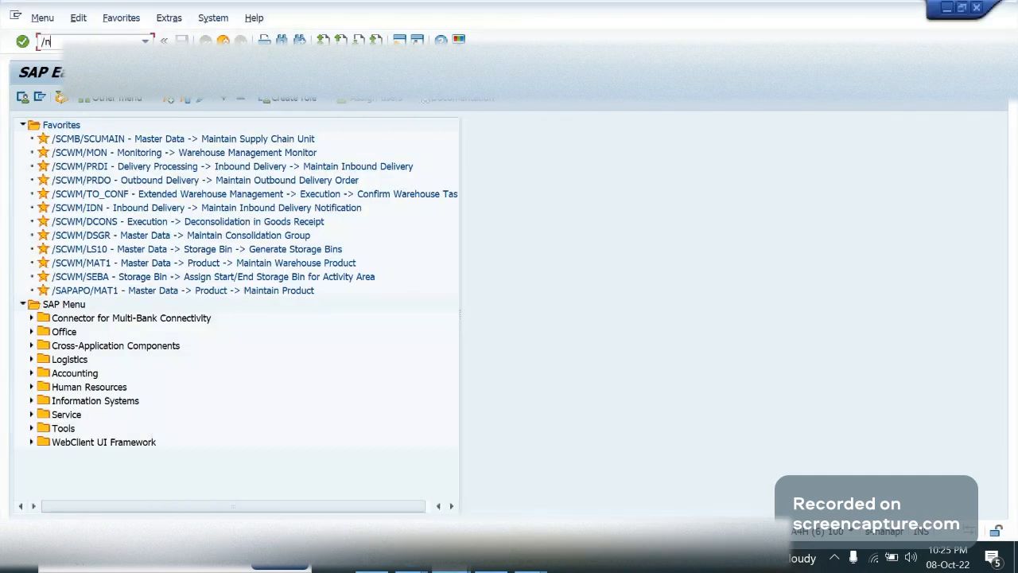
pyautogui.press('Return')
pyautogui.write('/nspro')
pyautogui.press('Return')
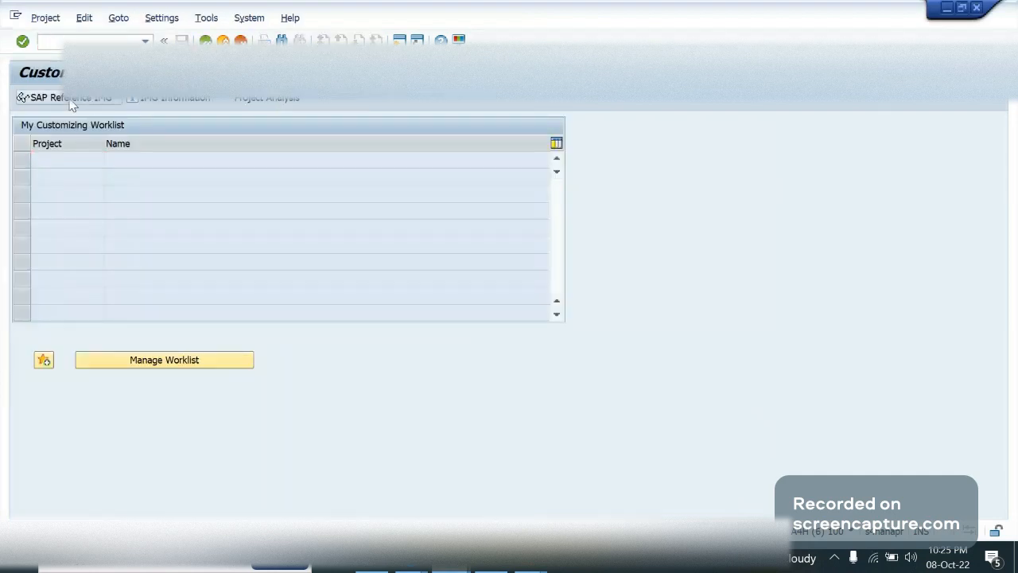
pyautogui.click(71, 99)
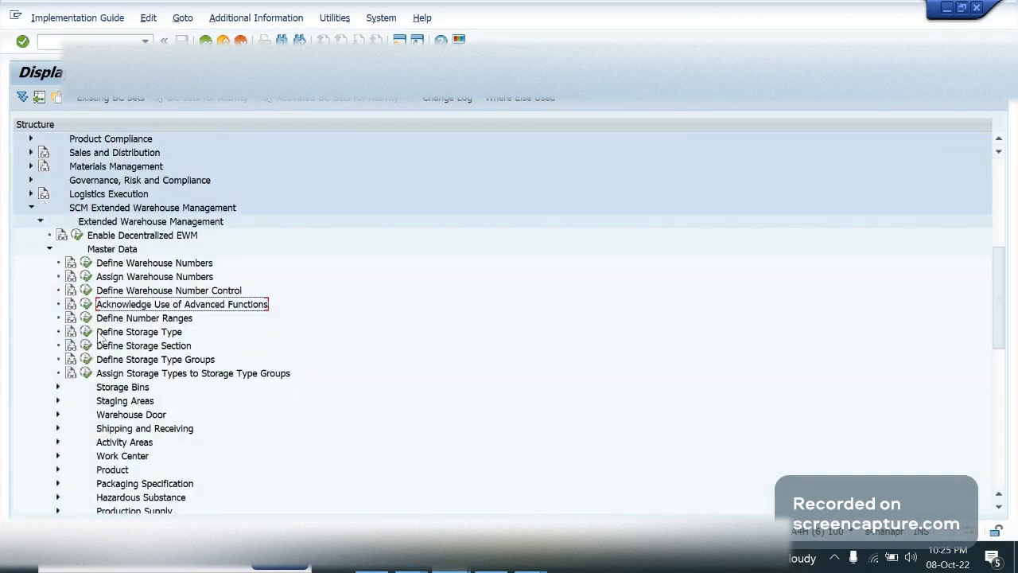
pyautogui.click(86, 331)
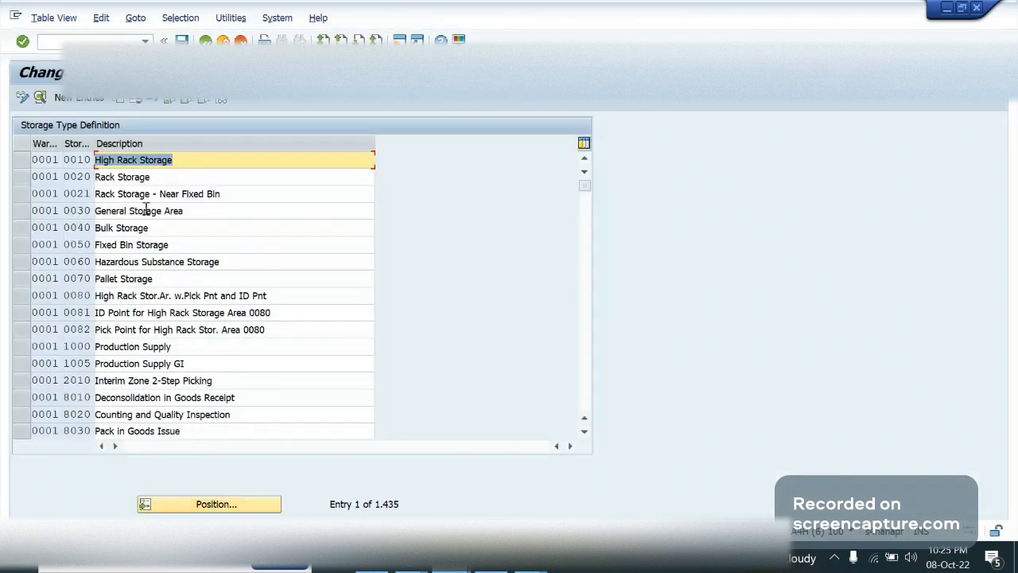
# Look through warehouse 0001's storage types from 0010 High Rack Storage to 8030 Pack in Goods Issue
pyautogui.click(162, 397)
pyautogui.click(138, 211)
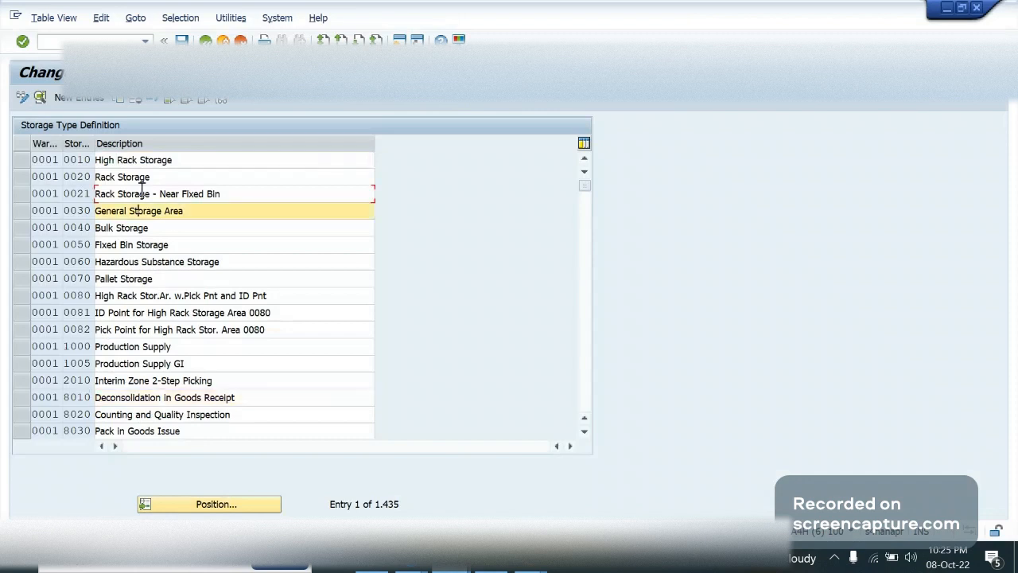
pyautogui.press('Down')
pyautogui.press('Down')
pyautogui.press('Down')
pyautogui.press('Down')
pyautogui.press('Down')
pyautogui.press('Down')
pyautogui.press('Down')
pyautogui.press('Down')
pyautogui.press('Down')
pyautogui.press('Down')
pyautogui.press('Down')
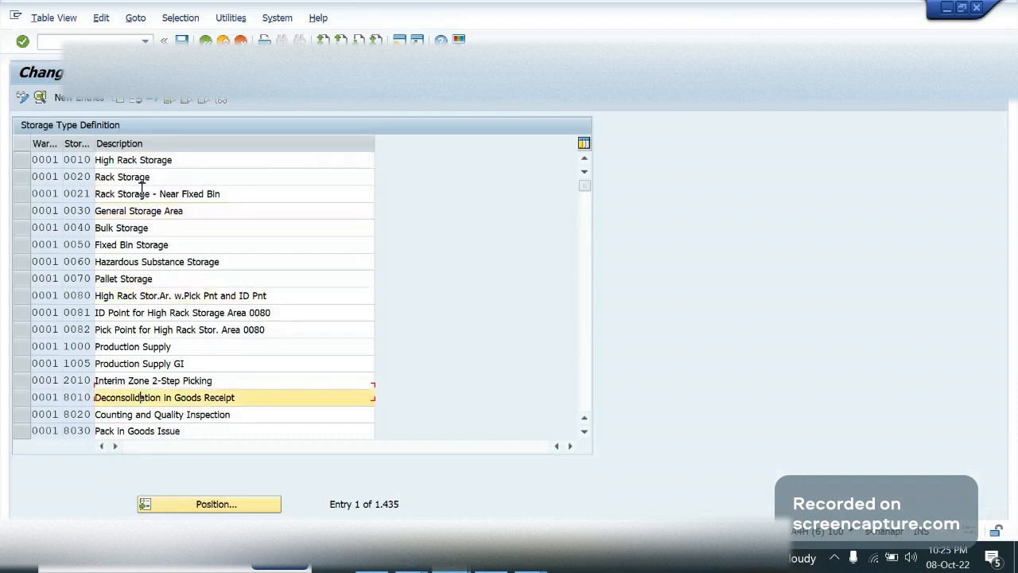
pyautogui.press('Down')
pyautogui.press('Down')
pyautogui.press('Down')
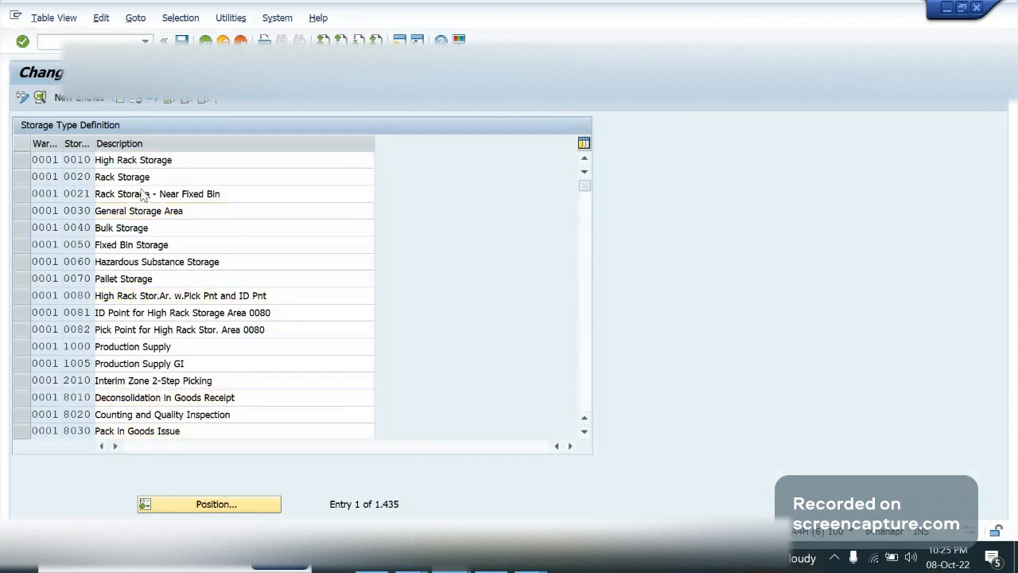
# Review warehouse 0001's remaining storage types, from 8030 Pack in Goods Issue through the VAS, door and merchandise distribution types to YARD
pyautogui.click(139, 159)
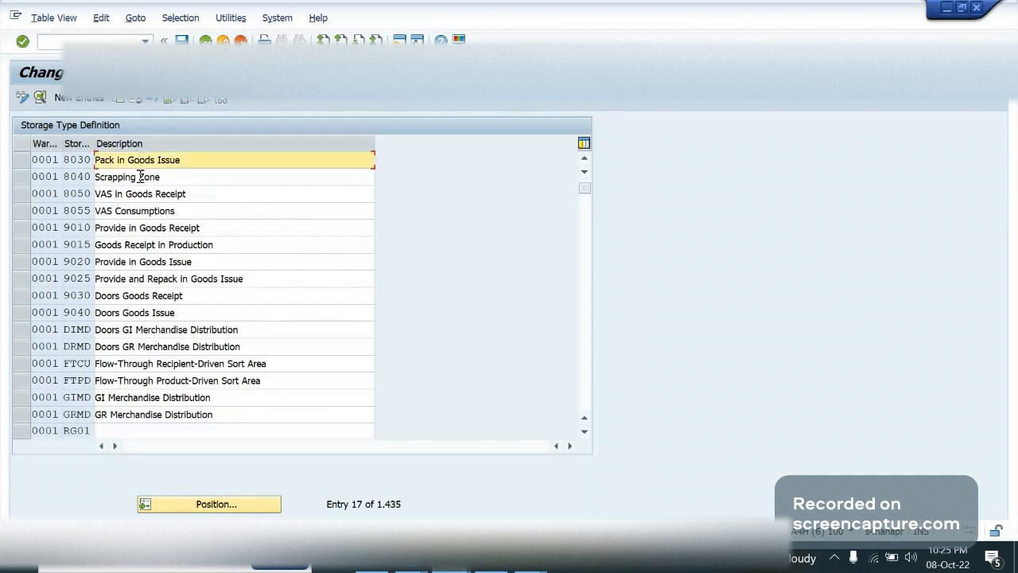
pyautogui.click(141, 177)
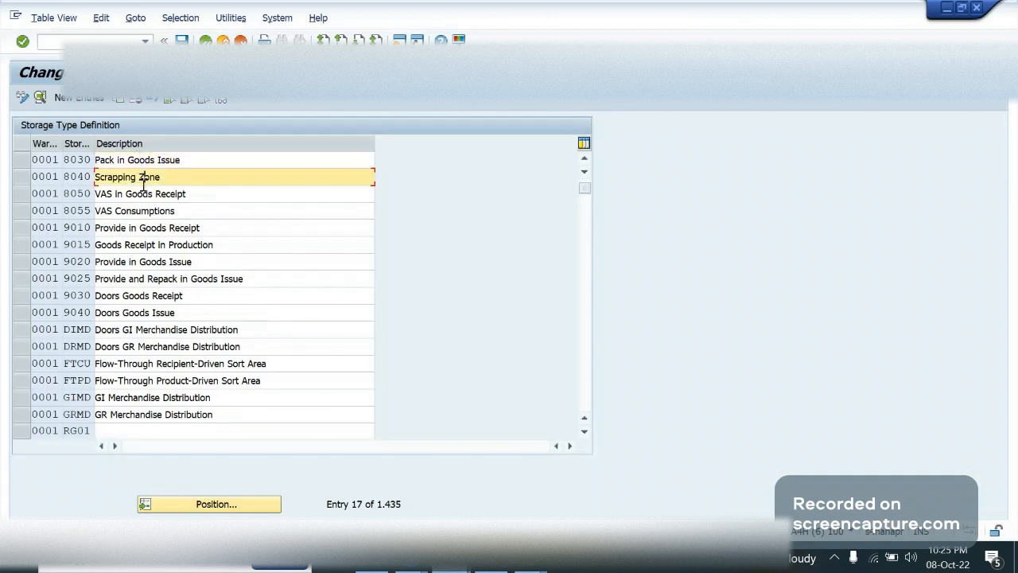
pyautogui.click(143, 186)
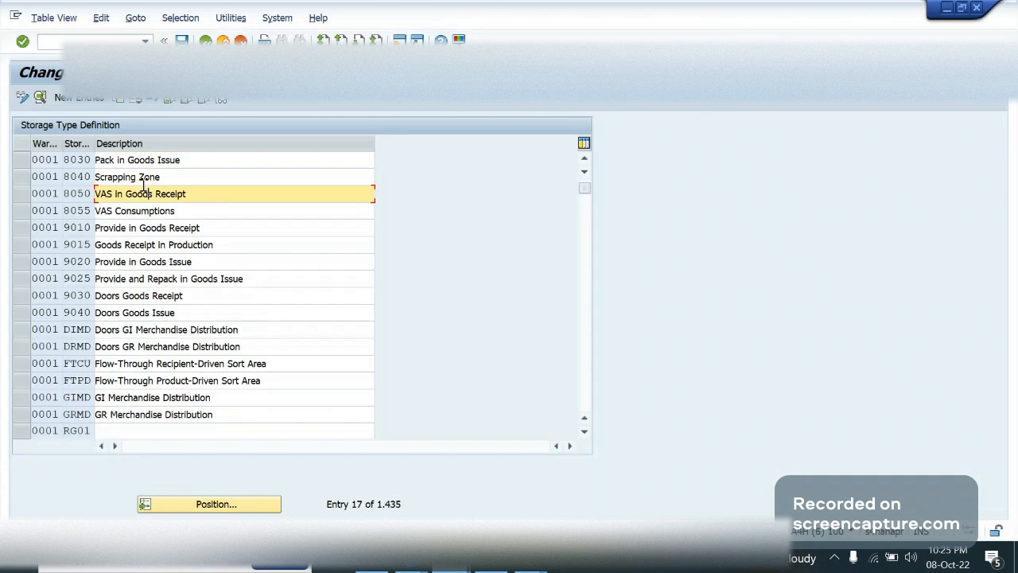
pyautogui.click(117, 211)
pyautogui.press('Down')
pyautogui.press('Down')
pyautogui.press('Down')
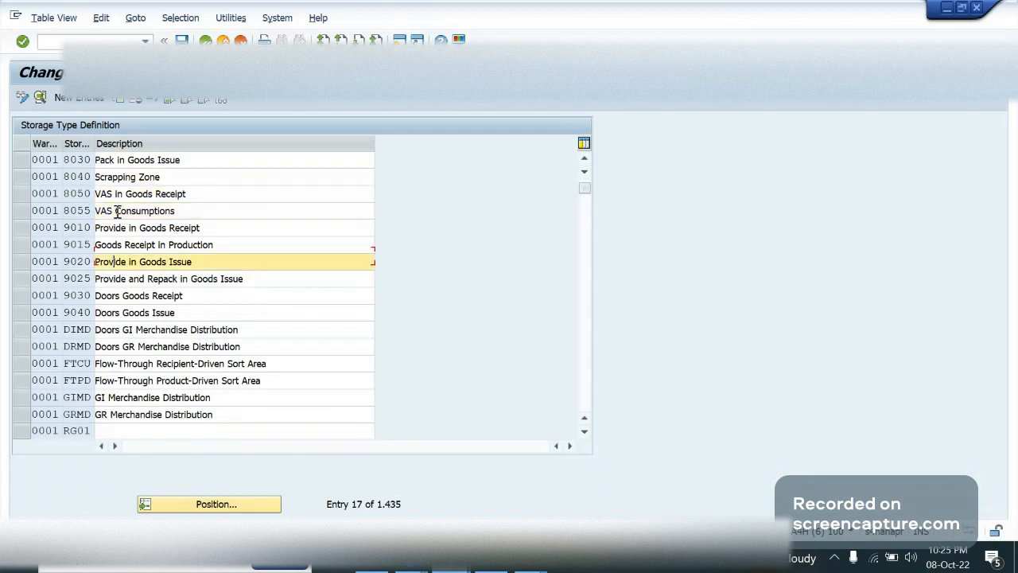
pyautogui.press('Down')
pyautogui.press('Down')
pyautogui.press('Down')
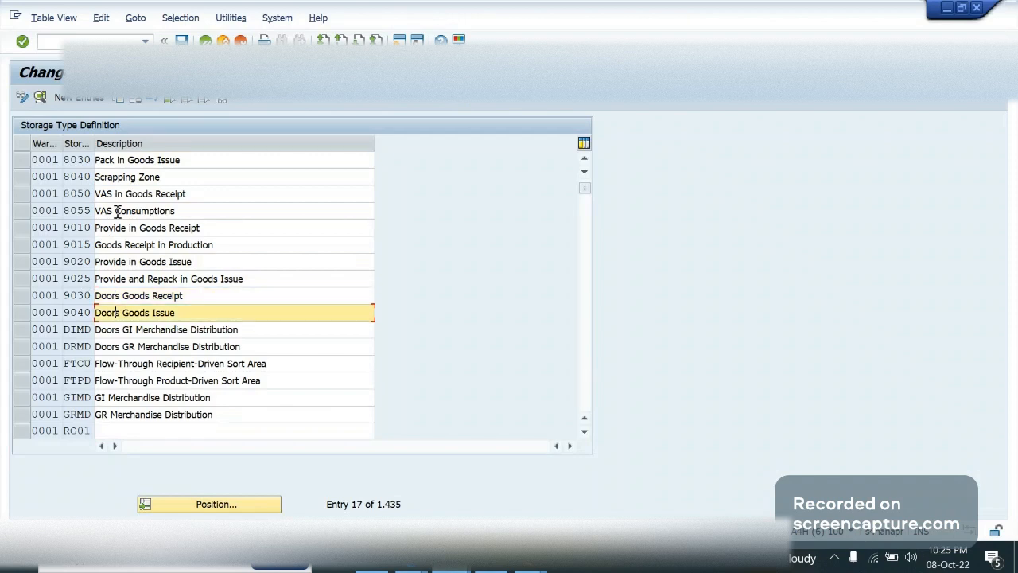
pyautogui.press('Down')
pyautogui.press('Down')
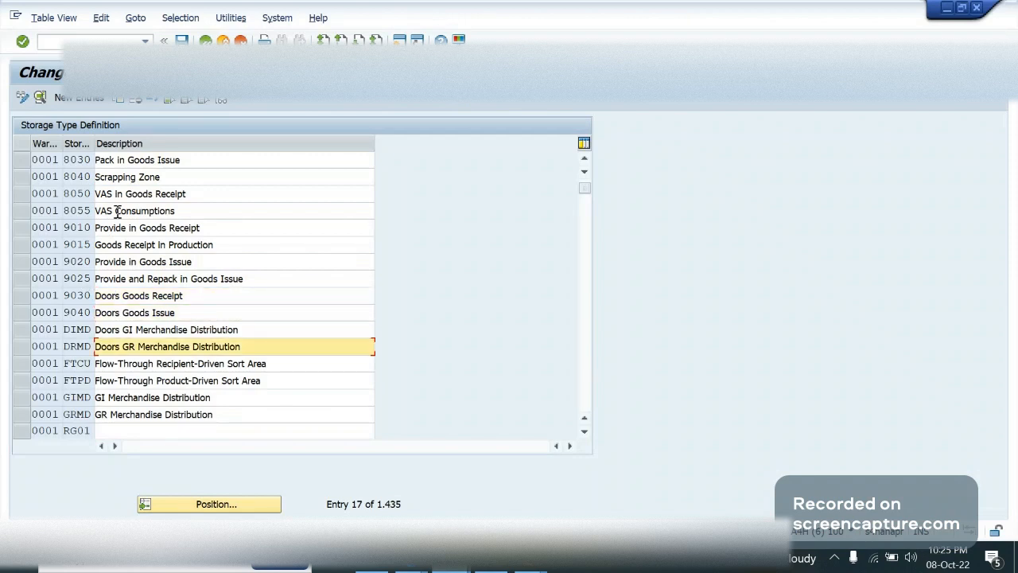
pyautogui.press('Down')
pyautogui.press('Down')
pyautogui.press('Down')
pyautogui.press('Down')
pyautogui.press('Down')
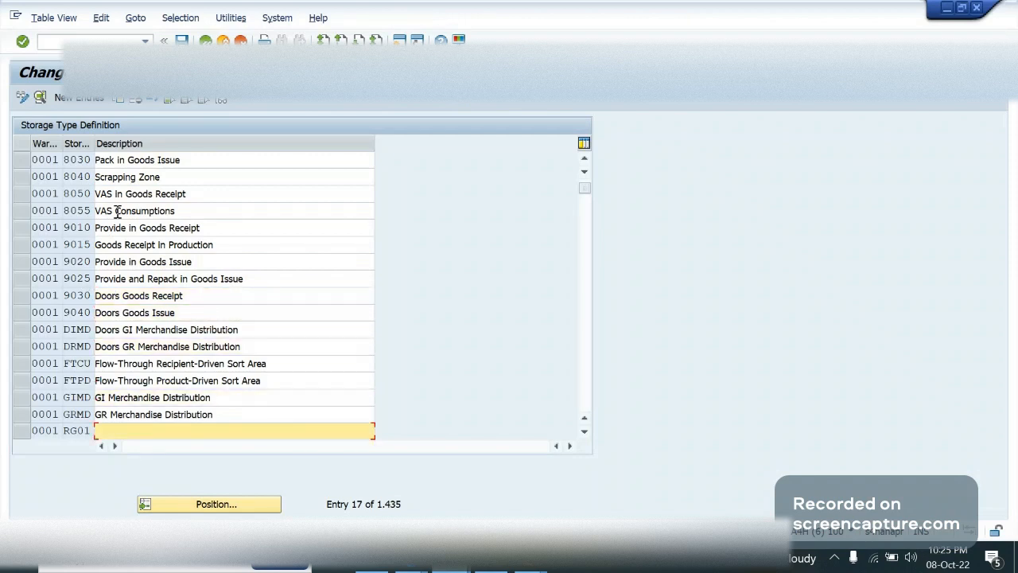
pyautogui.press('pagedown')
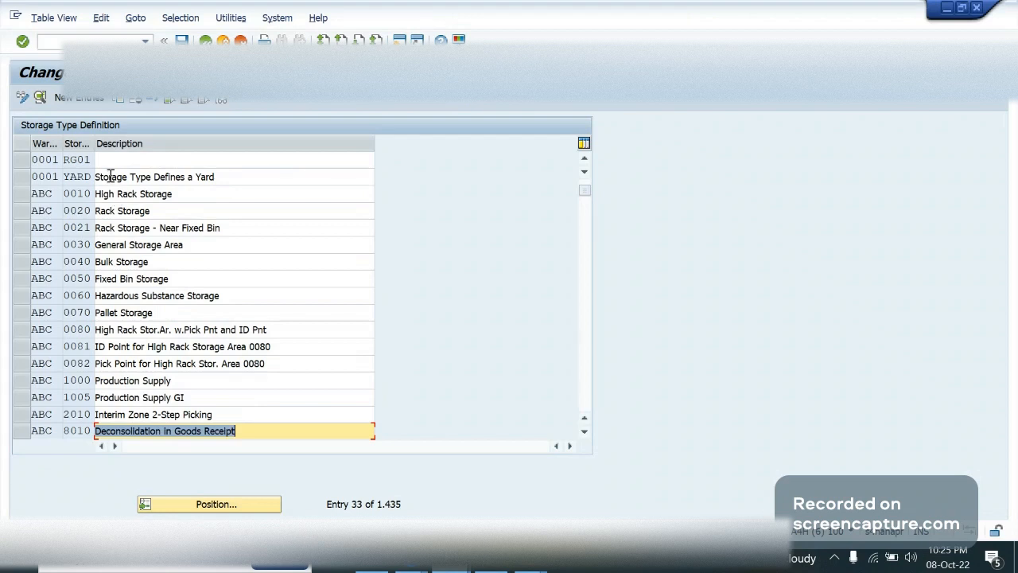
pyautogui.click(110, 177)
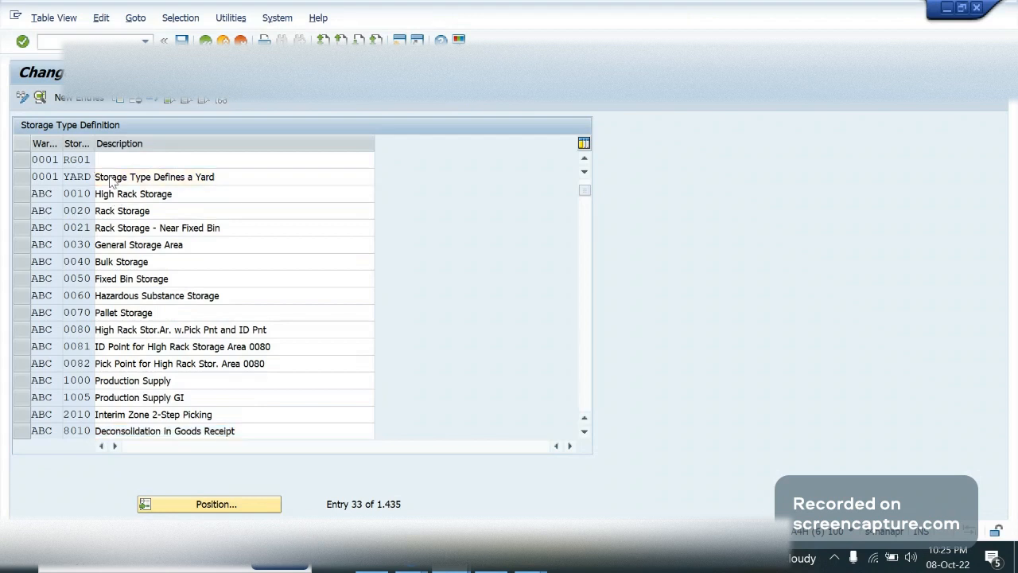
pyautogui.press('pageup')
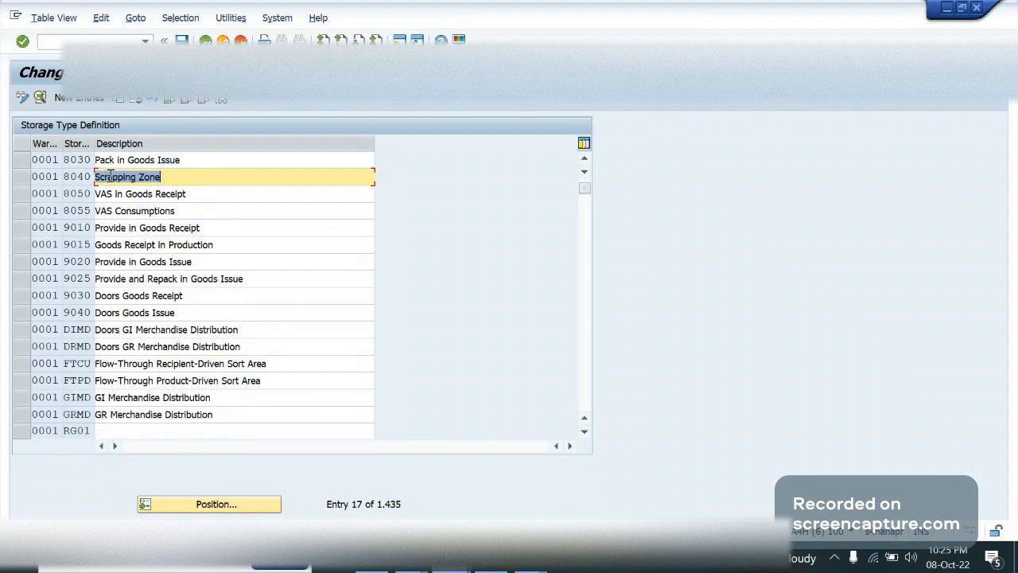
# Open the details of warehouse 0001's storage type 8050 VAS in Goods Receipt, check its storage type role options, and return to the list
pyautogui.click(34, 193)
pyautogui.click(42, 99)
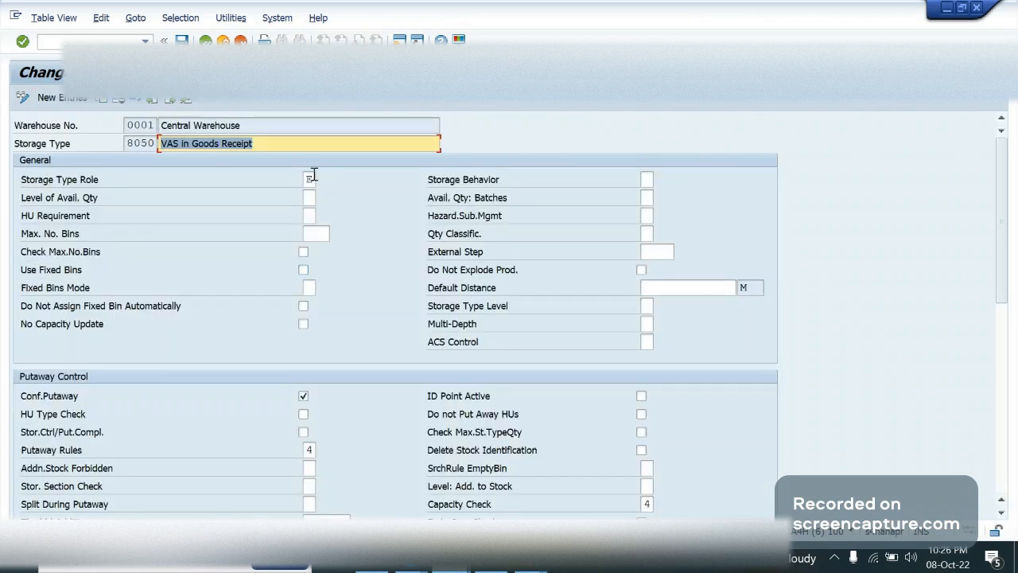
pyautogui.click(313, 177)
pyautogui.click(323, 180)
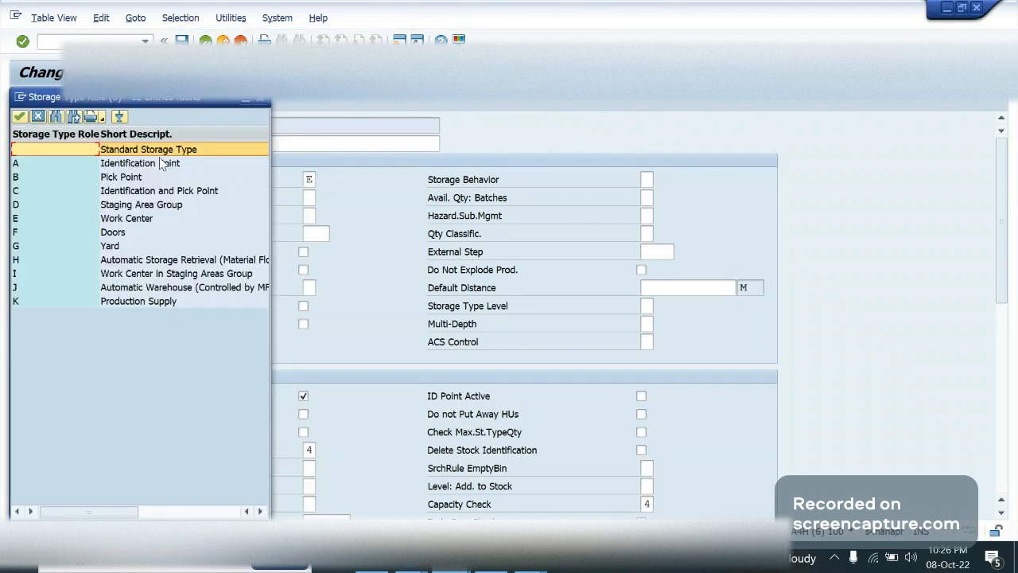
pyautogui.click(81, 216)
pyautogui.click(42, 116)
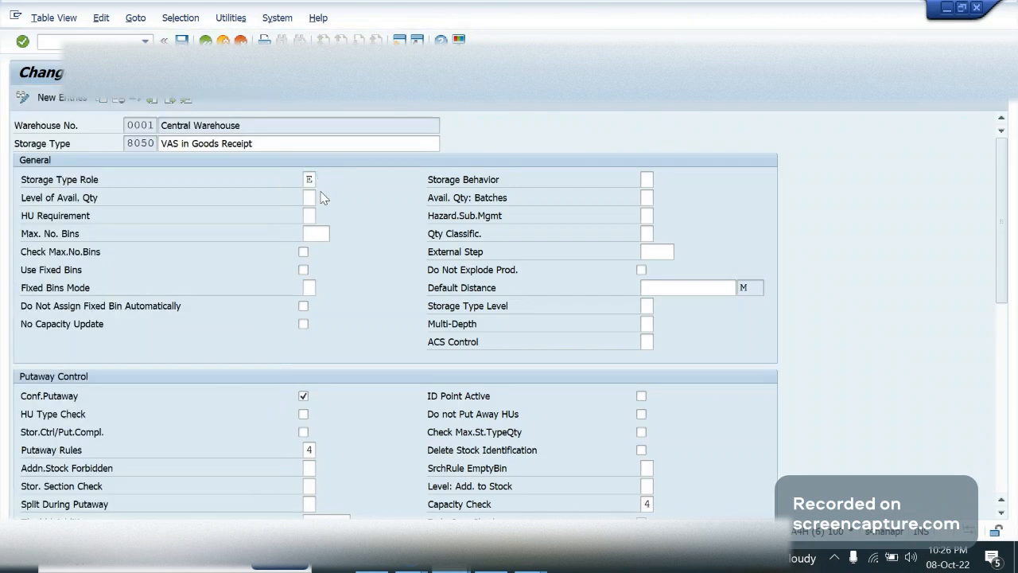
pyautogui.click(312, 179)
pyautogui.click(206, 42)
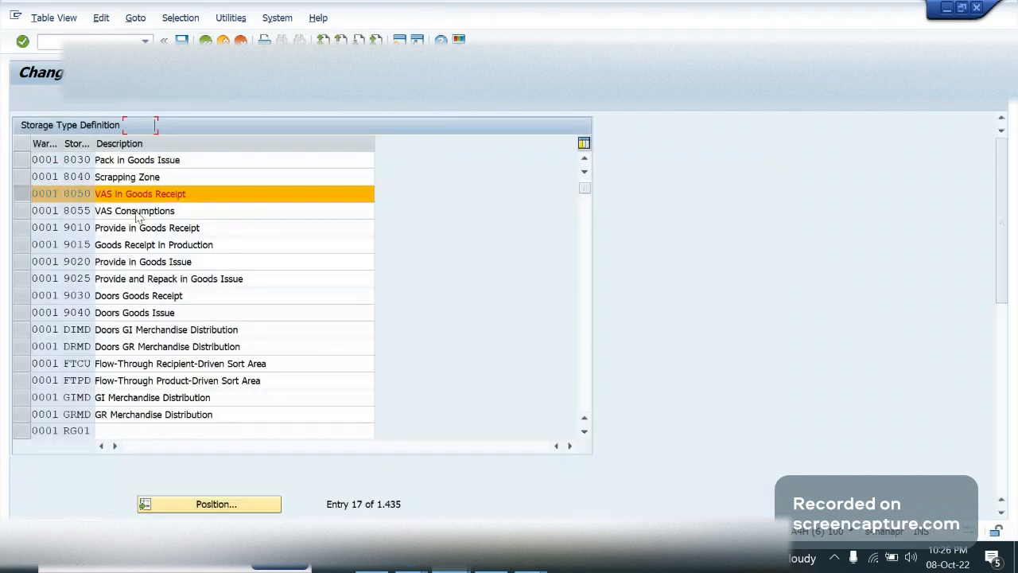
# Copy storage type 8050 VAS in Goods Receipt to warehouse GA09 as storage type LABL
pyautogui.write('ga09')
pyautogui.press('Tab')
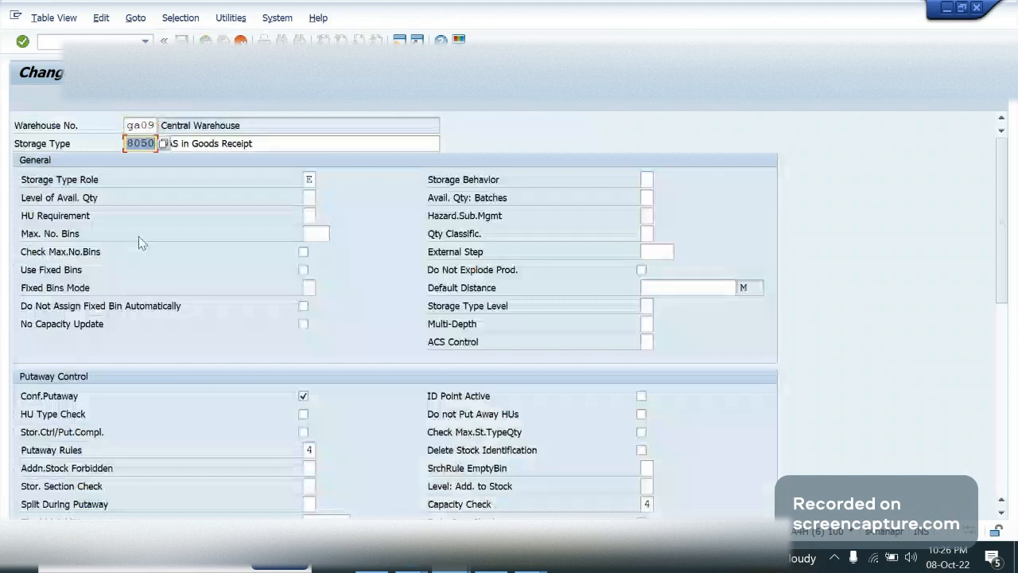
pyautogui.write('LABL')
pyautogui.press('Tab')
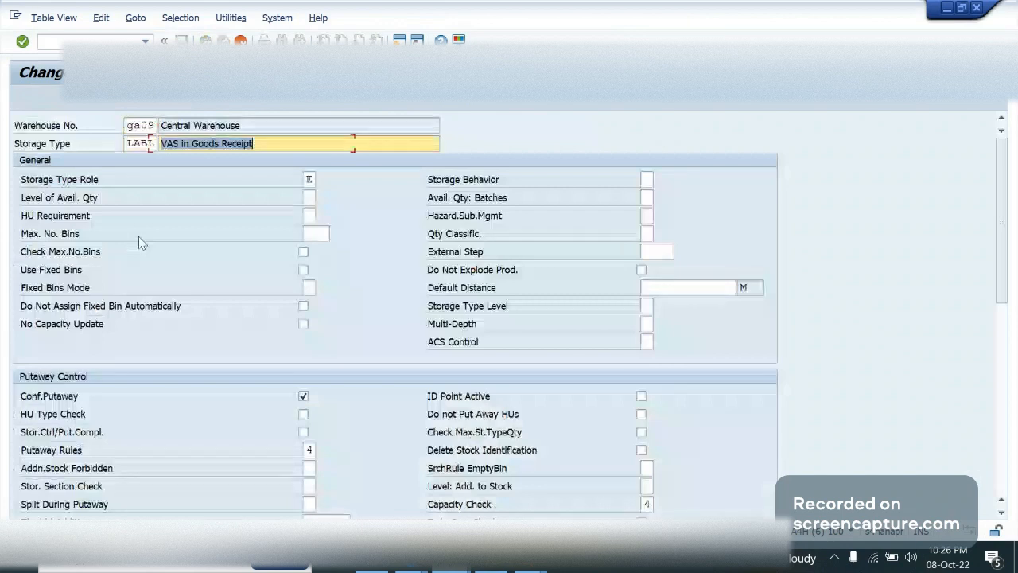
pyautogui.press('Right')
pyautogui.press('BackSpace')
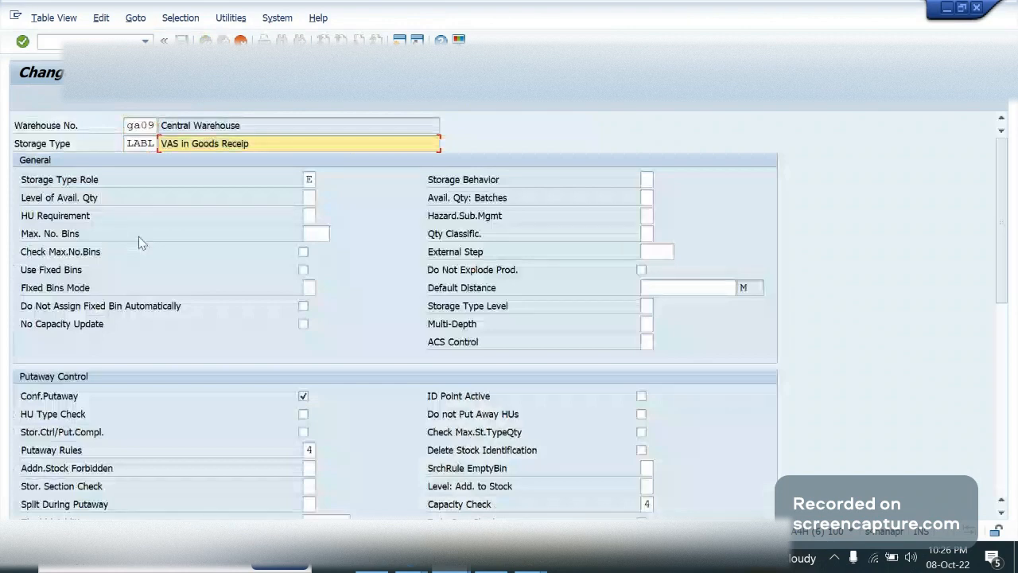
pyautogui.write('t')
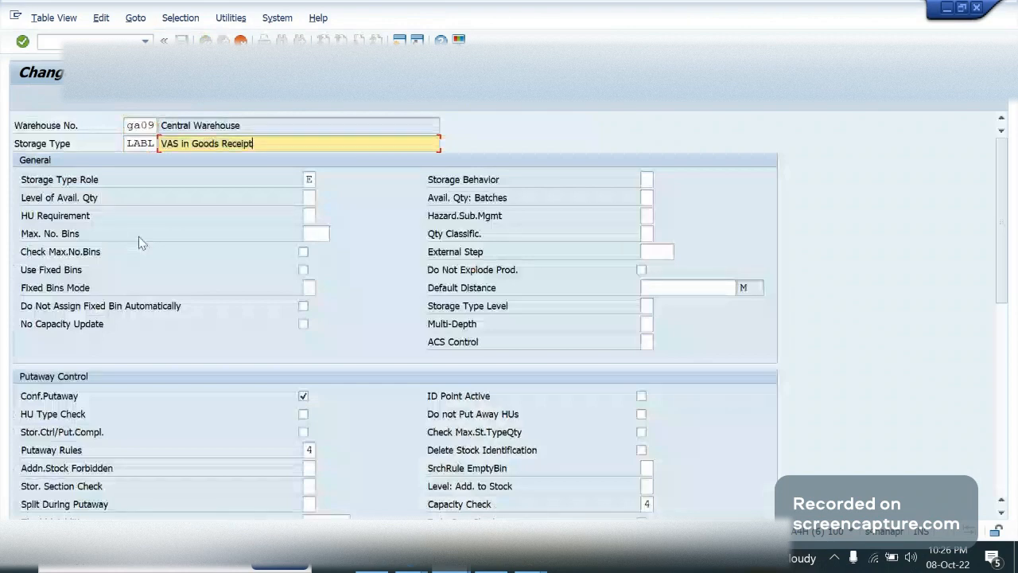
pyautogui.press('Return')
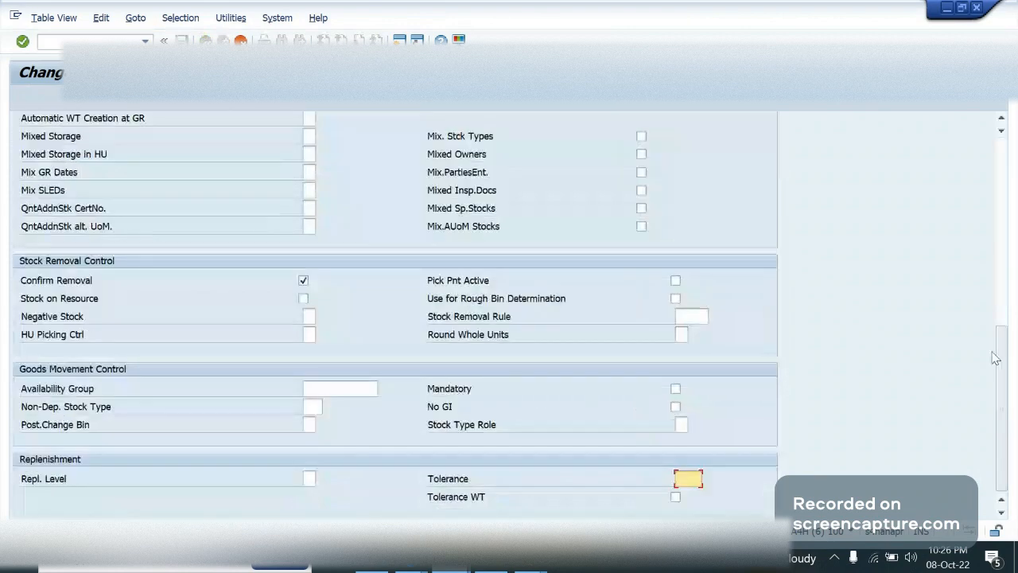
# Change the copied storage type's description to LABL in Goods Receipt and confirm the copy
pyautogui.moveTo(996, 358); pyautogui.dragTo(1010, 122)
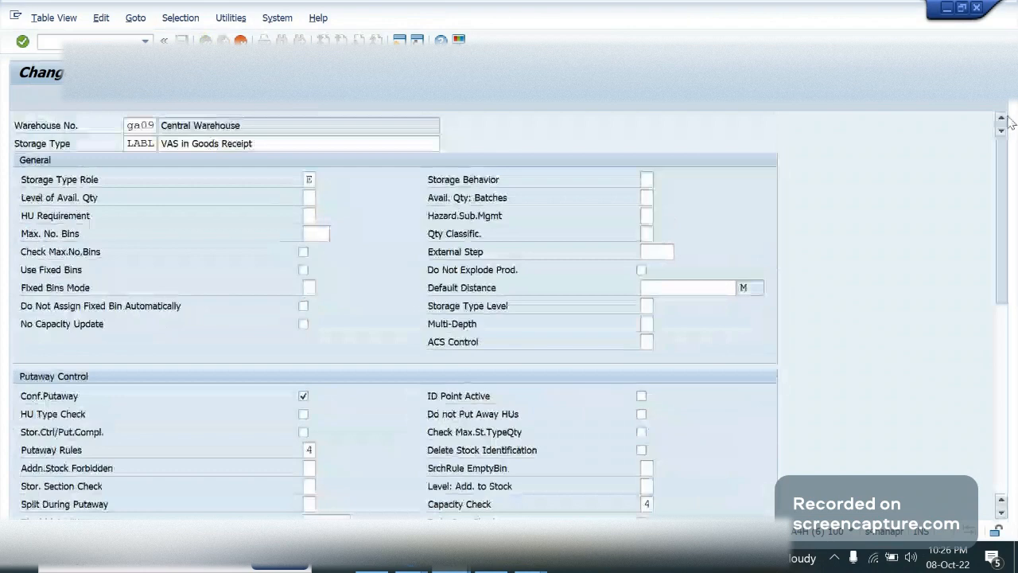
pyautogui.tripleClick(164, 144)
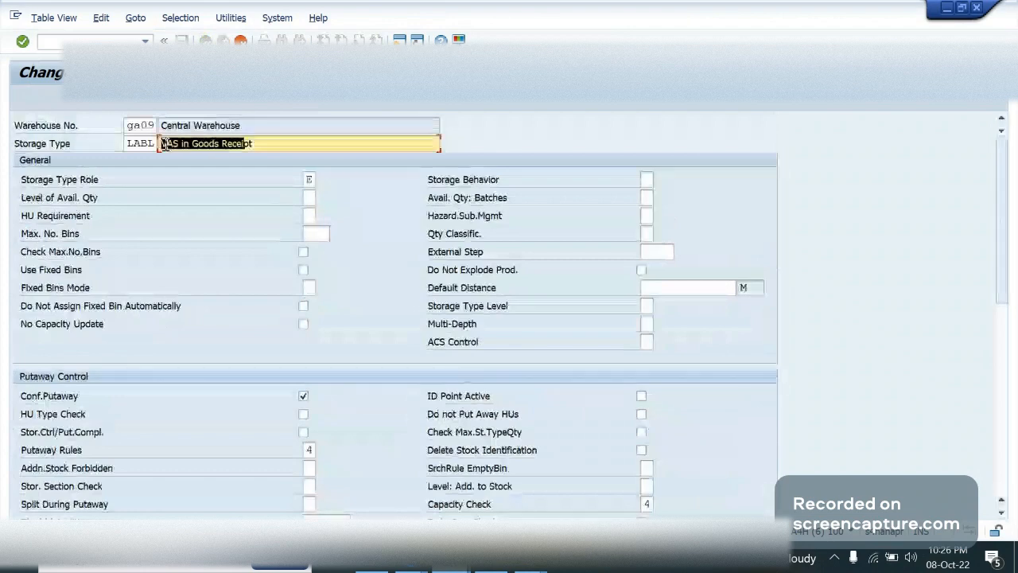
pyautogui.click(165, 144)
pyautogui.press('Delete')
pyautogui.press('Delete')
pyautogui.write('L')
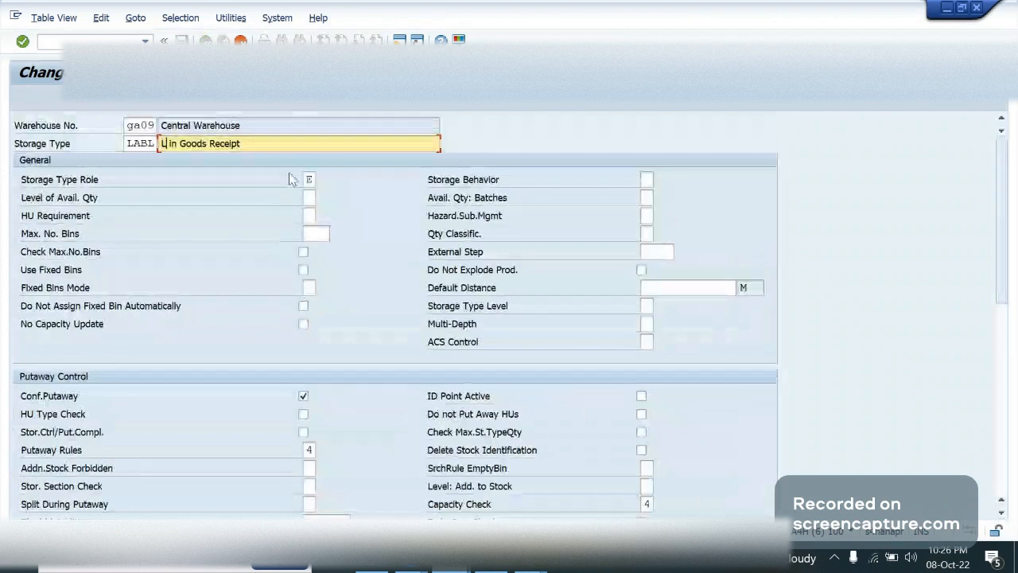
pyautogui.write('ABL')
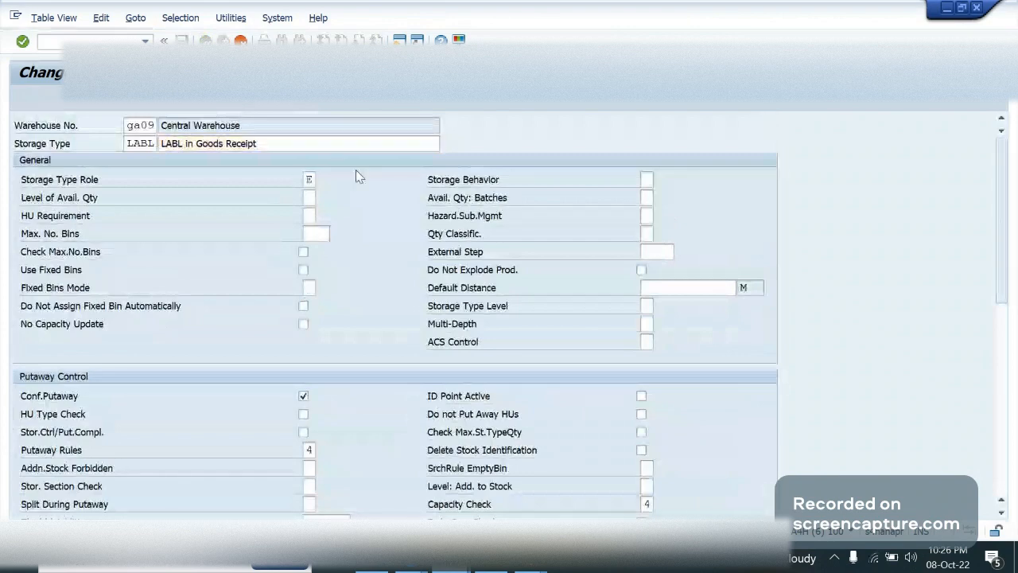
pyautogui.press('F3')
pyautogui.click(248, 160)
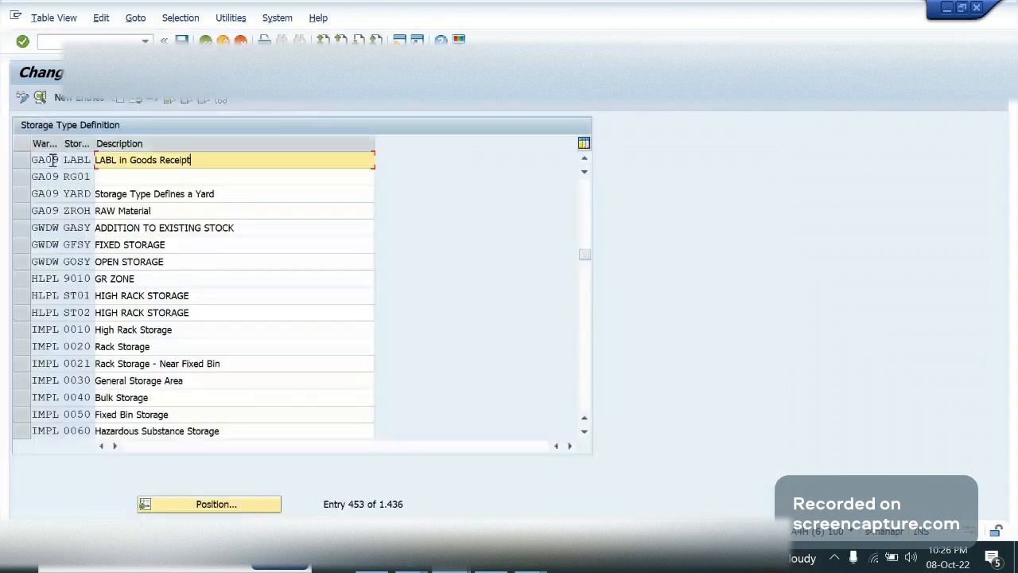
# Open the details of GA09's LABL storage type and examine its storage type role and putaway confirmation
pyautogui.click(53, 160)
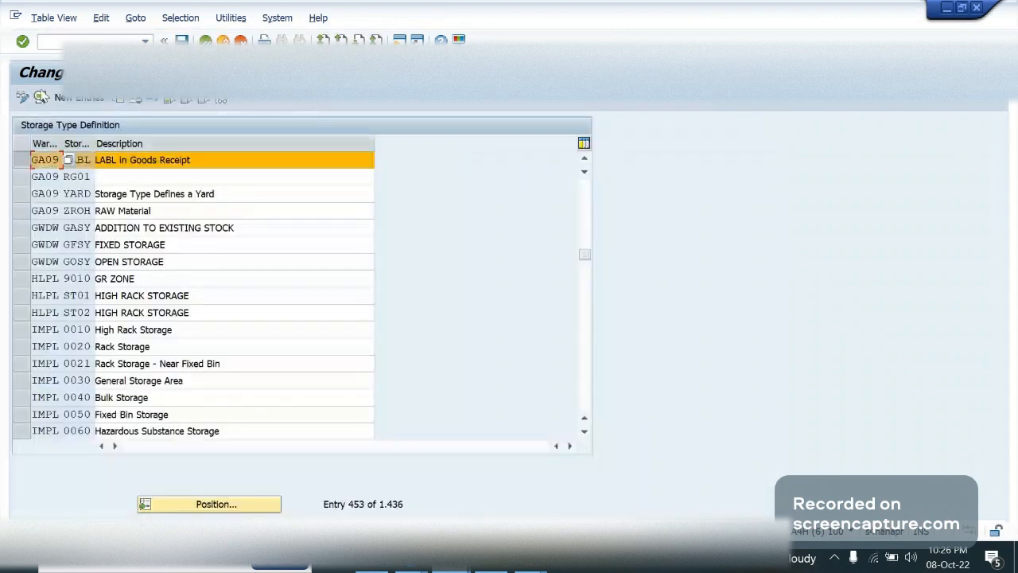
pyautogui.click(40, 97)
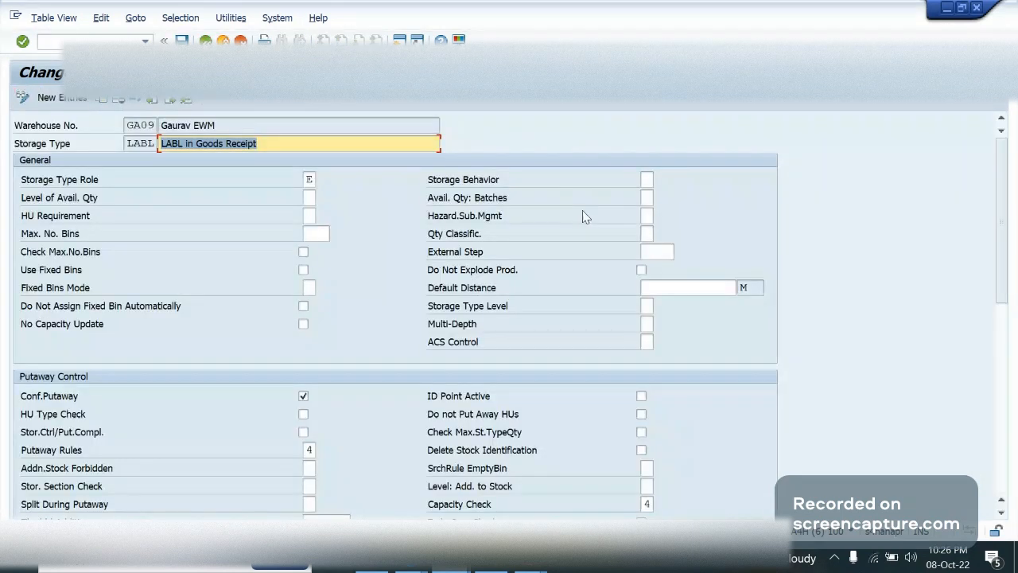
pyautogui.click(309, 180)
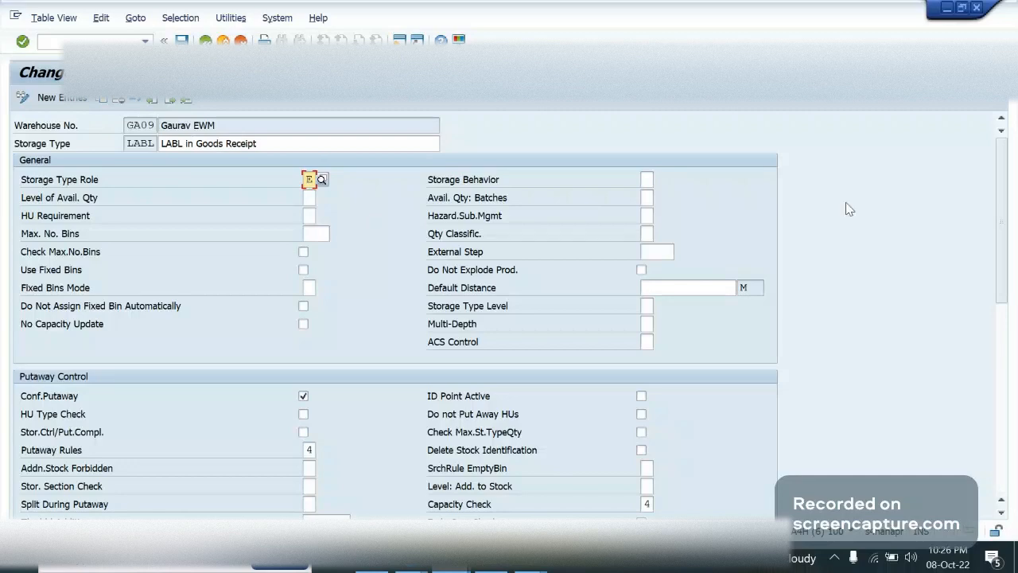
pyautogui.scroll(-1, 1007, 230)
pyautogui.moveTo(1007, 231); pyautogui.dragTo(1014, 282)
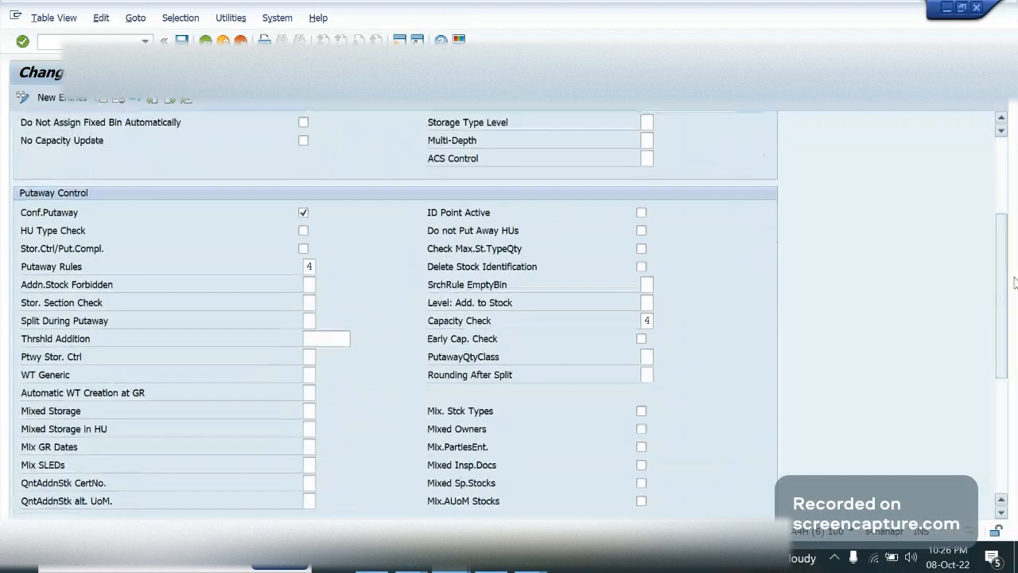
pyautogui.click(302, 217)
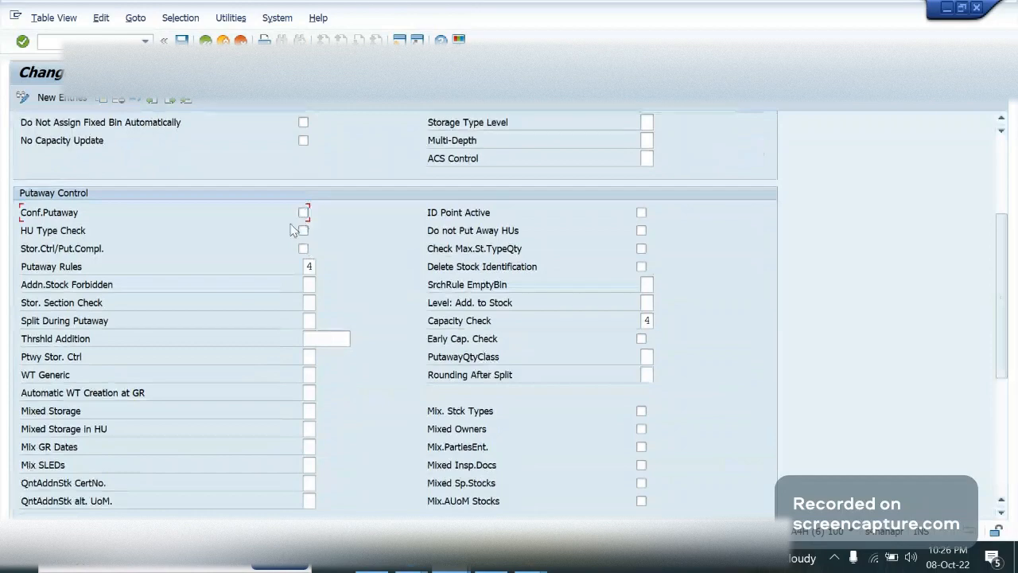
pyautogui.click(304, 213)
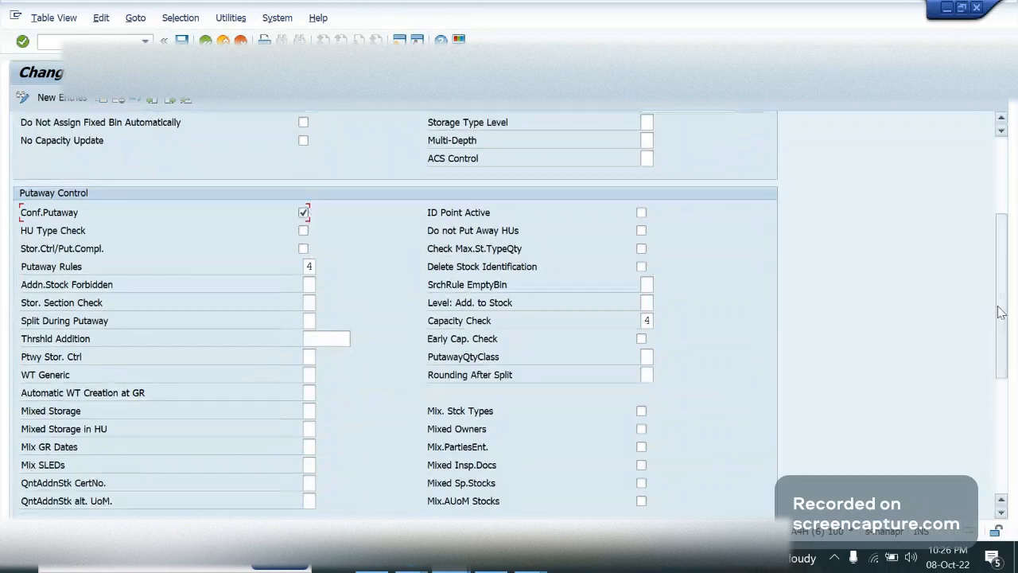
# Review the LABL storage type's remaining putaway, stock removal, goods movement and replenishment settings, and return to the implementation guide
pyautogui.scroll(-3, 1000, 313)
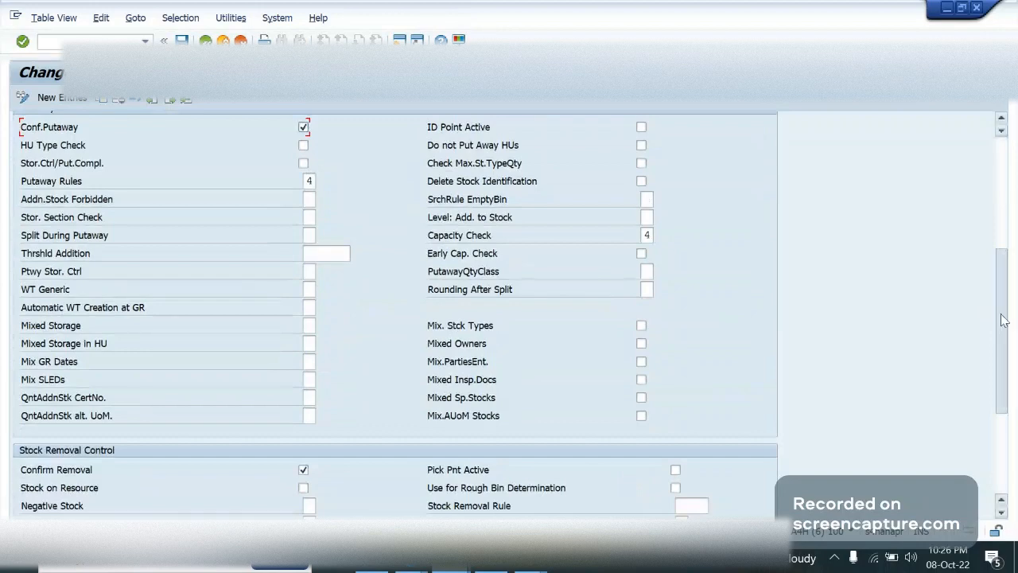
pyautogui.moveTo(1004, 320); pyautogui.dragTo(1015, 427)
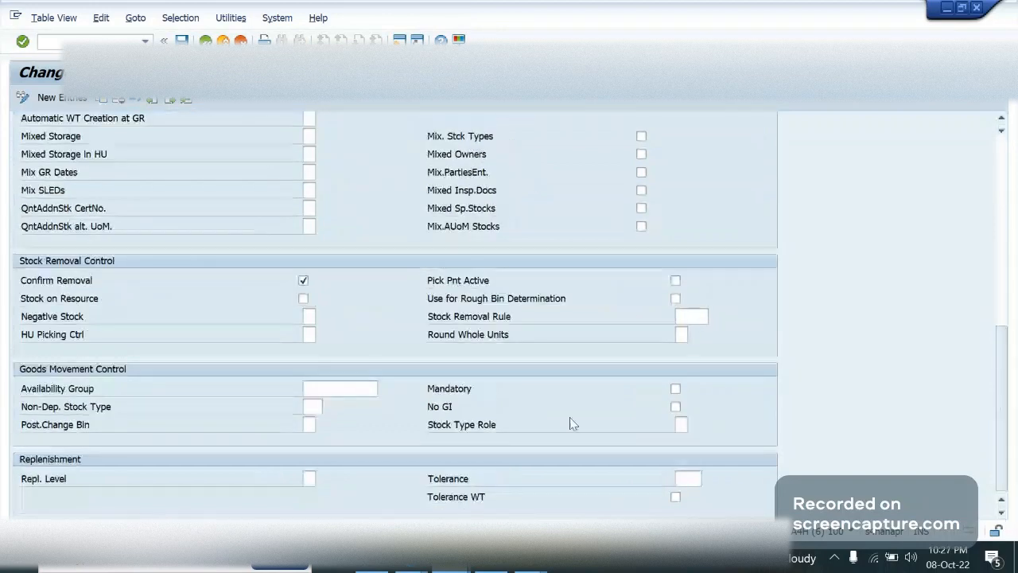
pyautogui.moveTo(999, 440); pyautogui.dragTo(983, 187)
pyautogui.doubleClick(254, 143)
pyautogui.tripleClick(255, 143)
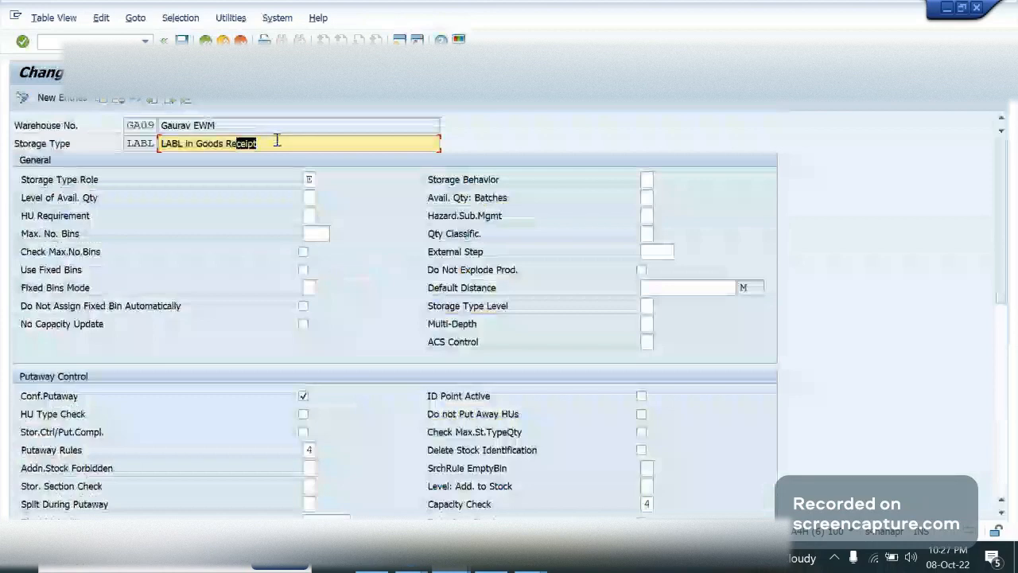
pyautogui.moveTo(277, 140); pyautogui.dragTo(251, 143)
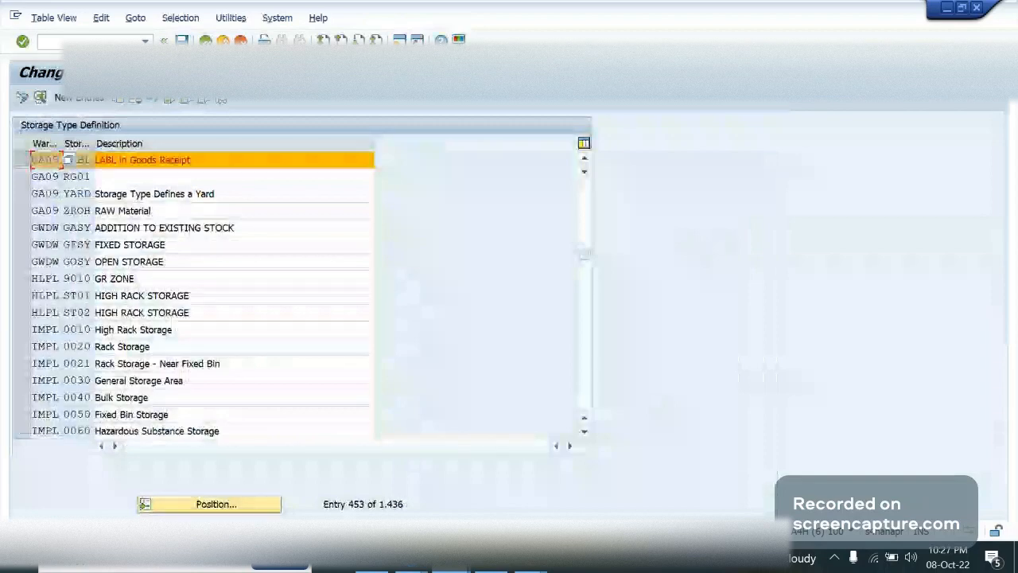
pyautogui.click(205, 41)
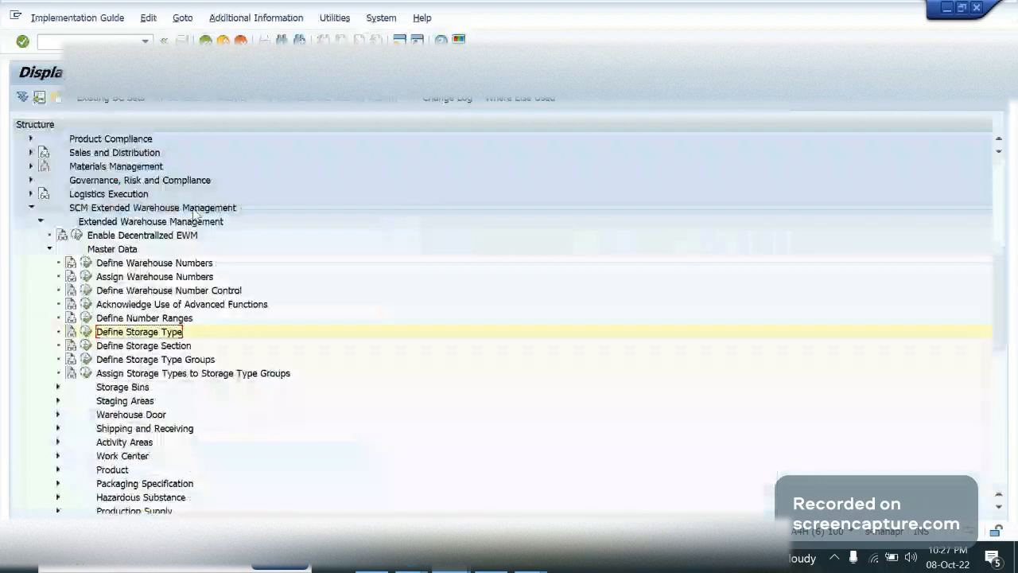
# Open the activity Define Storage Section, look through warehouse 0001's sections up to storage type 9010, and return to the guide
pyautogui.doubleClick(112, 346)
pyautogui.click(193, 507)
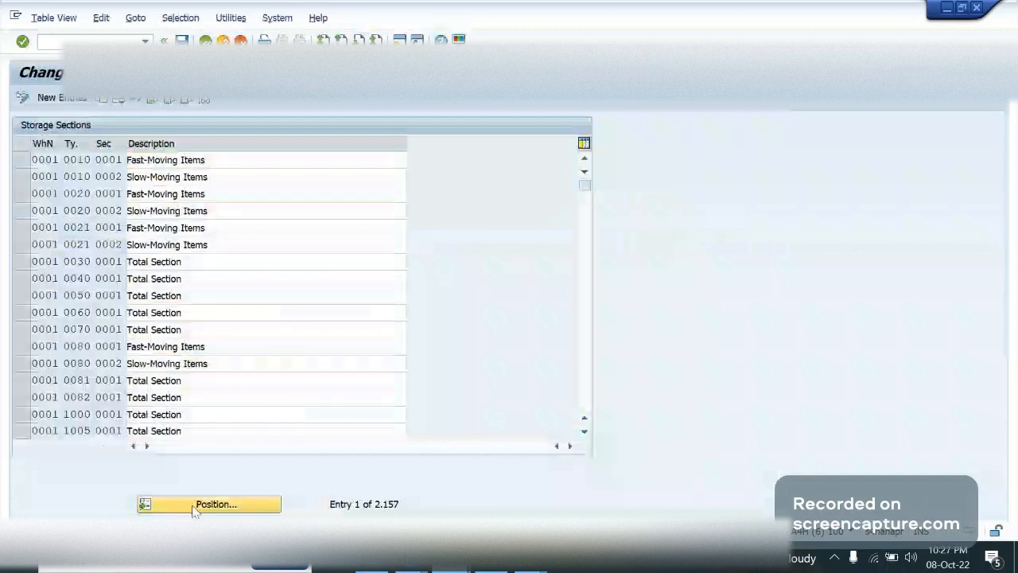
pyautogui.press('Escape')
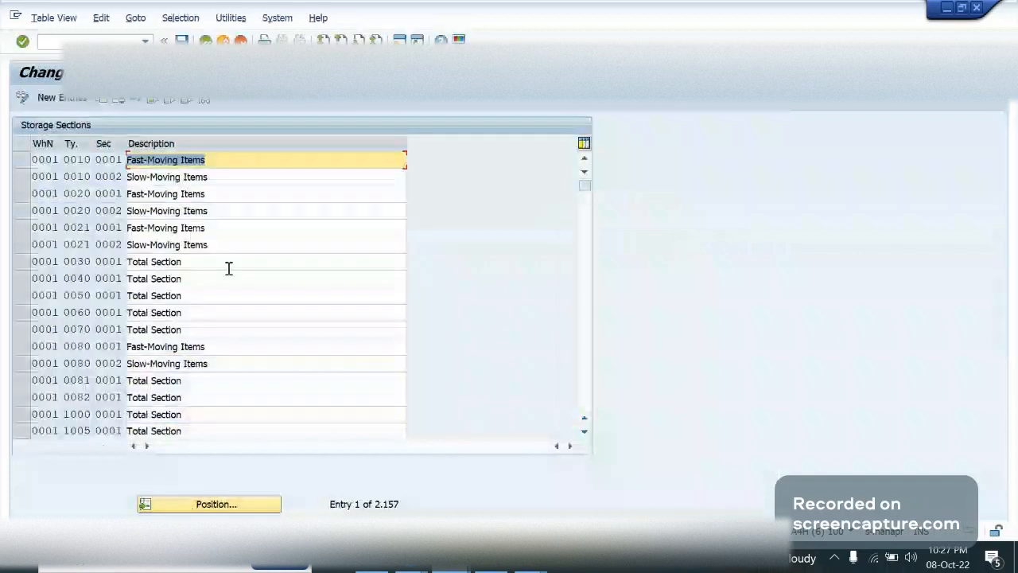
pyautogui.click(218, 178)
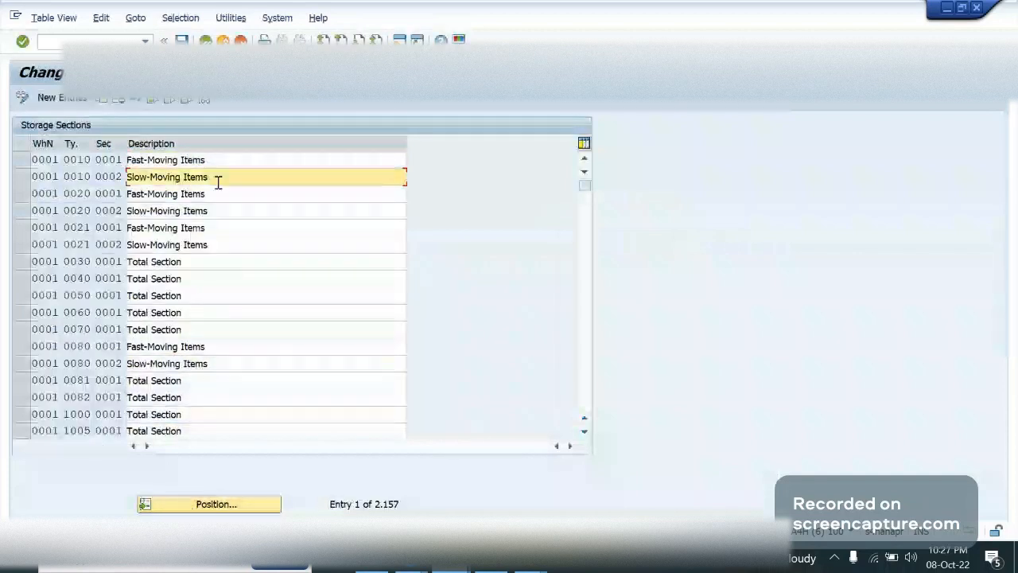
pyautogui.press('pagedown')
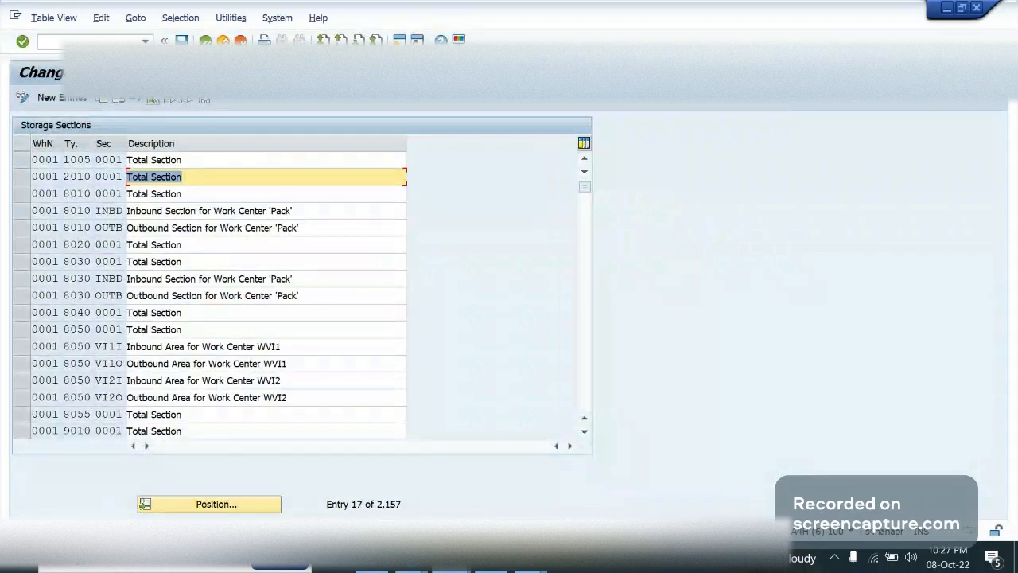
pyautogui.press('F3')
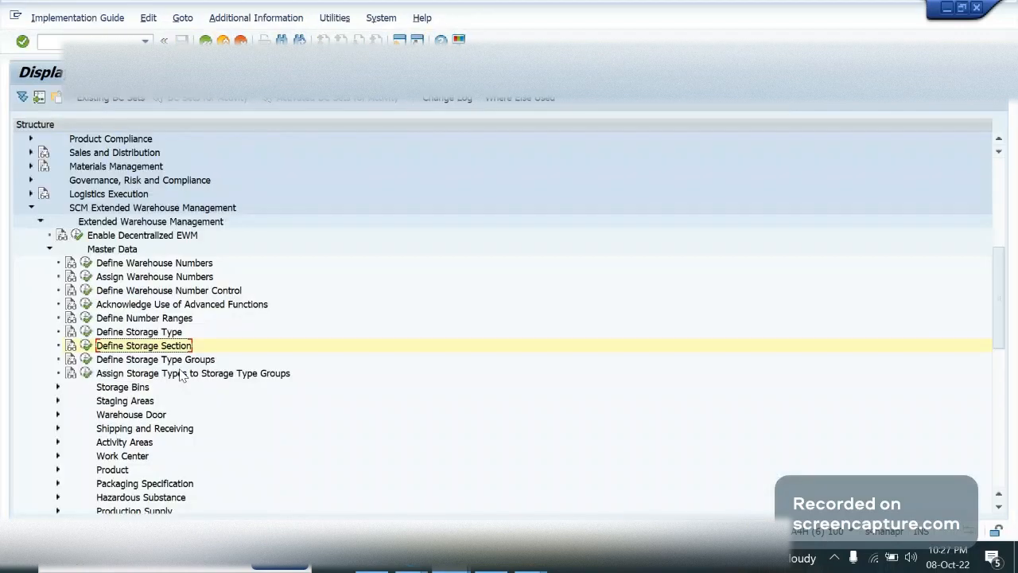
# Reopen Define Storage Type to recheck warehouse 0001's storage types, including Deconsolidation and VAS in Goods Receipt, and leave it again
pyautogui.click(86, 332)
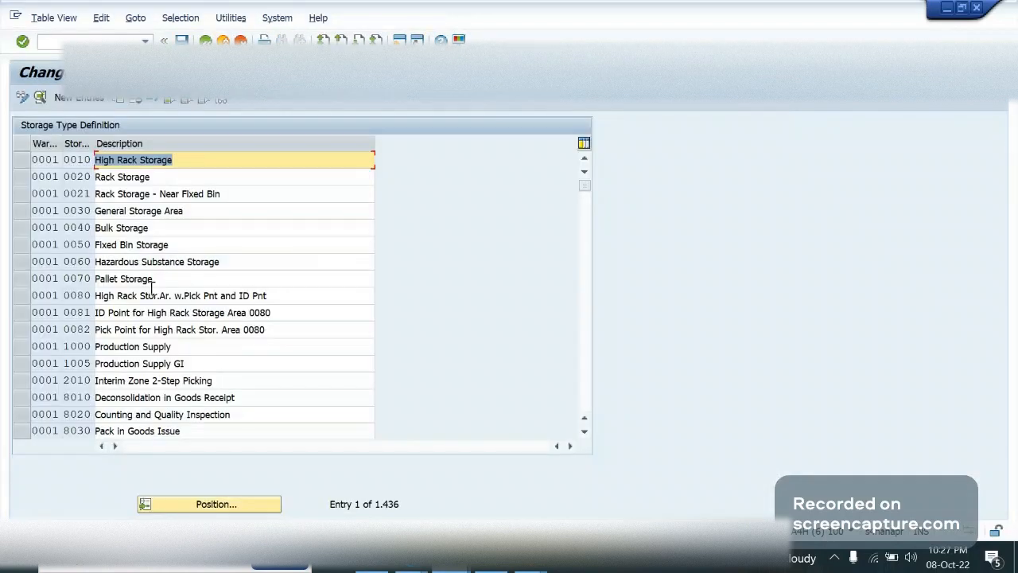
pyautogui.click(147, 261)
pyautogui.click(123, 397)
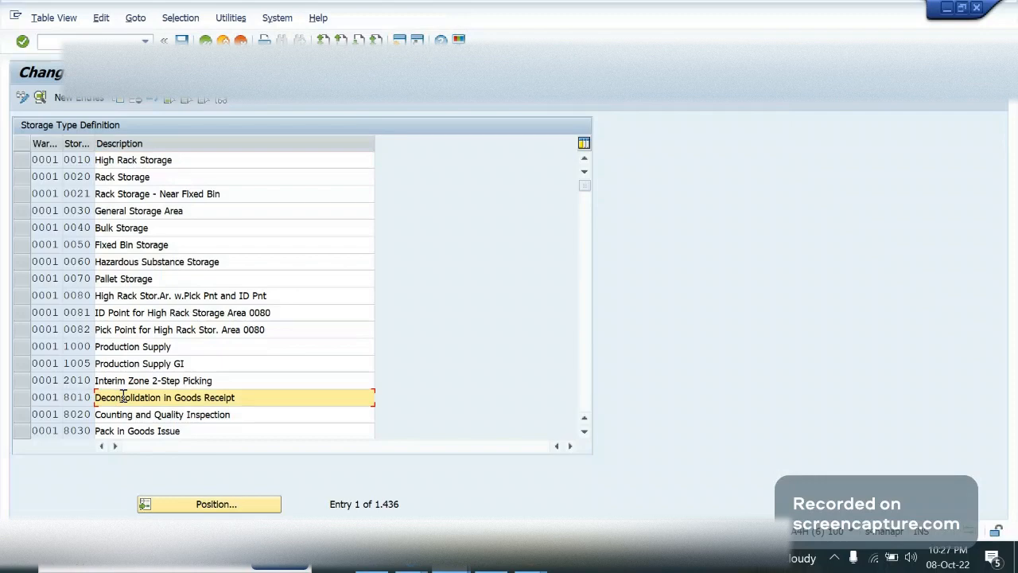
pyautogui.press('pagedown')
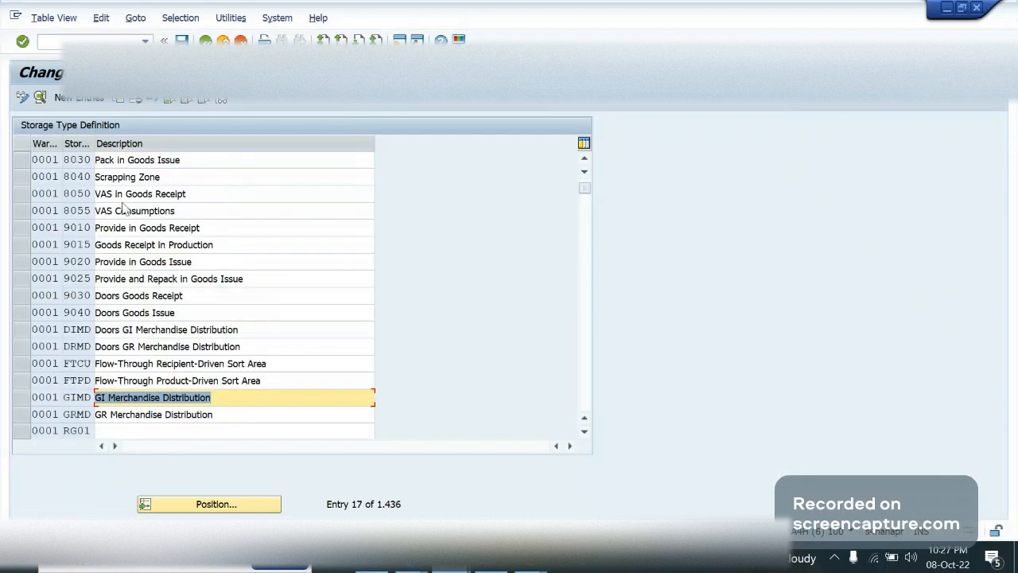
pyautogui.press('F3')
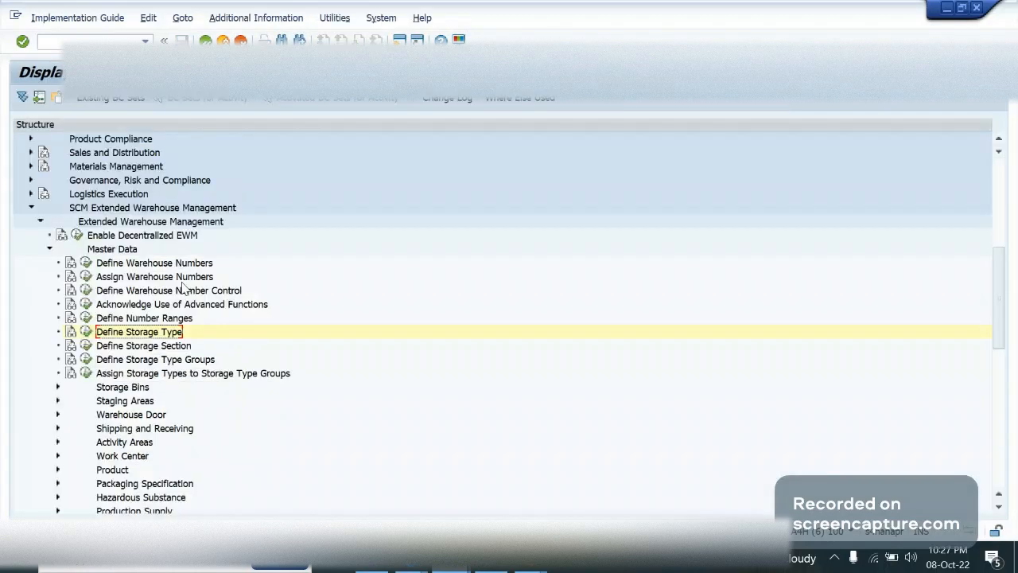
# Open Define Storage Section and copy warehouse 0001's section VI1I of storage type 8050 as a new entry
pyautogui.click(86, 346)
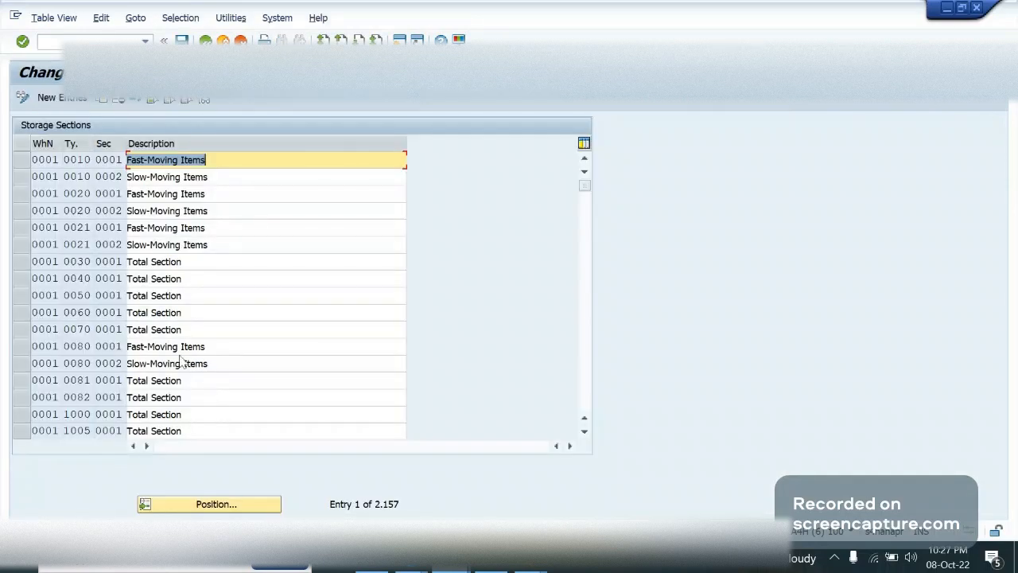
pyautogui.press('pagedown')
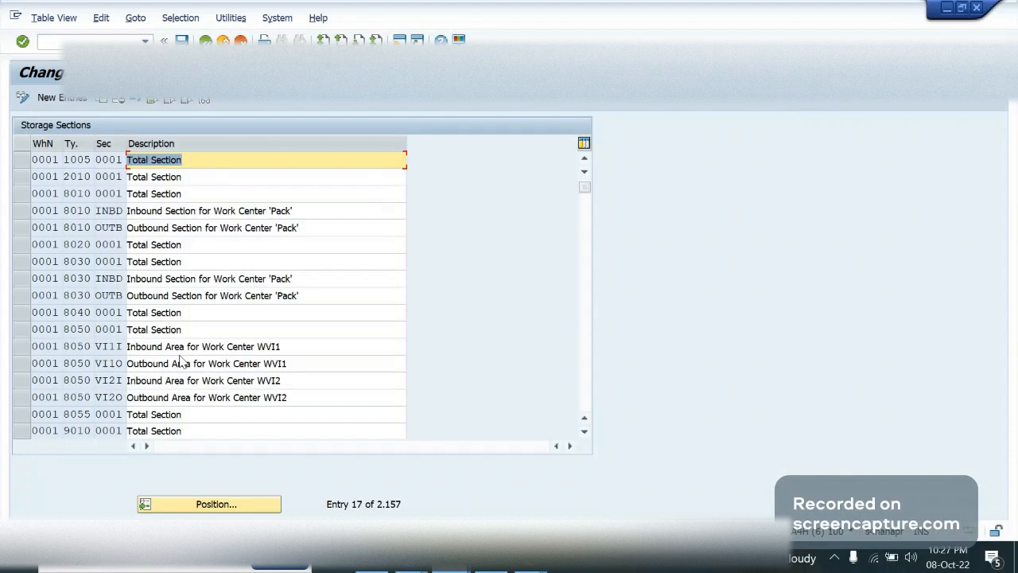
pyautogui.press('pagedown')
pyautogui.press('pageup')
pyautogui.click(105, 368)
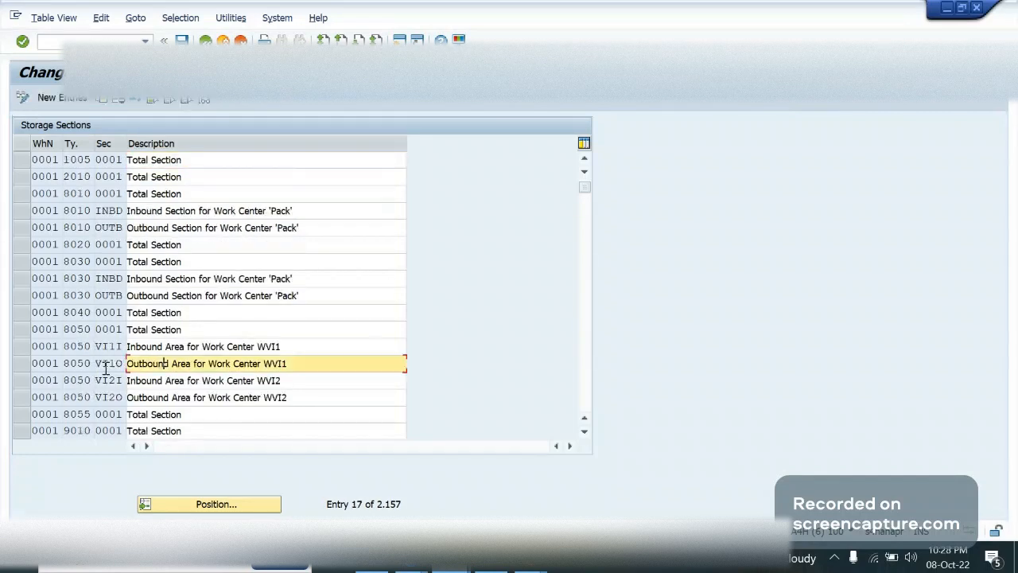
pyautogui.click(99, 347)
pyautogui.click(34, 346)
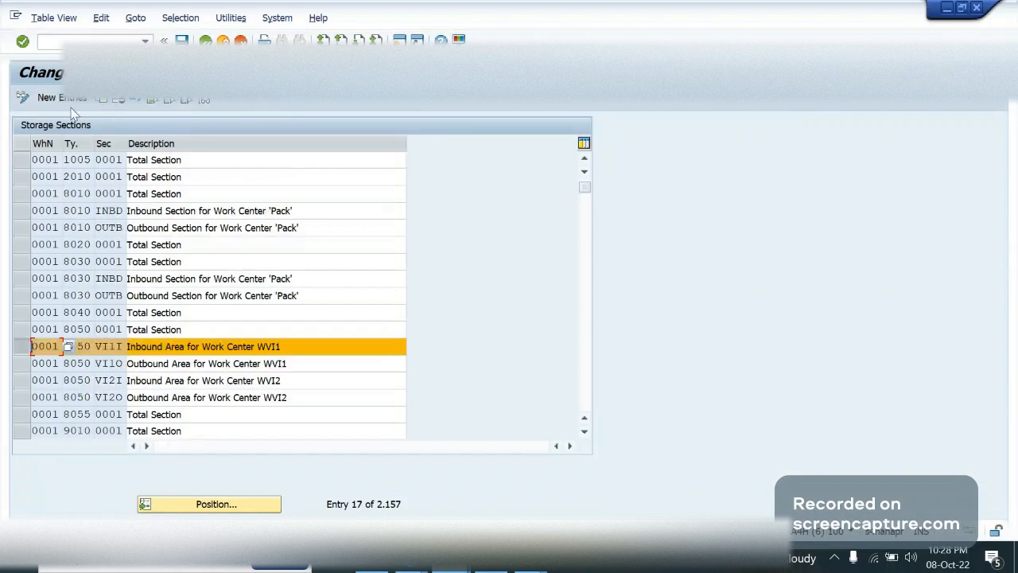
pyautogui.click(67, 99)
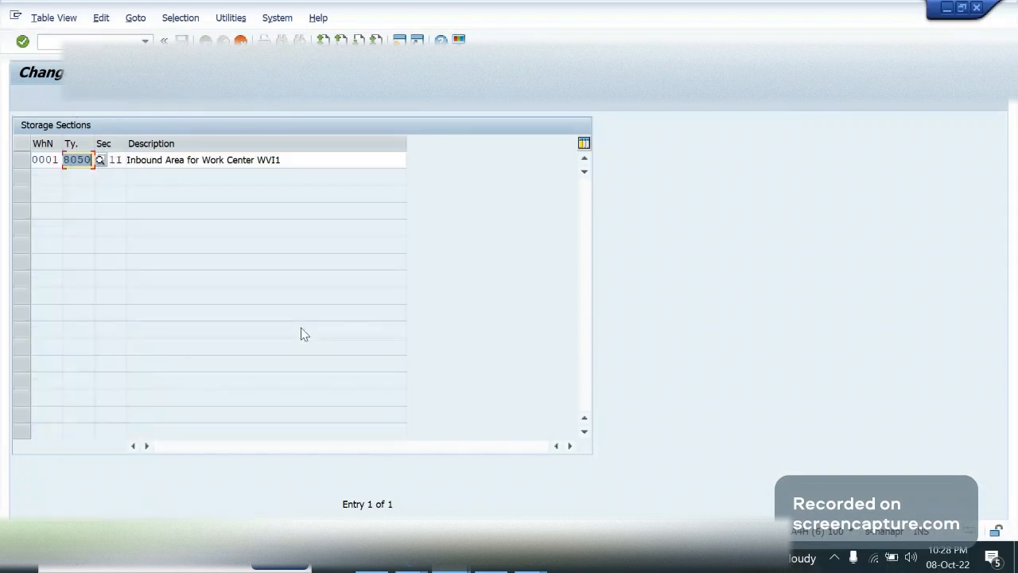
# Assign the copied storage section to warehouse GA09 and storage type LABL, with section number 0001
pyautogui.hotkey('shift', 'Tab')
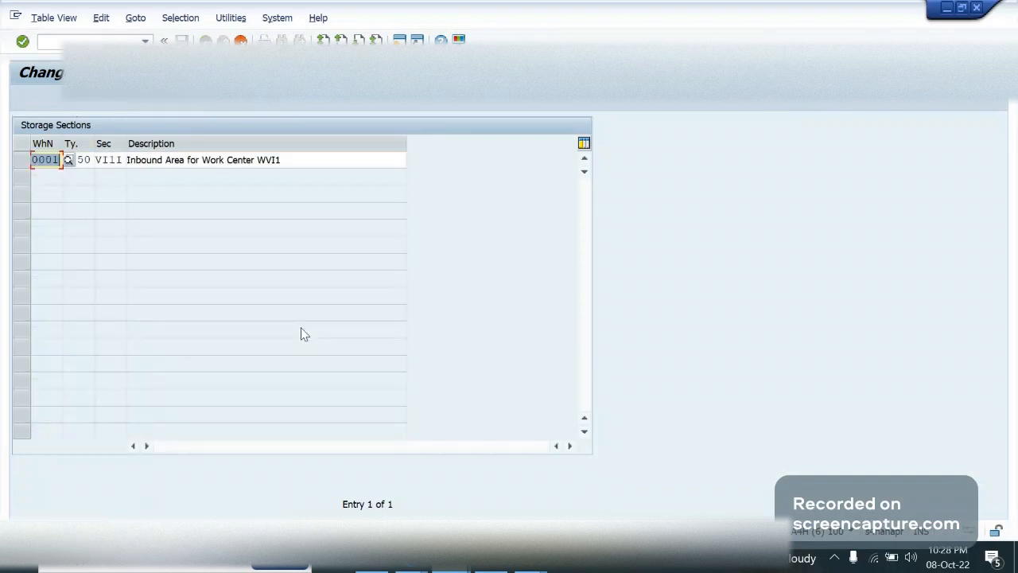
pyautogui.write('ga09')
pyautogui.press('Tab')
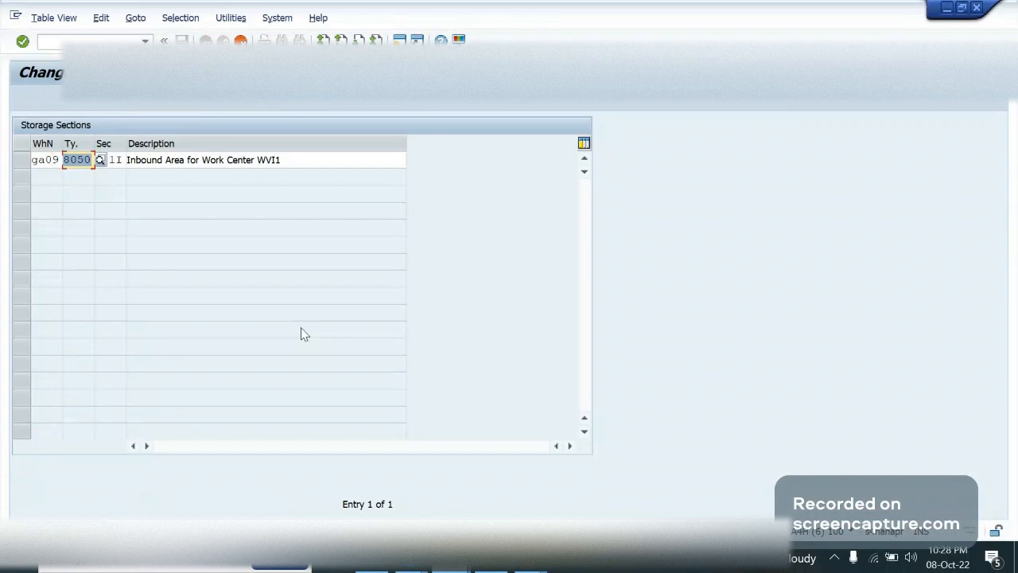
pyautogui.write('lab1')
pyautogui.press('Tab')
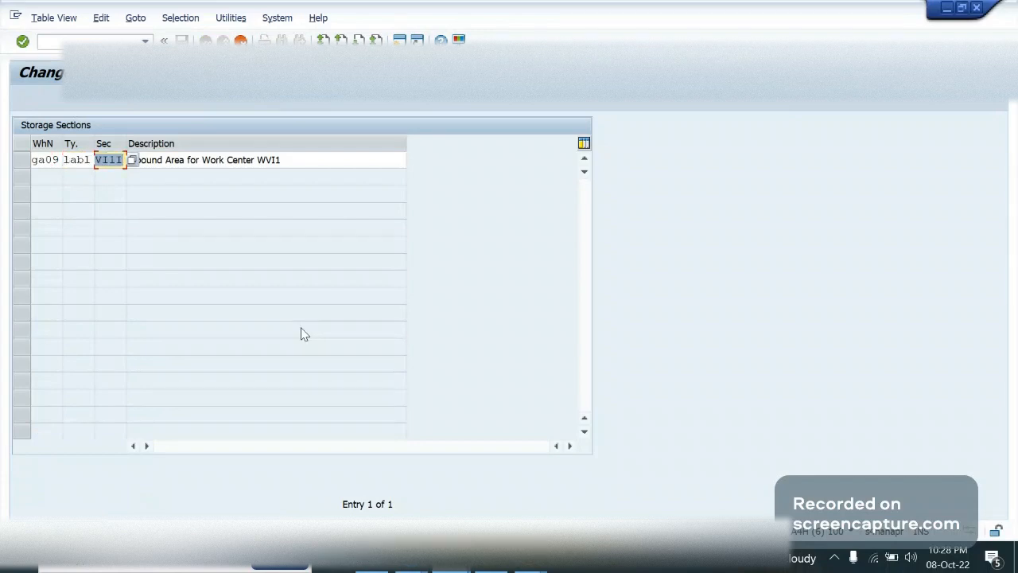
pyautogui.write('0001')
pyautogui.press('Tab')
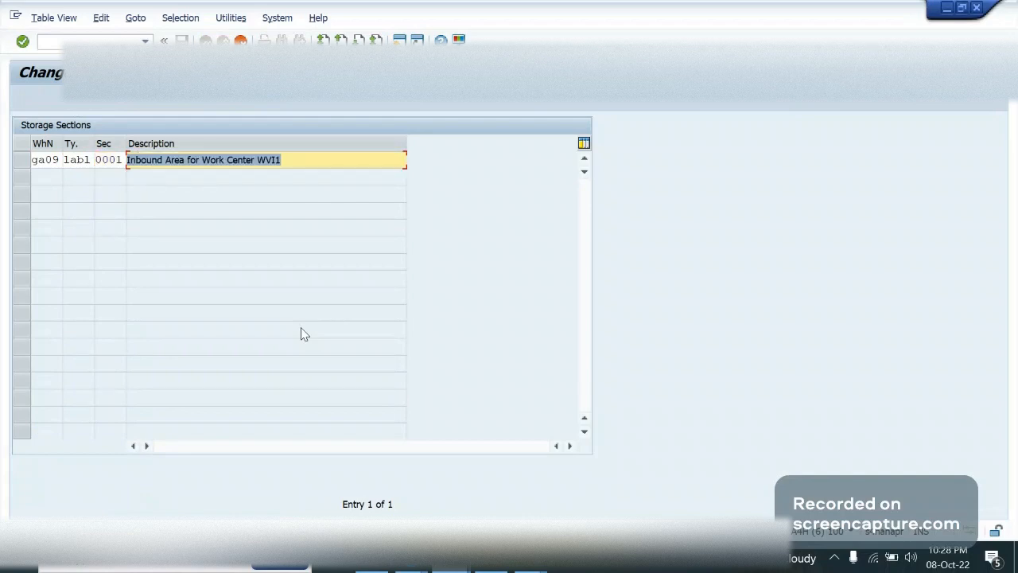
# Describe the section as "Inbound Area for Work Center LABL" and save it to the proposed customizing request
pyautogui.press('Right')
pyautogui.press('BackSpace')
pyautogui.press('BackSpace')
pyautogui.press('BackSpace')
pyautogui.press('BackSpace')
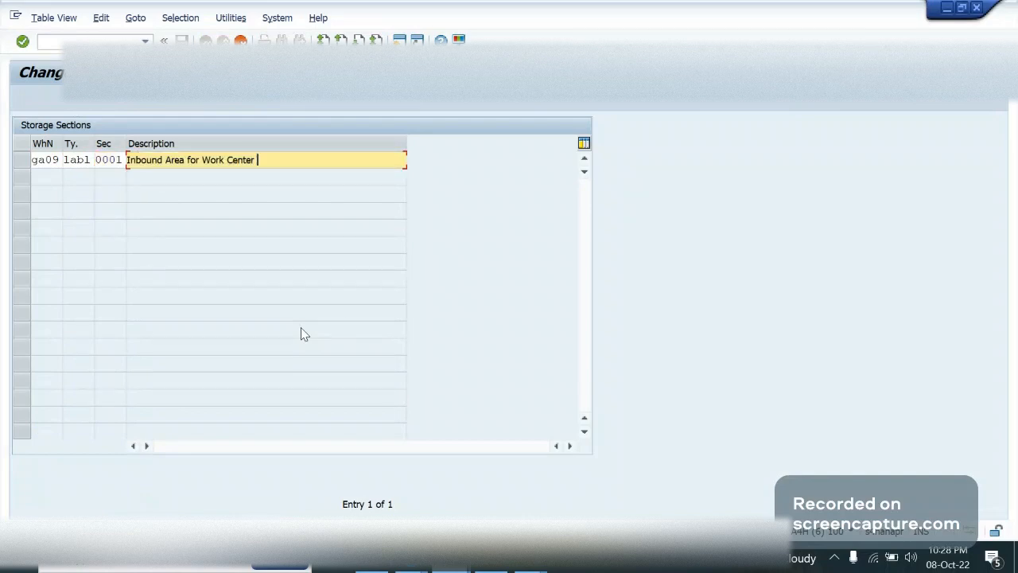
pyautogui.write('LABL')
pyautogui.press('Return')
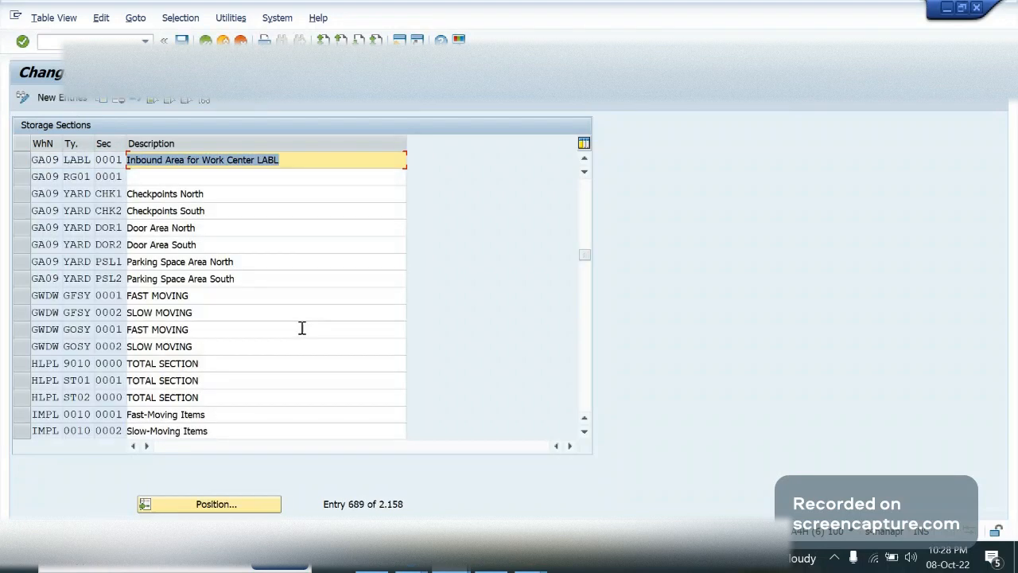
pyautogui.hotkey('ctrl', 's')
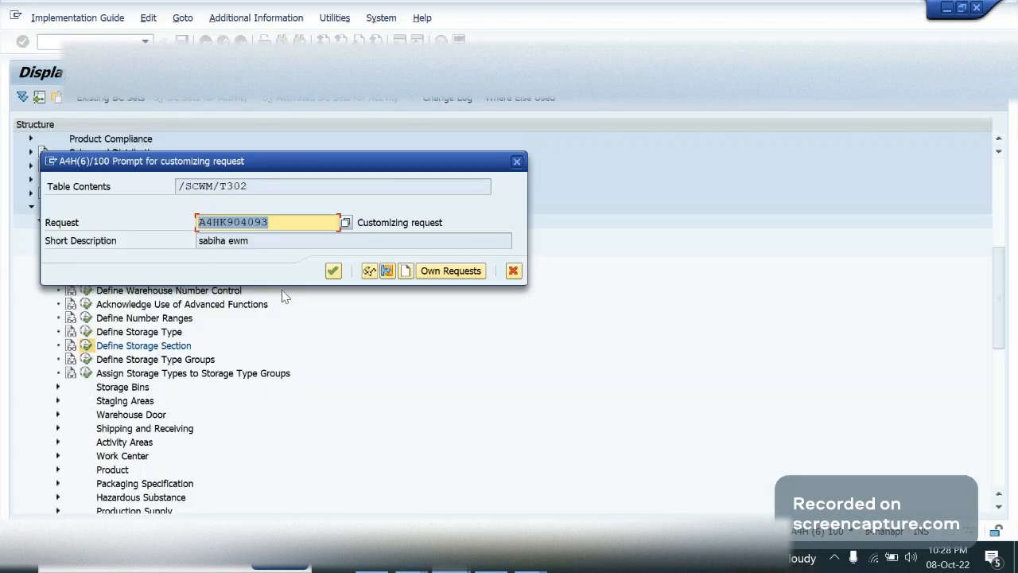
pyautogui.click(330, 272)
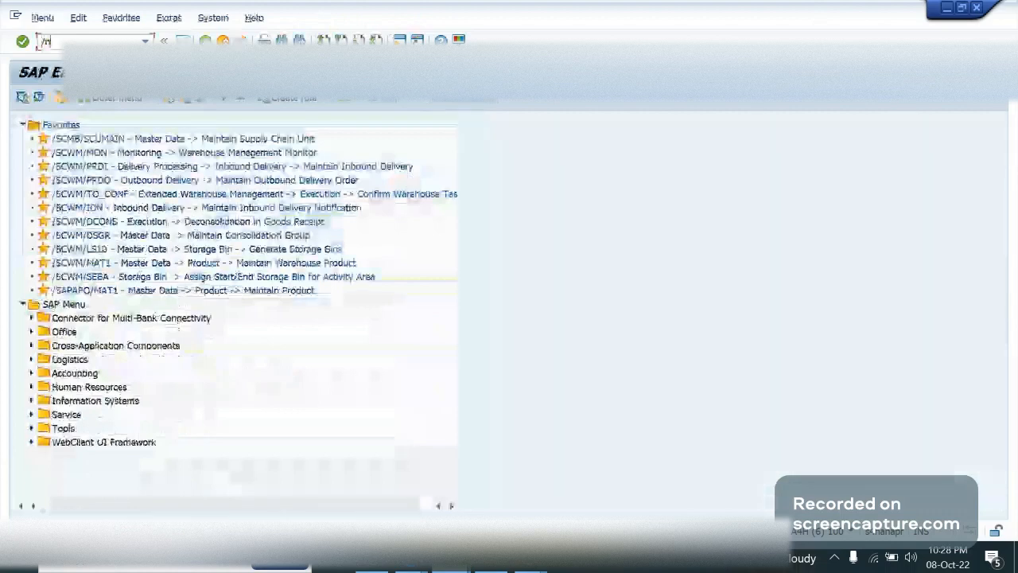
# Call transaction /SCWM/LS01 and enter LABL as the storage bin to create in warehouse GA09
pyautogui.write('/scwm/')
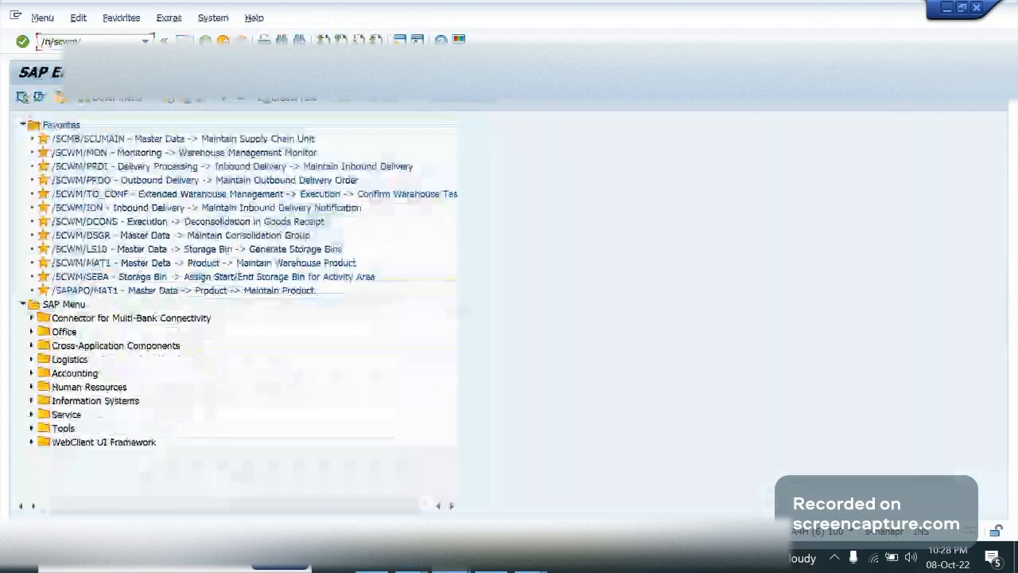
pyautogui.write('ls01')
pyautogui.press('Return')
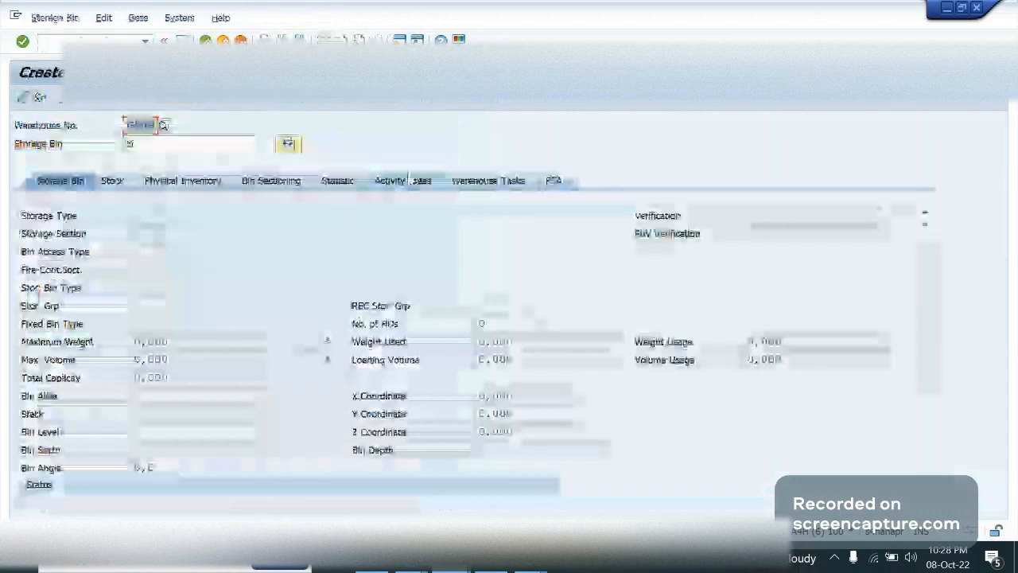
pyautogui.press('Tab')
pyautogui.write('lab')
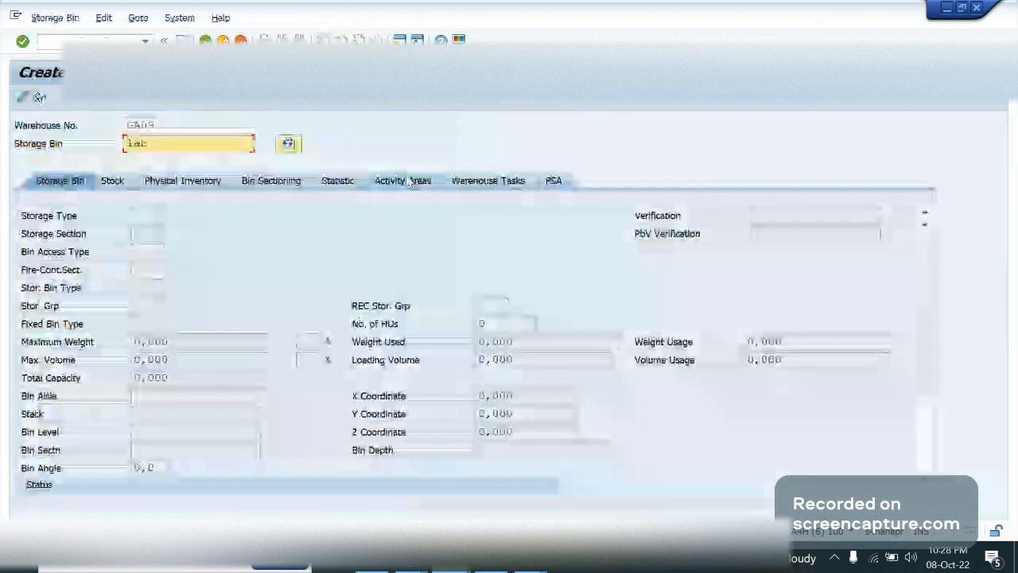
pyautogui.write('1')
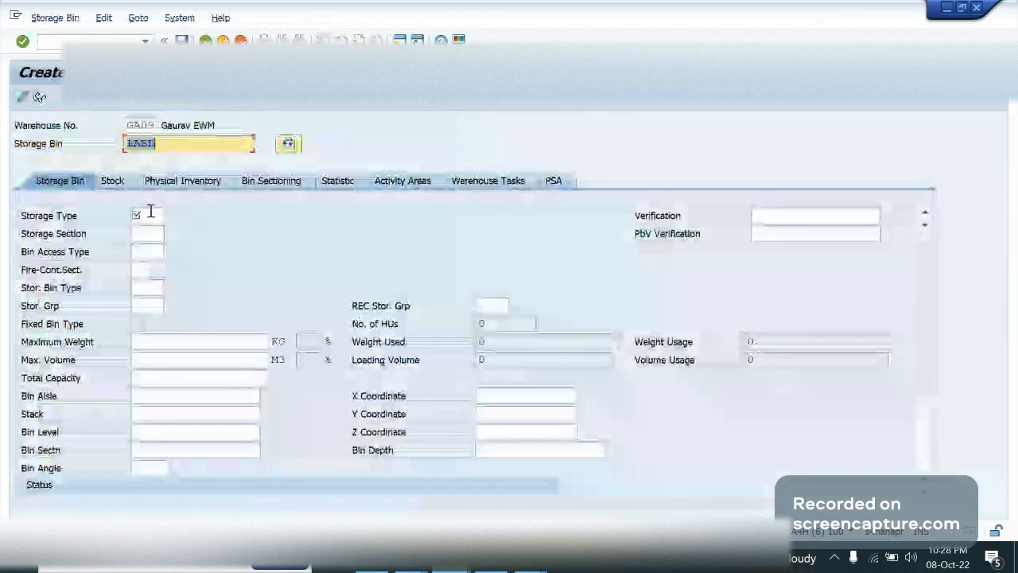
# Assign bin LABL to storage type LABL and storage section 0001, save it, and leave the transaction
pyautogui.click(150, 215)
pyautogui.write('lab1')
pyautogui.press('Tab')
pyautogui.write('00')
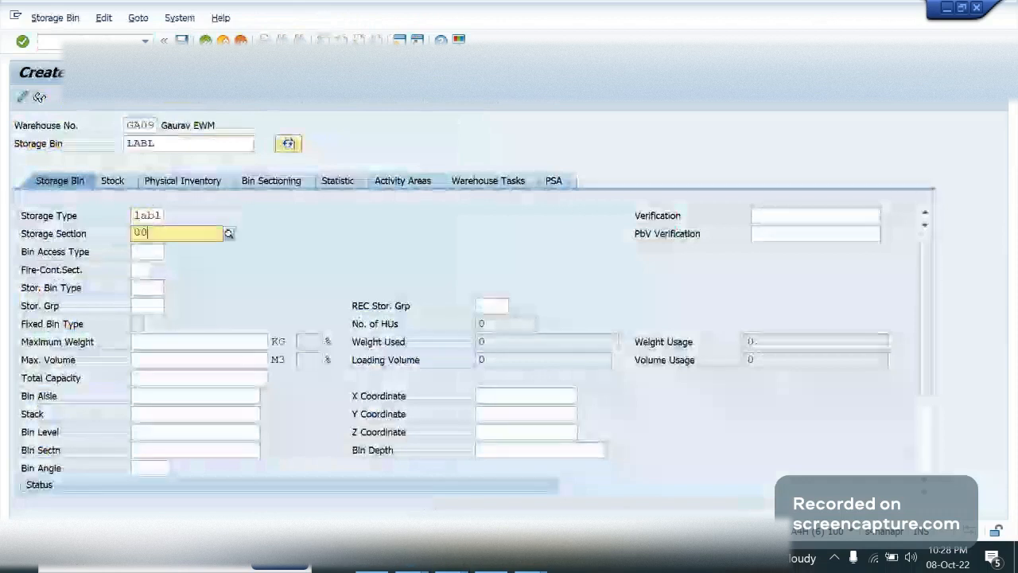
pyautogui.write('01')
pyautogui.press('Return')
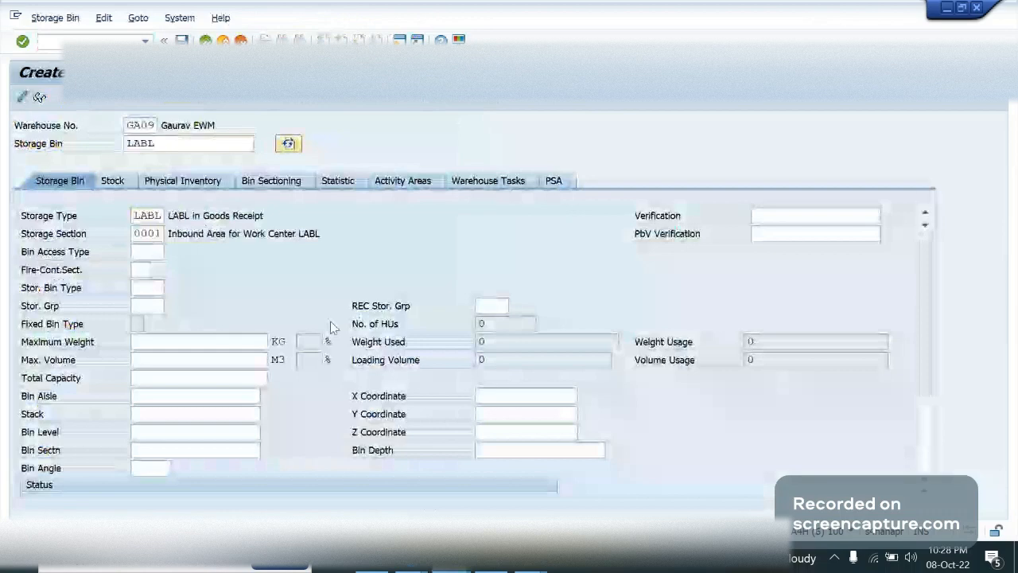
pyautogui.hotkey('ctrl', 's')
pyautogui.press('F3')
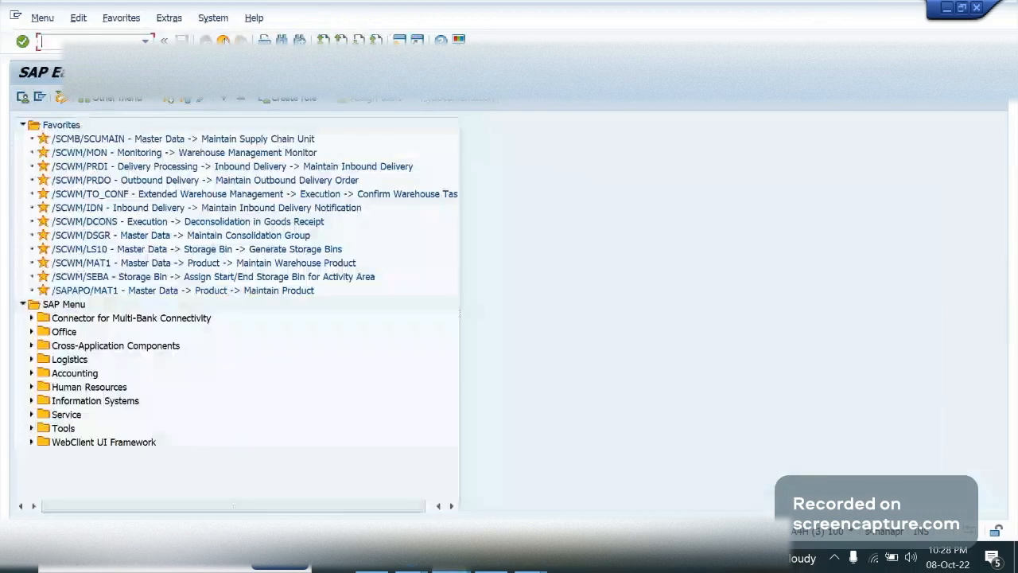
# Return to the implementation guide and open Define Work Center under the EWM master data's Work Center node
pyautogui.hotkey('alt', 'Tab')
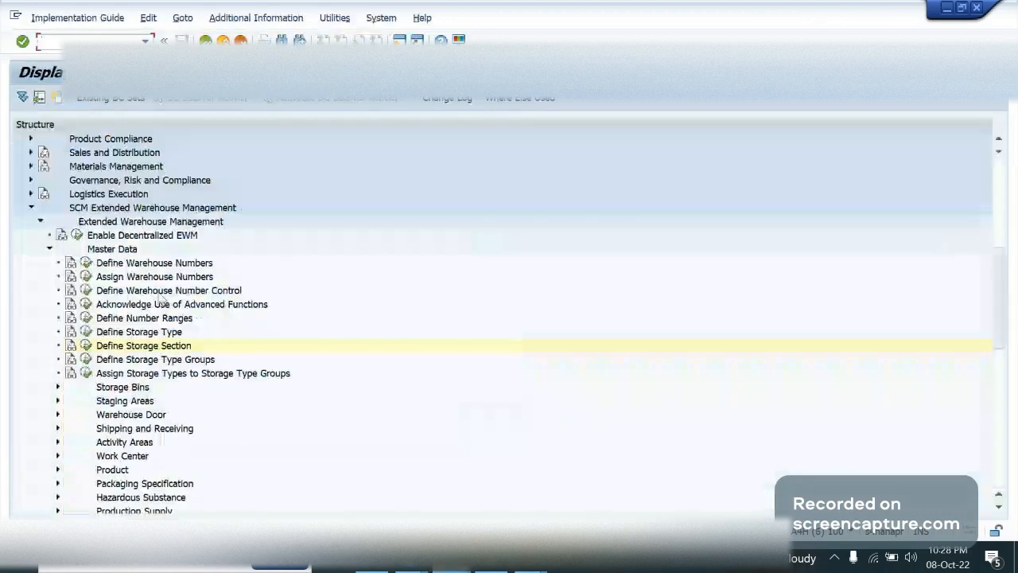
pyautogui.click(110, 248)
pyautogui.scroll(-1, 109, 245)
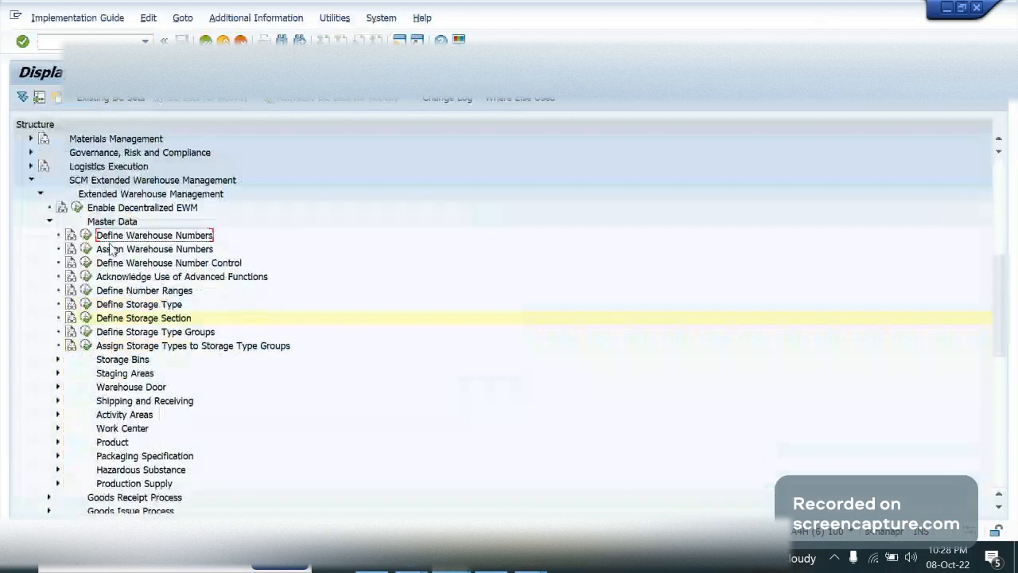
pyautogui.press('Down')
pyautogui.press('Down')
pyautogui.press('Down')
pyautogui.press('Down')
pyautogui.press('Down')
pyautogui.press('Down')
pyautogui.press('Down')
pyautogui.press('Down')
pyautogui.press('Down')
pyautogui.press('Down')
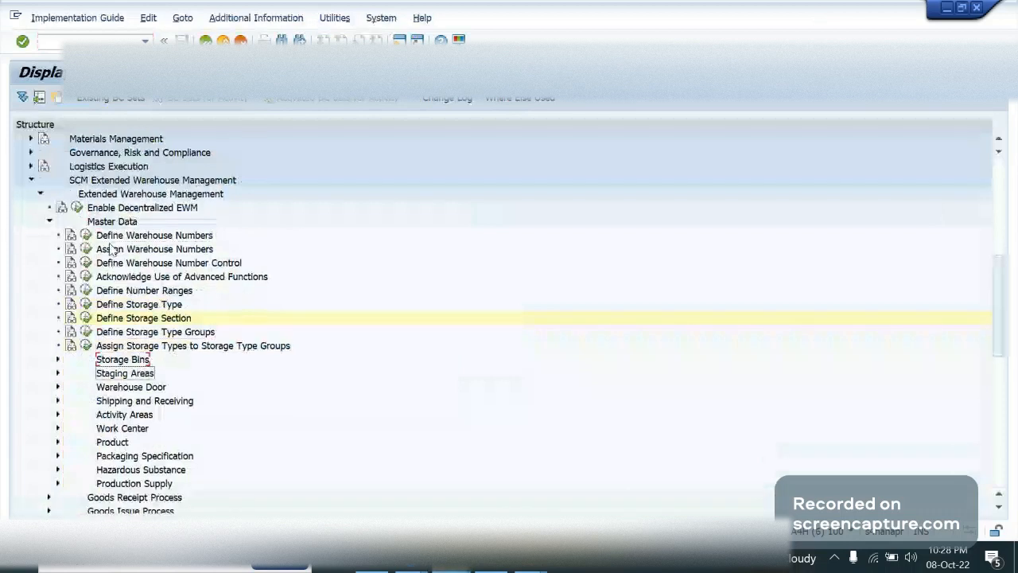
pyautogui.press('Down')
pyautogui.press('Down')
pyautogui.press('Down')
pyautogui.press('Down')
pyautogui.press('Right')
pyautogui.press('Down')
pyautogui.press('Down')
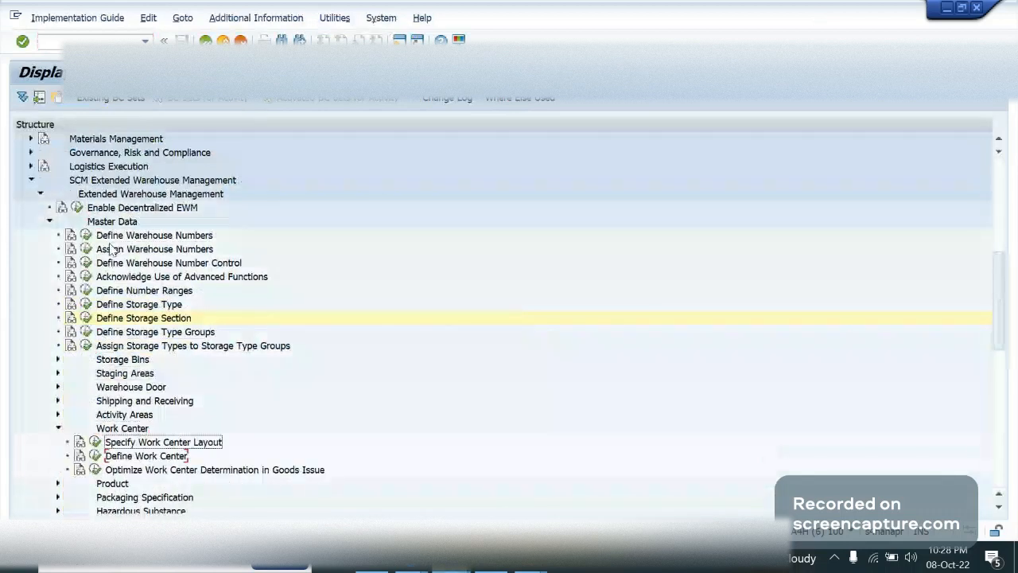
pyautogui.click(96, 459)
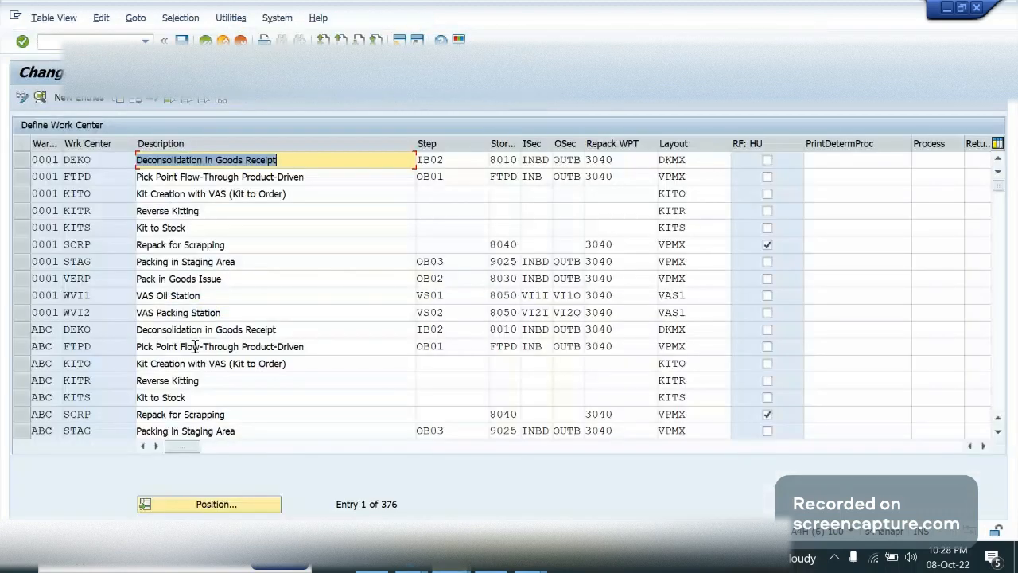
# Copy warehouse 0001's work center WVI1, VAS Oil Station, as a new entry
pyautogui.click(99, 162)
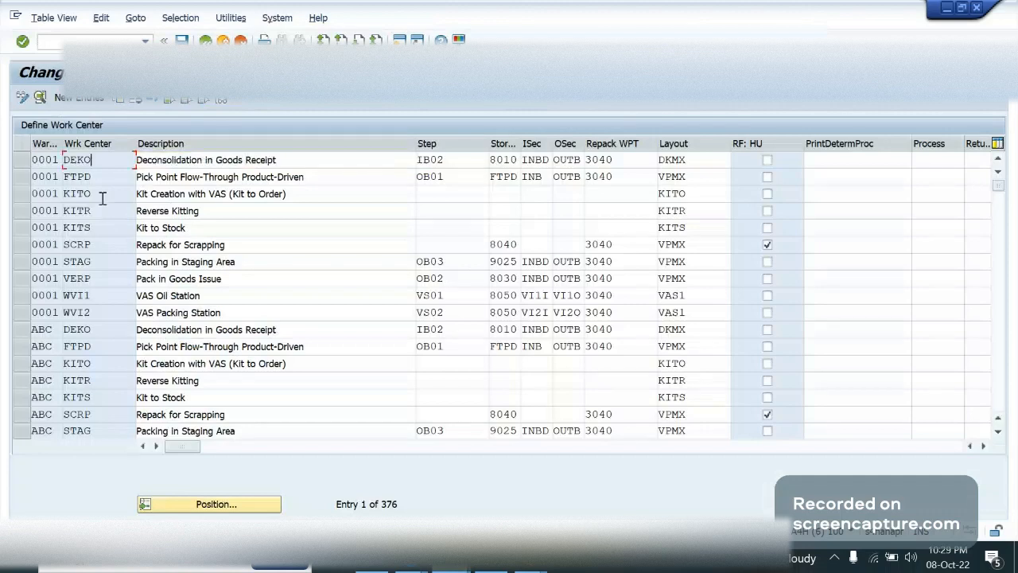
pyautogui.click(107, 228)
pyautogui.click(22, 296)
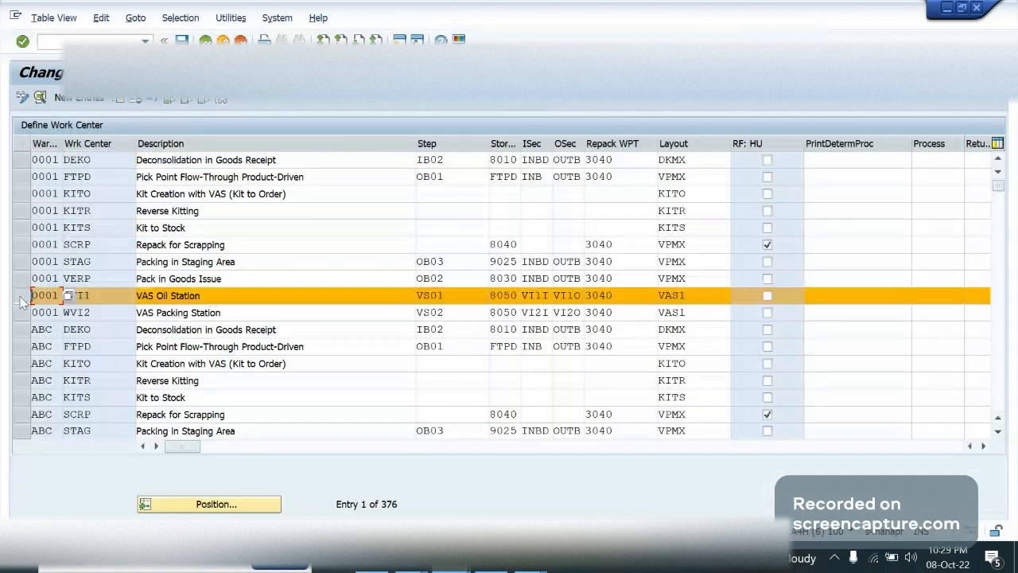
pyautogui.click(118, 102)
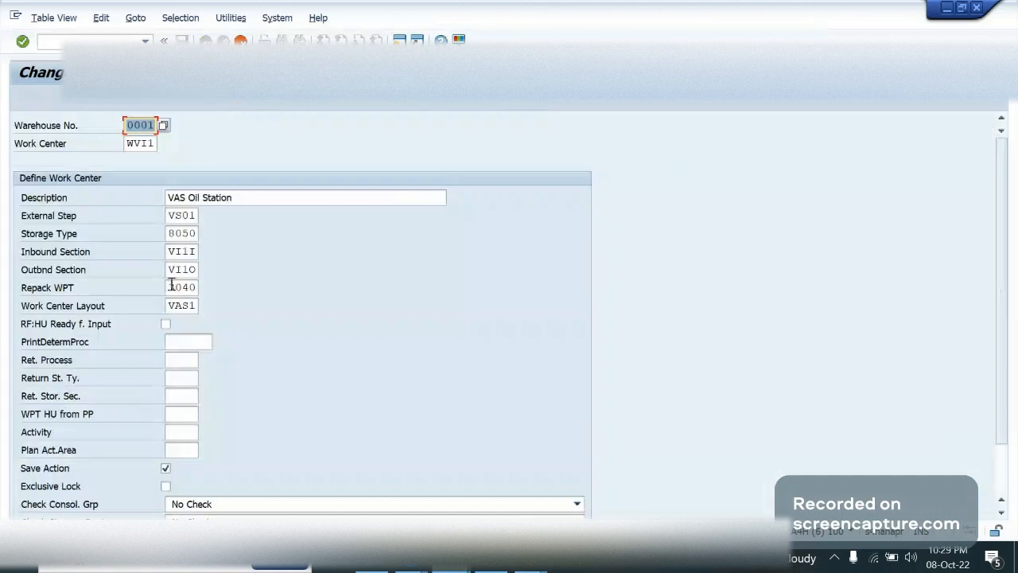
# Set the copied work center's warehouse number to GA09 and its work center name to LABL
pyautogui.write('fa09')
pyautogui.press('Tab')
pyautogui.press('BackSpace')
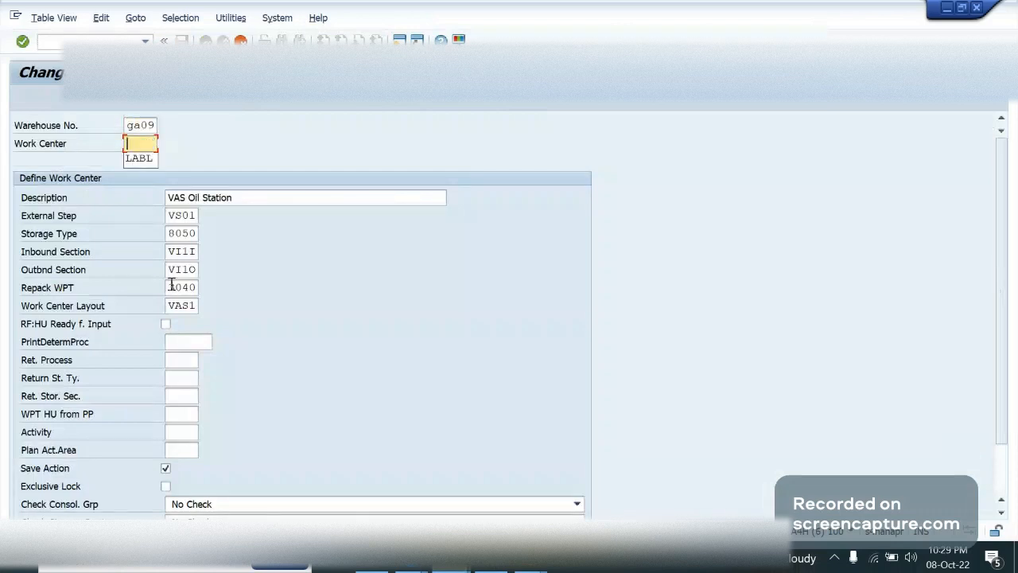
pyautogui.write('labl')
pyautogui.press('Tab')
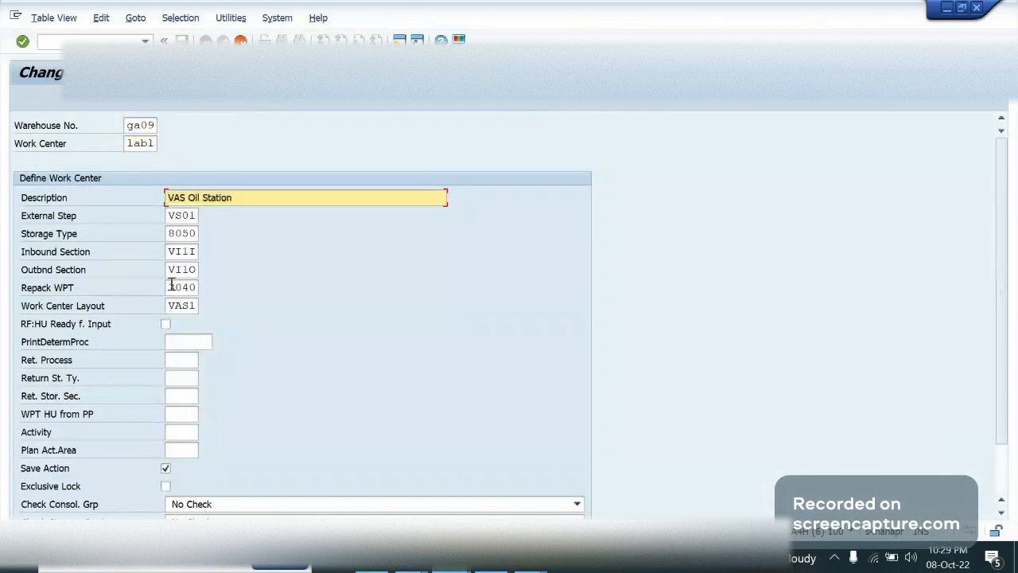
# Replace the new work center's description with "LABL Work center"
pyautogui.hotkey('ctrl', 'a')
pyautogui.write('LAB:')
pyautogui.write('L')
pyautogui.write(' Wor')
pyautogui.write('k center')
pyautogui.press('Tab')
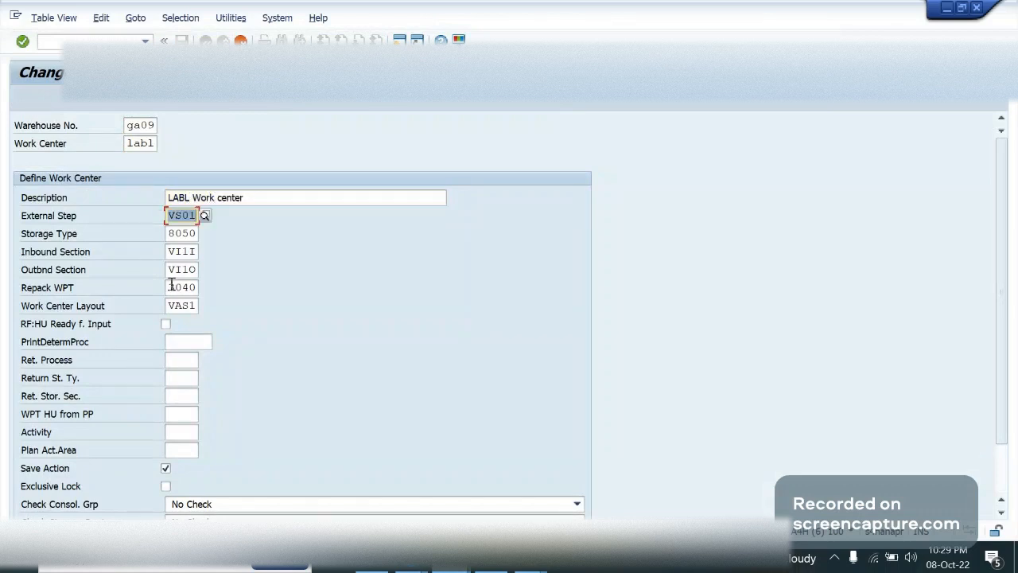
# Set both the external step and the storage type of the new work center to LABL
pyautogui.press('BackSpace')
pyautogui.write('LABL')
pyautogui.press('Tab')
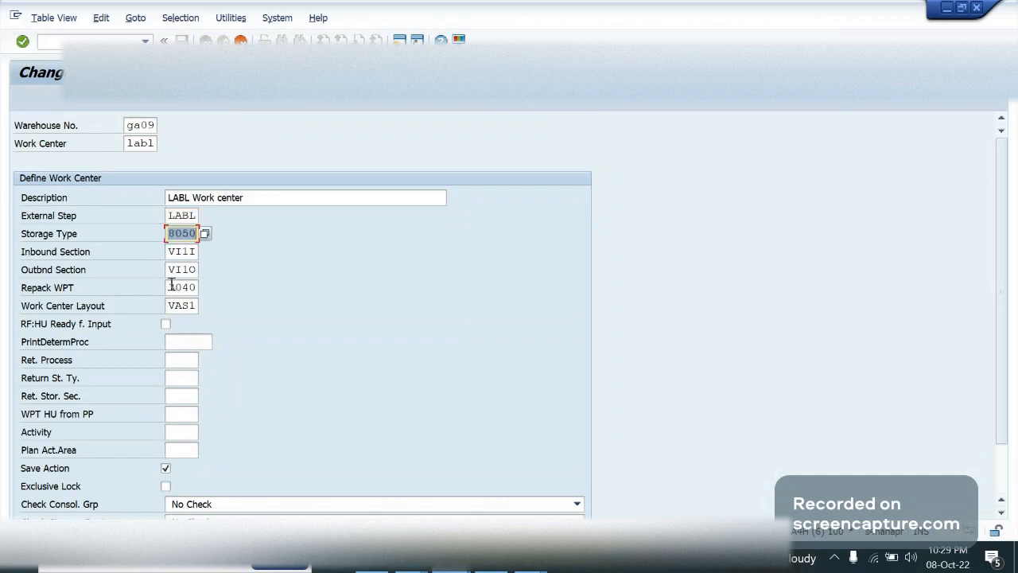
pyautogui.press('BackSpace')
pyautogui.write('LABL')
pyautogui.press('Tab')
# Set the work center's inbound section and outbound section to 0001, keeping the copied repack process type 3040
pyautogui.press('BackSpace')
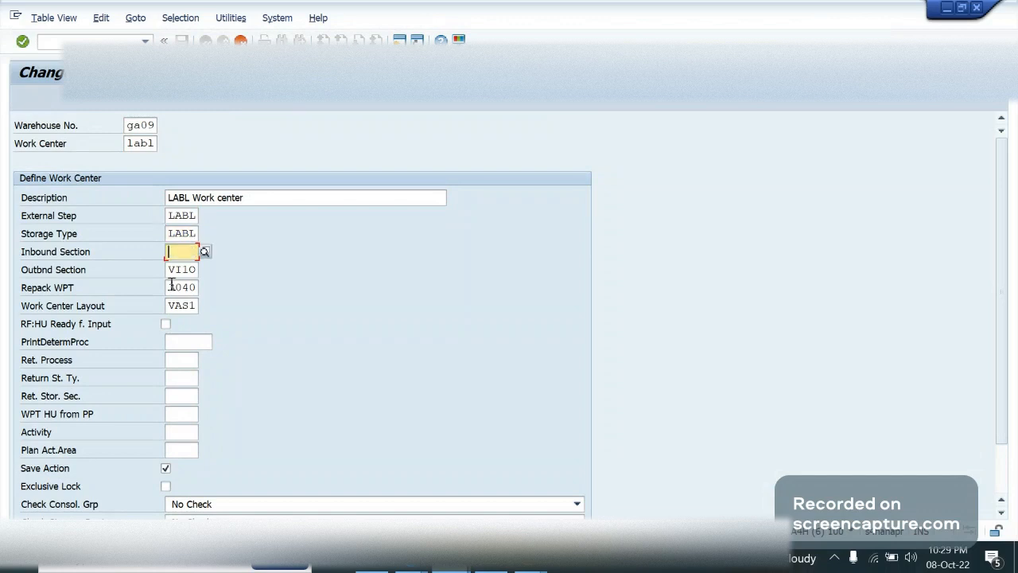
pyautogui.write('0001')
pyautogui.press('Tab')
pyautogui.write('0')
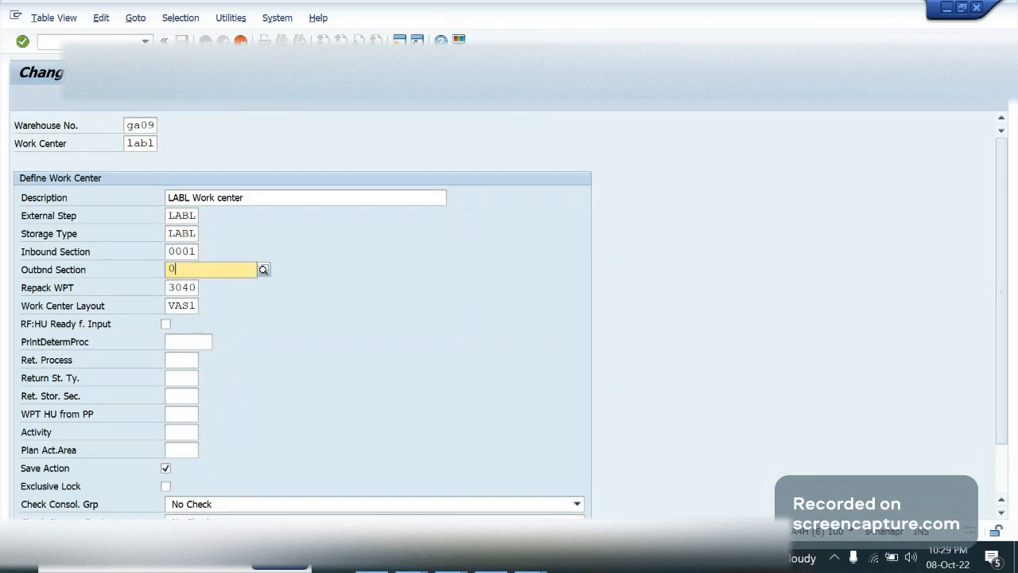
pyautogui.write('001')
pyautogui.press('Tab')
pyautogui.press('Tab')
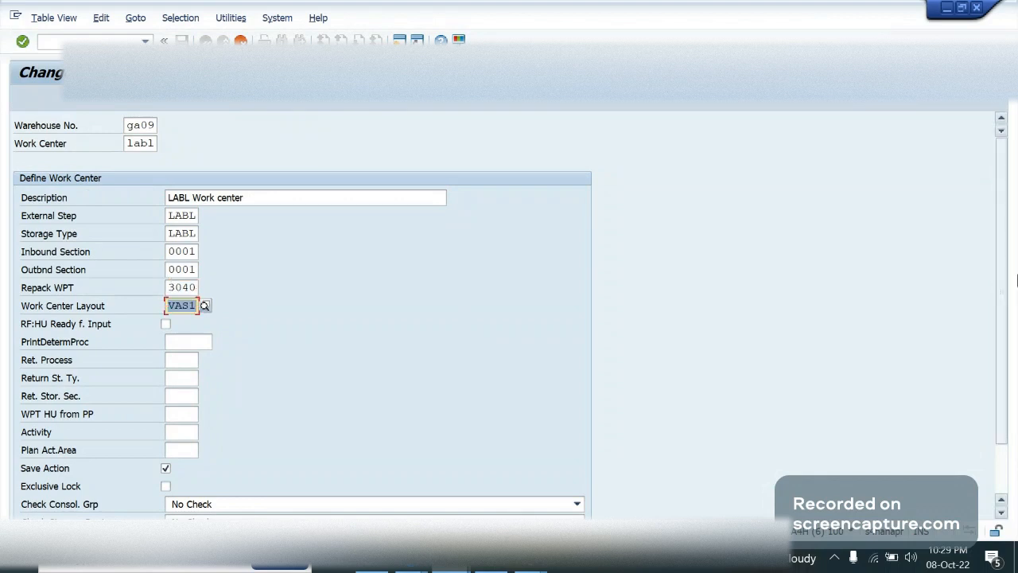
# Accept the LABL work center entry with the copied layout VAS1 and save it to customizing request A4HK904093
pyautogui.scroll(-1, 1004, 316)
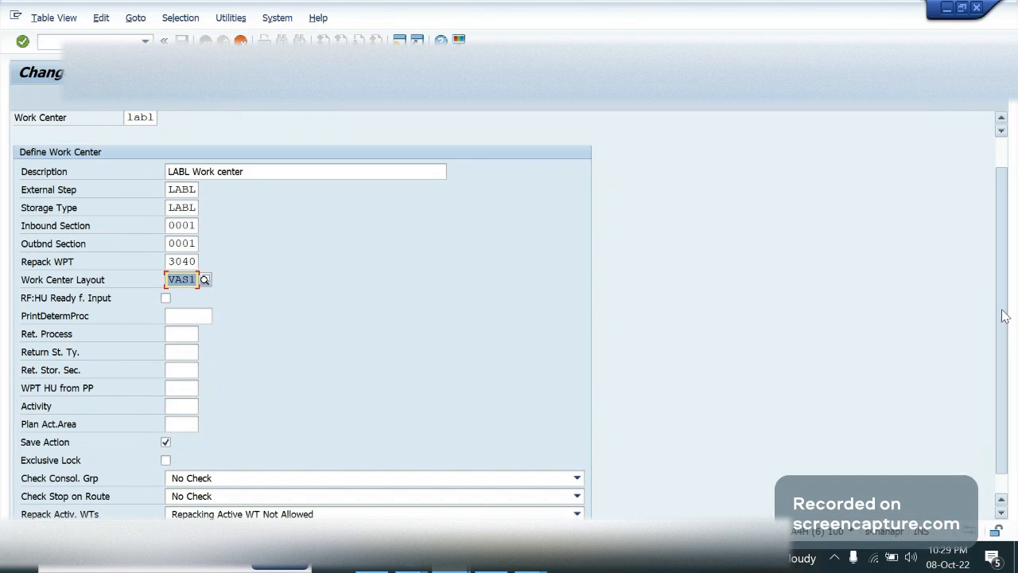
pyautogui.scroll(-2, 1004, 315)
pyautogui.click(184, 296)
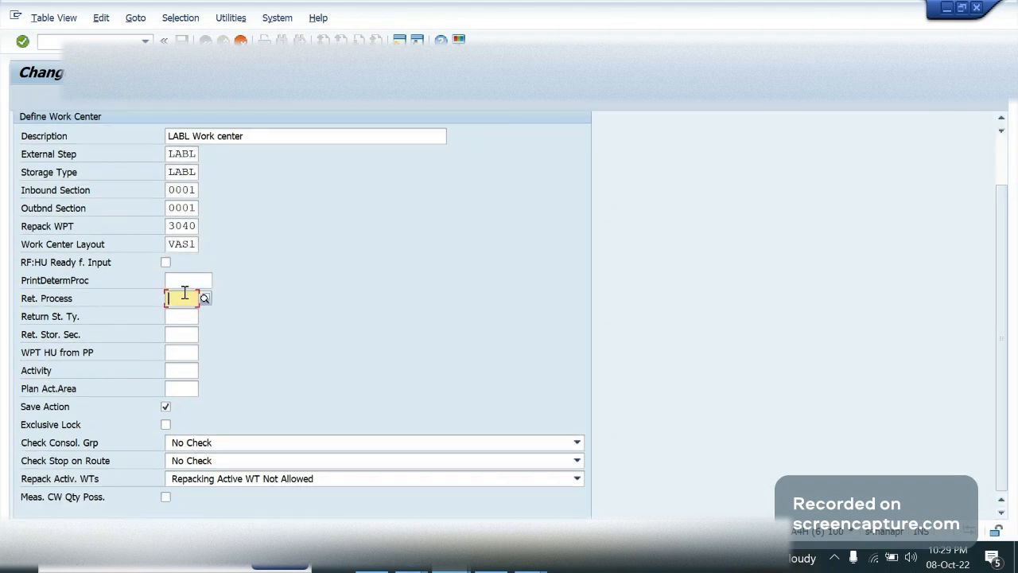
pyautogui.press('F3')
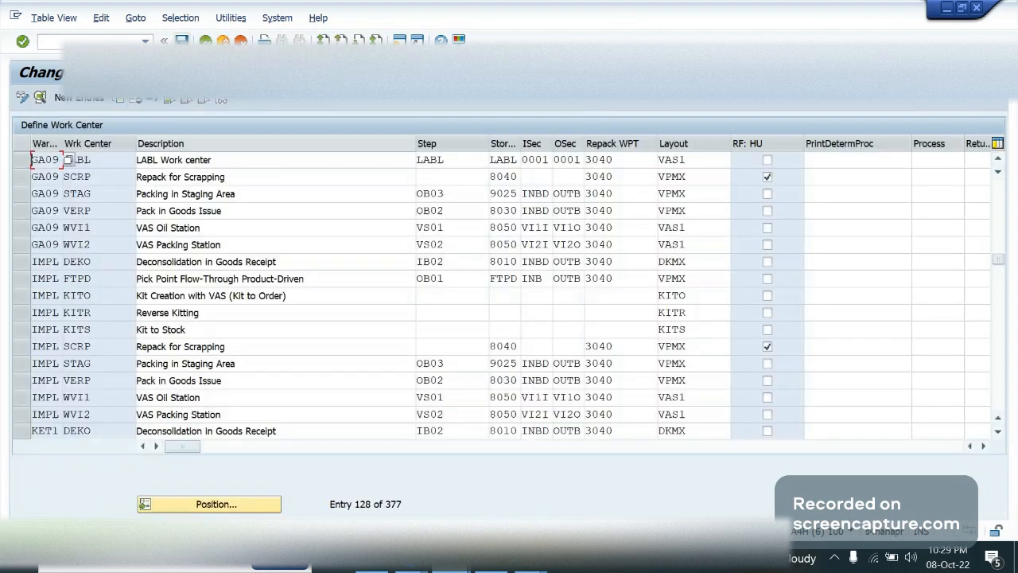
pyautogui.click(182, 40)
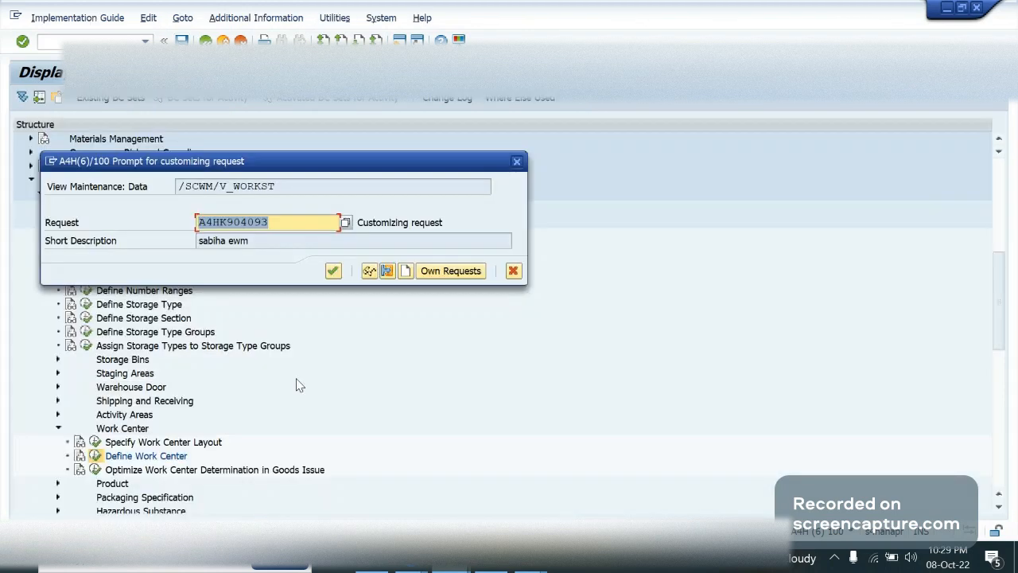
pyautogui.press('Return')
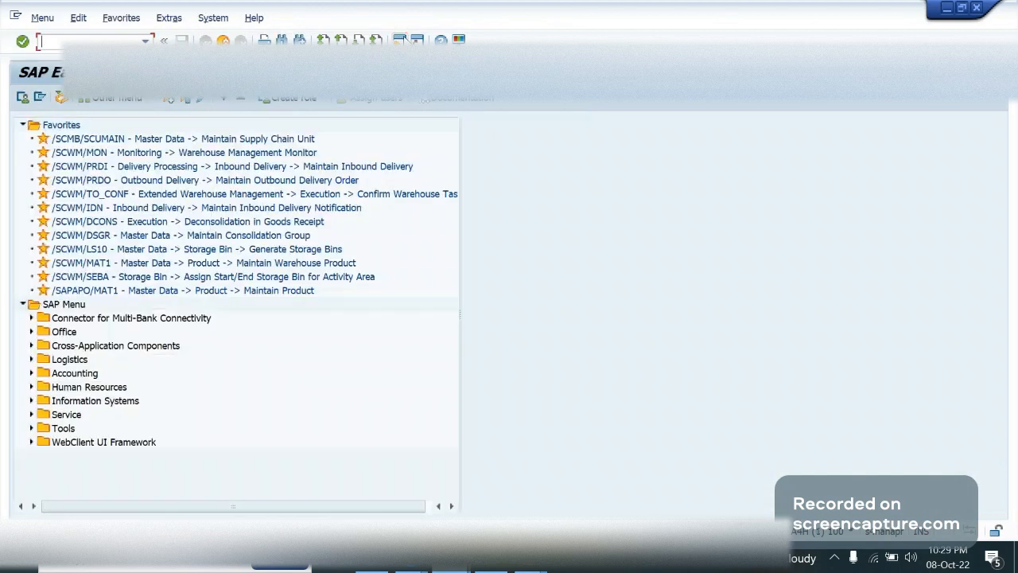
# Start the work center transaction /scwm/tworks from the SAP Easy Access session
pyautogui.write('/n/scwm/tworks')
pyautogui.press('Return')
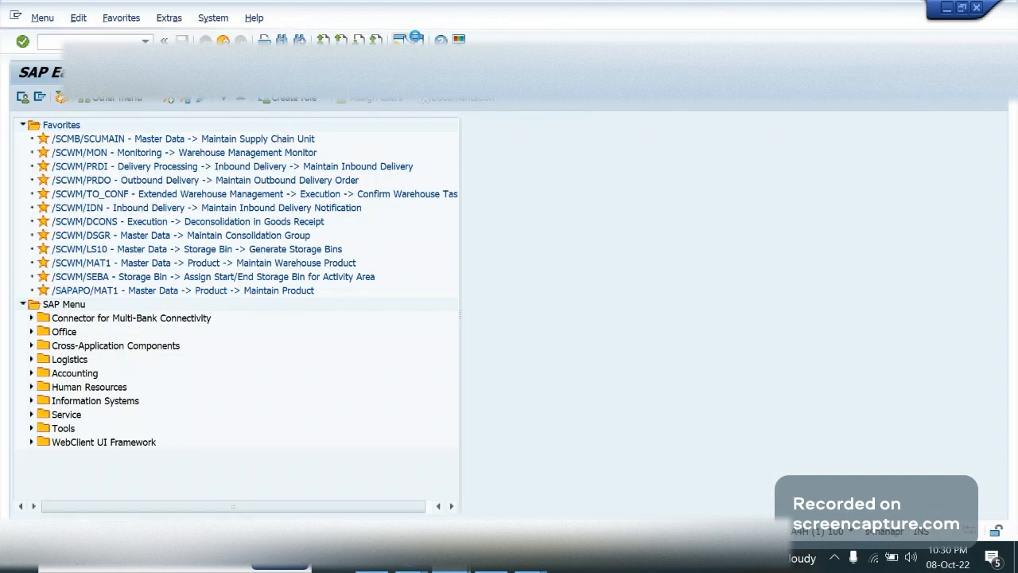
pyautogui.click(261, 425)
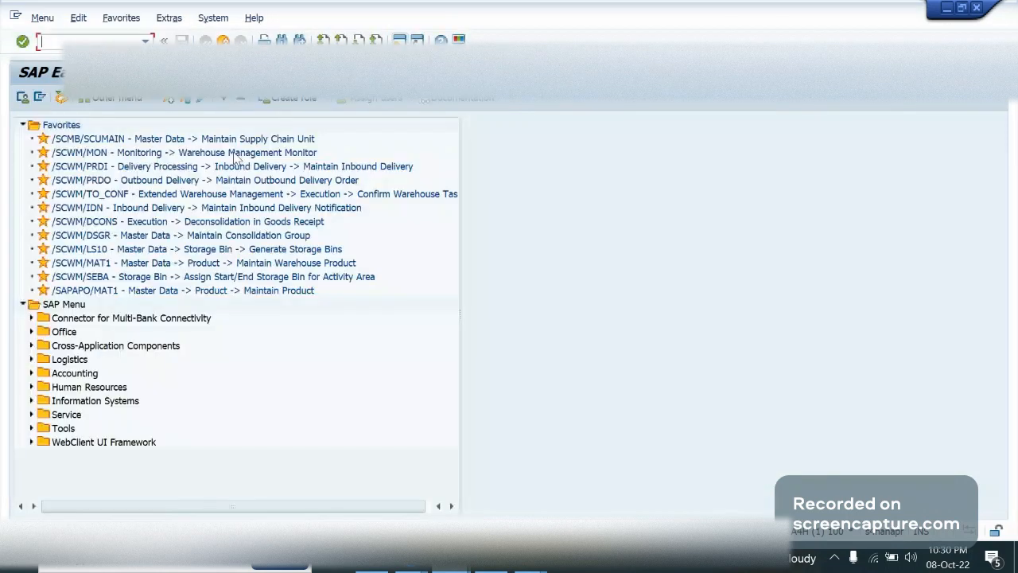
pyautogui.moveTo(467, 568)
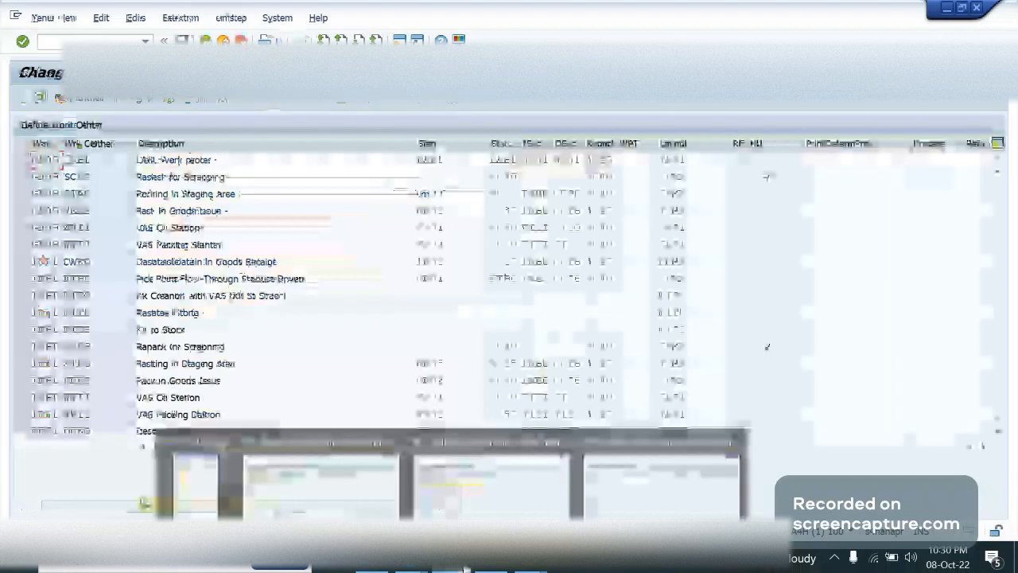
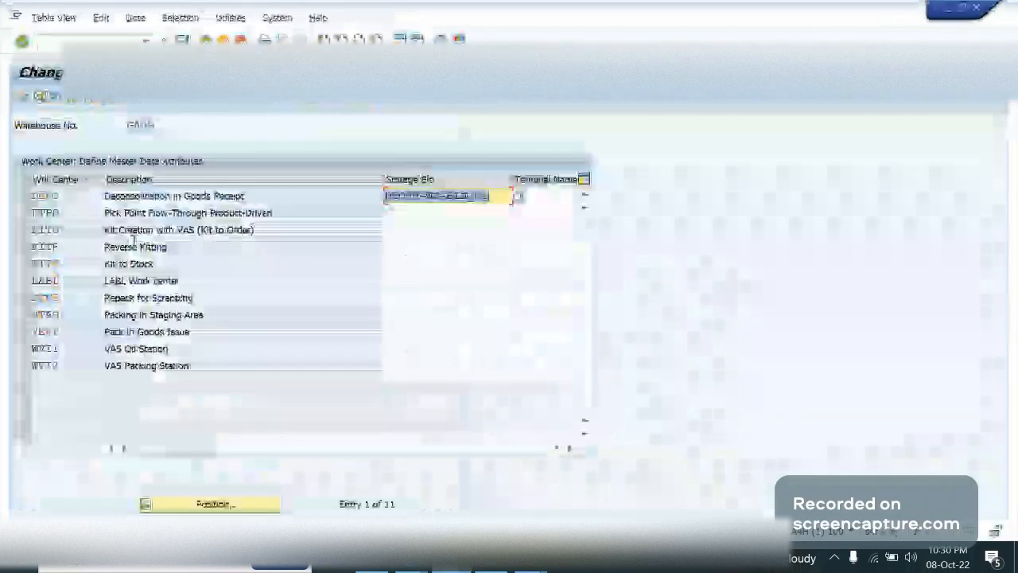
# Assign storage bin LABL to the LABL work center in the GA09 master data attributes
pyautogui.click(86, 197)
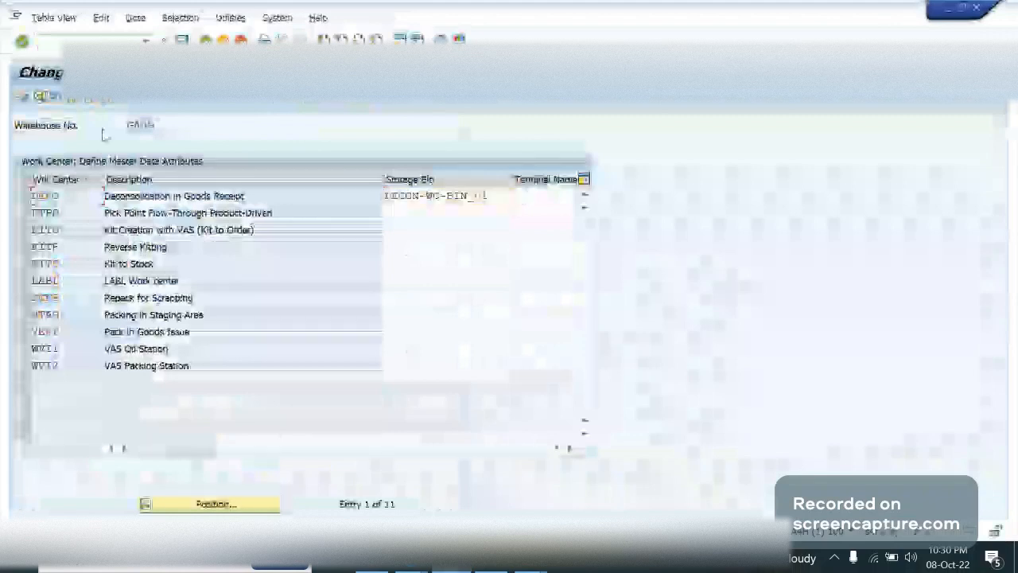
pyautogui.click(419, 284)
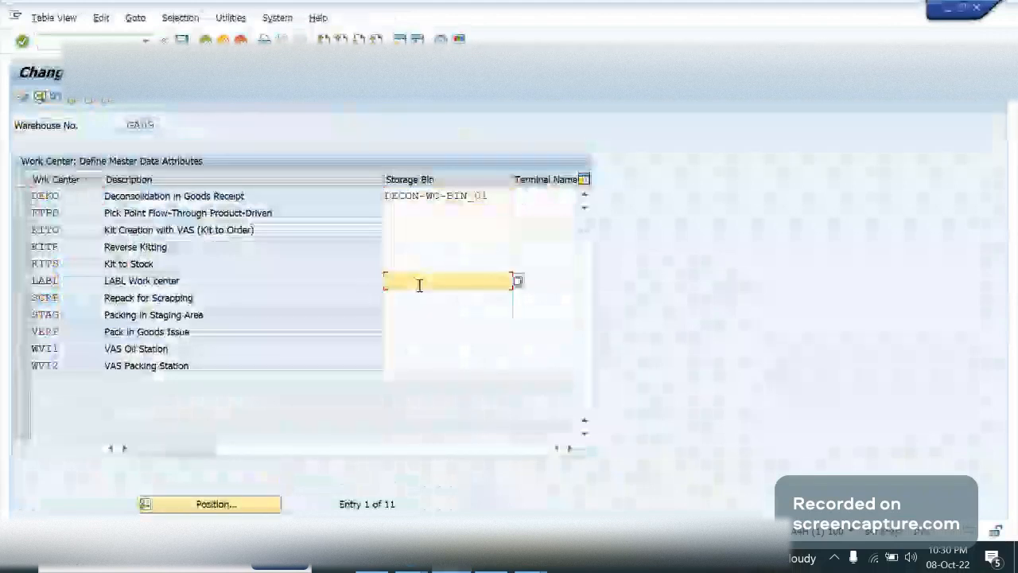
pyautogui.write('LABL')
pyautogui.doubleClick(419, 284)
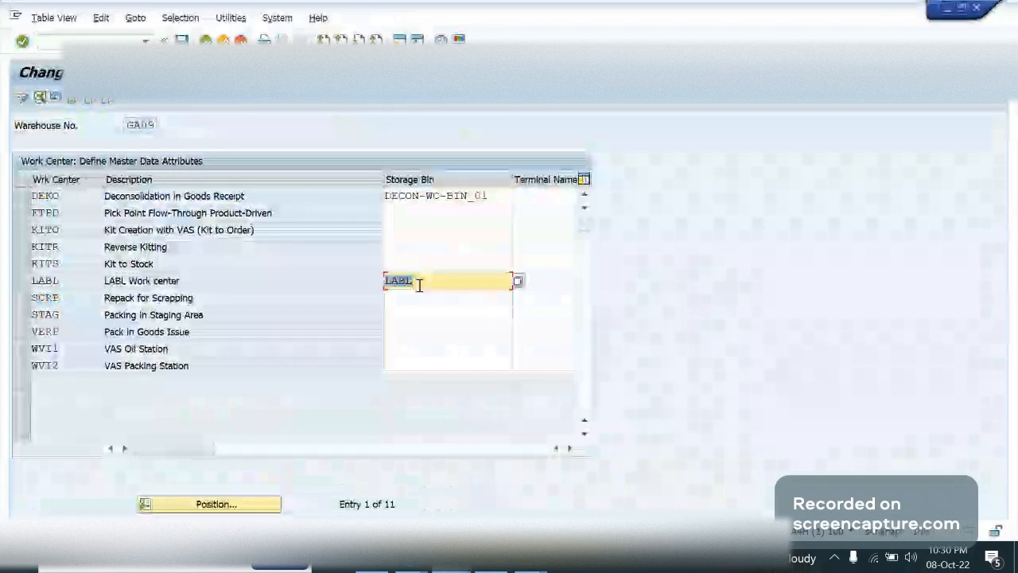
# Resize the storage bin, scales and storage type columns and check the storage type assigned to the LABL work center
pyautogui.doubleClick(386, 179)
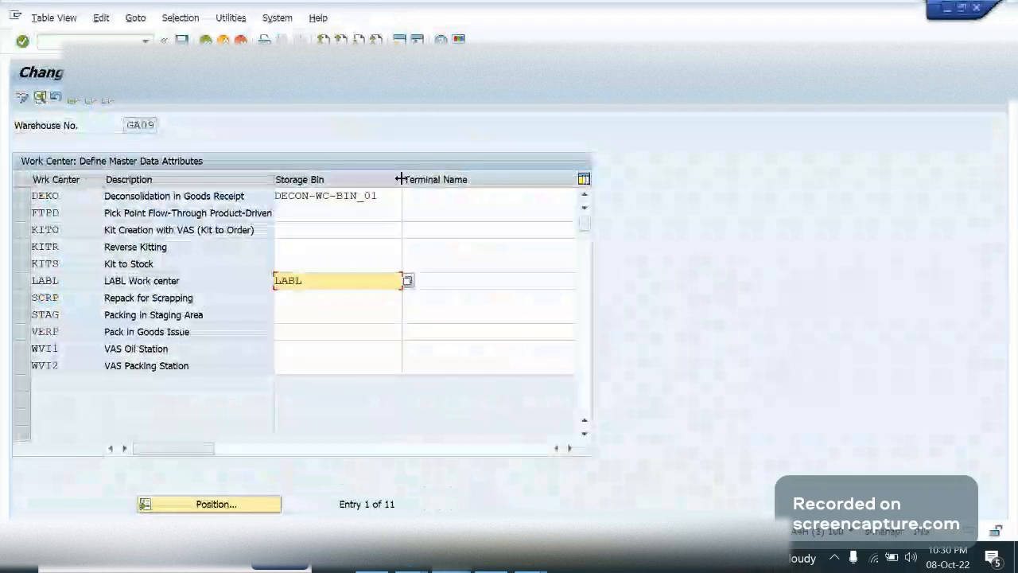
pyautogui.moveTo(402, 179); pyautogui.dragTo(335, 186)
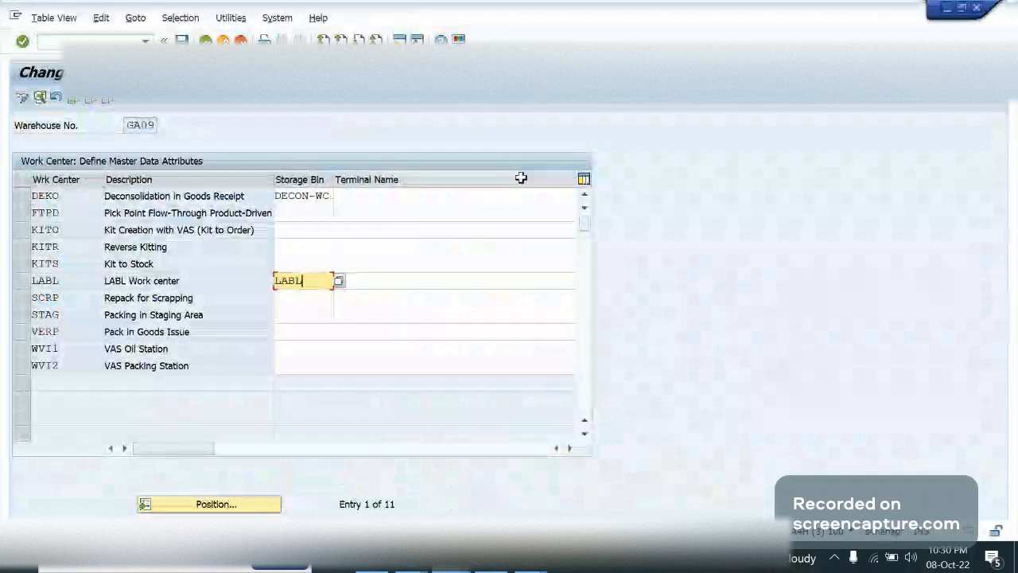
pyautogui.moveTo(173, 449); pyautogui.dragTo(505, 459)
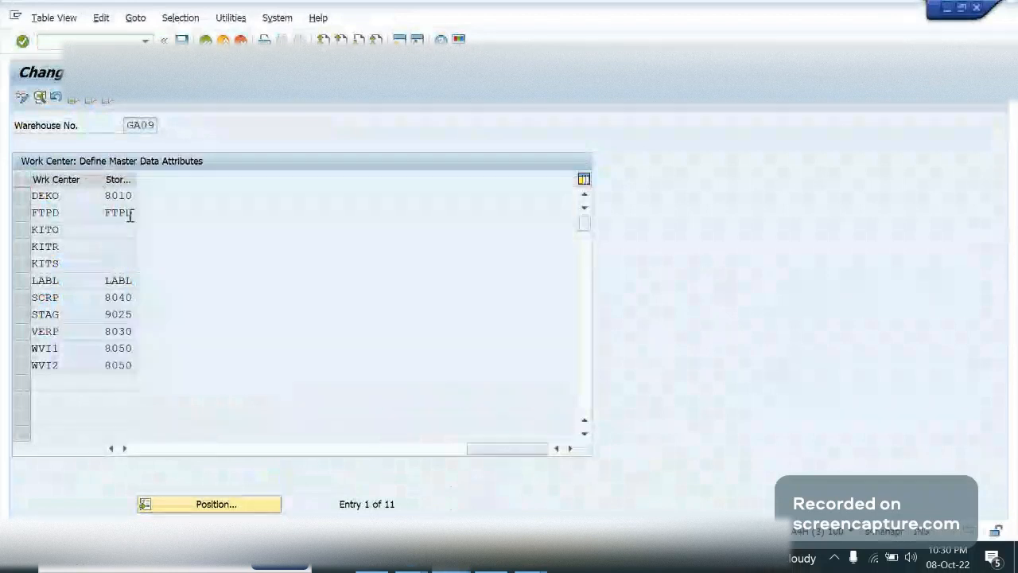
pyautogui.click(111, 448)
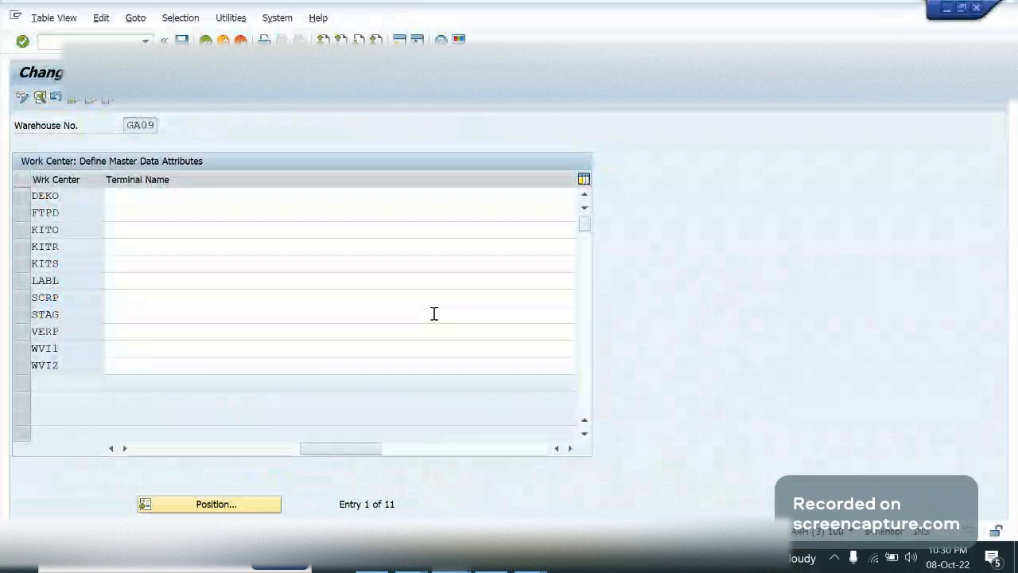
pyautogui.click(569, 449)
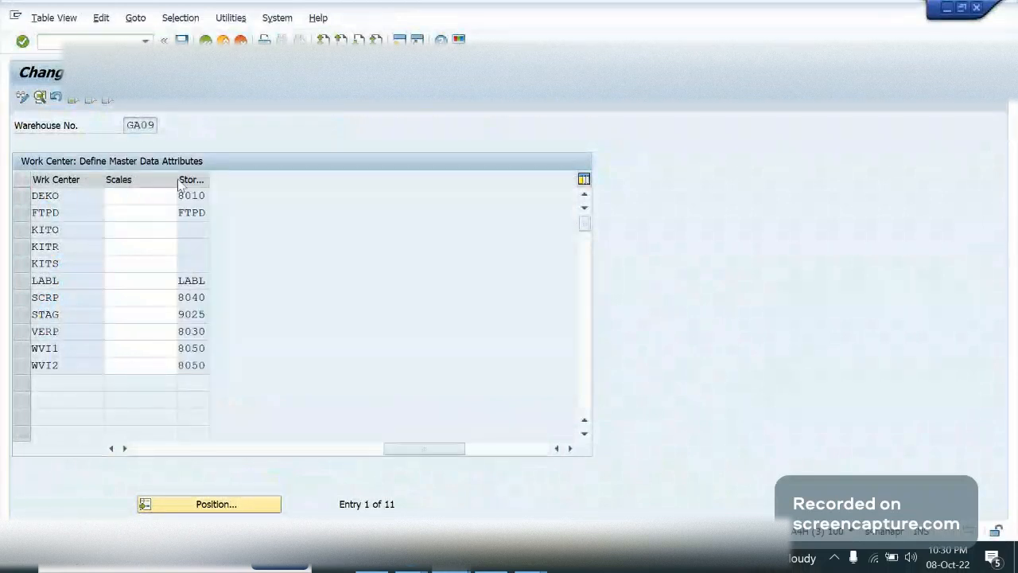
pyautogui.moveTo(177, 181); pyautogui.dragTo(122, 177)
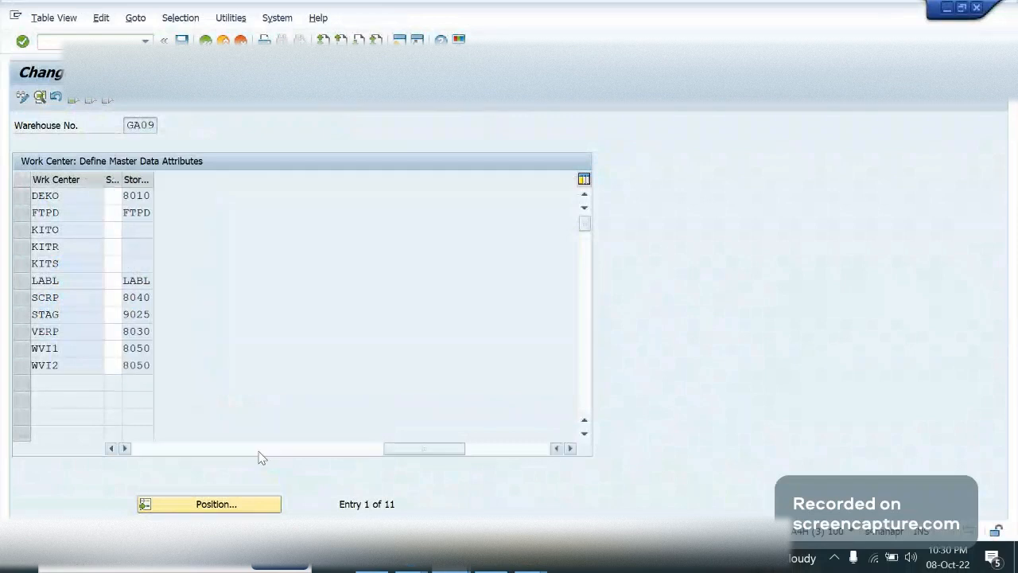
pyautogui.moveTo(420, 449)
pyautogui.mouseDown()
pyautogui.moveTo(400, 451)
pyautogui.moveTo(423, 447)
pyautogui.mouseUp()
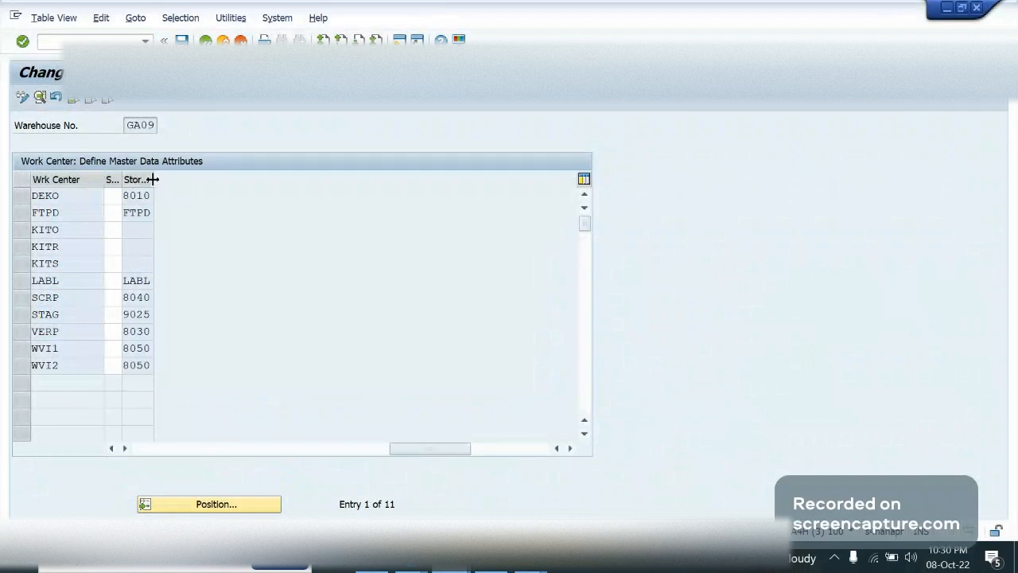
pyautogui.moveTo(152, 179); pyautogui.dragTo(313, 179)
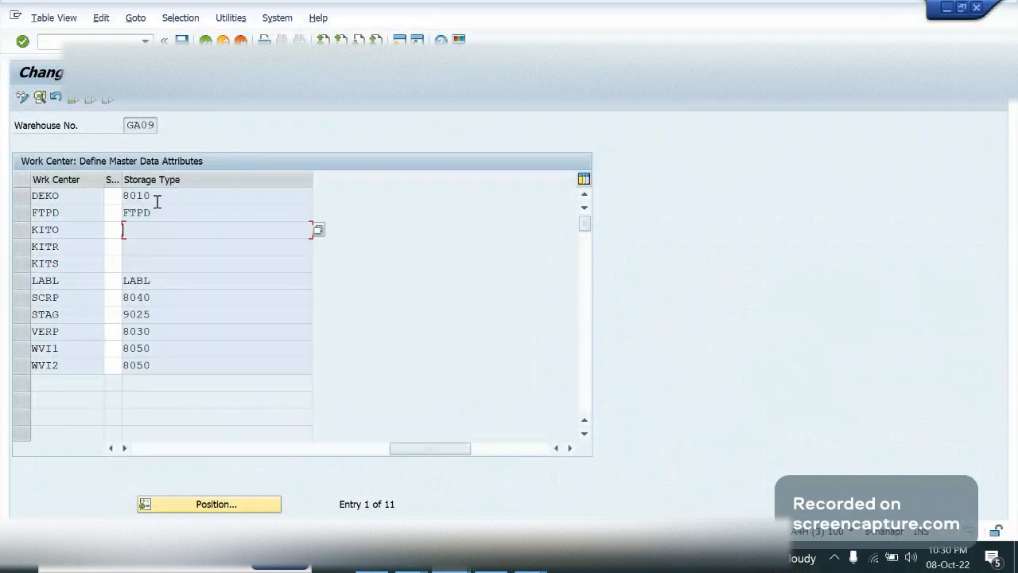
pyautogui.click(226, 450)
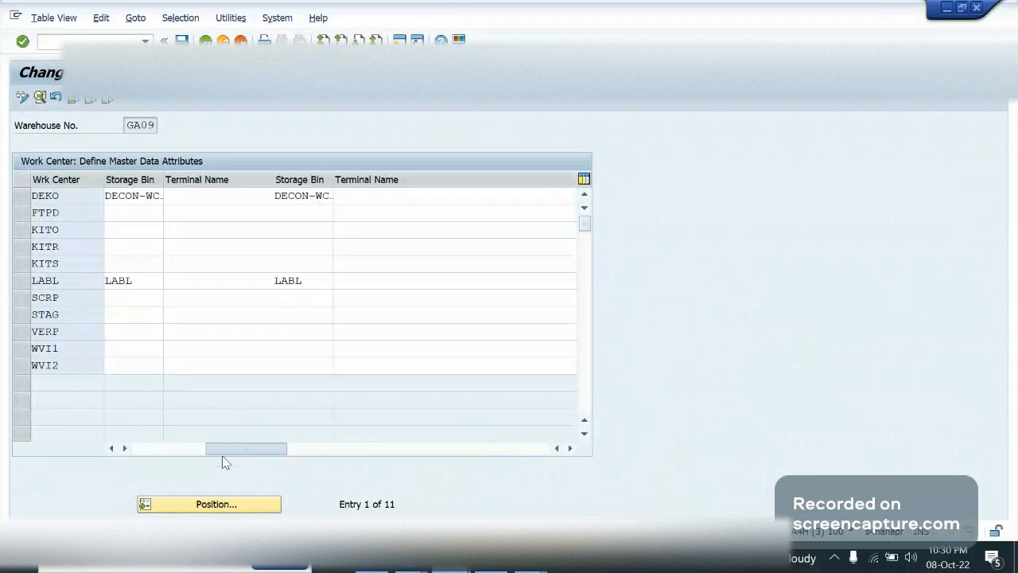
pyautogui.moveTo(226, 462); pyautogui.dragTo(438, 470)
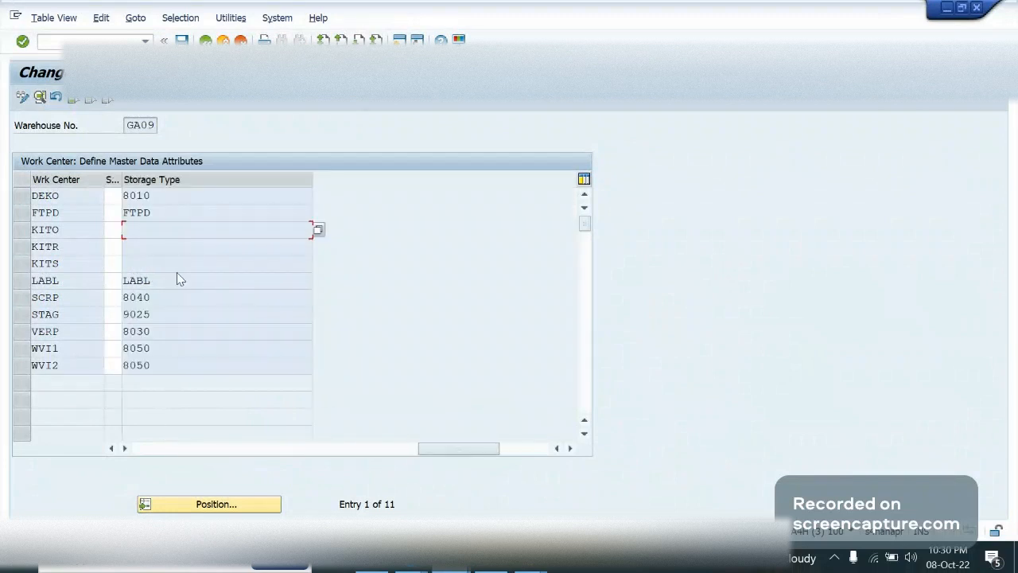
pyautogui.click(157, 279)
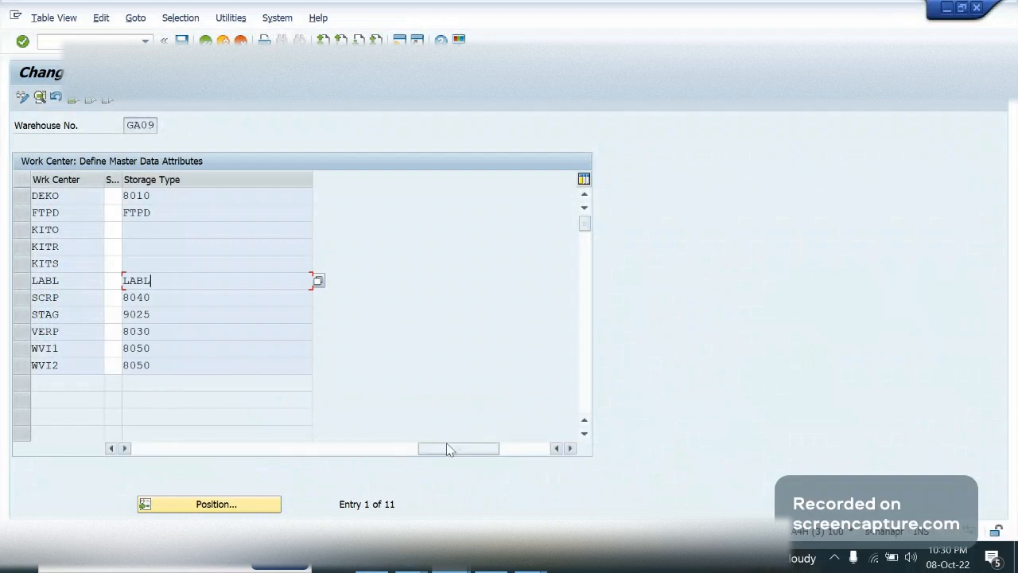
pyautogui.moveTo(448, 450); pyautogui.dragTo(185, 366)
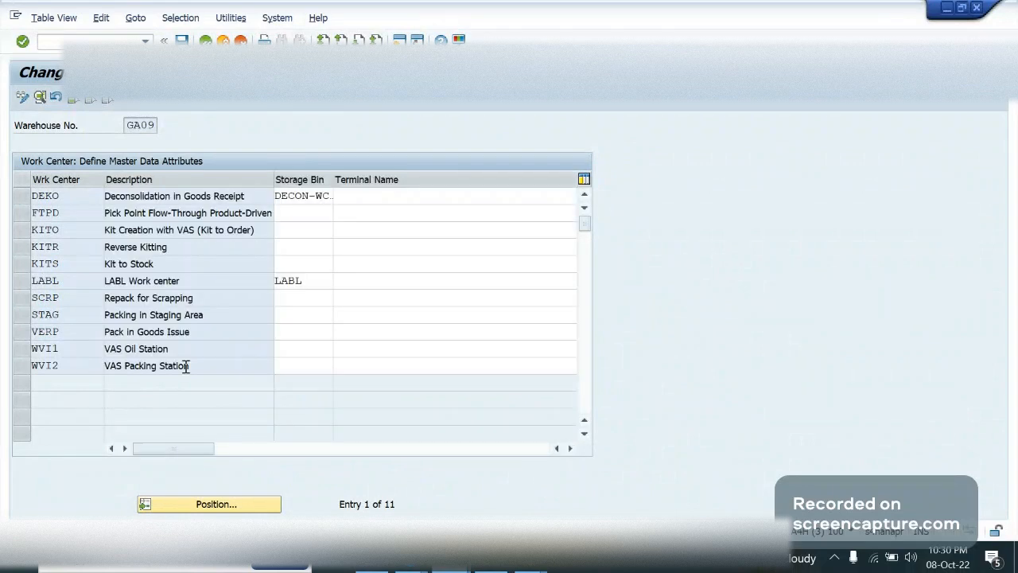
# Leave the LABL work center's terminal name empty and exit the master data attributes to SAP Easy Access
pyautogui.click(21, 280)
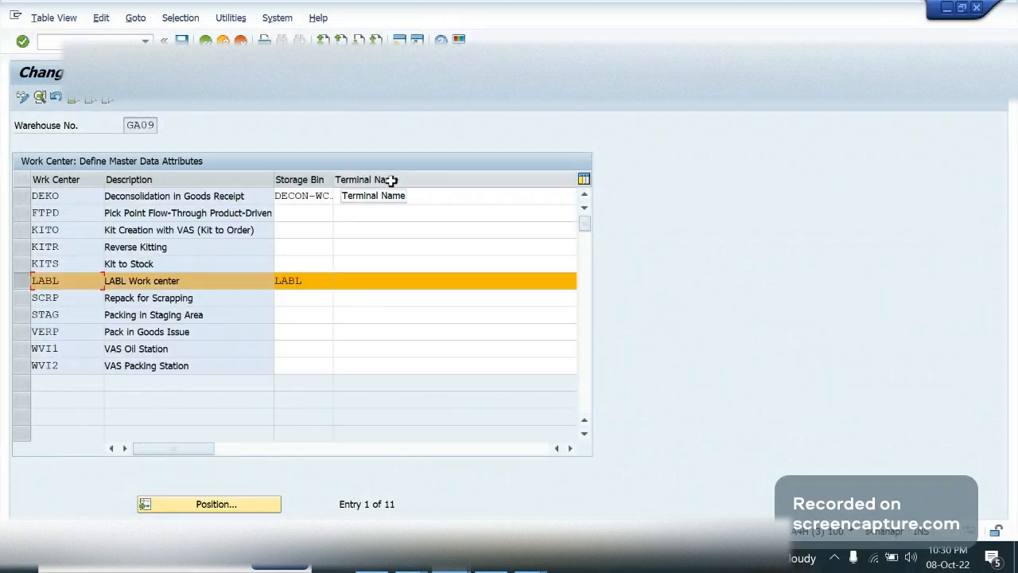
pyautogui.click(410, 280)
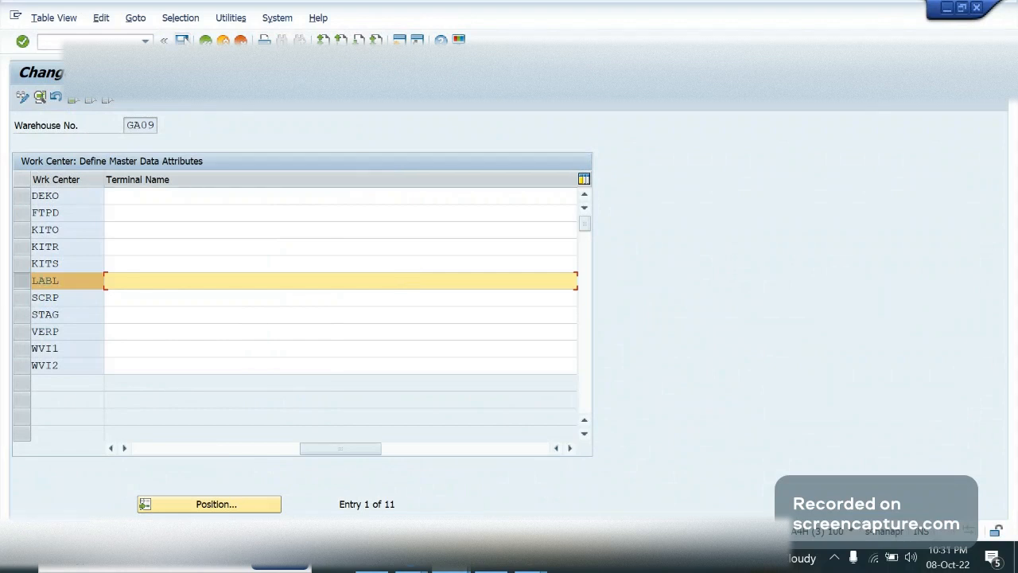
pyautogui.click(224, 39)
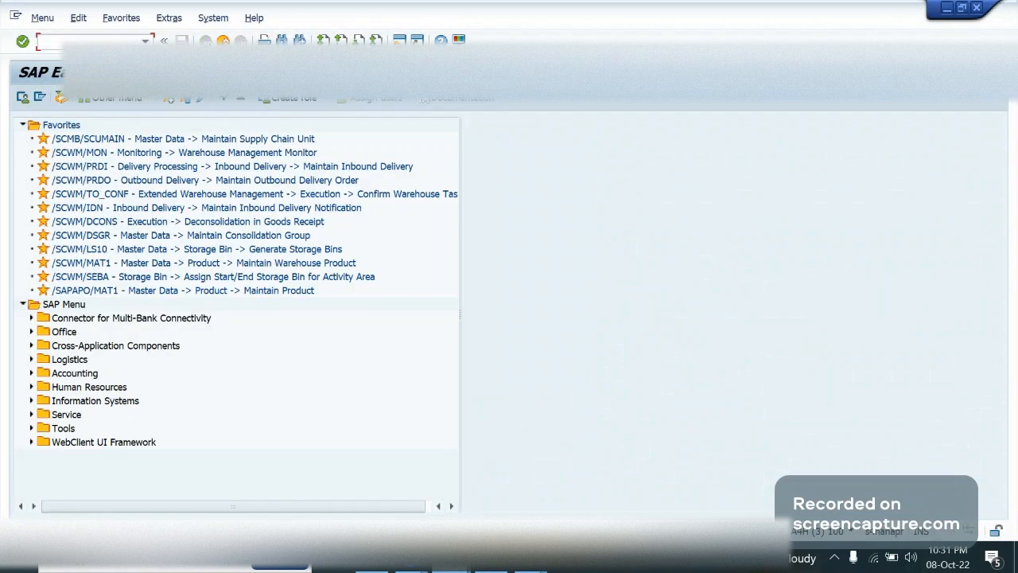
# Switch to the Implementation Guide, run Optimize Work Center Determination in Goods Issue and position the list at warehouse GA09
pyautogui.click(497, 515)
pyautogui.moveTo(538, 570)
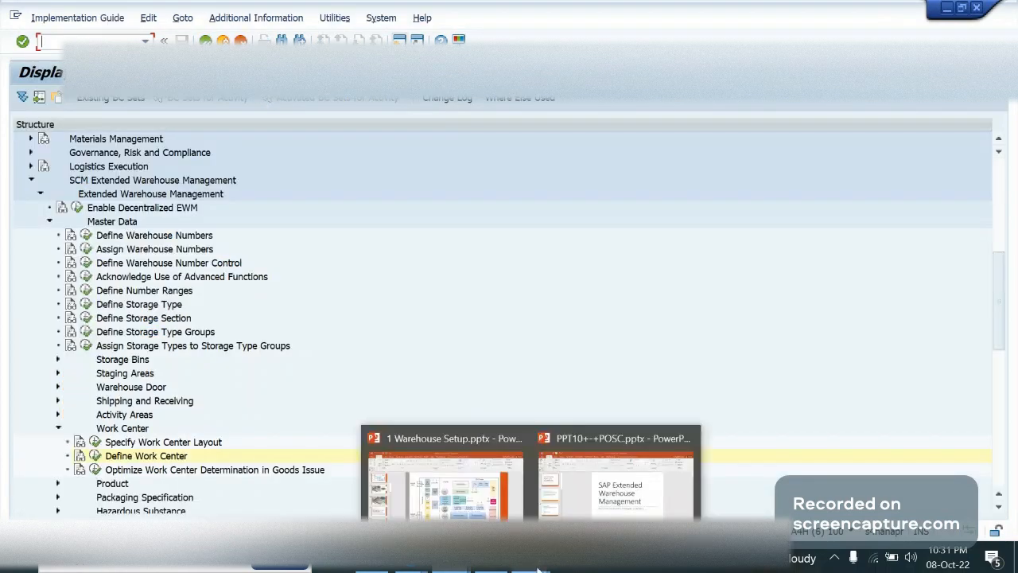
pyautogui.click(164, 479)
pyautogui.click(96, 469)
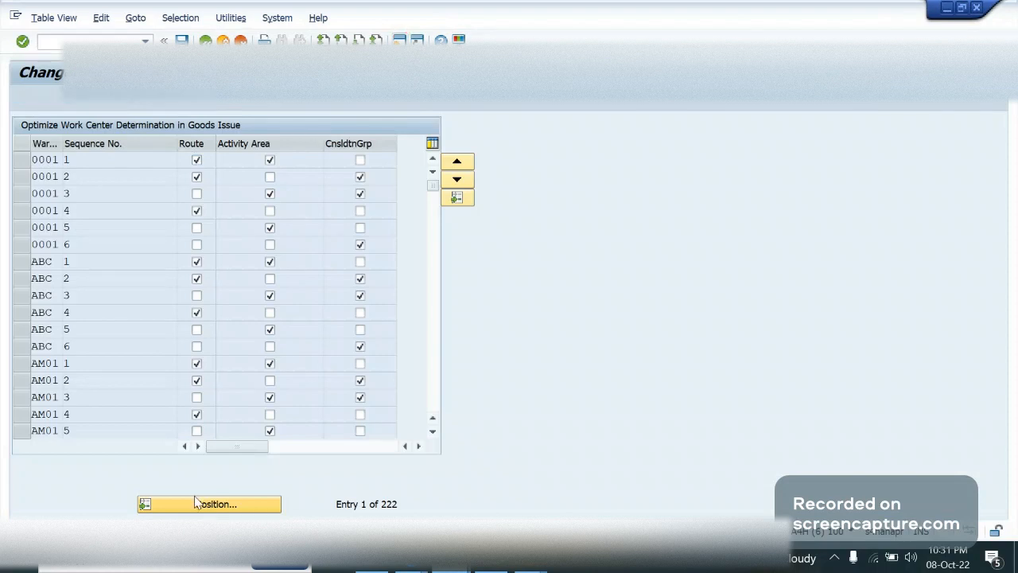
pyautogui.click(196, 504)
pyautogui.write('ga')
pyautogui.press('Return')
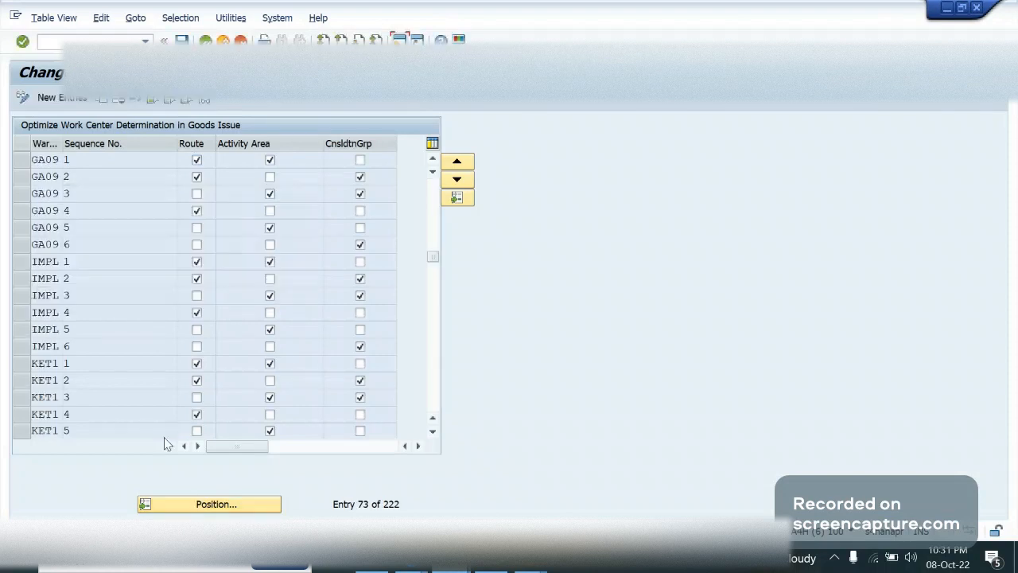
# Review GA09's route, activity area and consolidation group sequence, and return to the Implementation Guide structure
pyautogui.press('Tab')
pyautogui.click(197, 260)
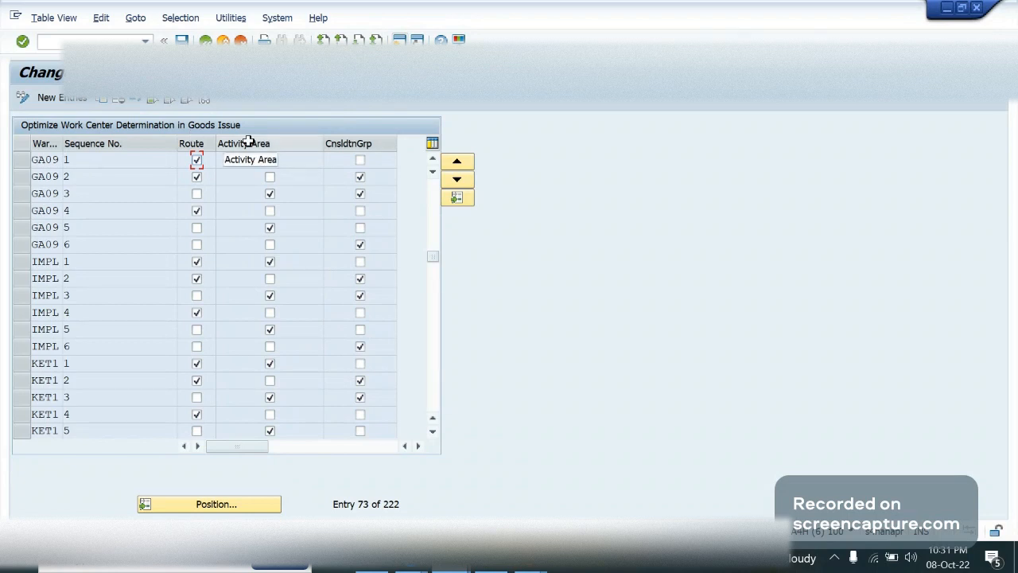
pyautogui.click(399, 41)
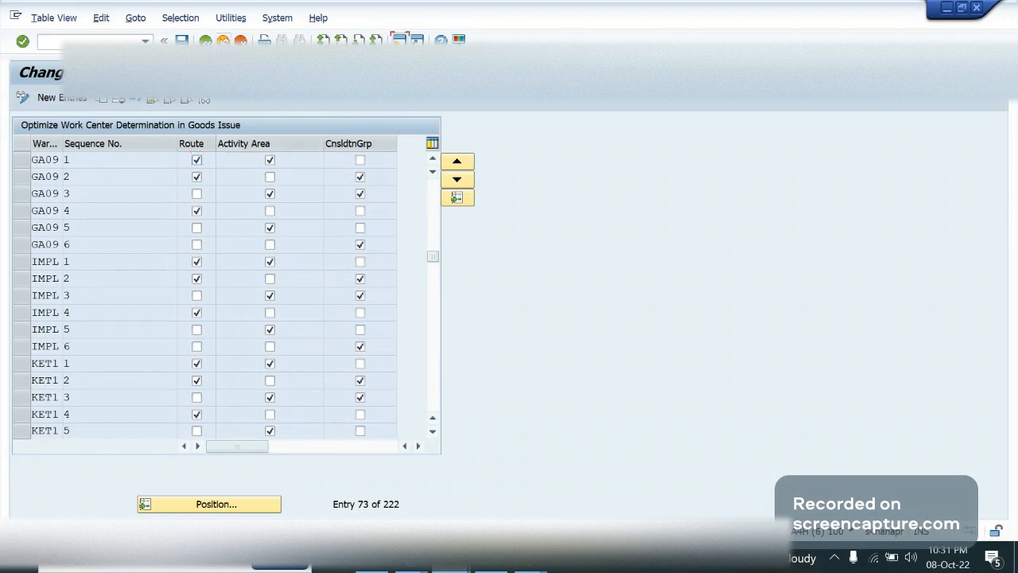
pyautogui.click(224, 41)
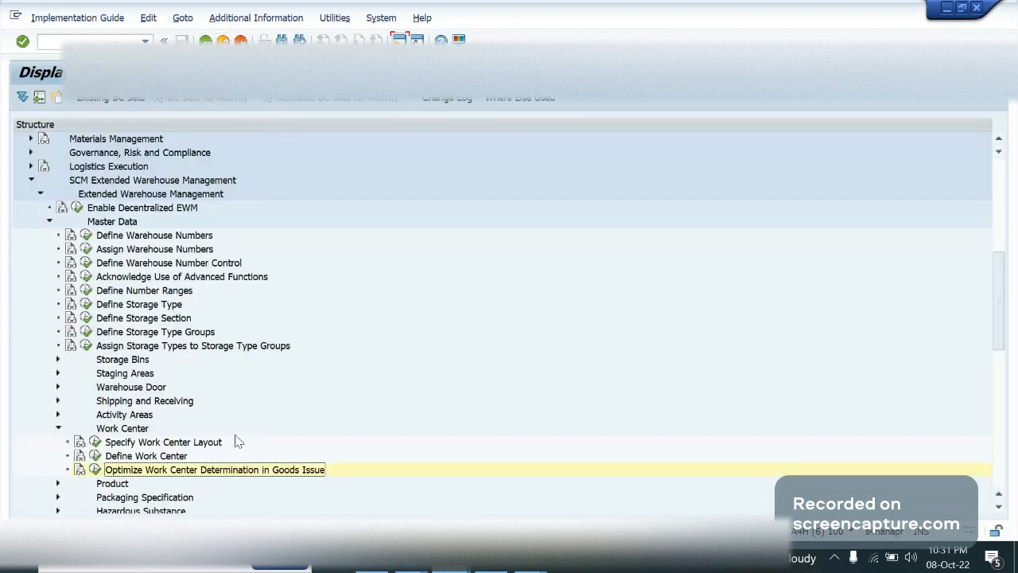
# Switch to the Process-Oriented Storage Control session and position the table at the entries for warehouse GA09
pyautogui.hotkey('alt', 'Tab')
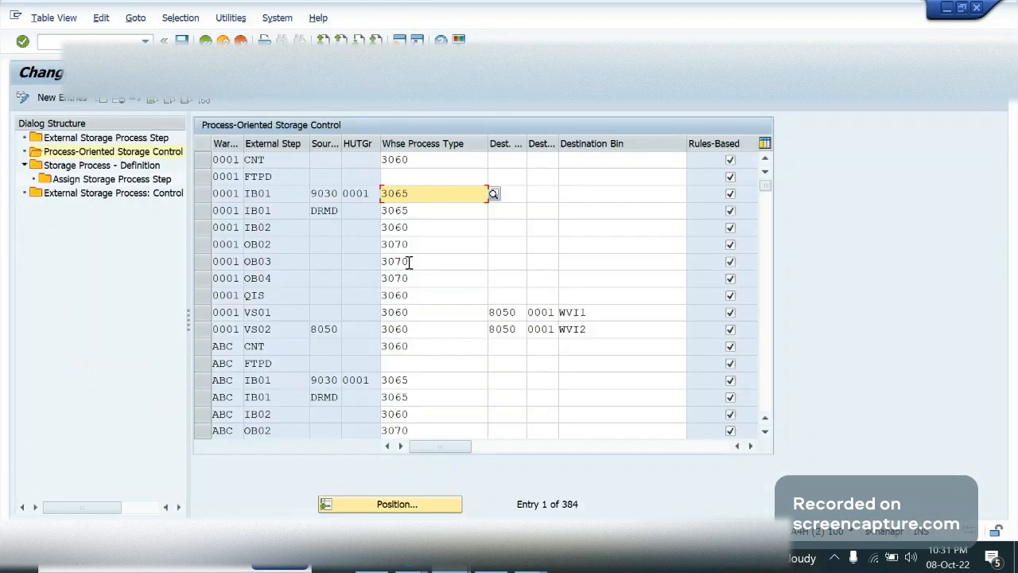
pyautogui.click(272, 194)
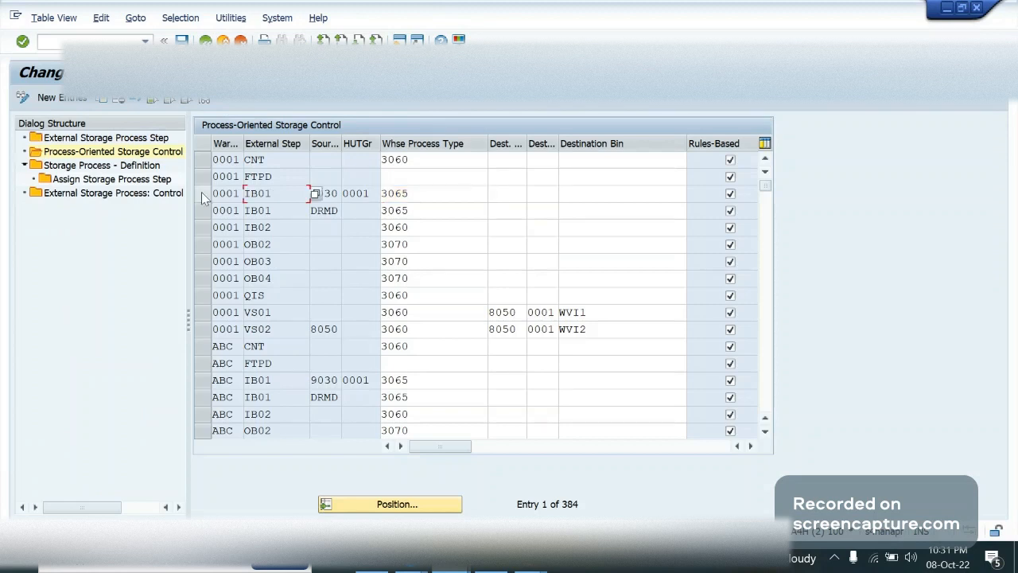
pyautogui.click(380, 504)
pyautogui.write('gao9')
pyautogui.press('Return')
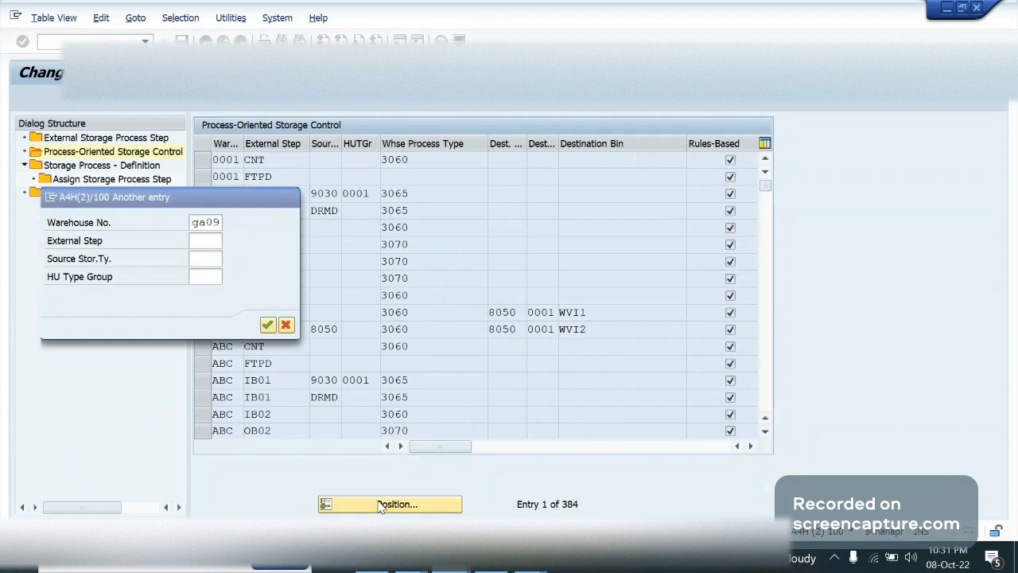
# Copy the GA09 entry for external step IB01 with source storage type 9030 as the template for a new entry
pyautogui.click(312, 193)
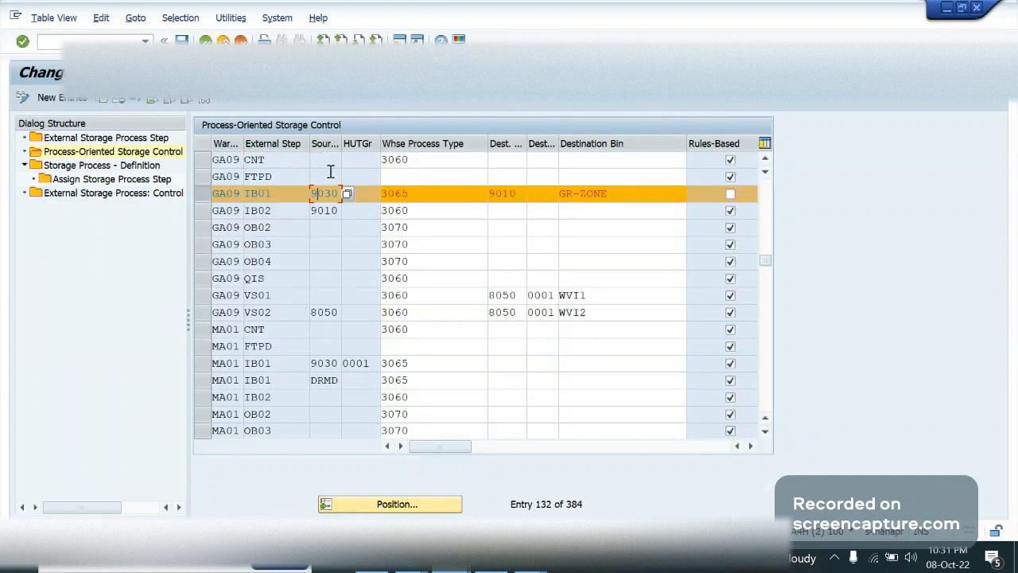
pyautogui.click(452, 193)
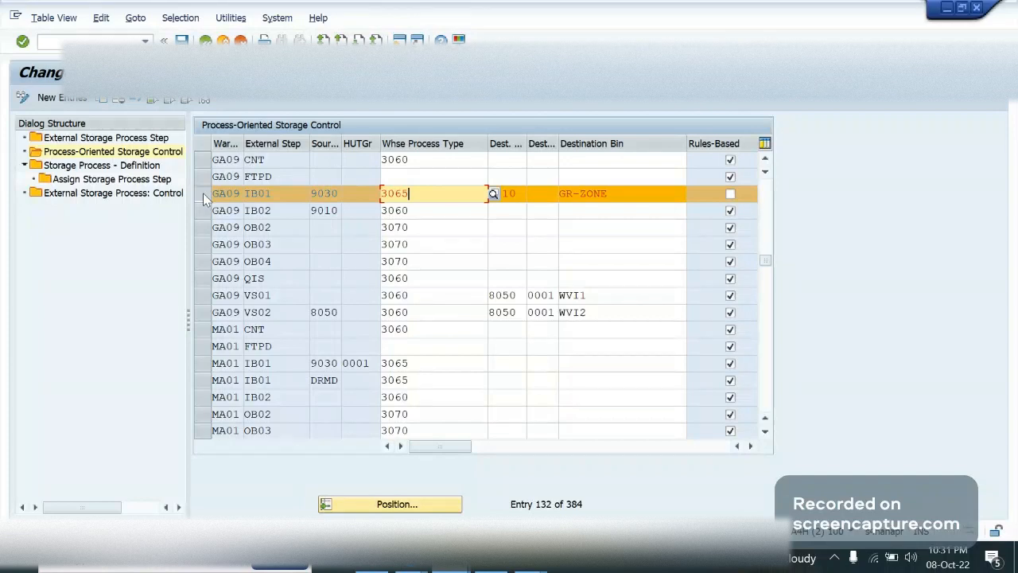
pyautogui.click(101, 100)
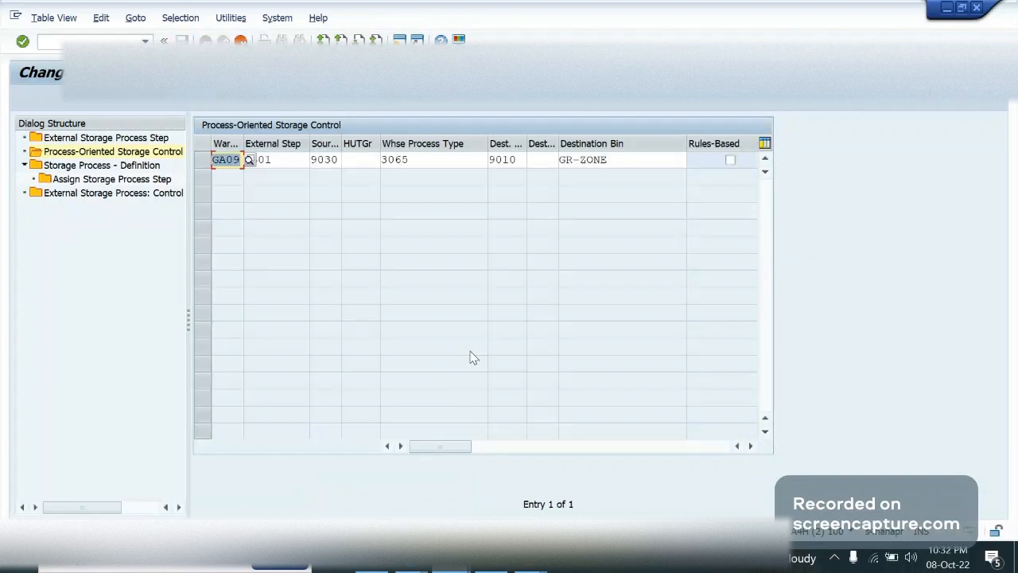
# Set the copied entry's external step to LABL and source storage type to 9010, keeping process type 3065 and no HU type group
pyautogui.press('Tab')
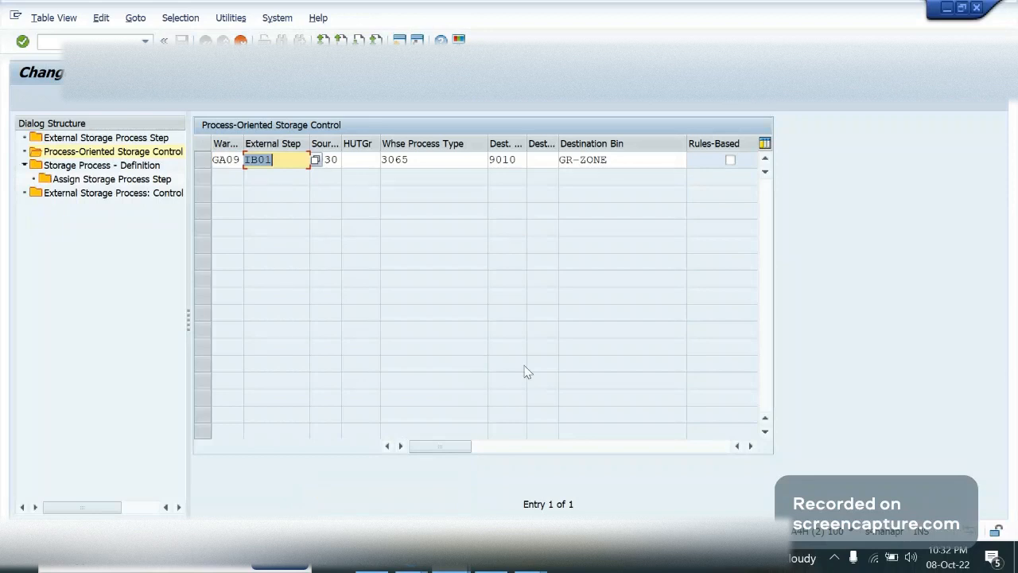
pyautogui.write('LABL')
pyautogui.press('Tab')
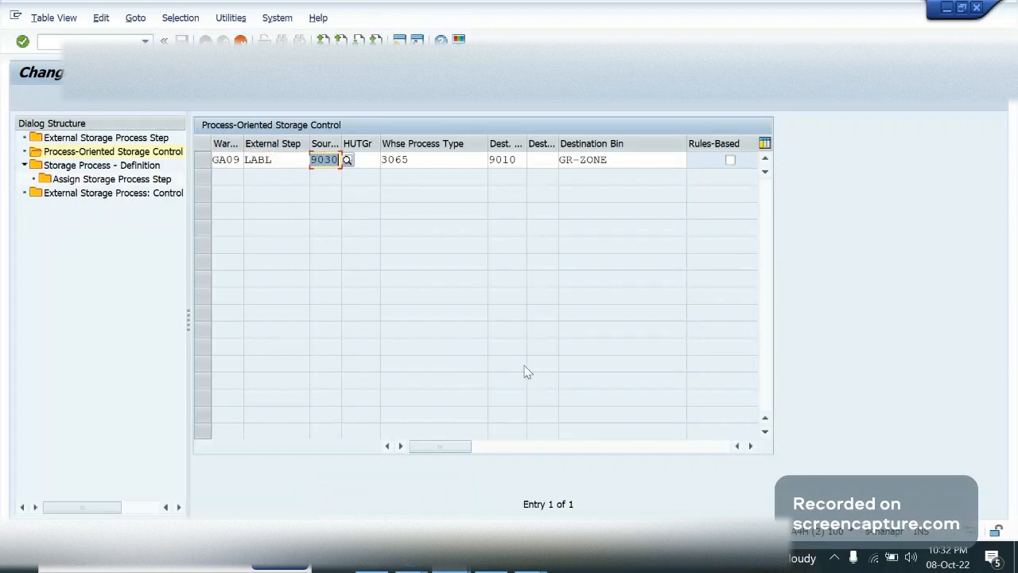
pyautogui.write('90')
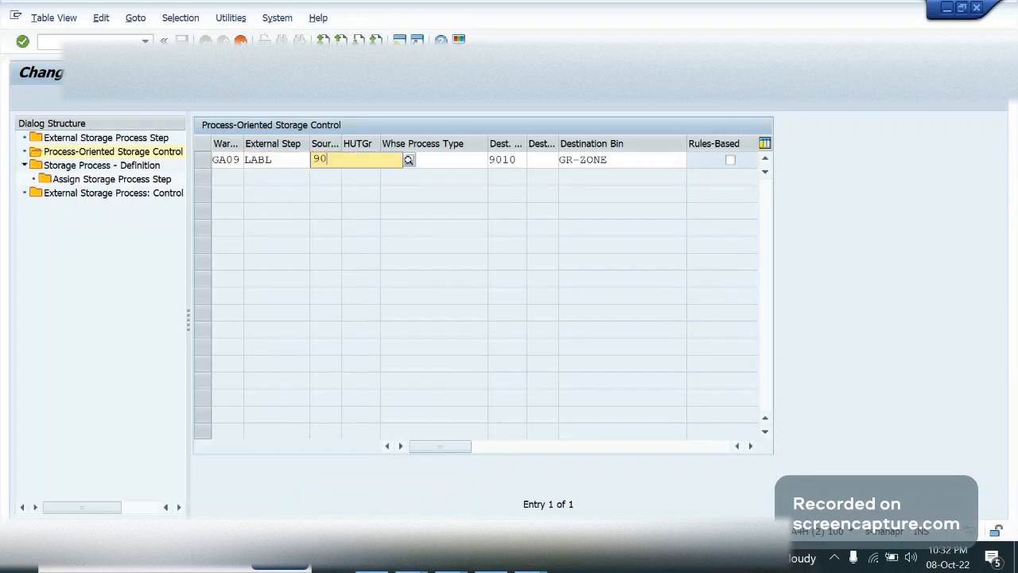
pyautogui.write('10')
pyautogui.press('Tab')
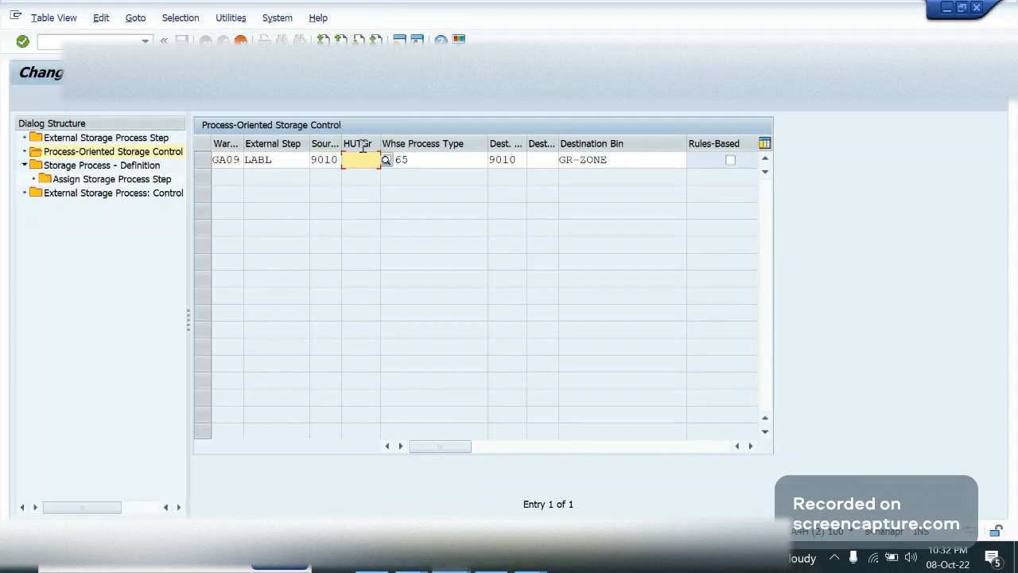
pyautogui.press('Tab')
pyautogui.press('Tab')
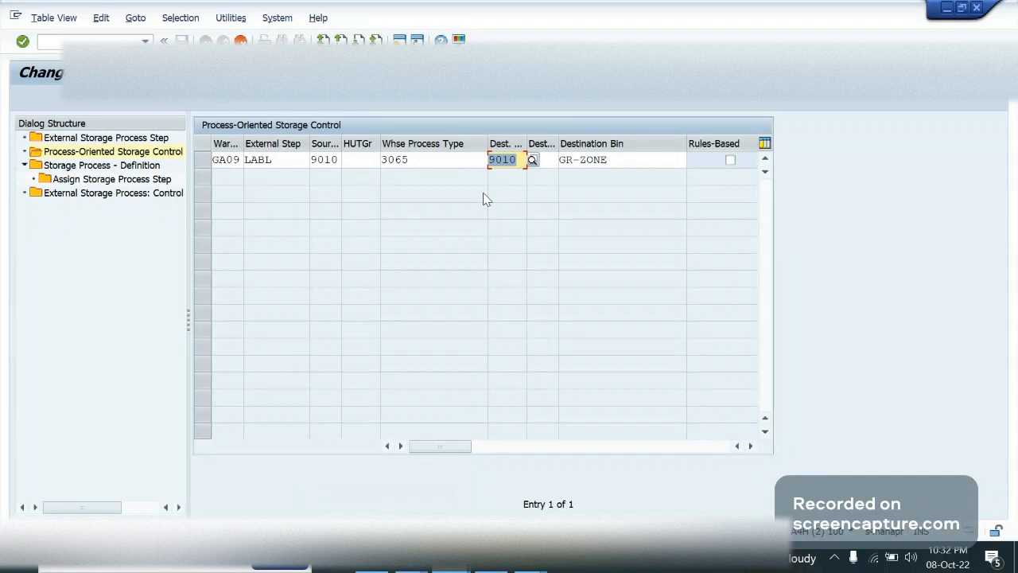
# Set the LABL entry's destination storage type to LABL, storage section to 0001 and destination bin to LABL, and accept the entry
pyautogui.write('LABL')
pyautogui.press('Tab')
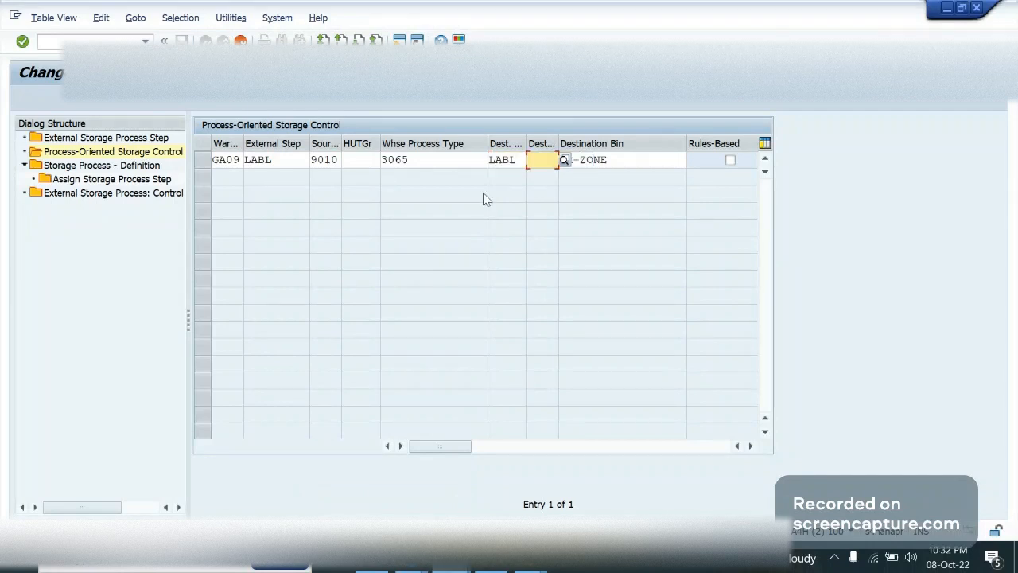
pyautogui.press('Tab')
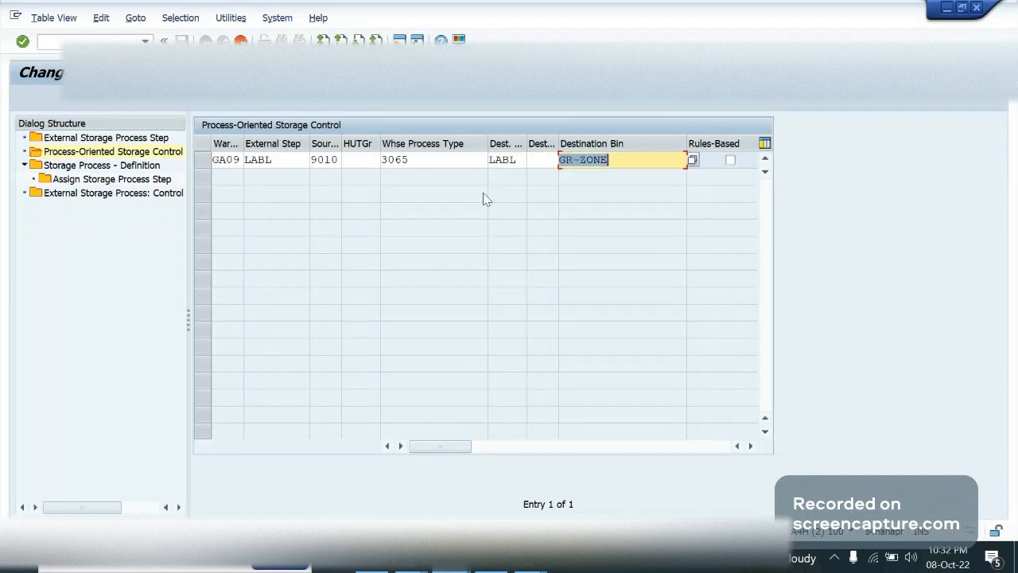
pyautogui.write('LABL')
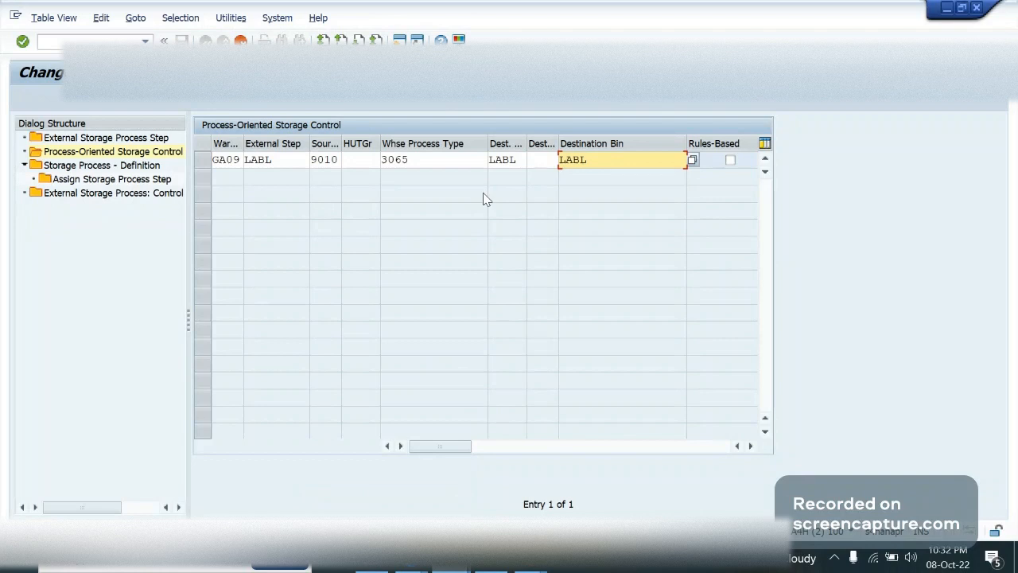
pyautogui.click(541, 159)
pyautogui.write('000')
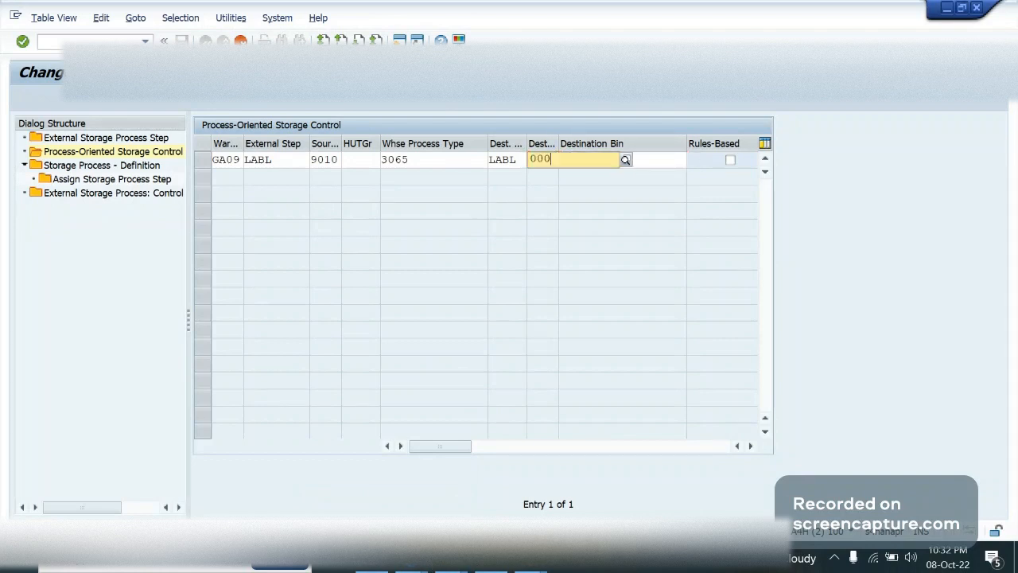
pyautogui.write('1')
pyautogui.press('Return')
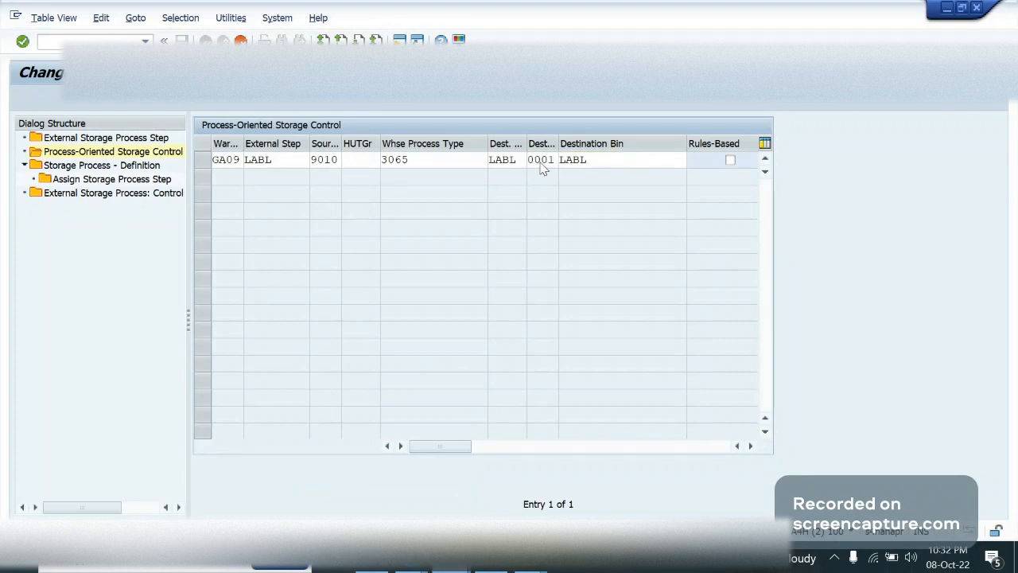
# Compare the new GA09 LABL entry with the IB01 and IB02 entries, checking process types, source storage types and destination bins
pyautogui.click(445, 162)
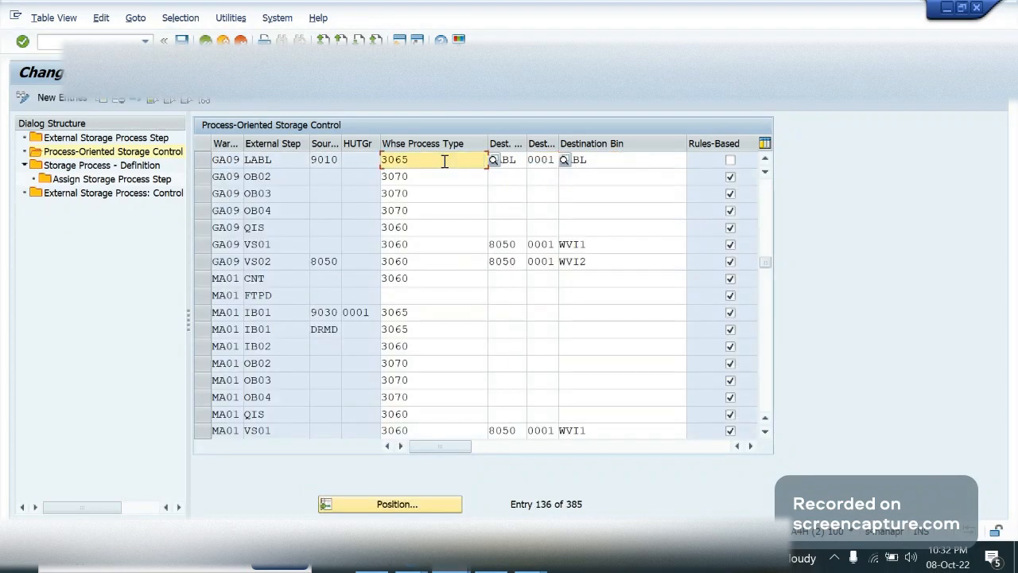
pyautogui.hotkey('ctrl', 'a')
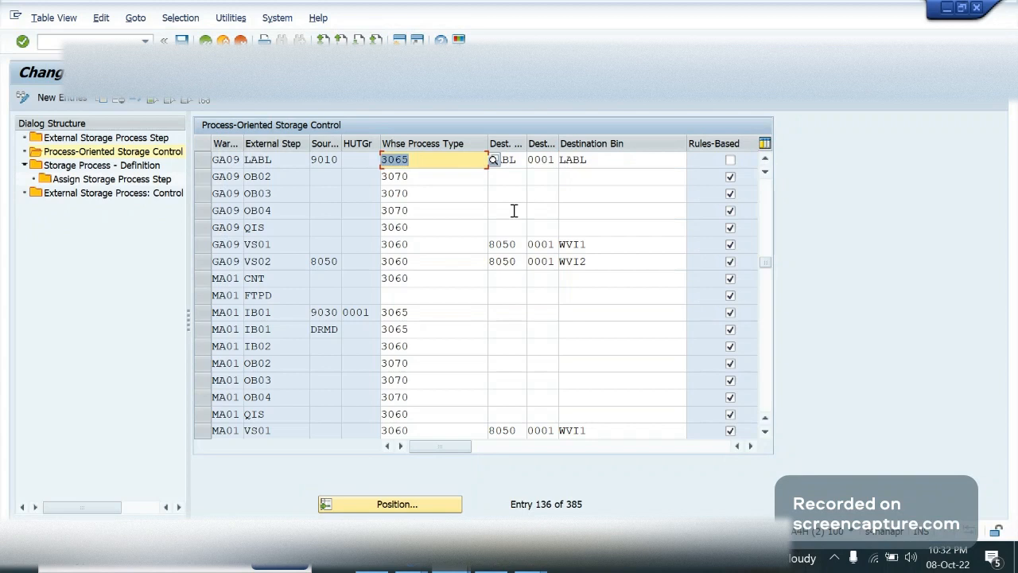
pyautogui.click(273, 177)
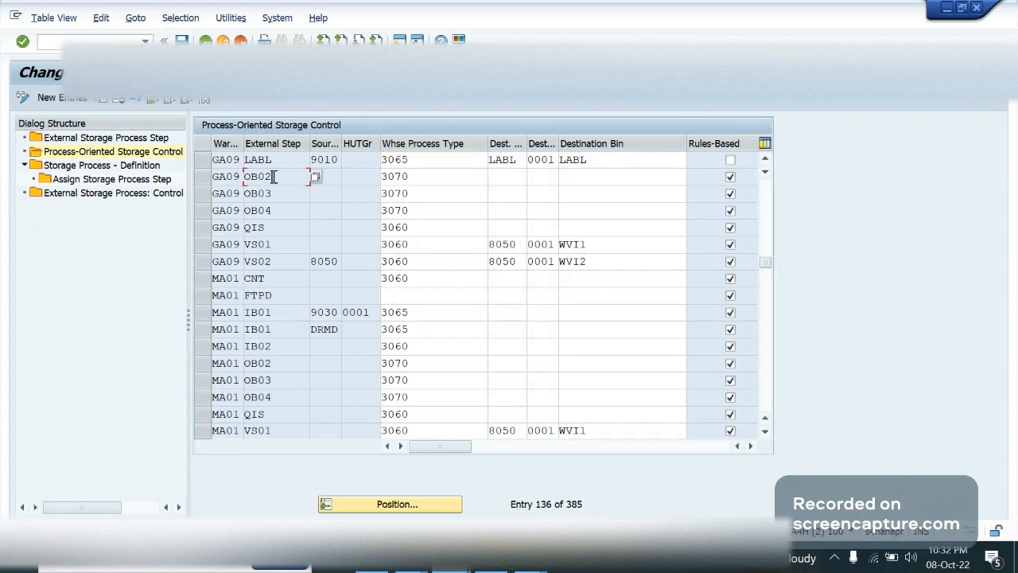
pyautogui.click(765, 158)
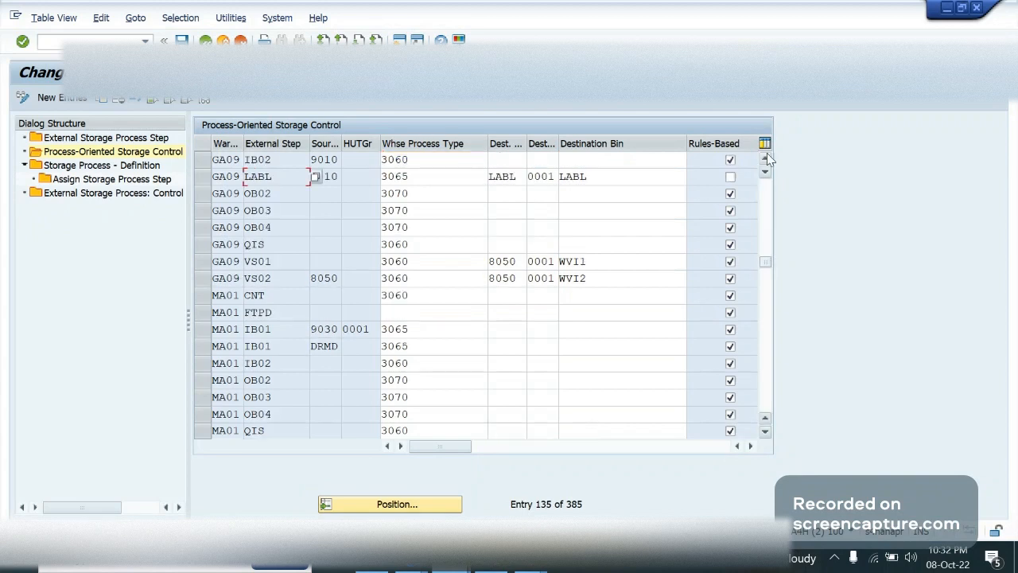
pyautogui.click(765, 158)
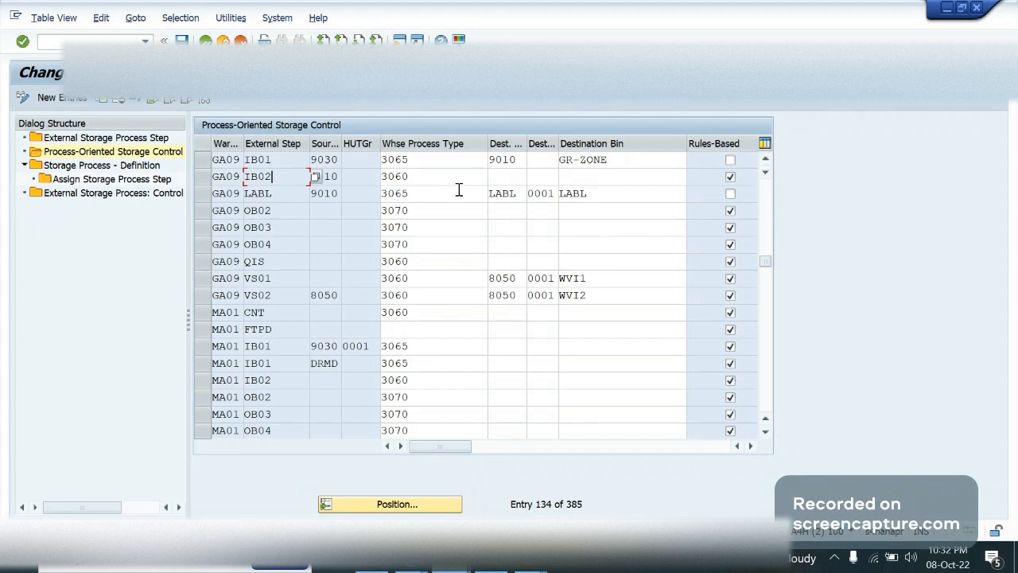
pyautogui.click(612, 197)
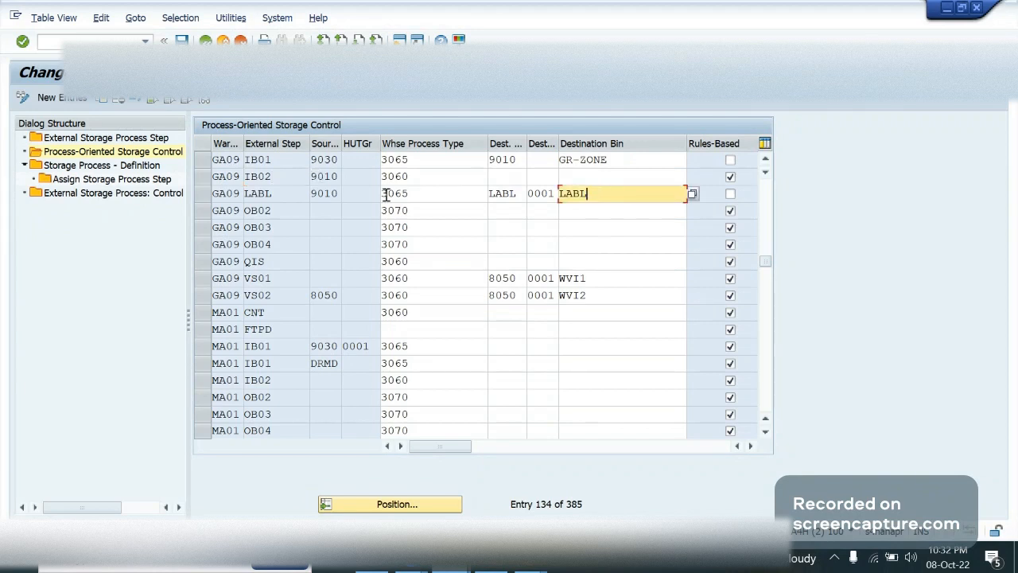
pyautogui.click(258, 182)
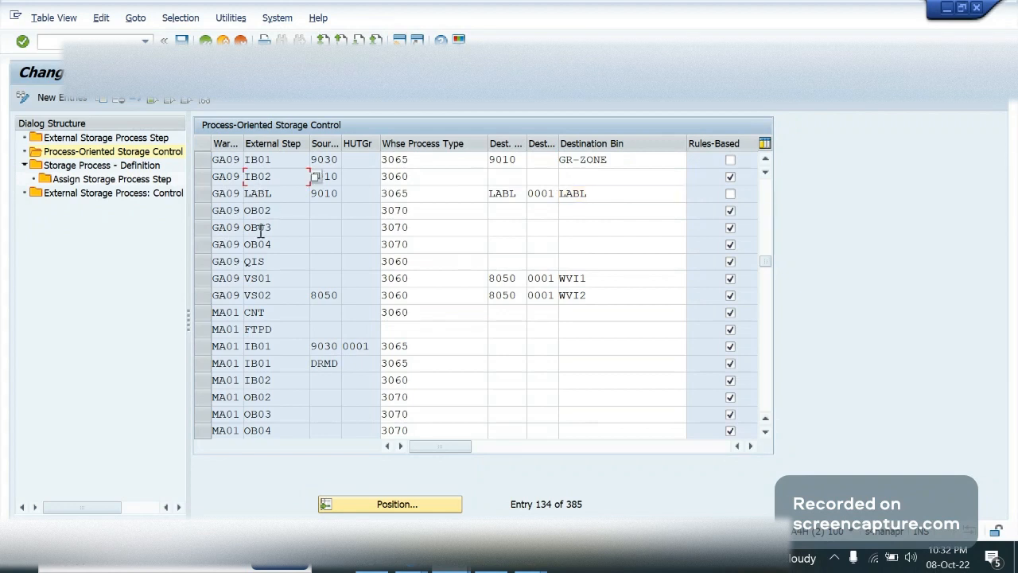
pyautogui.click(766, 158)
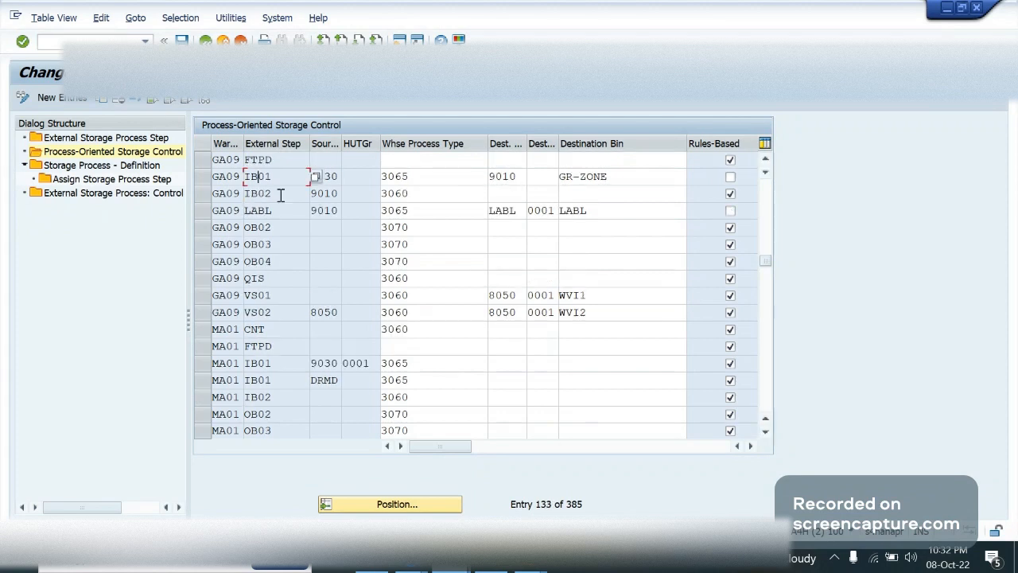
pyautogui.click(280, 195)
pyautogui.click(440, 195)
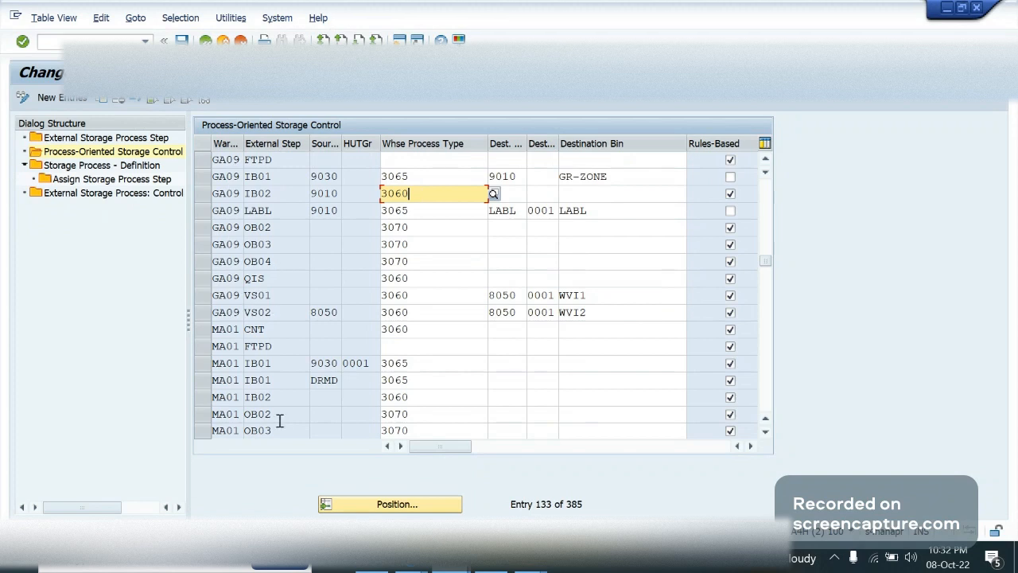
pyautogui.click(273, 379)
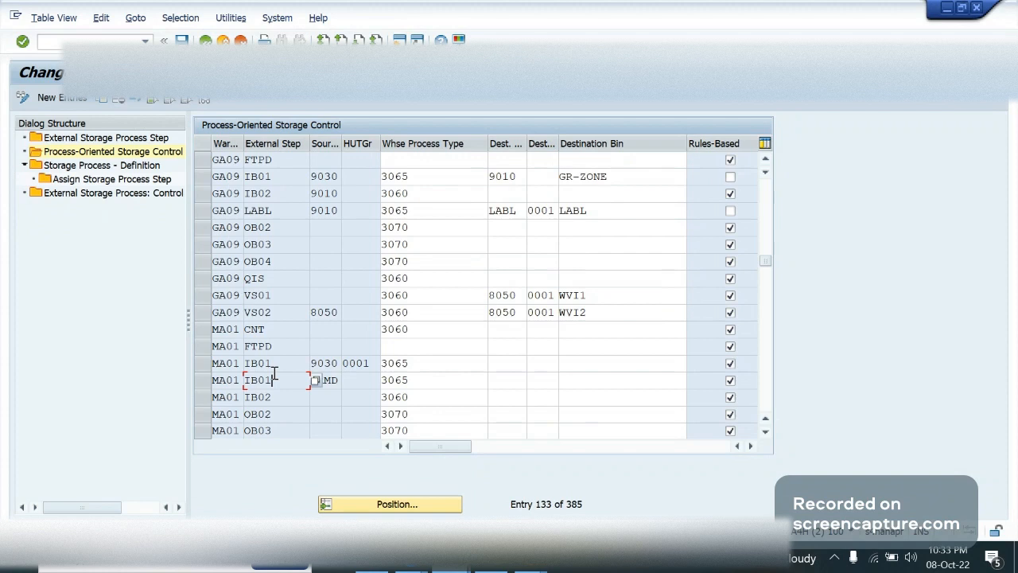
pyautogui.click(422, 211)
pyautogui.click(595, 211)
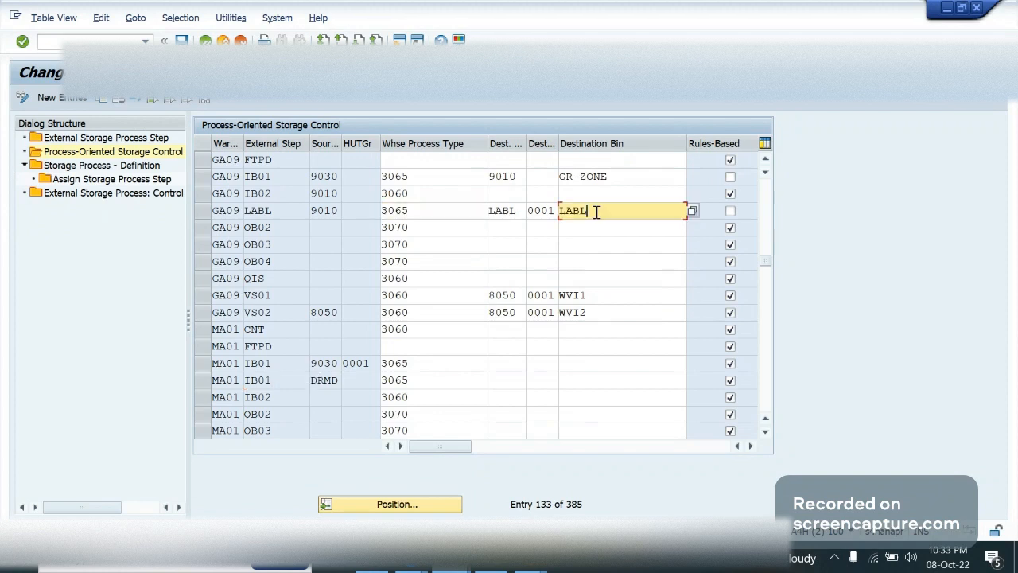
pyautogui.click(288, 165)
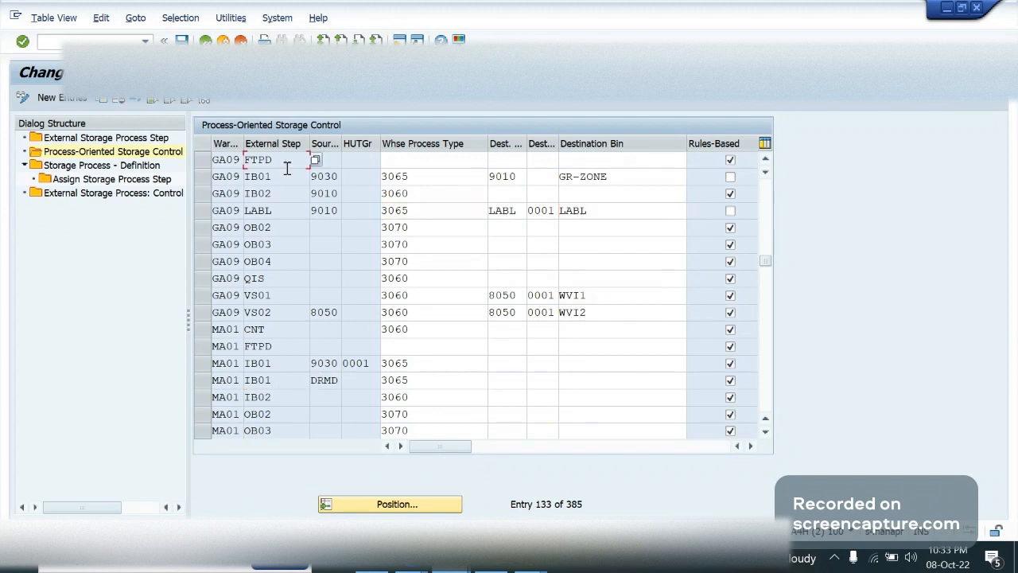
# Examine the storage control entries of the other warehouses, including those at the start of the table
pyautogui.scroll(5, 287, 167)
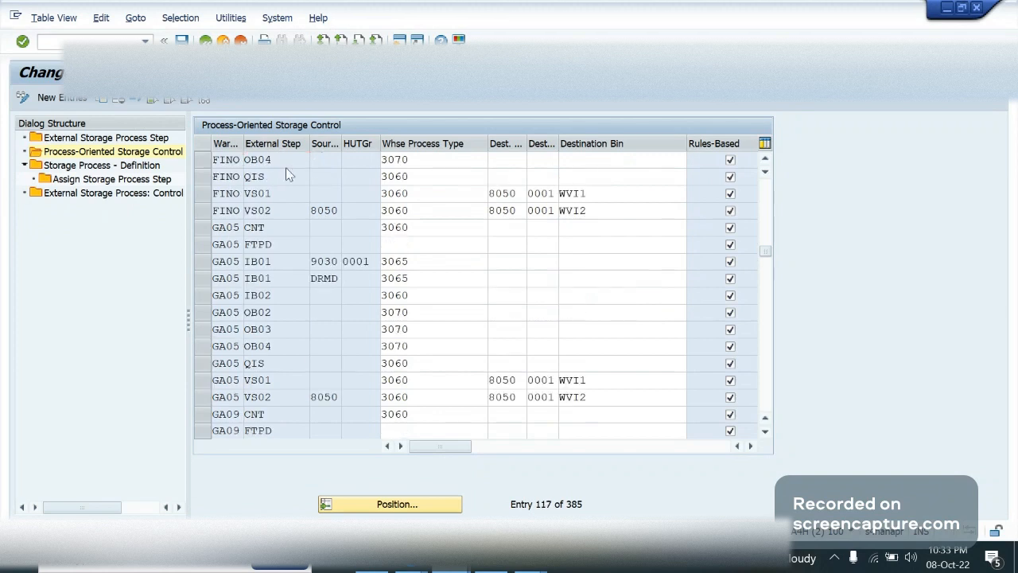
pyautogui.scroll(20, 288, 174)
pyautogui.scroll(12, 287, 175)
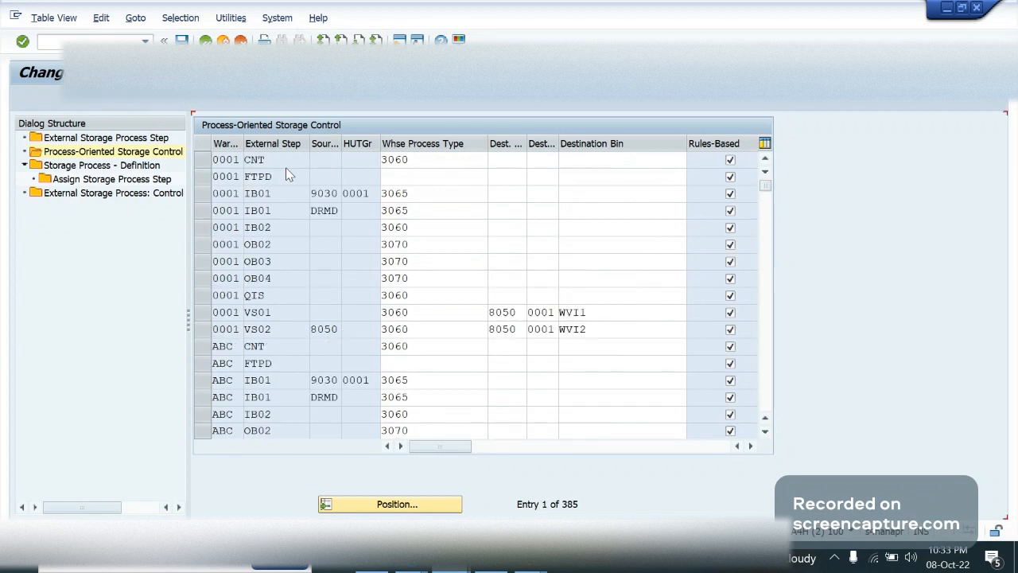
pyautogui.click(287, 164)
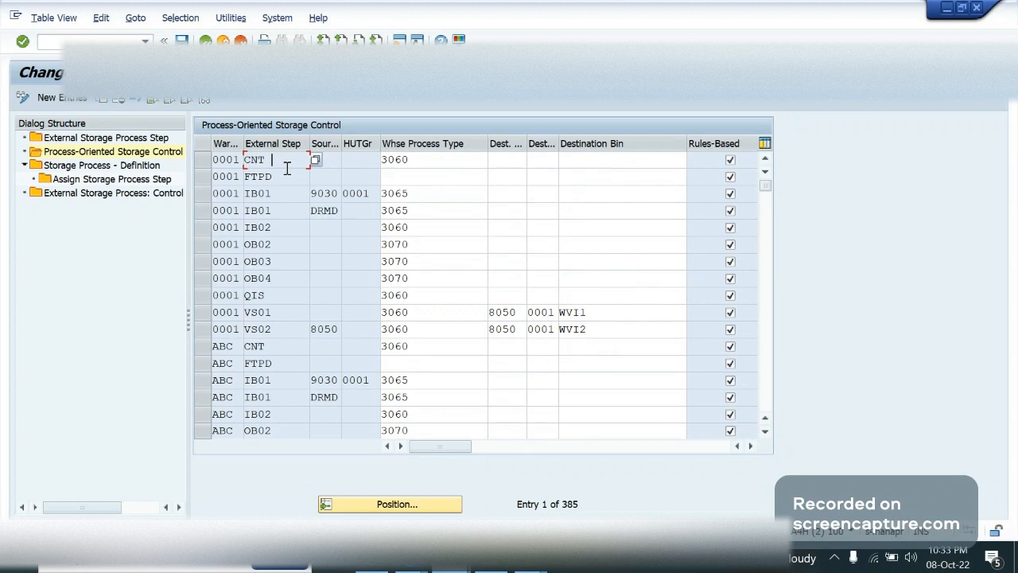
pyautogui.scroll(-5, 287, 167)
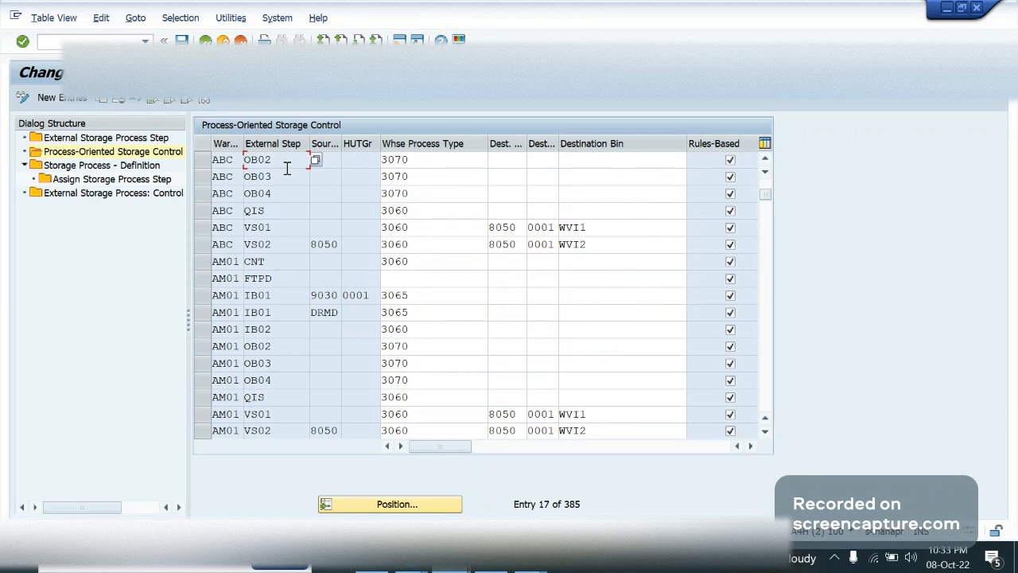
pyautogui.scroll(-1, 287, 168)
pyautogui.scroll(1, 287, 171)
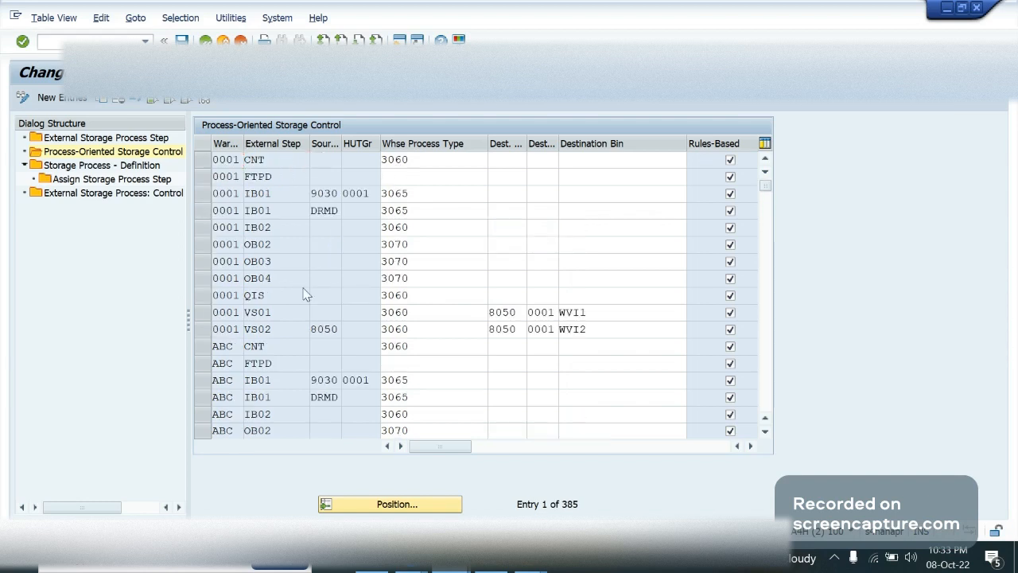
pyautogui.scroll(-1, 306, 295)
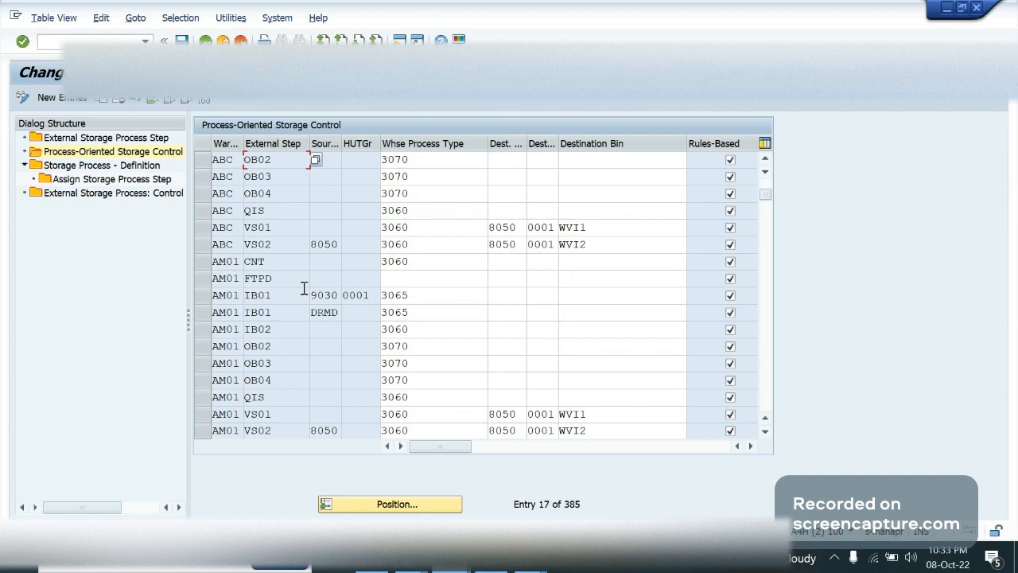
# Position the table at warehouse GA09 and copy its LABL entry as the template for another entry
pyautogui.click(360, 504)
pyautogui.write('ga09')
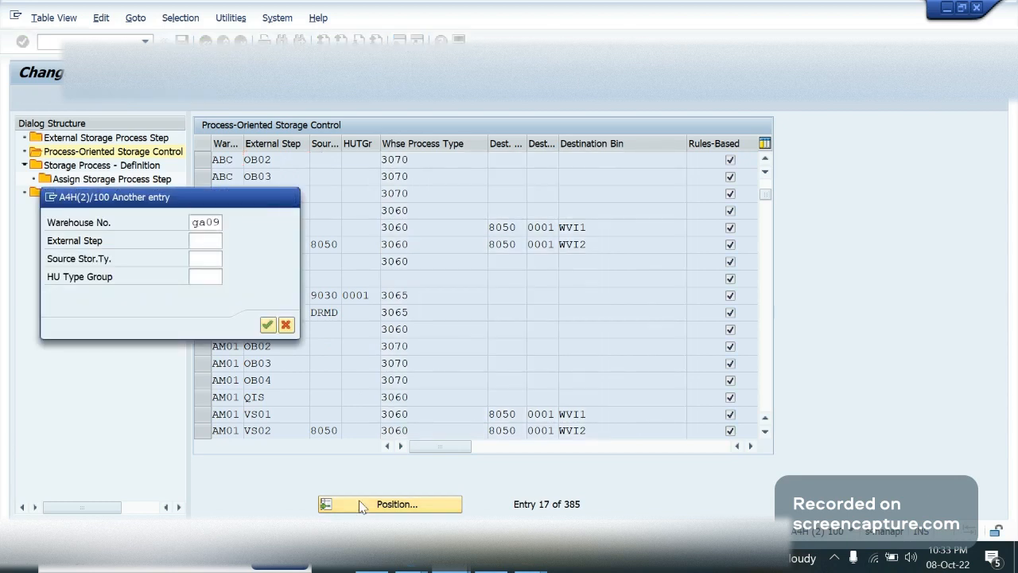
pyautogui.press('Return')
pyautogui.click(324, 211)
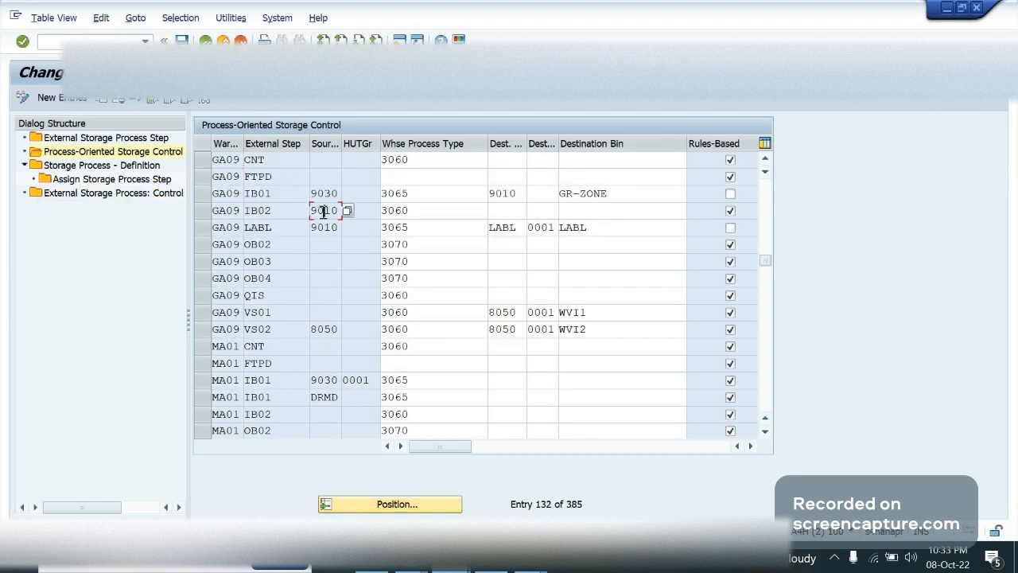
pyautogui.click(477, 229)
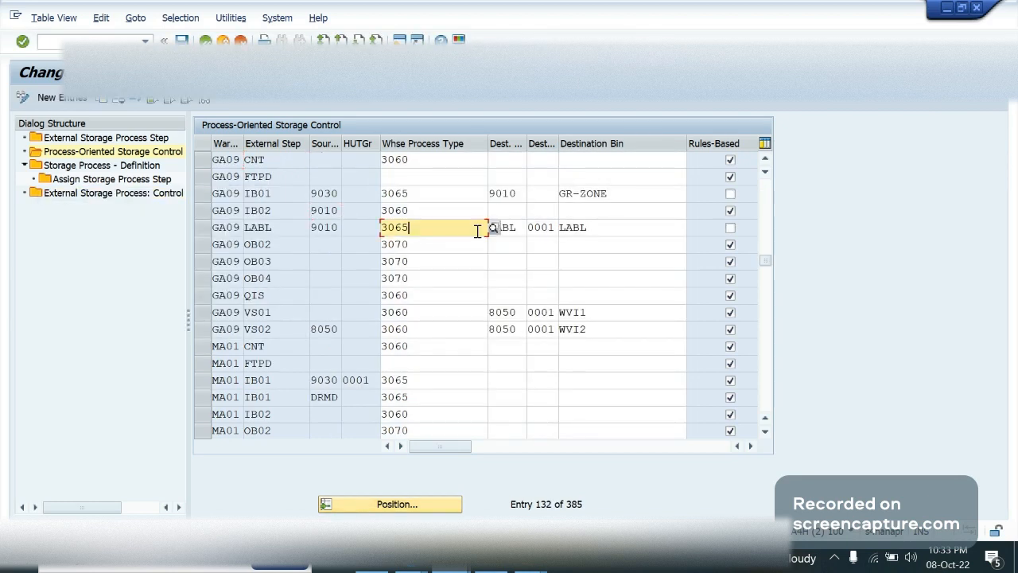
pyautogui.click(199, 227)
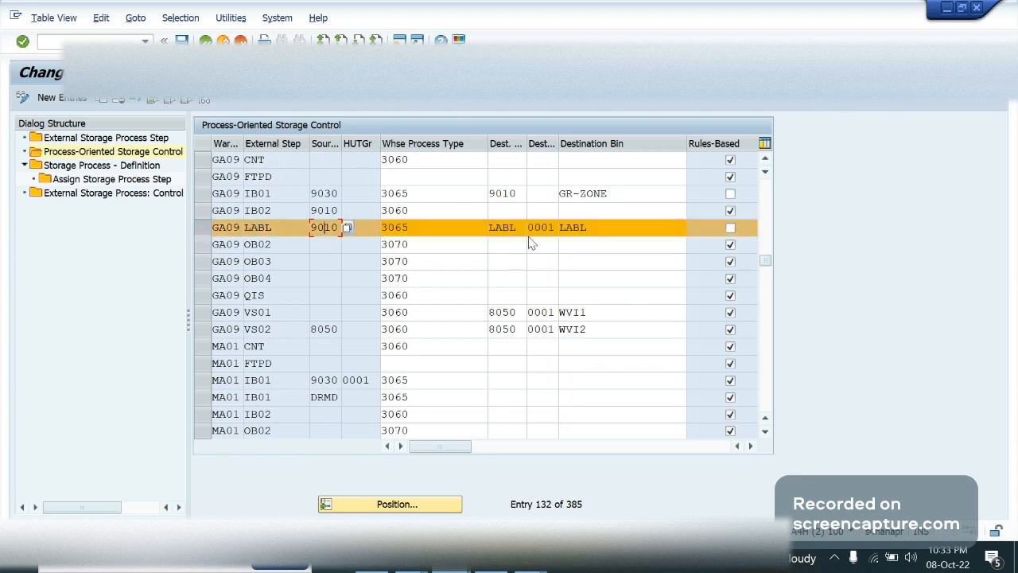
pyautogui.click(591, 229)
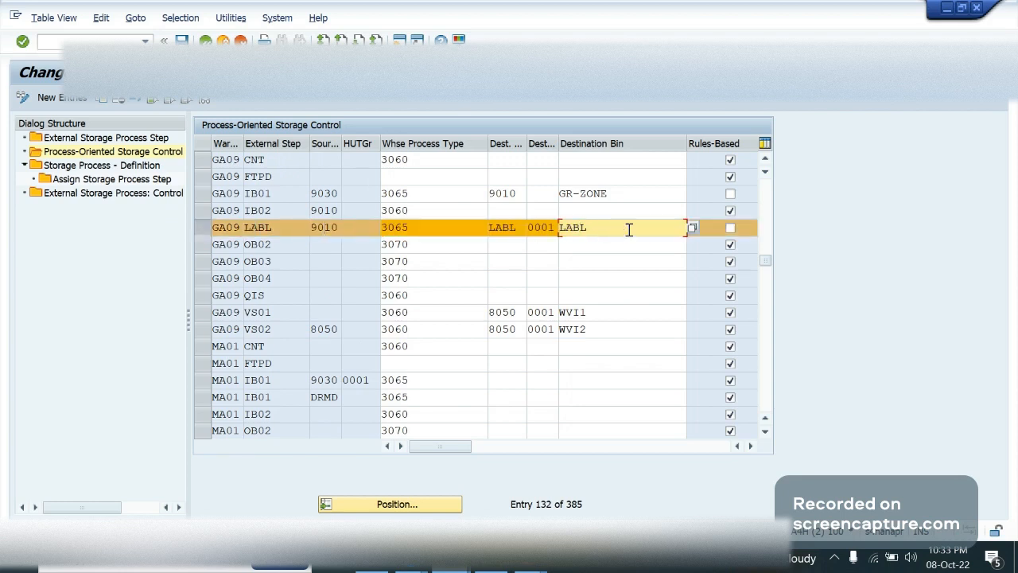
pyautogui.click(104, 100)
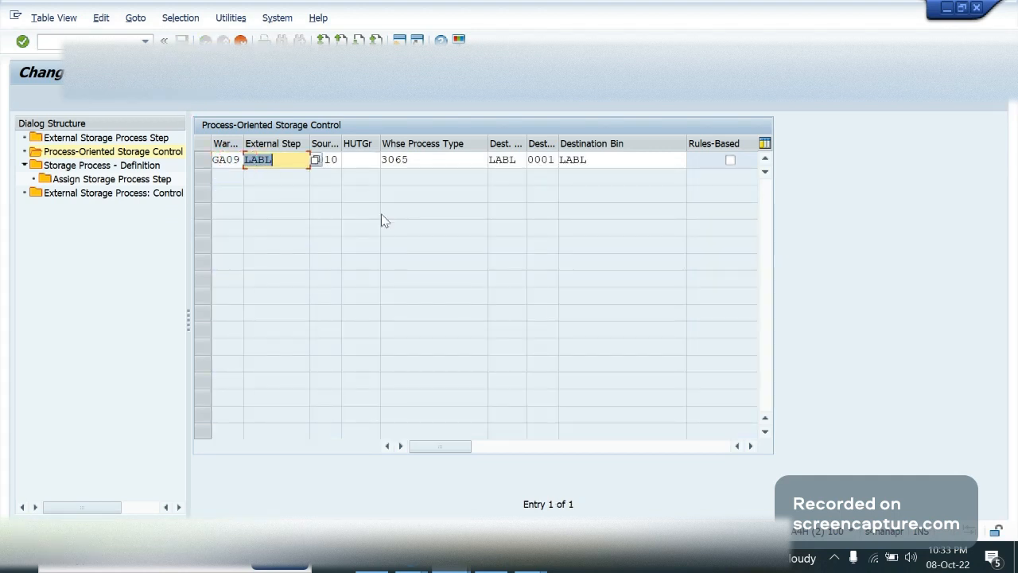
# Set the copied entry's external step to IB03 and its source storage type to LABL, leaving the HU type group empty
pyautogui.write('IB03')
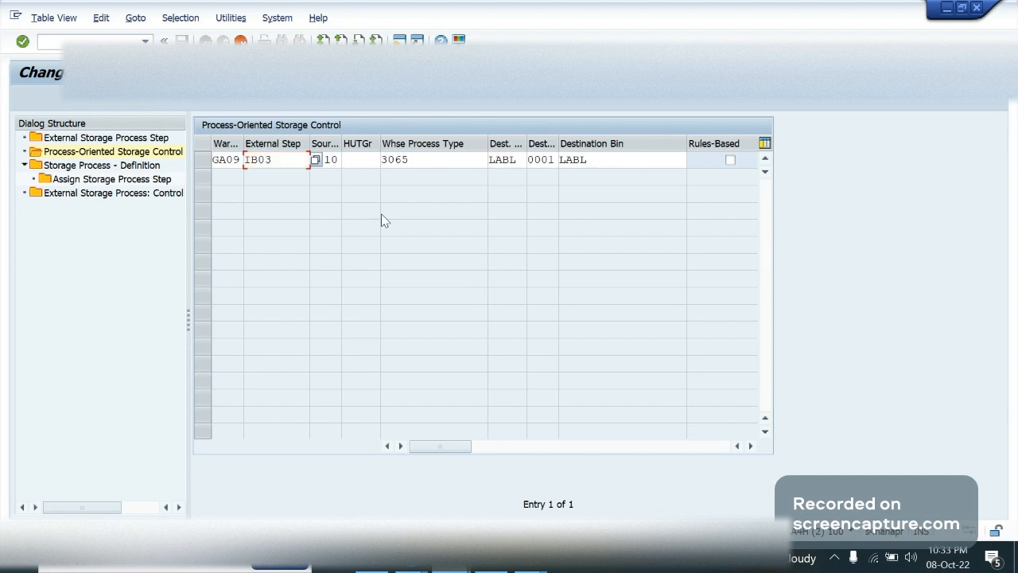
pyautogui.press('Tab')
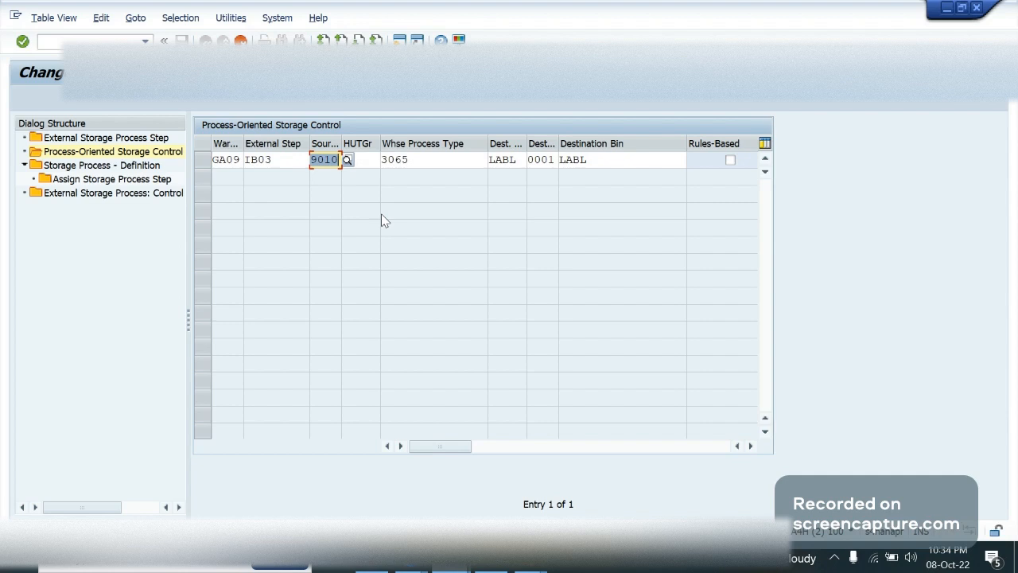
pyautogui.press('Delete')
pyautogui.write('LABL')
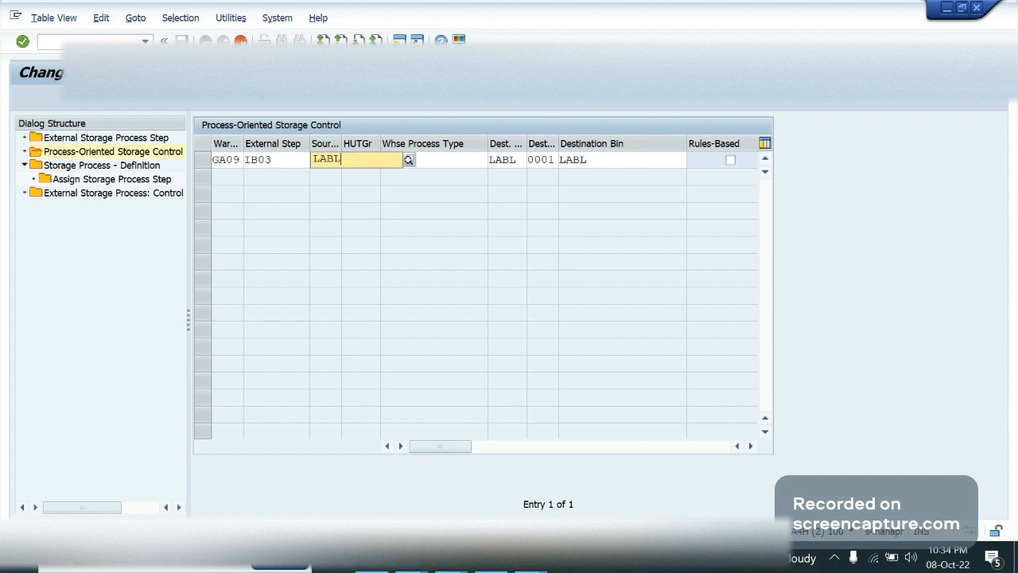
pyautogui.press('Tab')
# Clear the IB03 entry's warehouse process type, destination storage type, storage section and destination bin, and accept the entry
pyautogui.press('Tab')
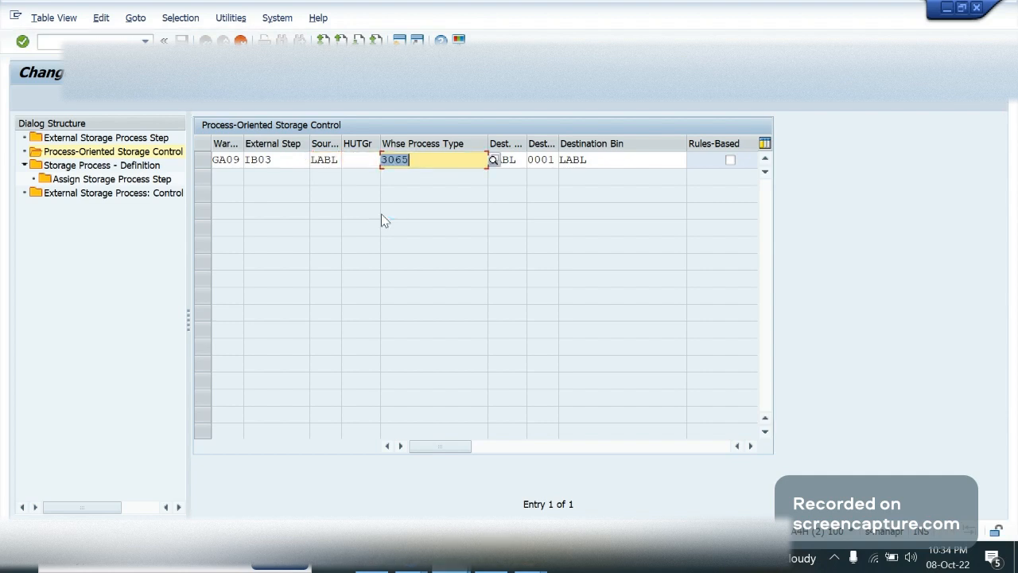
pyautogui.press('Delete')
pyautogui.press('Tab')
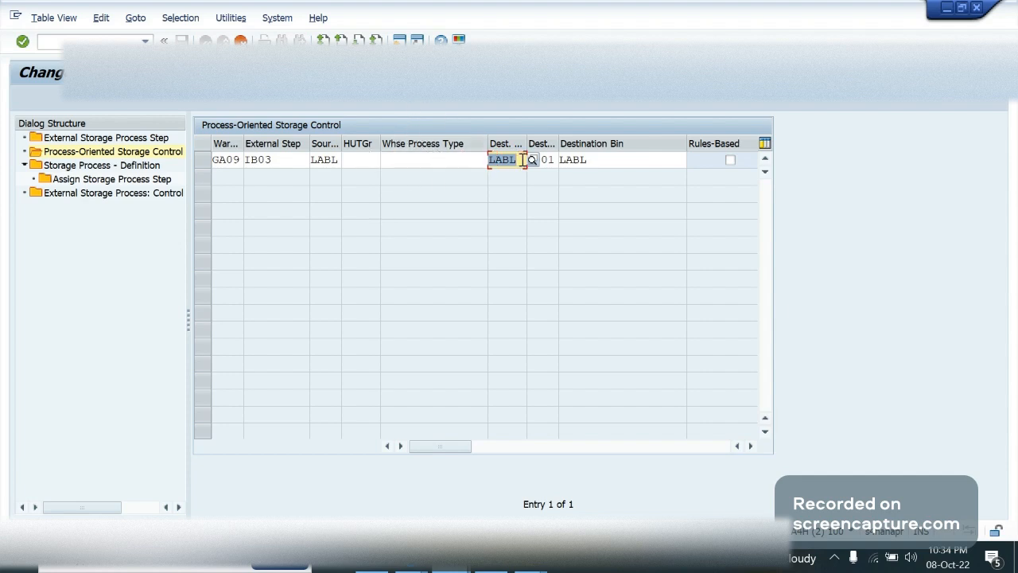
pyautogui.press('Delete')
pyautogui.press('Tab')
pyautogui.press('Tab')
pyautogui.press('Delete')
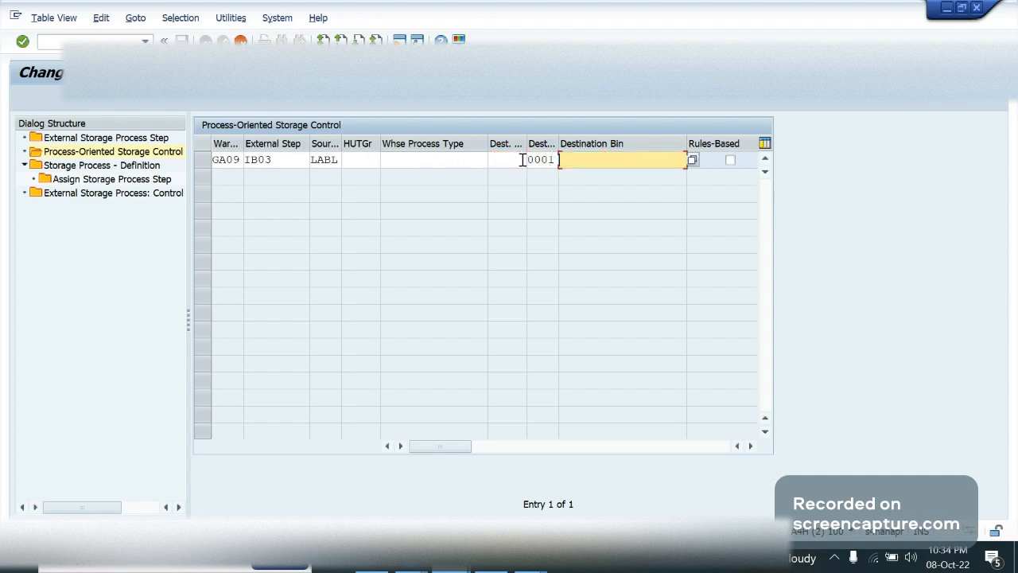
pyautogui.hotkey('shift', 'Tab')
pyautogui.press('Delete')
pyautogui.press('Return')
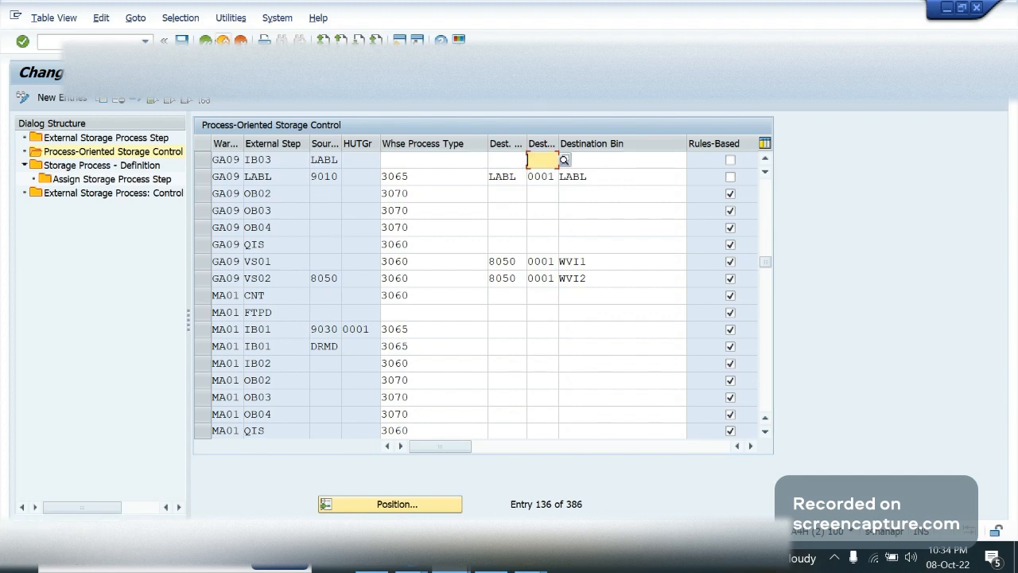
# Exit the storage control table and switch to the OneNote summary page, adding blank lines below the WPT LABL note
pyautogui.click(224, 42)
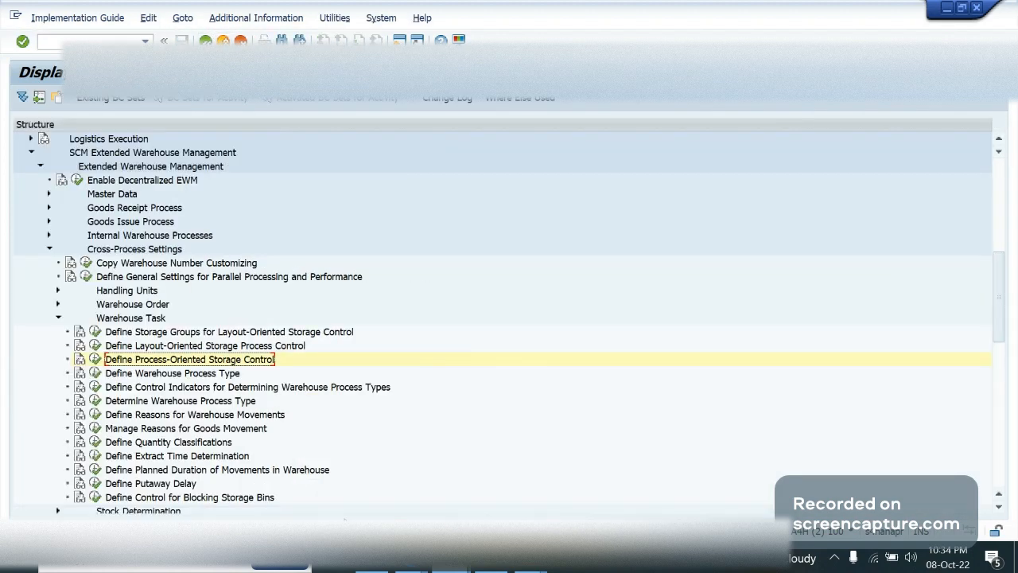
pyautogui.click(531, 560)
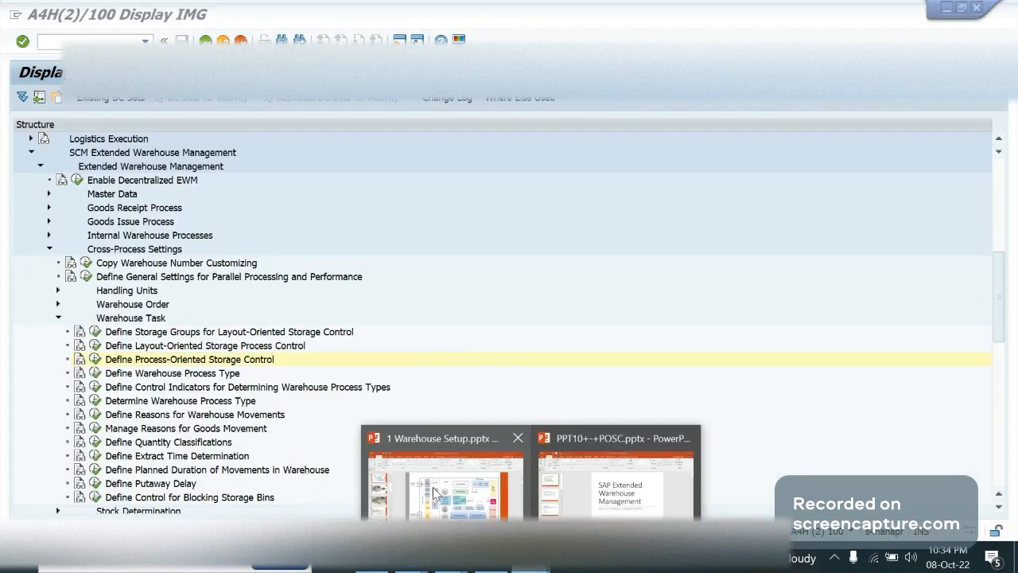
pyautogui.click(435, 493)
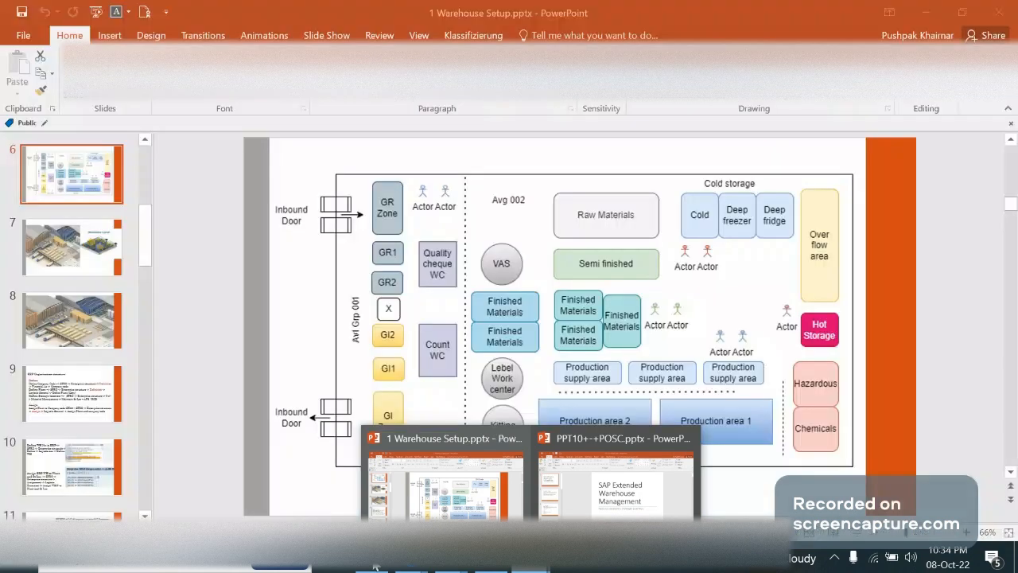
pyautogui.click(374, 565)
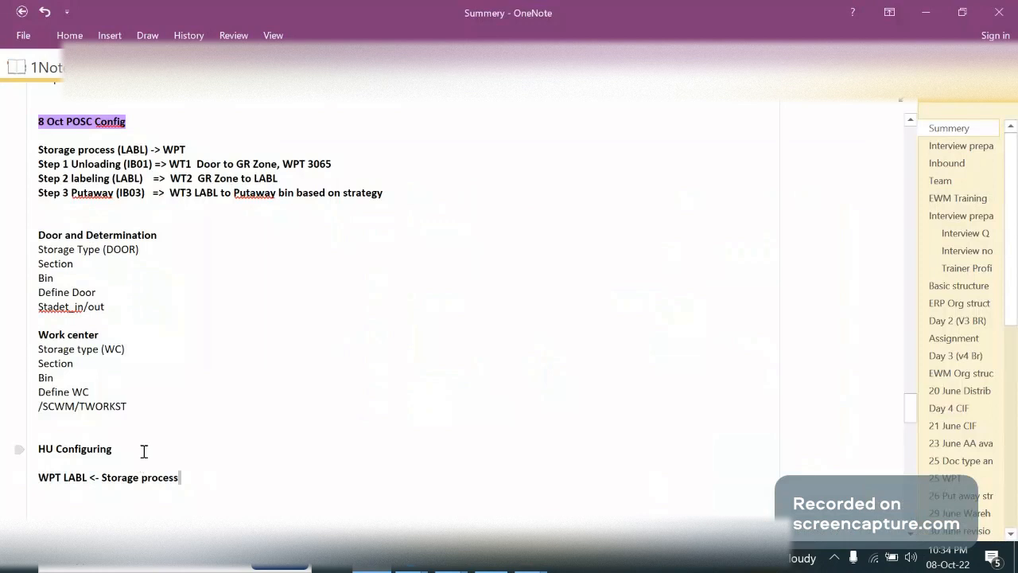
pyautogui.press('Return')
pyautogui.press('Return')
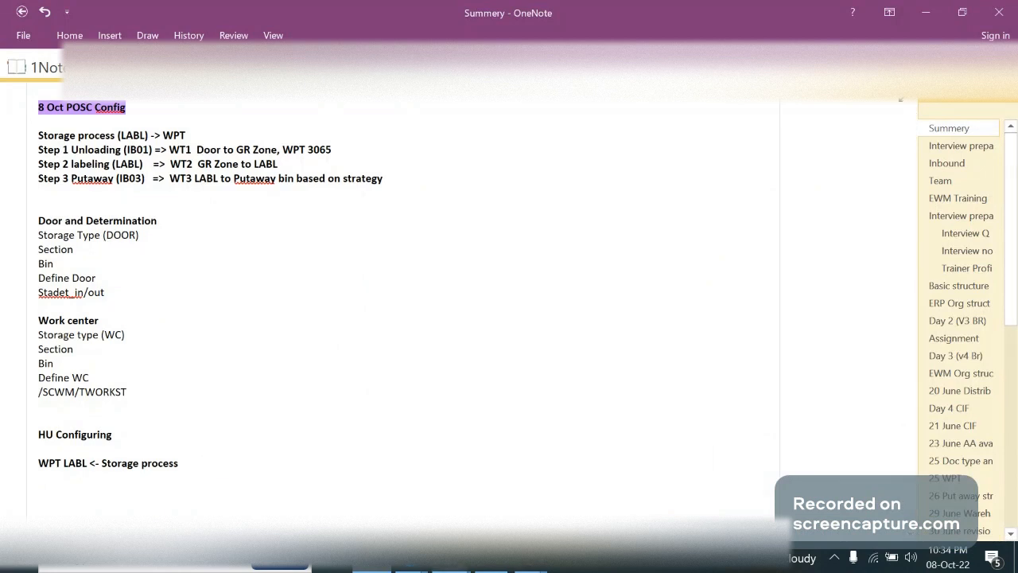
pyautogui.moveTo(408, 565)
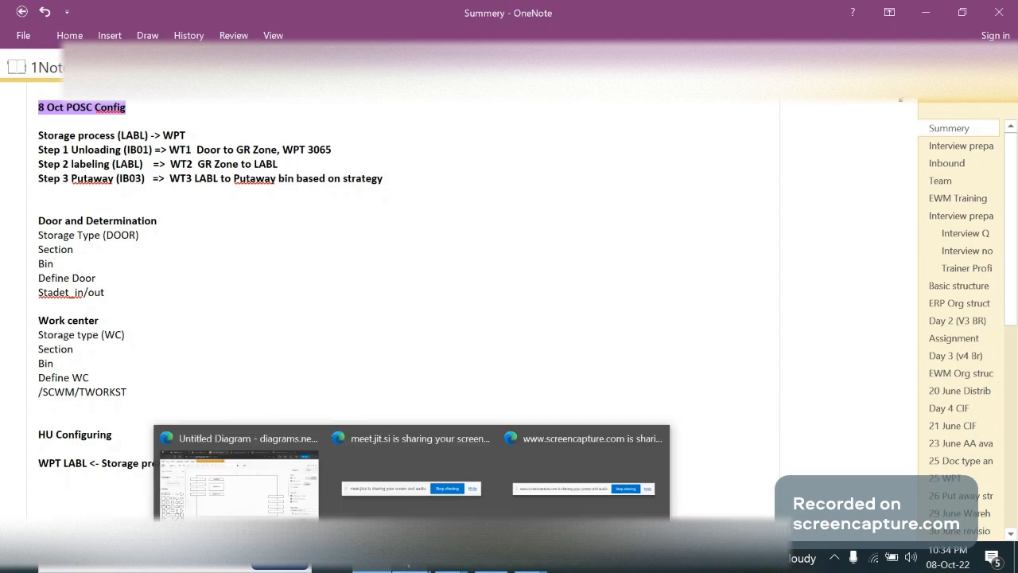
pyautogui.click(240, 486)
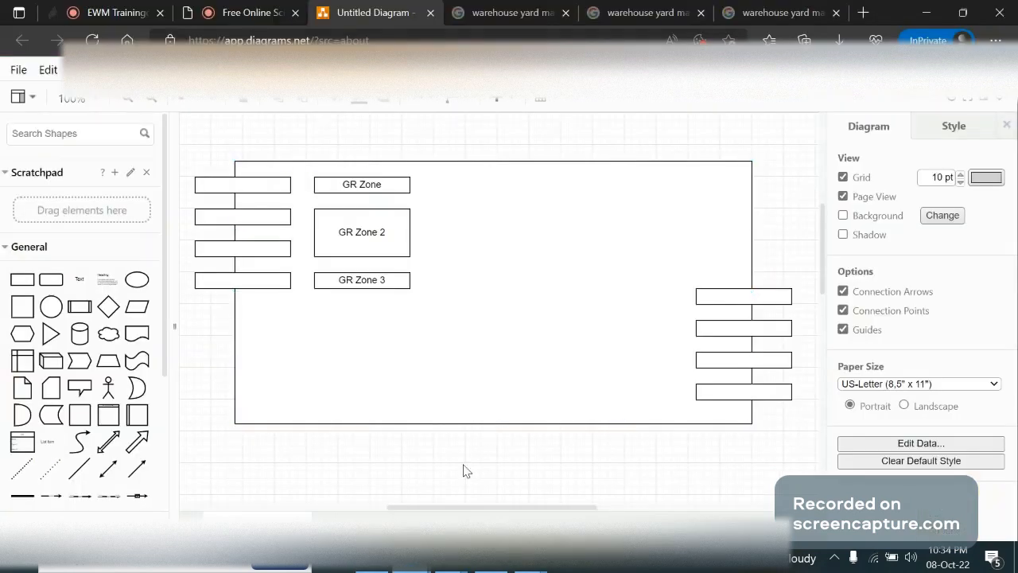
pyautogui.click(378, 570)
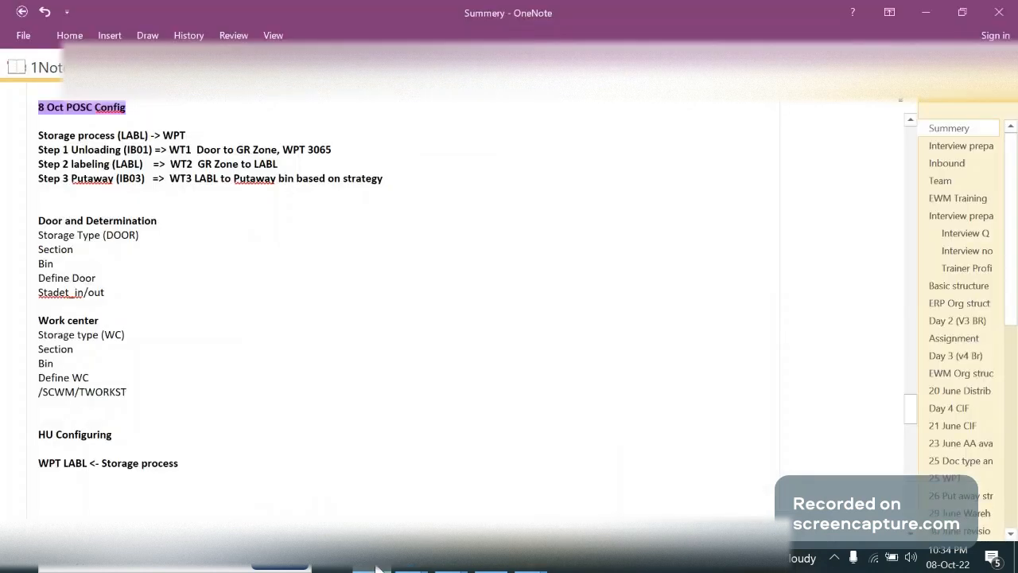
# Write the line "Storage process" beneath the "WPT LABL <- Storage process" note
pyautogui.click(82, 487)
pyautogui.write('Storage proces')
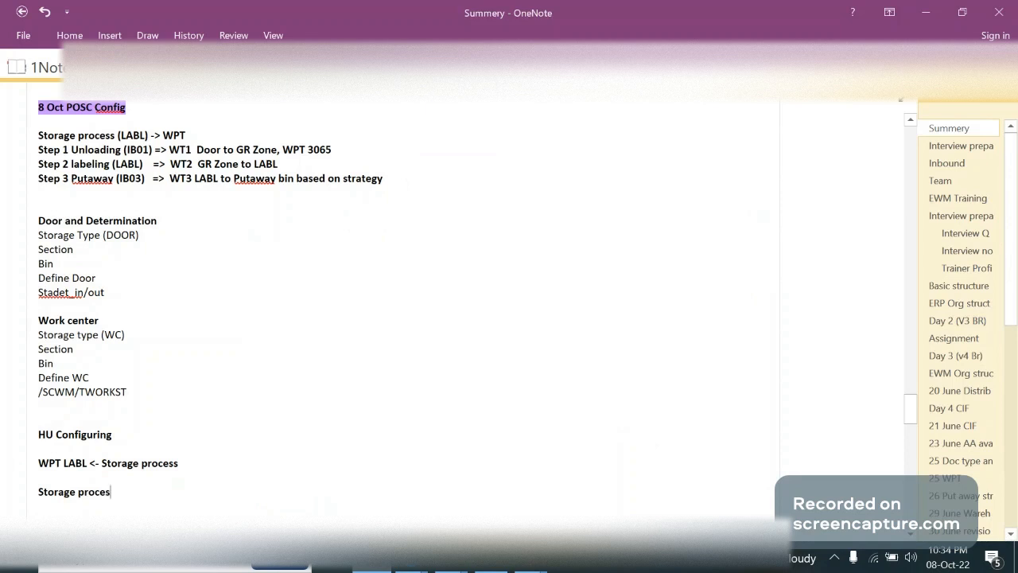
pyautogui.write('s')
pyautogui.press('Return')
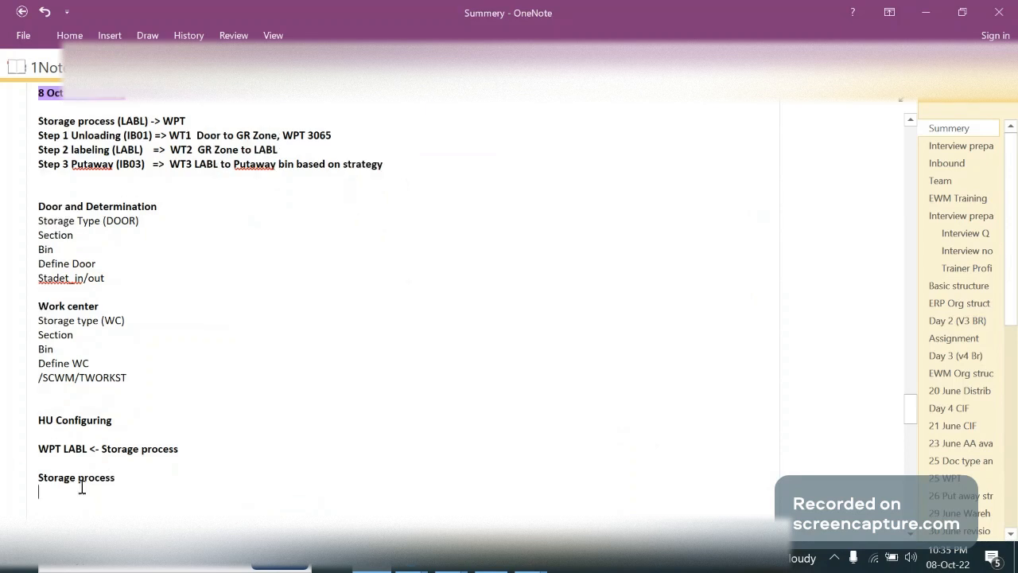
# List "Steps1", "Step2" and "Step3" on separate lines under the new Storage process line, followed by a blank line
pyautogui.write('Steps1')
pyautogui.press('Return')
pyautogui.write('Step')
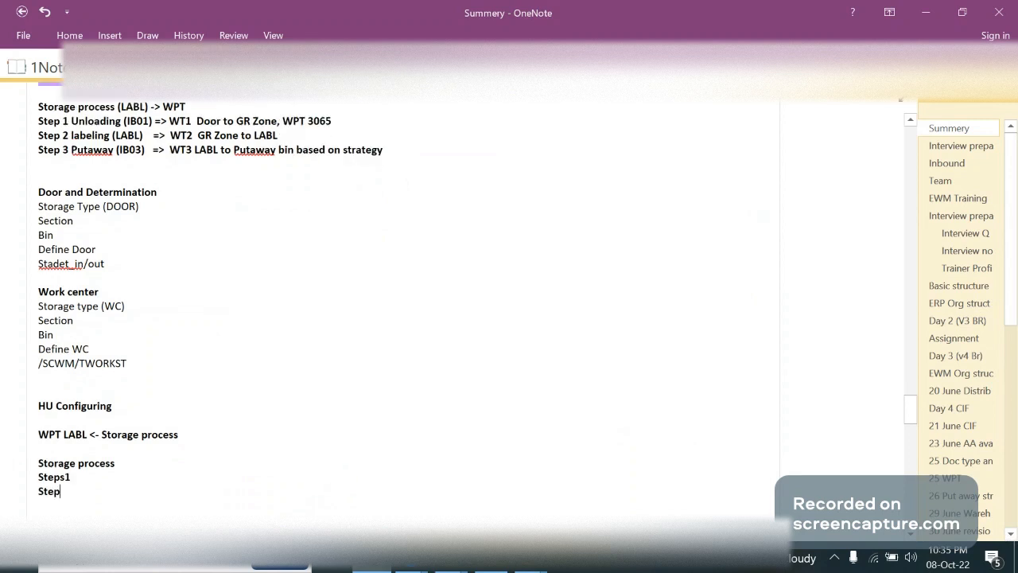
pyautogui.write('2')
pyautogui.press('Return')
pyautogui.write('Step3')
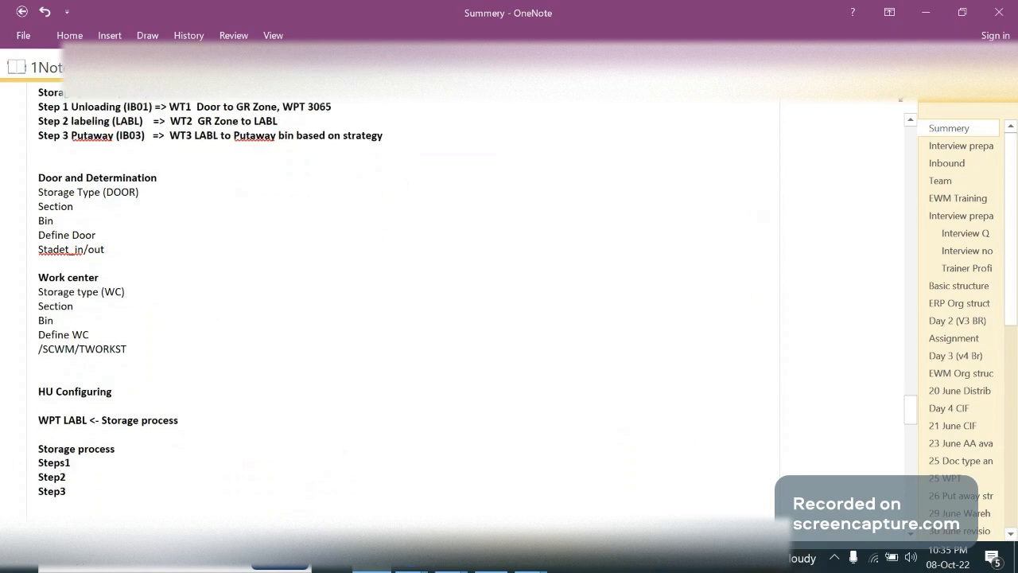
pyautogui.press('Return')
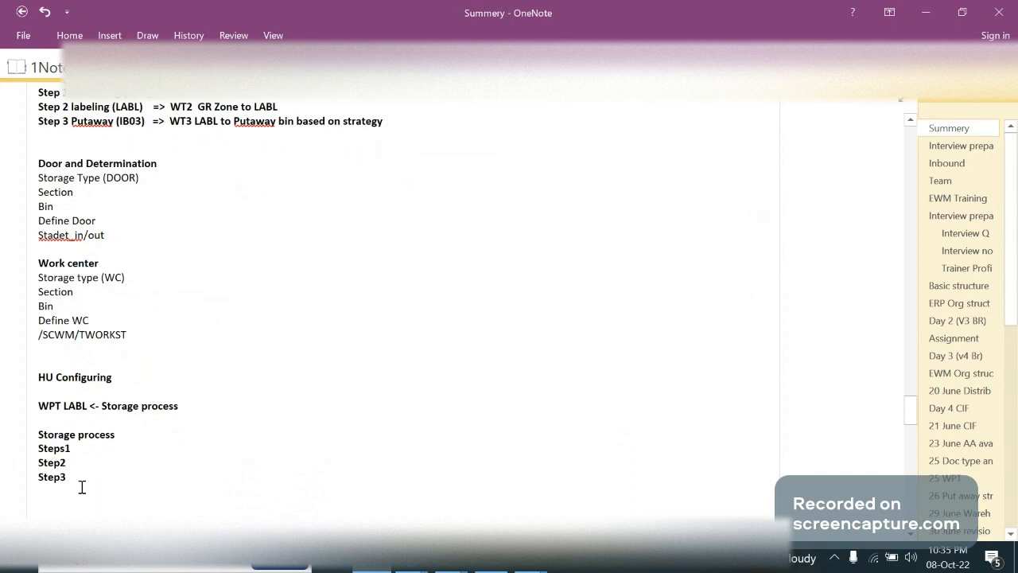
pyautogui.press('Return')
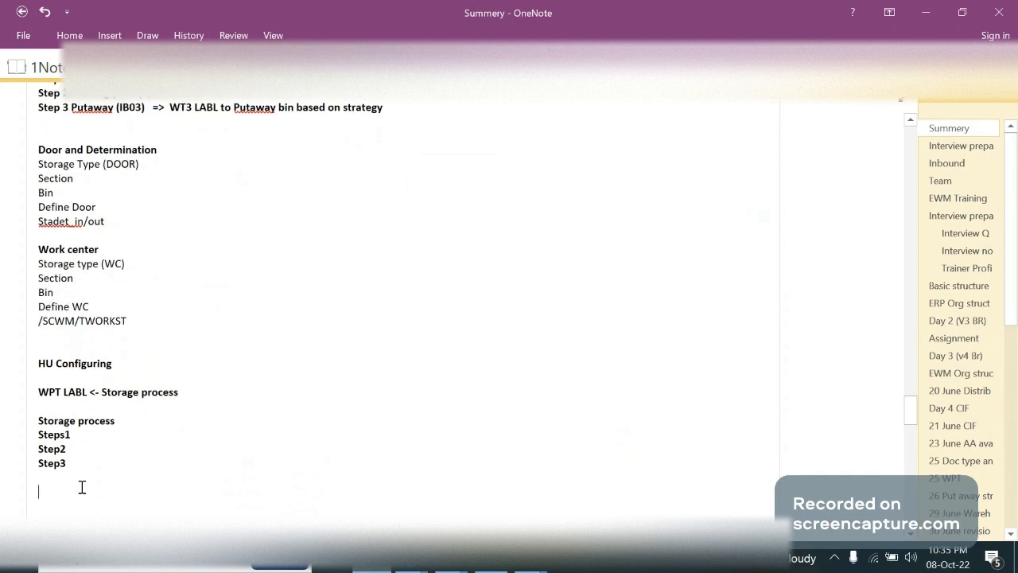
# Add the lines "Door" and "WC" below the step list and review the detailed door and work center notes above
pyautogui.write('Door')
pyautogui.press('Return')
pyautogui.write('W')
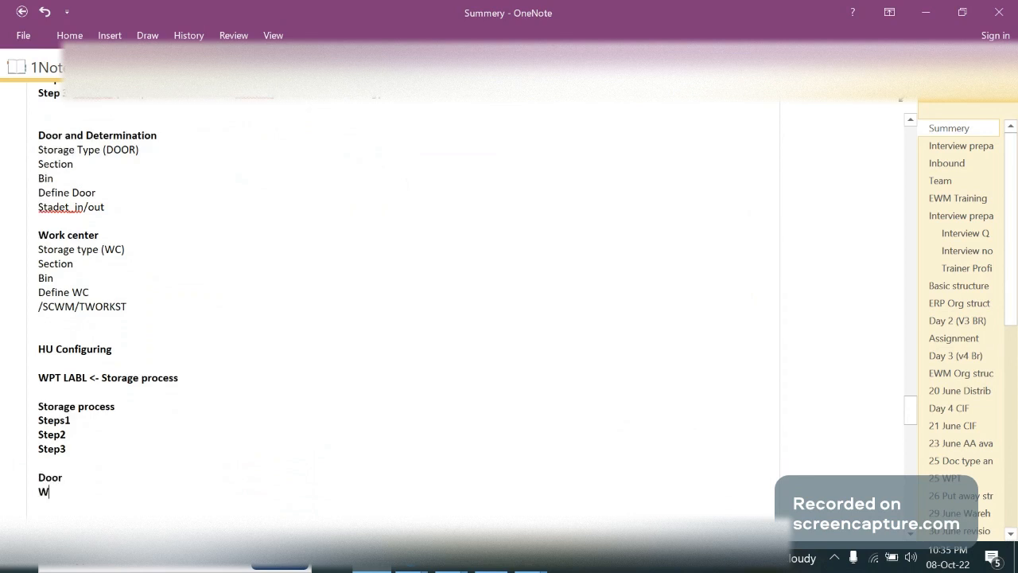
pyautogui.write('C')
pyautogui.moveTo(143, 307); pyautogui.dragTo(28, 144)
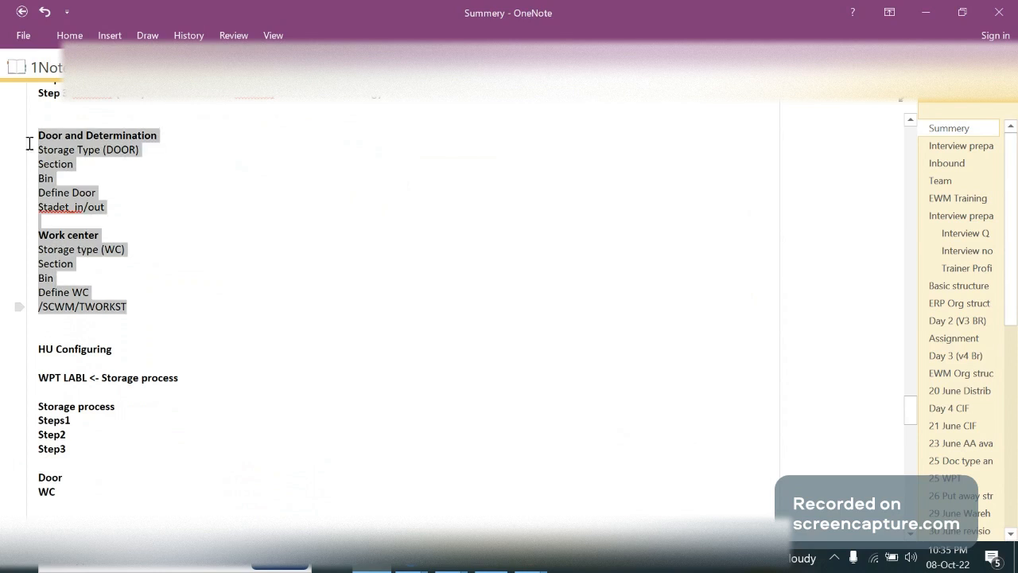
pyautogui.click(66, 450)
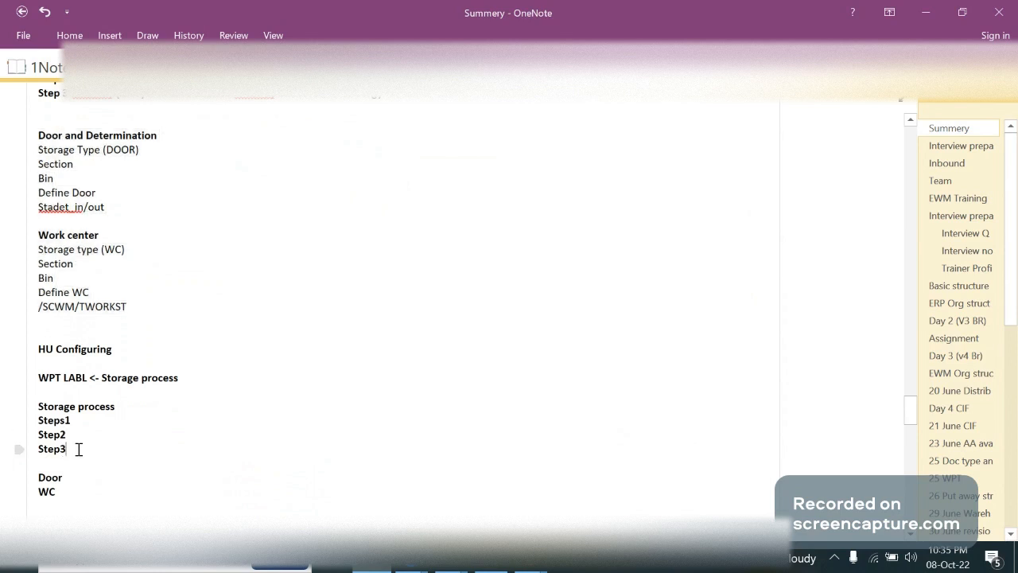
# Add the line "Step -> Source and Dest" beneath the WC line
pyautogui.click(68, 492)
pyautogui.press('Return')
pyautogui.write('Step')
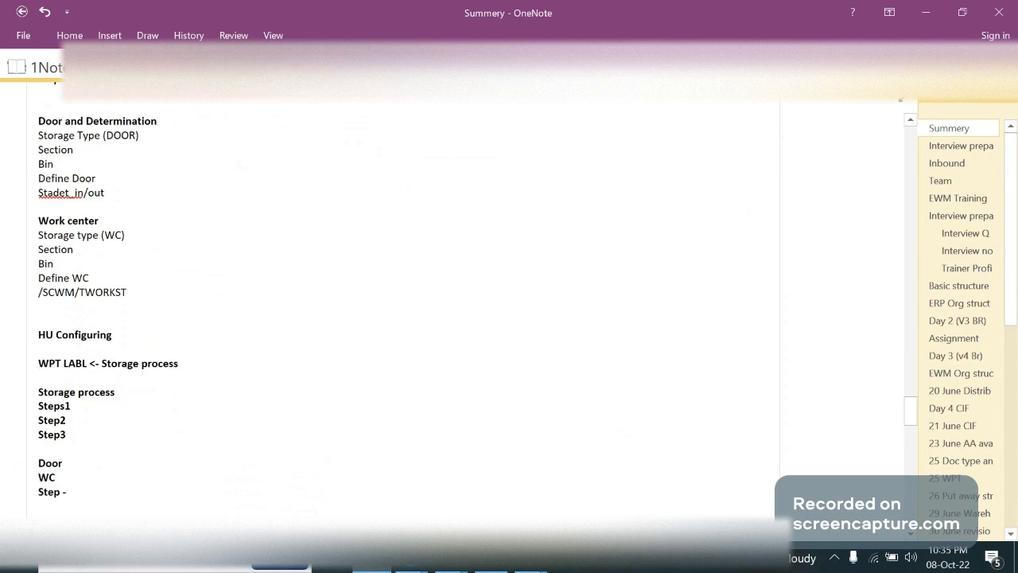
pyautogui.write(' -> Source a nd Dest')
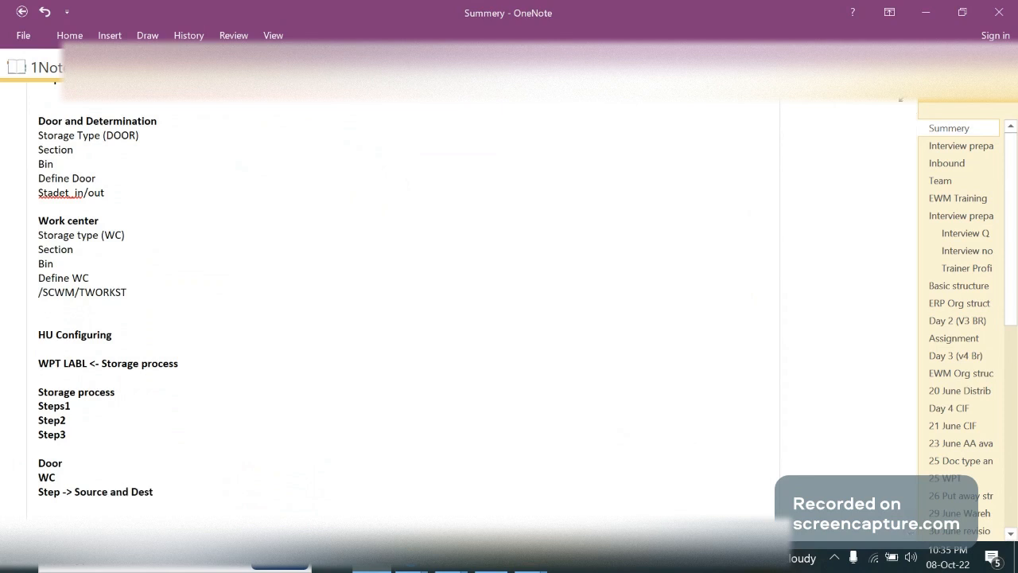
pyautogui.write('inat')
pyautogui.press('BackSpace')
pyautogui.press('BackSpace')
pyautogui.press('BackSpace')
pyautogui.press('BackSpace')
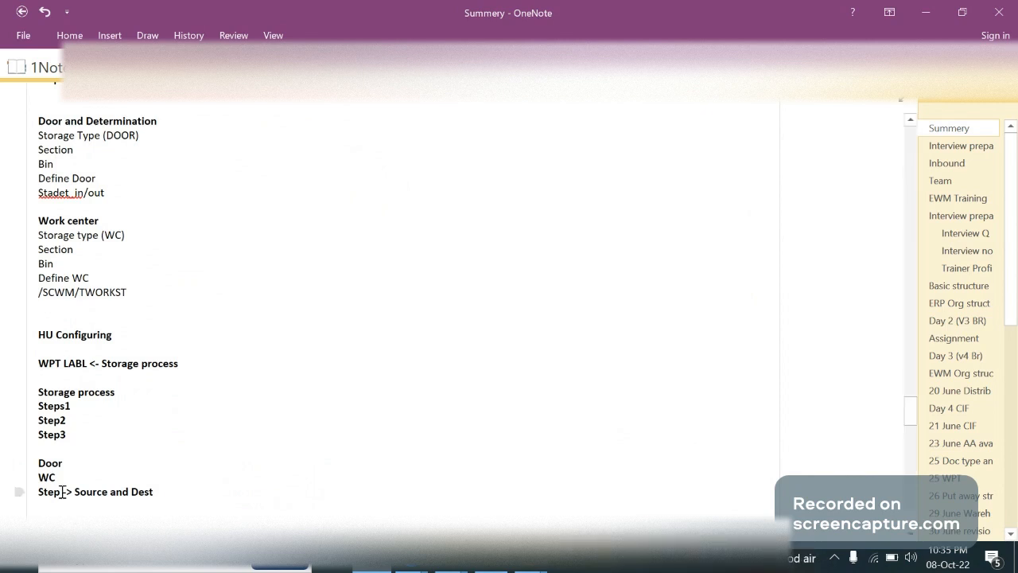
pyautogui.press('Return')
# Switch to the SAP implementation guide, reopen Define Process-Oriented Storage Control, and review its external steps and storage control entries
pyautogui.moveTo(450, 566)
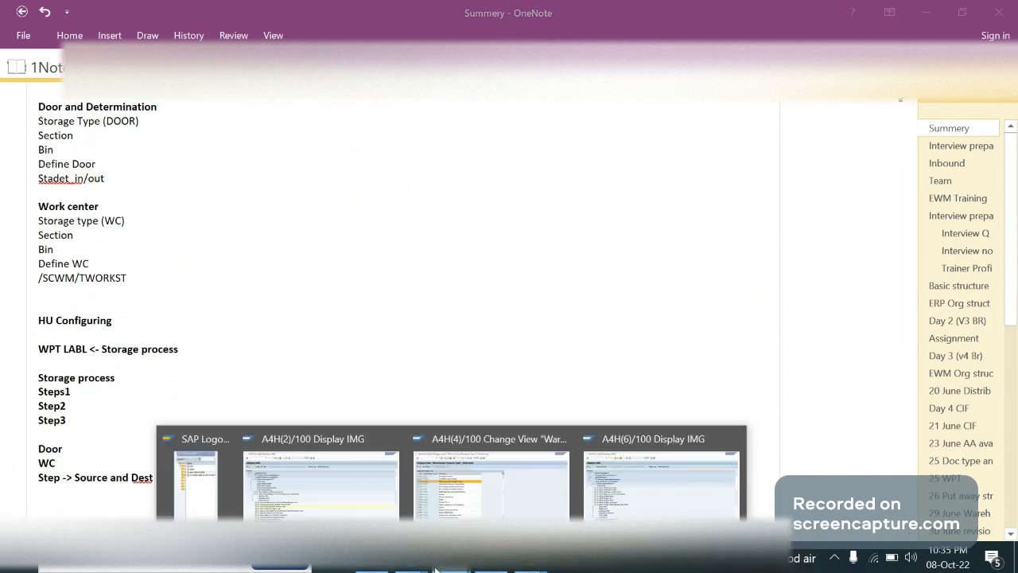
pyautogui.click(320, 484)
pyautogui.click(143, 319)
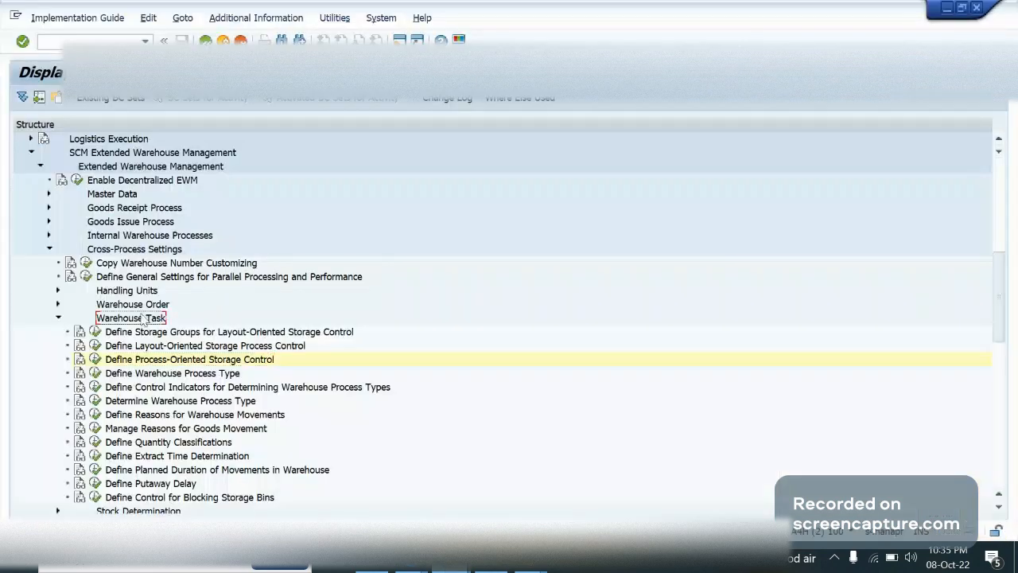
pyautogui.click(93, 360)
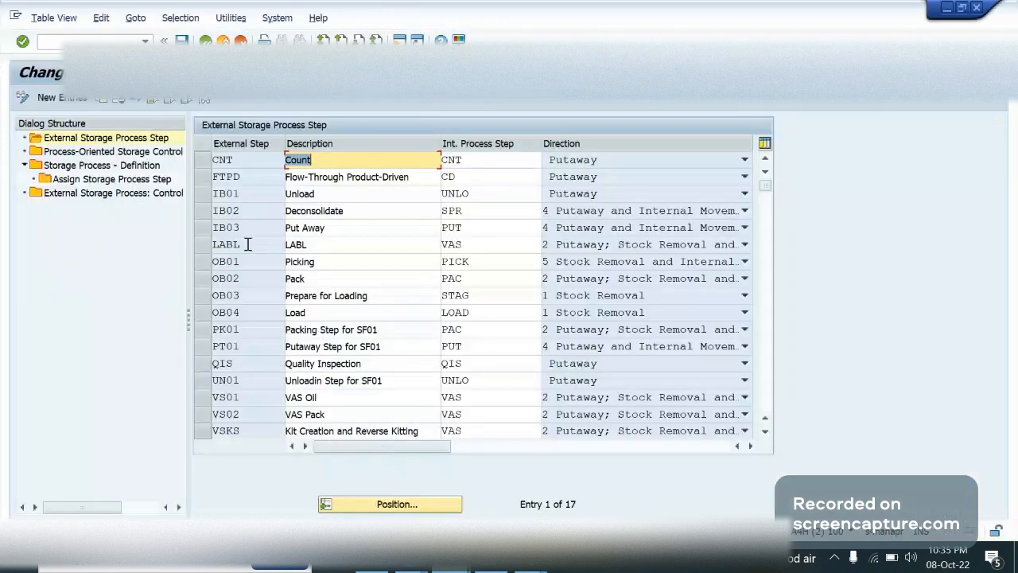
pyautogui.click(256, 247)
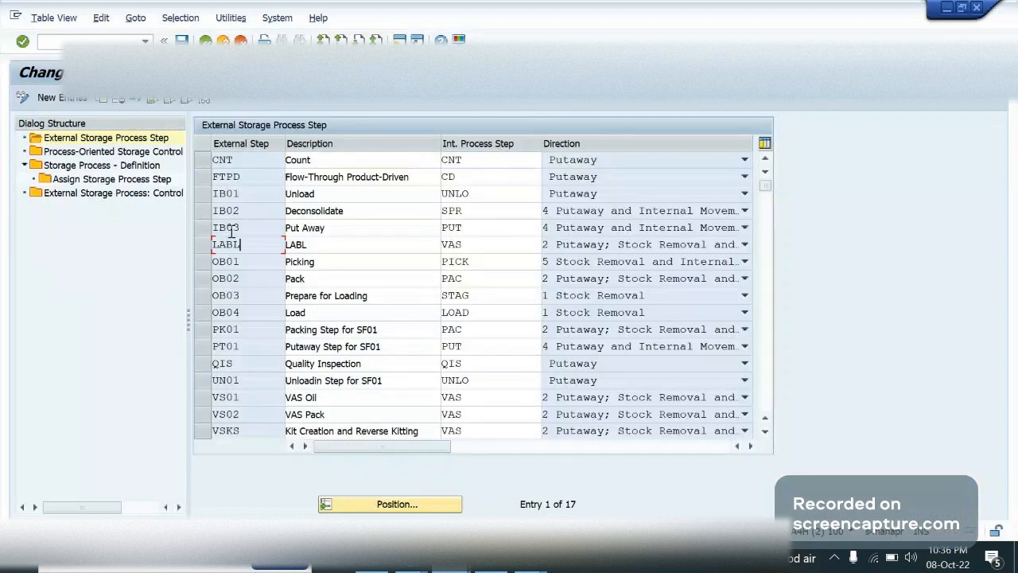
pyautogui.click(124, 154)
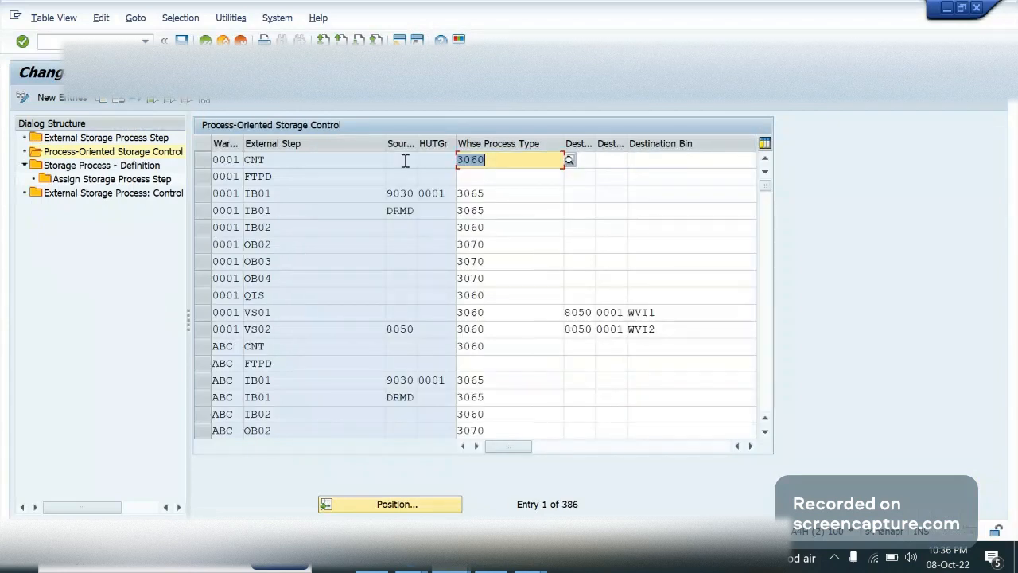
pyautogui.click(530, 261)
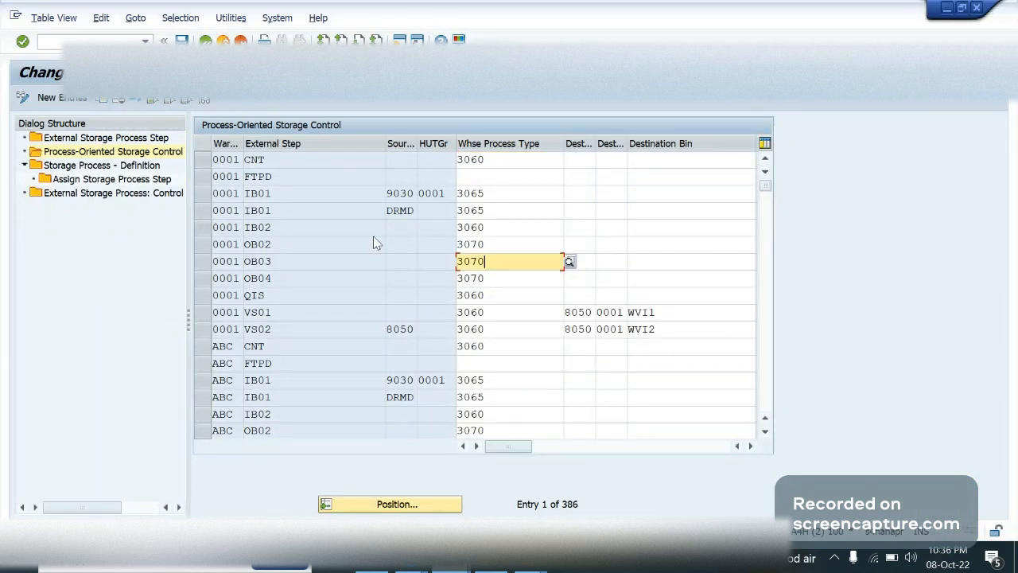
# Position the storage process definitions at warehouse GA09, process LABL, and display its assigned storage process steps
pyautogui.click(95, 166)
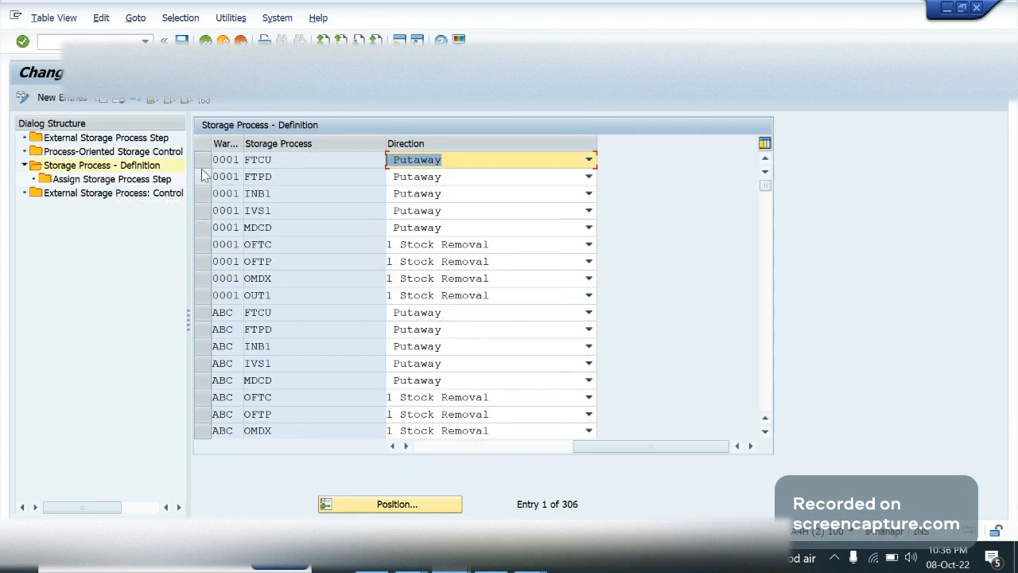
pyautogui.click(362, 506)
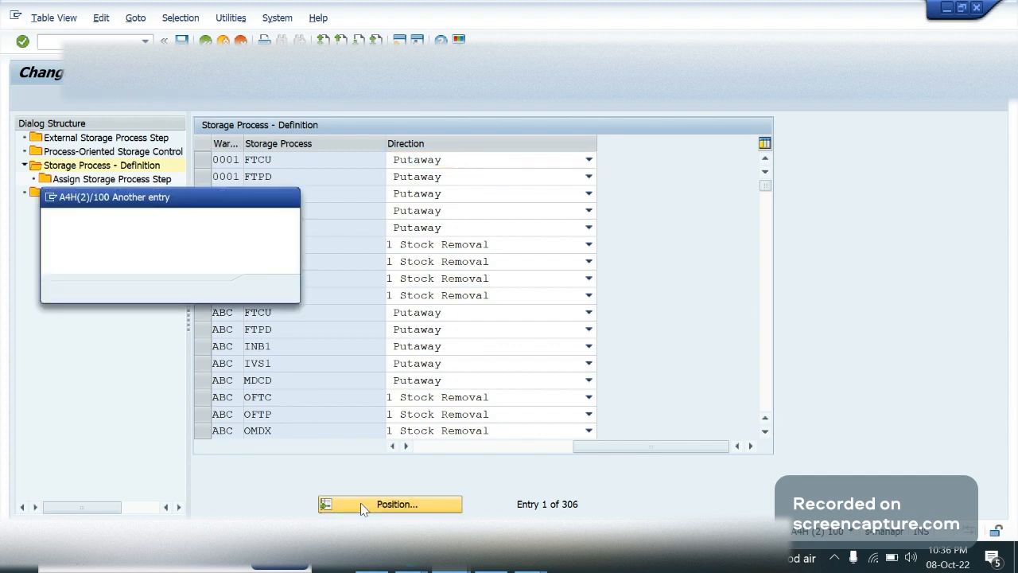
pyautogui.write('ga09')
pyautogui.press('Tab')
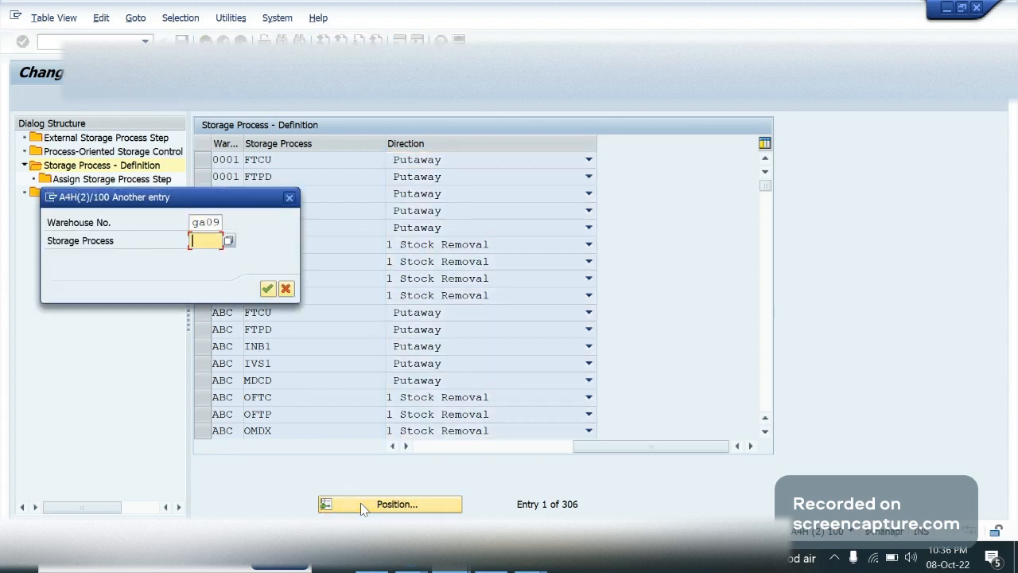
pyautogui.write('lab1')
pyautogui.press('Return')
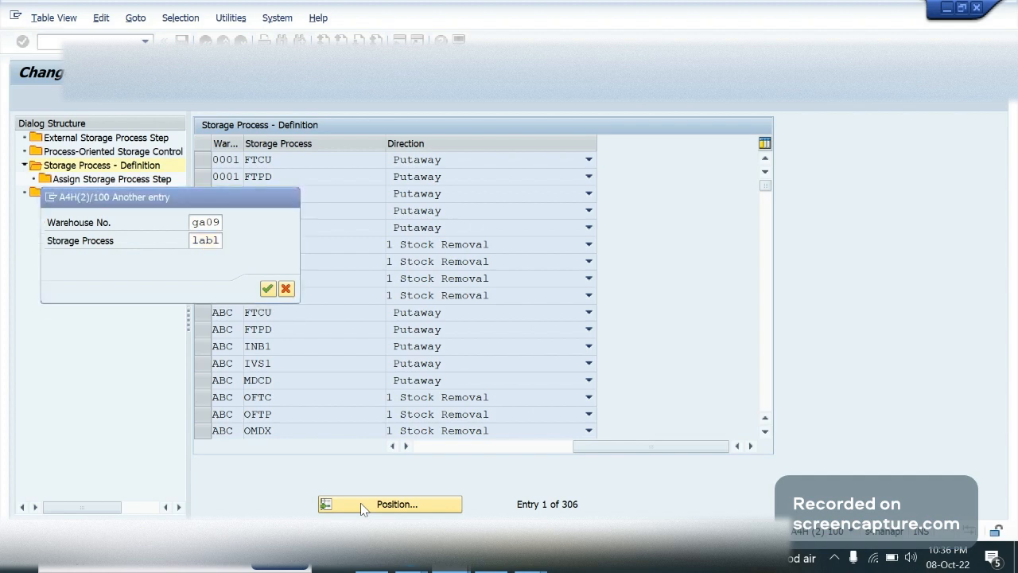
pyautogui.doubleClick(140, 179)
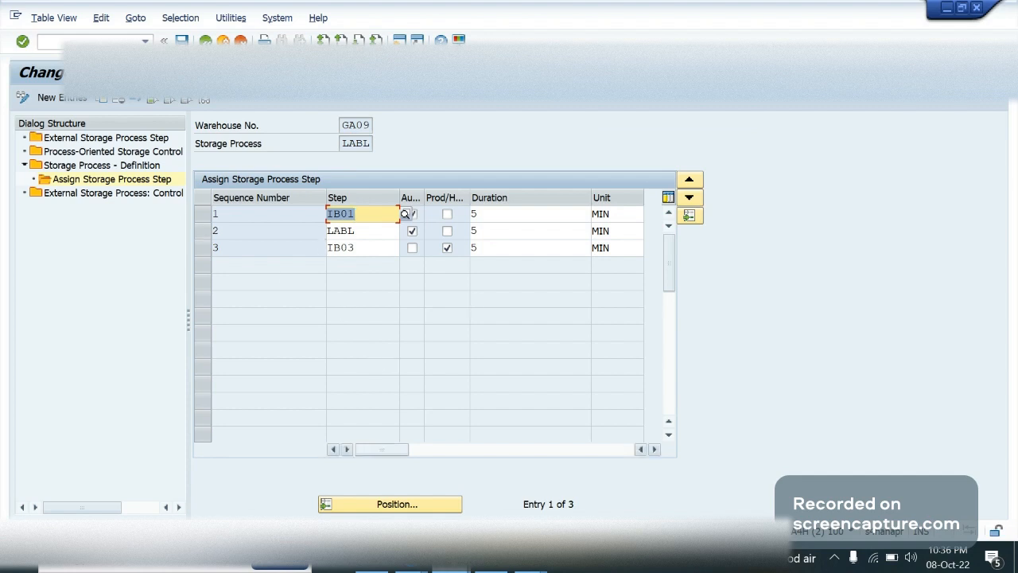
# Switch to the browser and bring up the running Jitsi training meeting
pyautogui.hotkey('alt', 'Tab')
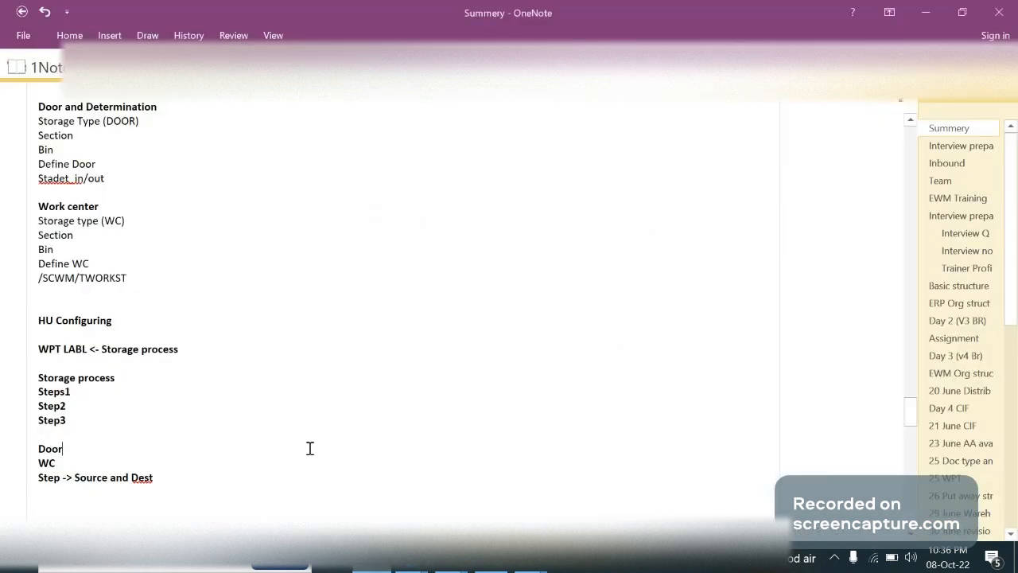
pyautogui.click(411, 565)
pyautogui.click(266, 477)
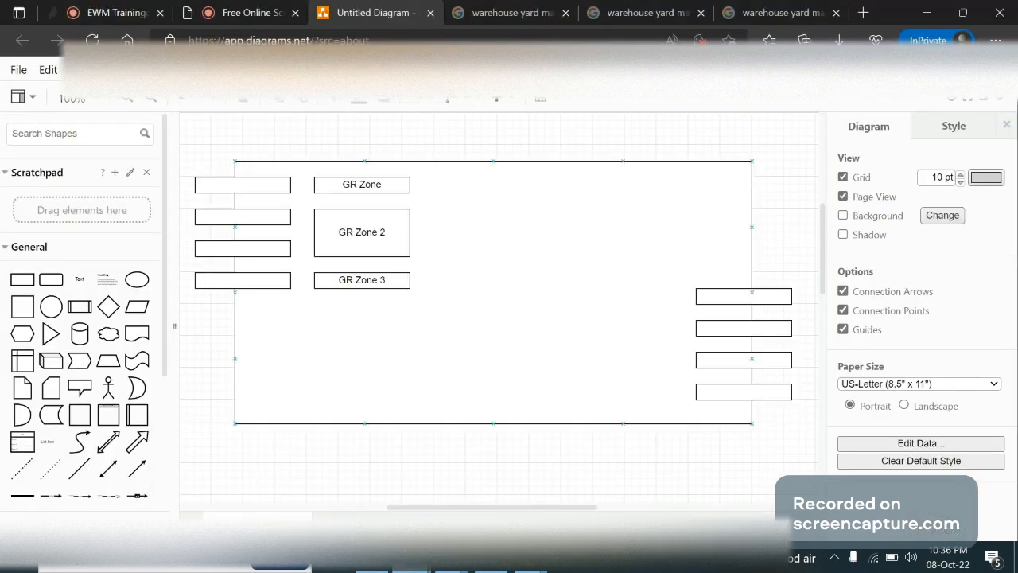
pyautogui.click(252, 16)
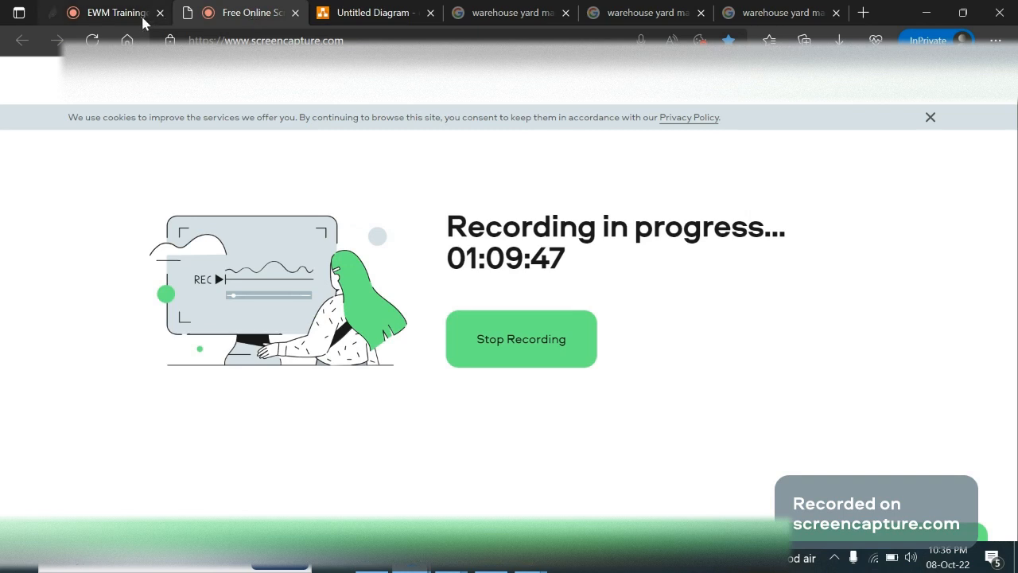
pyautogui.click(115, 14)
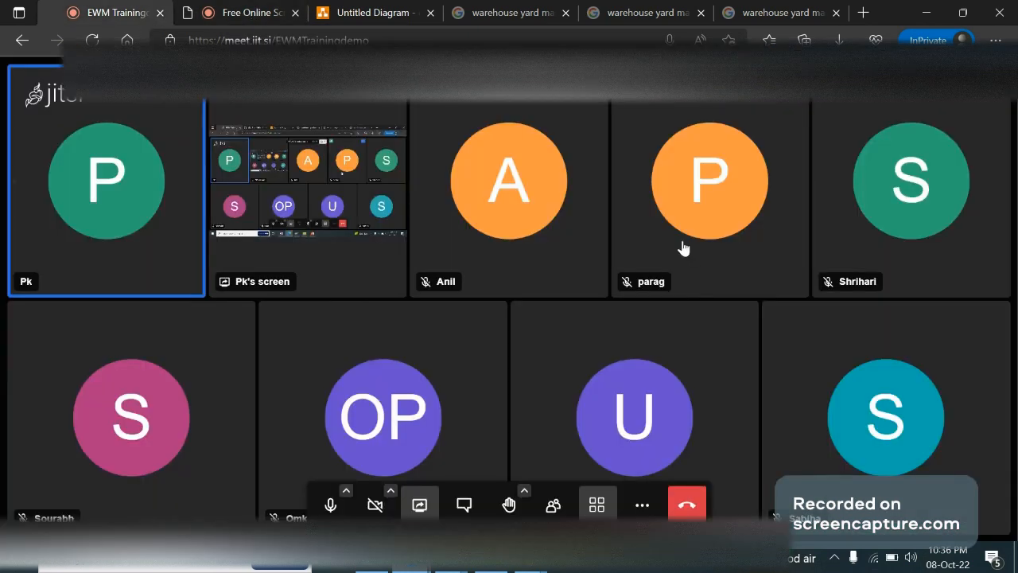
pyautogui.hotkey('alt', 'Tab')
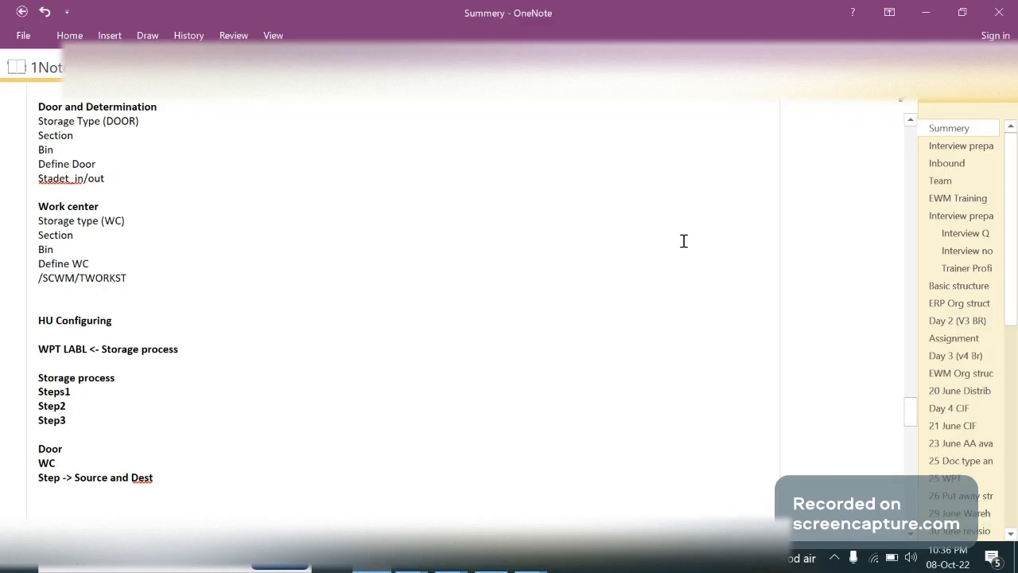
pyautogui.hotkey('alt', 'Tab')
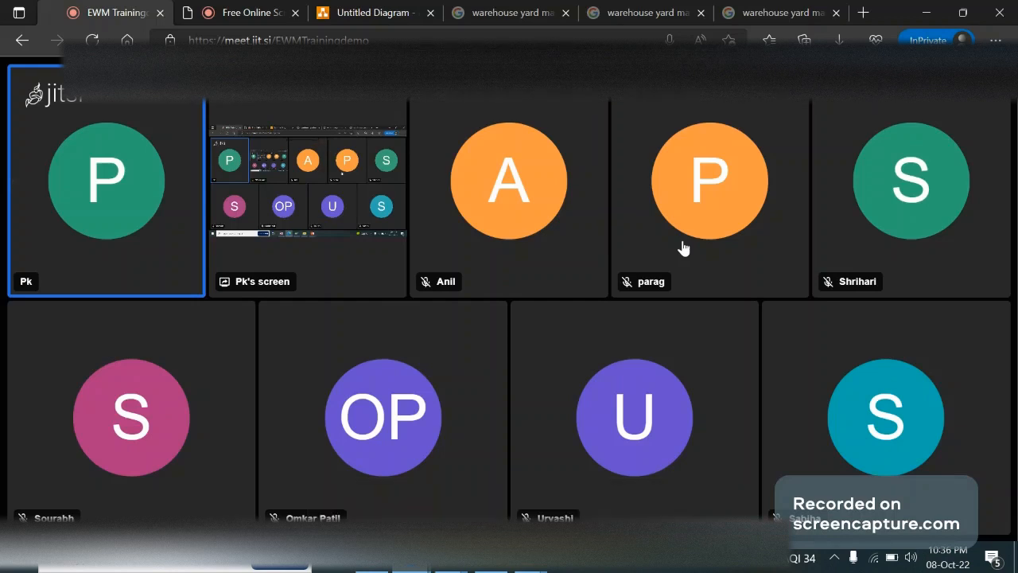